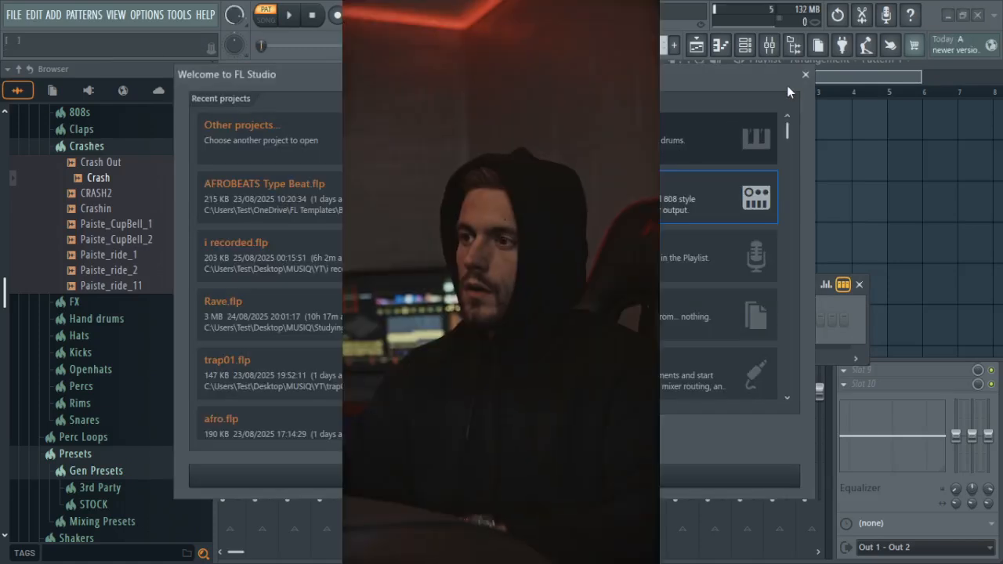
- Dismiss the welcome window and bring up the mixer to look through its insert tracks
{"action": "left_click", "coordinate": [805, 74]}
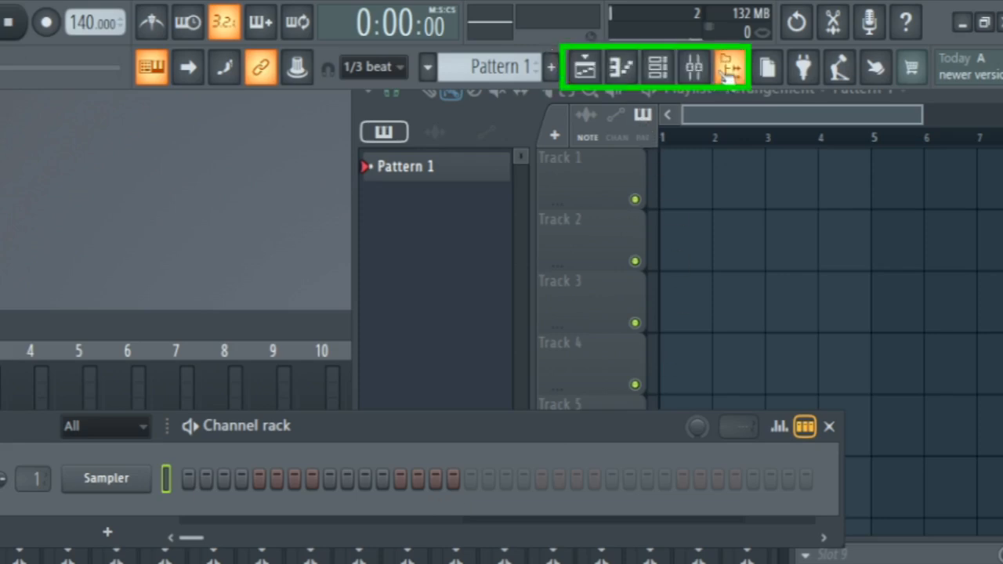
{"action": "key", "text": "F9"}
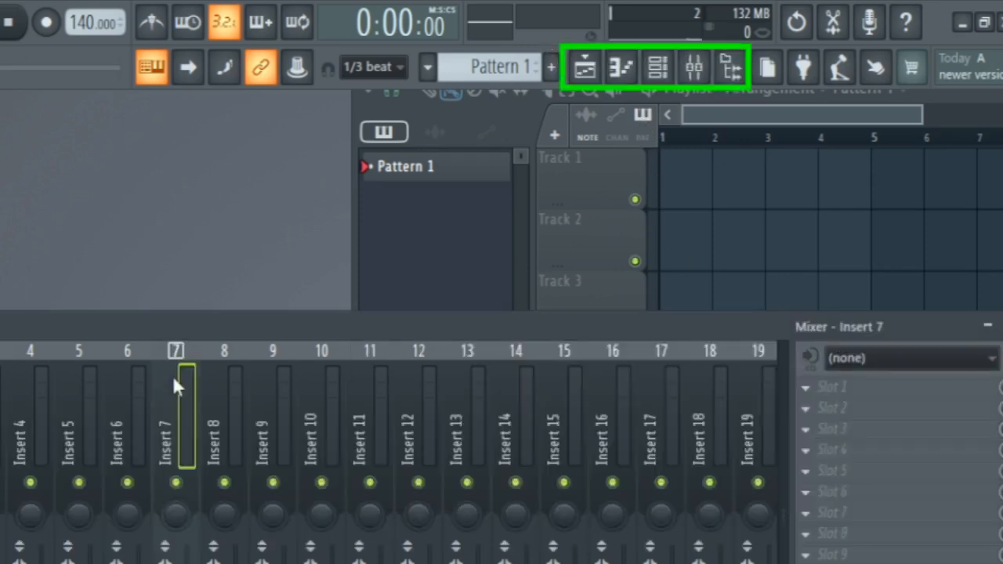
{"action": "scroll", "coordinate": [173, 375], "scroll_direction": "right", "scroll_amount": 5}
{"action": "scroll", "coordinate": [172, 375], "scroll_direction": "right", "scroll_amount": 5}
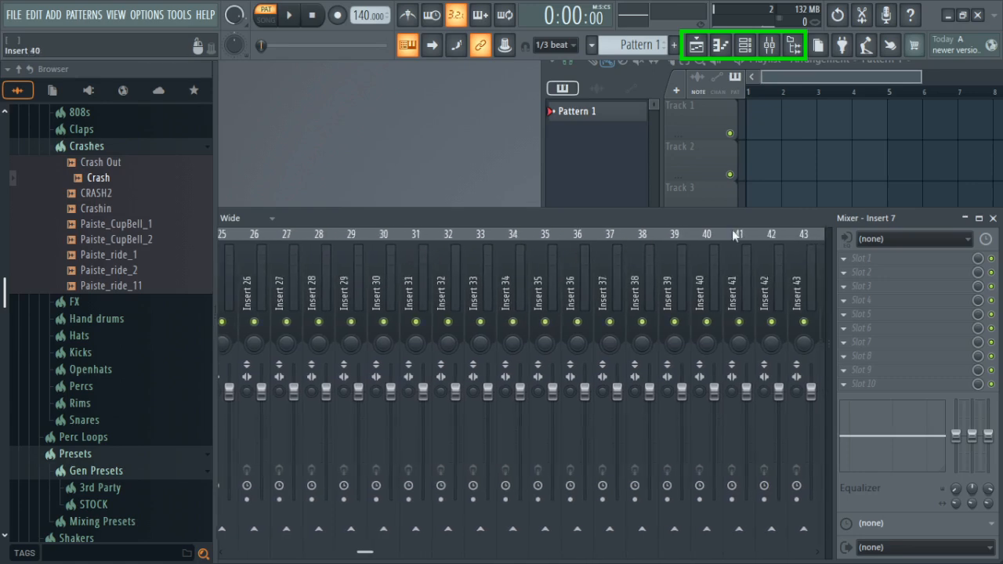
{"action": "right_click", "coordinate": [805, 254]}
{"action": "mouse_move", "coordinate": [854, 223]}
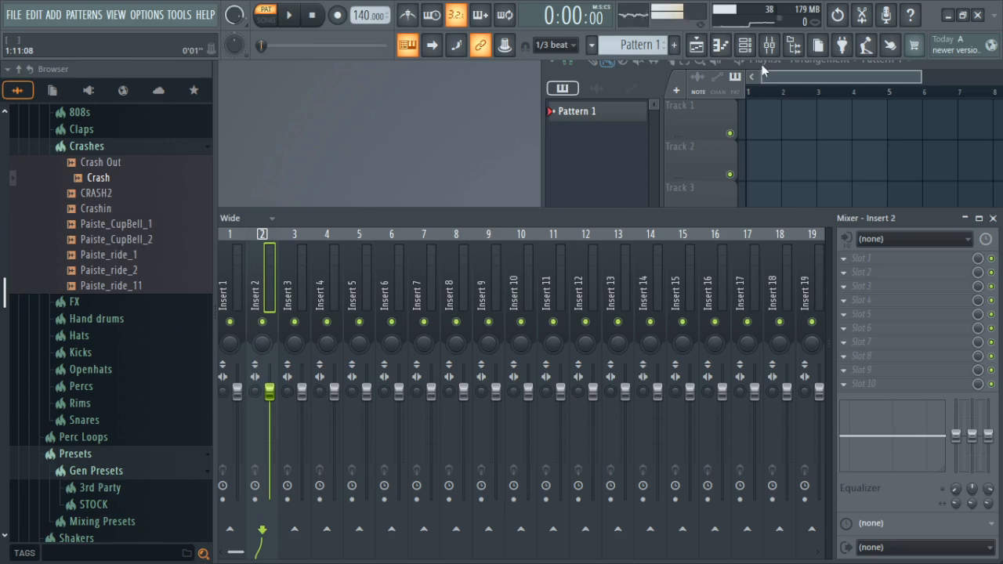
- Show the Playlist maximized, narrow the browser beside it and zoom the timeline out to about 17 bars
{"action": "left_click", "coordinate": [706, 49]}
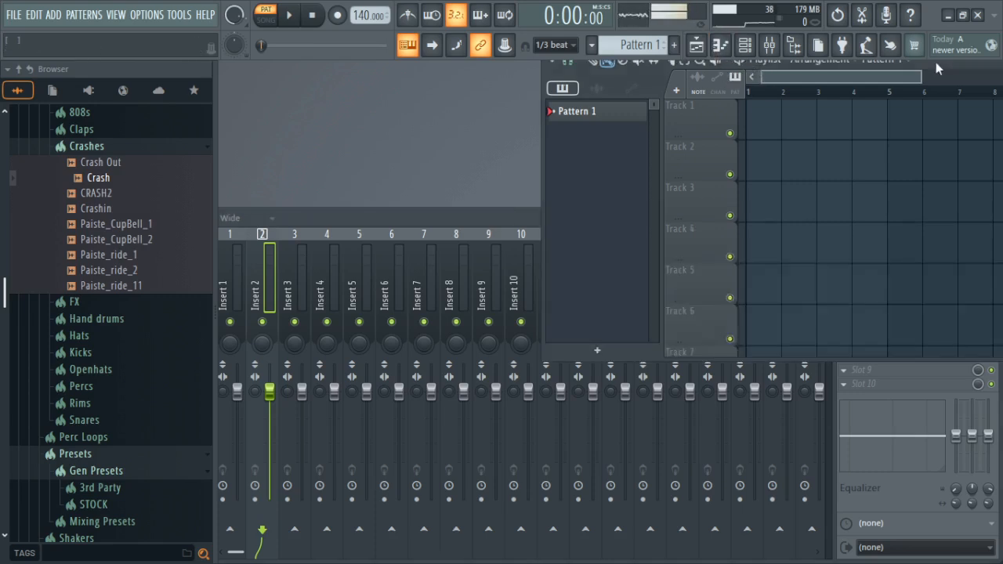
{"action": "left_click_drag", "start_coordinate": [646, 149], "coordinate": [672, 153]}
{"action": "left_click", "coordinate": [804, 151]}
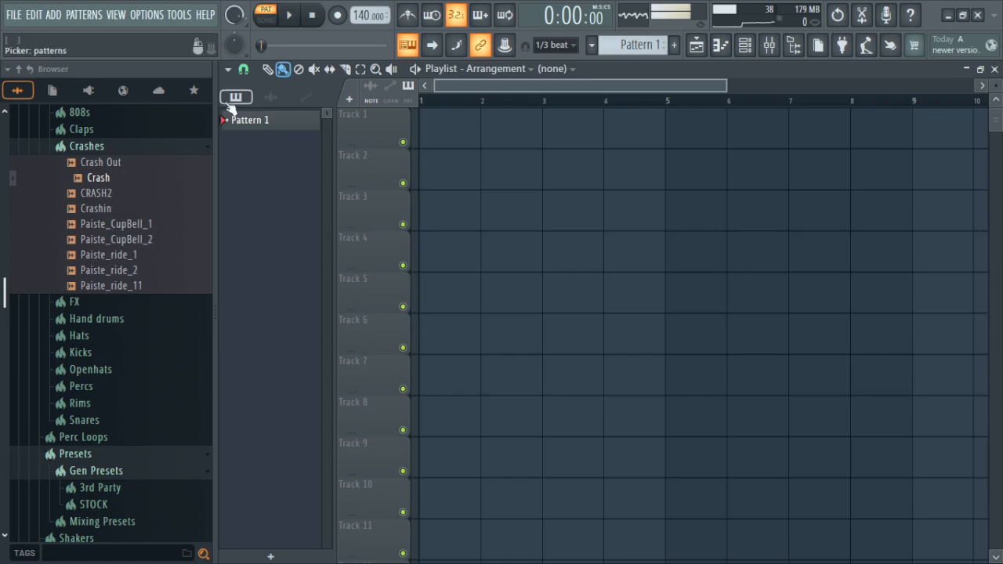
{"action": "left_click_drag", "start_coordinate": [214, 224], "coordinate": [177, 232]}
{"action": "scroll", "coordinate": [417, 112], "scroll_direction": "down", "scroll_amount": 2}
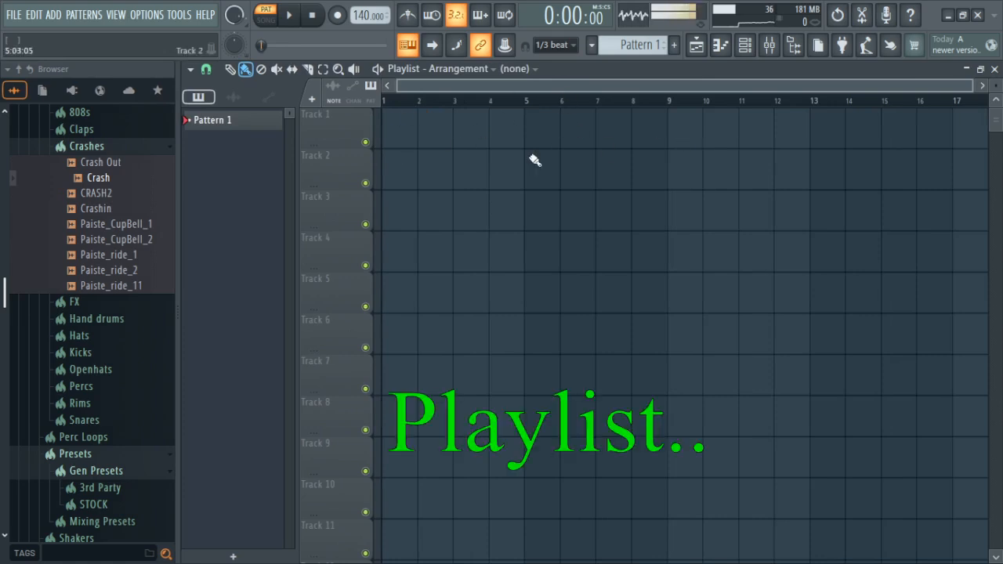
- Place Pattern 1 at bar 1 of Track 1 in the Playlist and extend it to the start of bar 5
{"action": "left_click", "coordinate": [231, 126]}
{"action": "left_click_drag", "start_coordinate": [453, 125], "coordinate": [374, 136]}
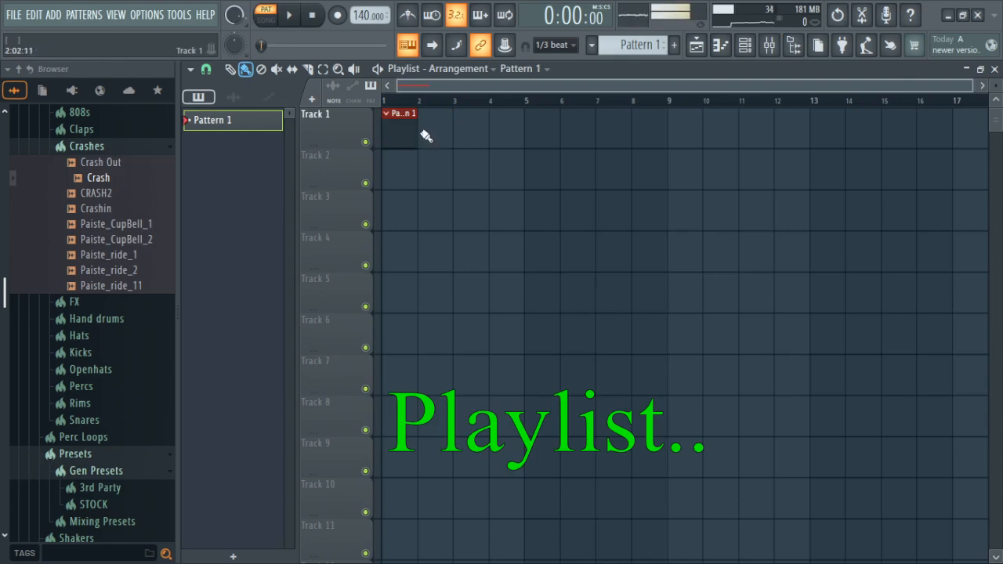
{"action": "left_click_drag", "start_coordinate": [412, 140], "coordinate": [524, 141]}
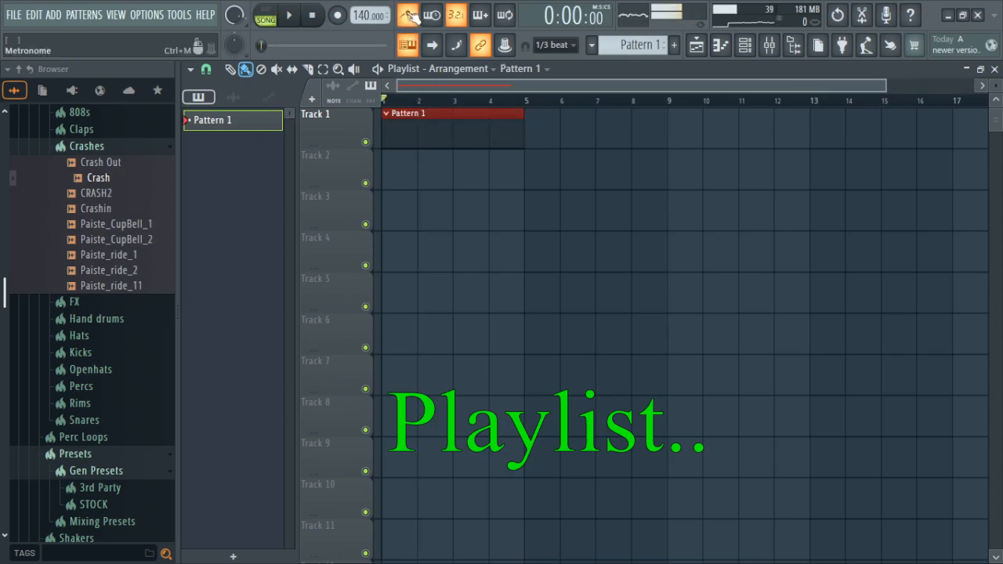
- Play the arrangement in song mode, stop it and delete the Pattern 1 clip from Track 1
{"action": "left_click", "coordinate": [291, 16]}
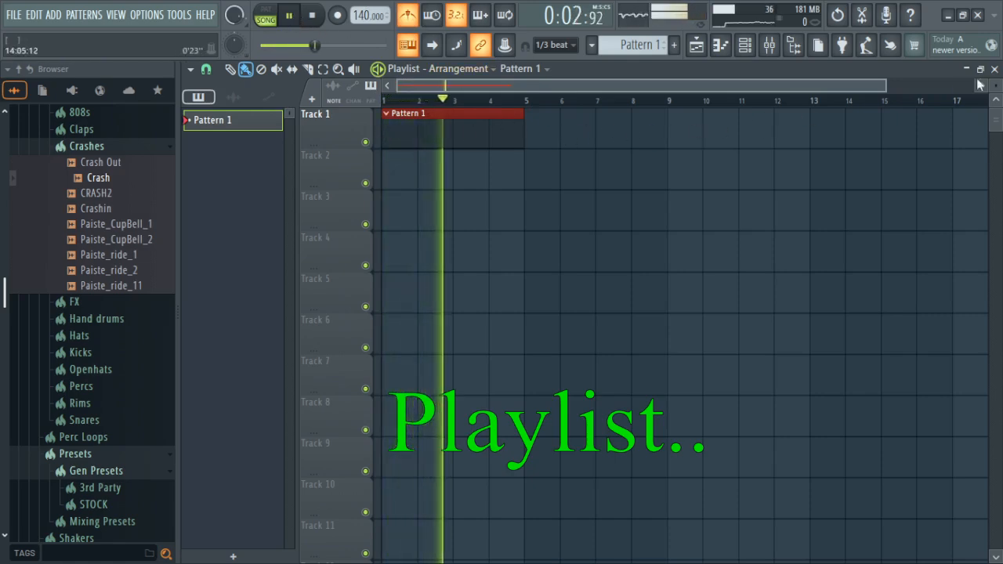
{"action": "left_click", "coordinate": [312, 17]}
{"action": "right_click", "coordinate": [412, 121]}
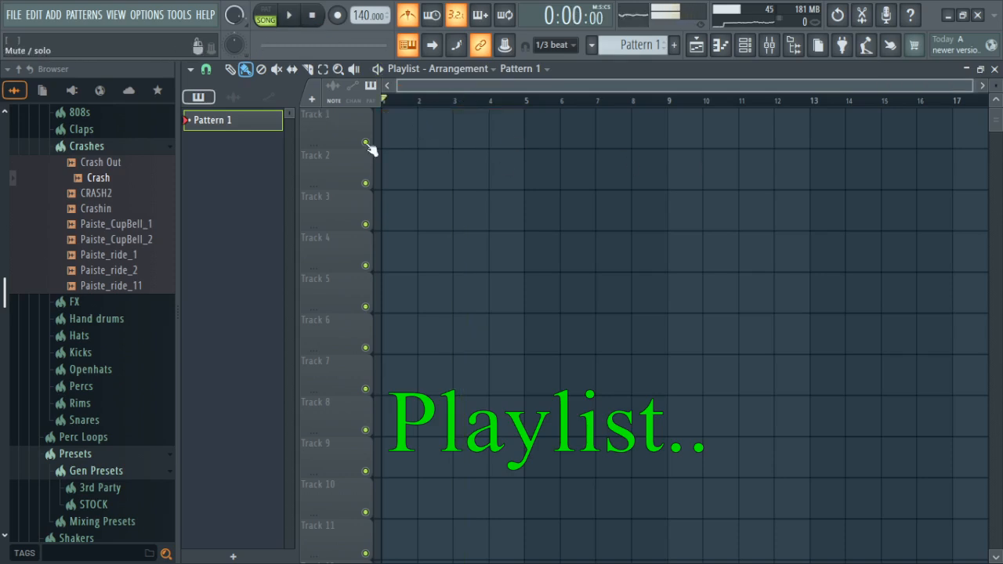
- Show the Channel rack and move it over the upper Playlist tracks
{"action": "left_click", "coordinate": [744, 44]}
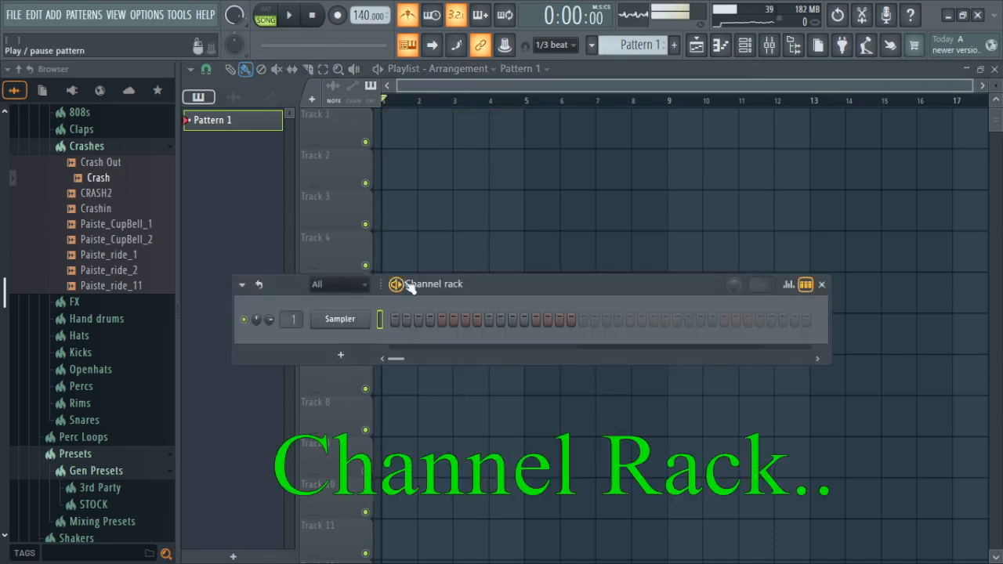
{"action": "left_click_drag", "start_coordinate": [478, 289], "coordinate": [559, 202]}
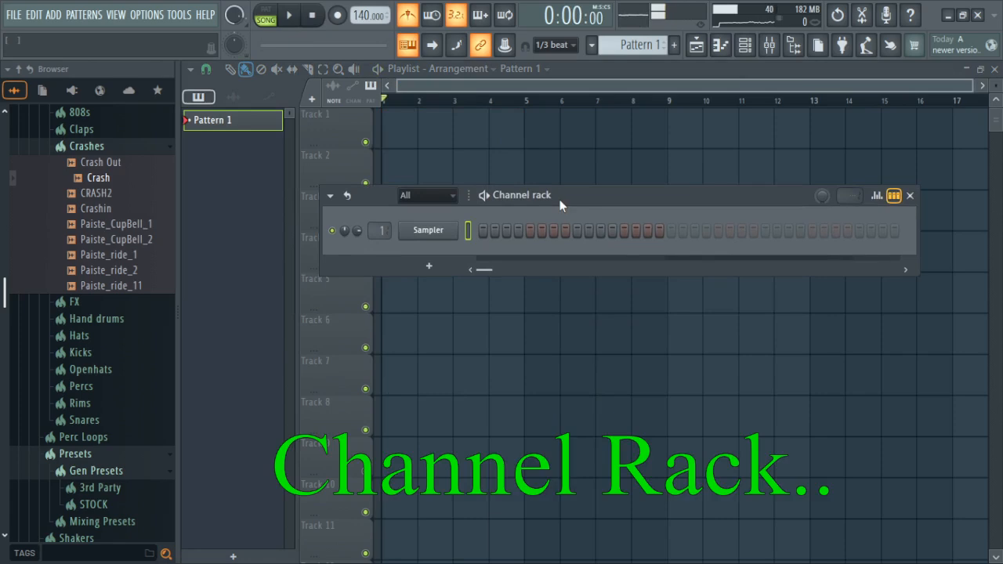
{"action": "key", "text": "F6"}
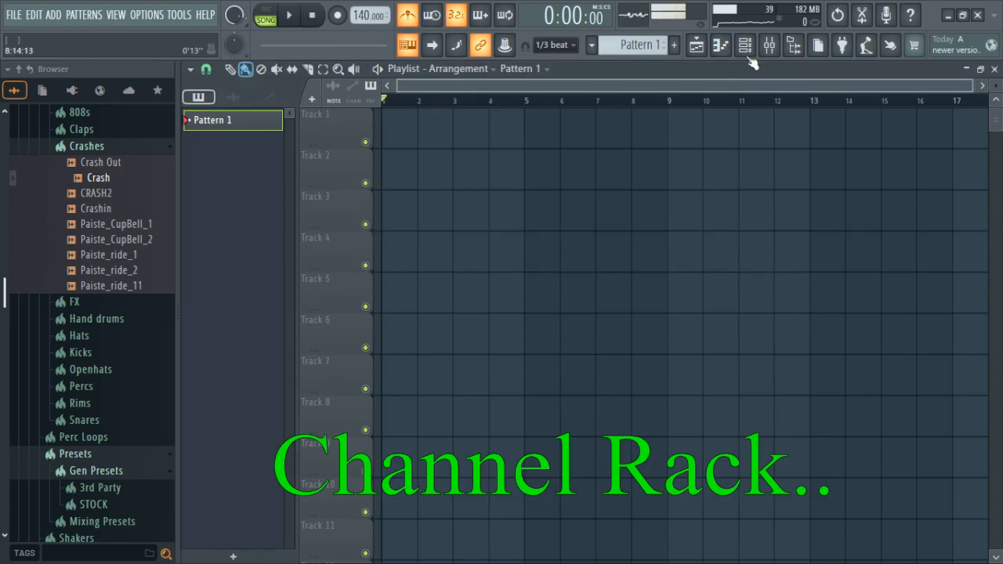
{"action": "left_click", "coordinate": [744, 44]}
{"action": "left_click_drag", "start_coordinate": [586, 192], "coordinate": [573, 146]}
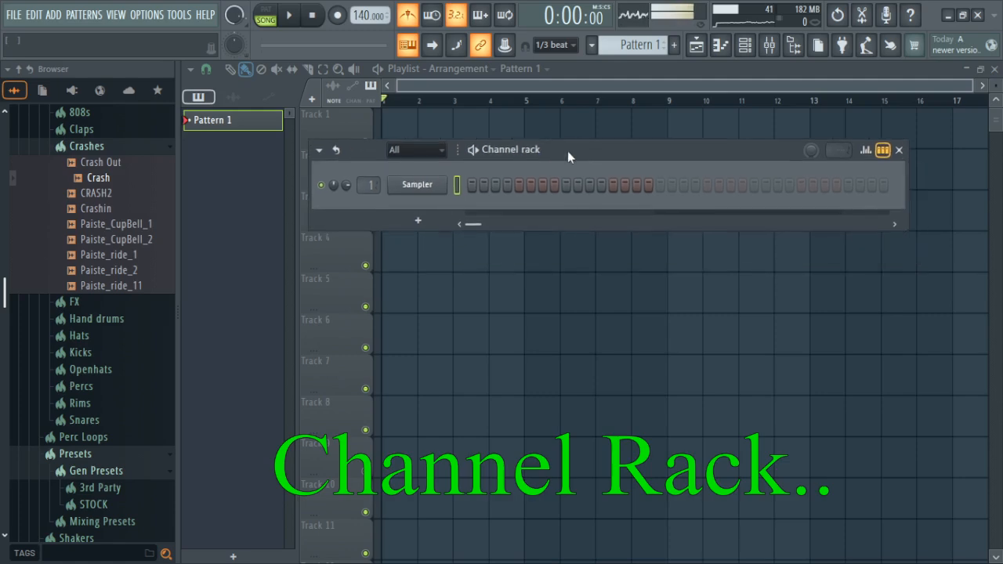
- Add an FL Keys instrument channel below the Sampler in the Channel rack
{"action": "left_click", "coordinate": [417, 220]}
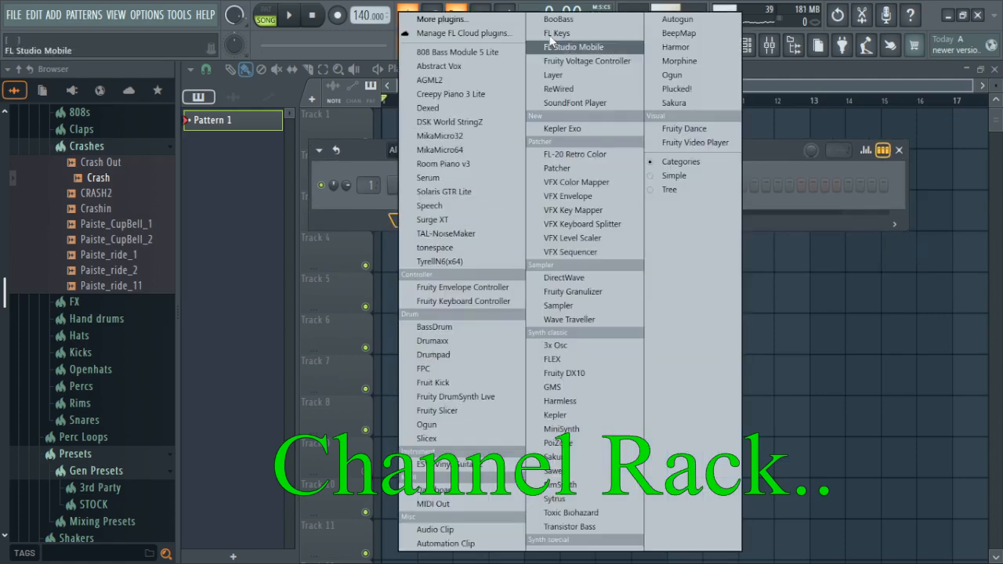
{"action": "left_click", "coordinate": [562, 30]}
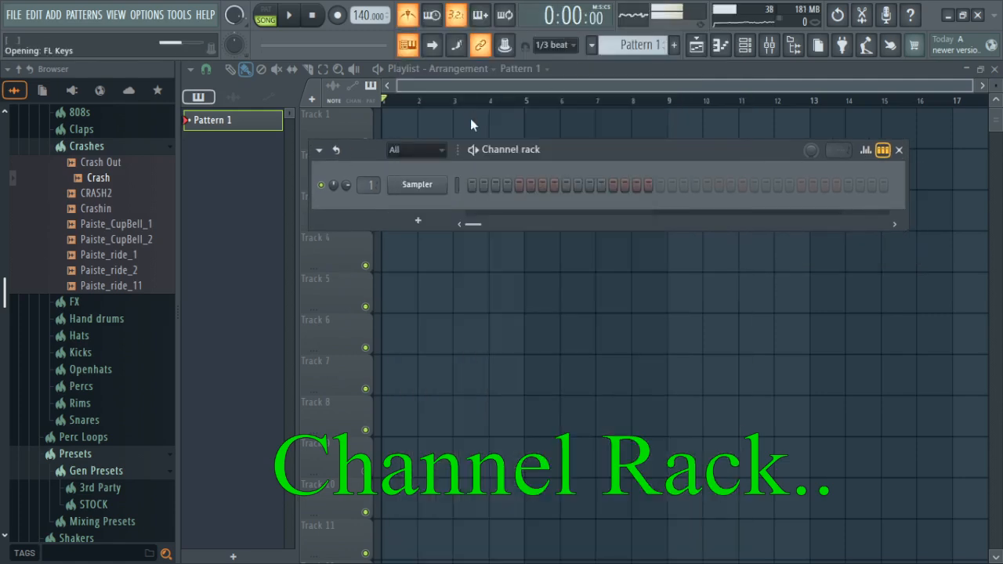
{"action": "left_click", "coordinate": [579, 177]}
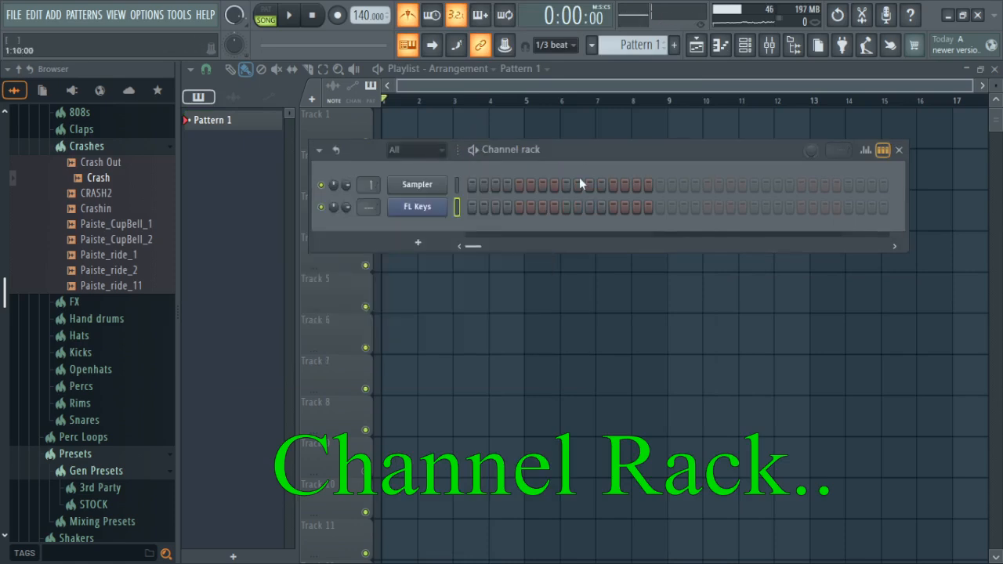
- Audition FL Keys by playing notes from the typing keyboard, toggling typing keyboard to piano keyboard off and on again
{"action": "key", "text": "q"}
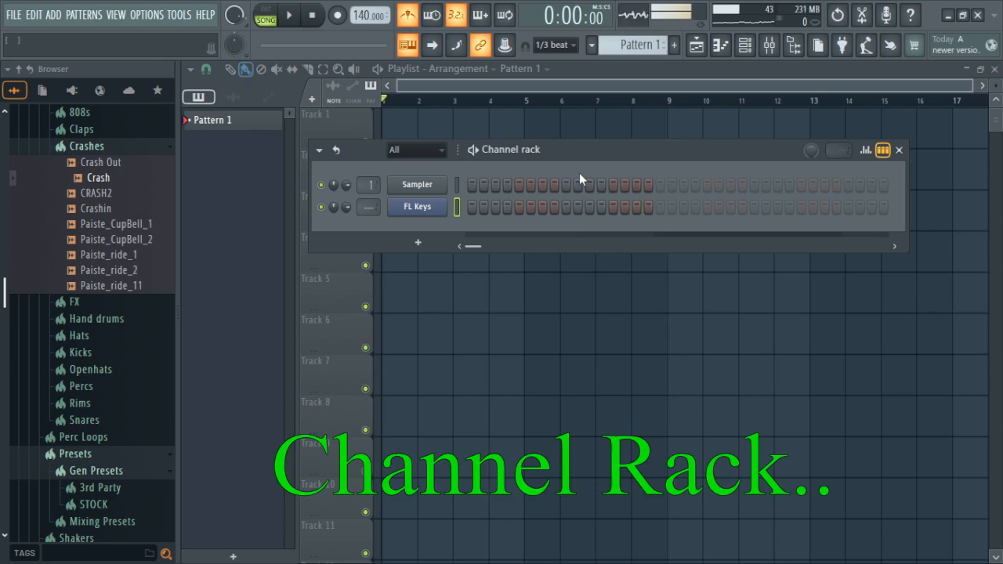
{"action": "key", "text": "r"}
{"action": "key", "text": "d"}
{"action": "key", "text": "v"}
{"action": "key", "text": "b"}
{"action": "key", "text": "n"}
{"action": "key", "text": "m"}
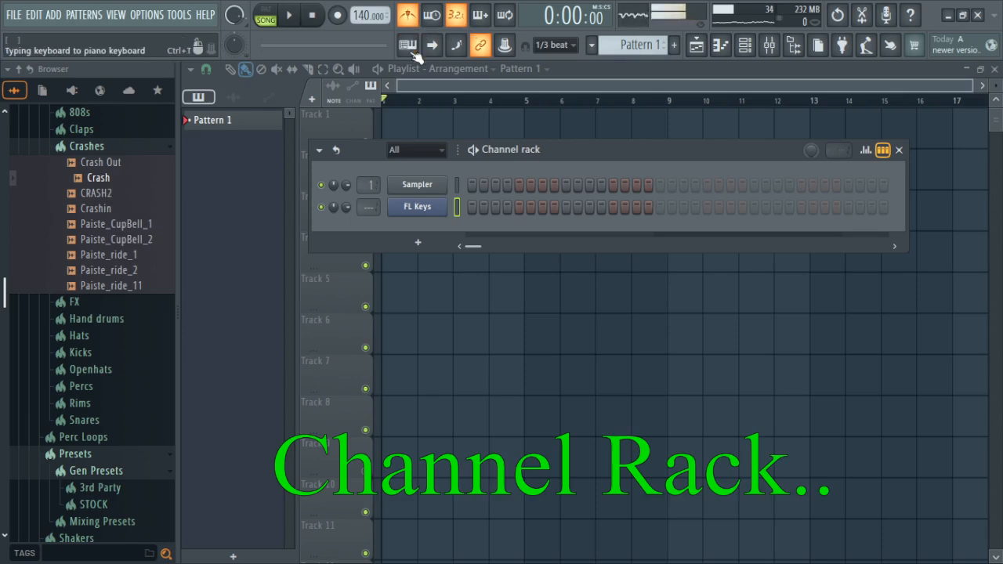
{"action": "key", "text": "r"}
{"action": "key", "text": "Escape"}
{"action": "key", "text": "x"}
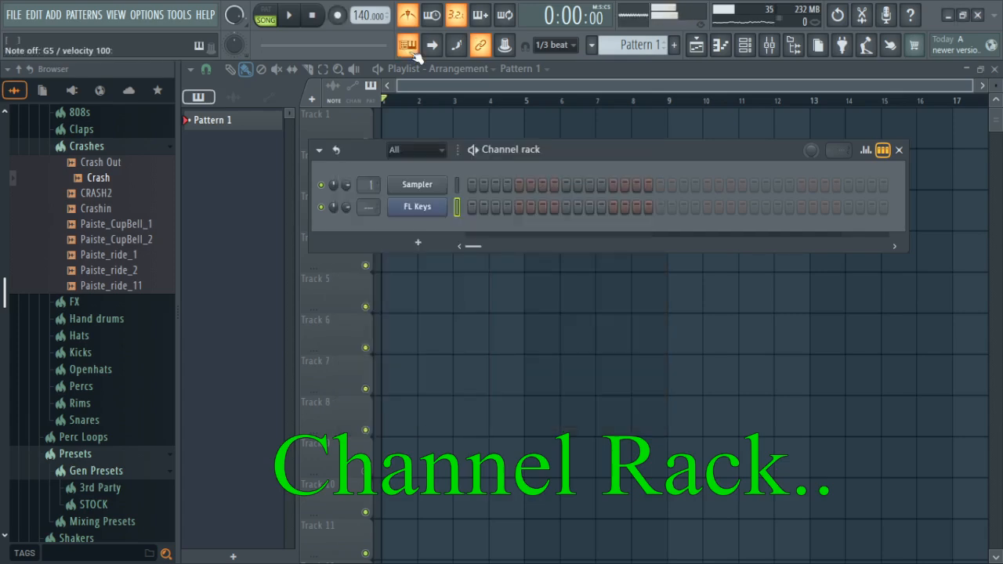
- Turn off the metronome and replace the Channel rack with the piano roll for FL Keys
{"action": "left_click", "coordinate": [409, 17]}
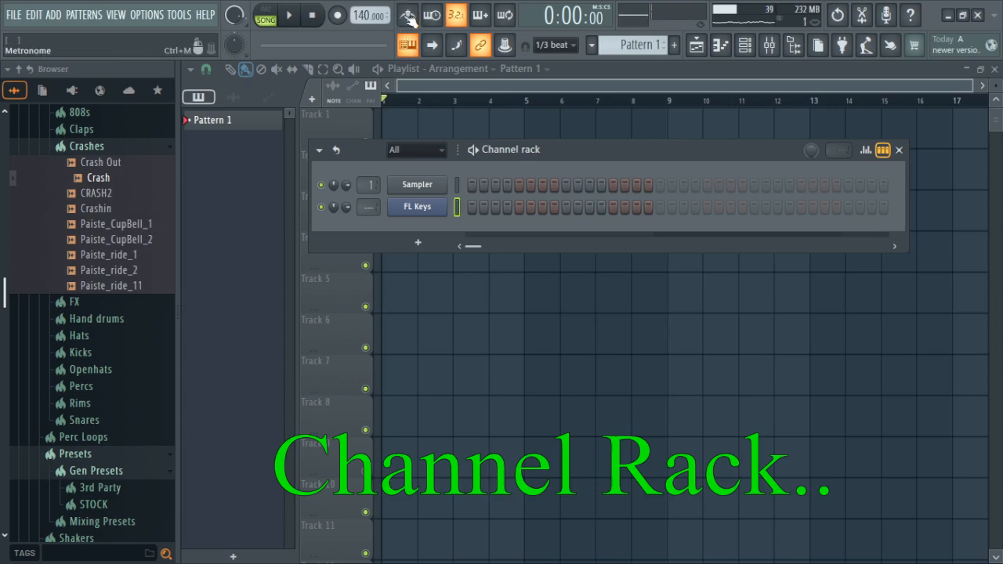
{"action": "left_click", "coordinate": [900, 149]}
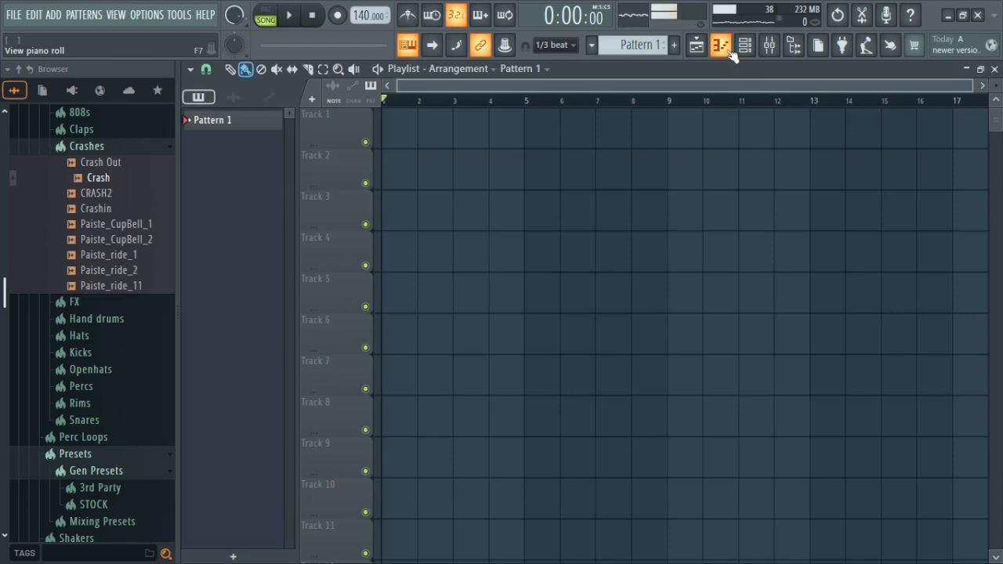
{"action": "left_click", "coordinate": [730, 52]}
{"action": "left_click", "coordinate": [626, 71]}
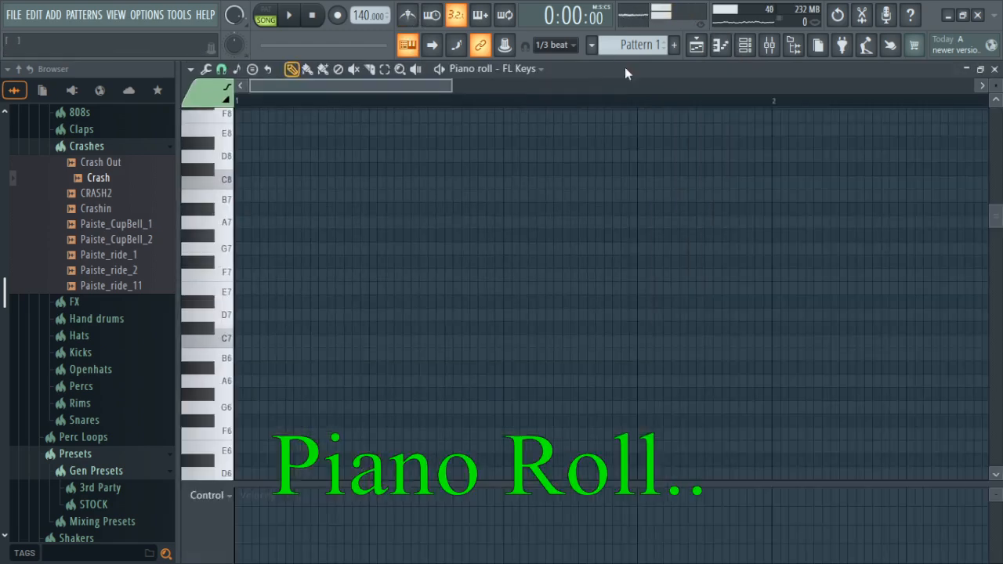
- Draw a one-bar A#5 note at bar 1 and a one-bar C#6 note starting slightly after it in the piano roll
{"action": "scroll", "coordinate": [348, 105], "scroll_direction": "down", "scroll_amount": 5}
{"action": "scroll", "coordinate": [341, 263], "scroll_direction": "down", "scroll_amount": 6}
{"action": "left_click", "coordinate": [310, 271]}
{"action": "left_click_drag", "start_coordinate": [310, 271], "coordinate": [411, 281]}
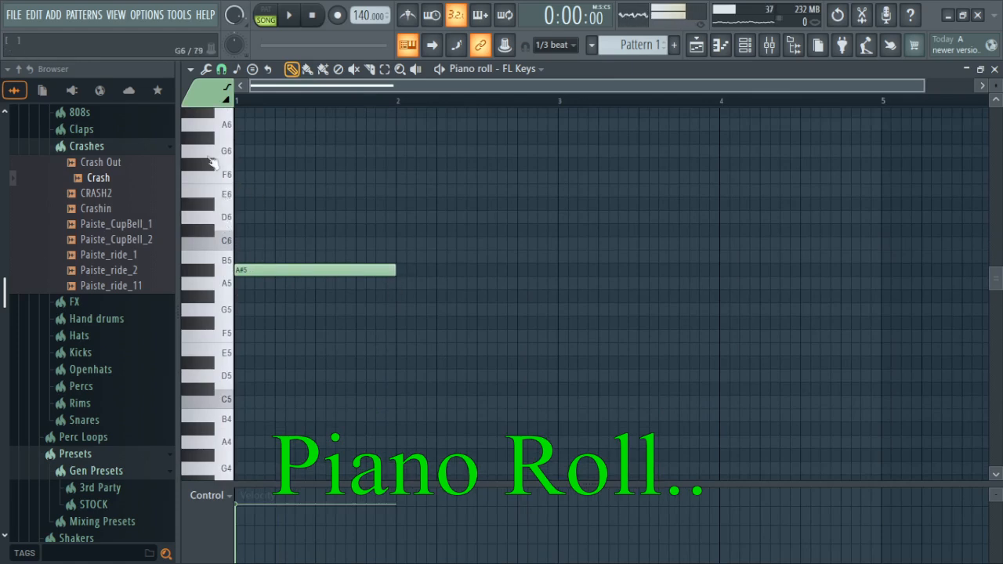
{"action": "left_click", "coordinate": [290, 272]}
{"action": "left_click", "coordinate": [267, 230]}
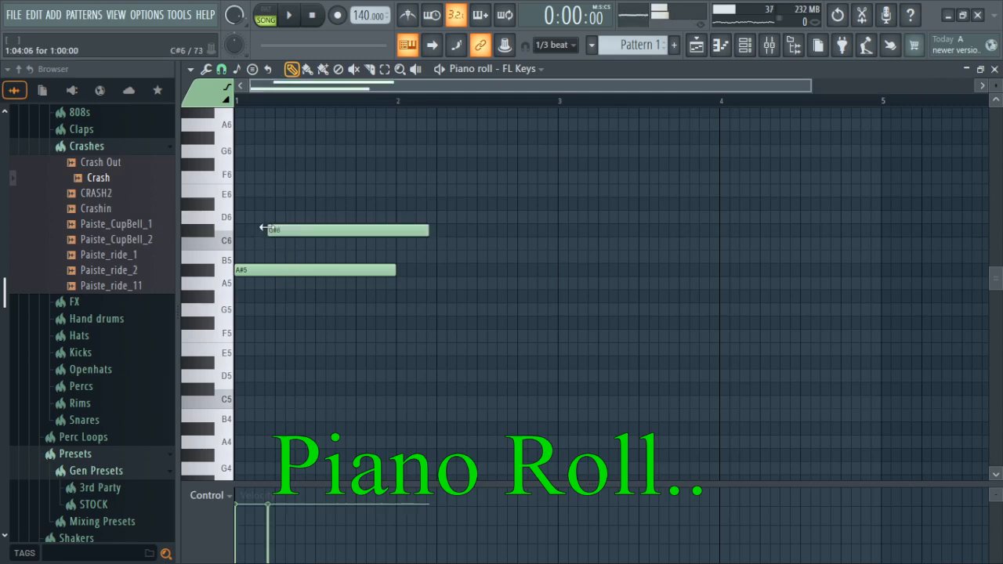
- Play the two notes in pattern mode, stop playback and erase both from the piano roll
{"action": "left_click", "coordinate": [267, 14]}
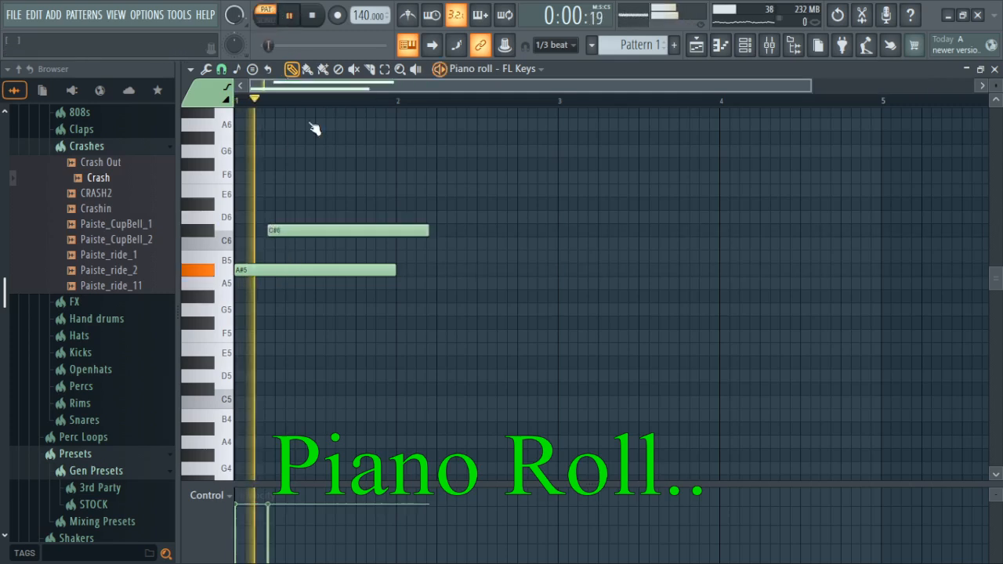
{"action": "left_click", "coordinate": [334, 188]}
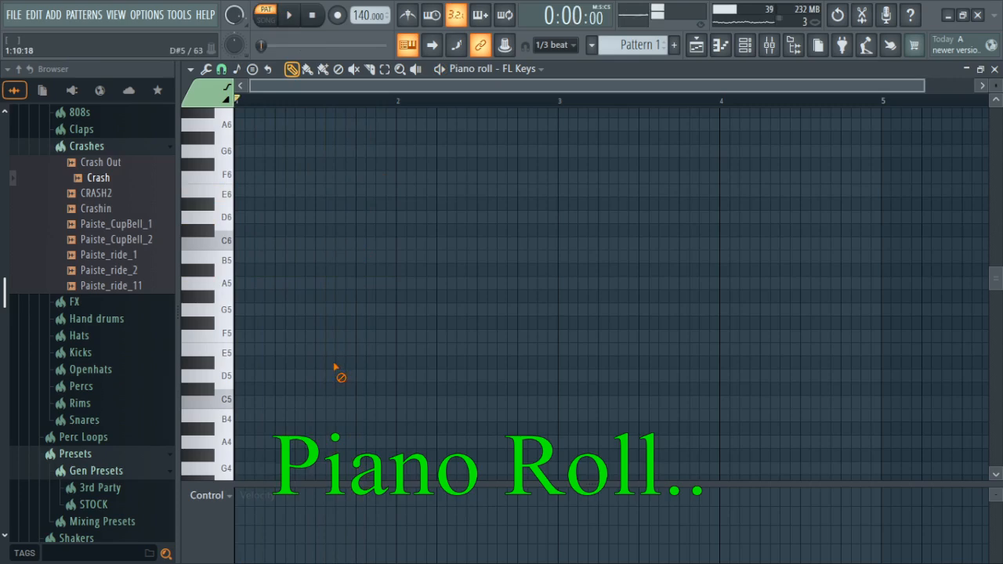
- Open the mixer and maximize its window
{"action": "left_click", "coordinate": [769, 46]}
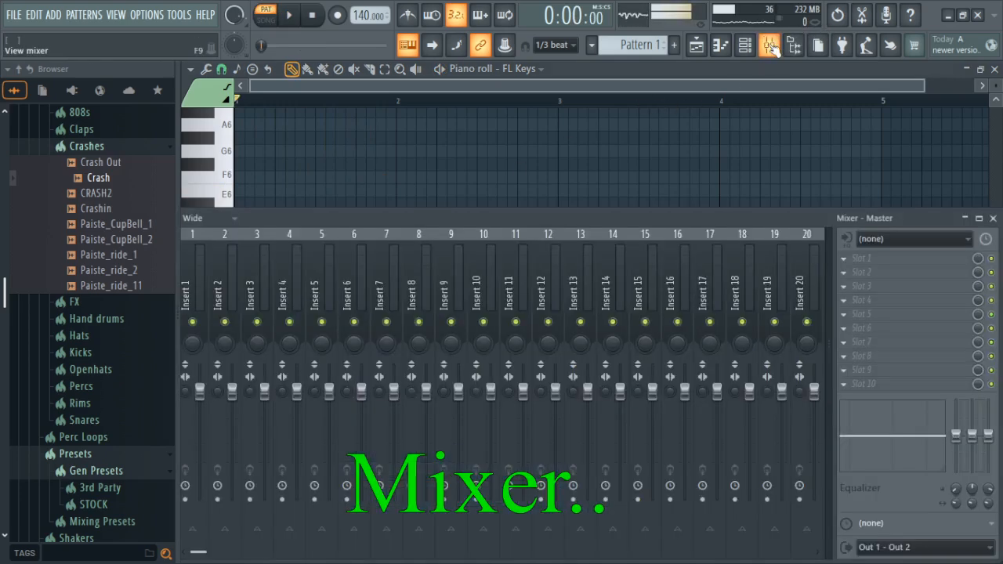
{"action": "double_click", "coordinate": [699, 214]}
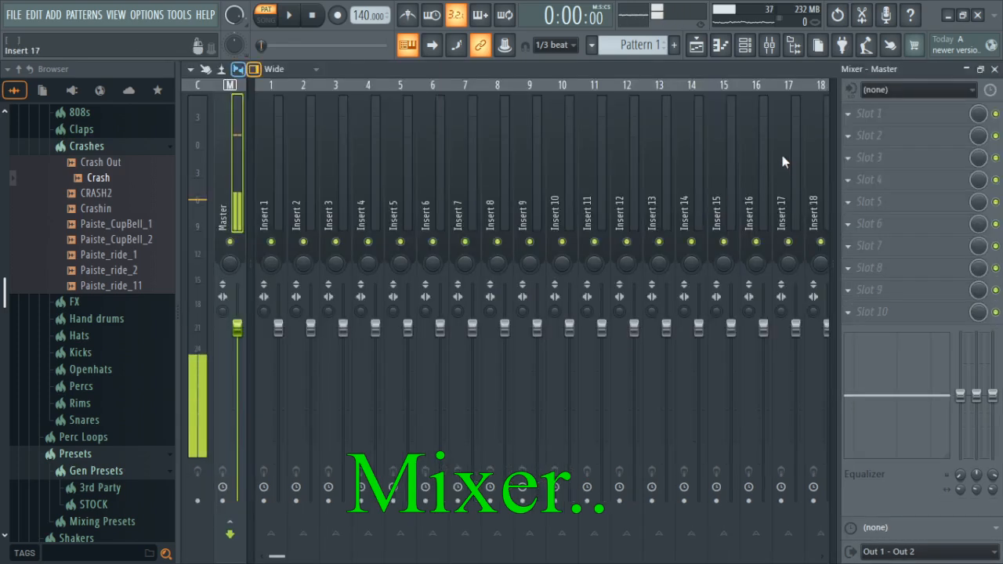
- Route the FL Keys channel to mixer track Insert 4 and play test notes through it
{"action": "left_click", "coordinate": [757, 47]}
{"action": "left_click_drag", "start_coordinate": [365, 207], "coordinate": [365, 187]}
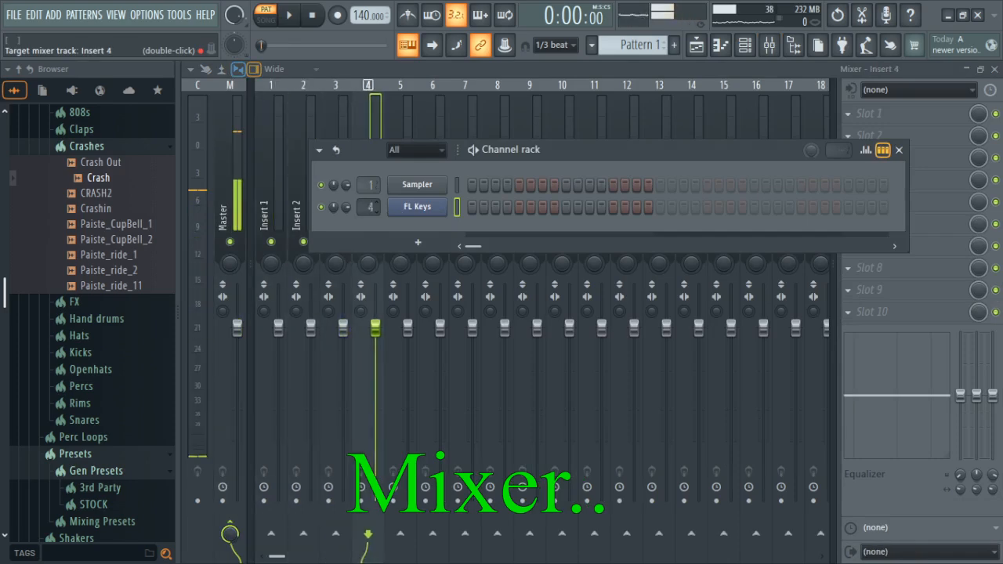
{"action": "left_click", "coordinate": [378, 115]}
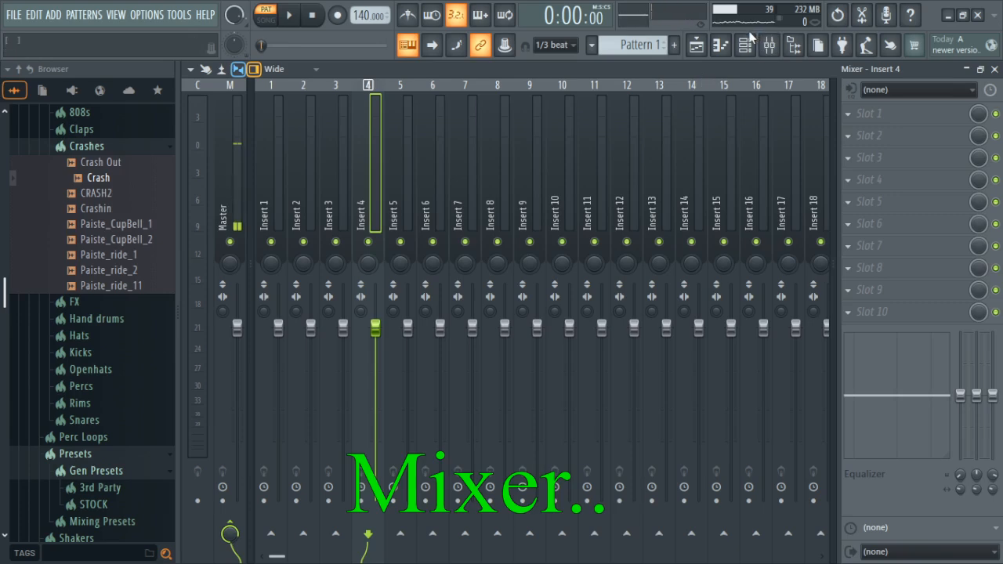
{"action": "key", "text": "i"}
{"action": "key", "text": "9"}
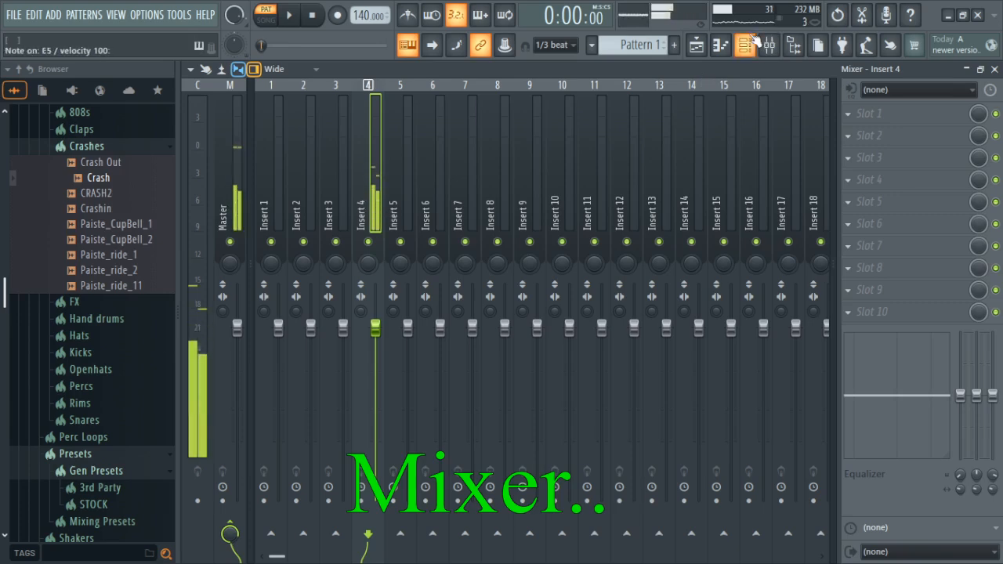
- Load Fruity Parametric EQ 2 into effect slot 1 of Insert 4
{"action": "left_click", "coordinate": [898, 115]}
{"action": "left_click", "coordinate": [897, 109]}
{"action": "left_click", "coordinate": [897, 109]}
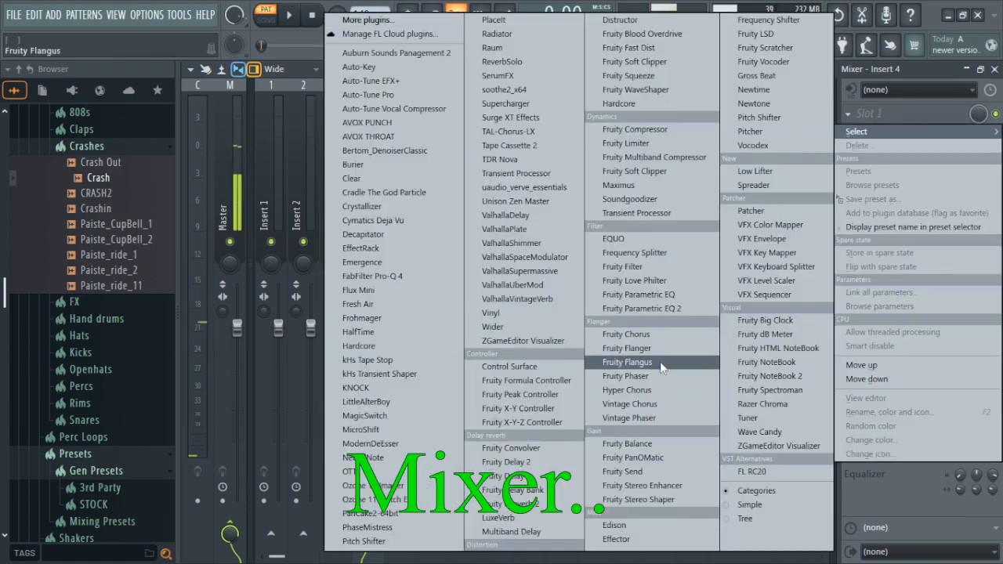
{"action": "left_click", "coordinate": [678, 310]}
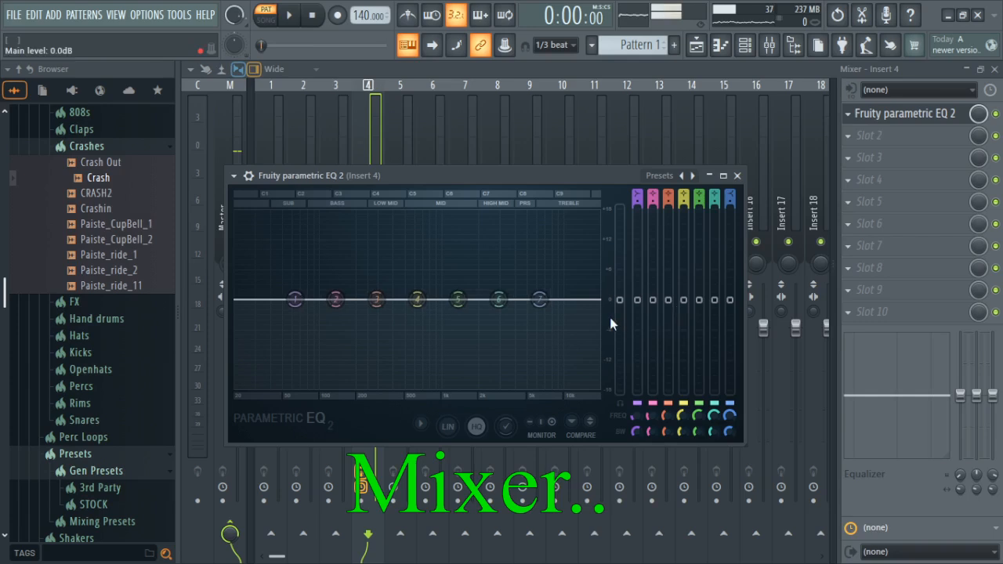
- Cut the lows with EQ band 1 at about 3110 Hz and replace the EQ in slot 1 with Fruity Reeverb 2
{"action": "left_click_drag", "start_coordinate": [294, 300], "coordinate": [499, 384]}
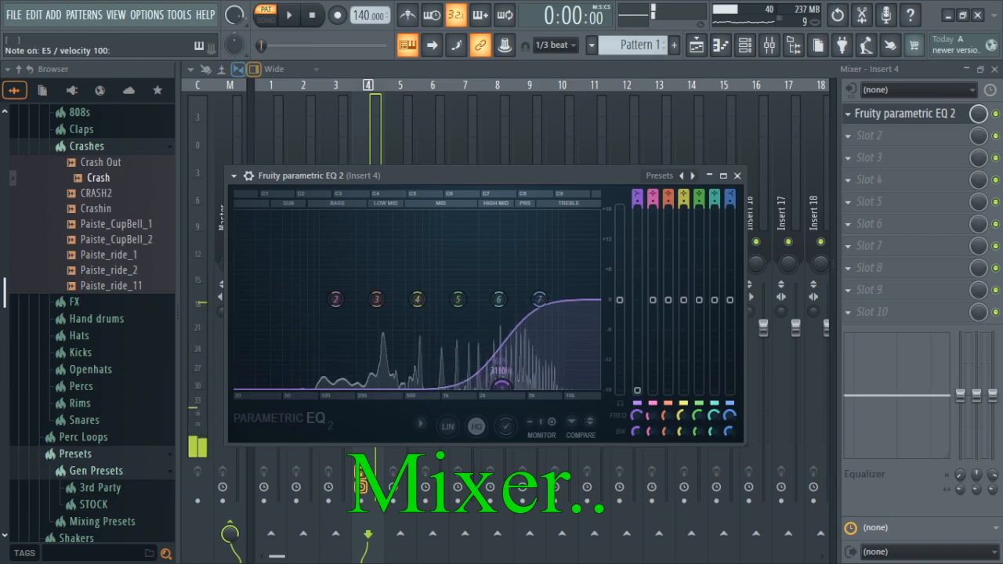
{"action": "left_click", "coordinate": [849, 116]}
{"action": "mouse_move", "coordinate": [853, 133]}
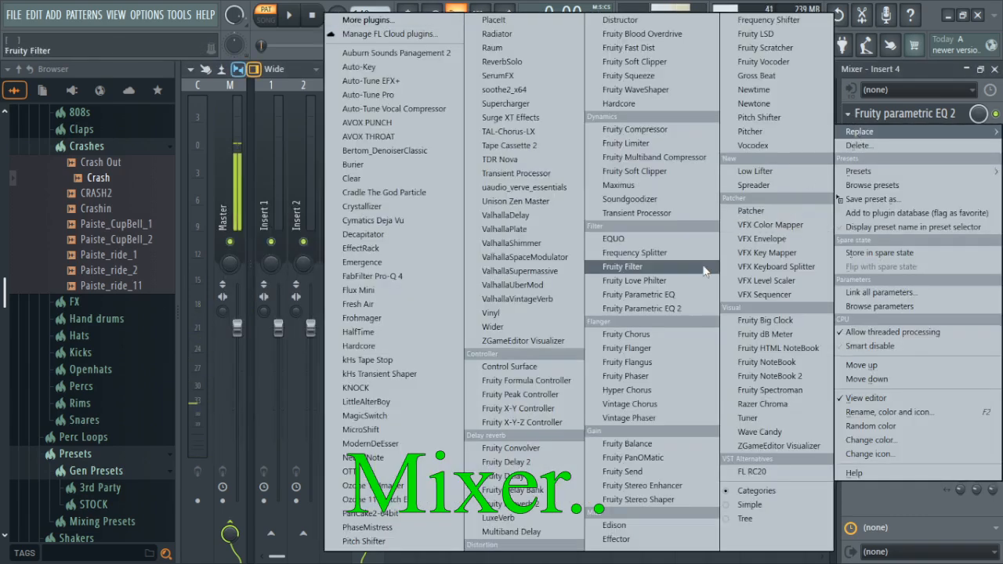
{"action": "left_click", "coordinate": [525, 504]}
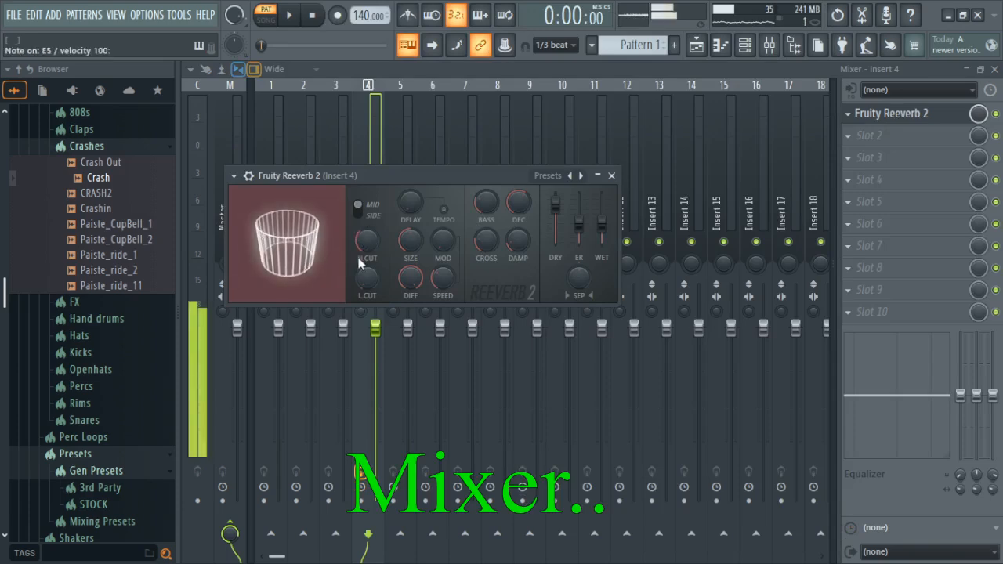
- Try the reverb with a larger size, full wet level and low dry level, and delete it from slot 1
{"action": "left_click_drag", "start_coordinate": [411, 246], "coordinate": [410, 219]}
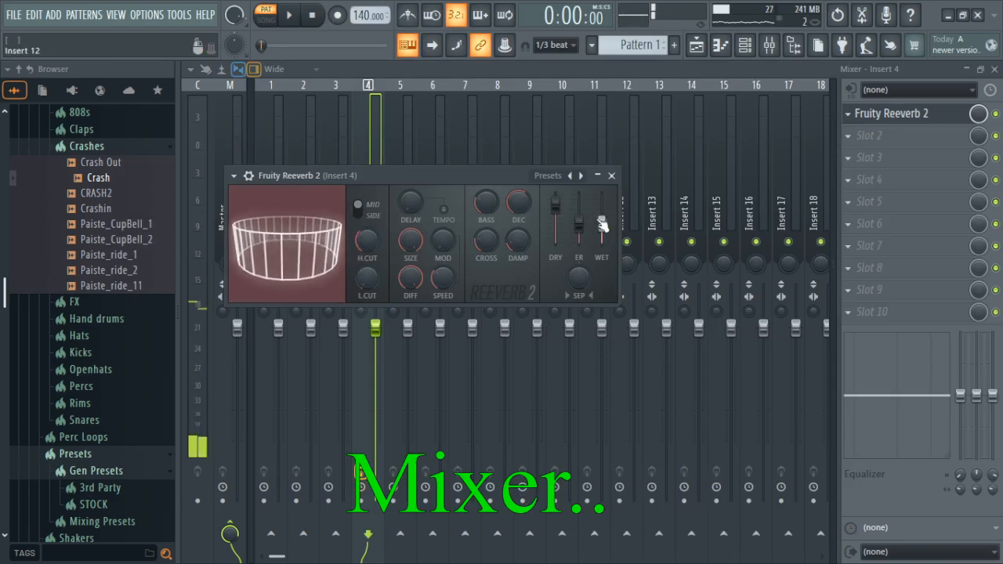
{"action": "left_click_drag", "start_coordinate": [601, 224], "coordinate": [558, 228]}
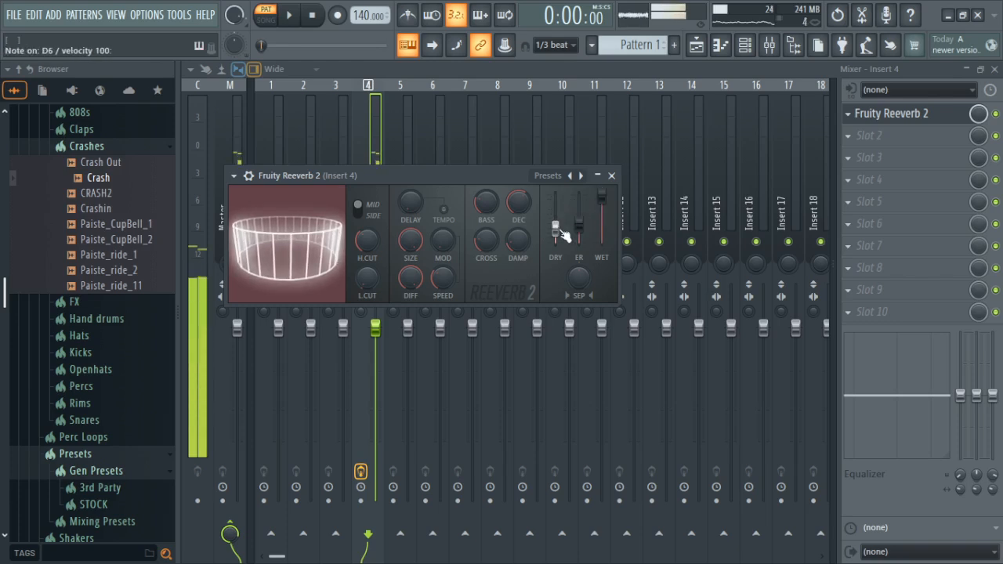
{"action": "left_click", "coordinate": [853, 114]}
{"action": "left_click", "coordinate": [856, 146]}
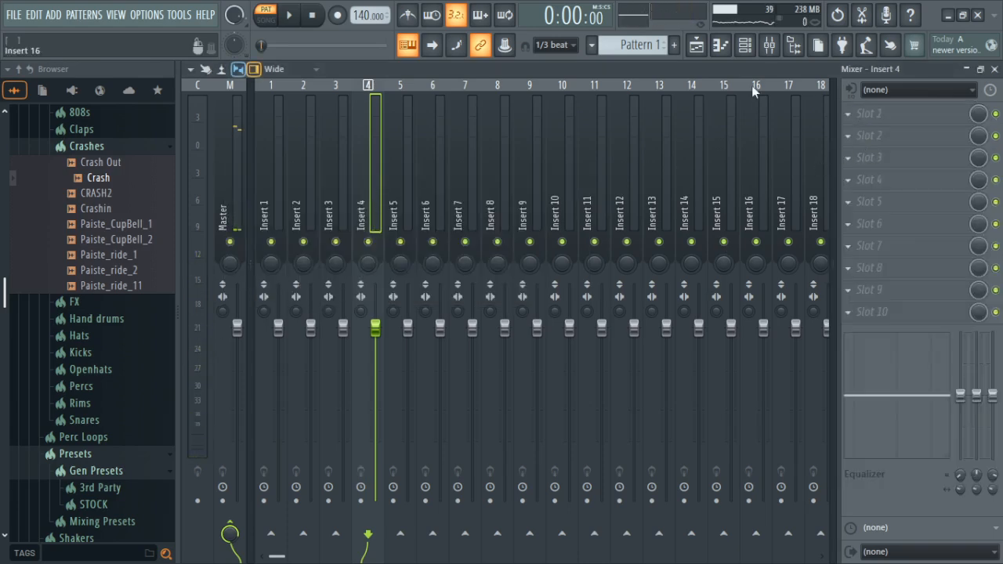
- Hide and show the browser a few times, shrink it completely to the window edge and restore its width
{"action": "left_click", "coordinate": [795, 56]}
{"action": "left_click", "coordinate": [795, 57]}
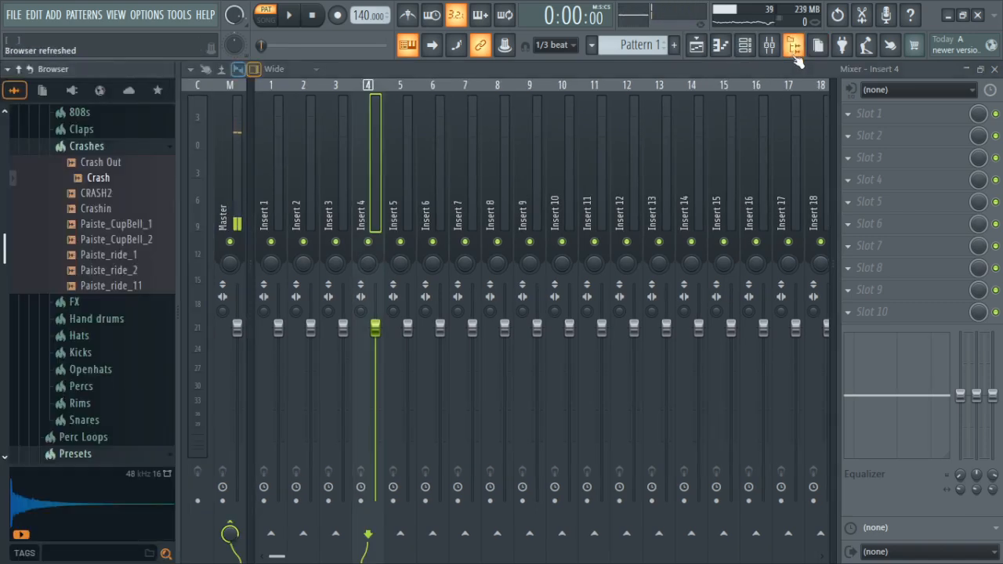
{"action": "left_click", "coordinate": [794, 56]}
{"action": "left_click", "coordinate": [794, 56]}
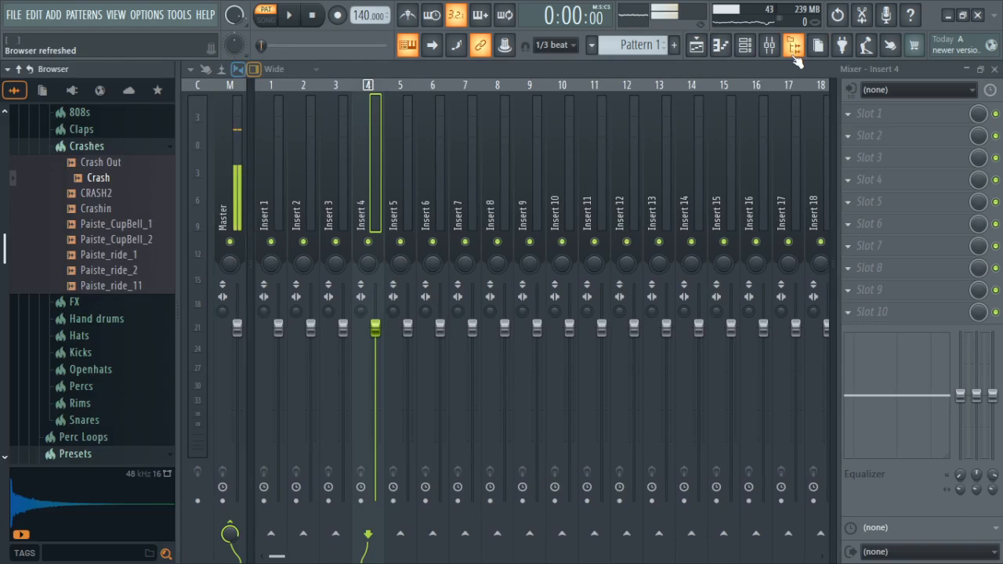
{"action": "left_click", "coordinate": [794, 56]}
{"action": "left_click", "coordinate": [795, 56]}
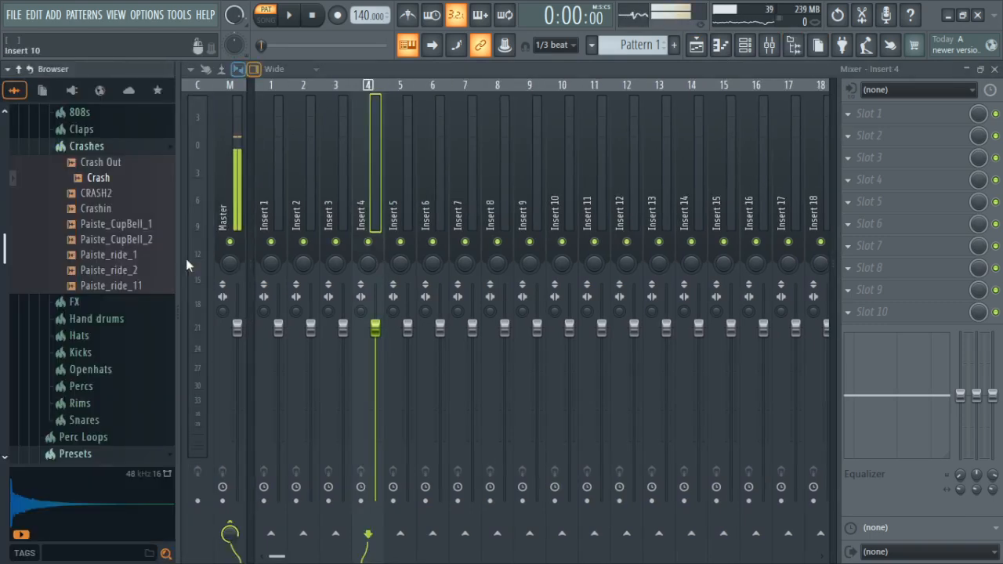
{"action": "left_click_drag", "start_coordinate": [178, 284], "coordinate": [5, 264]}
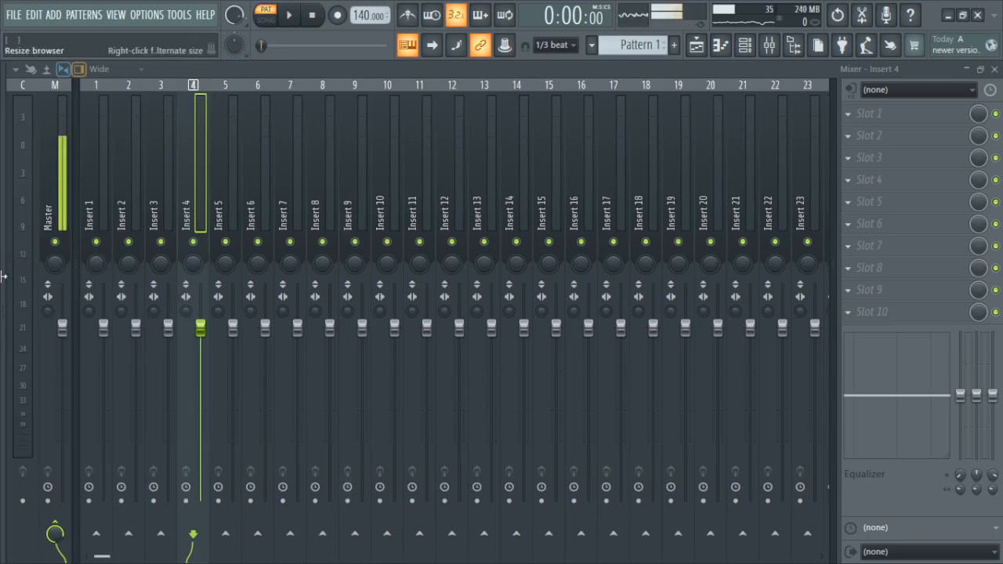
{"action": "left_click", "coordinate": [3, 276]}
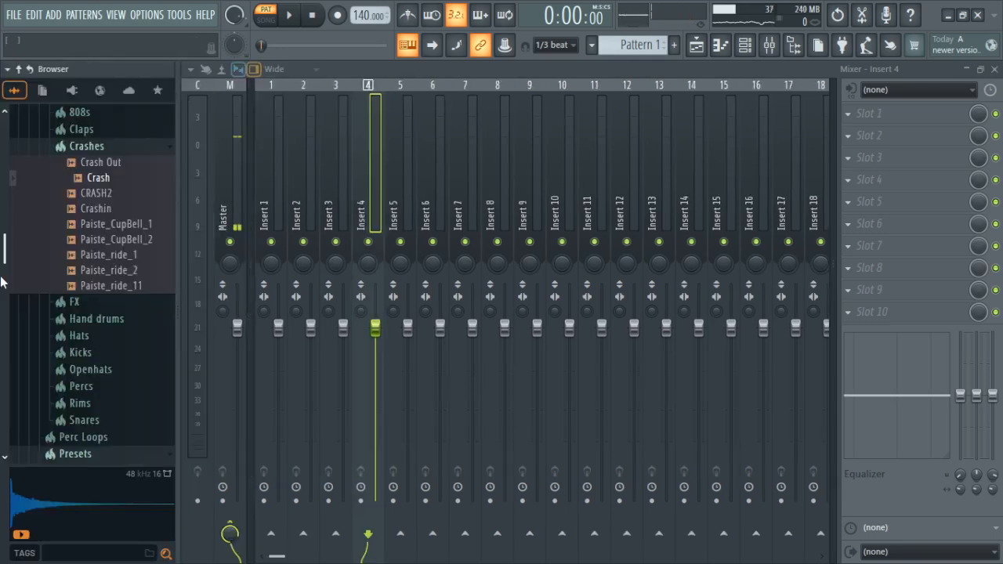
- Collapse the Crashes folder in the browser
{"action": "left_click", "coordinate": [94, 162]}
{"action": "left_click", "coordinate": [86, 145]}
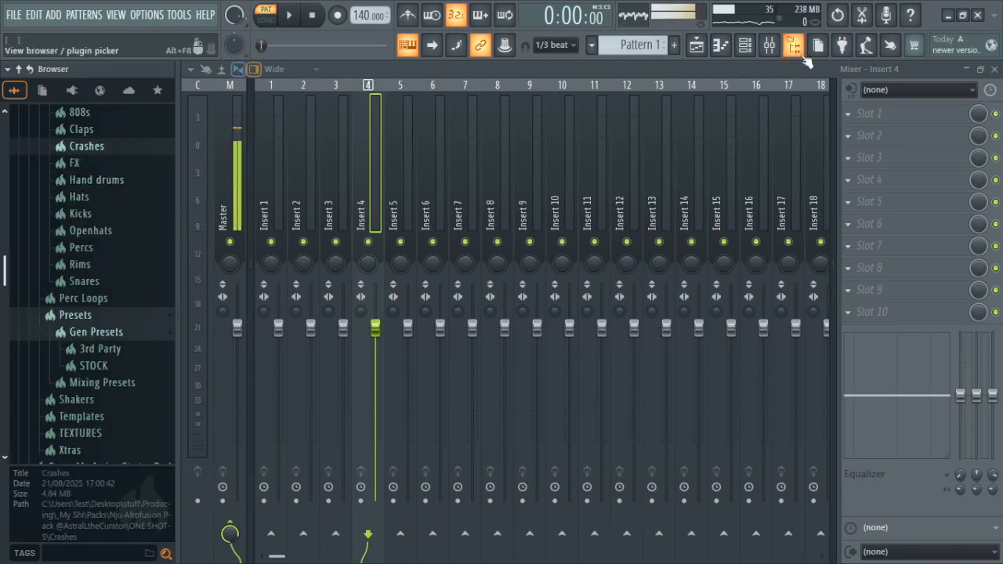
- Close the mixer, Channel rack and piano roll so that only the Playlist remains open
{"action": "left_click", "coordinate": [994, 70]}
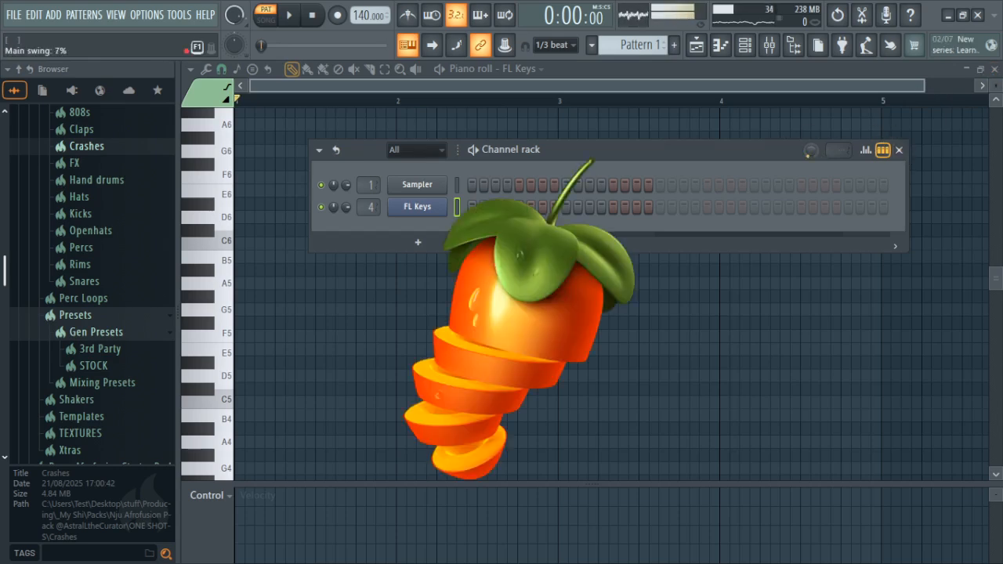
{"action": "left_click", "coordinate": [898, 150]}
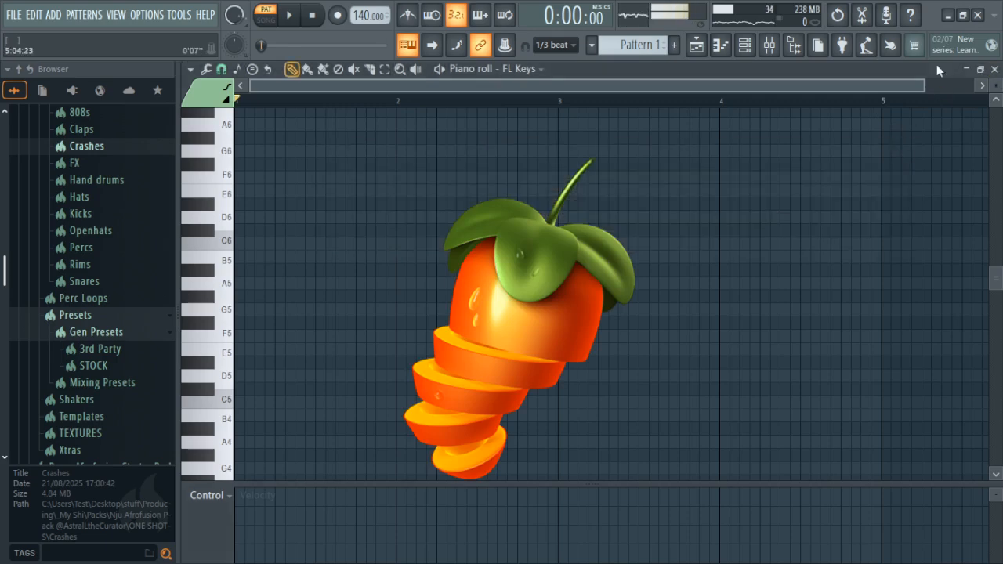
{"action": "left_click", "coordinate": [994, 69]}
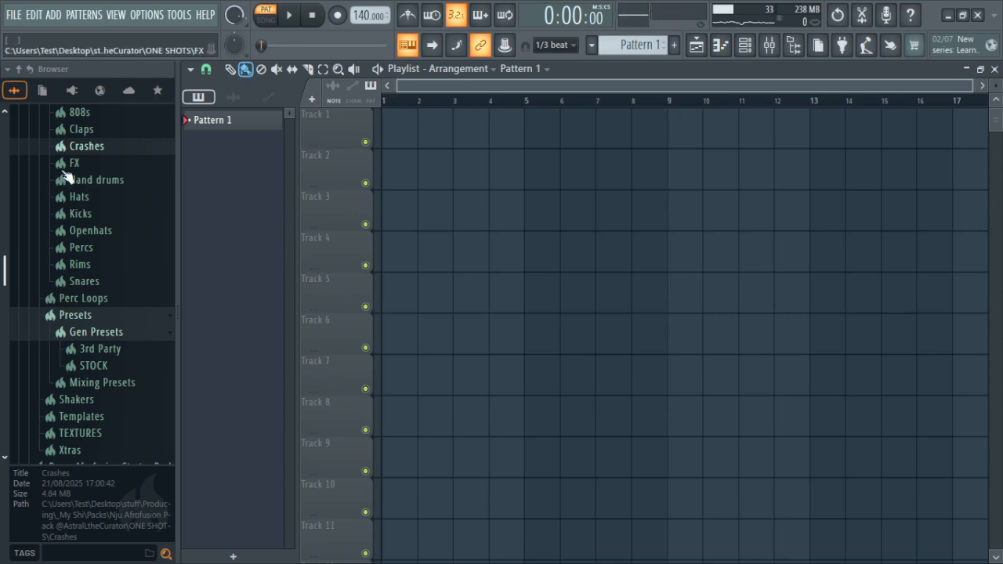
- Reopen the Channel rack over the Playlist
{"action": "scroll", "coordinate": [71, 197], "scroll_direction": "up", "scroll_amount": 4}
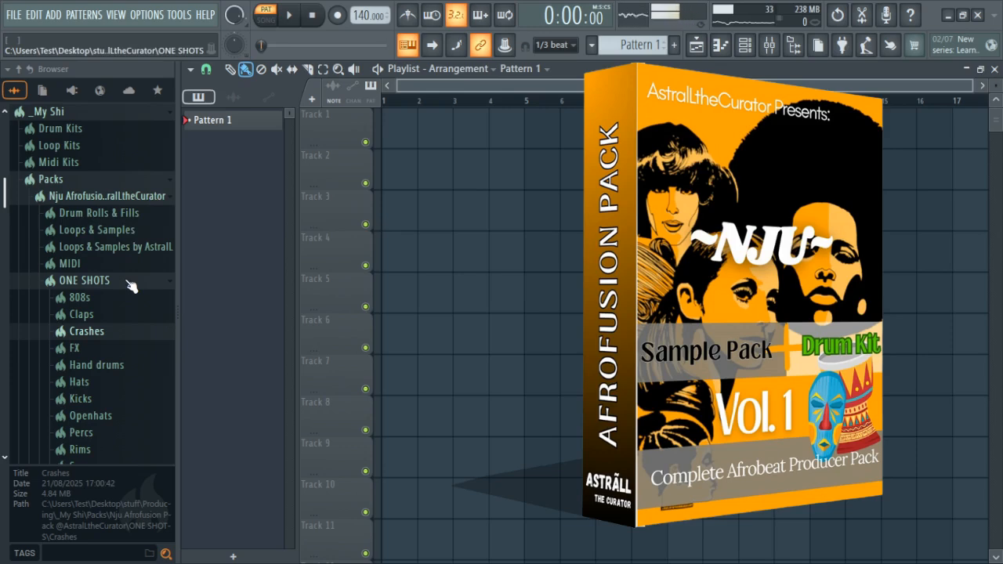
{"action": "left_click", "coordinate": [761, 48]}
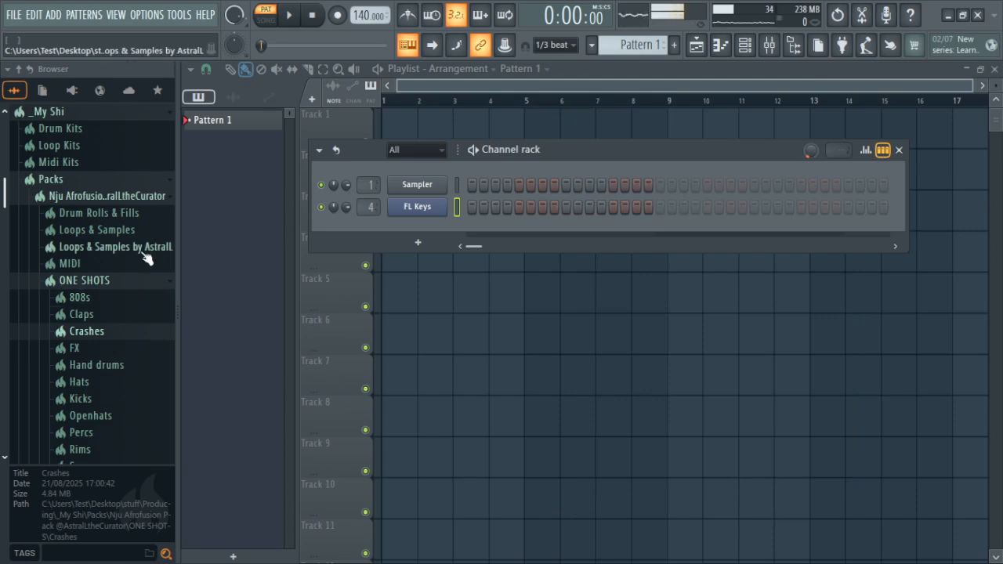
- Preview the samples in the Hand drums one-shots folder and collapse the folder again
{"action": "scroll", "coordinate": [141, 267], "scroll_direction": "down", "scroll_amount": 5}
{"action": "left_click", "coordinate": [118, 182]}
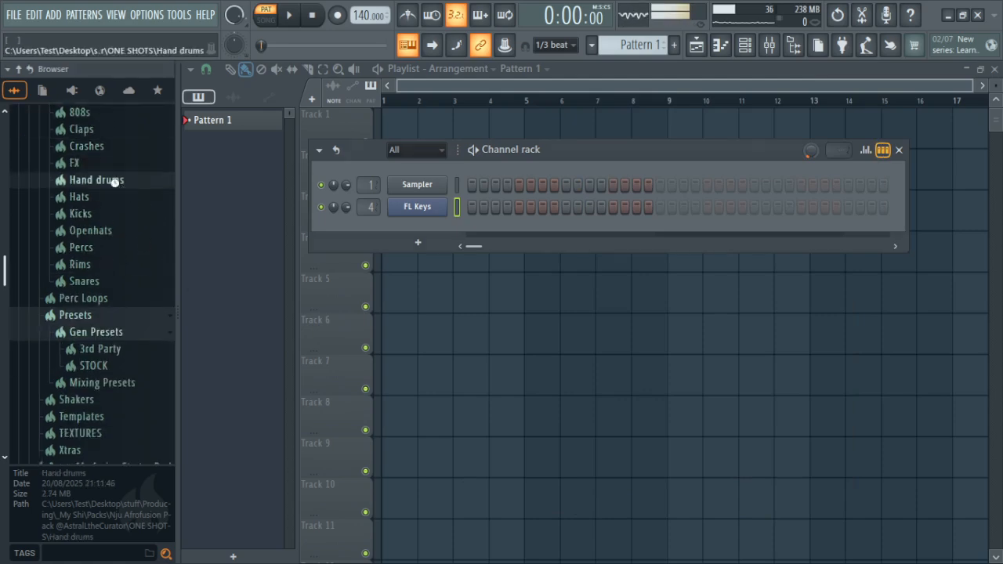
{"action": "left_click", "coordinate": [112, 211]}
{"action": "left_click", "coordinate": [112, 243]}
{"action": "left_click", "coordinate": [112, 290]}
{"action": "left_click", "coordinate": [111, 355]}
{"action": "left_click", "coordinate": [110, 398]}
{"action": "left_click", "coordinate": [106, 428]}
{"action": "left_click", "coordinate": [108, 409]}
{"action": "left_click", "coordinate": [107, 396]}
{"action": "left_click", "coordinate": [107, 364]}
{"action": "left_click", "coordinate": [106, 349]}
{"action": "left_click", "coordinate": [105, 318]}
{"action": "left_click", "coordinate": [104, 303]}
{"action": "left_click", "coordinate": [101, 261]}
{"action": "left_click", "coordinate": [101, 240]}
{"action": "left_click", "coordinate": [102, 224]}
{"action": "left_click", "coordinate": [97, 177]}
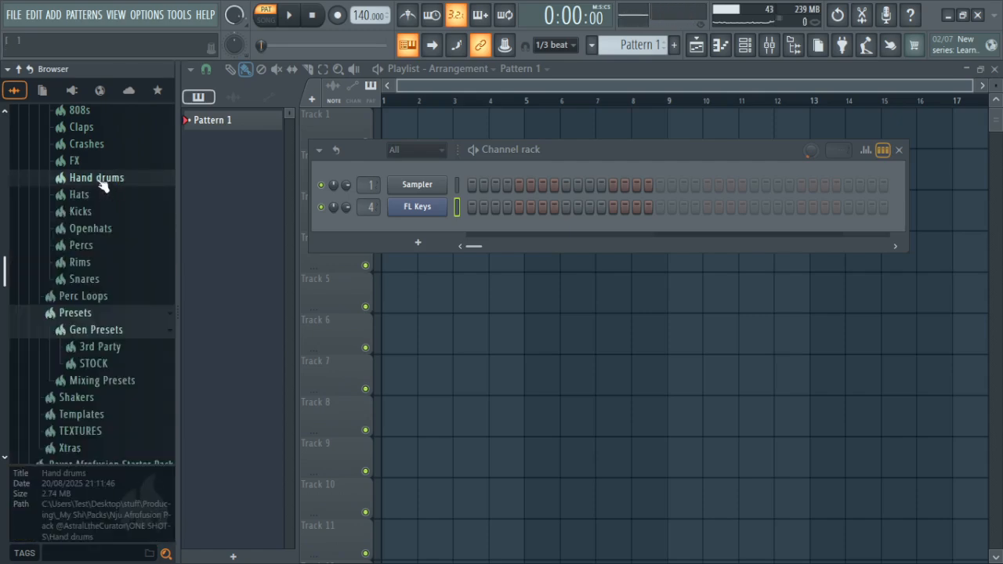
- Expand the Percs one-shots folder and preview several samples, ending with PERC (10)
{"action": "left_click", "coordinate": [102, 248]}
{"action": "left_click", "coordinate": [100, 264]}
{"action": "left_click", "coordinate": [101, 293]}
{"action": "left_click", "coordinate": [101, 323]}
{"action": "left_click", "coordinate": [98, 384]}
{"action": "left_click", "coordinate": [98, 431]}
{"action": "left_click", "coordinate": [93, 460]}
{"action": "left_click", "coordinate": [92, 394]}
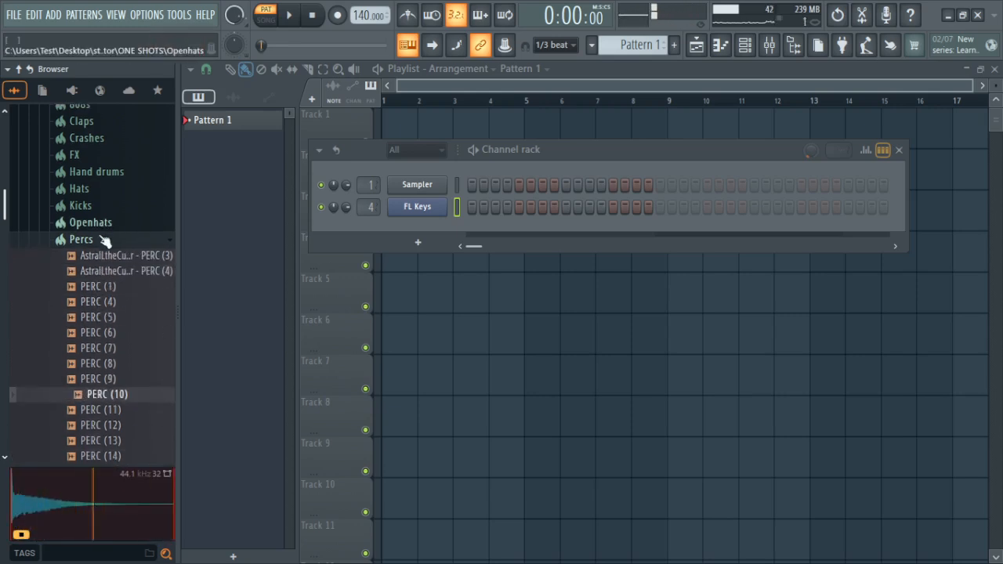
- Collapse the Nju Afrofusion Pack folder in the browser
{"action": "scroll", "coordinate": [102, 225], "scroll_direction": "up", "scroll_amount": 3}
{"action": "left_click", "coordinate": [92, 193]}
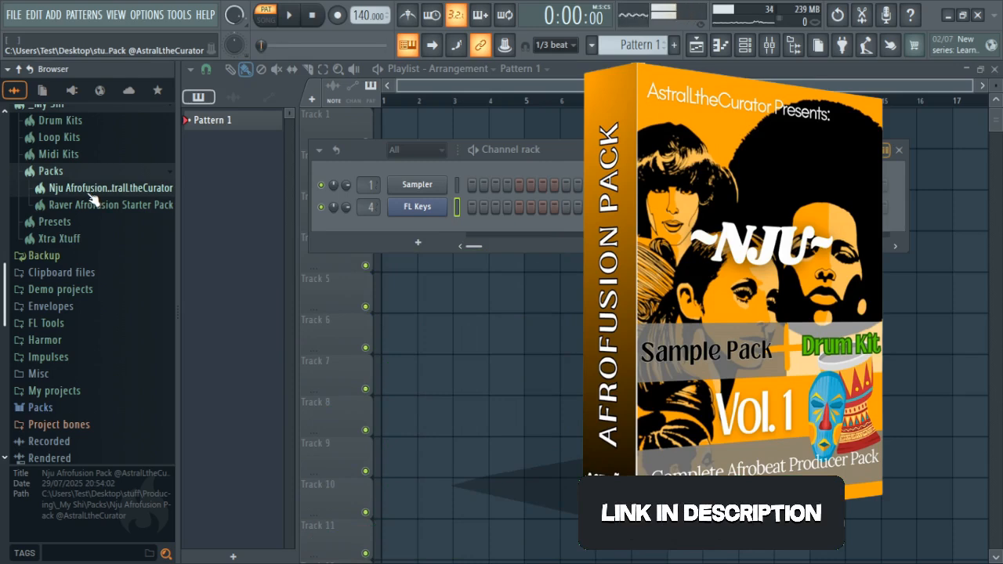
{"action": "left_click", "coordinate": [90, 195]}
{"action": "left_click", "coordinate": [90, 194]}
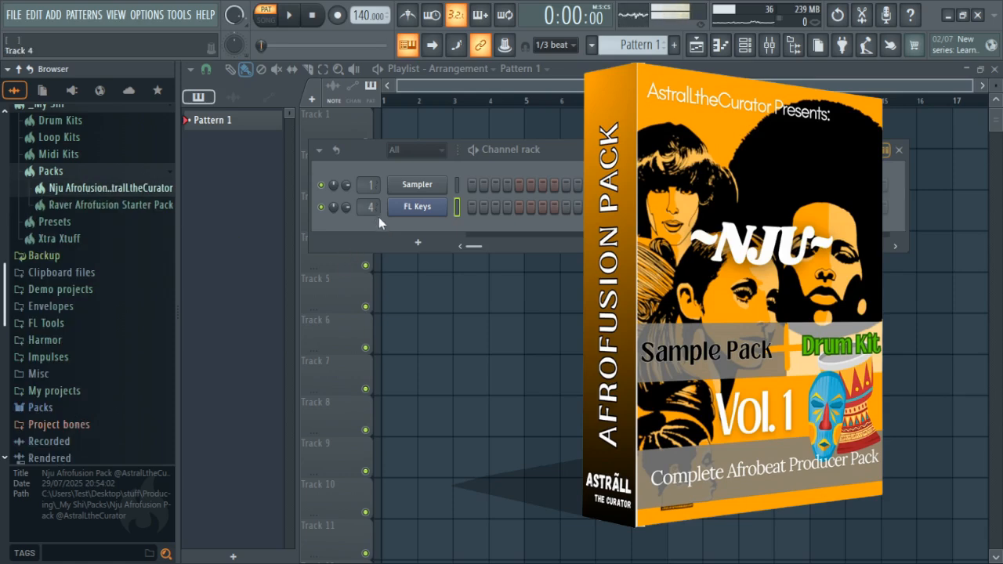
- Route the FL Keys channel to mixer track 6 and open its piano roll
{"action": "left_click_drag", "start_coordinate": [369, 207], "coordinate": [369, 195]}
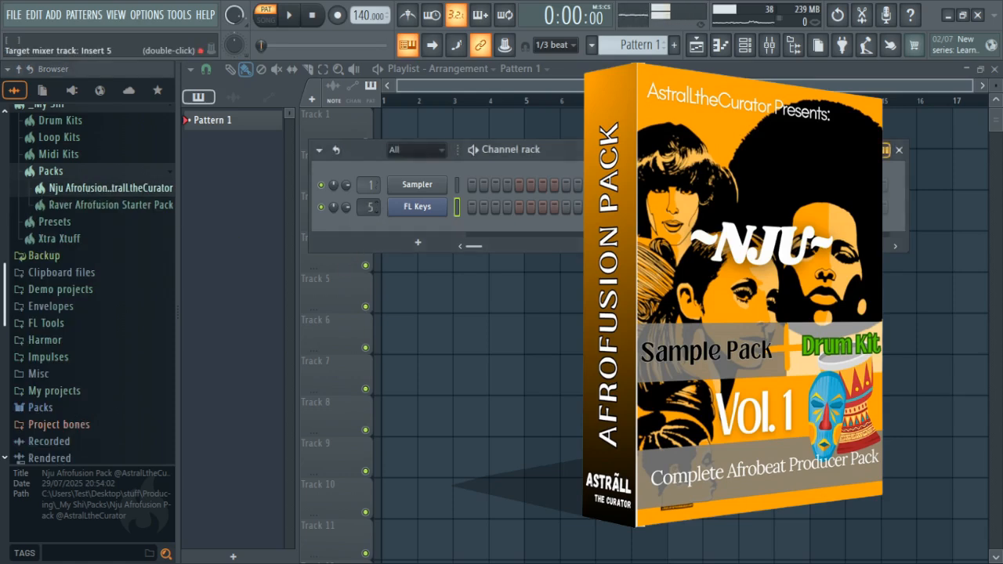
{"action": "right_click", "coordinate": [431, 206]}
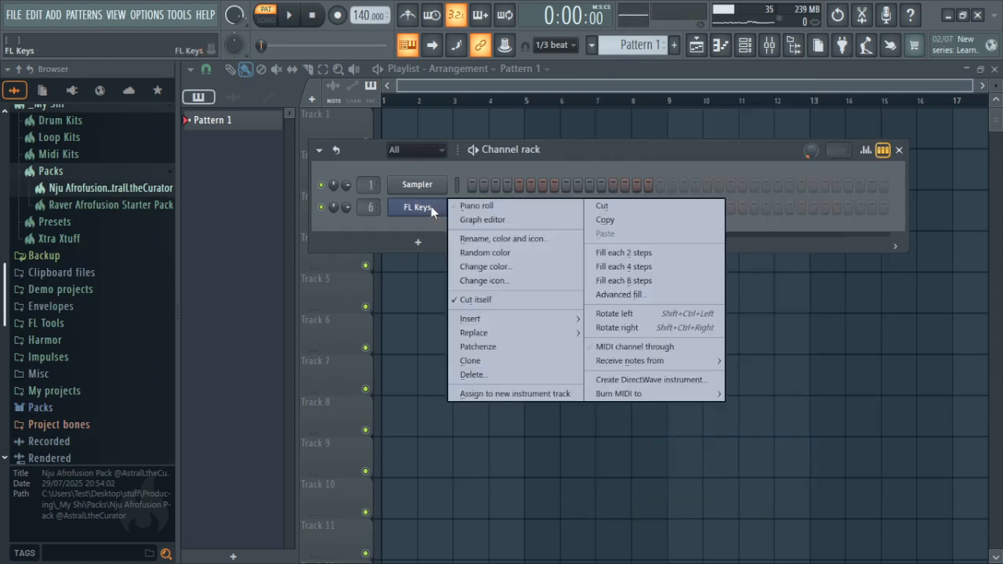
{"action": "left_click", "coordinate": [467, 206]}
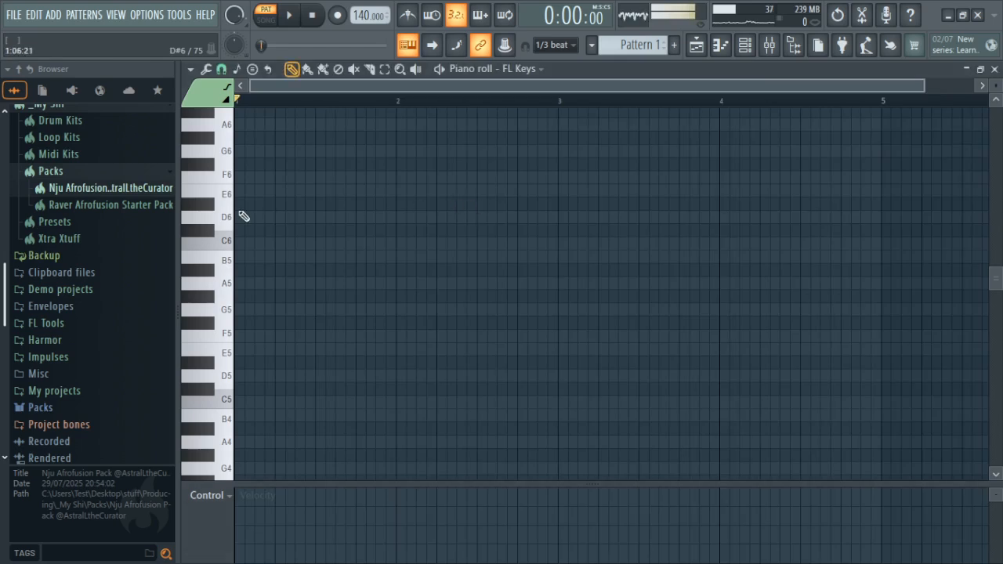
- Draw one-bar D4, F4 and A4 notes as a chord in bar 1 and play it briefly
{"action": "scroll", "coordinate": [326, 96], "scroll_direction": "down", "scroll_amount": 1}
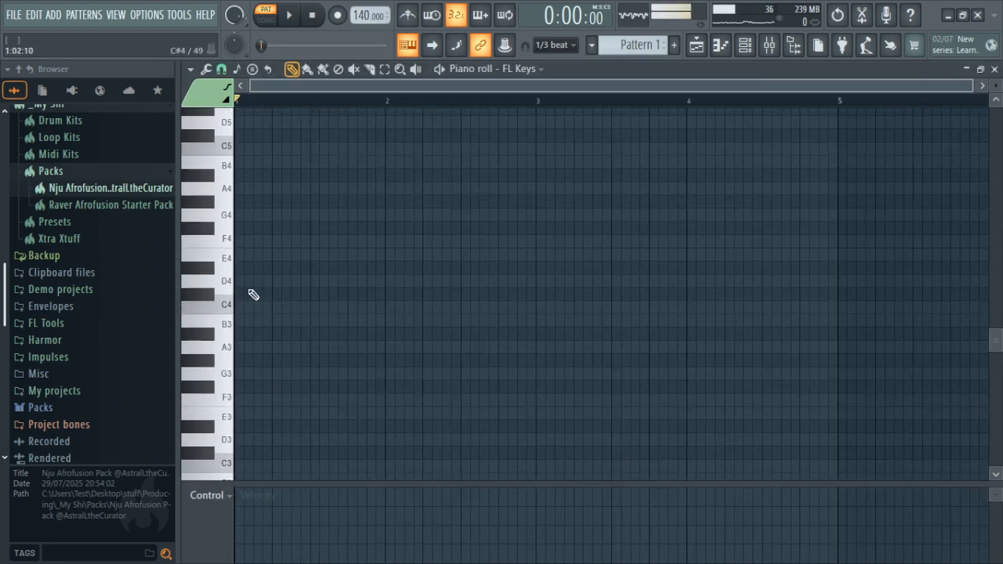
{"action": "left_click", "coordinate": [290, 282]}
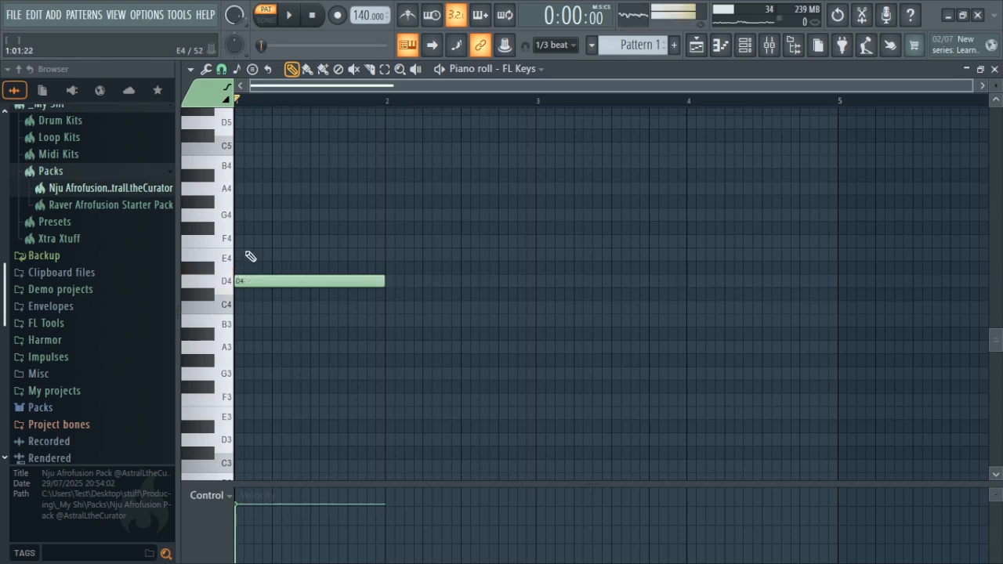
{"action": "left_click", "coordinate": [258, 243]}
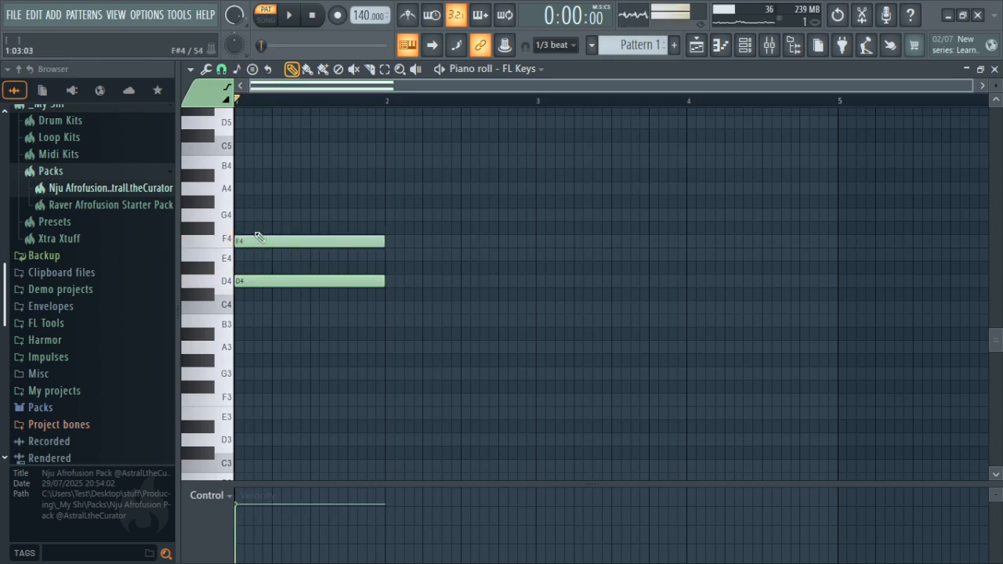
{"action": "left_click", "coordinate": [272, 191]}
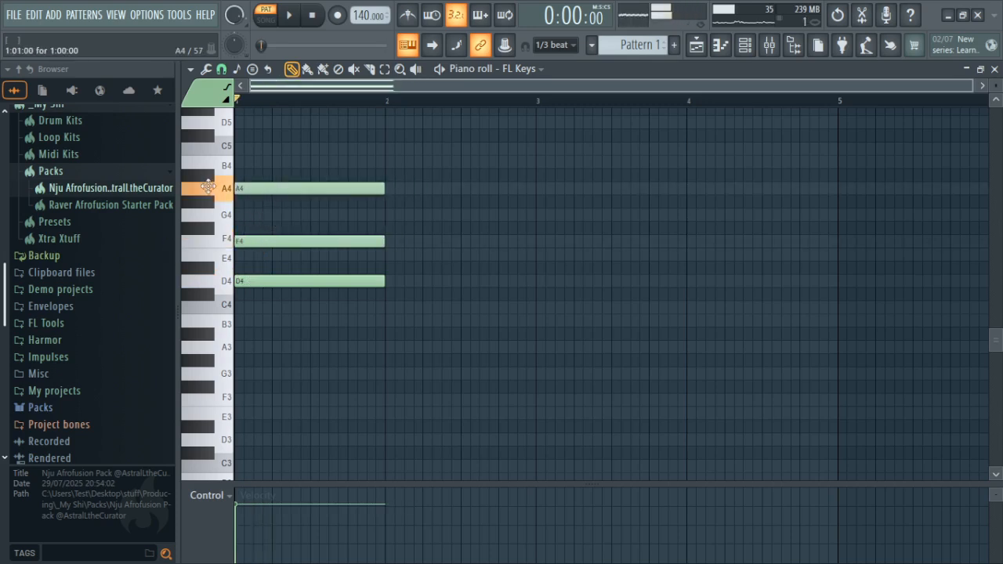
{"action": "left_click", "coordinate": [297, 17]}
{"action": "left_click", "coordinate": [312, 16]}
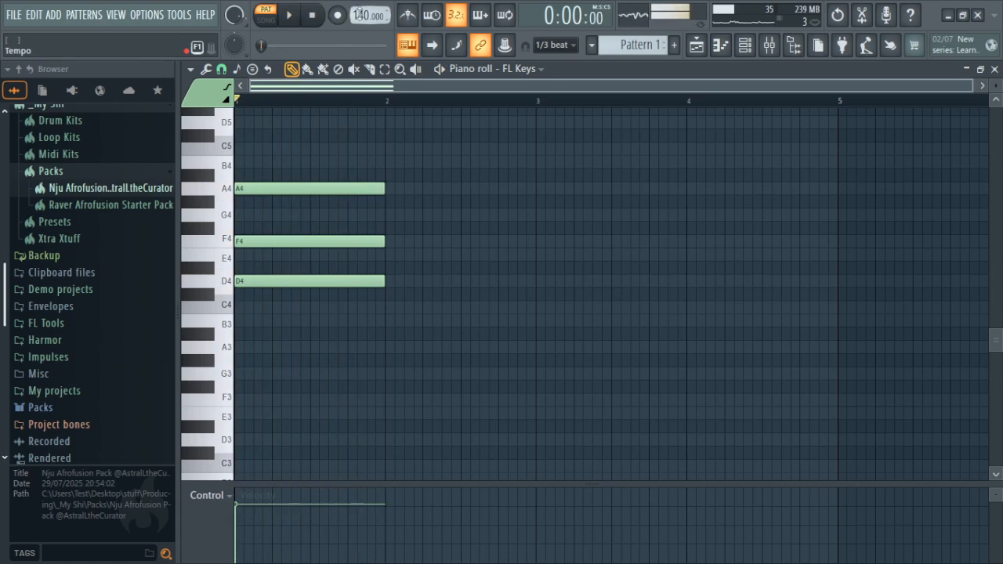
- Set the tempo to 102 BPM and play the chord with the metronome turned on
{"action": "left_click_drag", "start_coordinate": [359, 15], "coordinate": [360, 14]}
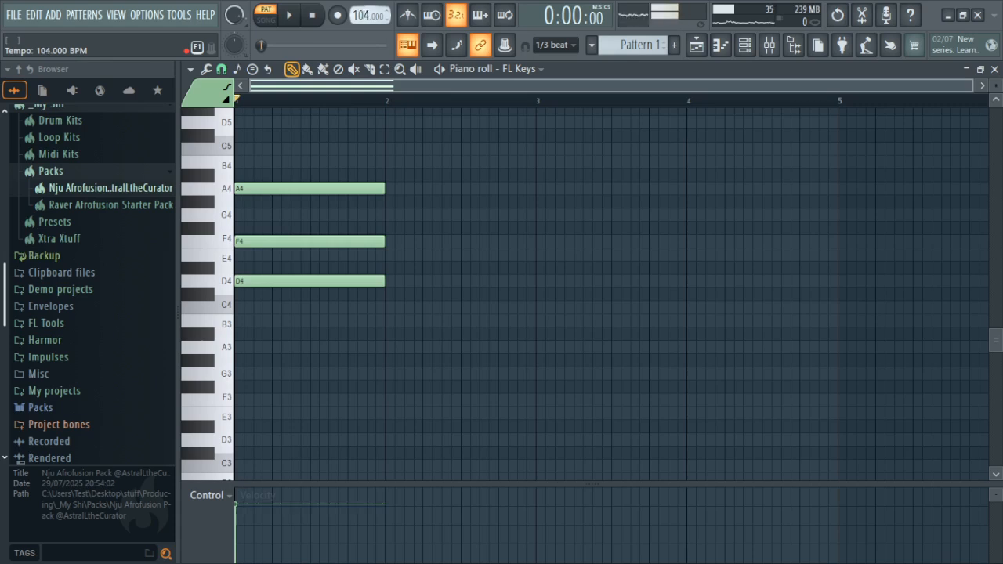
{"action": "left_click_drag", "start_coordinate": [360, 14], "coordinate": [359, 14]}
{"action": "left_click", "coordinate": [415, 17]}
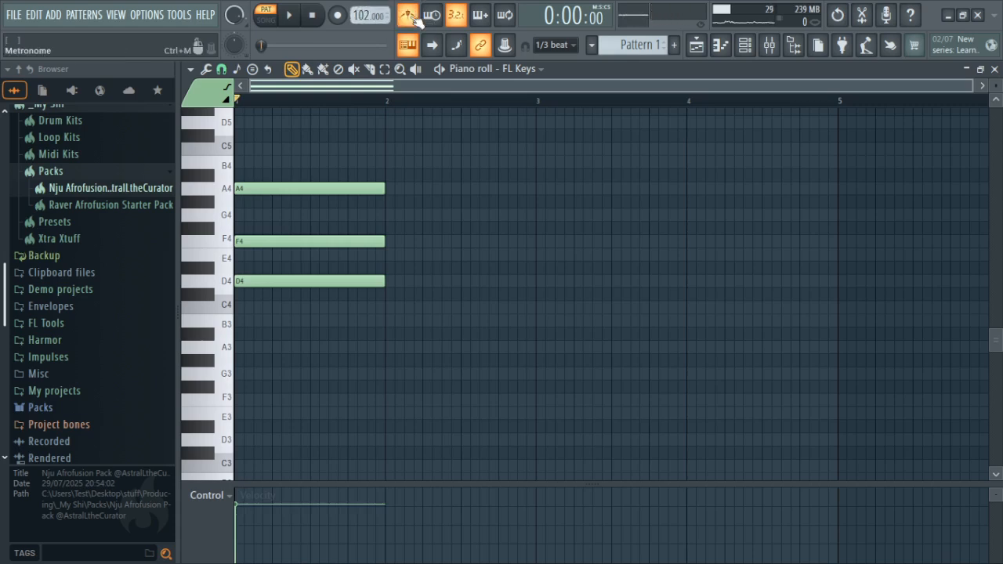
{"action": "key", "text": "space"}
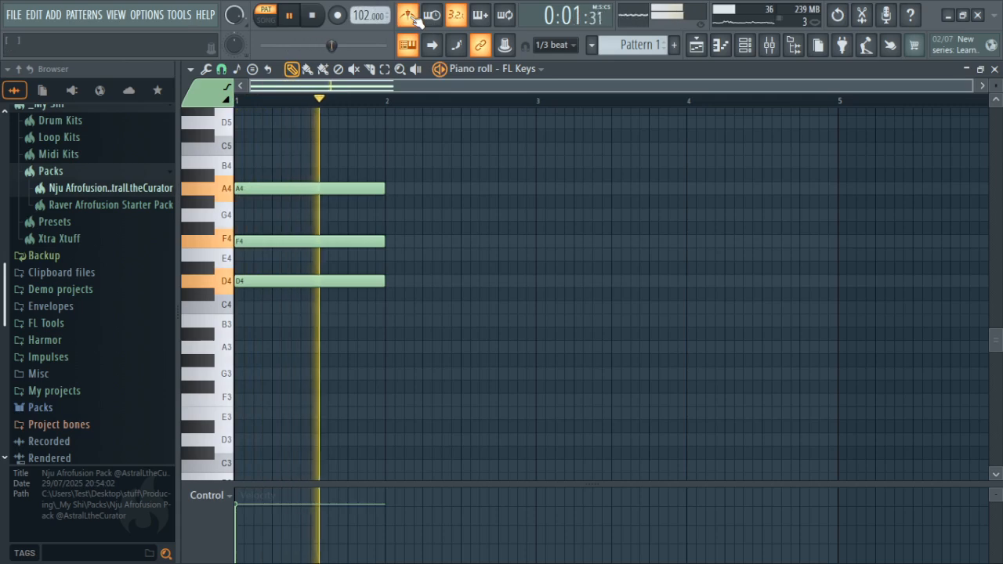
{"action": "key", "text": "space"}
- Raise the tempo to 107 BPM and play the chord again
{"action": "left_click_drag", "start_coordinate": [361, 16], "coordinate": [361, 11]}
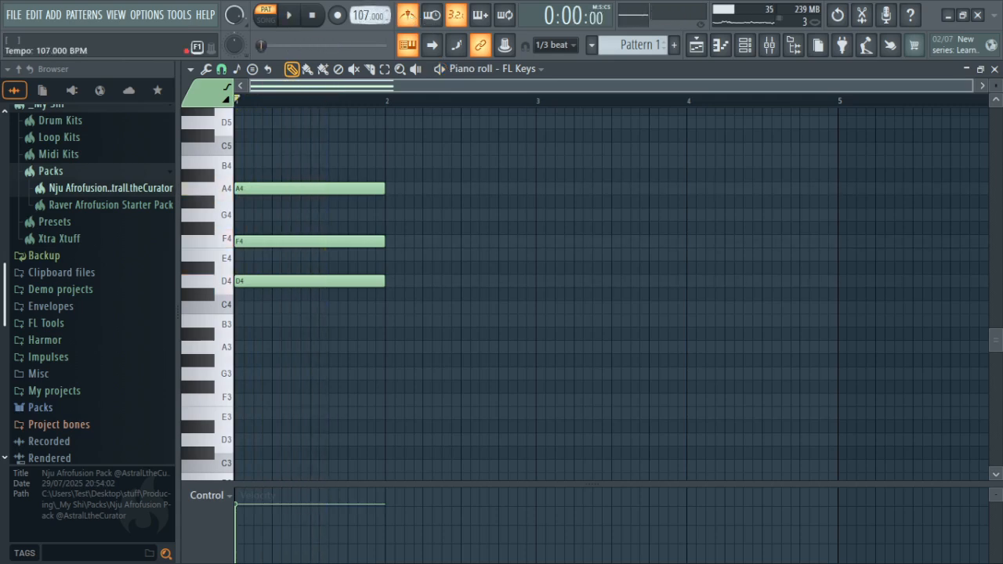
{"action": "key", "text": "space"}
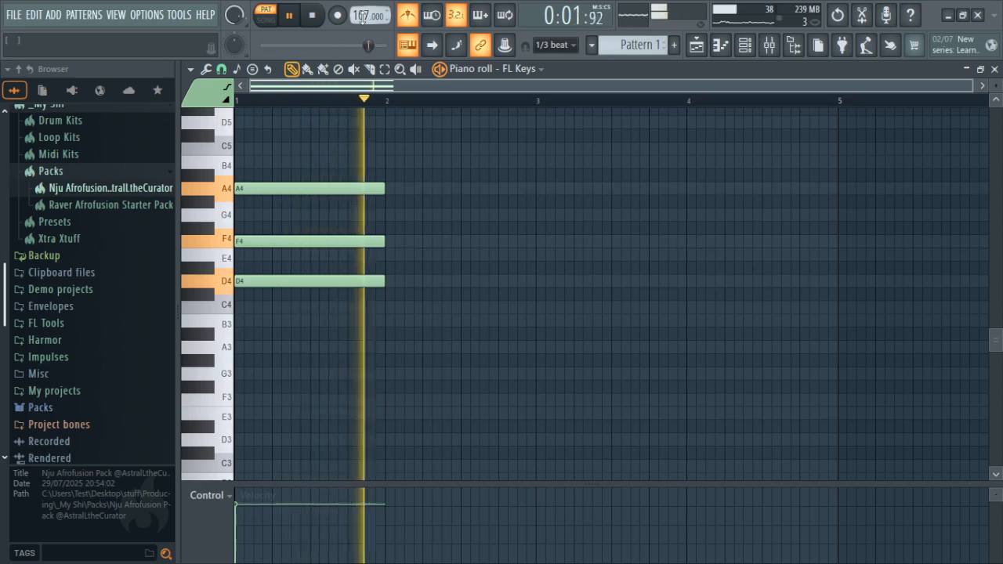
- Stop playback and draw one-bar C4, E4 and G4 notes as a chord in bar 2
{"action": "key", "text": "space"}
{"action": "left_click", "coordinate": [368, 280]}
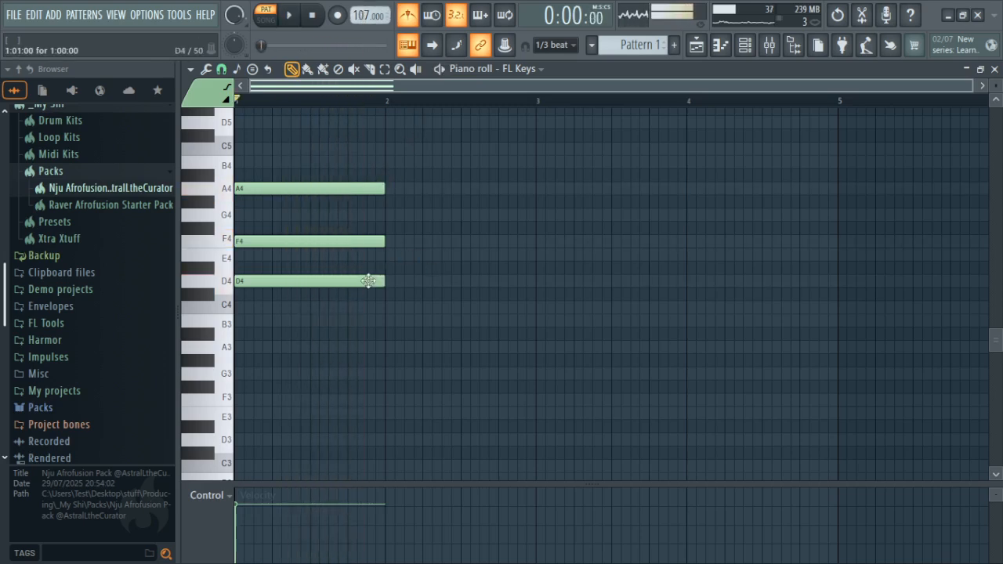
{"action": "left_click", "coordinate": [391, 307]}
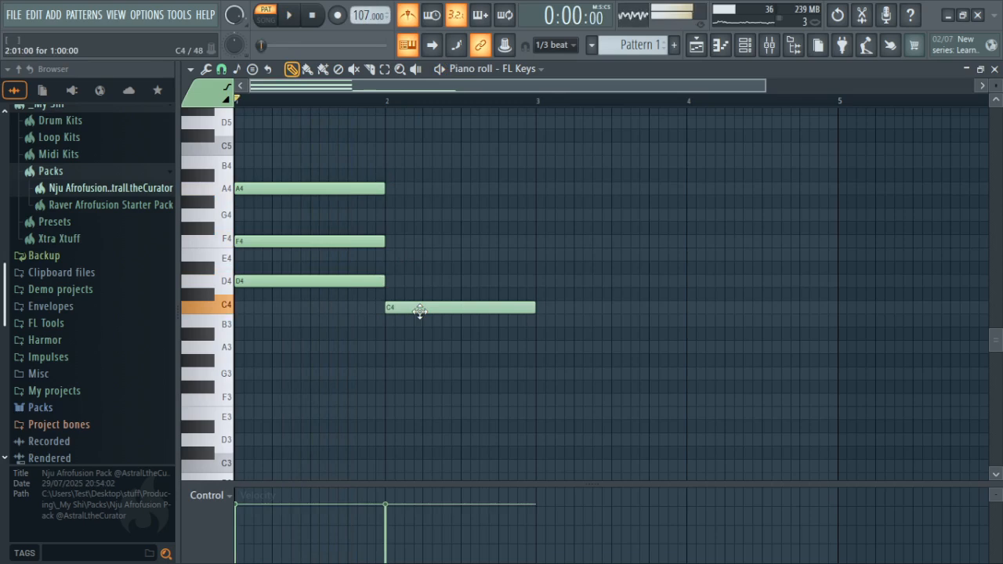
{"action": "left_click_drag", "start_coordinate": [406, 270], "coordinate": [410, 251]}
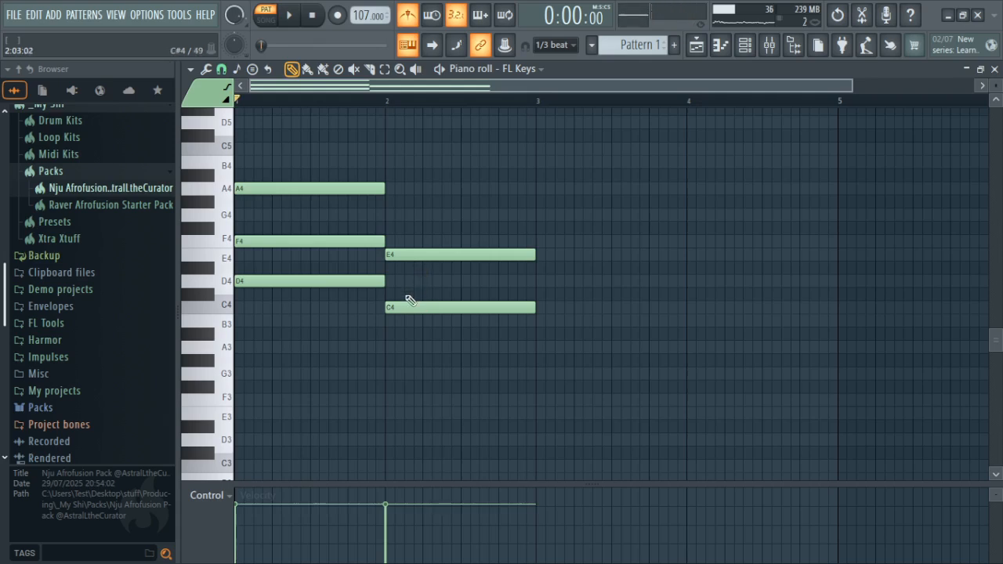
{"action": "mouse_move", "coordinate": [406, 217]}
{"action": "left_mouse_down"}
{"action": "mouse_move", "coordinate": [407, 226]}
{"action": "mouse_move", "coordinate": [405, 214]}
{"action": "left_mouse_up"}
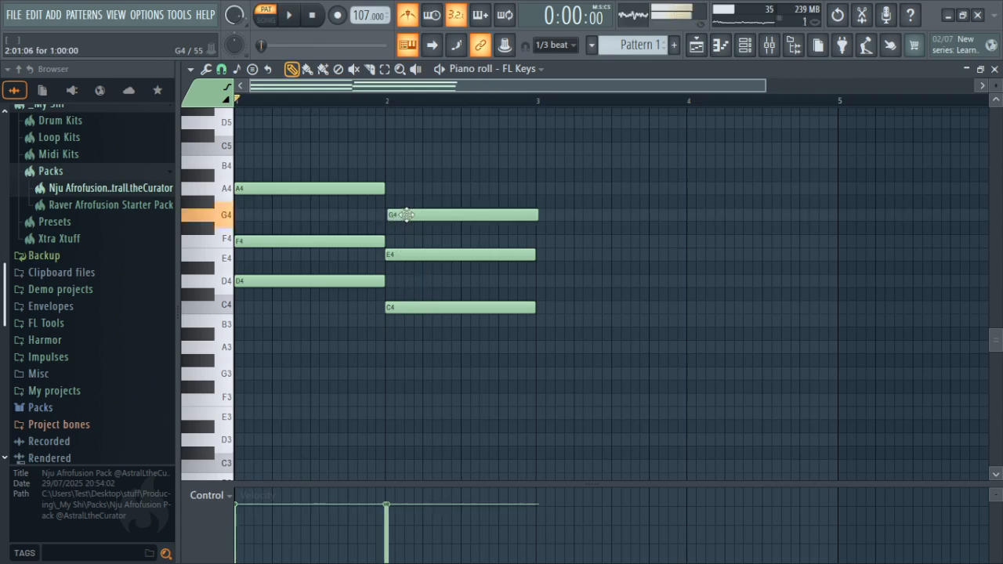
- Draw one-bar A3, C4 and E4 notes as a chord in bar 3
{"action": "left_click", "coordinate": [545, 333]}
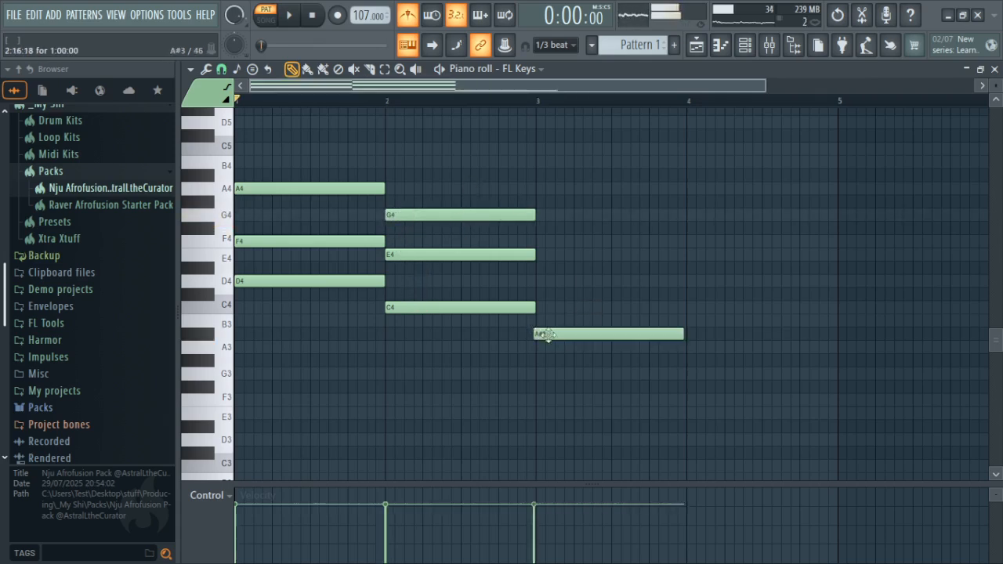
{"action": "left_click_drag", "start_coordinate": [557, 334], "coordinate": [559, 347]}
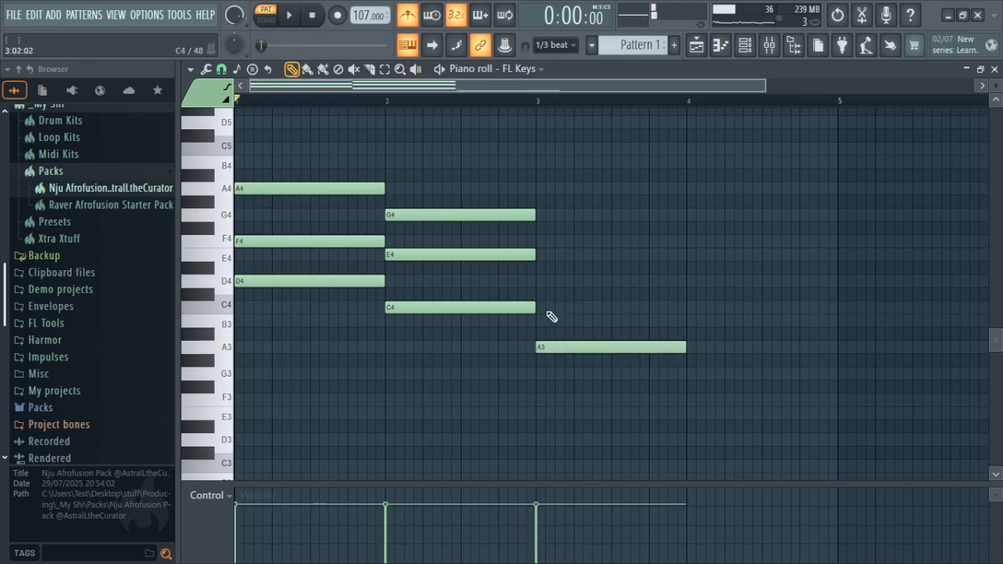
{"action": "left_click", "coordinate": [561, 308]}
{"action": "left_click_drag", "start_coordinate": [561, 311], "coordinate": [558, 312]}
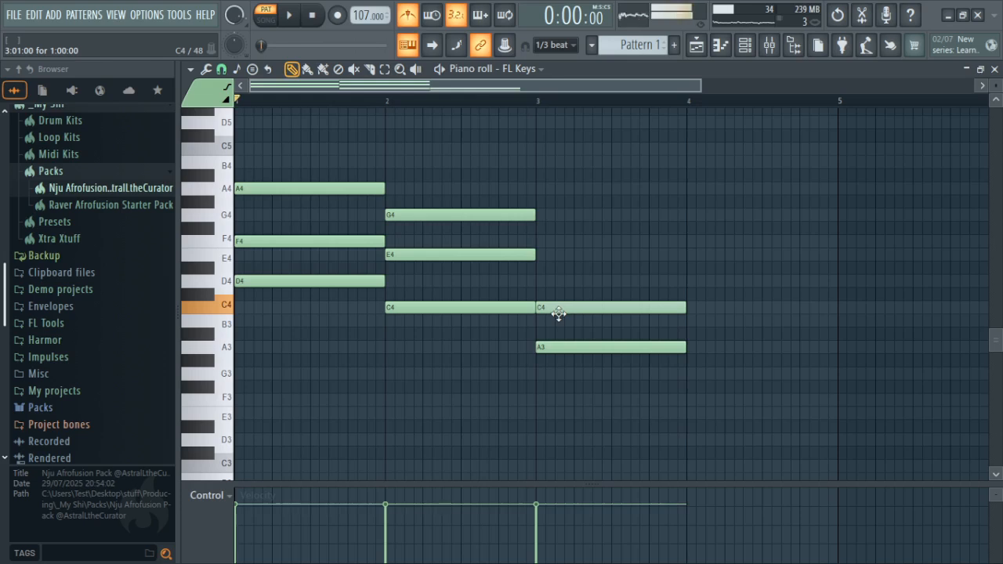
{"action": "left_click", "coordinate": [554, 260]}
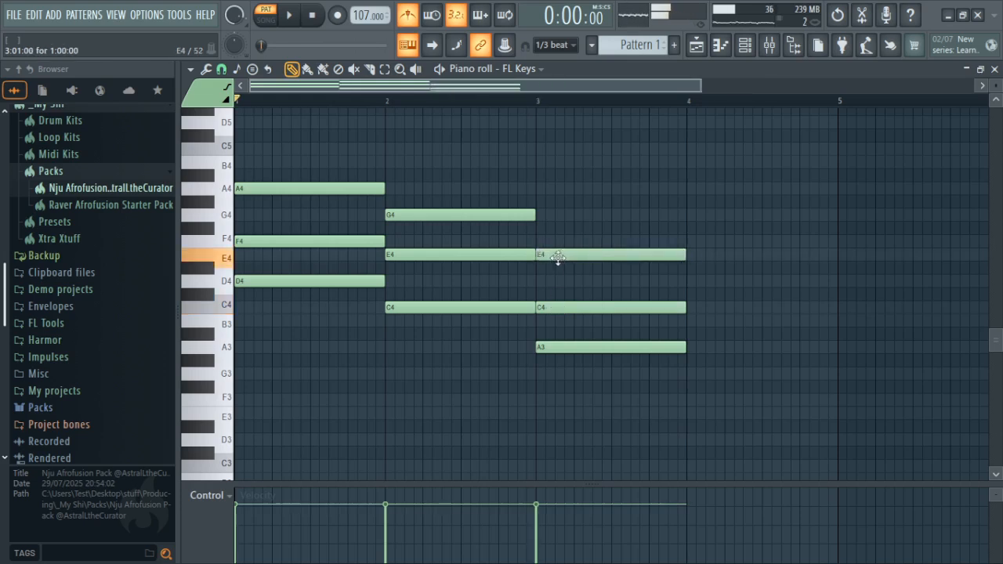
- Draw one-bar A#3, D4 and F4 notes as a chord in bar 4
{"action": "left_click", "coordinate": [693, 336]}
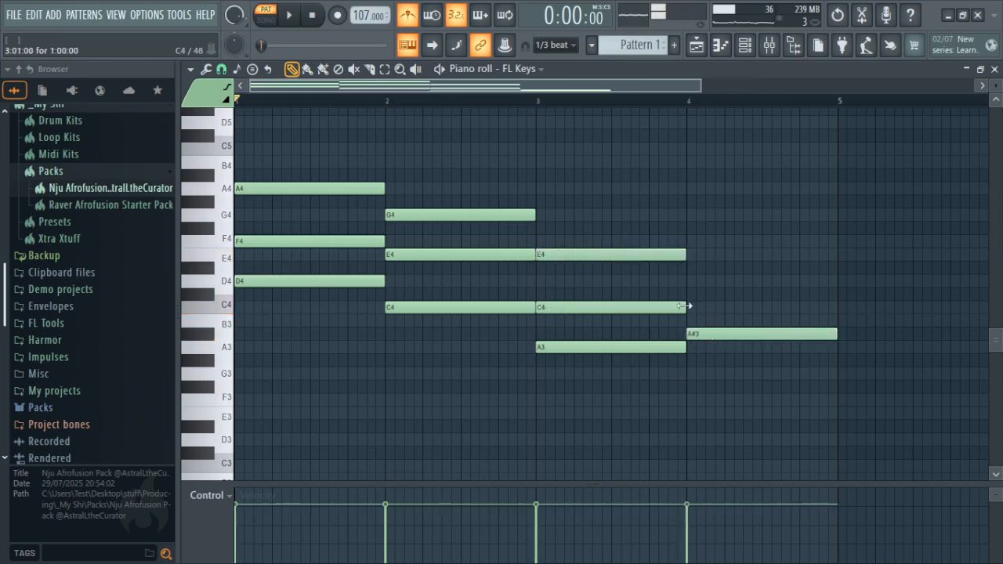
{"action": "left_click", "coordinate": [695, 305]}
{"action": "left_click_drag", "start_coordinate": [712, 307], "coordinate": [710, 280]}
{"action": "left_click", "coordinate": [709, 242]}
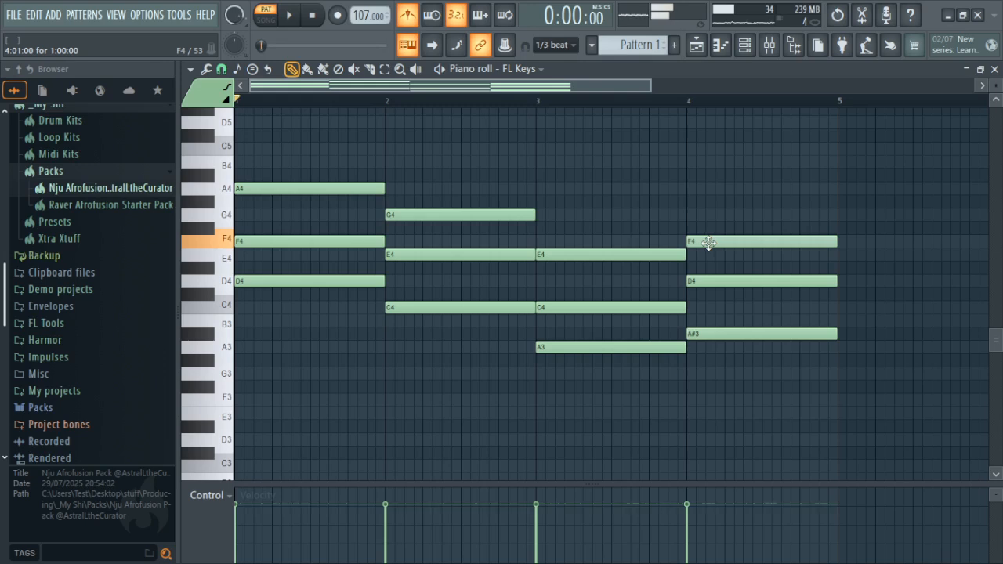
- Play the four-bar chord progression, stop it and turn off the metronome
{"action": "left_click", "coordinate": [294, 16]}
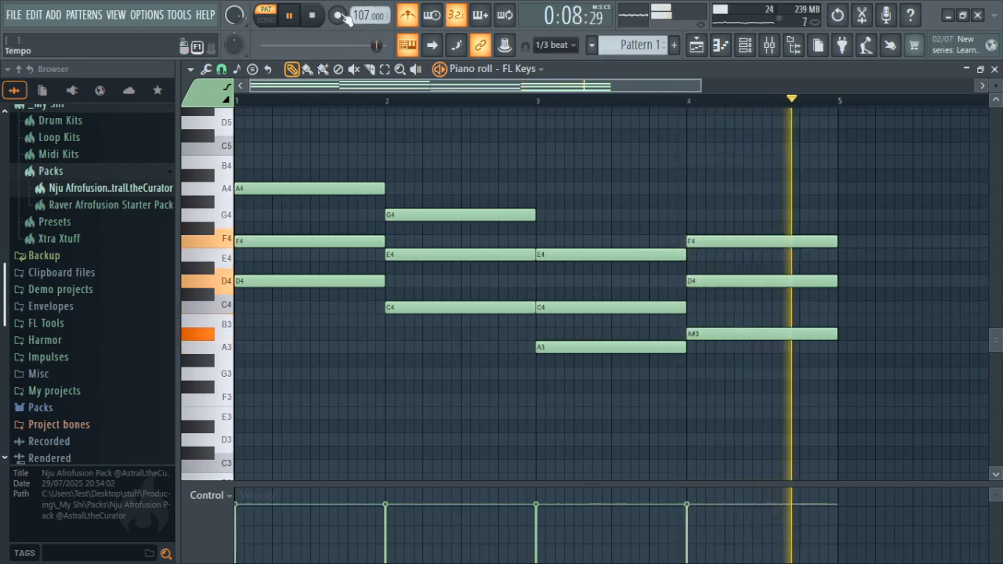
{"action": "key", "text": "space"}
{"action": "left_click", "coordinate": [407, 15]}
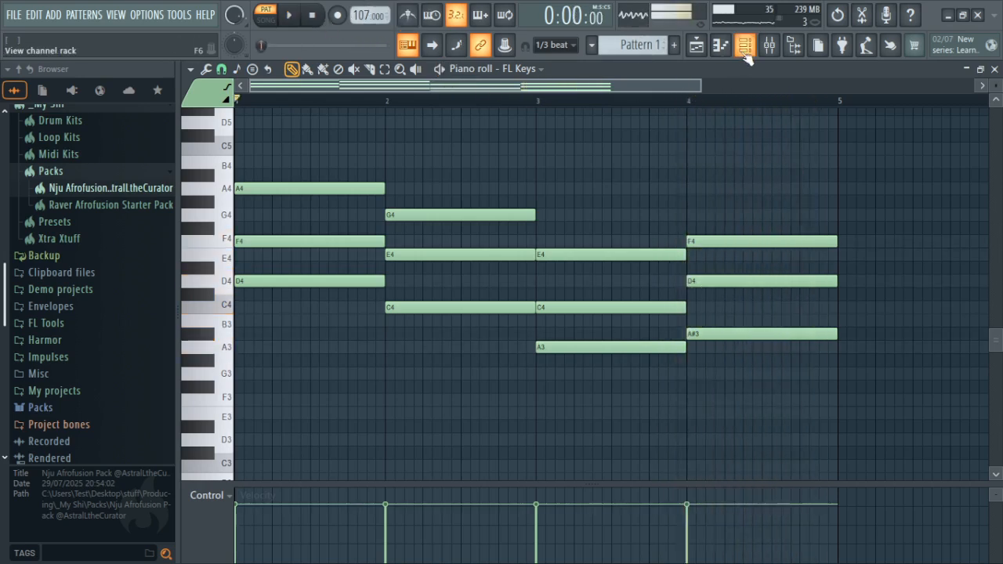
- Replace the FL Keys instrument in the Channel rack with FLEX
{"action": "left_click", "coordinate": [745, 47]}
{"action": "right_click", "coordinate": [411, 210]}
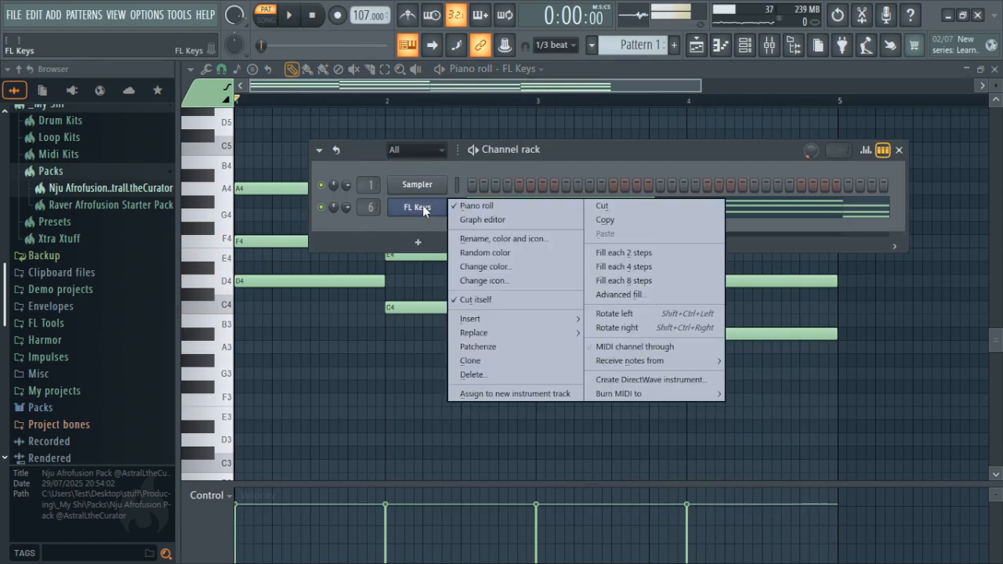
{"action": "mouse_move", "coordinate": [505, 336]}
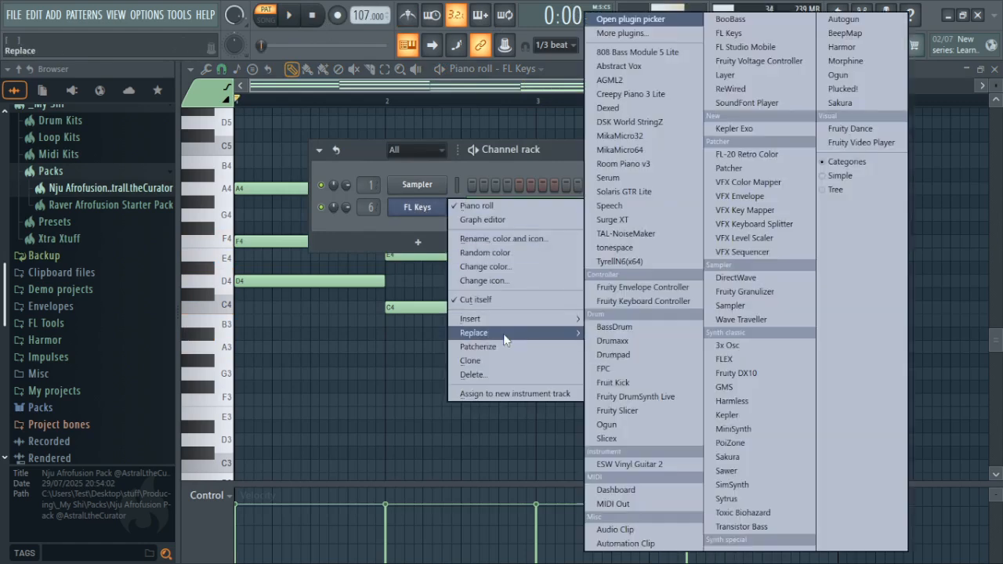
{"action": "left_click", "coordinate": [747, 359]}
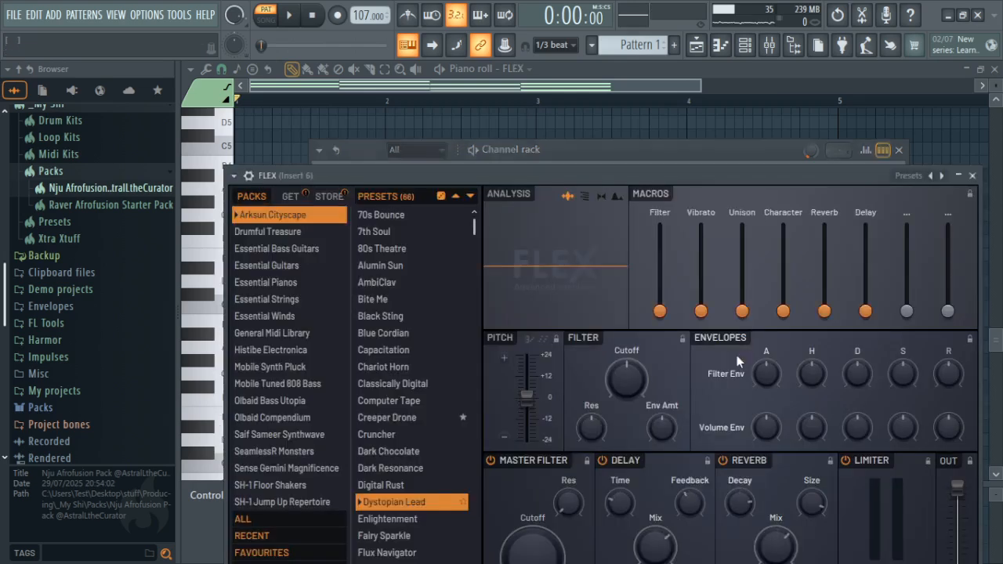
- Load the Warm Pad preset from FLEX's General Midi Library pack
{"action": "left_click_drag", "start_coordinate": [432, 179], "coordinate": [494, 85]}
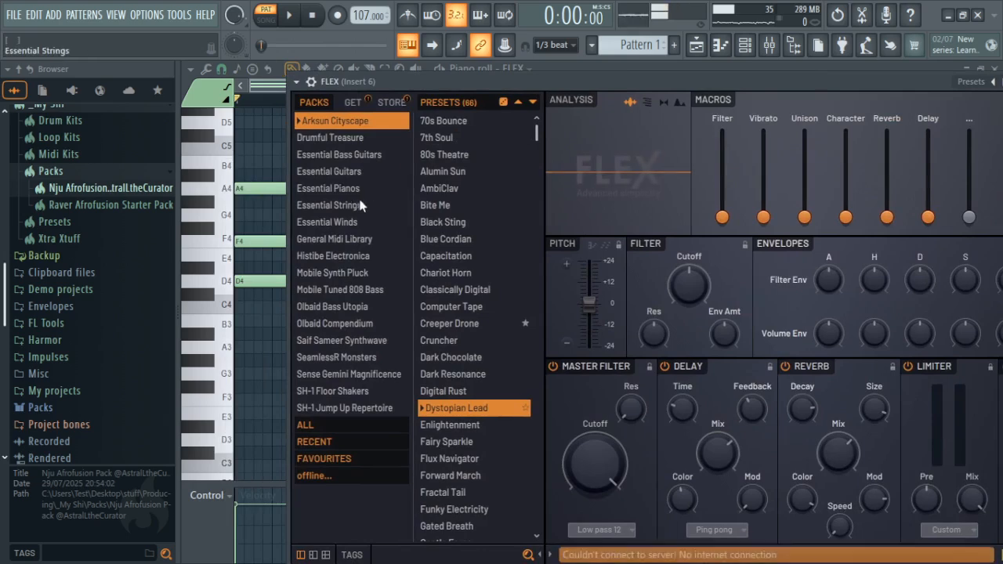
{"action": "left_click", "coordinate": [347, 238]}
{"action": "left_click_drag", "start_coordinate": [536, 137], "coordinate": [532, 525]}
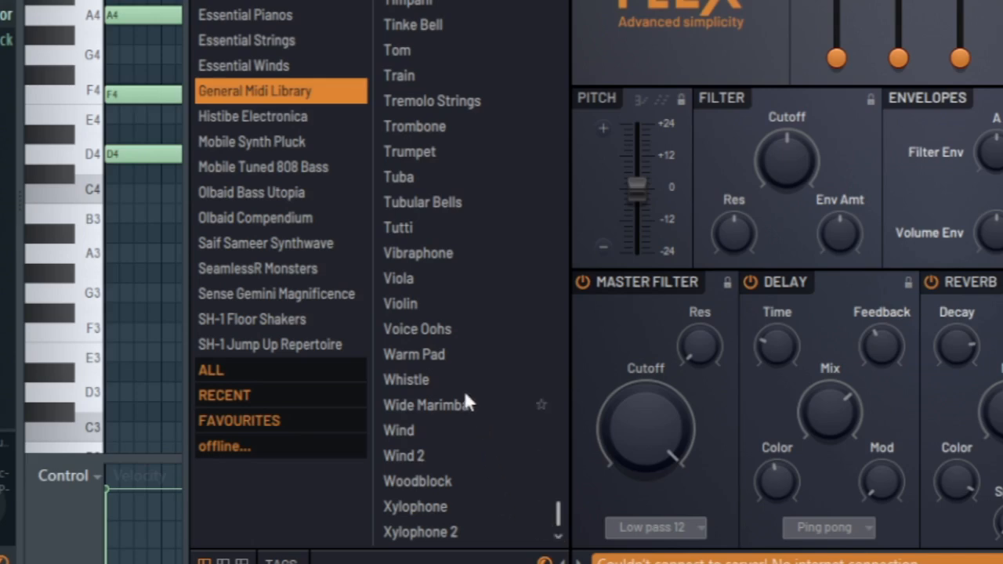
{"action": "left_click", "coordinate": [446, 355]}
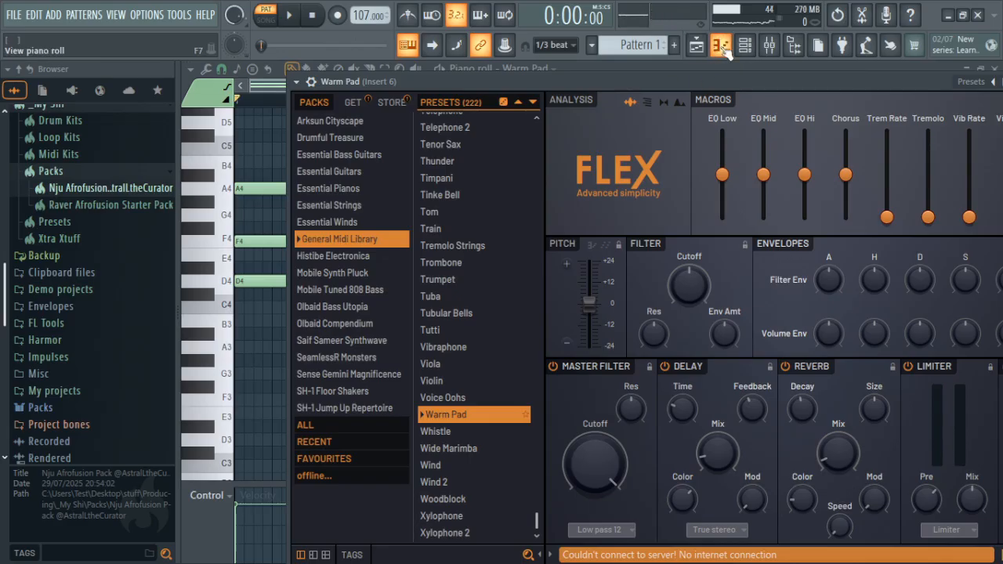
- Return to the piano roll and play the chords with the new pad sound
{"action": "left_click", "coordinate": [720, 46]}
{"action": "key", "text": "space"}
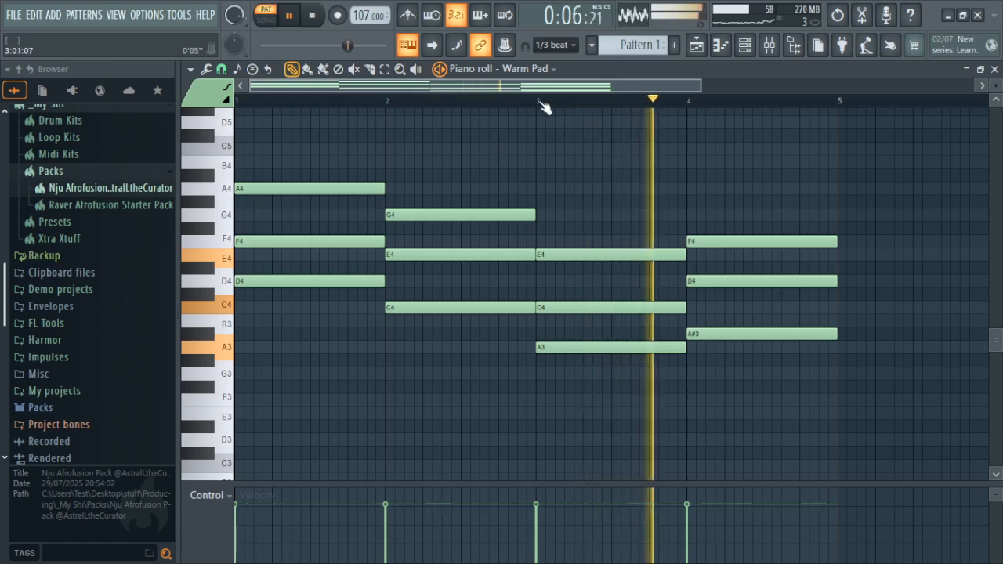
{"action": "key", "text": "space"}
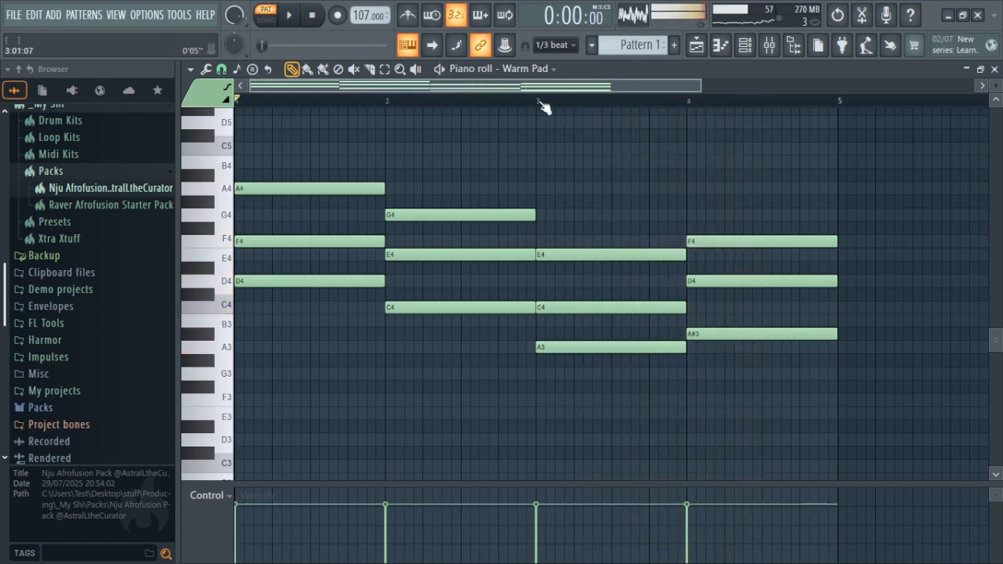
- Shorten the last chord to start halfway through bar 4, extend the bar 3 chord to meet it, and play the result
{"action": "left_click_drag", "start_coordinate": [739, 186], "coordinate": [749, 366]}
{"action": "left_click_drag", "start_coordinate": [689, 334], "coordinate": [767, 338]}
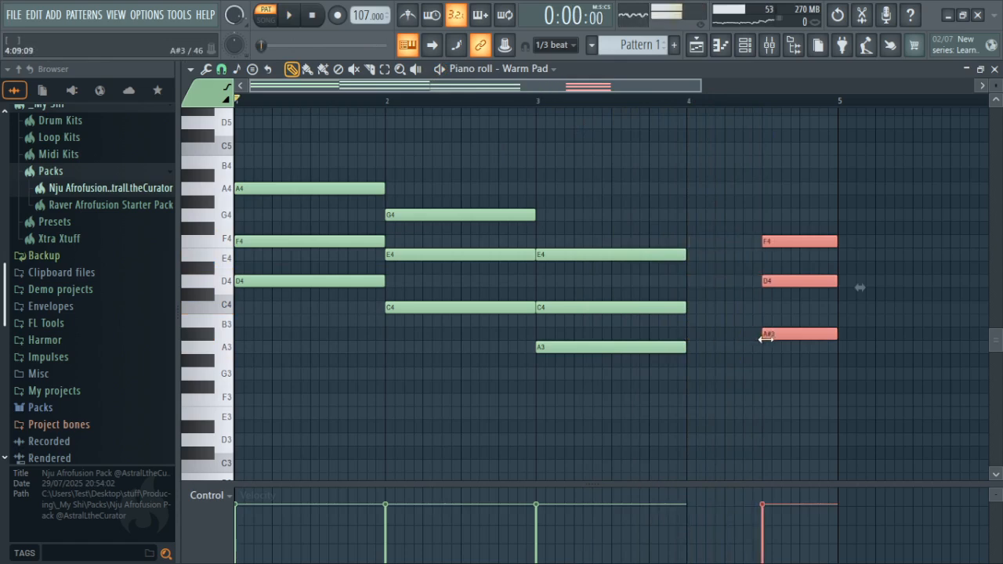
{"action": "left_click_drag", "start_coordinate": [663, 224], "coordinate": [663, 398]}
{"action": "left_click_drag", "start_coordinate": [687, 347], "coordinate": [756, 360]}
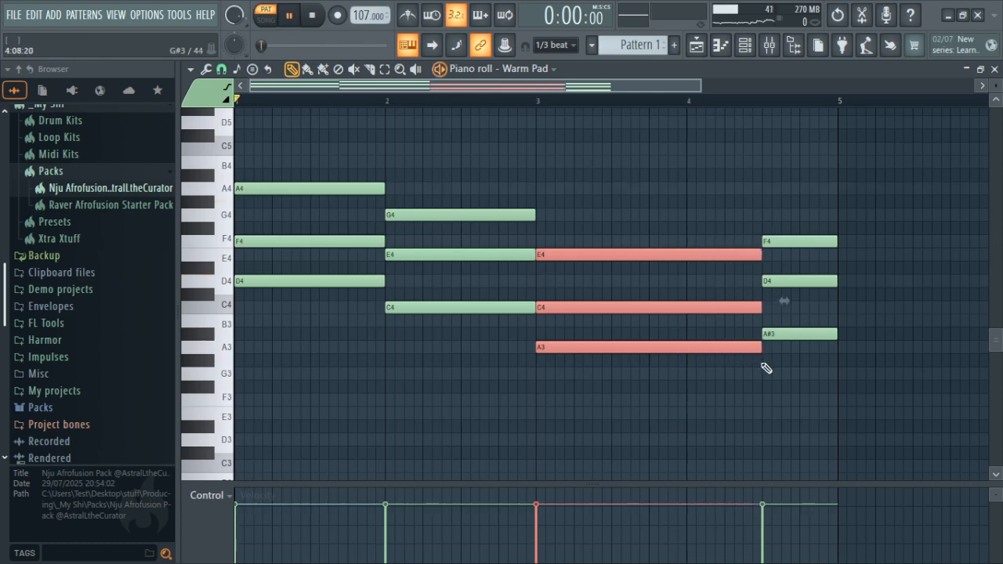
{"action": "left_click", "coordinate": [689, 411], "text": "ctrl"}
{"action": "scroll", "coordinate": [468, 105], "scroll_direction": "down", "scroll_amount": 3}
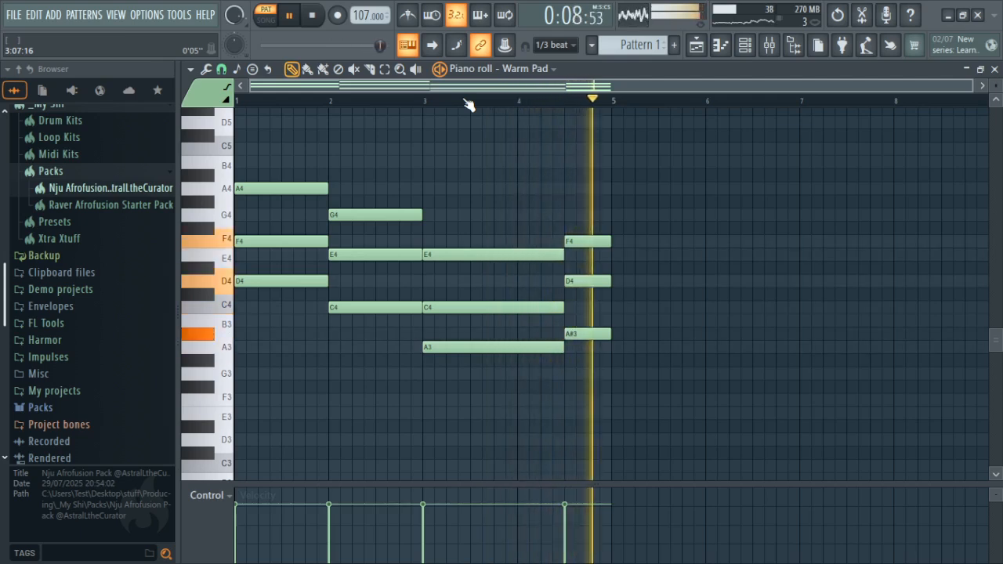
{"action": "key", "text": "space"}
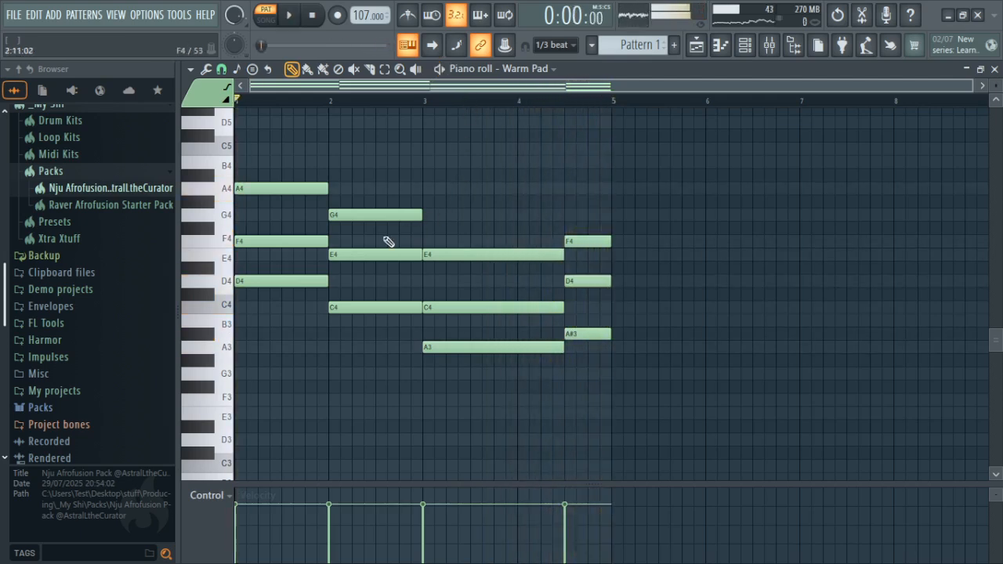
- Raise the middle note of each chord by one octave to F5, E5, C5 and D5, and play the progression
{"action": "left_click", "coordinate": [298, 240]}
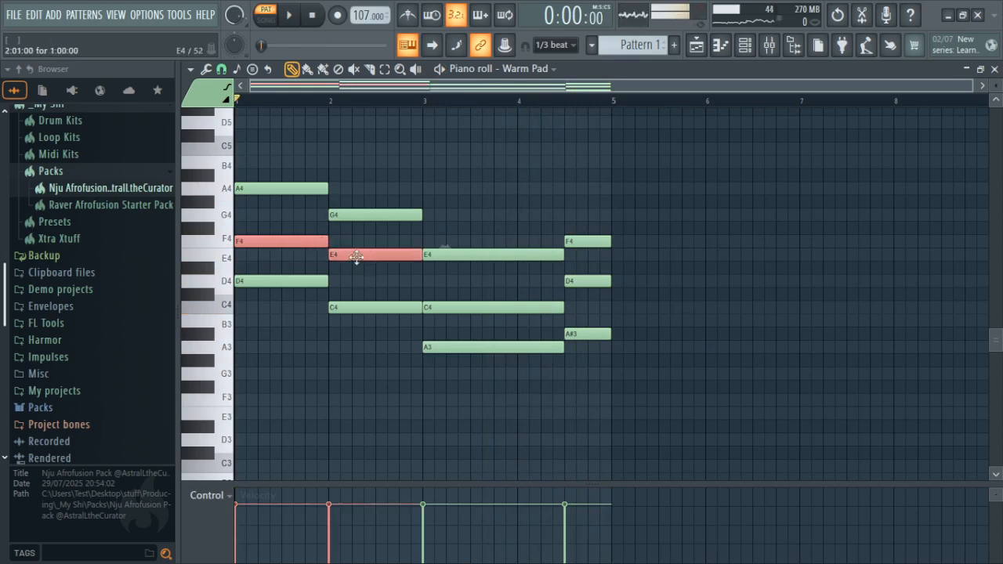
{"action": "left_click", "coordinate": [479, 307]}
{"action": "left_click", "coordinate": [590, 281]}
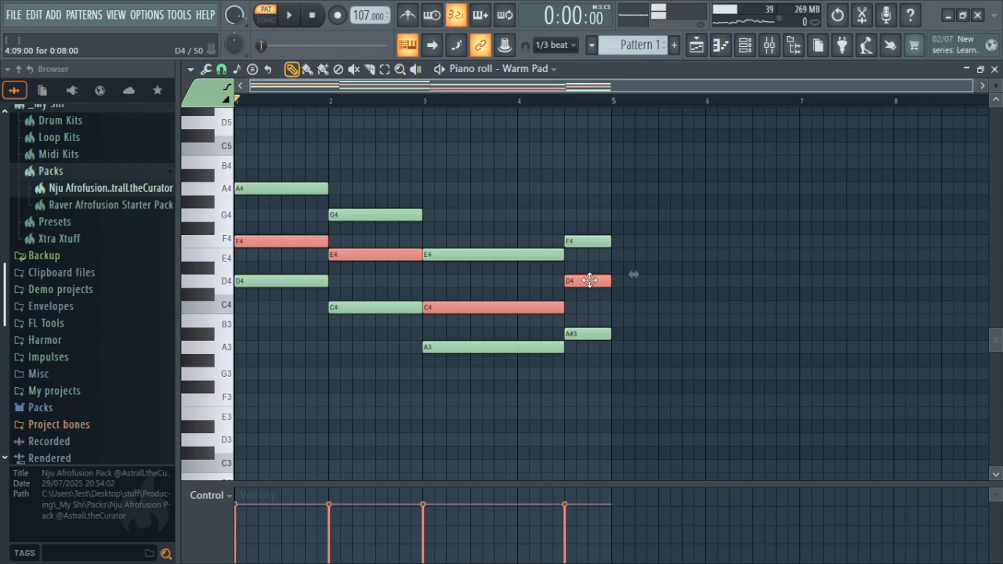
{"action": "key", "text": "ctrl+Up"}
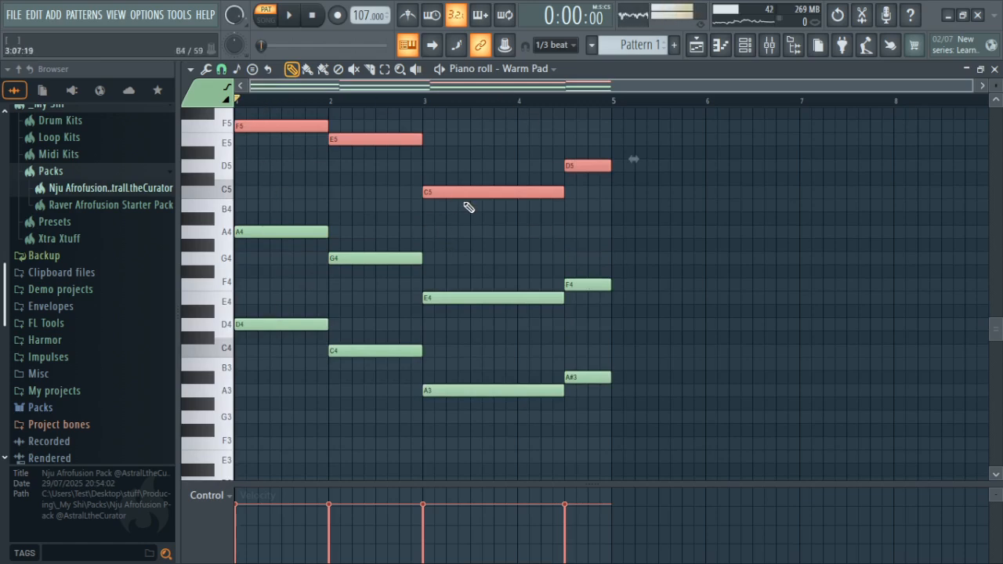
{"action": "key", "text": "space"}
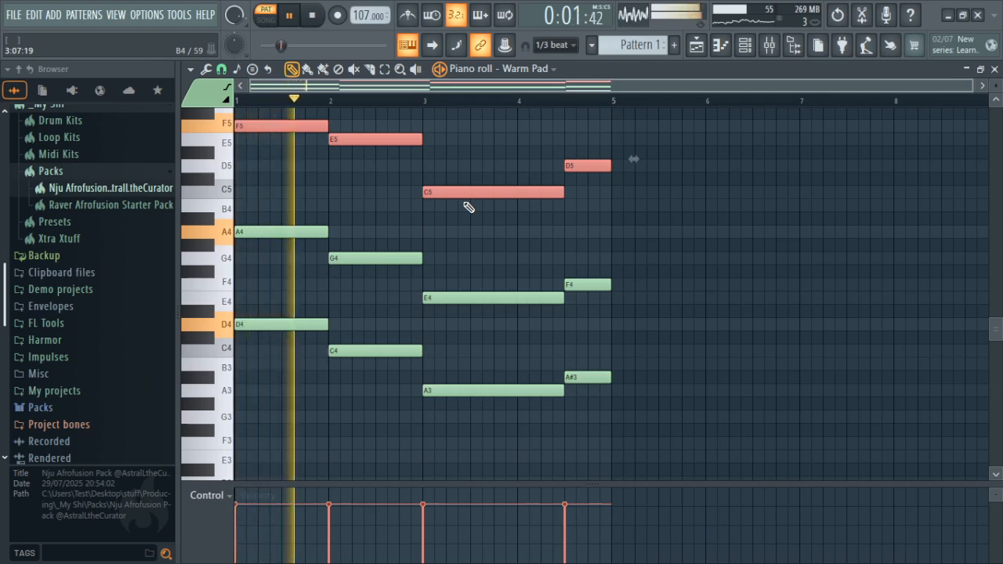
{"action": "key", "text": "space"}
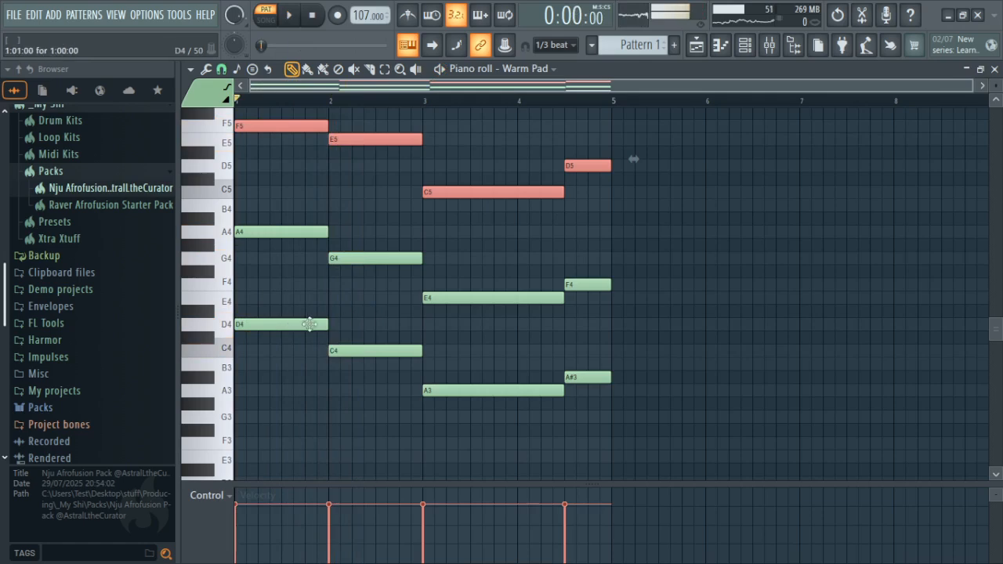
- Try to lower the lowest note of each chord by one octave and undo the move
{"action": "left_click_drag", "start_coordinate": [274, 318], "coordinate": [639, 463]}
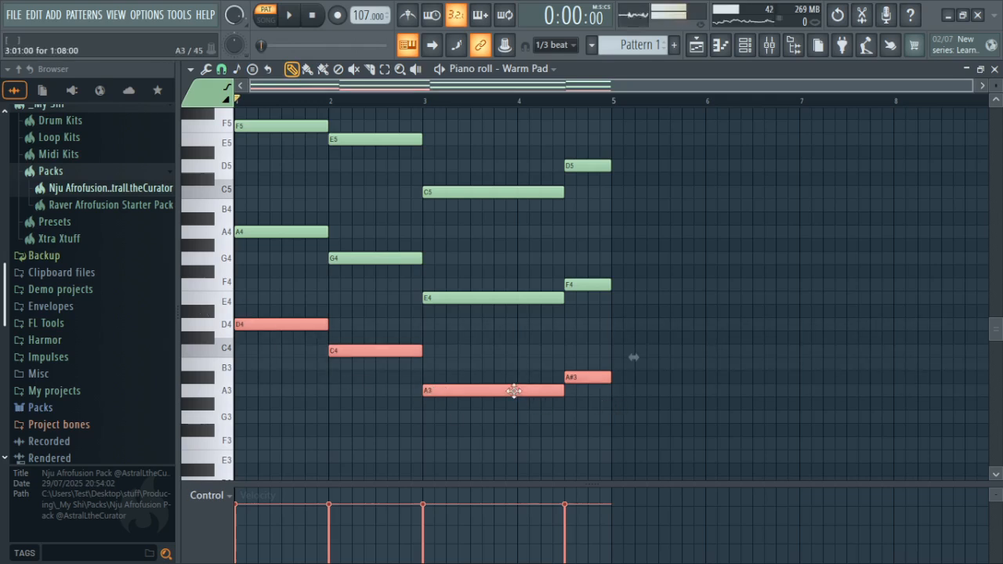
{"action": "key", "text": "ctrl+Down"}
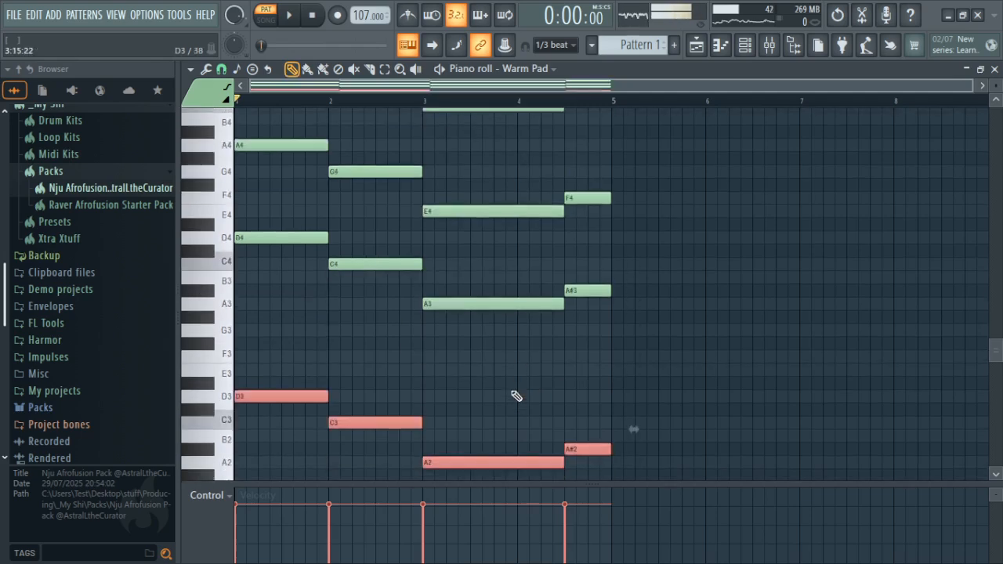
{"action": "key", "text": "ctrl+z"}
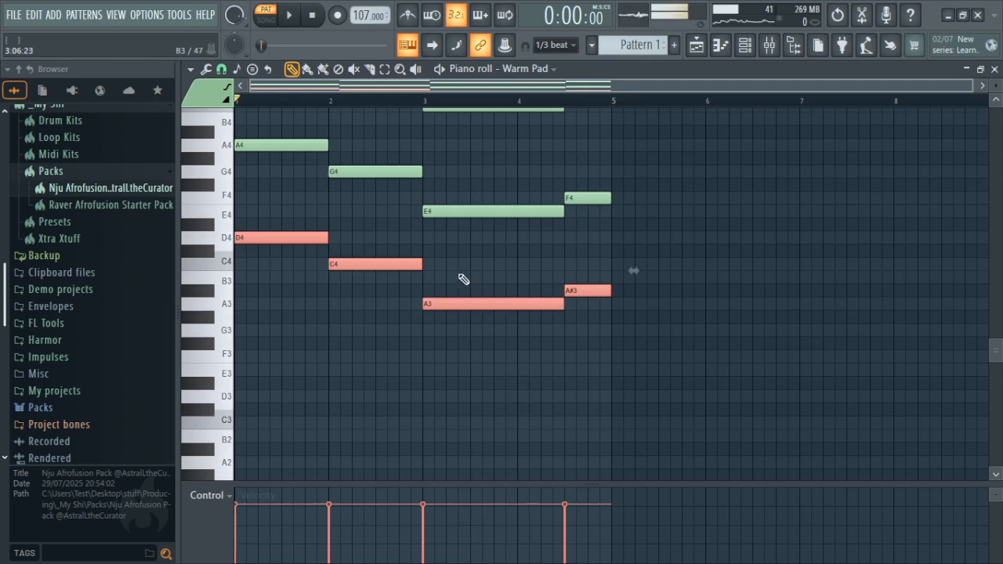
{"action": "scroll", "coordinate": [709, 280], "scroll_direction": "up", "scroll_amount": 3}
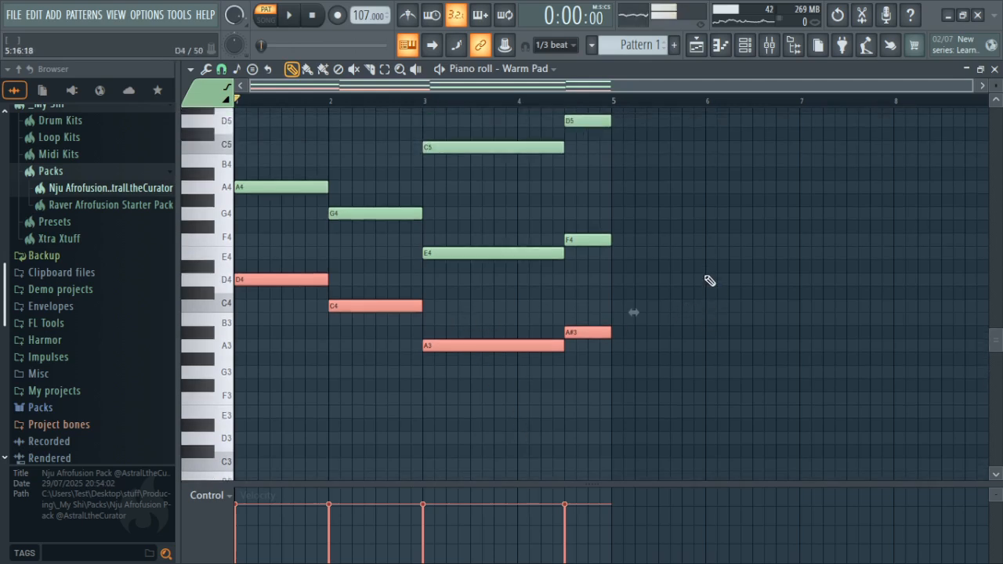
- Deselect all notes and play the start of the progression
{"action": "key", "text": "ctrl+d"}
{"action": "key", "text": "space"}
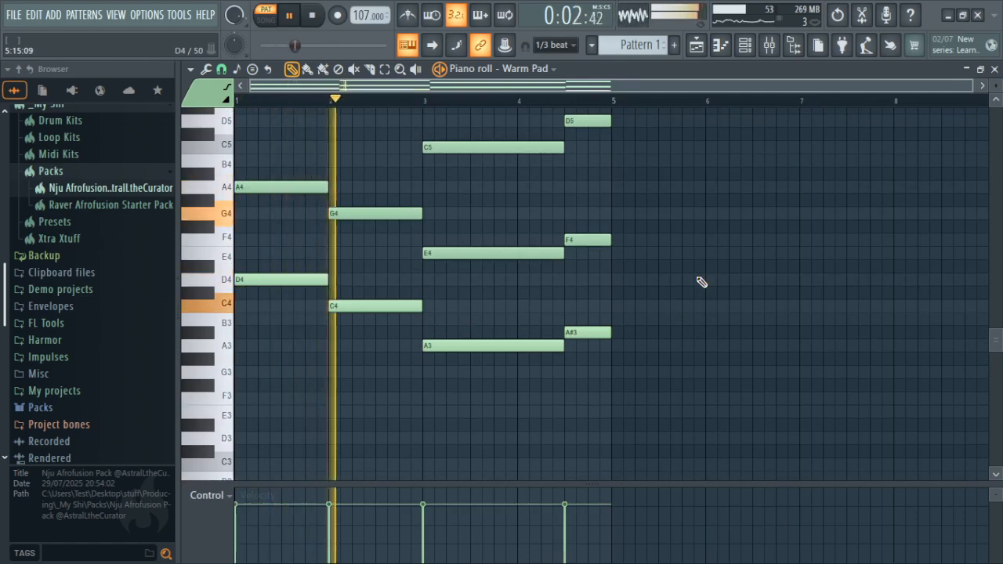
{"action": "key", "text": "space"}
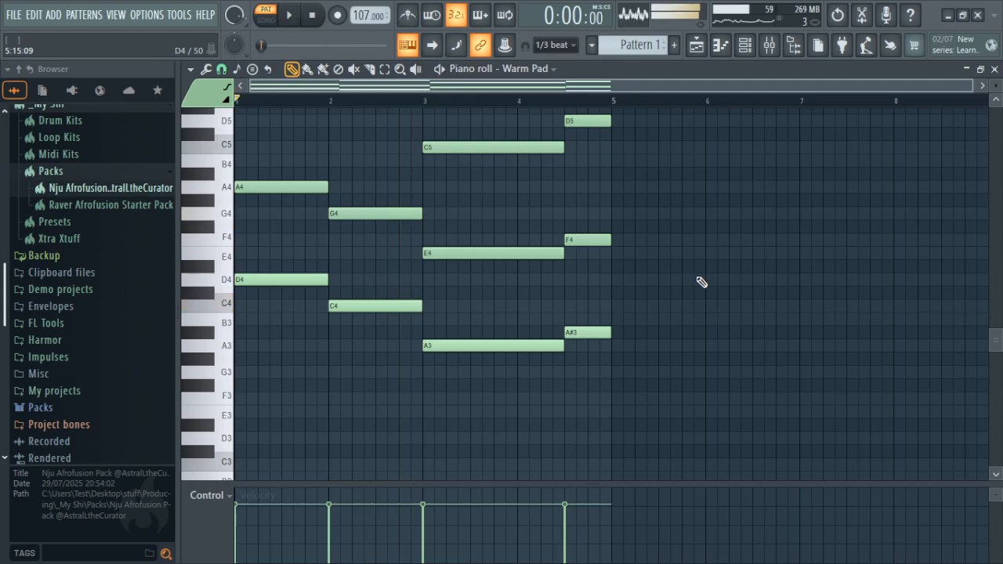
- Add a one-bar C5 note to the first chord, play it, and try the same note in bar 2
{"action": "scroll", "coordinate": [645, 286], "scroll_direction": "up", "scroll_amount": 3}
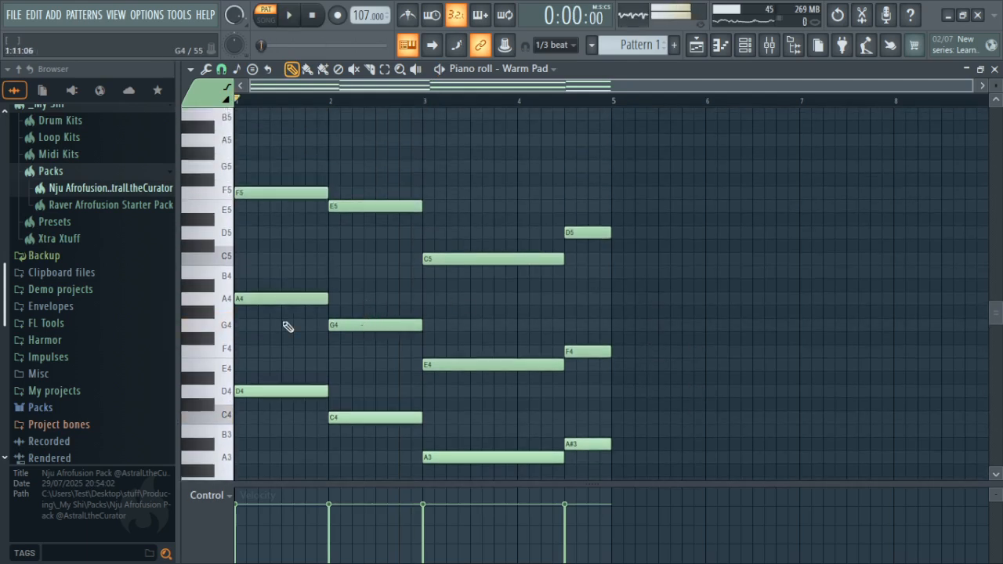
{"action": "left_click", "coordinate": [262, 263]}
{"action": "key", "text": "space"}
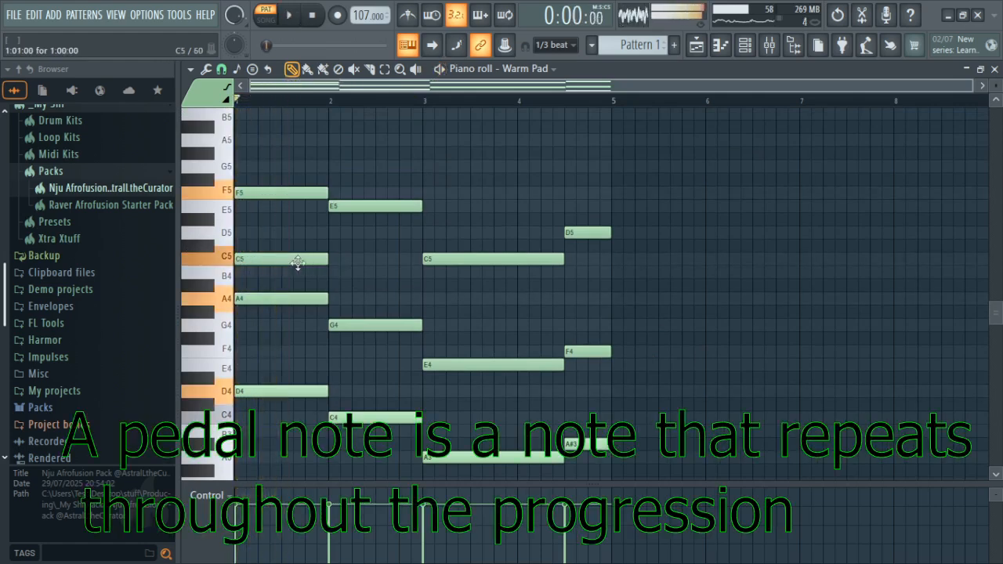
{"action": "key", "text": "space"}
{"action": "mouse_move", "coordinate": [339, 248]}
{"action": "left_mouse_down"}
{"action": "mouse_move", "coordinate": [339, 229]}
{"action": "mouse_move", "coordinate": [338, 265]}
{"action": "left_mouse_up"}
{"action": "right_click", "coordinate": [358, 262]}
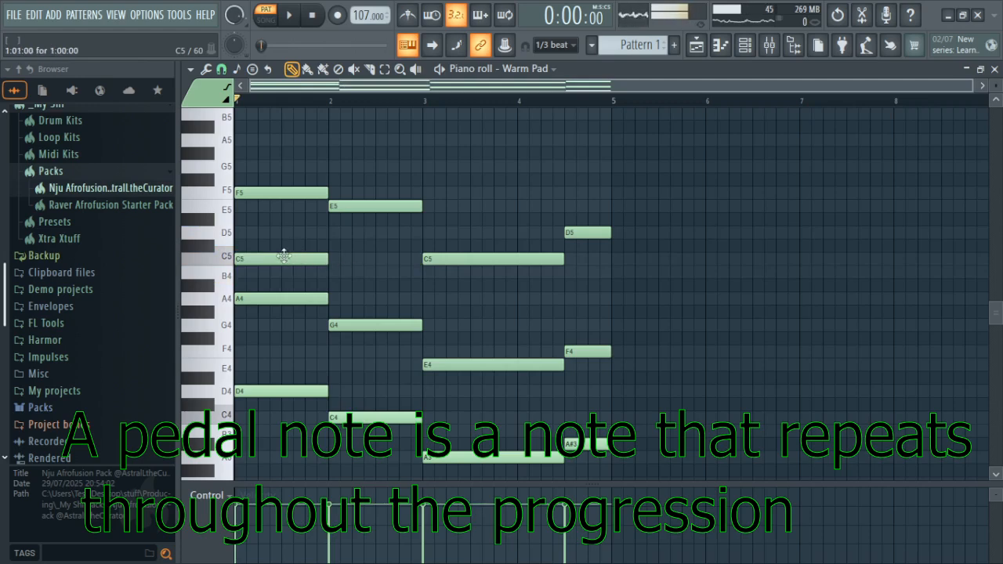
- Move the added C5 note in bar 1 down to G4 and play the chord
{"action": "left_click_drag", "start_coordinate": [281, 257], "coordinate": [245, 335]}
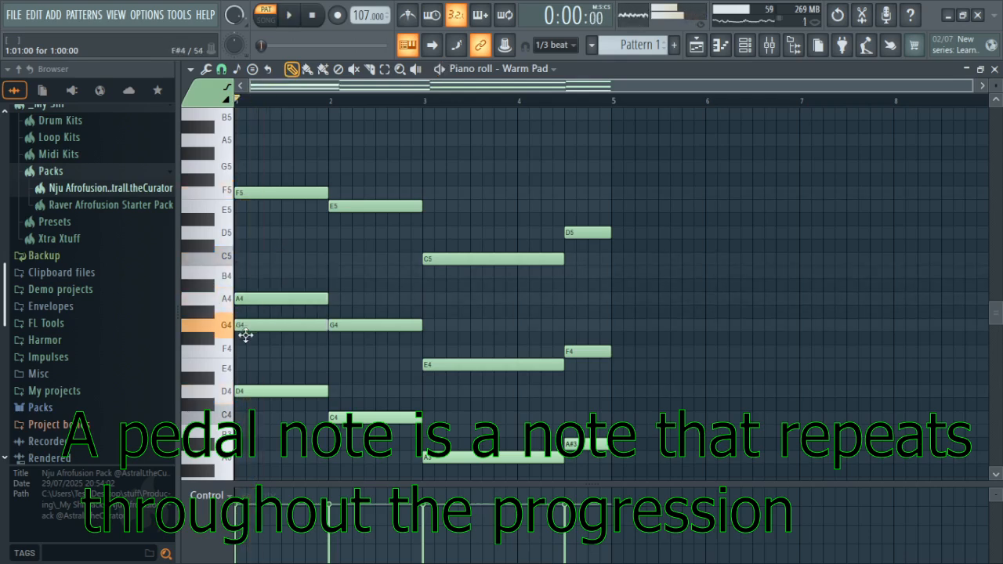
{"action": "key", "text": "space"}
{"action": "key", "text": "space"}
- Add G4 pedal notes to the third and fourth chords, match each note to its chord's length, and play the progression
{"action": "left_click_drag", "start_coordinate": [433, 330], "coordinate": [358, 327]}
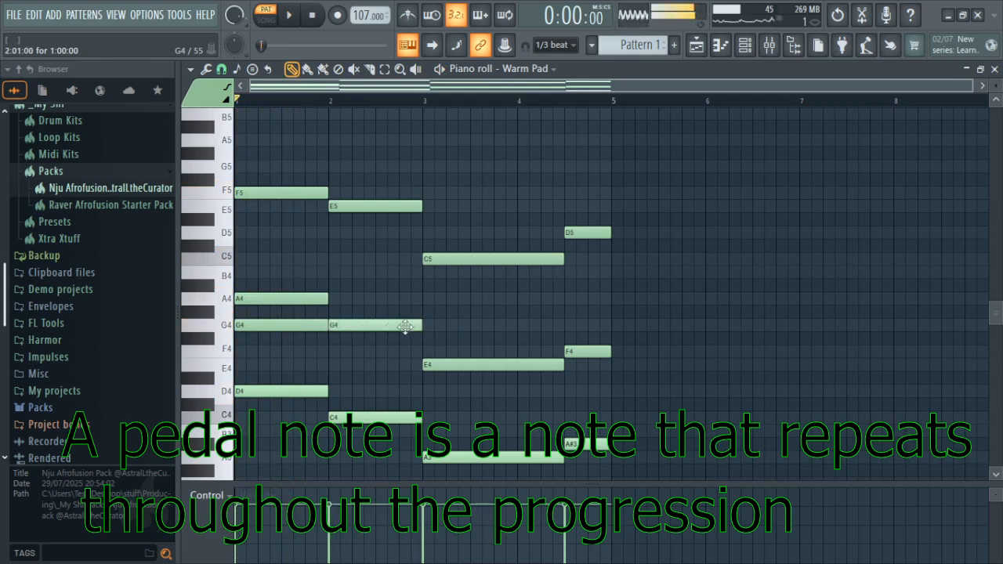
{"action": "left_click", "coordinate": [439, 328]}
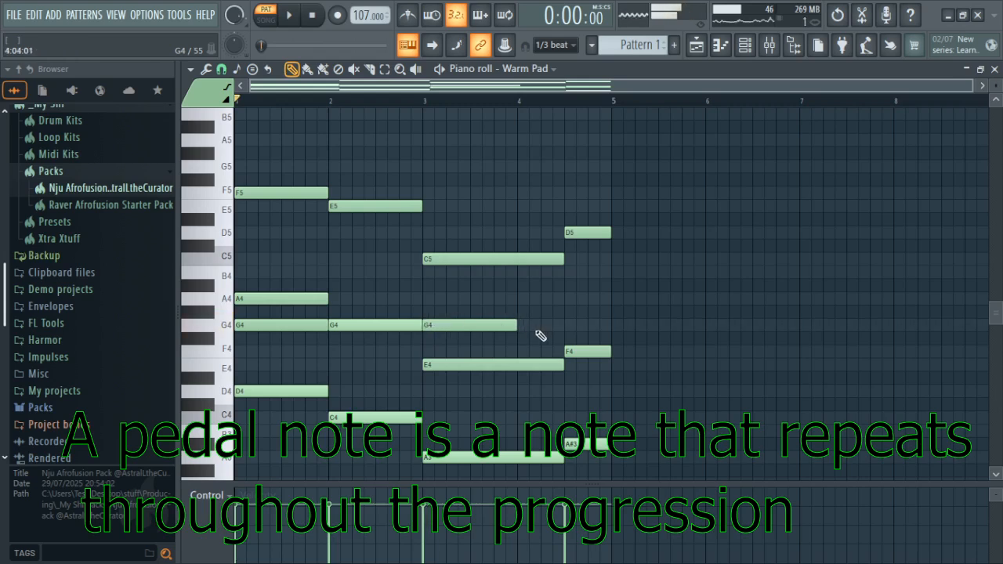
{"action": "left_click_drag", "start_coordinate": [518, 327], "coordinate": [554, 330]}
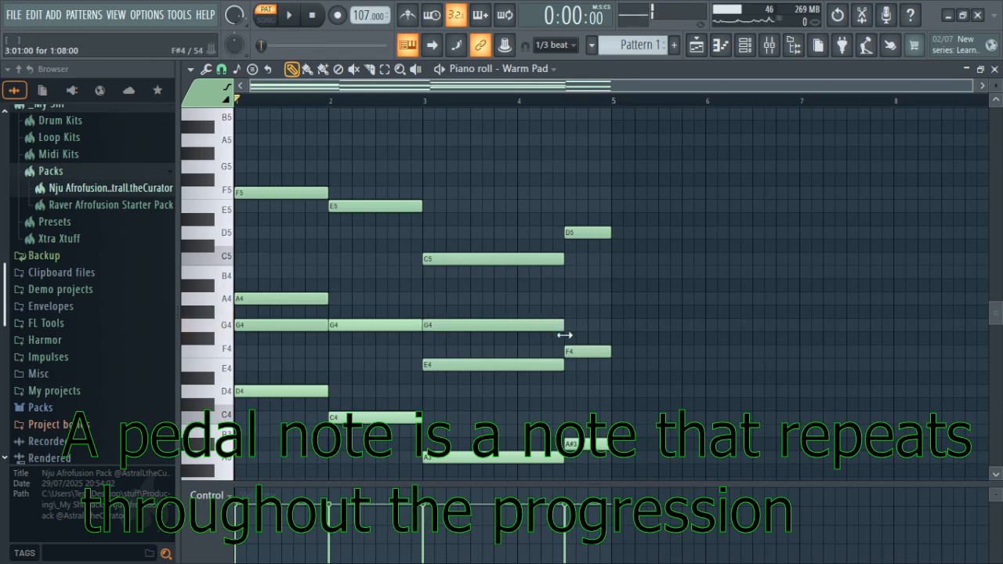
{"action": "left_click", "coordinate": [577, 327]}
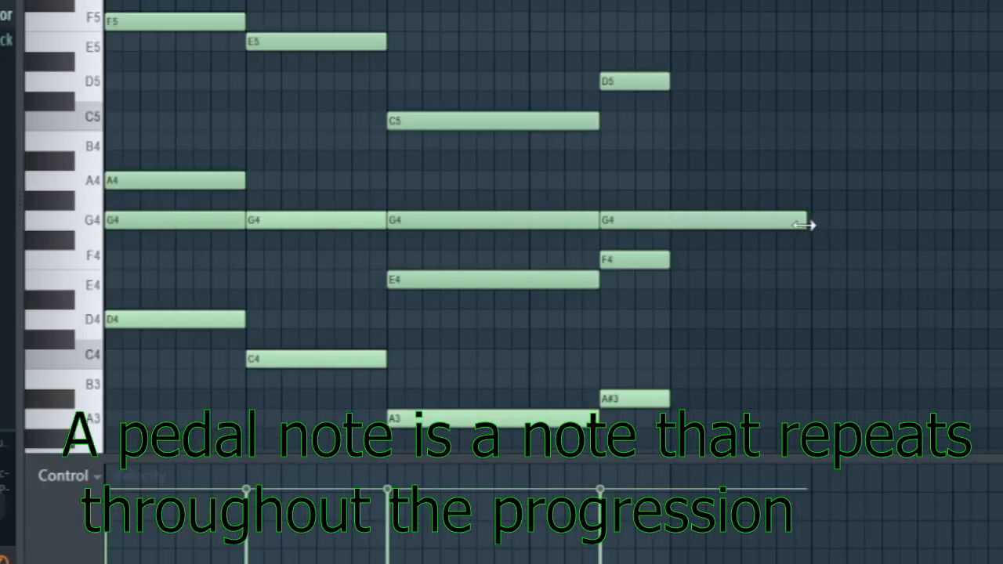
{"action": "left_click_drag", "start_coordinate": [704, 328], "coordinate": [607, 338]}
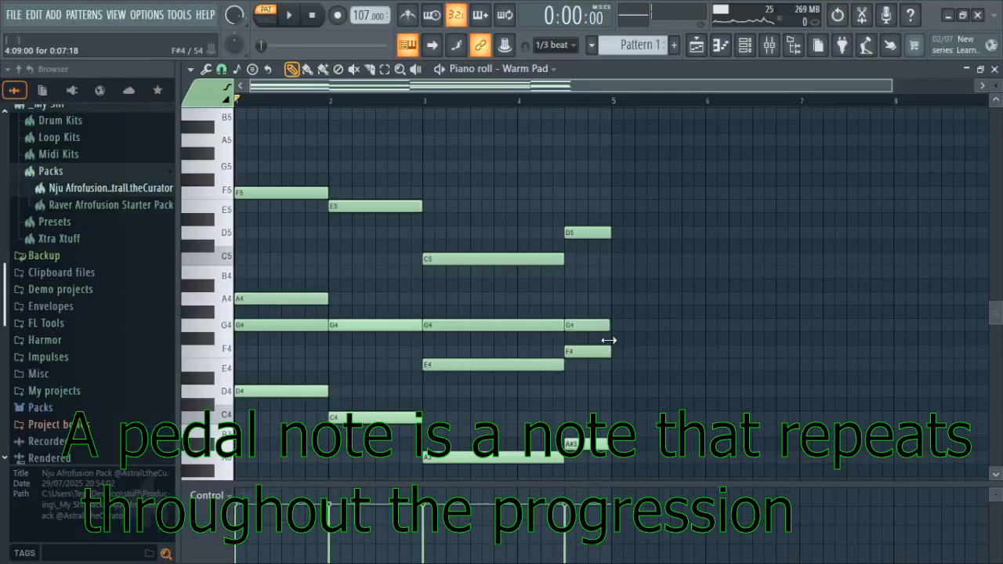
{"action": "key", "text": "space"}
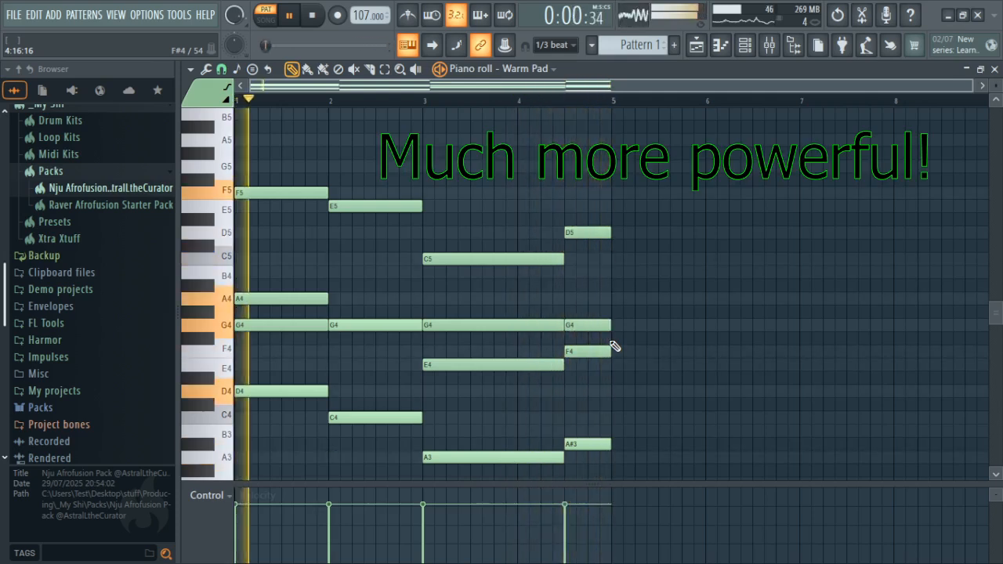
{"action": "key", "text": "space"}
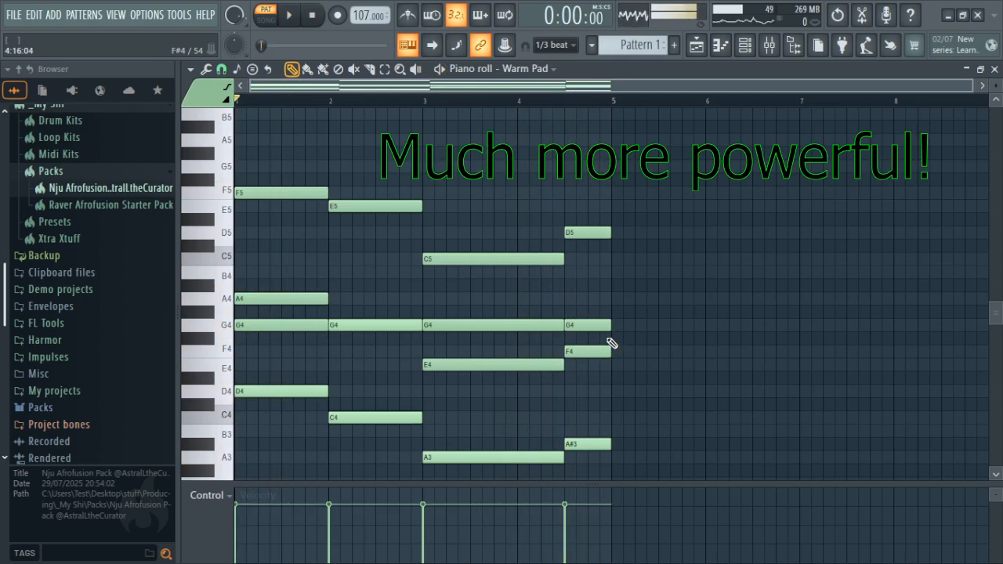
- Lower the velocity of all notes by reducing the level scaling multiplier
{"action": "key", "text": "alt+x"}
{"action": "mouse_move", "coordinate": [502, 267]}
{"action": "left_mouse_down"}
{"action": "mouse_move", "coordinate": [502, 239]}
{"action": "mouse_move", "coordinate": [501, 267]}
{"action": "left_mouse_up"}
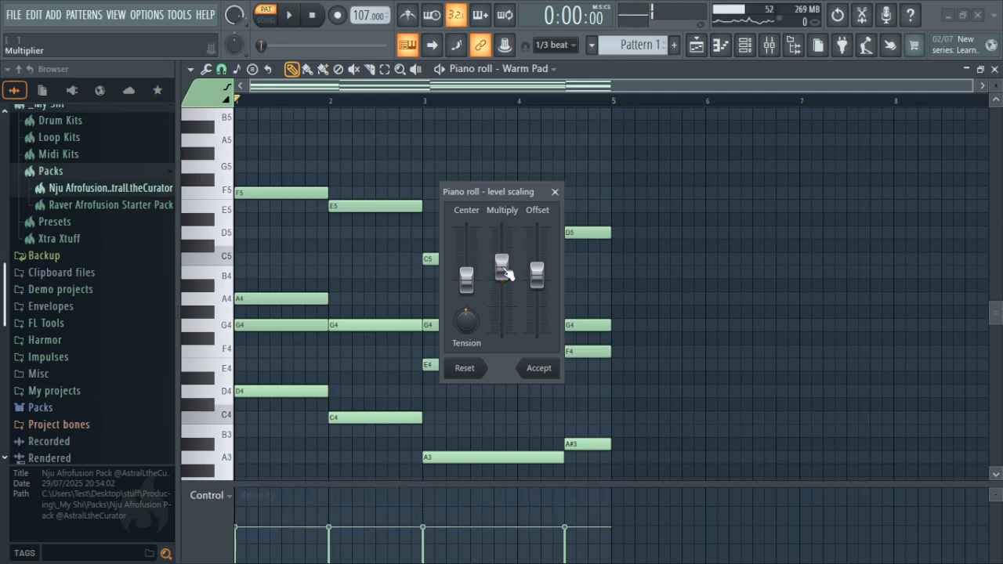
{"action": "left_click", "coordinate": [548, 377]}
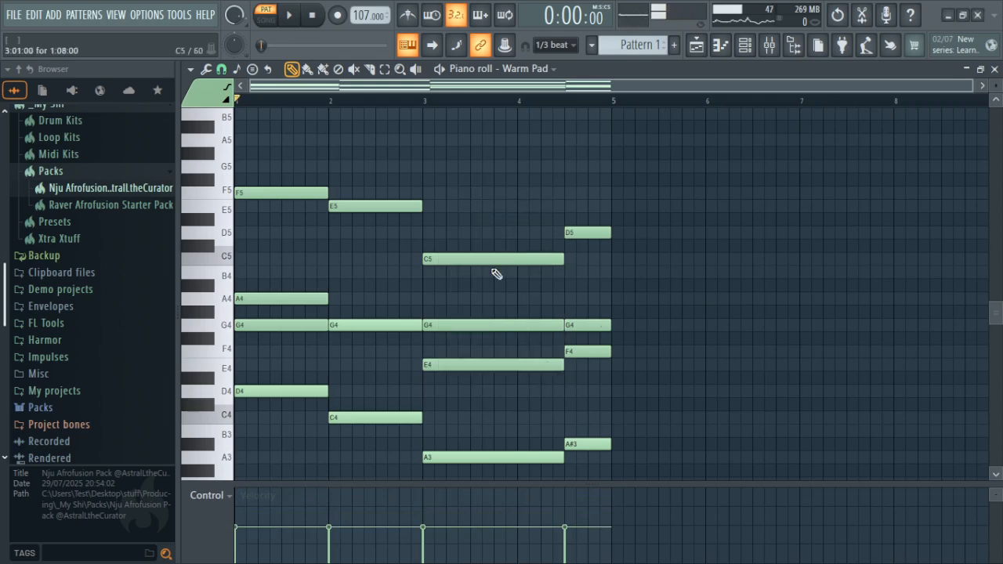
- Load Fruity parametric EQ 2 in slot 1 of the Warm Pad's mixer insert 6 and play the pattern through it
{"action": "left_click", "coordinate": [744, 52]}
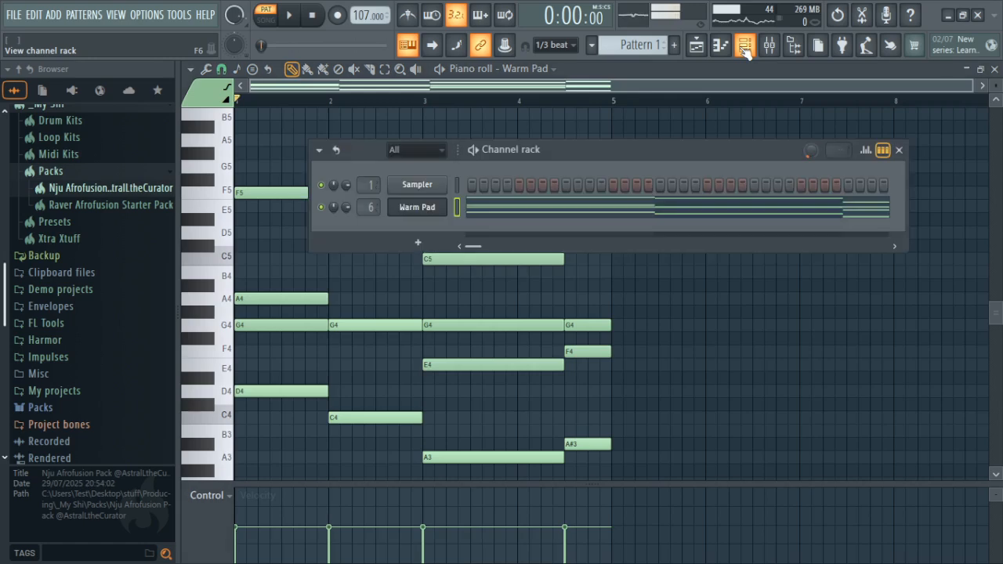
{"action": "double_click", "coordinate": [366, 207]}
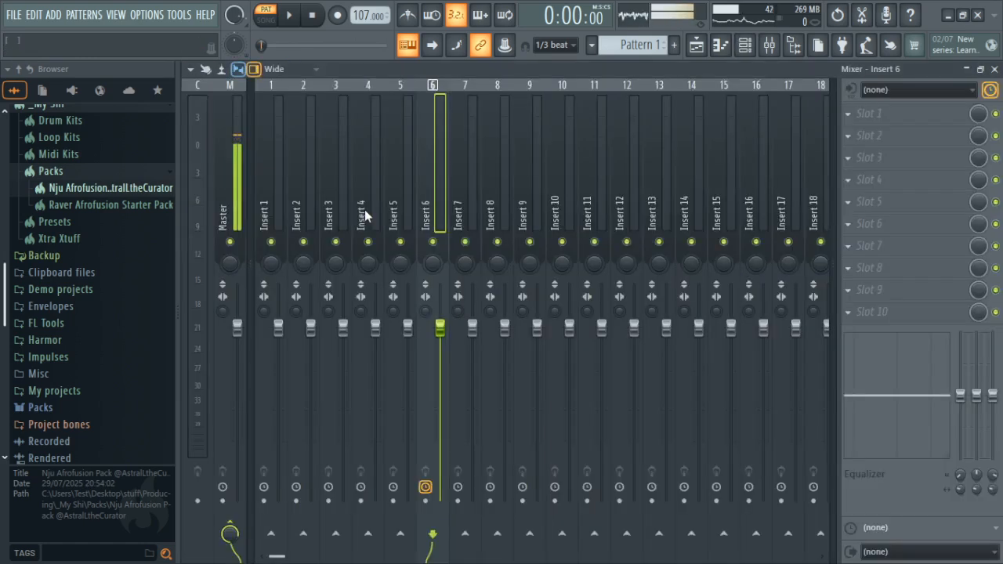
{"action": "left_click", "coordinate": [892, 114]}
{"action": "left_click", "coordinate": [685, 311]}
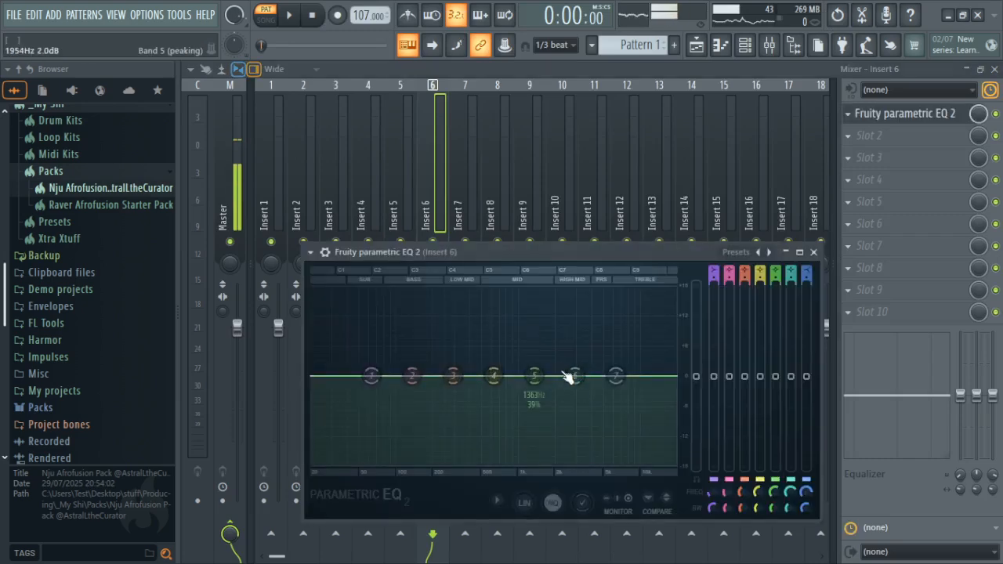
{"action": "key", "text": "space"}
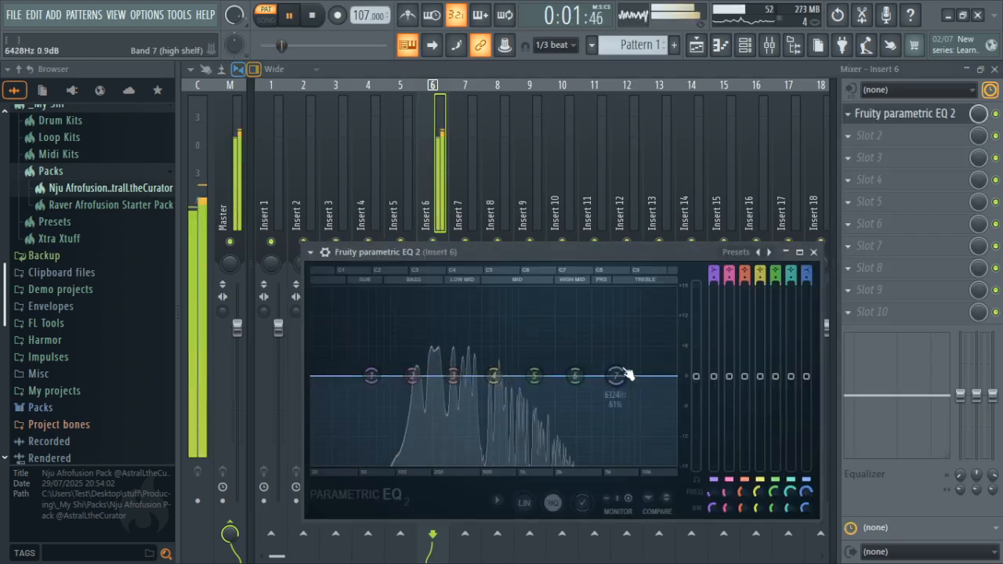
{"action": "key", "text": "space"}
- Transpose all Warm Pad notes up one octave and play the pattern with insert 6's parametric EQ open
{"action": "key", "text": "F7"}
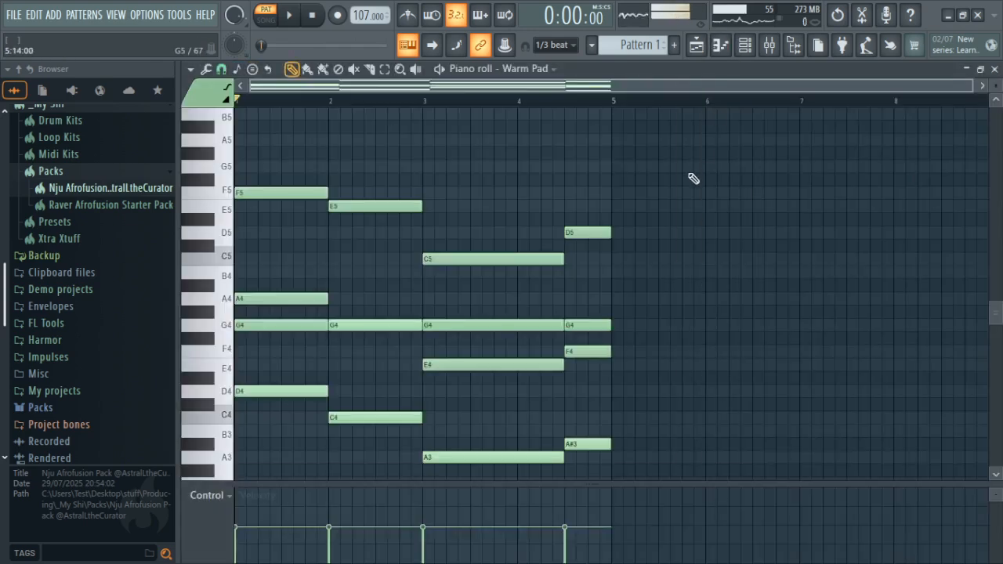
{"action": "key", "text": "ctrl+Up"}
{"action": "left_click", "coordinate": [766, 40]}
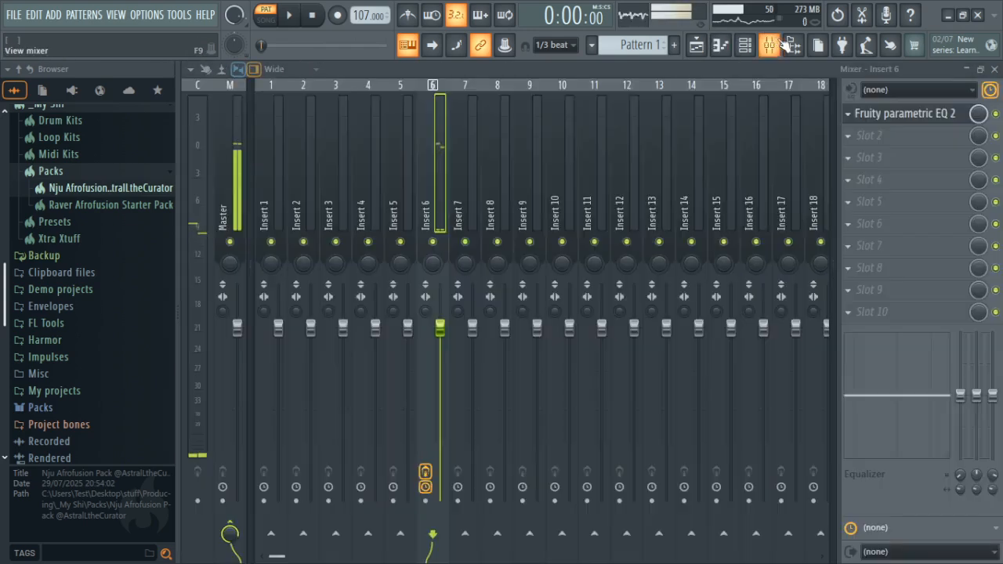
{"action": "left_click", "coordinate": [900, 116]}
{"action": "key", "text": "space"}
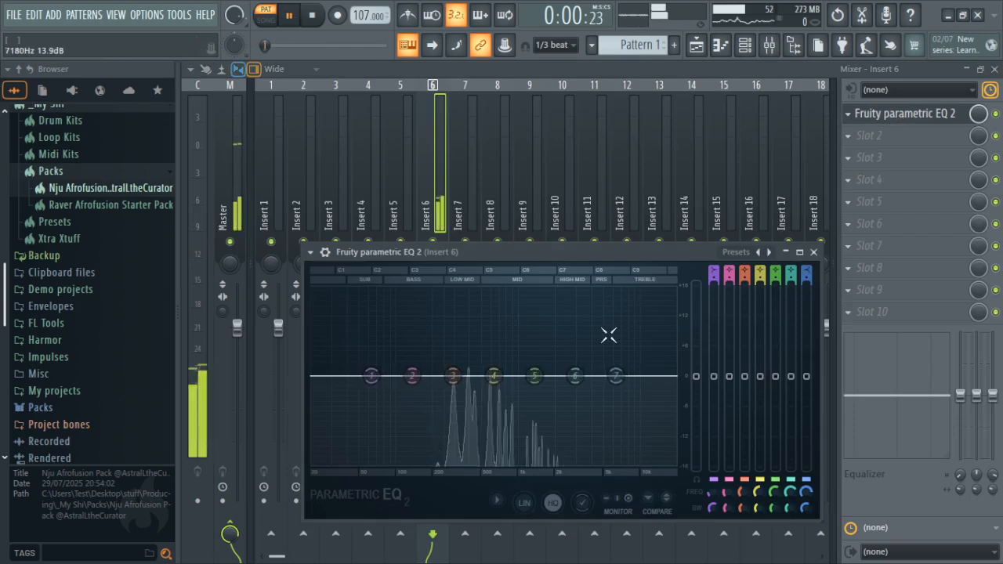
- Cut the pad's highs with EQ band 7 at -18 dB, change its order to steepen the slope, and set its frequency slightly below 752 Hz
{"action": "left_click_drag", "start_coordinate": [616, 376], "coordinate": [510, 470]}
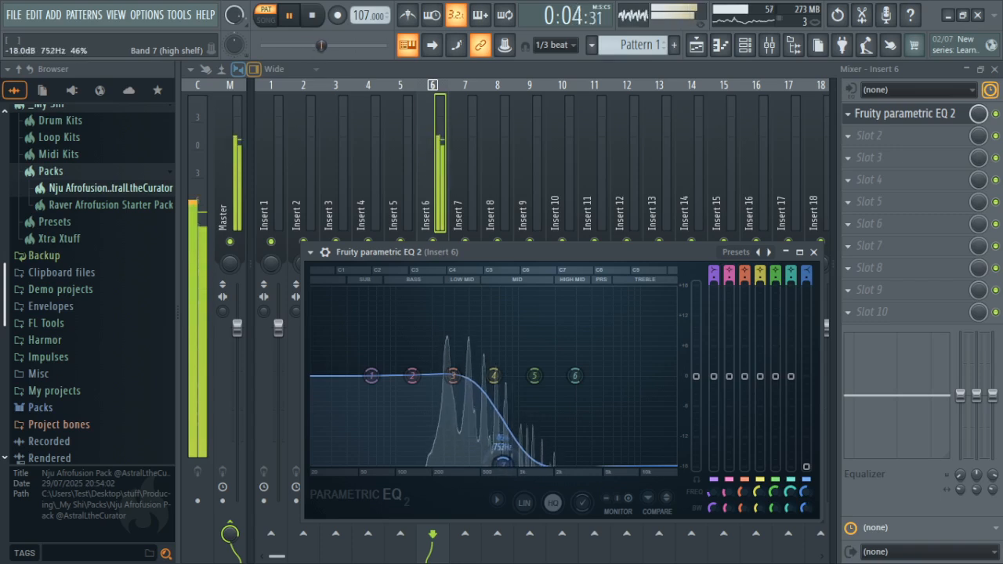
{"action": "right_click", "coordinate": [504, 470]}
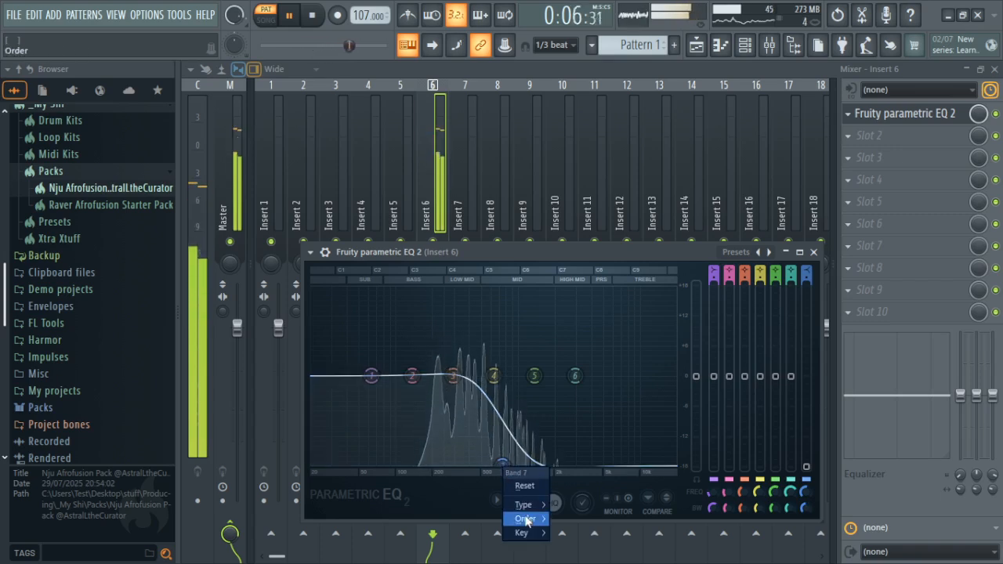
{"action": "mouse_move", "coordinate": [525, 518]}
{"action": "left_click", "coordinate": [594, 486]}
{"action": "mouse_move", "coordinate": [508, 462]}
{"action": "left_mouse_down"}
{"action": "mouse_move", "coordinate": [506, 473]}
{"action": "mouse_move", "coordinate": [492, 463]}
{"action": "left_mouse_up"}
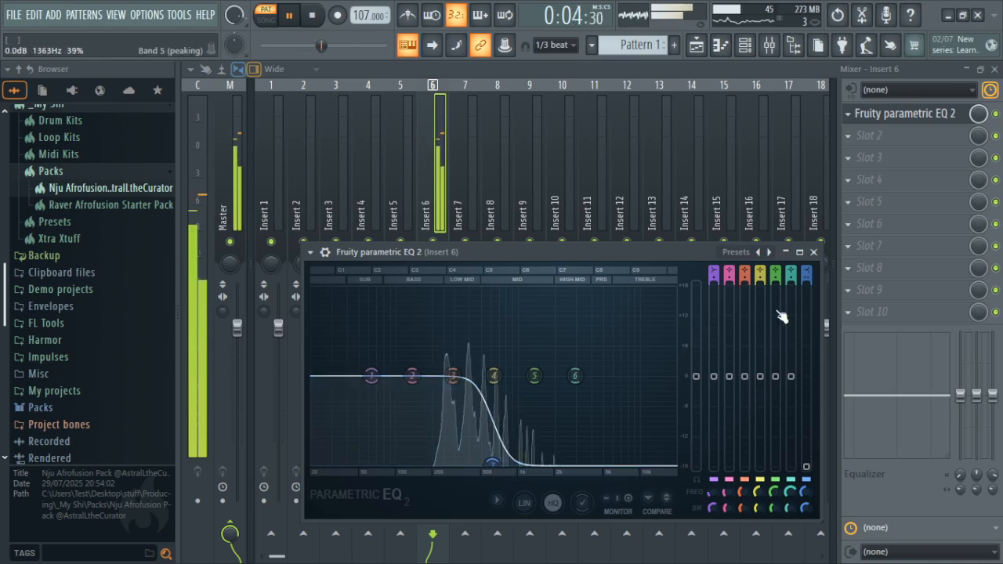
{"action": "left_click", "coordinate": [818, 254]}
{"action": "key", "text": "space"}
- Add a second FLEX instrument channel and load the Dark Star Hybrid preset from the Essential Guitars pack
{"action": "left_click", "coordinate": [744, 45]}
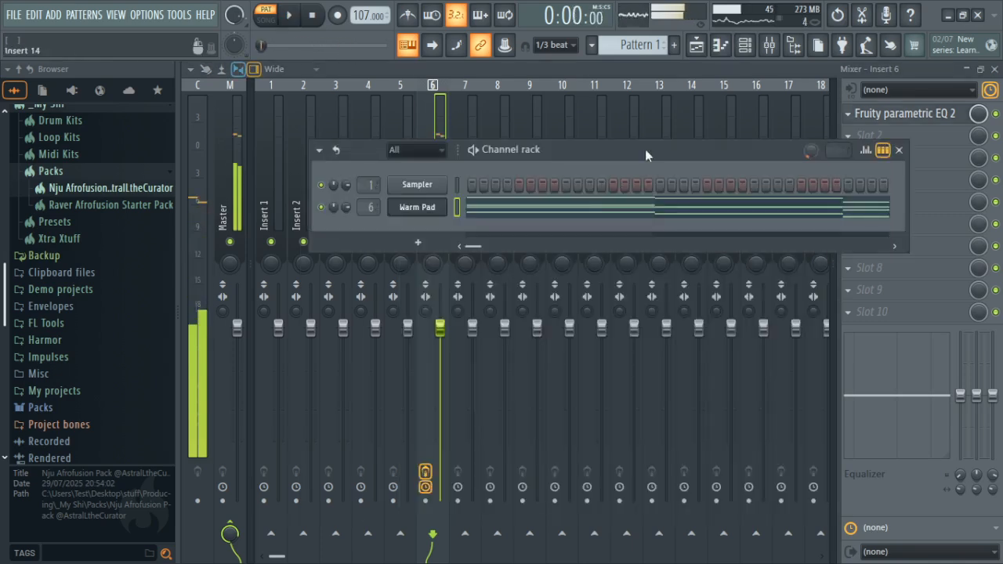
{"action": "left_click", "coordinate": [424, 241]}
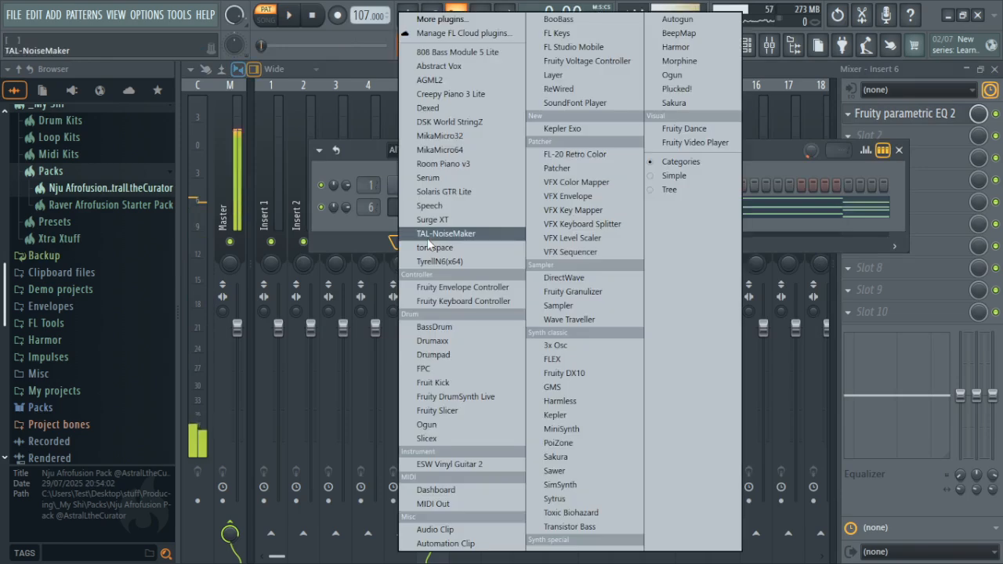
{"action": "left_click", "coordinate": [571, 358]}
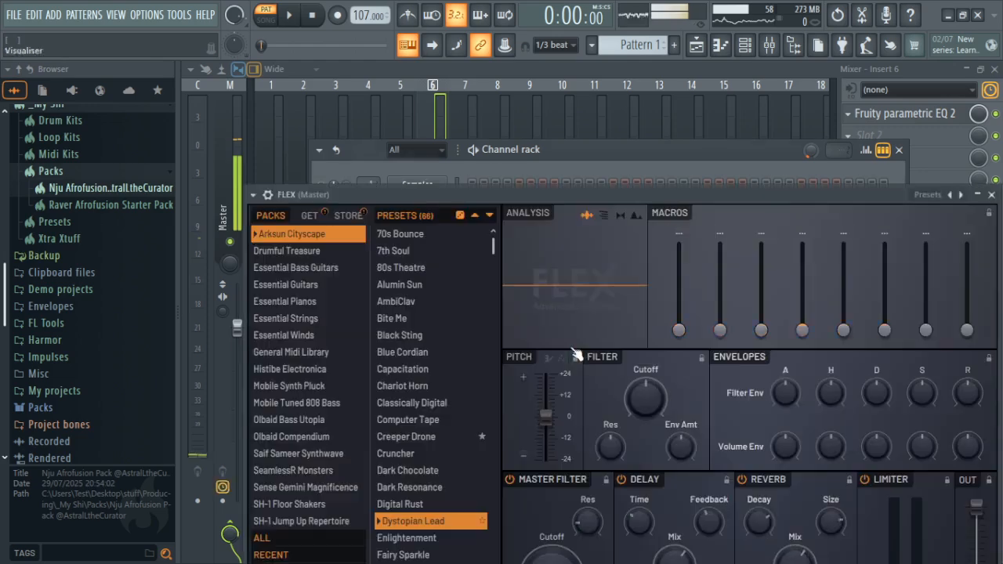
{"action": "left_click_drag", "start_coordinate": [454, 198], "coordinate": [443, 81]}
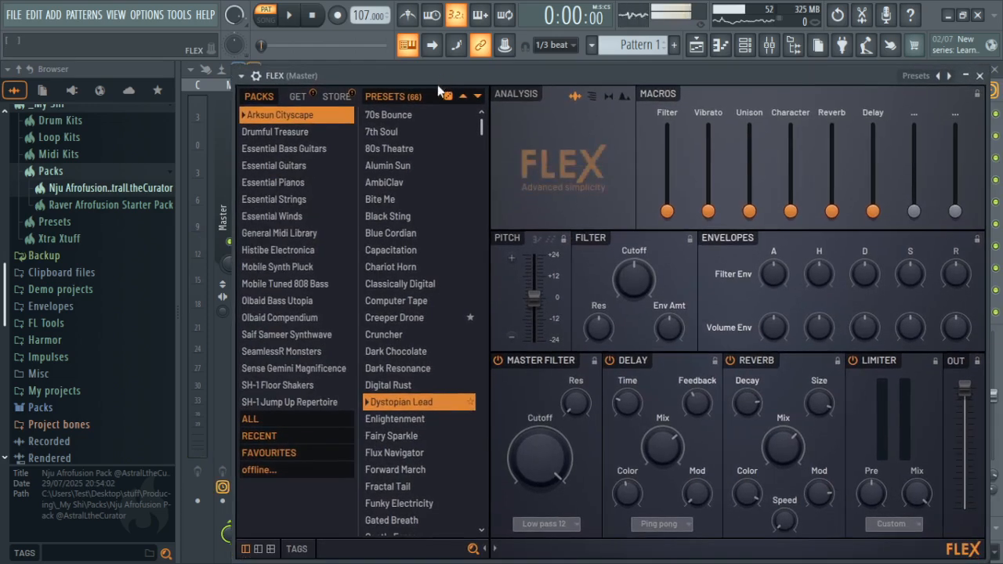
{"action": "left_click", "coordinate": [301, 233]}
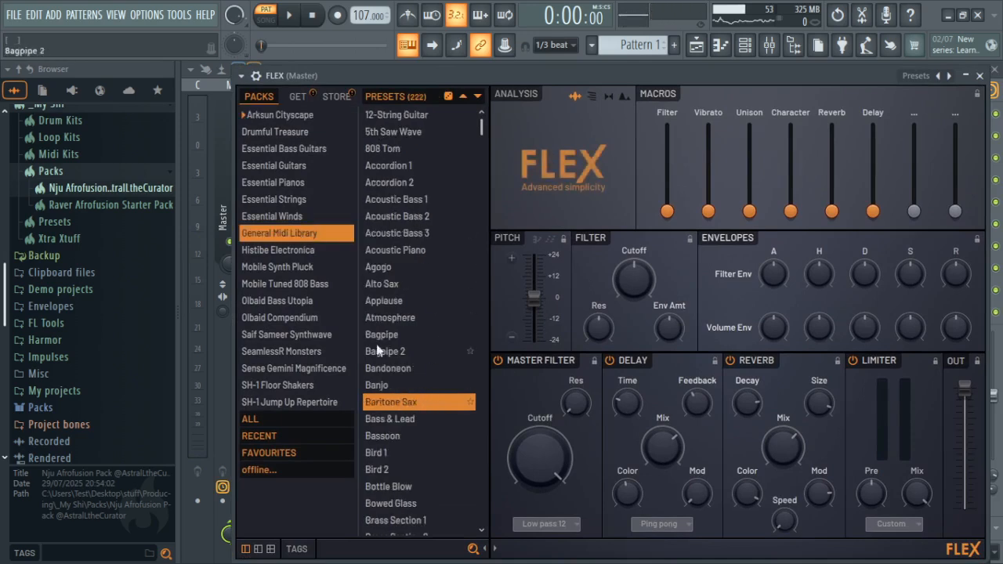
{"action": "left_click", "coordinate": [288, 168]}
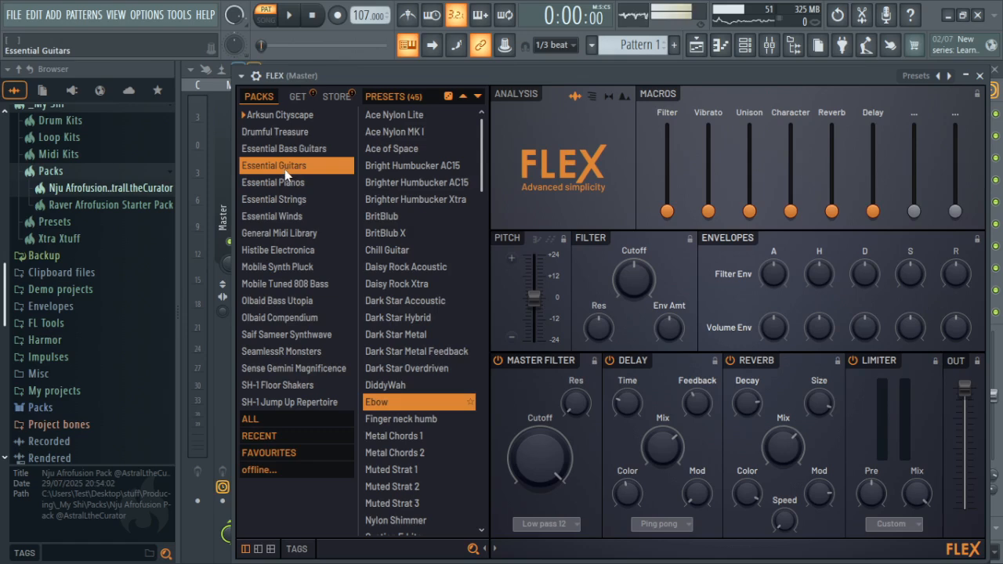
{"action": "left_click", "coordinate": [413, 317]}
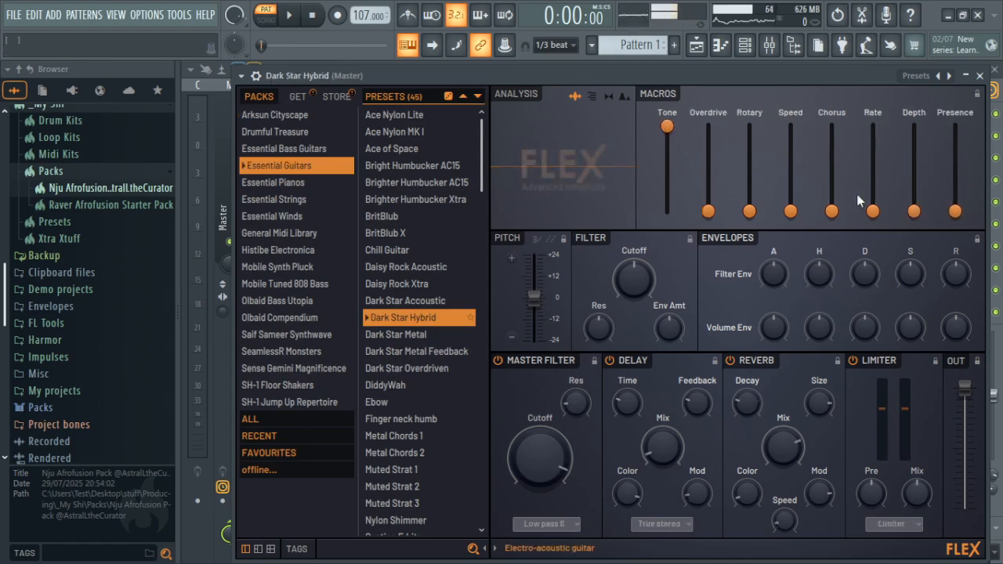
- Turn off the guitar preset's delay and reverb and lock both sections against preset changes
{"action": "left_click", "coordinate": [644, 362]}
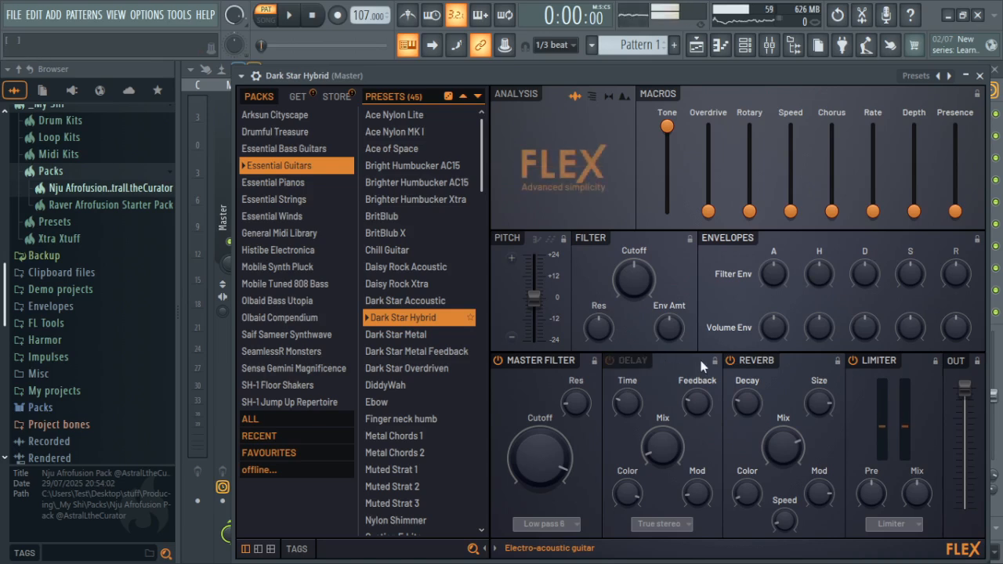
{"action": "left_click", "coordinate": [764, 362]}
{"action": "left_click", "coordinate": [839, 361]}
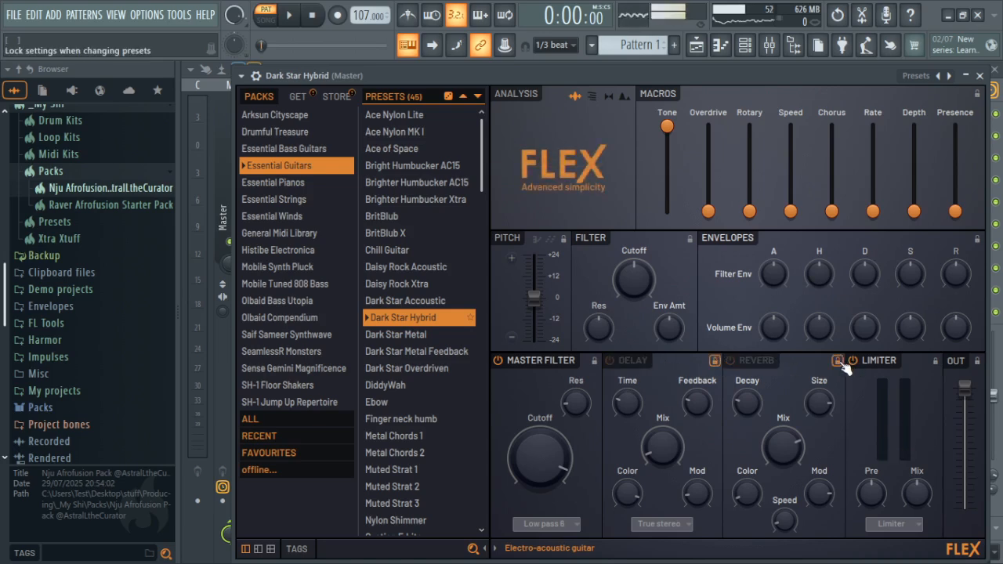
- Raise the guitar's Chorus macro to about 80%, Depth to about 70% and Rate slightly above zero, leaving Presence at 0%
{"action": "left_click_drag", "start_coordinate": [831, 211], "coordinate": [832, 178]}
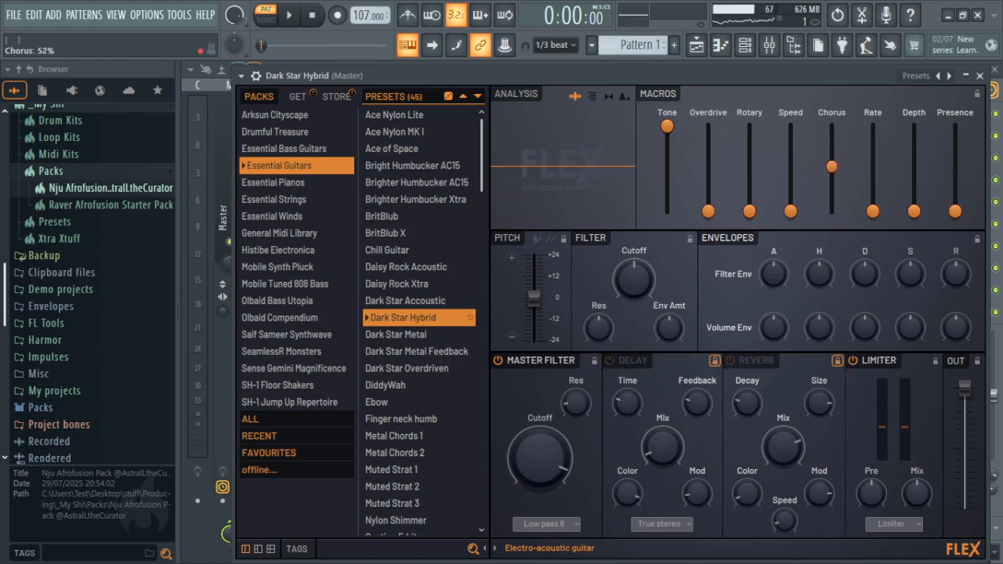
{"action": "left_click_drag", "start_coordinate": [913, 211], "coordinate": [919, 145]}
{"action": "left_click_drag", "start_coordinate": [832, 178], "coordinate": [832, 165]}
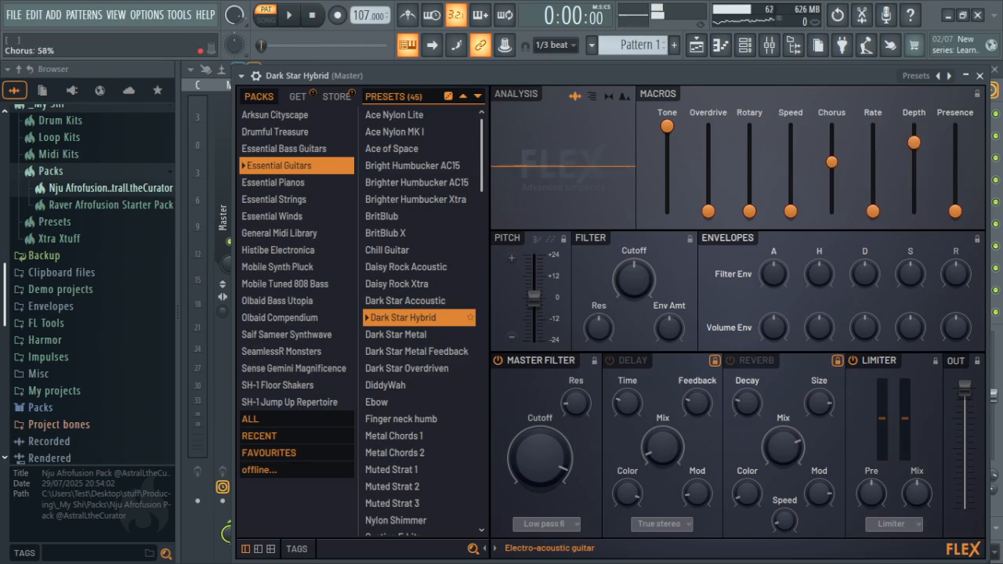
{"action": "left_click_drag", "start_coordinate": [914, 144], "coordinate": [914, 152]}
{"action": "left_click_drag", "start_coordinate": [832, 148], "coordinate": [832, 141]}
{"action": "mouse_move", "coordinate": [873, 211]}
{"action": "left_mouse_down"}
{"action": "mouse_move", "coordinate": [873, 194]}
{"action": "mouse_move", "coordinate": [873, 204]}
{"action": "left_mouse_up"}
{"action": "left_click_drag", "start_coordinate": [832, 142], "coordinate": [832, 140]}
{"action": "mouse_move", "coordinate": [956, 211]}
{"action": "left_mouse_down"}
{"action": "mouse_move", "coordinate": [955, 172]}
{"action": "mouse_move", "coordinate": [955, 212]}
{"action": "left_mouse_up"}
{"action": "key", "text": "r"}
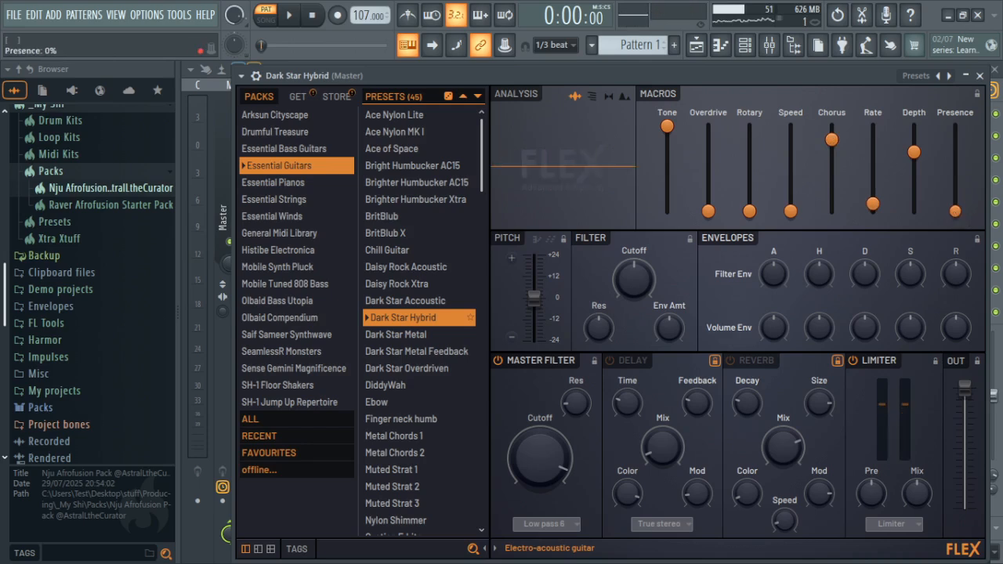
- Open the Dark Star Hybrid channel's piano roll and place a half-bar D4 note at the start of bar 1
{"action": "left_click", "coordinate": [979, 77]}
{"action": "right_click", "coordinate": [420, 231]}
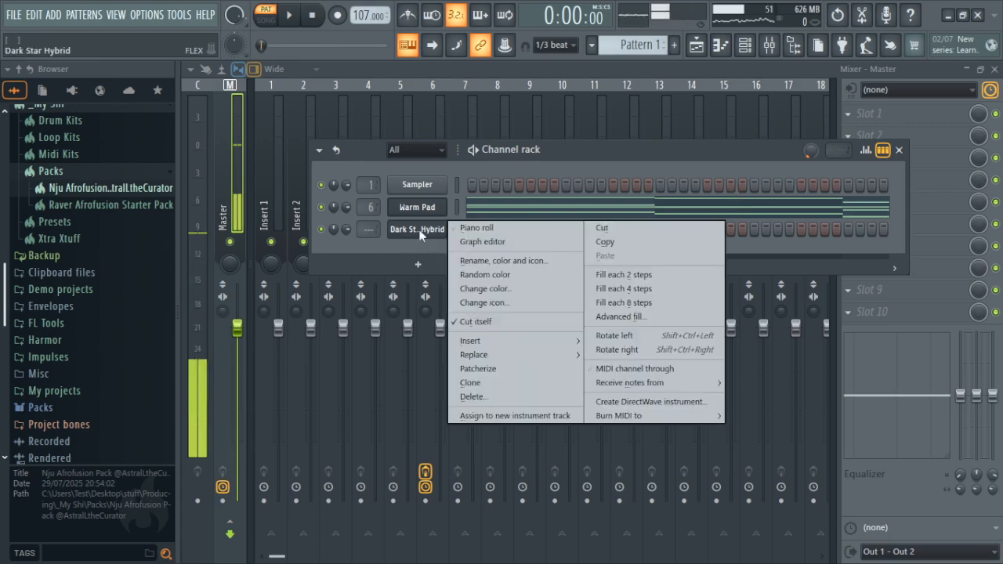
{"action": "left_click", "coordinate": [475, 228]}
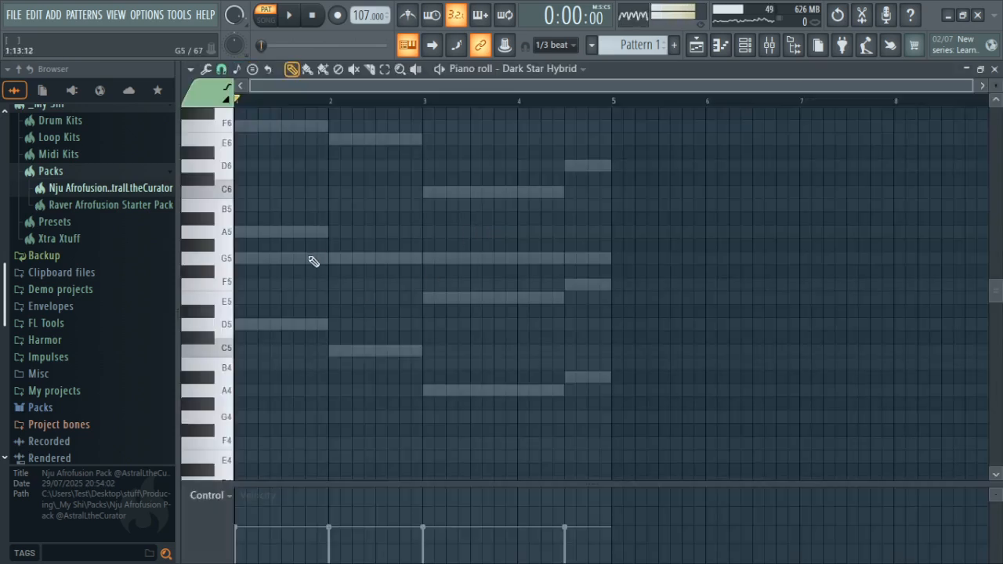
{"action": "scroll", "coordinate": [321, 260], "scroll_direction": "down", "scroll_amount": 1}
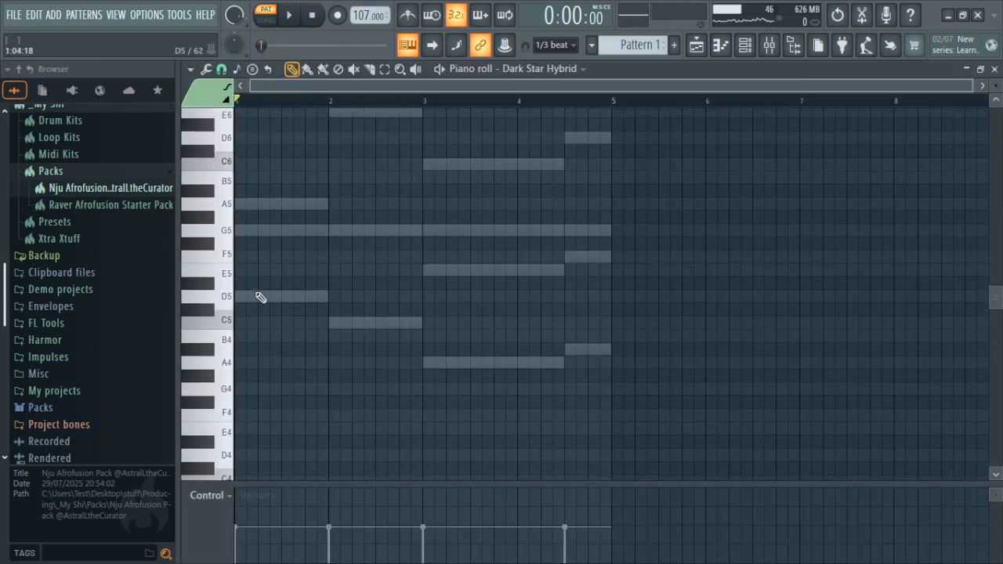
{"action": "left_click", "coordinate": [263, 300]}
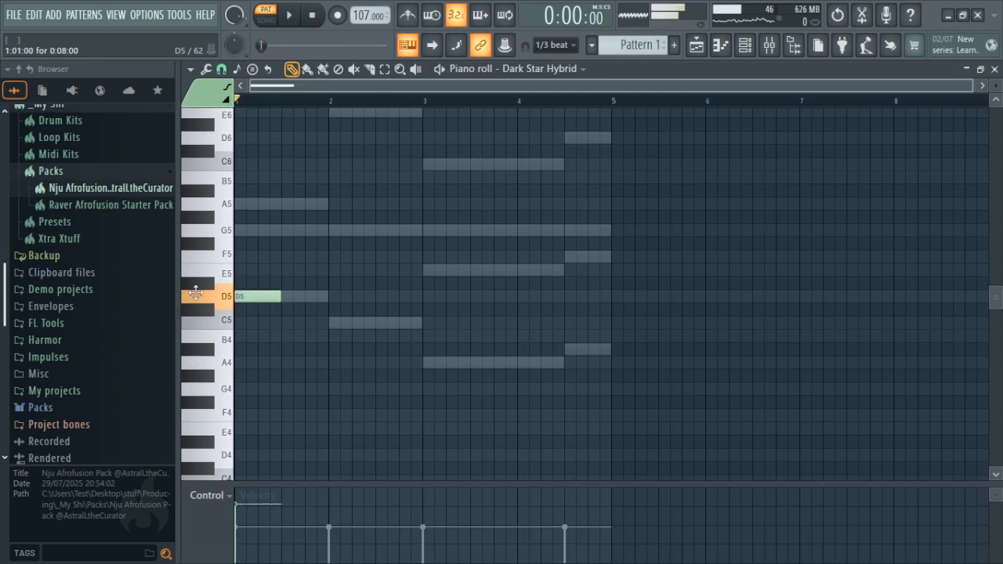
{"action": "left_click", "coordinate": [265, 297]}
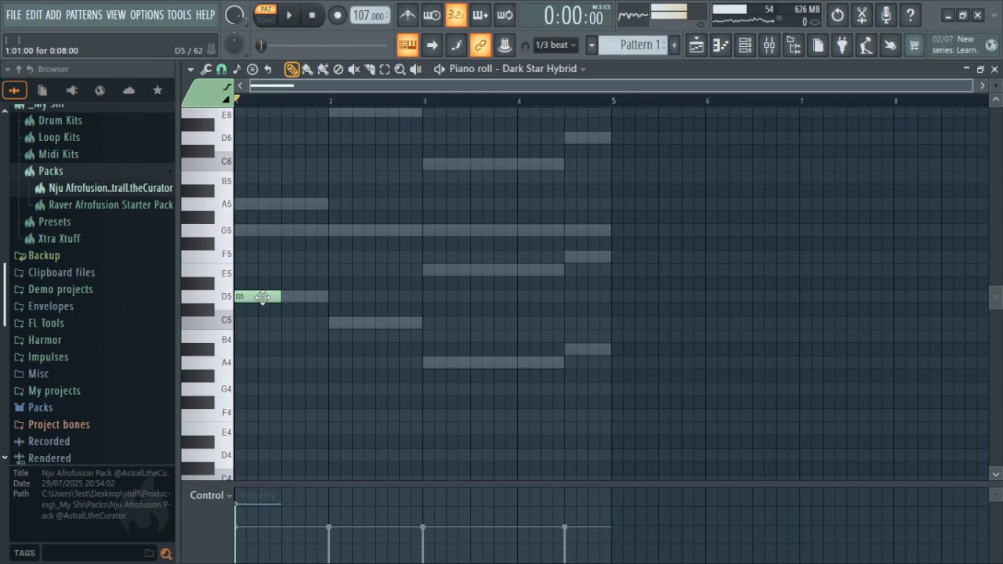
{"action": "key", "text": "ctrl+Down"}
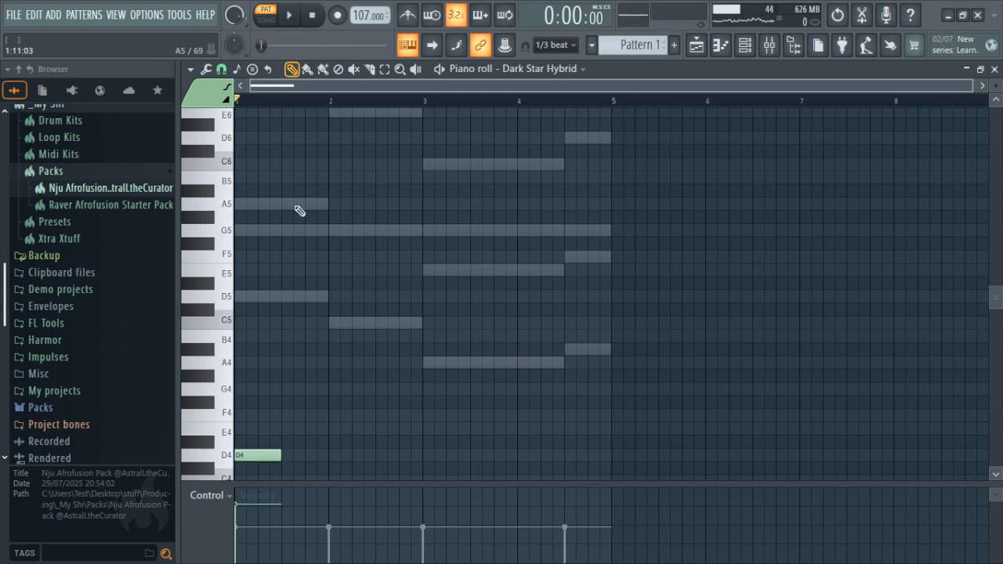
- Add an A note starting shortly after the D4 in bar 1 and lower it an octave to A4
{"action": "scroll", "coordinate": [298, 211], "scroll_direction": "up", "scroll_amount": 3}
{"action": "left_click", "coordinate": [251, 259]}
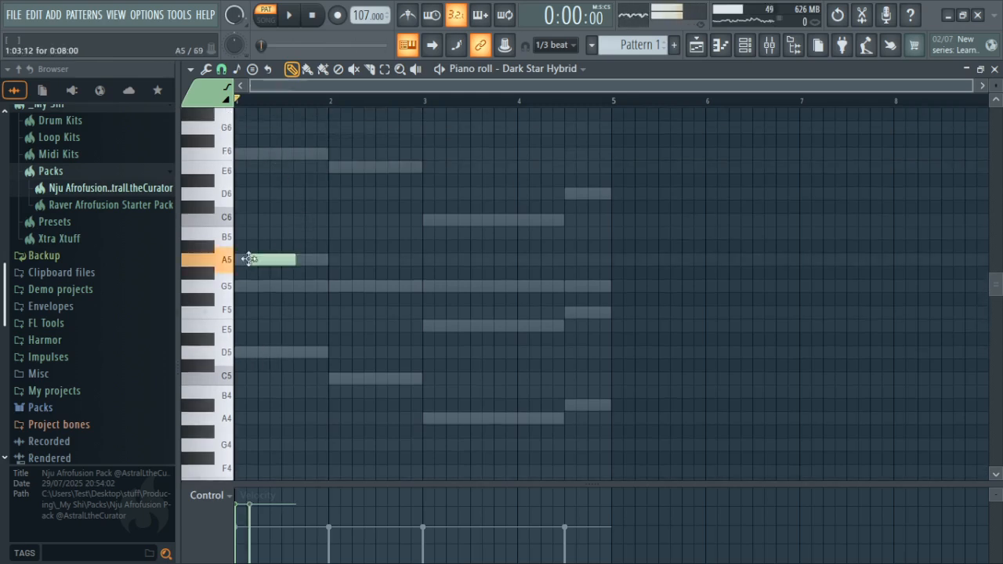
{"action": "left_click_drag", "start_coordinate": [258, 259], "coordinate": [249, 259]}
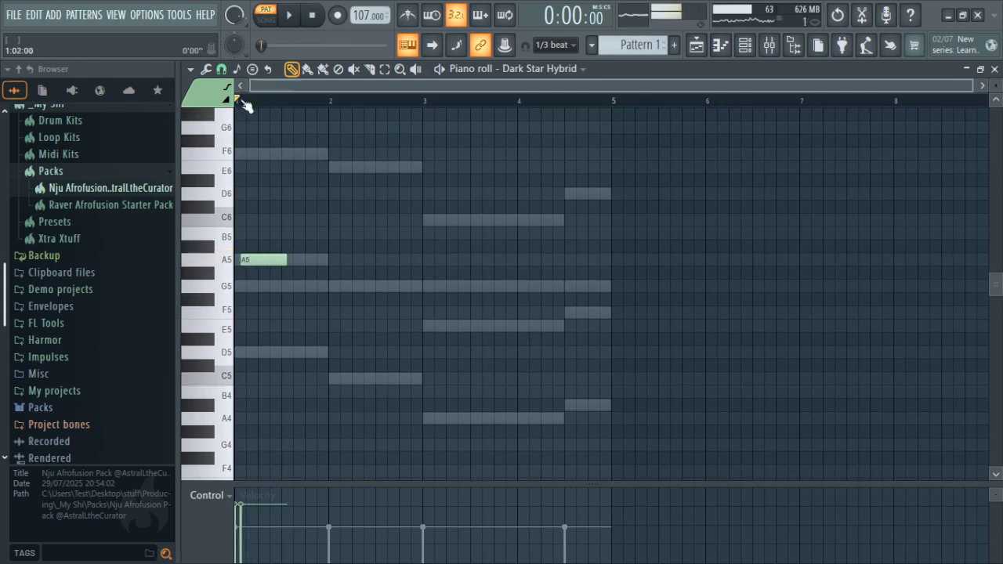
{"action": "scroll", "coordinate": [248, 100], "scroll_direction": "up", "scroll_amount": 6}
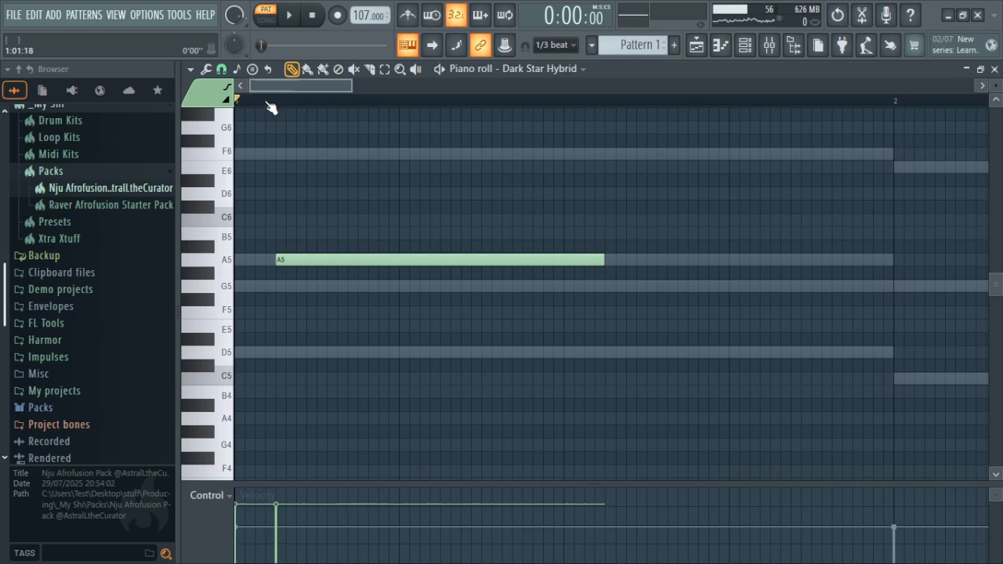
{"action": "scroll", "coordinate": [269, 104], "scroll_direction": "down", "scroll_amount": 2}
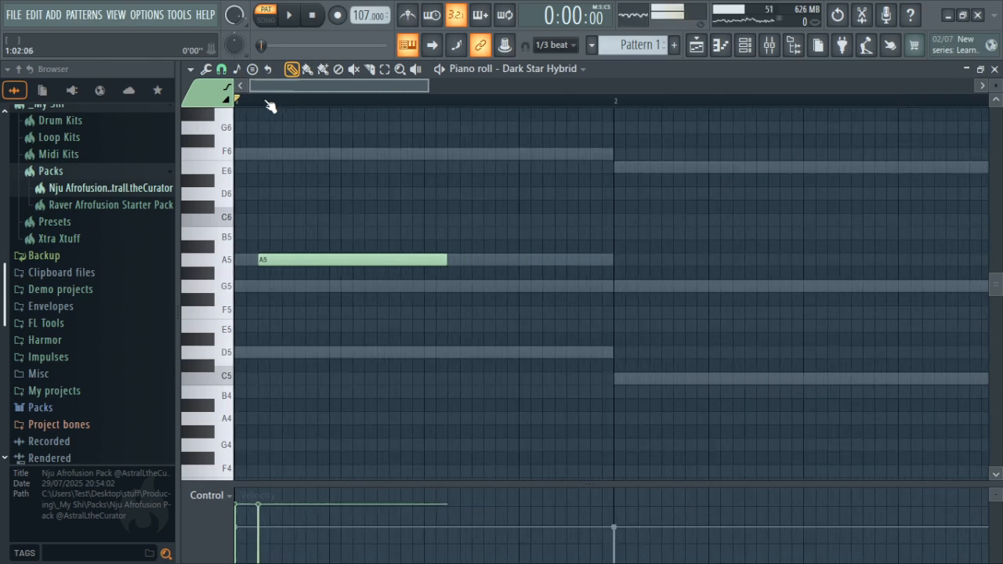
{"action": "key", "text": "space"}
{"action": "key", "text": "space"}
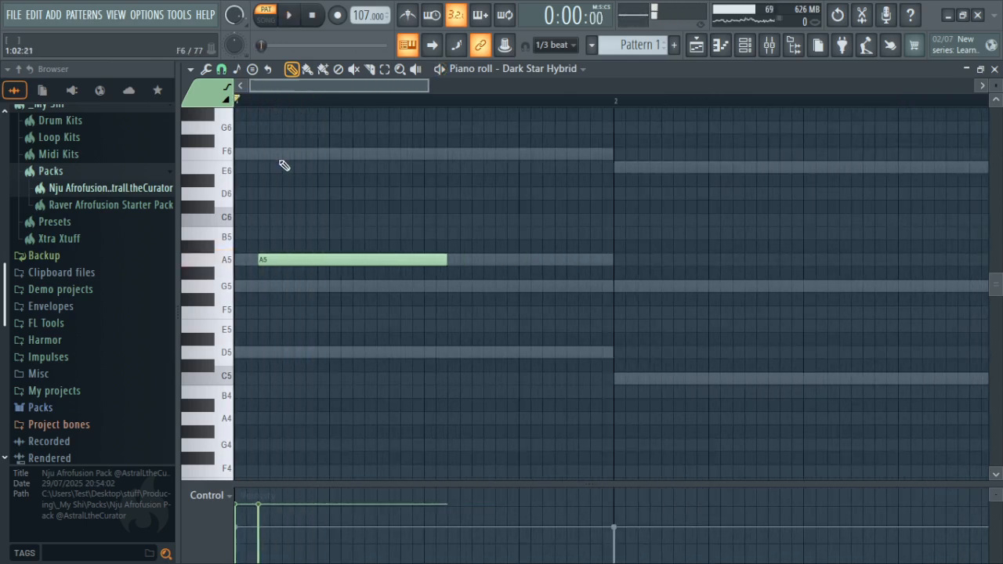
{"action": "key", "text": "ctrl+a"}
{"action": "key", "text": "ctrl+Down"}
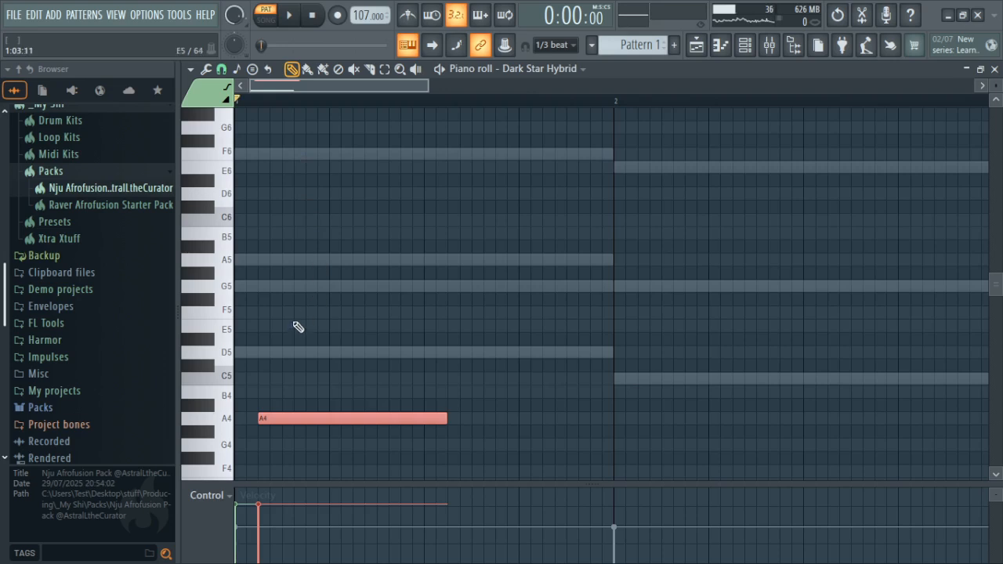
- Add a third note in bar 1 starting slightly after the A4 and raise it from F5 to A5
{"action": "left_click", "coordinate": [312, 312]}
{"action": "left_click_drag", "start_coordinate": [318, 313], "coordinate": [300, 312]}
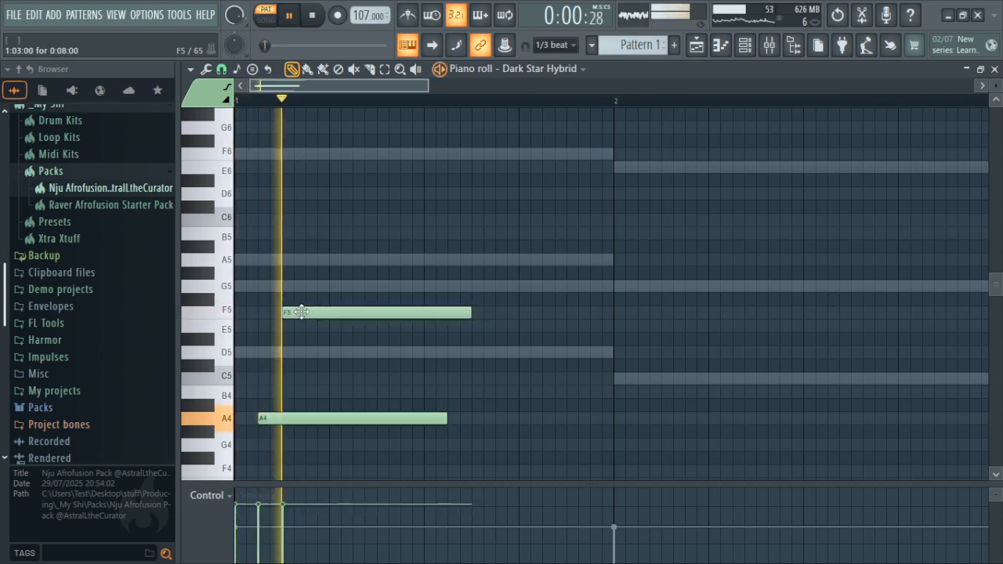
{"action": "left_click", "coordinate": [300, 313]}
{"action": "left_click_drag", "start_coordinate": [304, 312], "coordinate": [306, 260]}
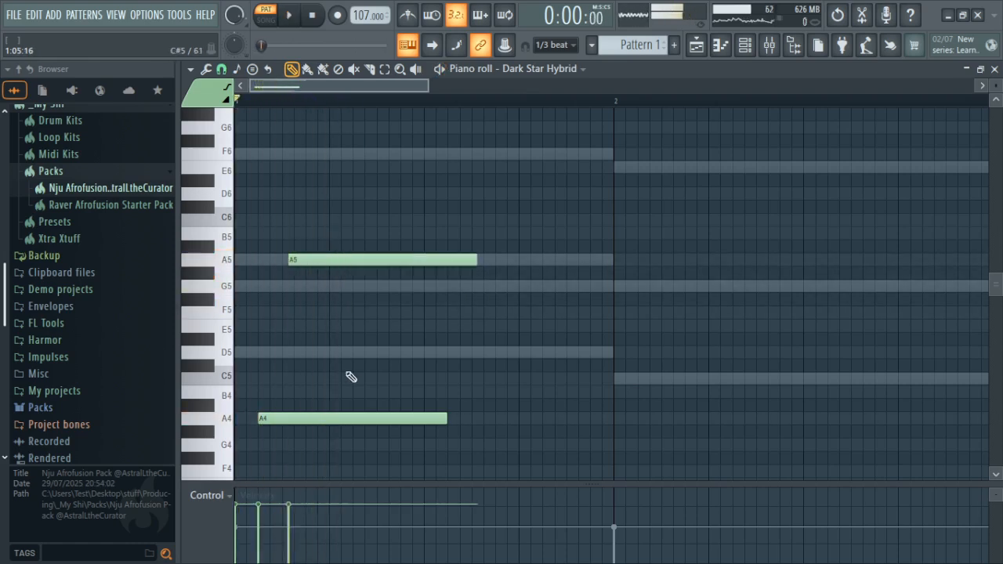
- Rework bar 1 so the D4, D5 and A5 notes end at mid-bar, with a short F5 just before that point
{"action": "scroll", "coordinate": [351, 366], "scroll_direction": "down", "scroll_amount": 3}
{"action": "scroll", "coordinate": [351, 369], "scroll_direction": "up", "scroll_amount": 3}
{"action": "mouse_move", "coordinate": [322, 262]}
{"action": "left_mouse_down"}
{"action": "mouse_move", "coordinate": [320, 189]}
{"action": "mouse_move", "coordinate": [322, 261]}
{"action": "left_mouse_up"}
{"action": "scroll", "coordinate": [342, 266], "scroll_direction": "down", "scroll_amount": 4}
{"action": "left_click_drag", "start_coordinate": [321, 306], "coordinate": [326, 241]}
{"action": "scroll", "coordinate": [326, 242], "scroll_direction": "up", "scroll_amount": 3}
{"action": "mouse_move", "coordinate": [321, 231]}
{"action": "left_mouse_down"}
{"action": "mouse_move", "coordinate": [321, 202]}
{"action": "mouse_move", "coordinate": [302, 232]}
{"action": "left_mouse_up"}
{"action": "left_click_drag", "start_coordinate": [153, 205], "coordinate": [168, 206]}
{"action": "left_click_drag", "start_coordinate": [271, 385], "coordinate": [303, 266]}
{"action": "left_click_drag", "start_coordinate": [377, 205], "coordinate": [304, 205]}
{"action": "left_click_drag", "start_coordinate": [339, 319], "coordinate": [304, 321]}
{"action": "scroll", "coordinate": [311, 338], "scroll_direction": "down", "scroll_amount": 3}
{"action": "key", "text": "space"}
{"action": "left_click_drag", "start_coordinate": [508, 166], "coordinate": [309, 197]}
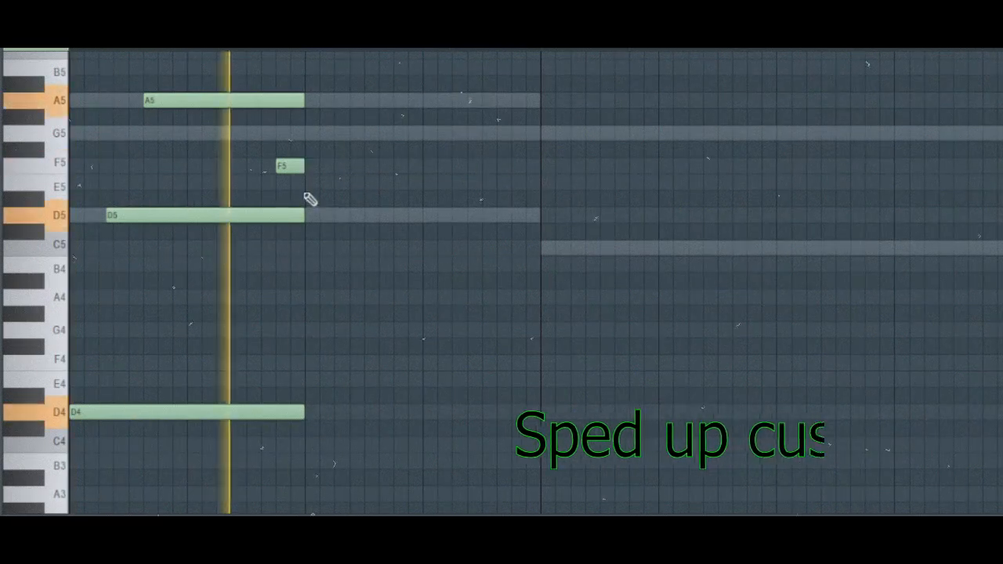
- Trim the D4, D5 and A5 notes in bar 1 so the short F5 follows right after them
{"action": "scroll", "coordinate": [316, 197], "scroll_direction": "down", "scroll_amount": 2}
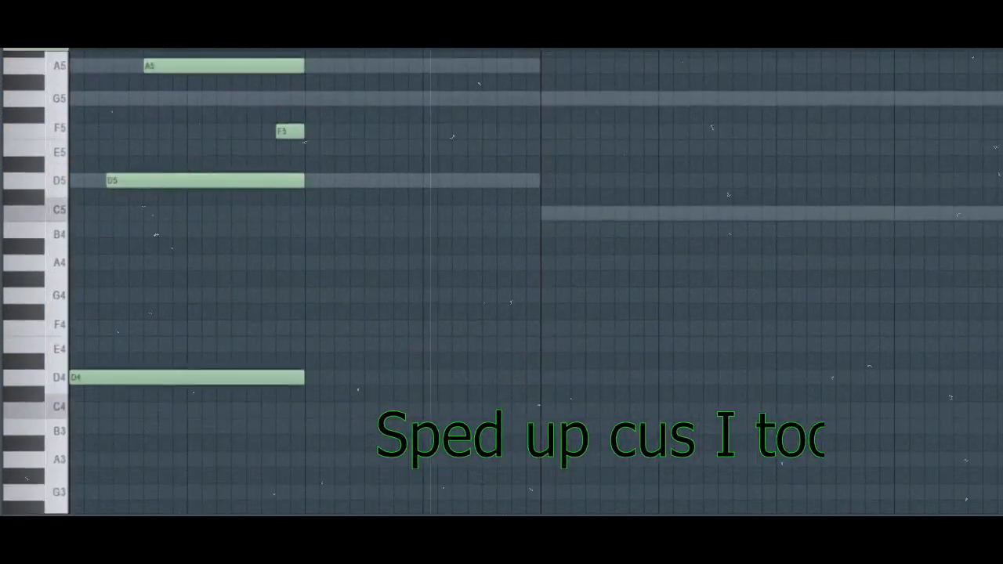
{"action": "scroll", "coordinate": [883, 183], "scroll_direction": "down", "scroll_amount": 3}
{"action": "scroll", "coordinate": [761, 97], "scroll_direction": "up", "scroll_amount": 2}
{"action": "left_click_drag", "start_coordinate": [158, 303], "coordinate": [173, 209]}
{"action": "left_click", "coordinate": [292, 362]}
{"action": "left_click_drag", "start_coordinate": [174, 210], "coordinate": [177, 146]}
{"action": "left_click_drag", "start_coordinate": [295, 362], "coordinate": [287, 301]}
{"action": "left_click_drag", "start_coordinate": [196, 212], "coordinate": [197, 260]}
{"action": "left_click_drag", "start_coordinate": [277, 143], "coordinate": [278, 209]}
{"action": "left_click_drag", "start_coordinate": [282, 300], "coordinate": [290, 301]}
{"action": "key", "text": "space"}
{"action": "key", "text": "space"}
- Build the bar 2 guitar phrase from C4, C5, G5 and a short E5, followed by A4 and C5 notes
{"action": "scroll", "coordinate": [248, 330], "scroll_direction": "down", "scroll_amount": 2}
{"action": "key", "text": "ctrl+a"}
{"action": "left_click_drag", "start_coordinate": [174, 455], "coordinate": [476, 478]}
{"action": "scroll", "coordinate": [394, 235], "scroll_direction": "down", "scroll_amount": 2}
{"action": "key", "text": "space"}
{"action": "mouse_move", "coordinate": [416, 218]}
{"action": "left_mouse_down"}
{"action": "mouse_move", "coordinate": [416, 72]}
{"action": "mouse_move", "coordinate": [416, 224]}
{"action": "left_mouse_up"}
{"action": "key", "text": "space"}
{"action": "left_click_drag", "start_coordinate": [86, 149], "coordinate": [541, 233]}
{"action": "mouse_move", "coordinate": [86, 391]}
{"action": "left_mouse_down"}
{"action": "mouse_move", "coordinate": [540, 439]}
{"action": "mouse_move", "coordinate": [502, 429]}
{"action": "left_mouse_up"}
{"action": "key", "text": "space"}
{"action": "scroll", "coordinate": [358, 287], "scroll_direction": "down", "scroll_amount": 3}
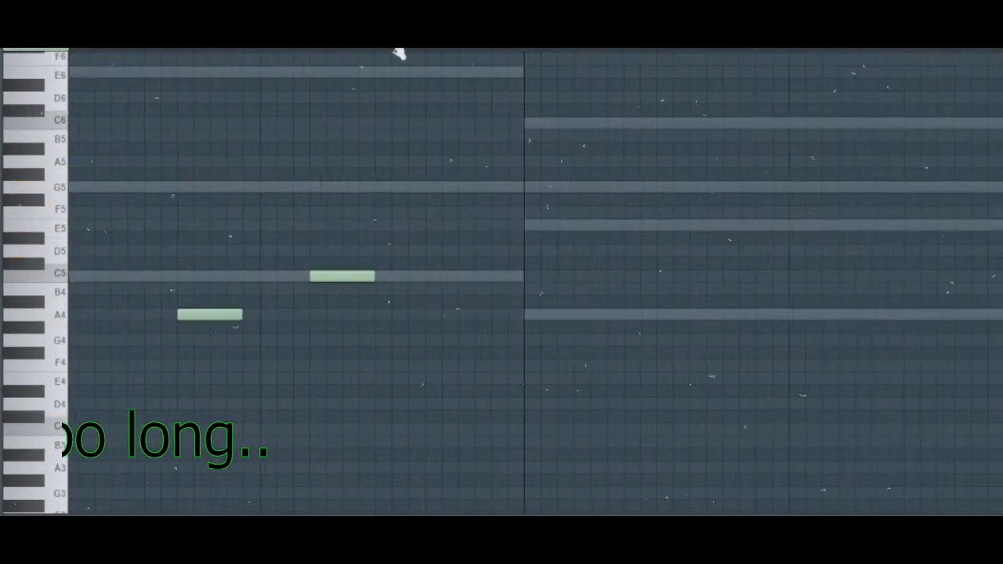
- Shorten the closing bar 2 notes and fill bars 3 and 4 with A3, A4, E5, C5 phrases and a final A#3, A#4, F5 phrase
{"action": "left_click_drag", "start_coordinate": [342, 277], "coordinate": [358, 284]}
{"action": "scroll", "coordinate": [402, 287], "scroll_direction": "down", "scroll_amount": 3}
{"action": "left_click_drag", "start_coordinate": [323, 315], "coordinate": [329, 315]}
{"action": "mouse_move", "coordinate": [375, 277]}
{"action": "left_mouse_down"}
{"action": "mouse_move", "coordinate": [364, 278]}
{"action": "mouse_move", "coordinate": [383, 282]}
{"action": "left_mouse_up"}
{"action": "key", "text": "space"}
{"action": "scroll", "coordinate": [313, 235], "scroll_direction": "down", "scroll_amount": 3}
{"action": "mouse_move", "coordinate": [207, 186]}
{"action": "left_mouse_down"}
{"action": "mouse_move", "coordinate": [222, 473]}
{"action": "mouse_move", "coordinate": [242, 475]}
{"action": "left_mouse_up"}
{"action": "left_click_drag", "start_coordinate": [212, 431], "coordinate": [329, 470]}
- Settle the final short guitar note of bar 4 on D5 and play back the four-bar melody
{"action": "left_click", "coordinate": [334, 265], "text": "ctrl"}
{"action": "key", "text": "ctrl+Up"}
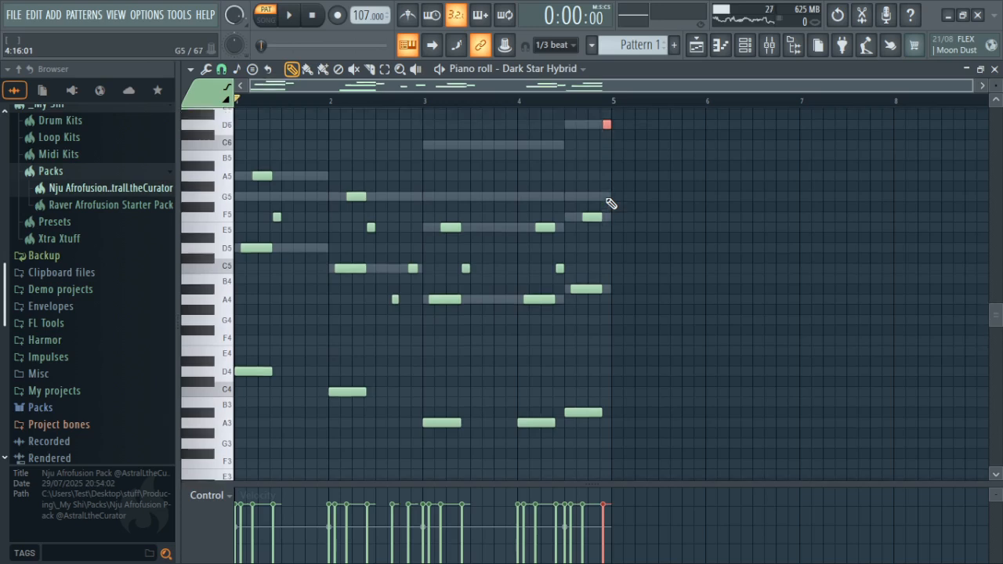
{"action": "key", "text": "ctrl+Down"}
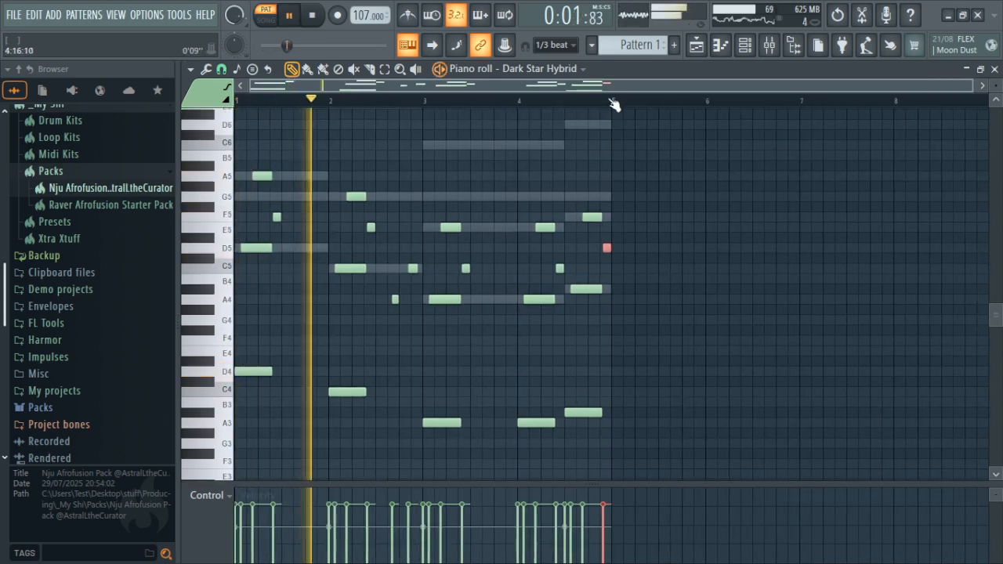
{"action": "left_click", "coordinate": [658, 198], "text": "ctrl"}
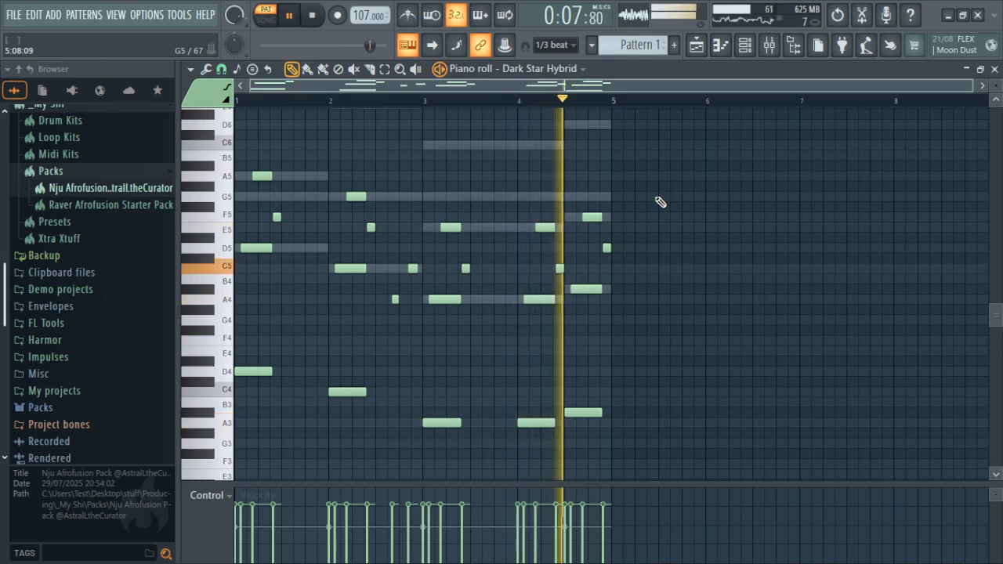
{"action": "key", "text": "space"}
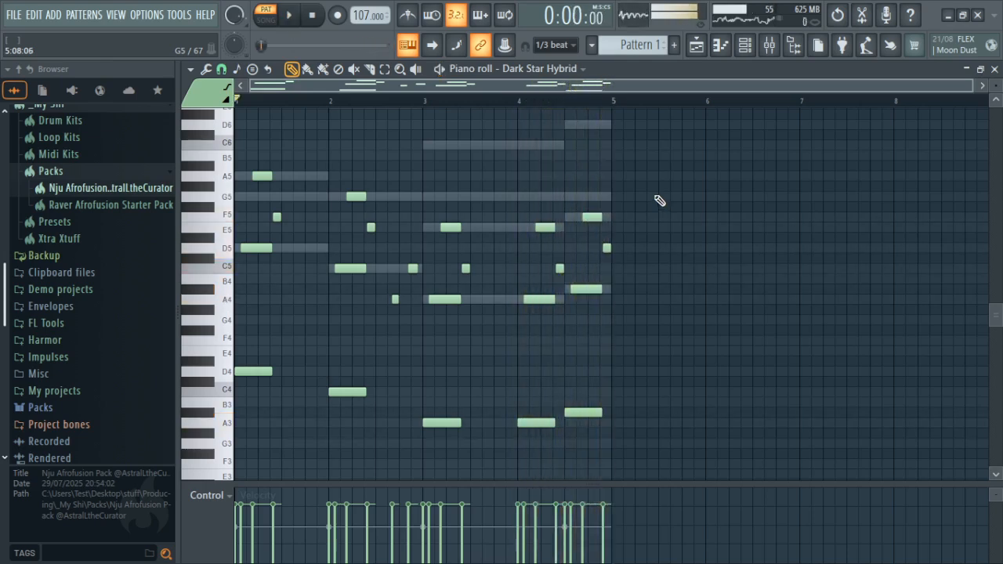
- Duplicate the four-bar guitar melody and the Warm Pad chords so both also fill bars 5 to 8
{"action": "left_click_drag", "start_coordinate": [654, 456], "coordinate": [237, 141]}
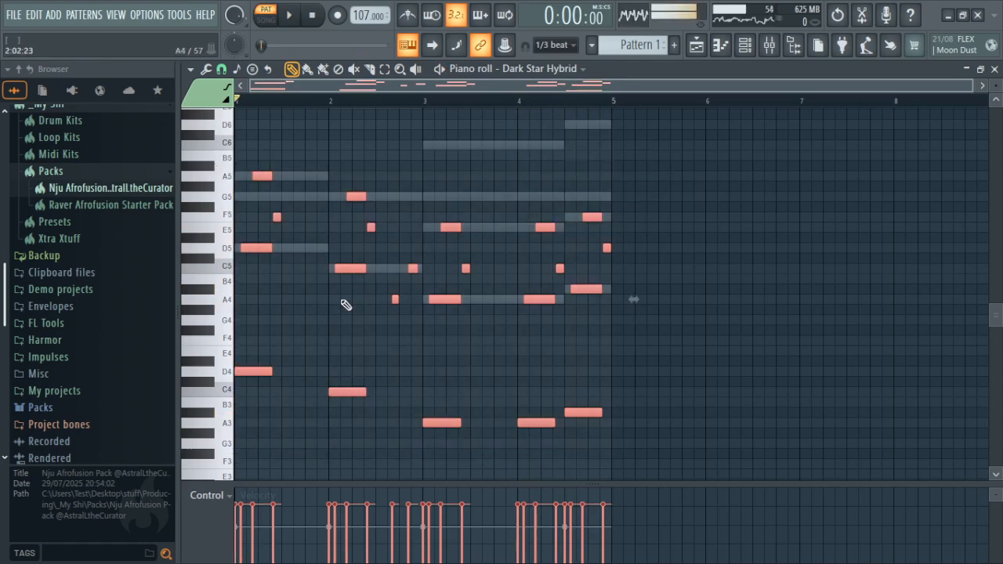
{"action": "key", "text": "ctrl+b"}
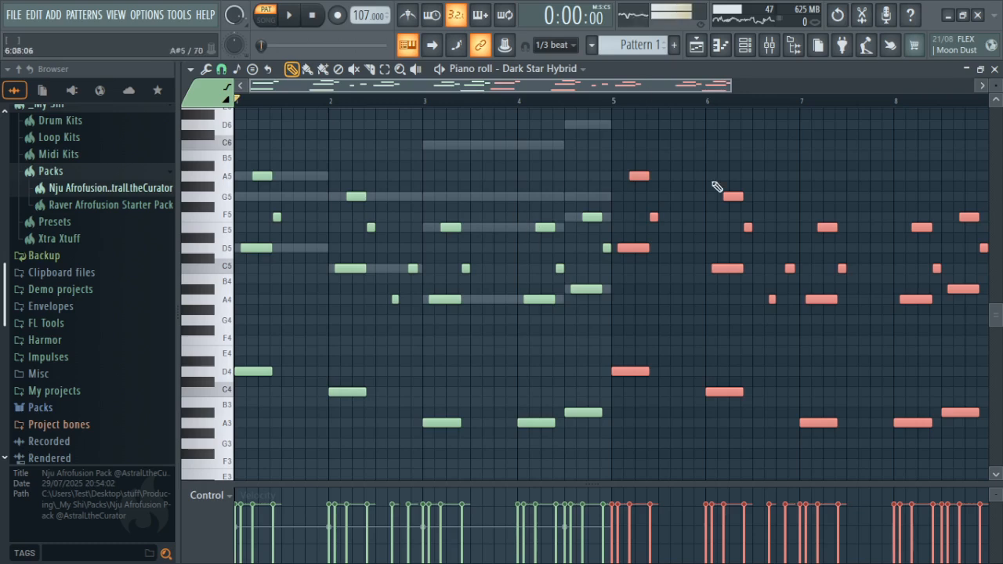
{"action": "double_click", "coordinate": [496, 194]}
{"action": "left_click_drag", "start_coordinate": [675, 416], "coordinate": [216, 66]}
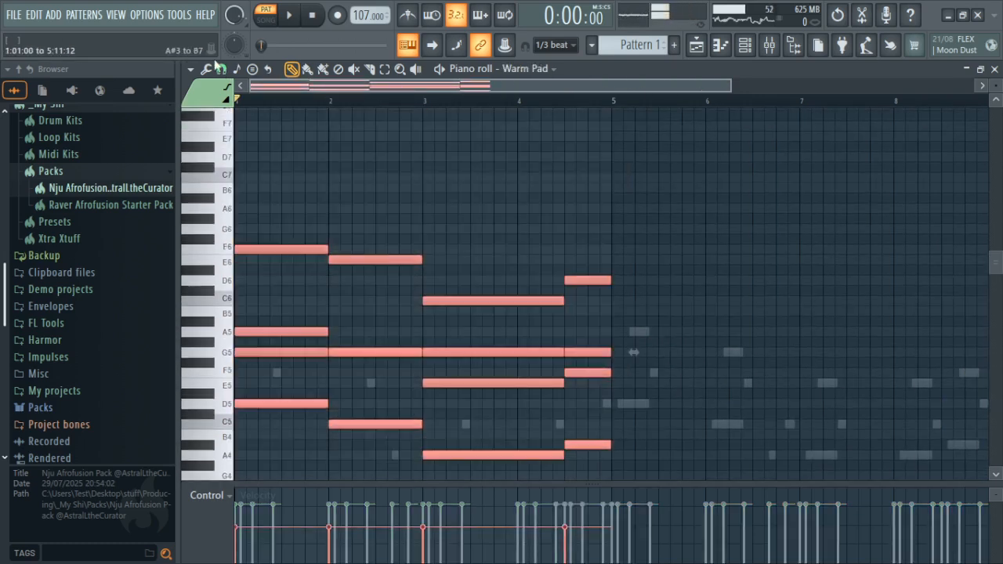
{"action": "key", "text": "ctrl+b"}
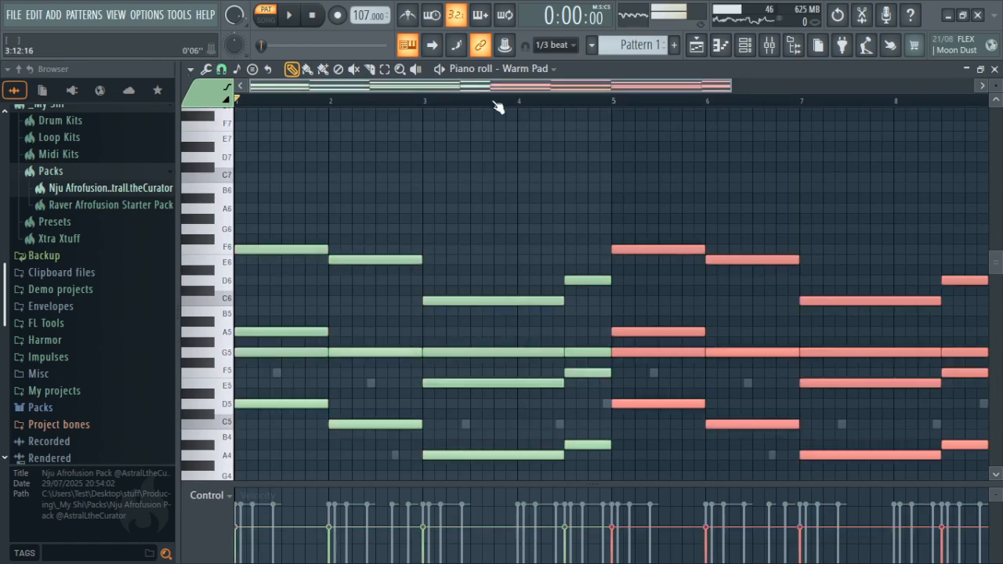
{"action": "scroll", "coordinate": [497, 106], "scroll_direction": "down", "scroll_amount": 2}
{"action": "scroll", "coordinate": [560, 152], "scroll_direction": "down", "scroll_amount": 2}
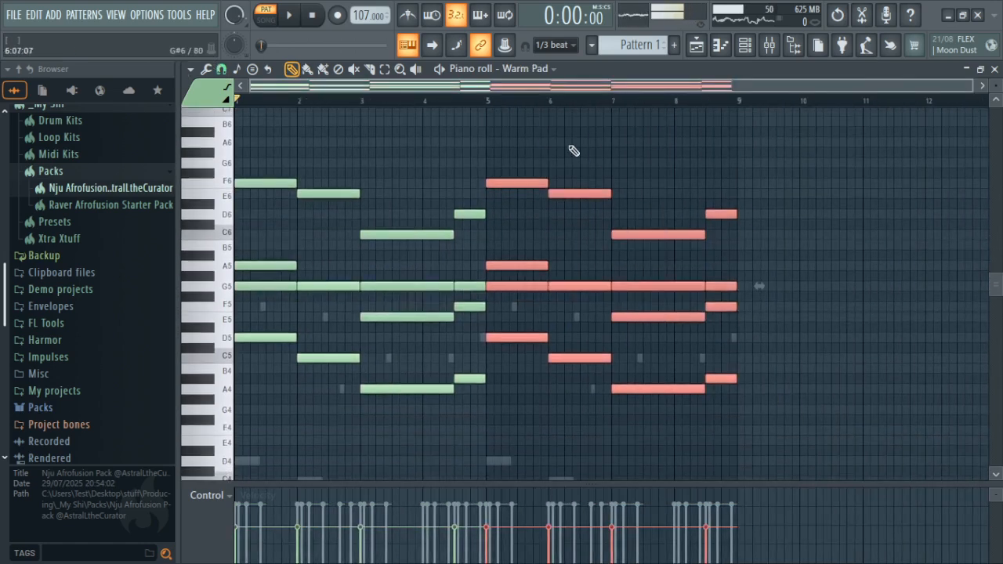
- Return to the Dark Star Hybrid piano roll and play the pattern from bar 7
{"action": "left_click", "coordinate": [546, 70]}
{"action": "left_click", "coordinate": [543, 113]}
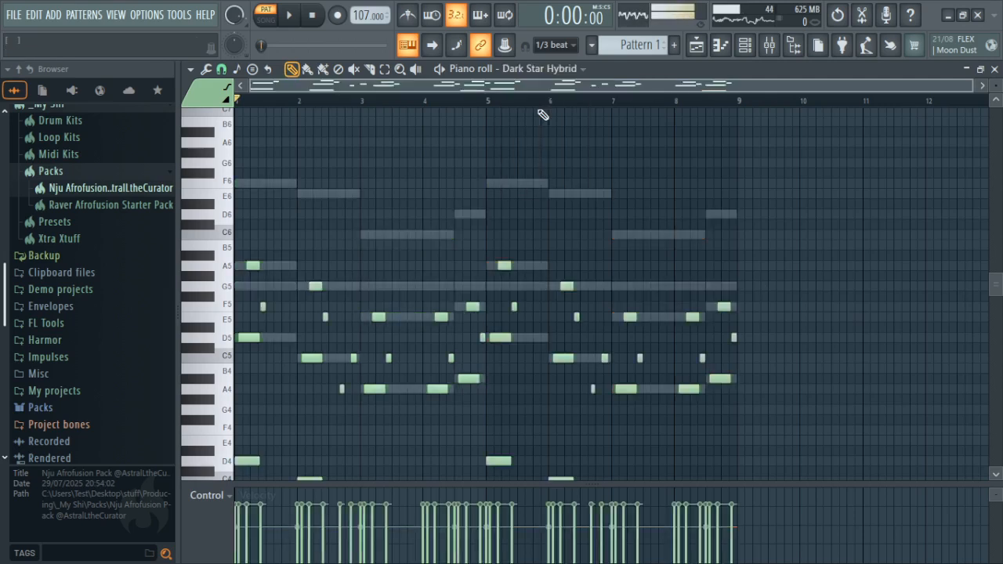
{"action": "scroll", "coordinate": [677, 227], "scroll_direction": "down", "scroll_amount": 2}
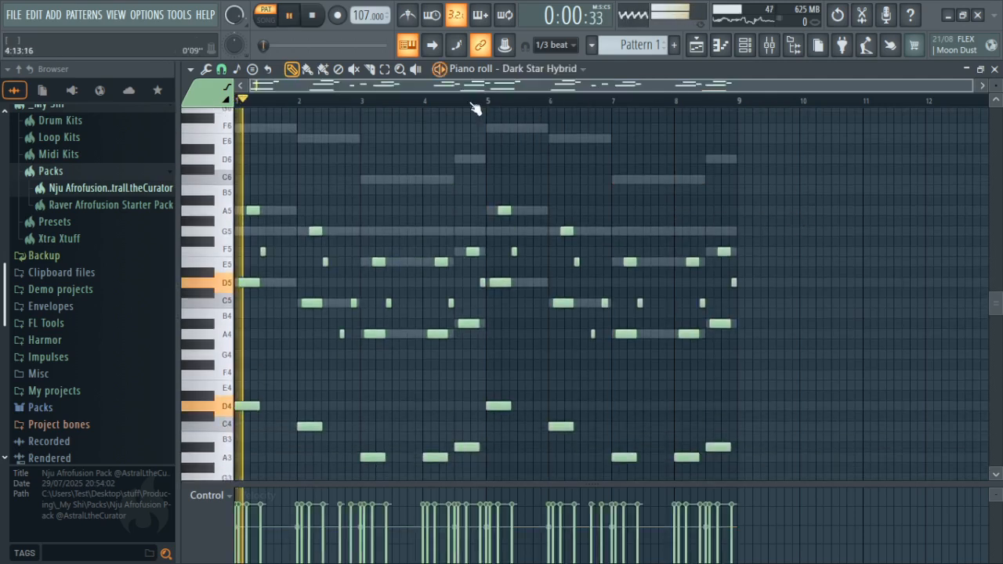
{"action": "left_click", "coordinate": [616, 101]}
{"action": "key", "text": "space"}
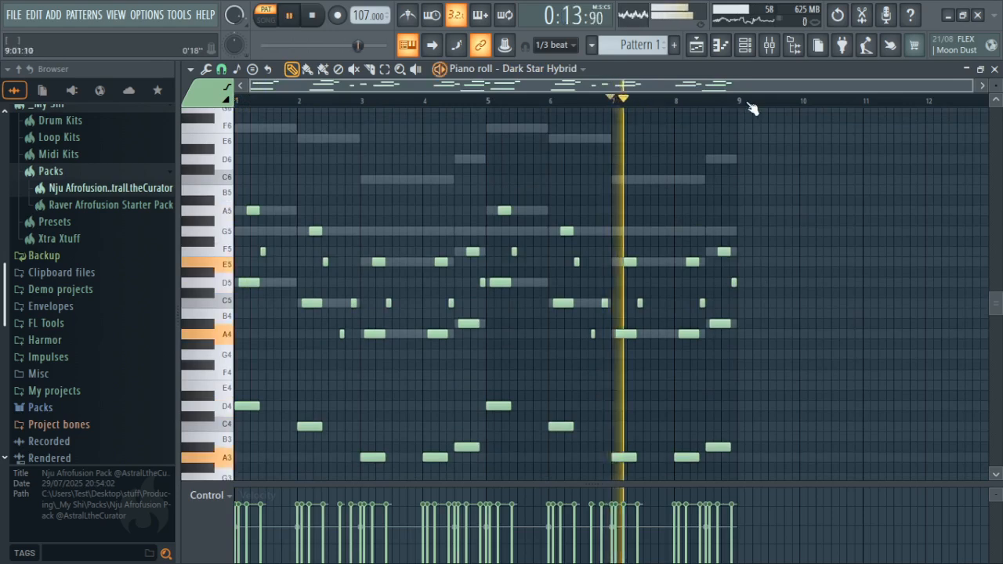
- Select the last short guitar note in bar 8 and move it up to G5
{"action": "scroll", "coordinate": [746, 180], "scroll_direction": "up", "scroll_amount": 2}
{"action": "left_click_drag", "start_coordinate": [723, 298], "coordinate": [704, 255]}
{"action": "key", "text": "ctrl+Up"}
{"action": "key", "text": "Down"}
{"action": "key", "text": "Down"}
{"action": "key", "text": "Down"}
{"action": "key", "text": "Down"}
{"action": "key", "text": "Down"}
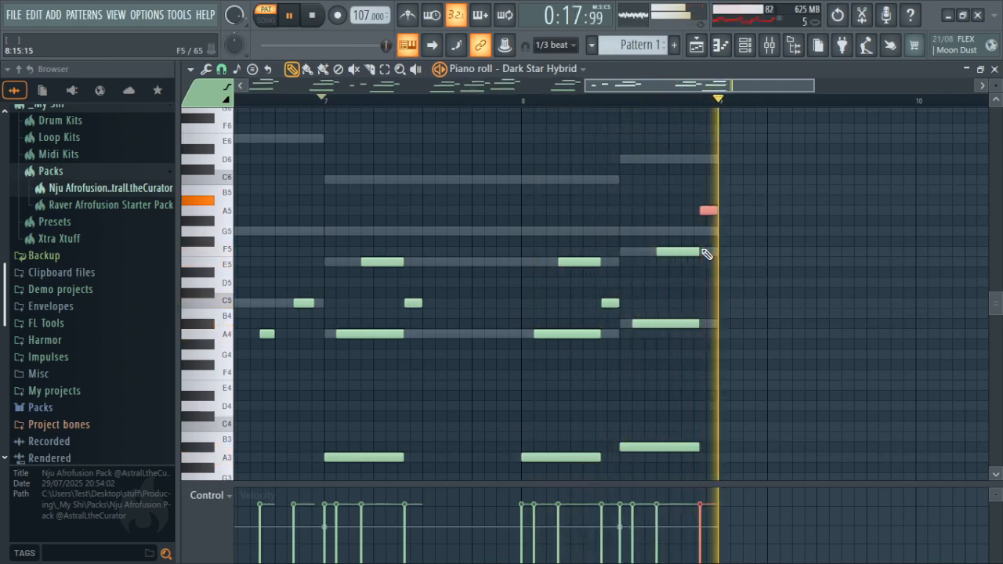
{"action": "key", "text": "Down"}
{"action": "key", "text": "Down"}
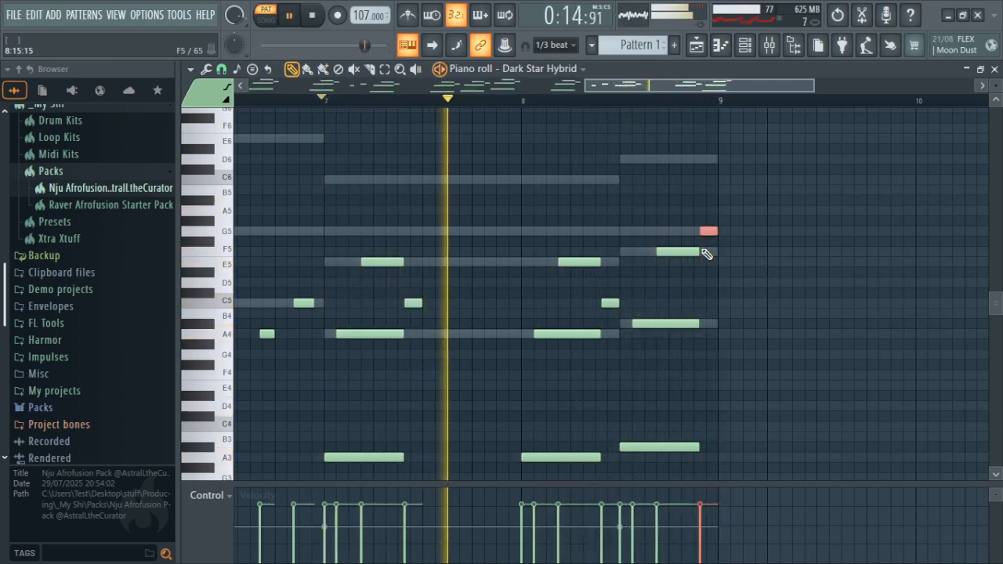
- Raise the longer F5 note near the end of bar 8 to G5 and lower the last short note to F5
{"action": "left_click", "coordinate": [678, 251]}
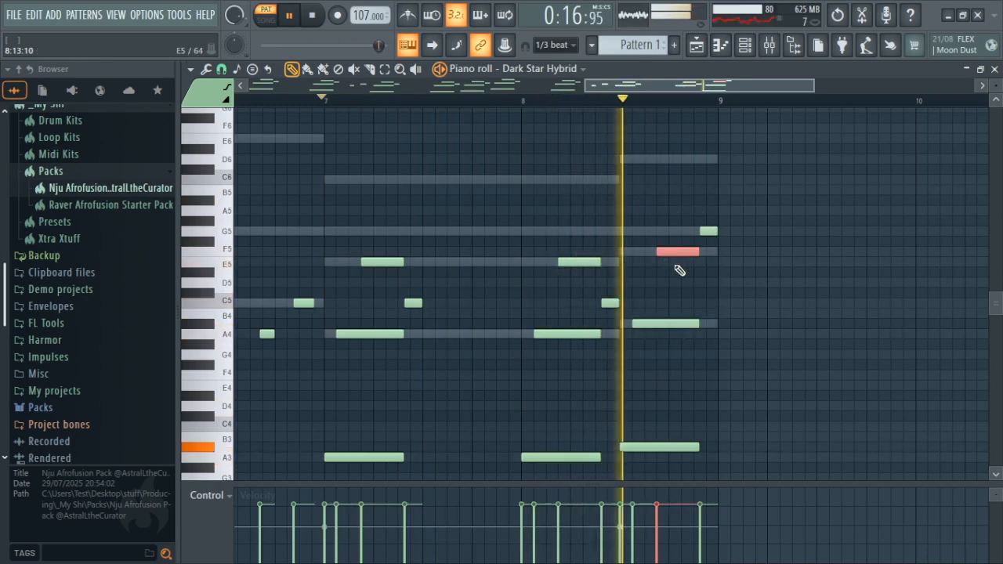
{"action": "key", "text": "Up"}
{"action": "key", "text": "Up"}
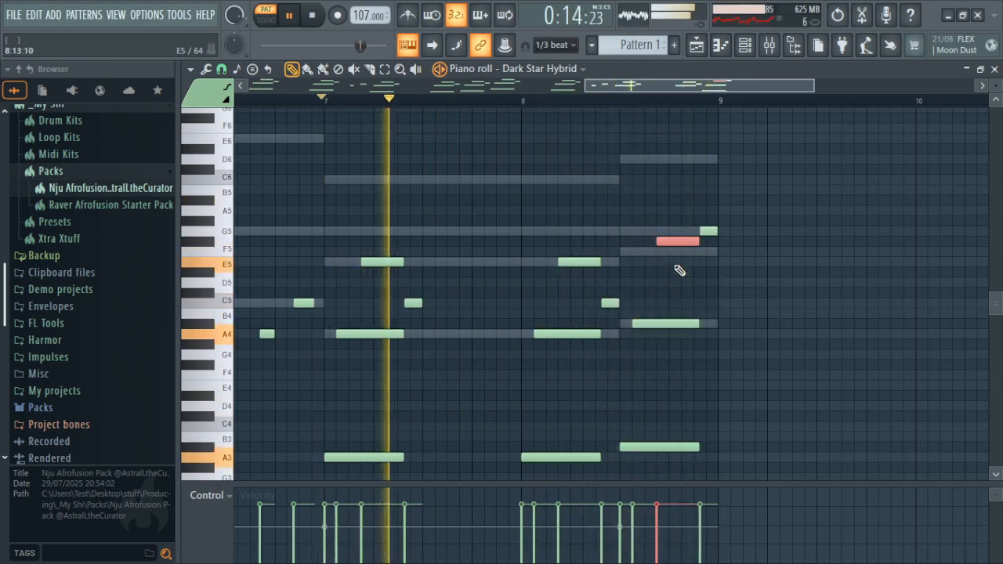
{"action": "left_click", "coordinate": [710, 231]}
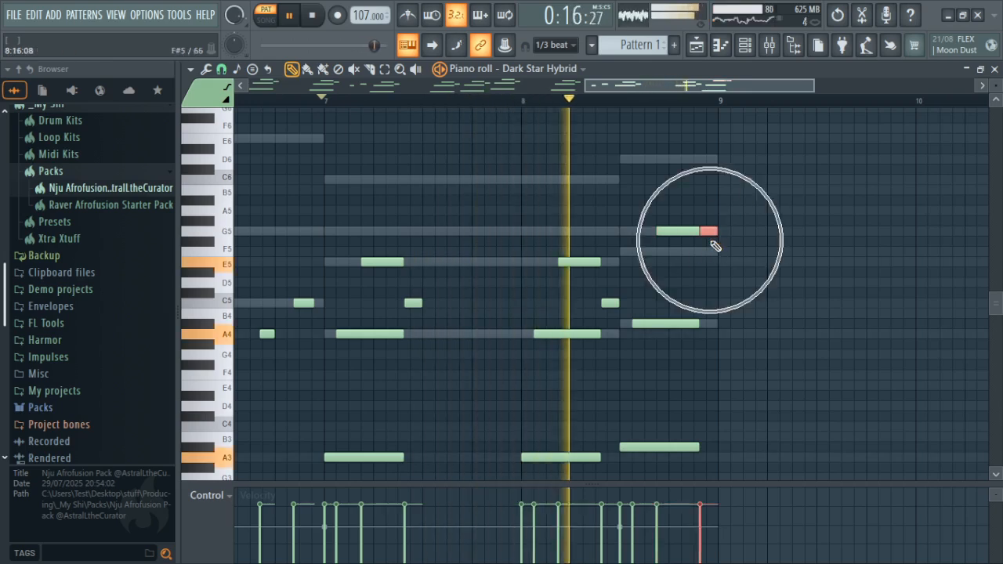
{"action": "key", "text": "Down"}
{"action": "key", "text": "Down"}
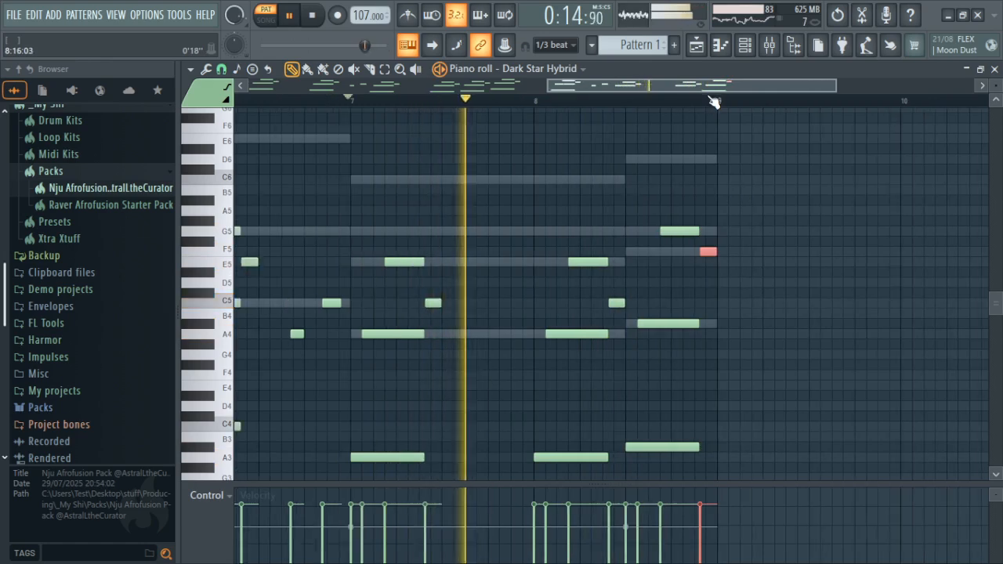
- Rename the Dark Star Hybrid channel to "guitar" in the channel rack
{"action": "scroll", "coordinate": [710, 97], "scroll_direction": "down", "scroll_amount": 3}
{"action": "left_click", "coordinate": [708, 47]}
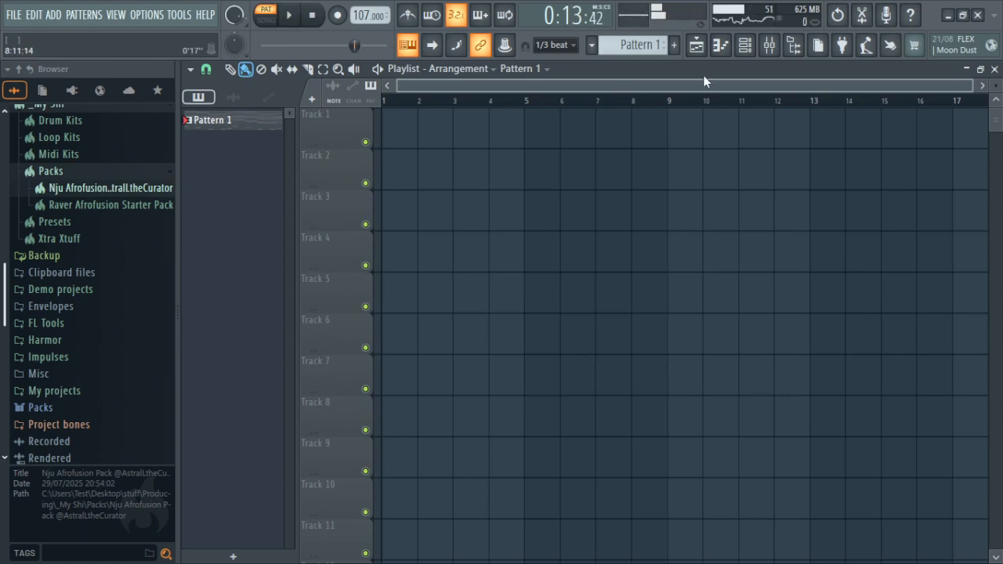
{"action": "left_click", "coordinate": [745, 47]}
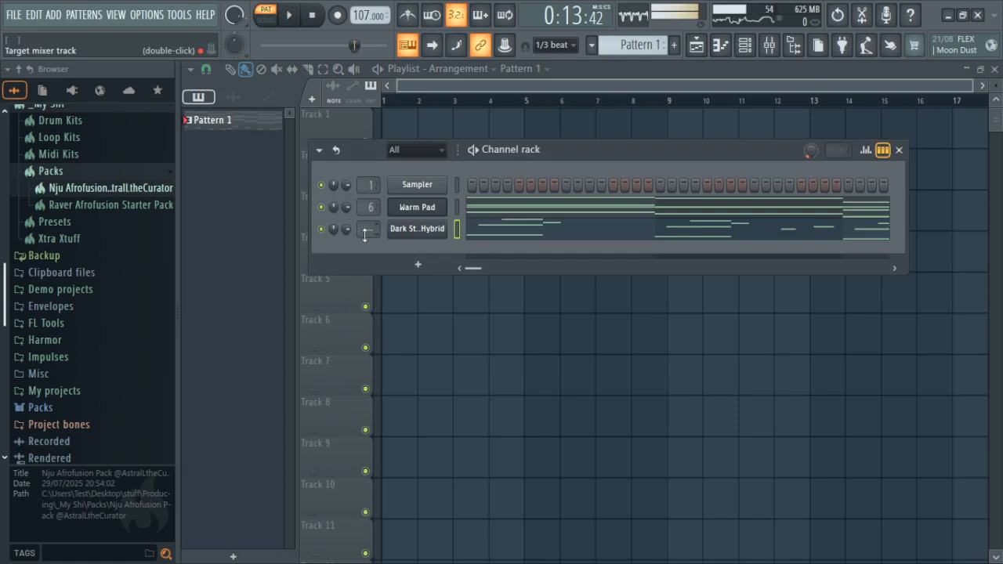
{"action": "right_click", "coordinate": [423, 237]}
{"action": "left_click", "coordinate": [502, 258]}
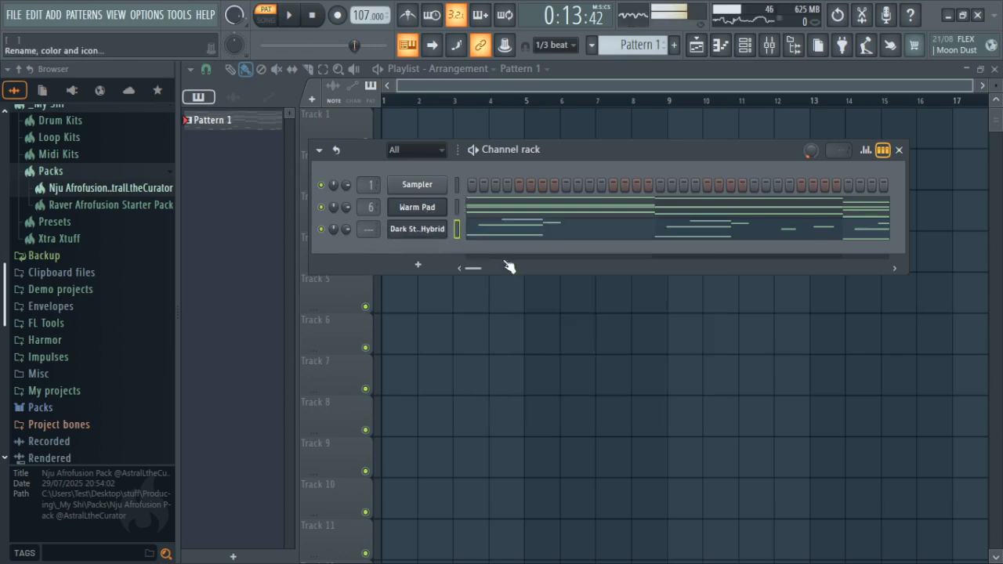
{"action": "type", "text": "guit"}
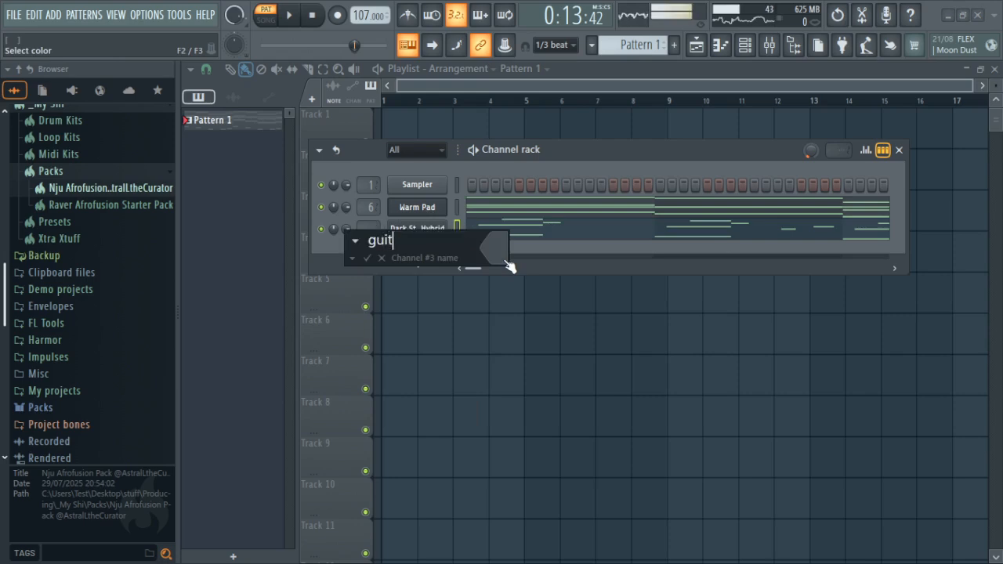
{"action": "key", "text": "Return"}
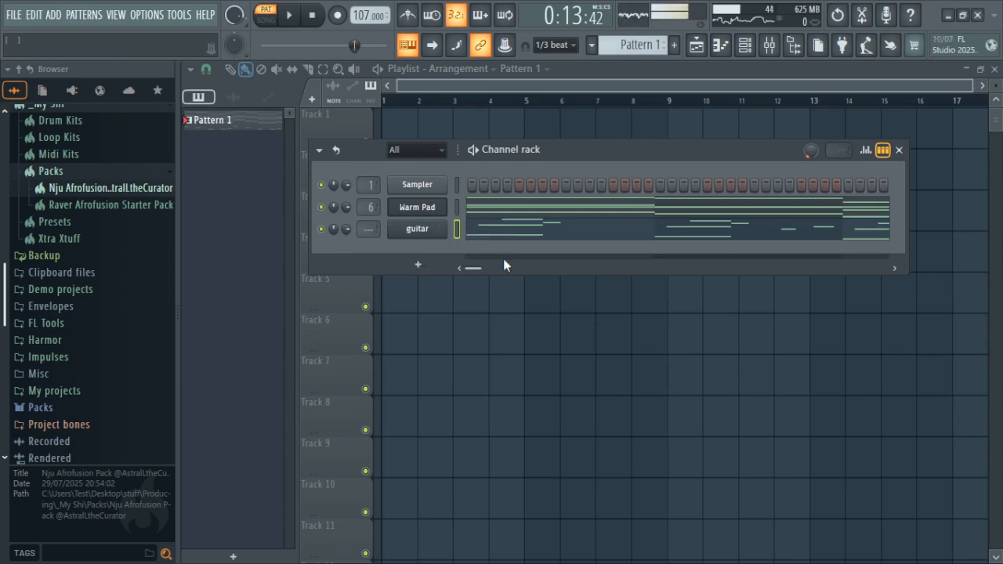
- Split Pattern 1 by channel and place the Warm Pad and guitar patterns on Tracks 1 and 2, spanning bars 1 to 8
{"action": "right_click", "coordinate": [254, 120]}
{"action": "left_click", "coordinate": [290, 358]}
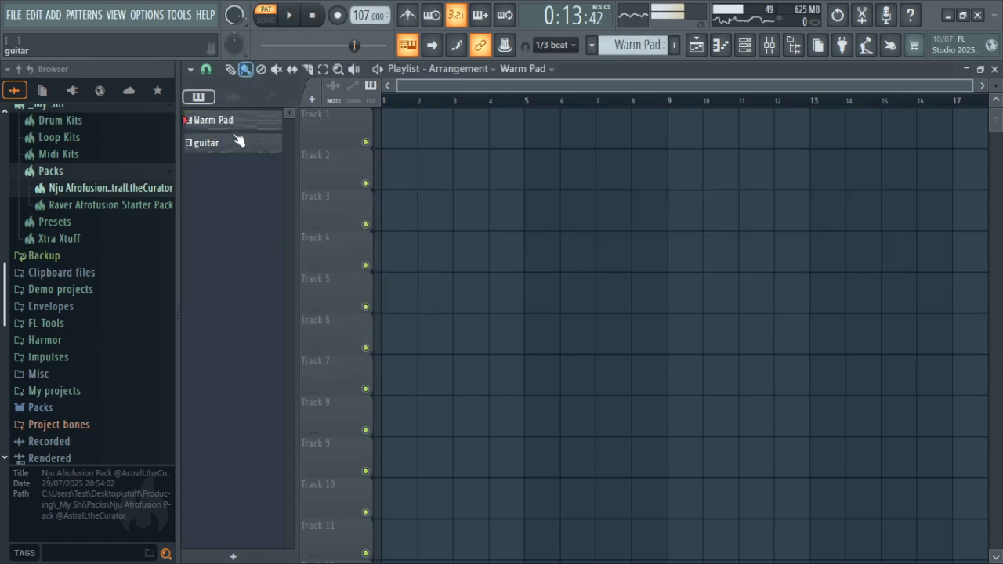
{"action": "left_click_drag", "start_coordinate": [239, 121], "coordinate": [296, 112]}
{"action": "mouse_move", "coordinate": [408, 123]}
{"action": "left_mouse_down"}
{"action": "mouse_move", "coordinate": [466, 134]}
{"action": "mouse_move", "coordinate": [423, 130]}
{"action": "left_mouse_up"}
{"action": "left_click_drag", "start_coordinate": [233, 143], "coordinate": [424, 160]}
{"action": "left_click_drag", "start_coordinate": [517, 140], "coordinate": [668, 142]}
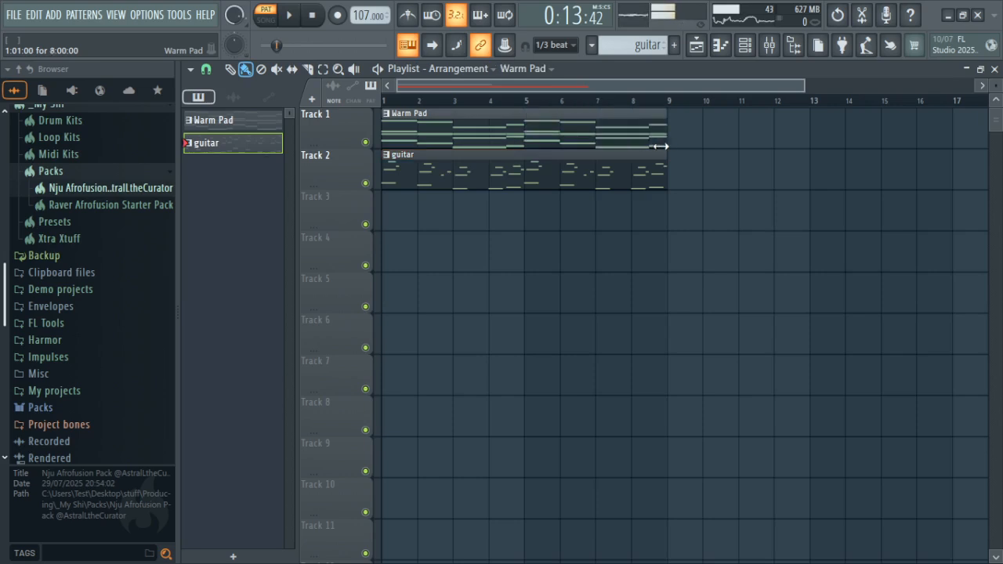
- Render and replace the Warm Pad and guitar patterns as 32-bit float WAV audio clips with insert effects enabled
{"action": "left_click", "coordinate": [249, 127]}
{"action": "right_click", "coordinate": [247, 147]}
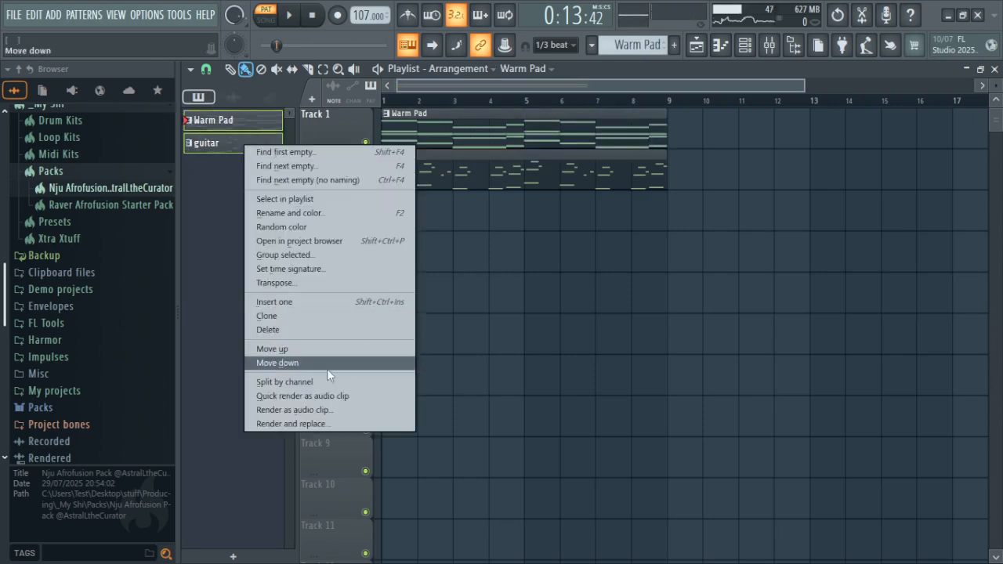
{"action": "left_click", "coordinate": [315, 422]}
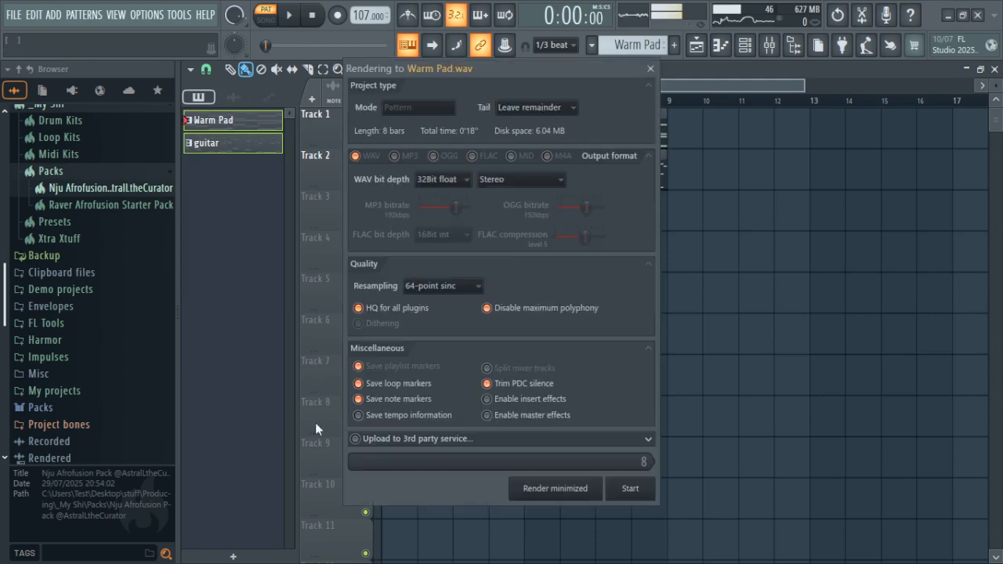
{"action": "left_click", "coordinate": [545, 401]}
{"action": "left_click", "coordinate": [641, 486]}
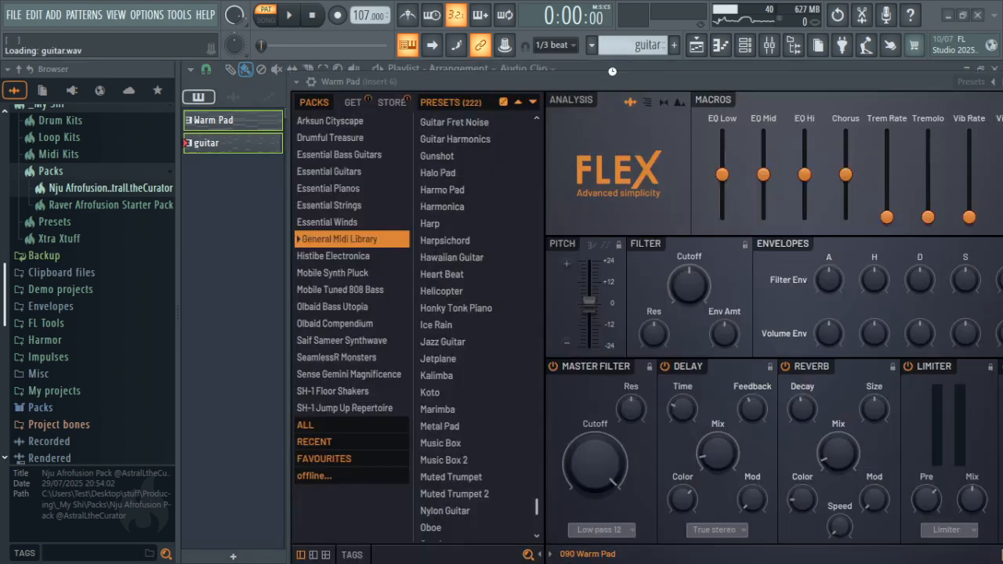
- Slice off the tails of both rendered audio clips at bar 9 and switch playback to song mode
{"action": "key", "text": "c"}
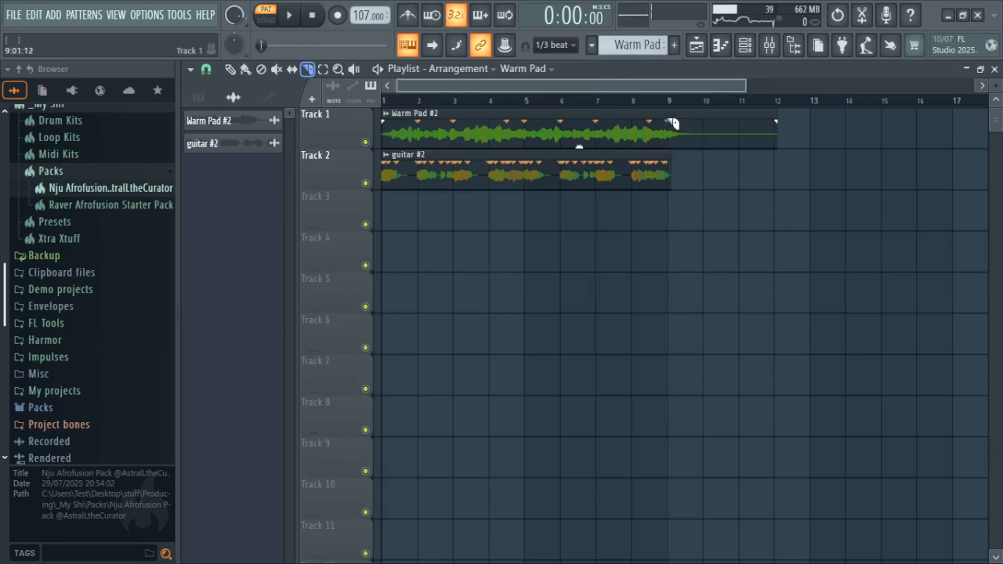
{"action": "left_click_drag", "start_coordinate": [673, 166], "coordinate": [672, 194]}
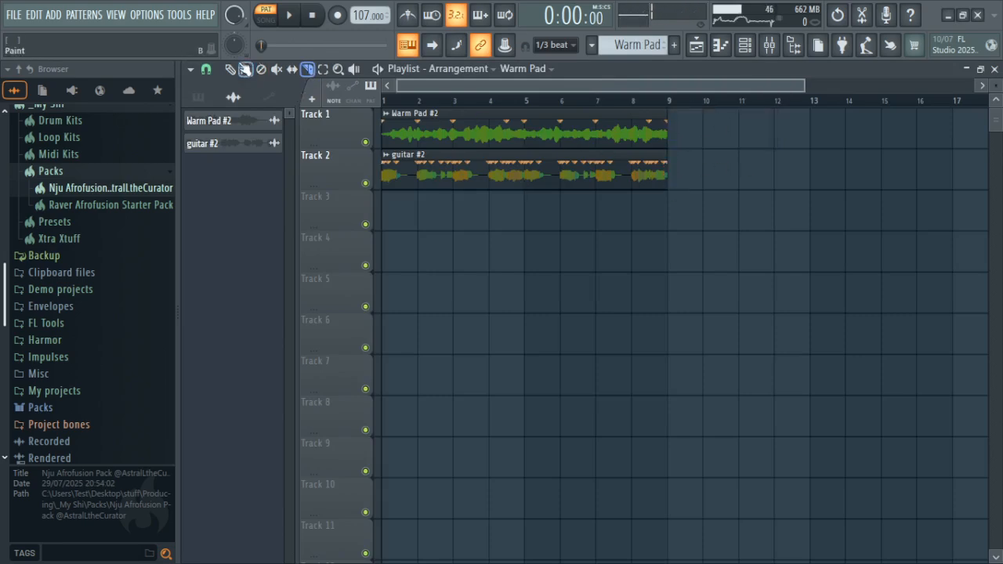
{"action": "key", "text": "l"}
- Play the song with the guitar on Track 2 muted and unmuted to compare the mix
{"action": "key", "text": "space"}
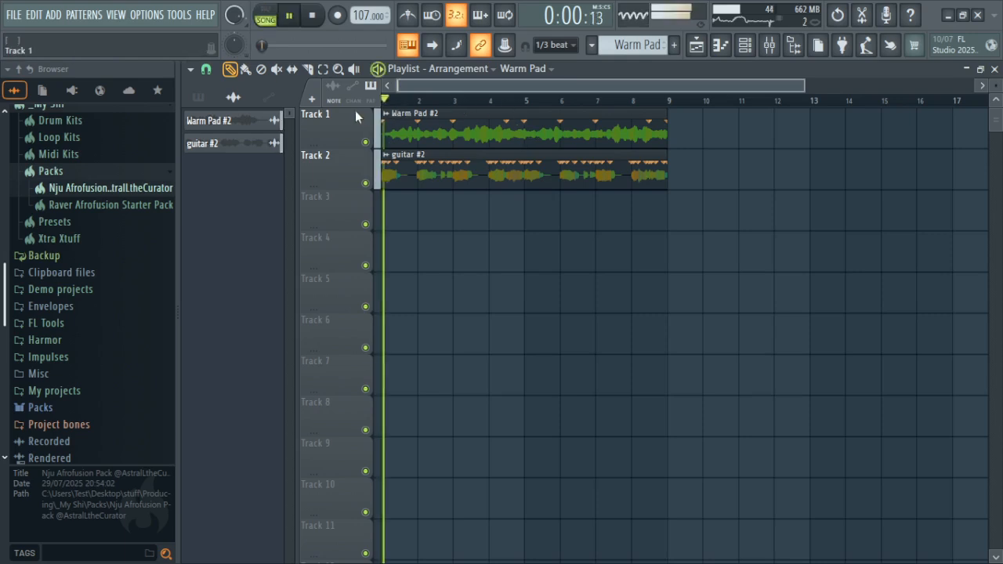
{"action": "key", "text": "space"}
{"action": "left_click", "coordinate": [366, 184]}
{"action": "key", "text": "space"}
{"action": "key", "text": "space"}
{"action": "left_click", "coordinate": [366, 184]}
{"action": "key", "text": "space"}
{"action": "key", "text": "space"}
- Route the guitar #2 audio clip to mixer Insert 7 and load Fruity Flangus in its first effect slot
{"action": "double_click", "coordinate": [411, 176]}
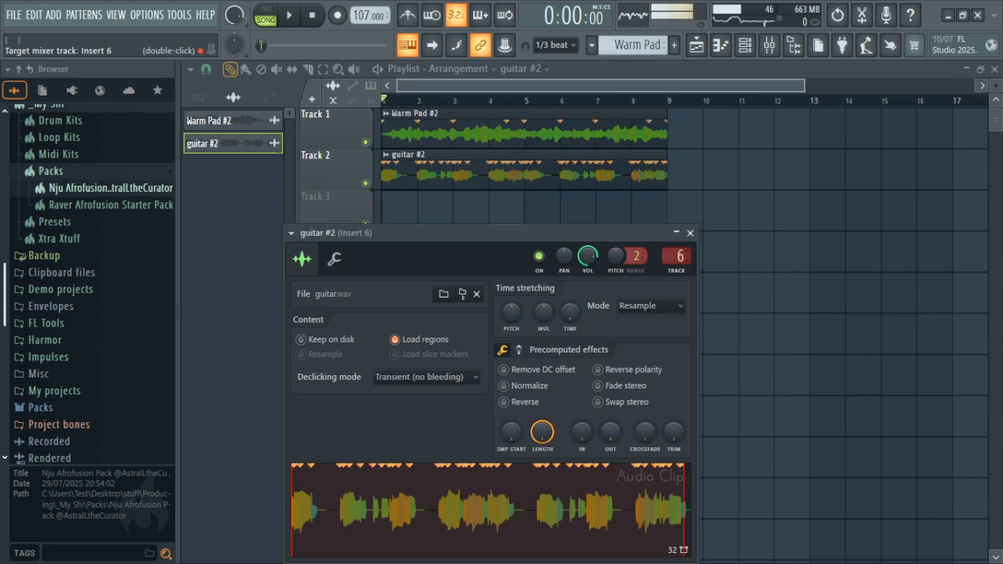
{"action": "double_click", "coordinate": [677, 256]}
{"action": "left_click", "coordinate": [904, 111]}
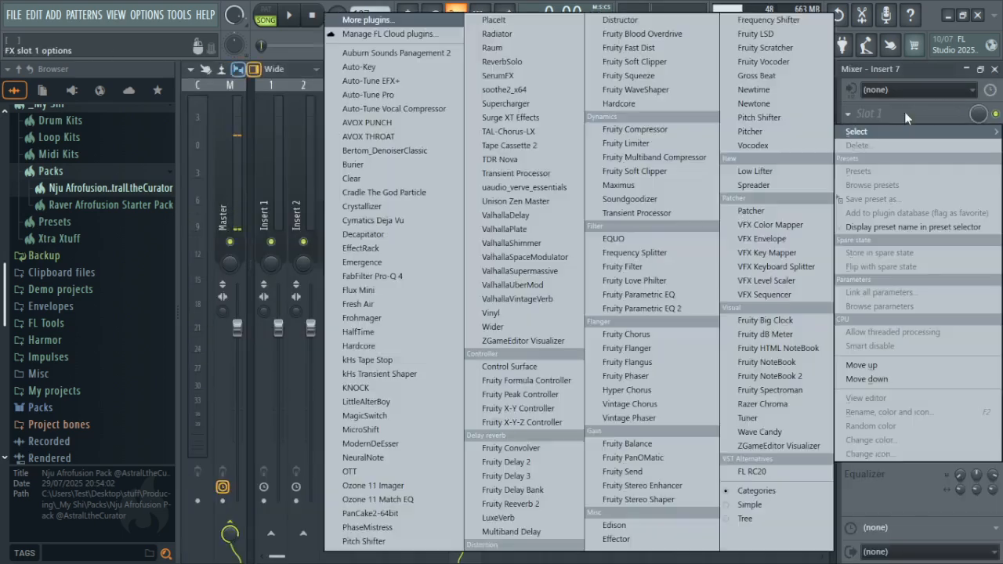
{"action": "left_click", "coordinate": [662, 362]}
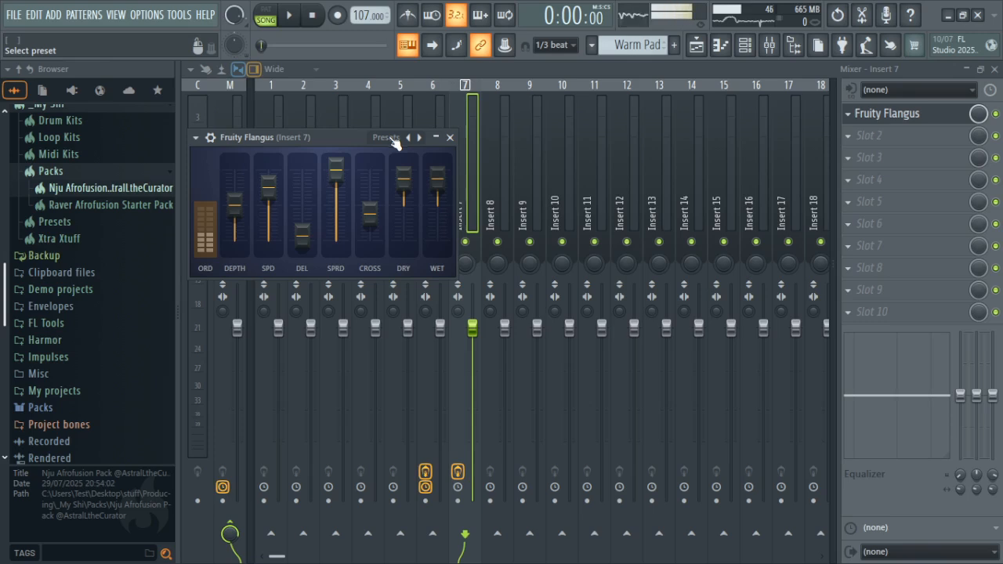
- Audition other Fruity Flangus presets on Insert 7 during playback and return to the original settings
{"action": "key", "text": "space"}
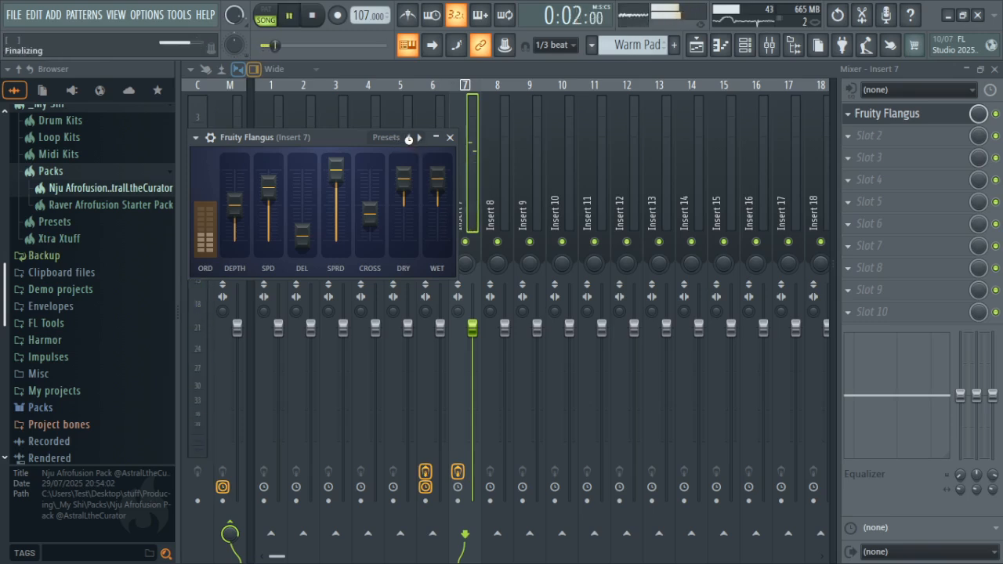
{"action": "left_click", "coordinate": [408, 138]}
{"action": "left_click", "coordinate": [408, 138]}
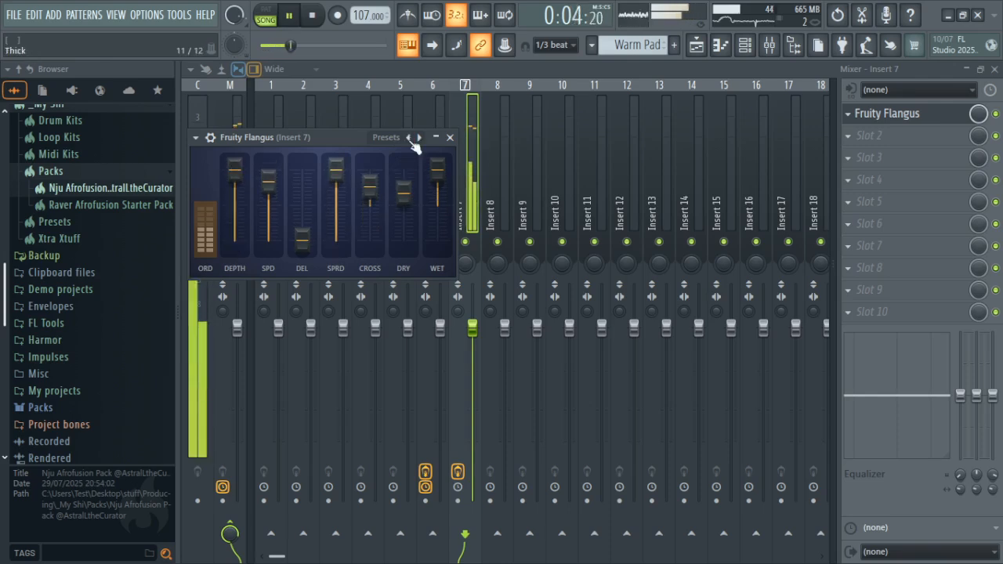
{"action": "left_click", "coordinate": [408, 138]}
{"action": "left_click", "coordinate": [409, 138]}
{"action": "left_click", "coordinate": [408, 138]}
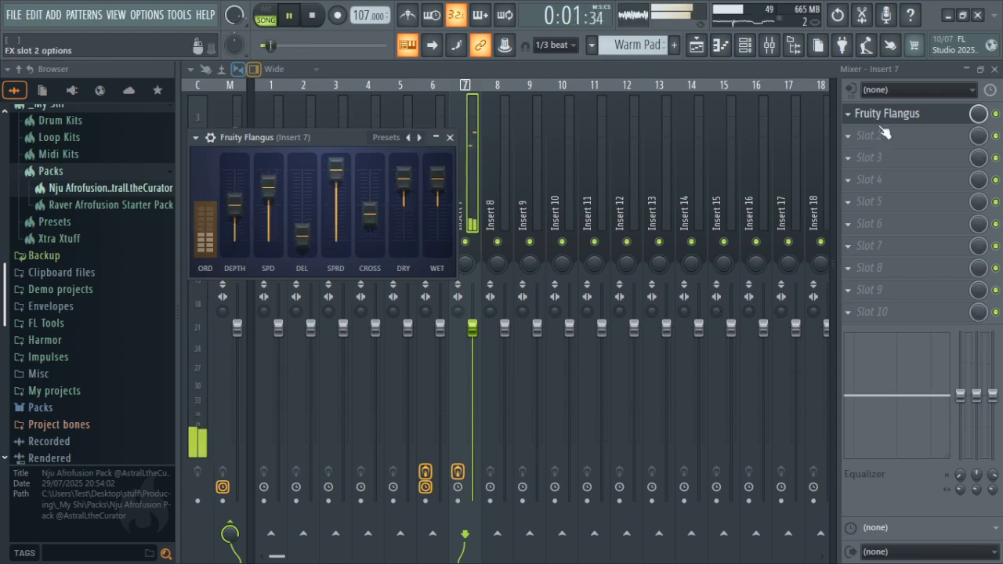
{"action": "key", "text": "space"}
- Lower the Fruity Flangus mix level on Insert 7 and cut the track equalizer's 90 Hz low band to -18.0
{"action": "left_click_drag", "start_coordinate": [979, 114], "coordinate": [979, 138]}
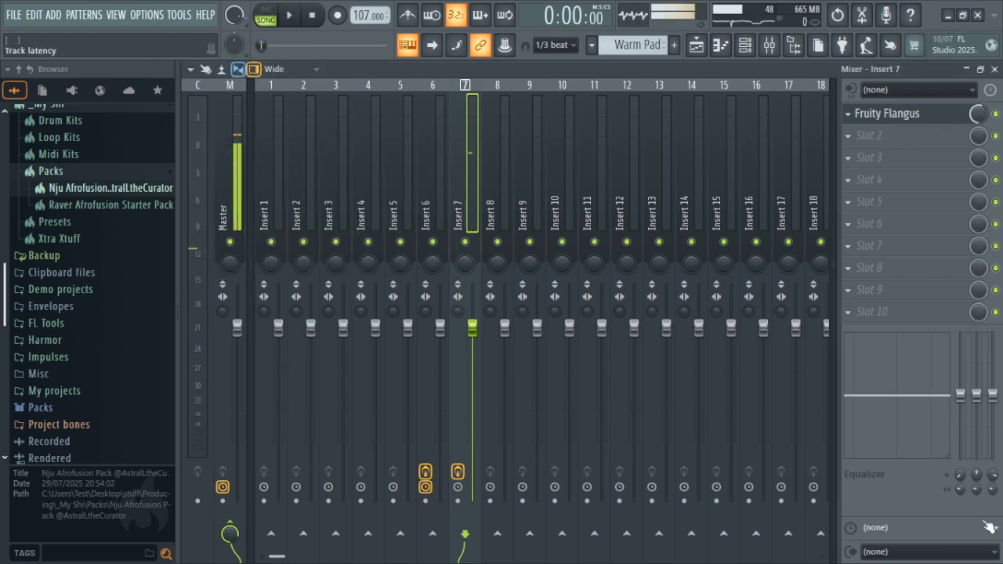
{"action": "left_click_drag", "start_coordinate": [964, 396], "coordinate": [963, 460]}
{"action": "key", "text": "space"}
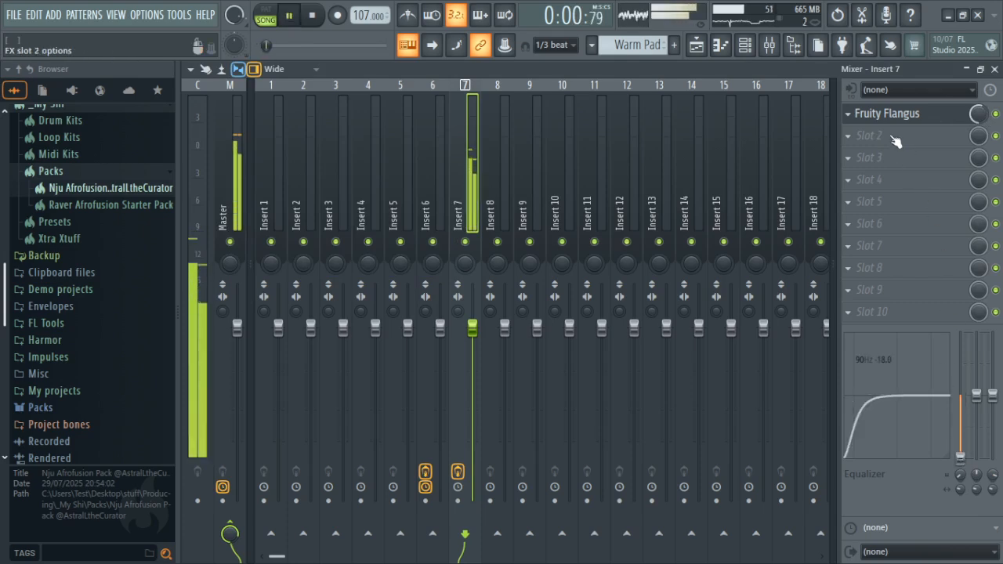
- Load Fruity Parametric EQ 2 in slot 2 of Insert 7 and cut the lows with band 1 and the highs with band 7 to -18 dB
{"action": "left_click", "coordinate": [894, 140]}
{"action": "left_click", "coordinate": [645, 353]}
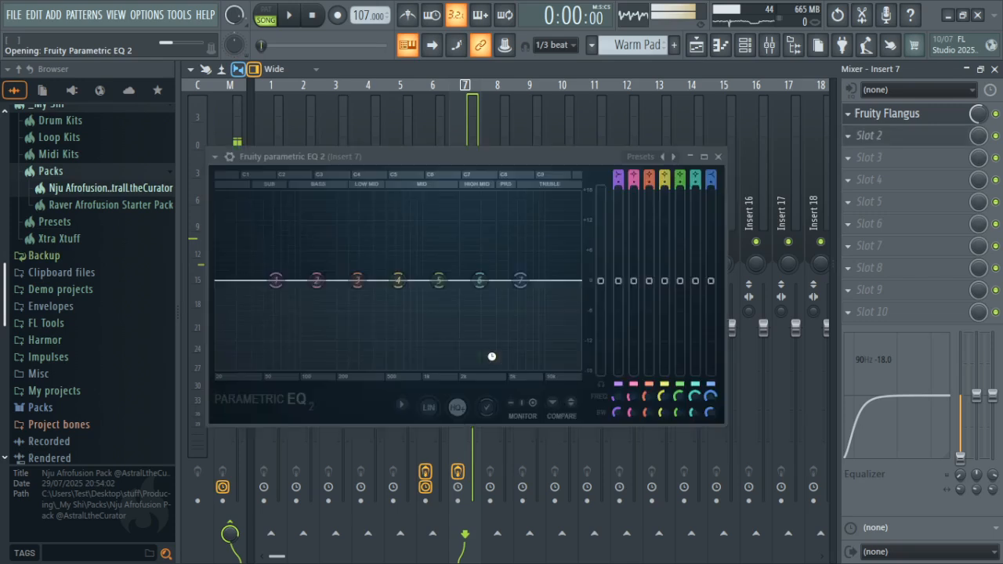
{"action": "left_click_drag", "start_coordinate": [276, 280], "coordinate": [328, 369]}
{"action": "left_click_drag", "start_coordinate": [521, 281], "coordinate": [508, 378]}
{"action": "key", "text": "space"}
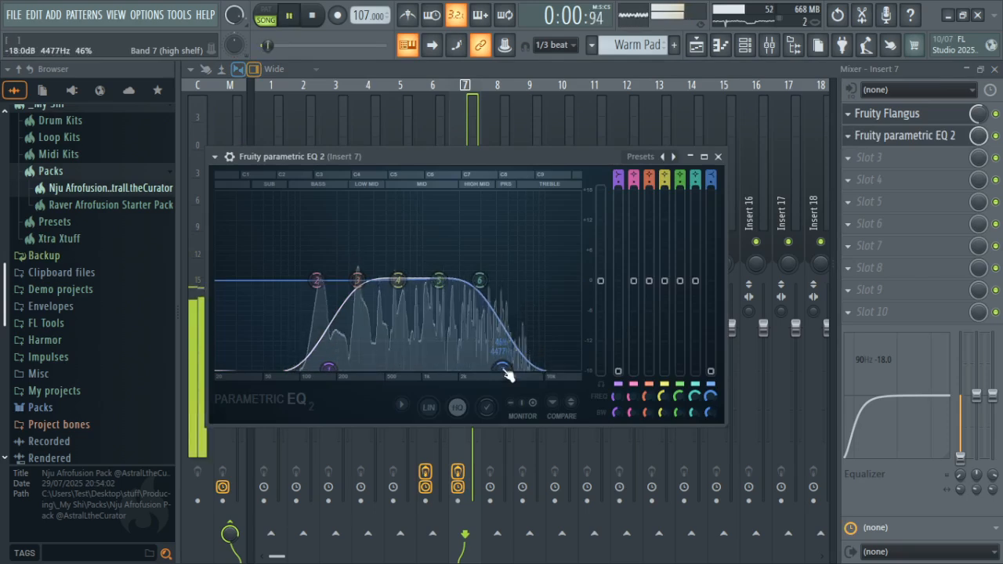
{"action": "scroll", "coordinate": [508, 377], "scroll_direction": "down", "scroll_amount": 5}
{"action": "left_click_drag", "start_coordinate": [504, 370], "coordinate": [522, 371]}
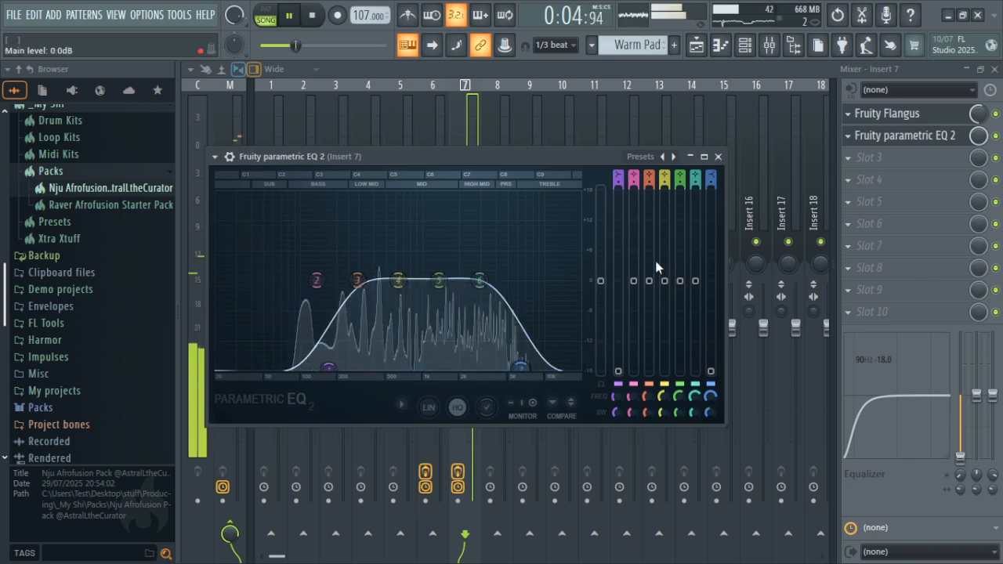
{"action": "left_click", "coordinate": [718, 157]}
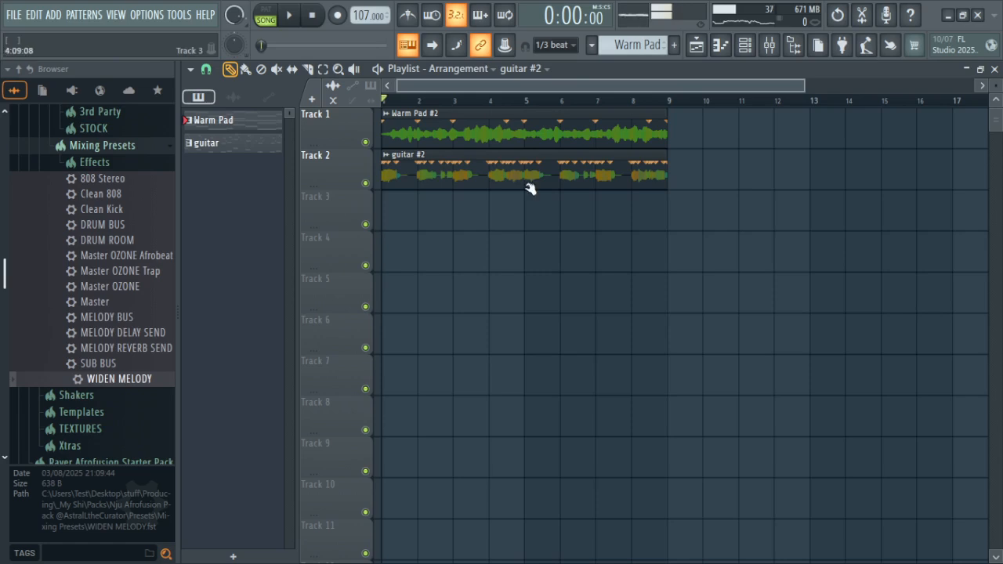
- Create a new pattern named "pluck" and place it on Track 3 across bars 1 to 8
{"action": "left_click", "coordinate": [674, 45]}
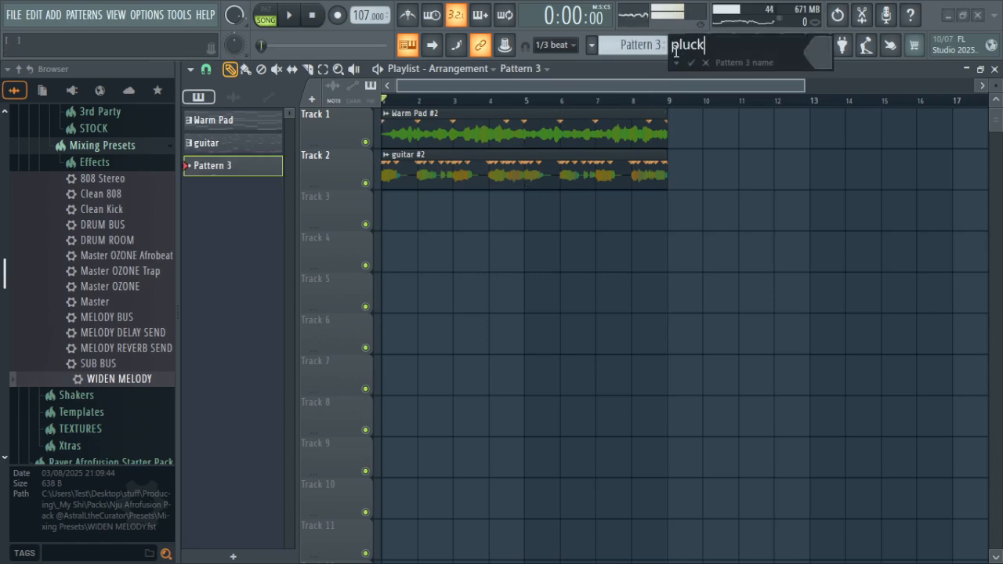
{"action": "key", "text": "Return"}
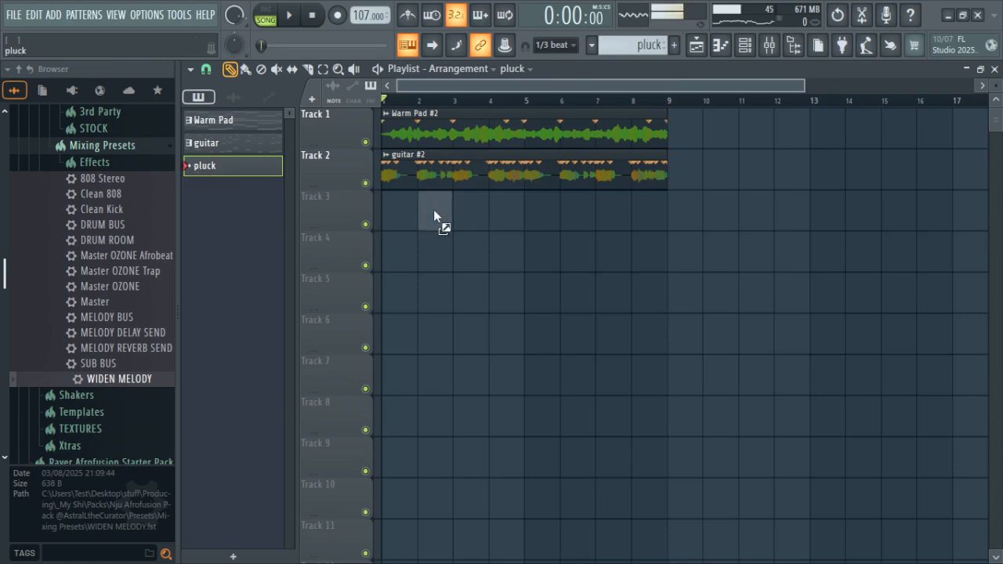
{"action": "left_click_drag", "start_coordinate": [442, 213], "coordinate": [650, 245]}
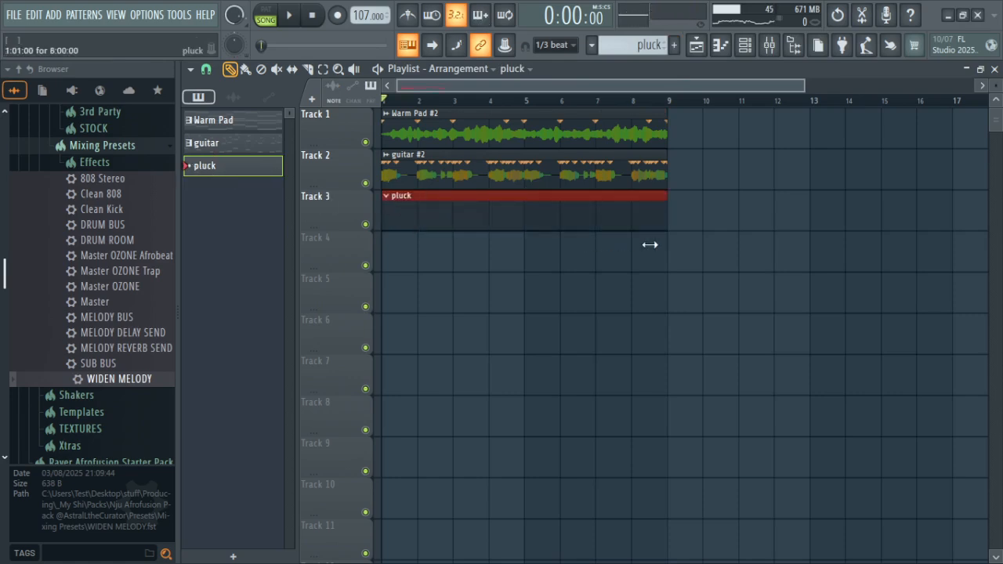
- Add a Harmless channel to the channel rack and load its X Olbaid preset Pluck Kalimba
{"action": "left_click", "coordinate": [744, 44]}
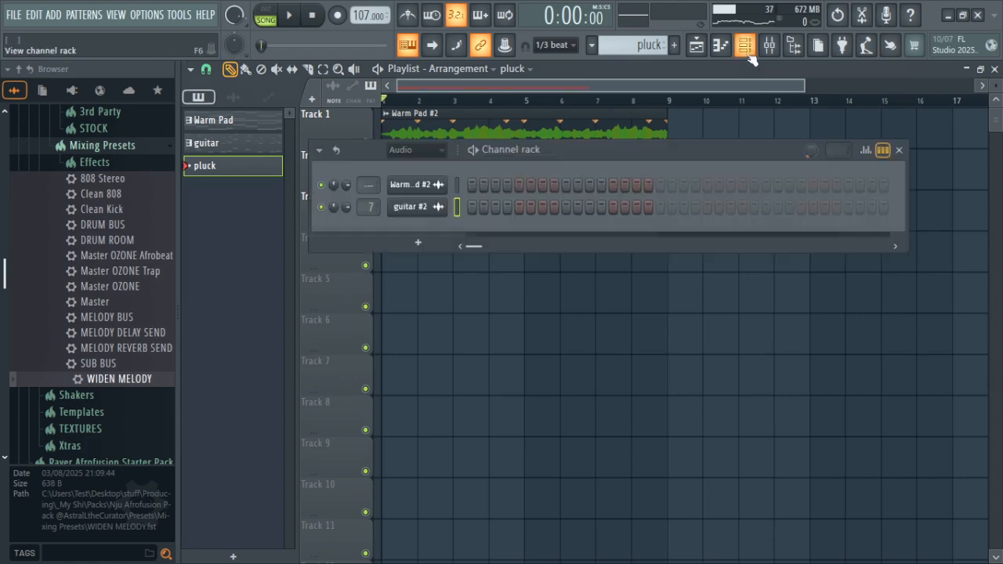
{"action": "left_click", "coordinate": [419, 245]}
{"action": "left_click", "coordinate": [588, 398]}
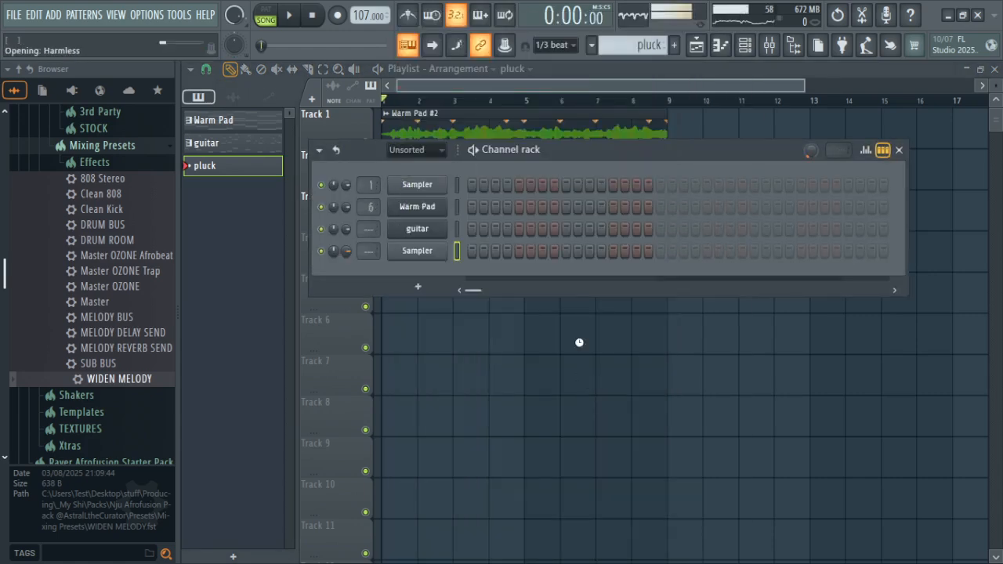
{"action": "left_click", "coordinate": [860, 254]}
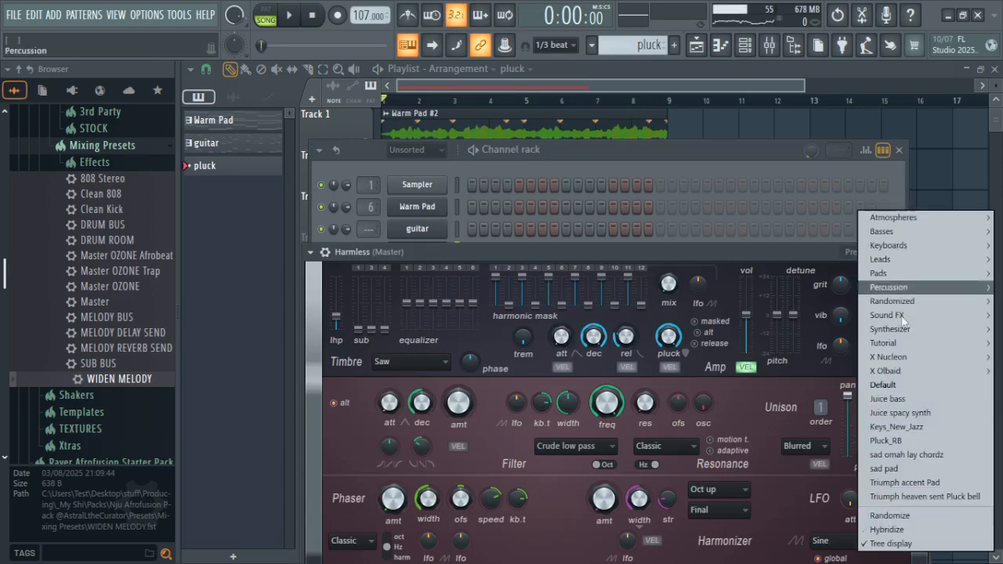
{"action": "mouse_move", "coordinate": [908, 367]}
{"action": "mouse_move", "coordinate": [847, 425]}
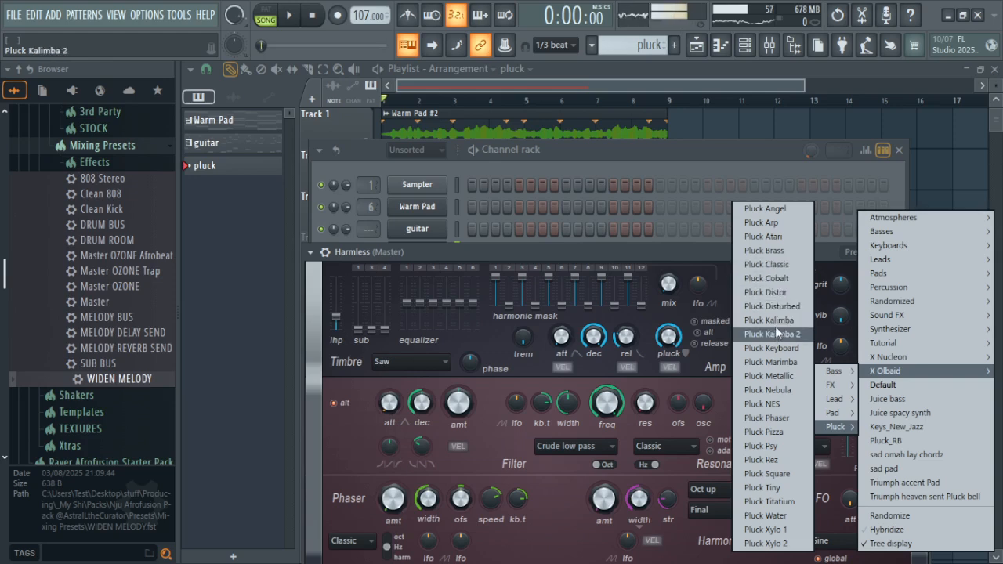
{"action": "left_click", "coordinate": [775, 320]}
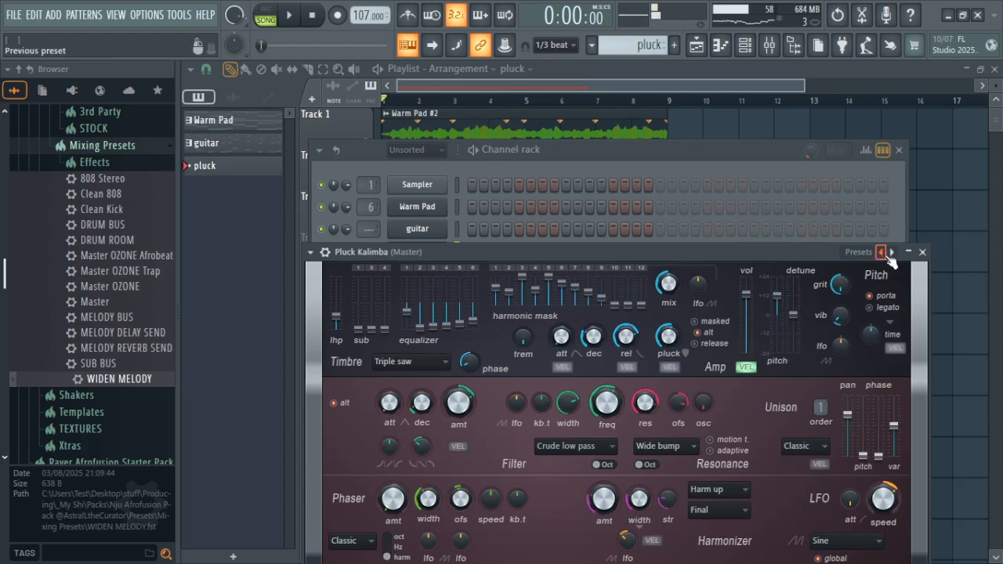
- Switch the Harmless channel to the X Olbaid preset Pluck Marimba and close the plugin window
{"action": "left_click", "coordinate": [862, 252]}
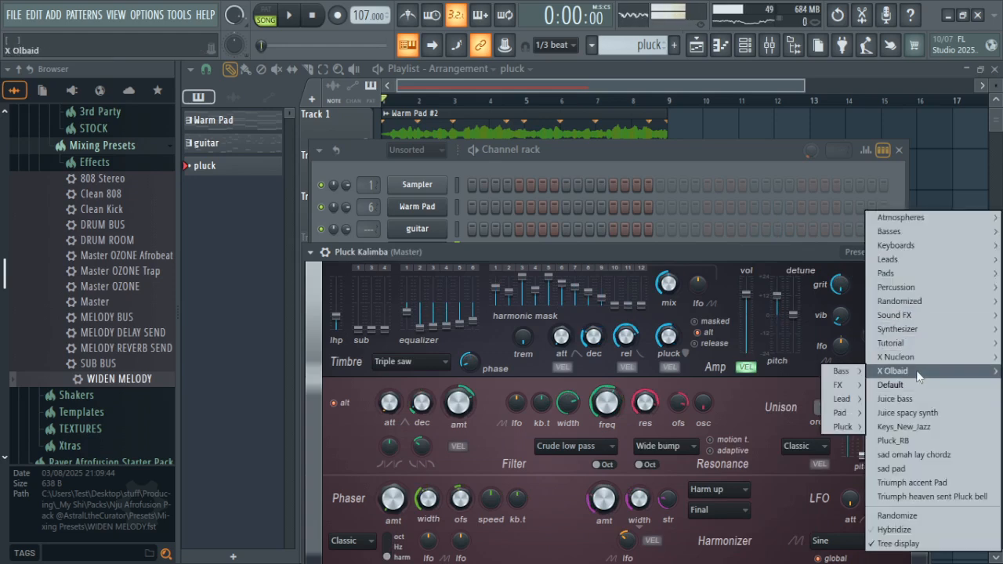
{"action": "mouse_move", "coordinate": [858, 429]}
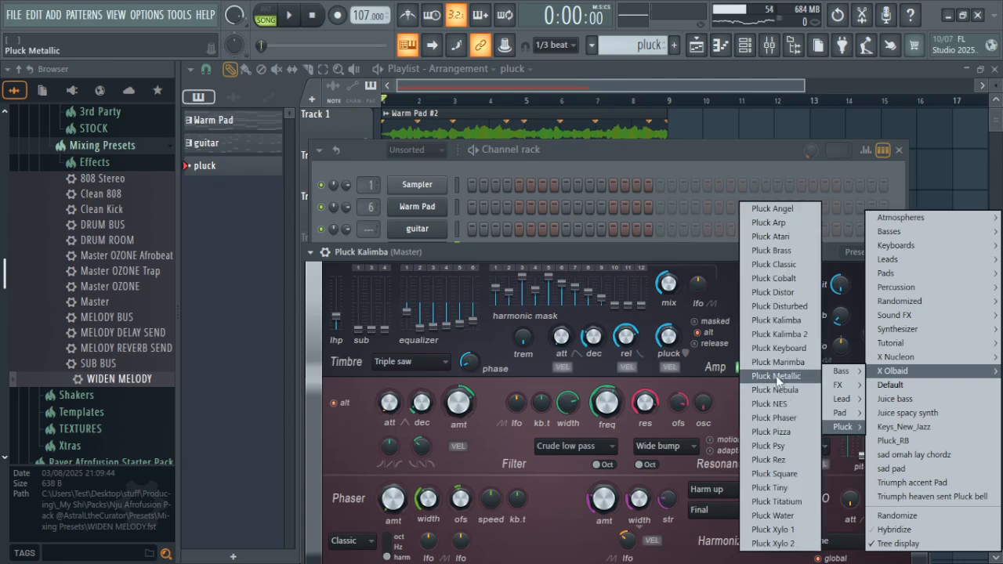
{"action": "left_click", "coordinate": [780, 361]}
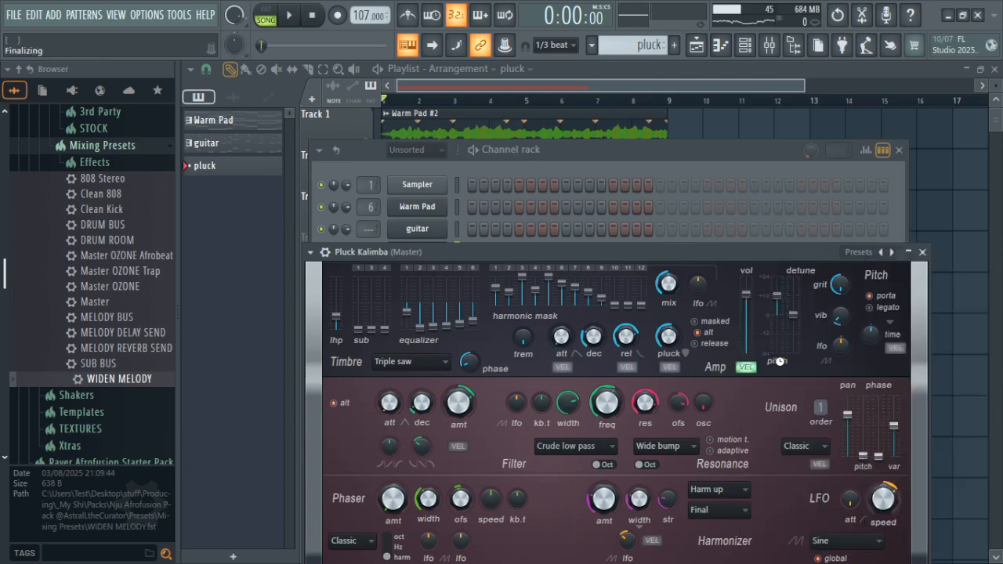
{"action": "left_click", "coordinate": [892, 253]}
{"action": "key", "text": "v"}
{"action": "left_click", "coordinate": [881, 252]}
{"action": "left_click", "coordinate": [922, 251]}
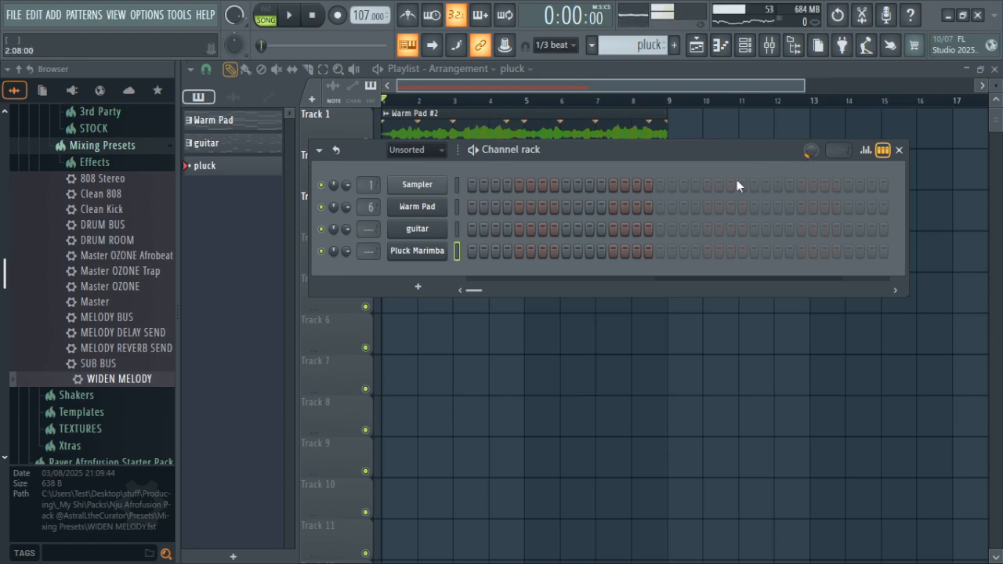
- Open the piano roll of the Pluck Marimba channel and place a short G5 note in the first half of bar 1
{"action": "right_click", "coordinate": [456, 251]}
{"action": "left_click", "coordinate": [476, 249]}
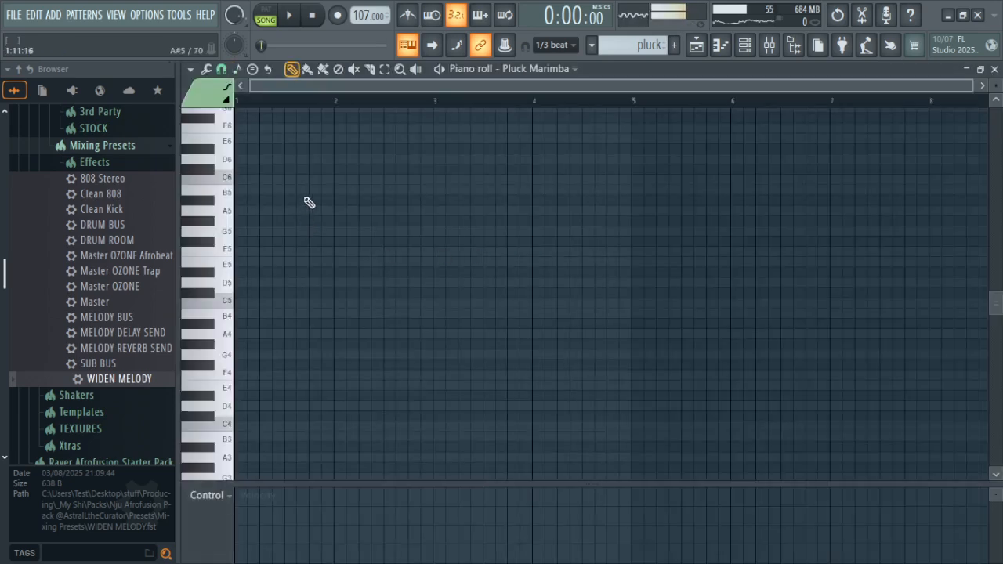
{"action": "key", "text": "space"}
{"action": "scroll", "coordinate": [251, 103], "scroll_direction": "up", "scroll_amount": 4}
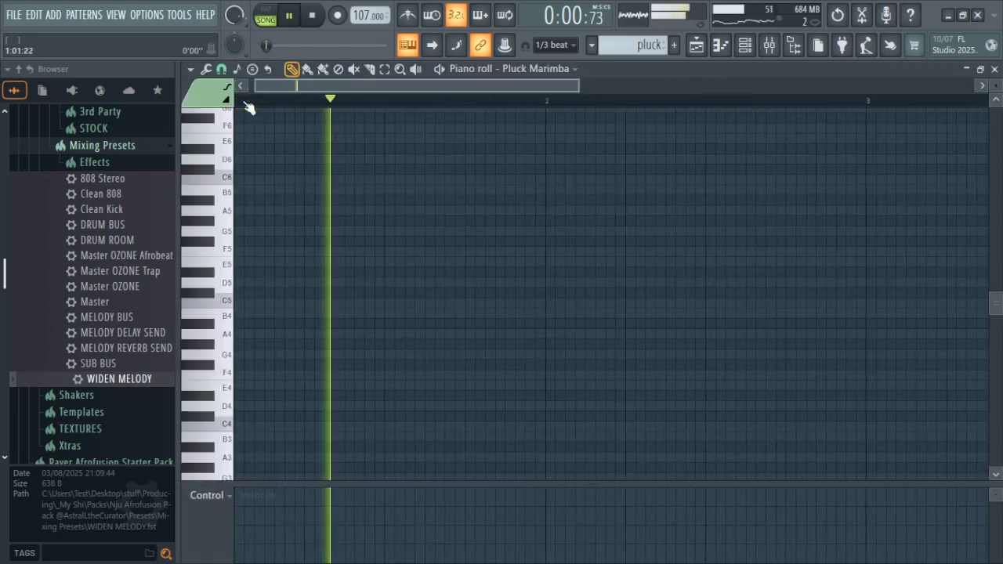
{"action": "left_click", "coordinate": [321, 180]}
{"action": "left_click_drag", "start_coordinate": [326, 181], "coordinate": [359, 235]}
{"action": "key", "text": "space"}
{"action": "key", "text": "space"}
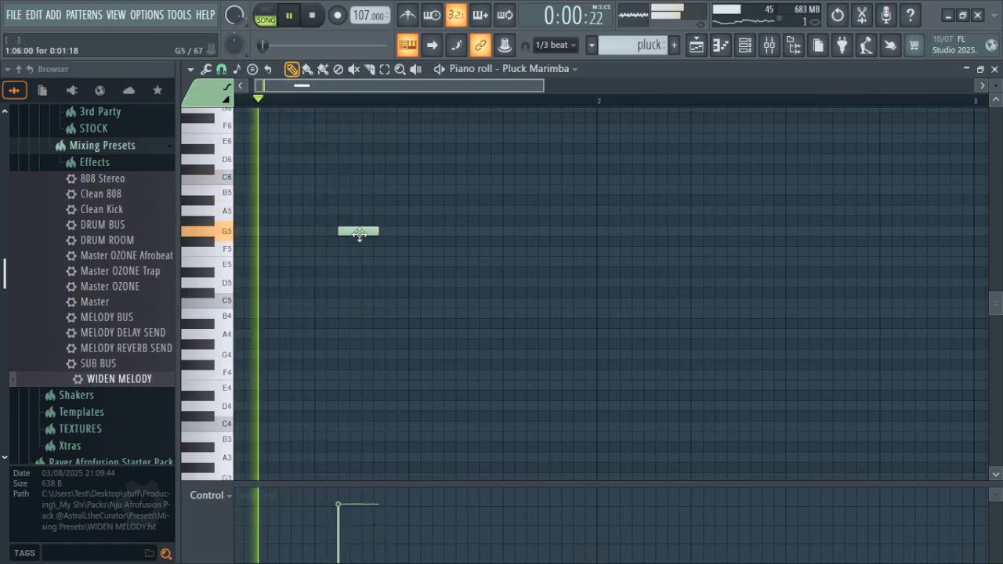
- Add a second short G5 note at 1:08:12 in bar 1 and play the pluck notes back
{"action": "scroll", "coordinate": [342, 109], "scroll_direction": "down", "scroll_amount": 3}
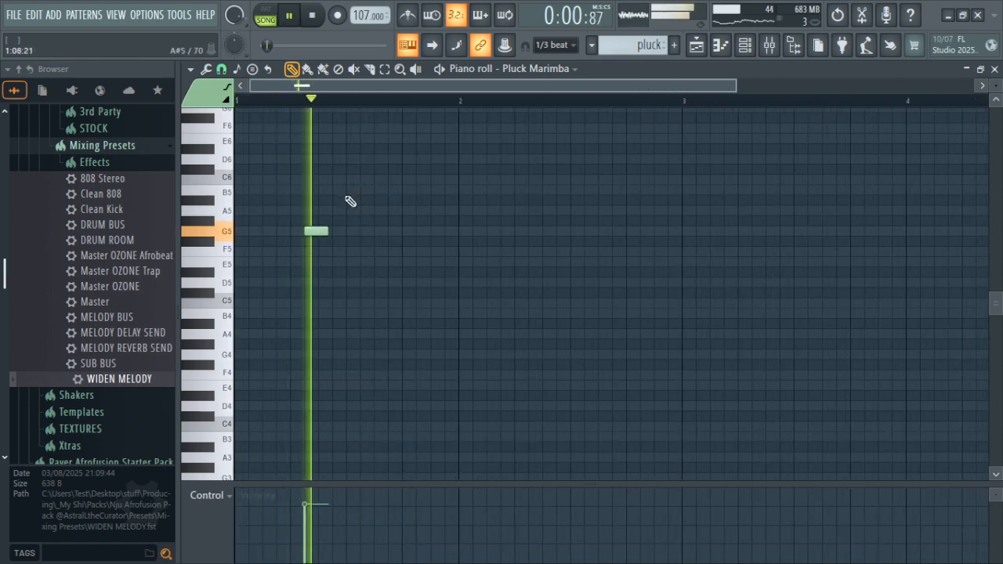
{"action": "left_click", "coordinate": [369, 232]}
{"action": "left_click_drag", "start_coordinate": [376, 234], "coordinate": [350, 235]}
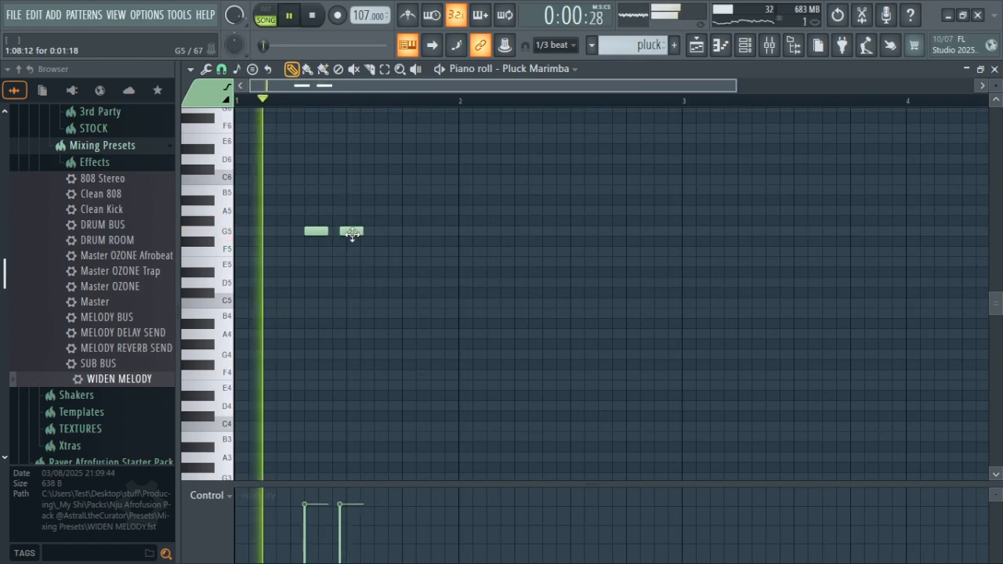
{"action": "key", "text": "space"}
{"action": "key", "text": "space"}
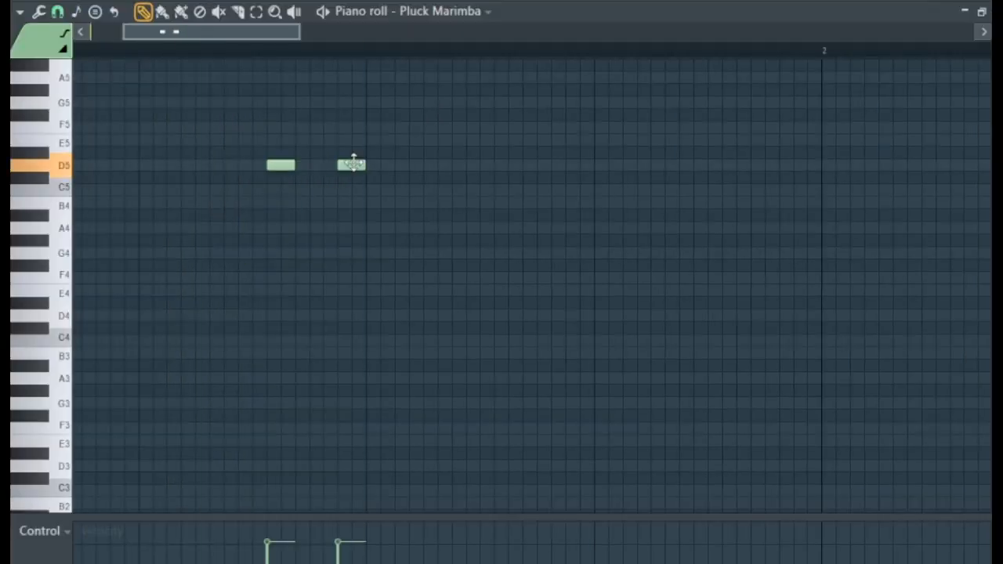
- Raise the second pluck note to F5 and continue bar 1 with three F5 notes, an E5 and a D5
{"action": "left_click_drag", "start_coordinate": [354, 163], "coordinate": [352, 132]}
{"action": "key", "text": "space"}
{"action": "left_click", "coordinate": [433, 129]}
{"action": "left_click", "coordinate": [506, 130]}
{"action": "key", "text": "space"}
{"action": "left_click", "coordinate": [565, 130]}
{"action": "left_click", "coordinate": [460, 127]}
{"action": "left_click", "coordinate": [395, 170]}
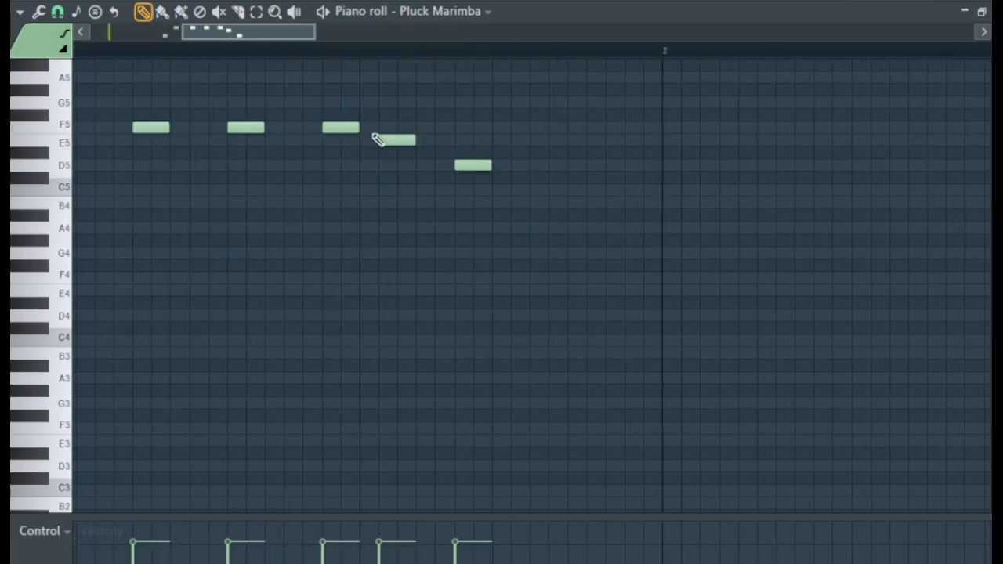
{"action": "left_click_drag", "start_coordinate": [381, 134], "coordinate": [423, 141]}
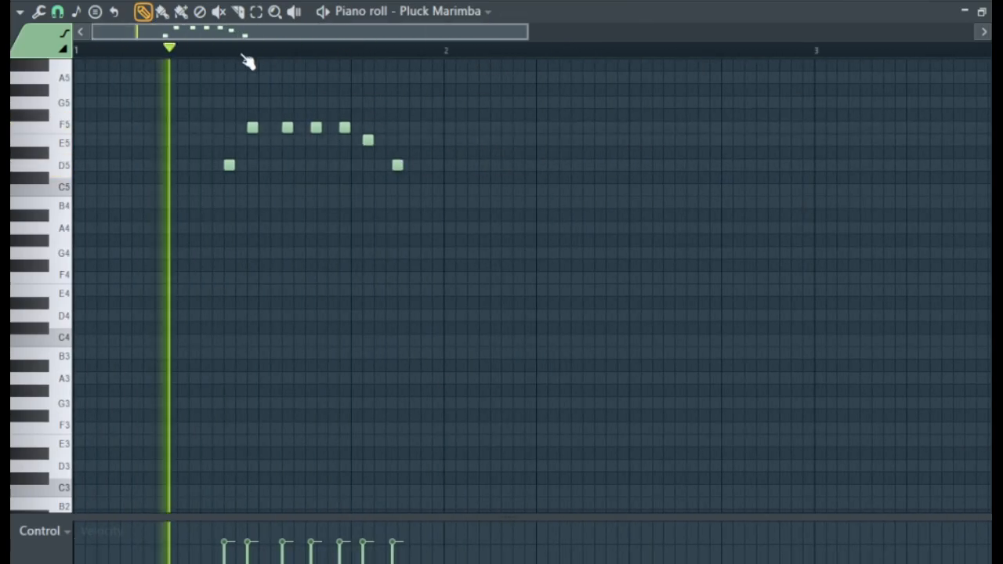
- Nudge the F5 notes slightly earlier and adjust the timing of the final D5 note in bar 1
{"action": "scroll", "coordinate": [447, 141], "scroll_direction": "up", "scroll_amount": 3}
{"action": "left_click_drag", "start_coordinate": [638, 165], "coordinate": [631, 165]}
{"action": "left_click_drag", "start_coordinate": [357, 128], "coordinate": [344, 129]}
{"action": "left_click_drag", "start_coordinate": [429, 128], "coordinate": [424, 130]}
{"action": "left_click_drag", "start_coordinate": [496, 130], "coordinate": [482, 130]}
{"action": "left_click_drag", "start_coordinate": [622, 165], "coordinate": [629, 164]}
{"action": "scroll", "coordinate": [335, 54], "scroll_direction": "down", "scroll_amount": 5}
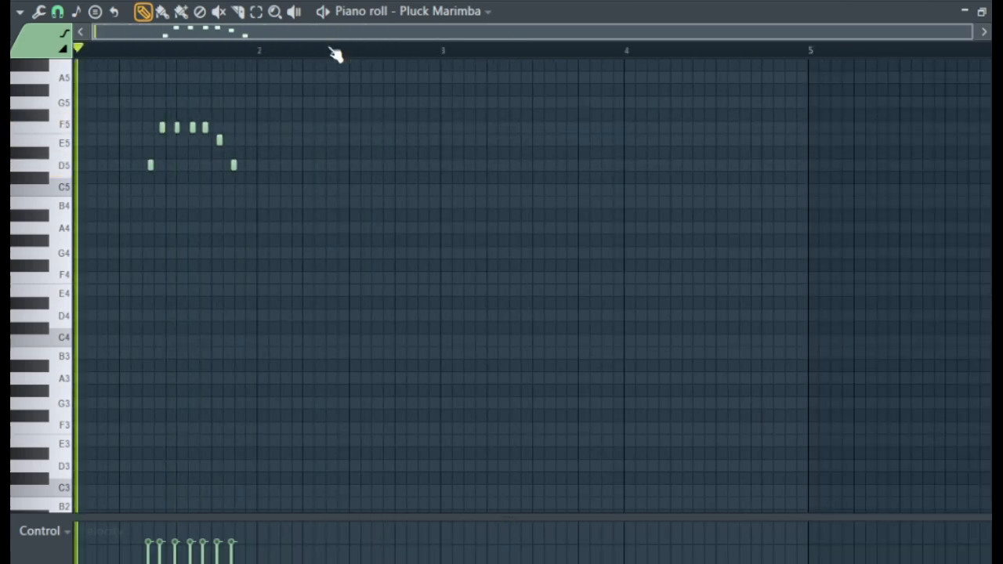
- Shift the opening D5 slightly later, trim the starts of the first and third F5 notes, and check the melody's timing by playback
{"action": "scroll", "coordinate": [122, 57], "scroll_direction": "up", "scroll_amount": 5}
{"action": "left_click_drag", "start_coordinate": [225, 165], "coordinate": [233, 165]}
{"action": "left_click_drag", "start_coordinate": [260, 127], "coordinate": [267, 128]}
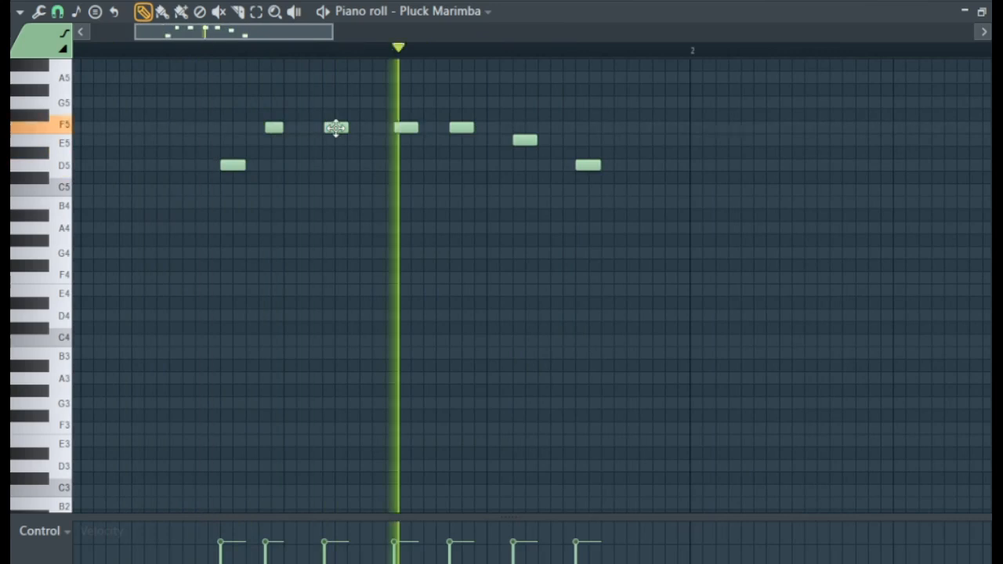
{"action": "left_click_drag", "start_coordinate": [336, 128], "coordinate": [334, 128]}
{"action": "left_click_drag", "start_coordinate": [588, 166], "coordinate": [600, 167]}
{"action": "left_click_drag", "start_coordinate": [395, 128], "coordinate": [400, 128]}
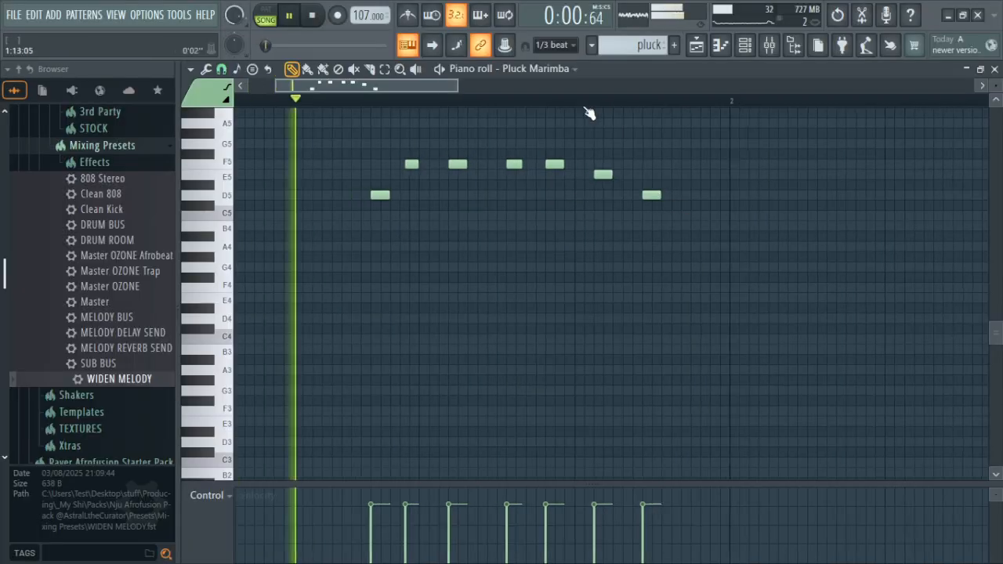
{"action": "scroll", "coordinate": [589, 113], "scroll_direction": "down", "scroll_amount": 8}
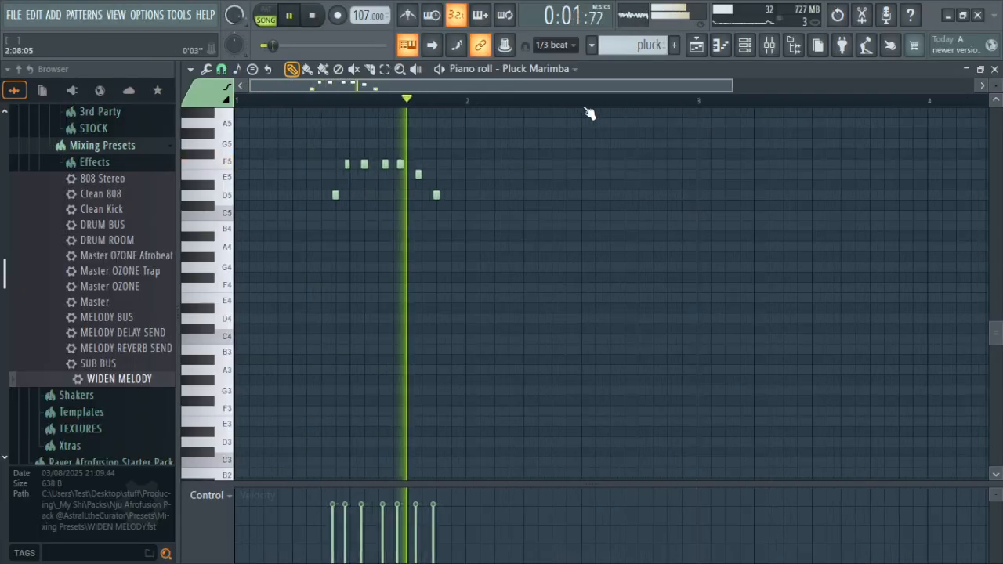
{"action": "key", "text": "space"}
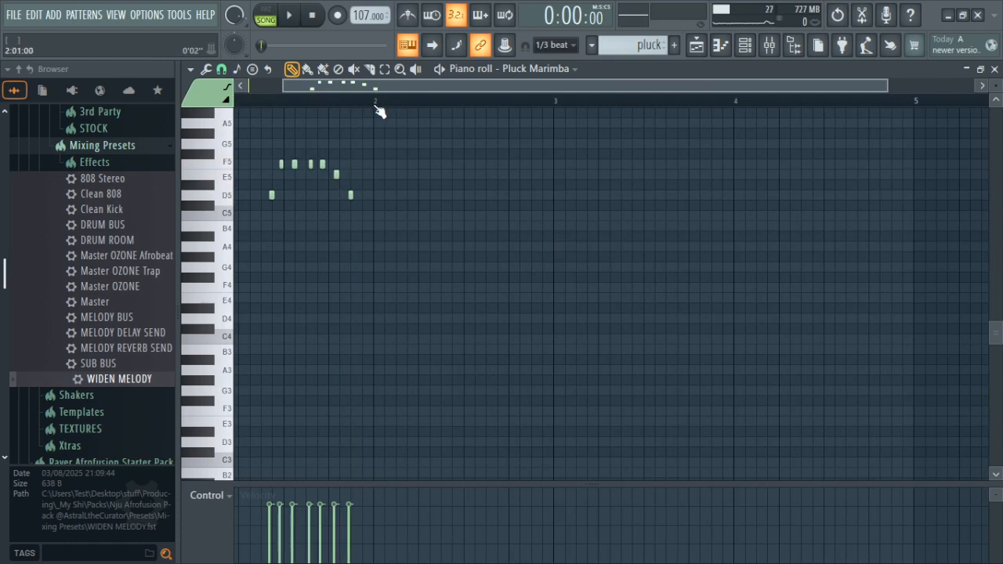
- Set a coarser snap, duplicate bars 1 to 2 of the pluck melody into bars 3 to 4, and close the piano roll
{"action": "scroll", "coordinate": [391, 112], "scroll_direction": "down", "scroll_amount": 2}
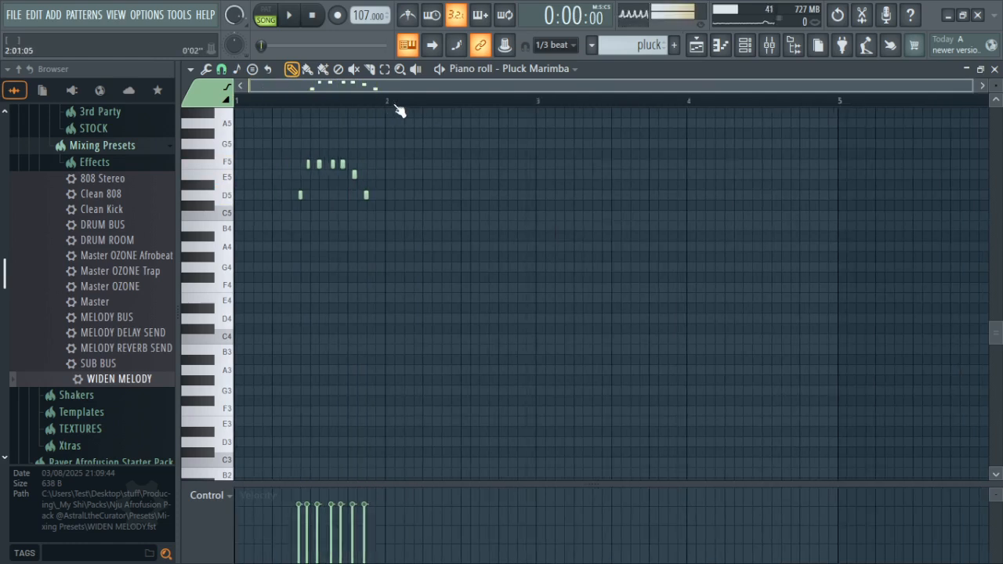
{"action": "left_click", "coordinate": [539, 103]}
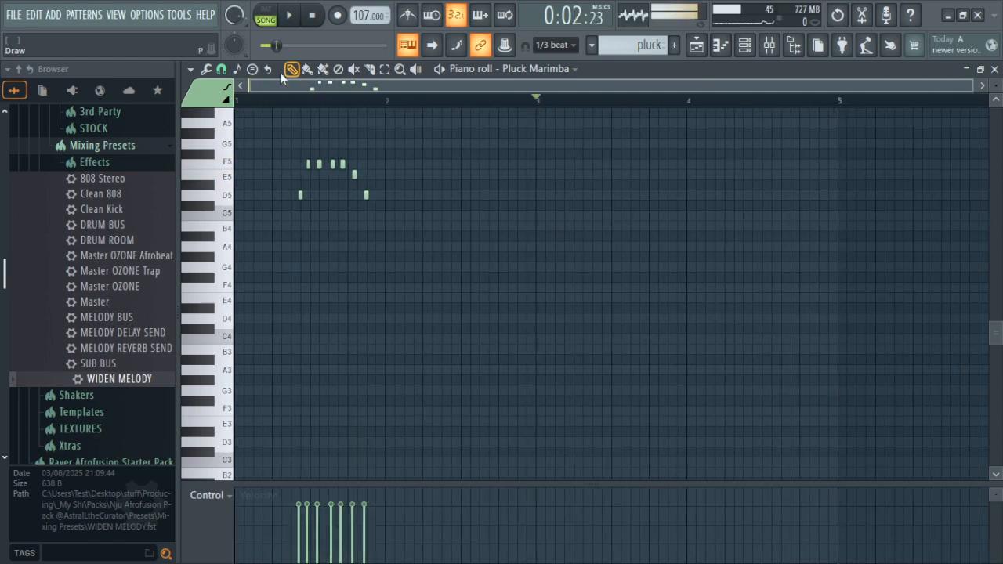
{"action": "left_click", "coordinate": [222, 69]}
{"action": "left_click", "coordinate": [243, 277]}
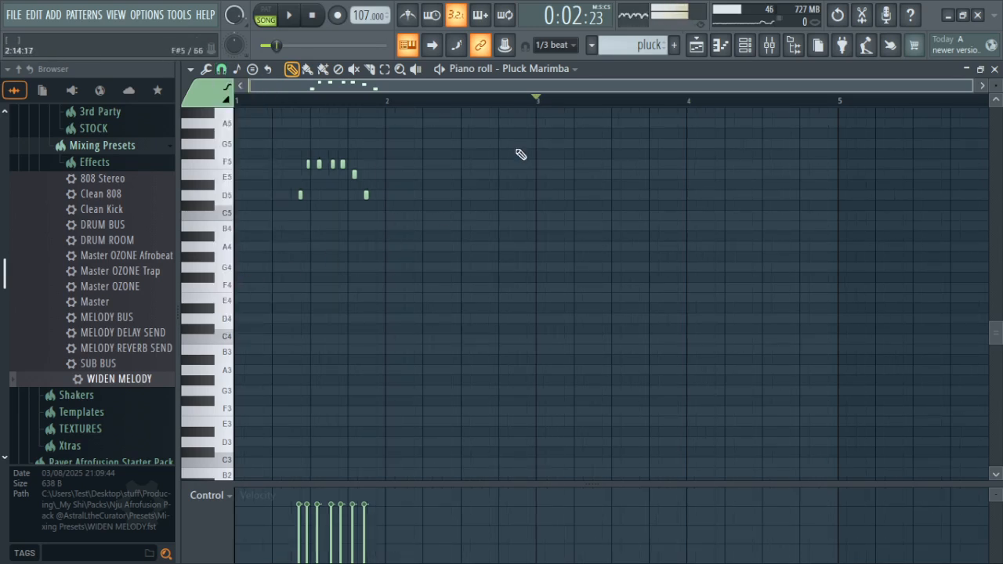
{"action": "left_click_drag", "start_coordinate": [539, 105], "coordinate": [221, 132]}
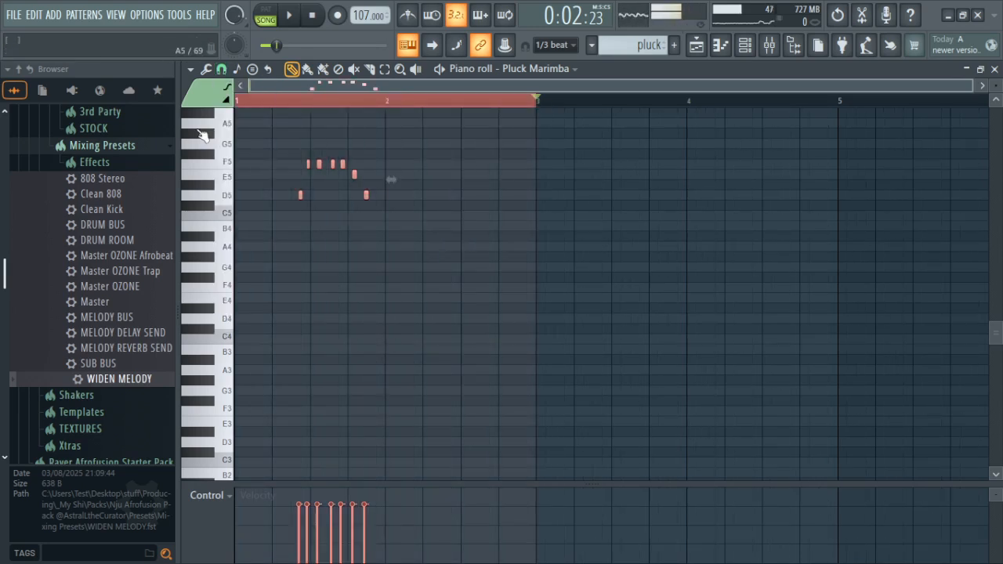
{"action": "key", "text": "ctrl+b"}
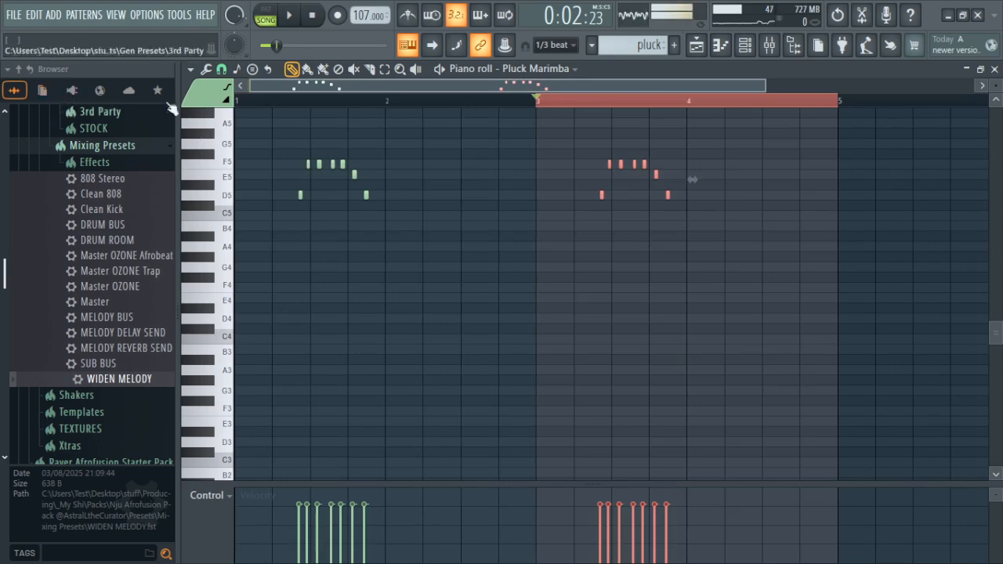
{"action": "left_click", "coordinate": [240, 104]}
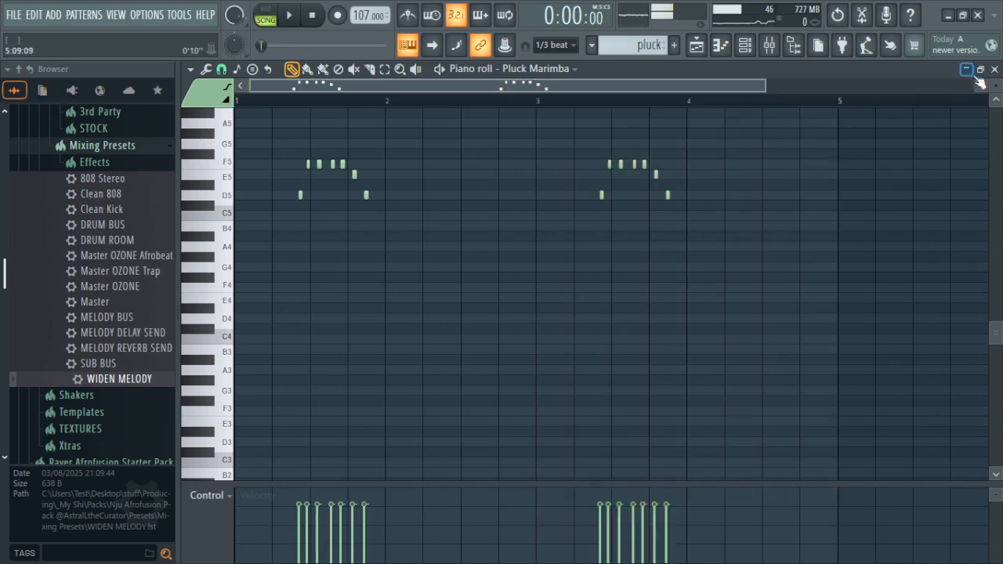
{"action": "left_click", "coordinate": [995, 68]}
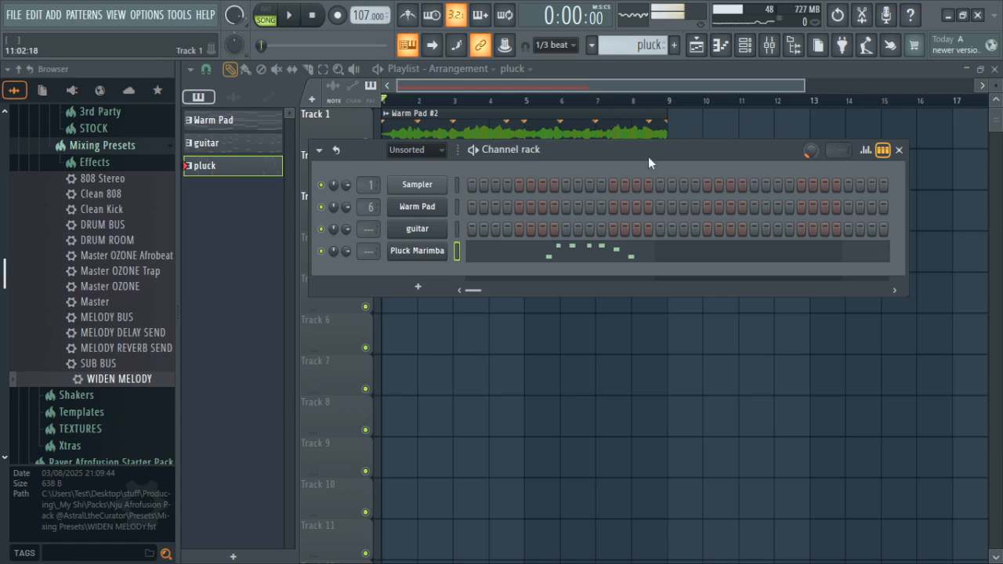
- Add a Morphine channel to the channel rack and choose the bass preset BAS B3 Bass FG from its library
{"action": "left_click", "coordinate": [430, 294]}
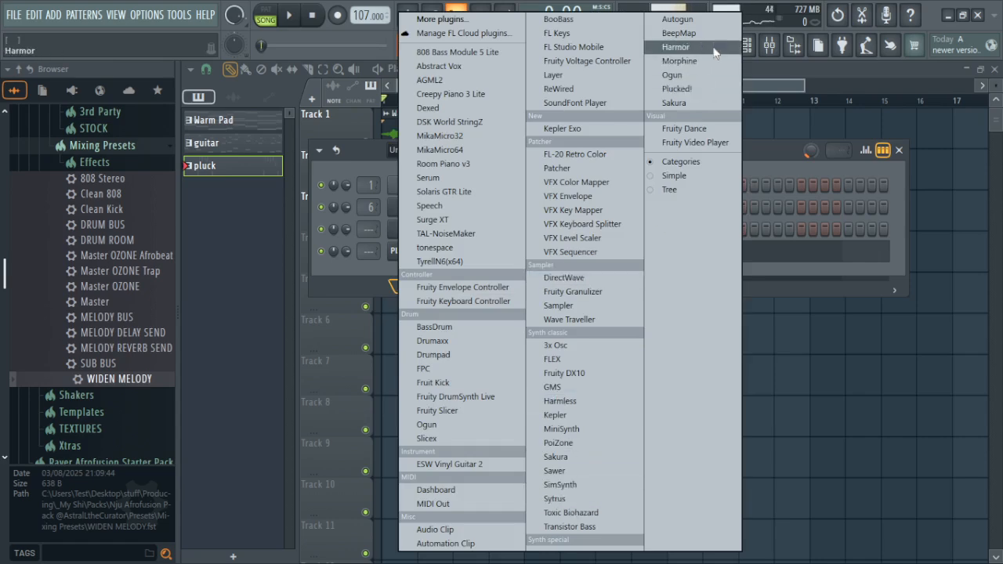
{"action": "left_click", "coordinate": [678, 62]}
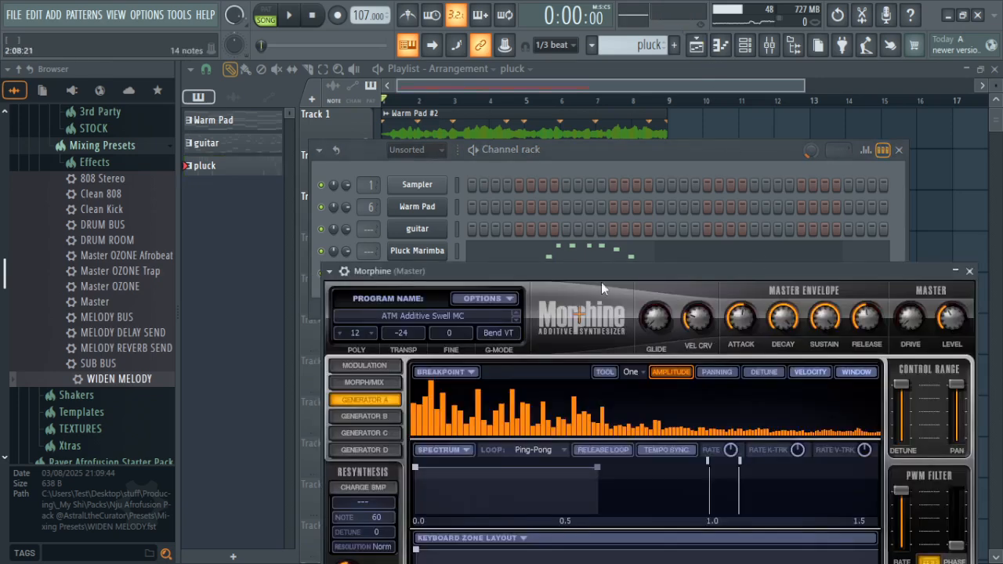
{"action": "left_click", "coordinate": [400, 317]}
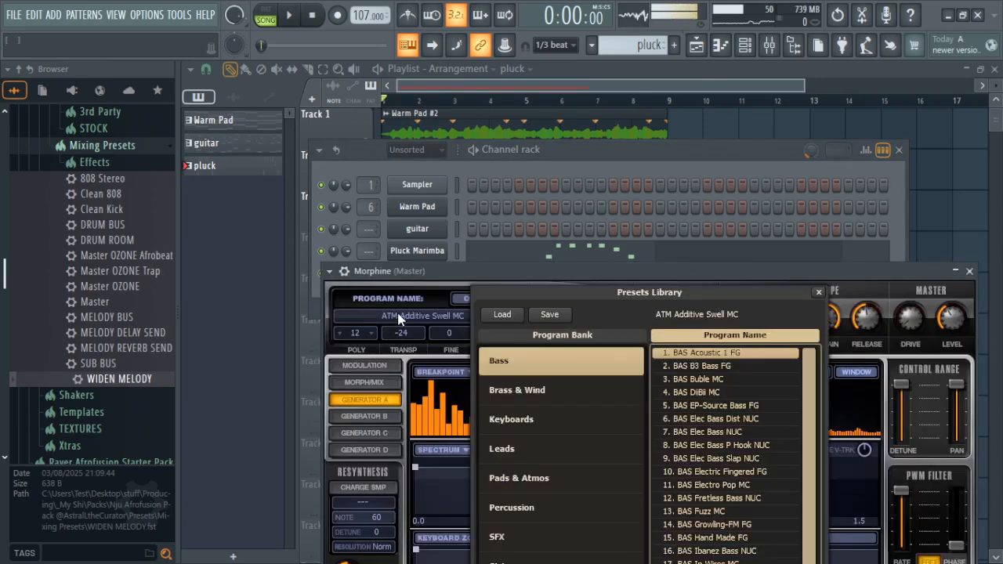
{"action": "left_click", "coordinate": [730, 366]}
{"action": "left_click", "coordinate": [969, 271]}
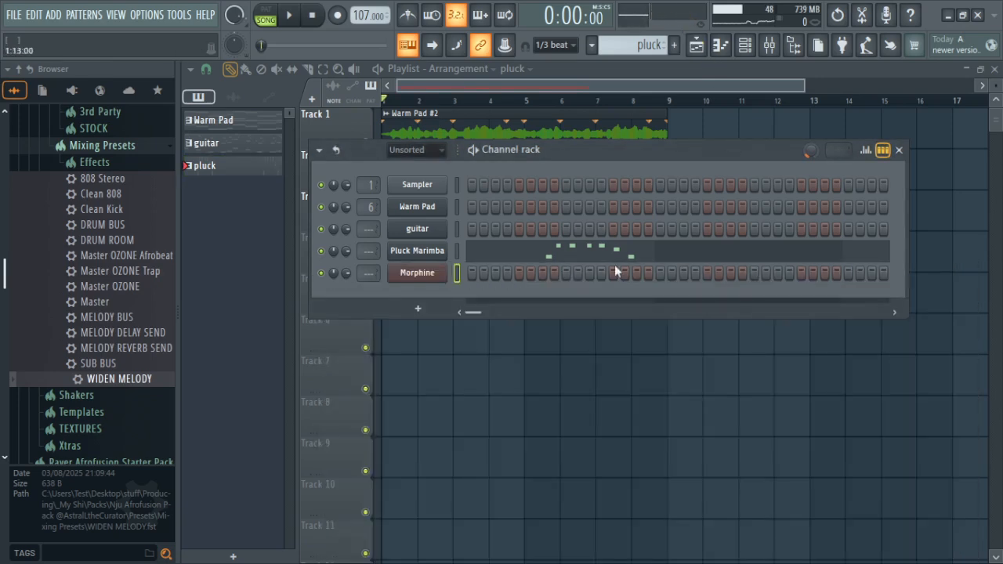
- Open the Morphine channel's piano roll and place a D3 note filling bar 1
{"action": "right_click", "coordinate": [428, 278]}
{"action": "left_click", "coordinate": [490, 270]}
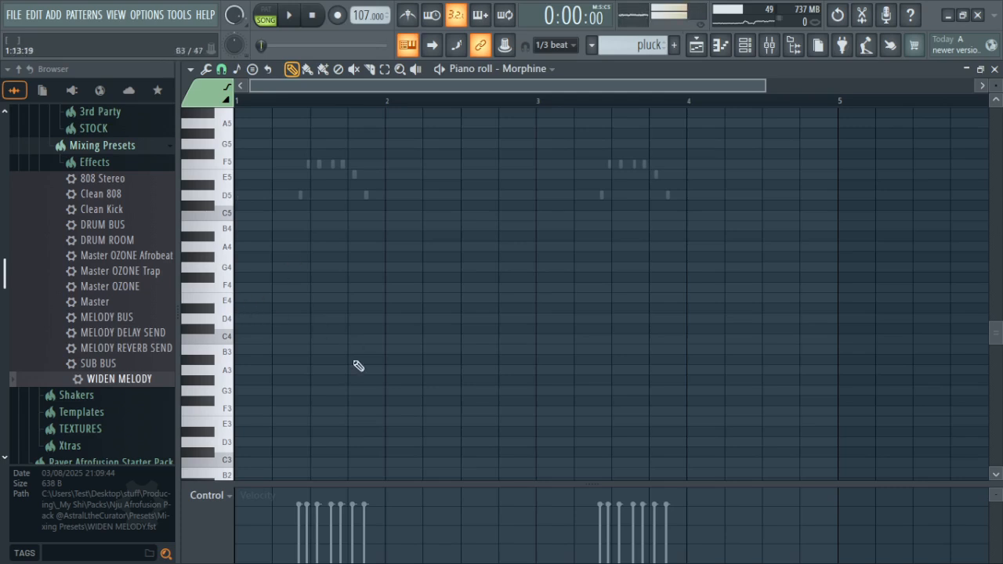
{"action": "left_click", "coordinate": [239, 439]}
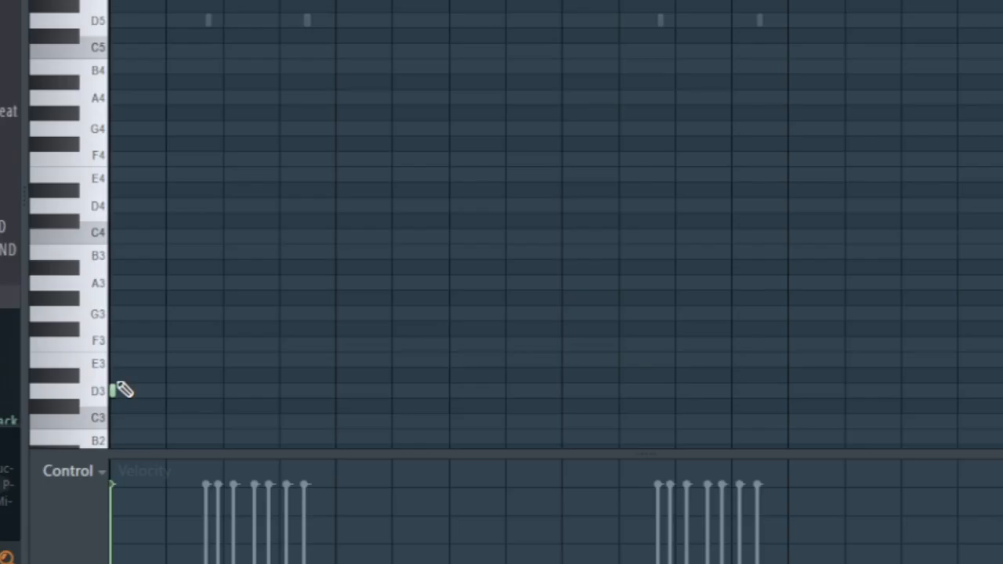
{"action": "left_click", "coordinate": [239, 442]}
{"action": "scroll", "coordinate": [286, 113], "scroll_direction": "down", "scroll_amount": 3}
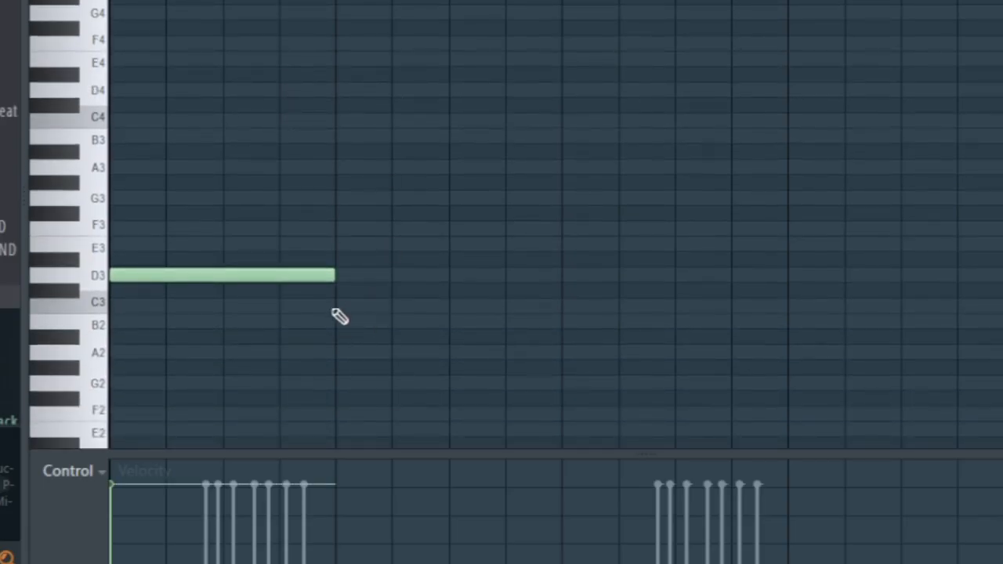
- Place a C3 bass note in bar 2, a one-and-a-half-bar G#2 note from bar 3, and an A2 note right after it
{"action": "right_click", "coordinate": [232, 357]}
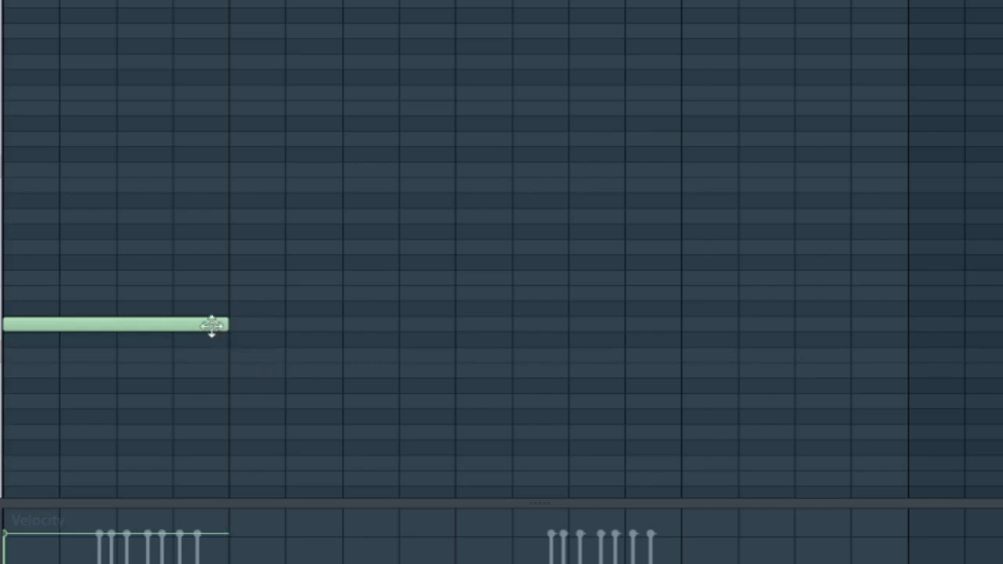
{"action": "left_click_drag", "start_coordinate": [235, 359], "coordinate": [420, 359]}
{"action": "left_click", "coordinate": [488, 370]}
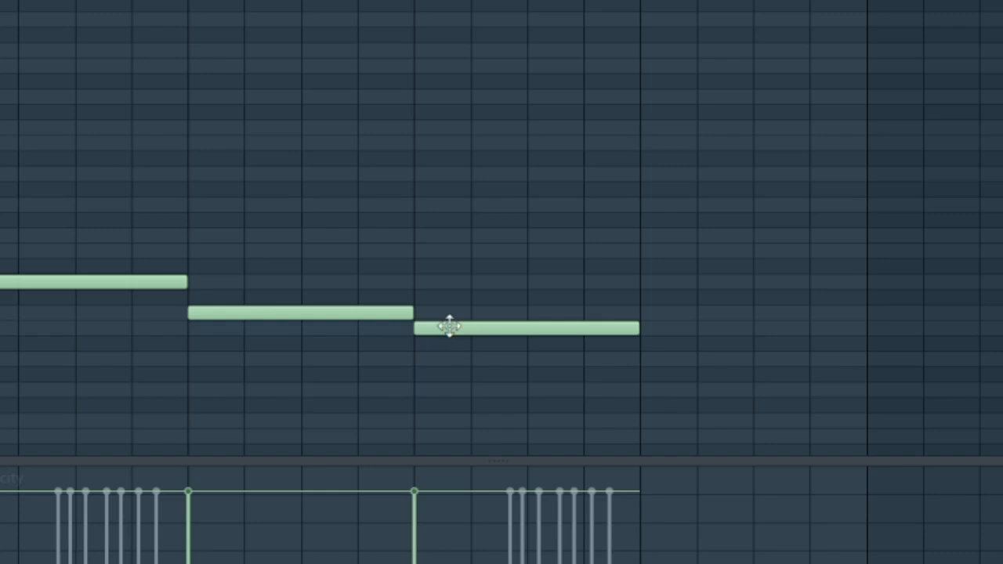
{"action": "left_click_drag", "start_coordinate": [449, 329], "coordinate": [453, 376]}
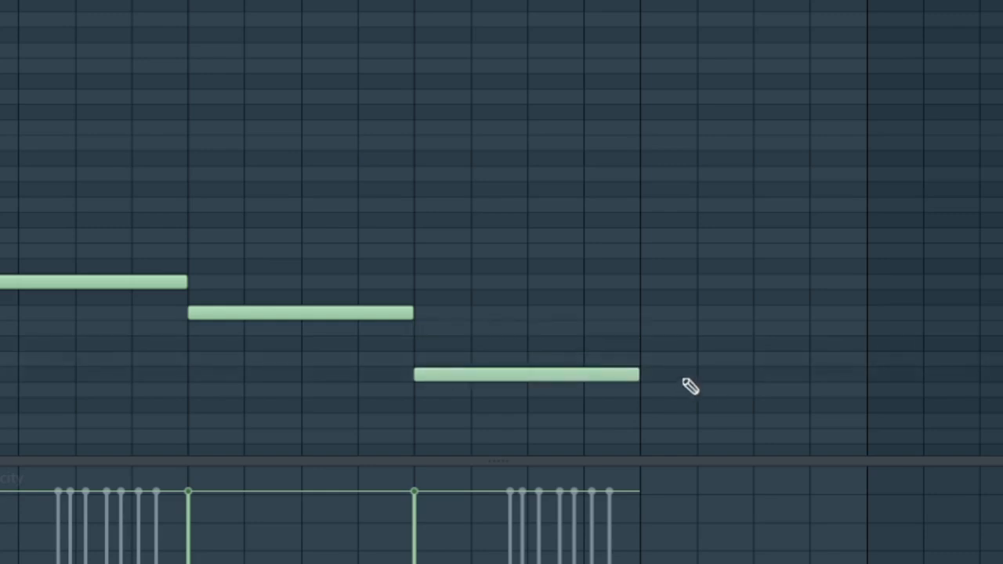
{"action": "left_click_drag", "start_coordinate": [639, 375], "coordinate": [744, 385]}
{"action": "left_click", "coordinate": [764, 361]}
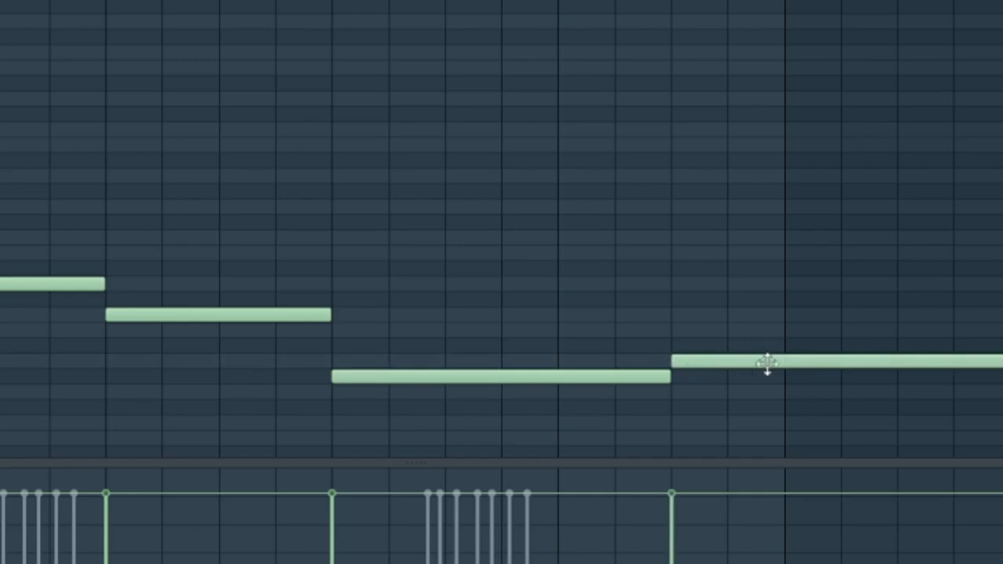
- Raise the last two bass notes to A2 and A#2, and trim the final note so it ends with bar 4
{"action": "scroll", "coordinate": [308, 219], "scroll_direction": "down", "scroll_amount": 2}
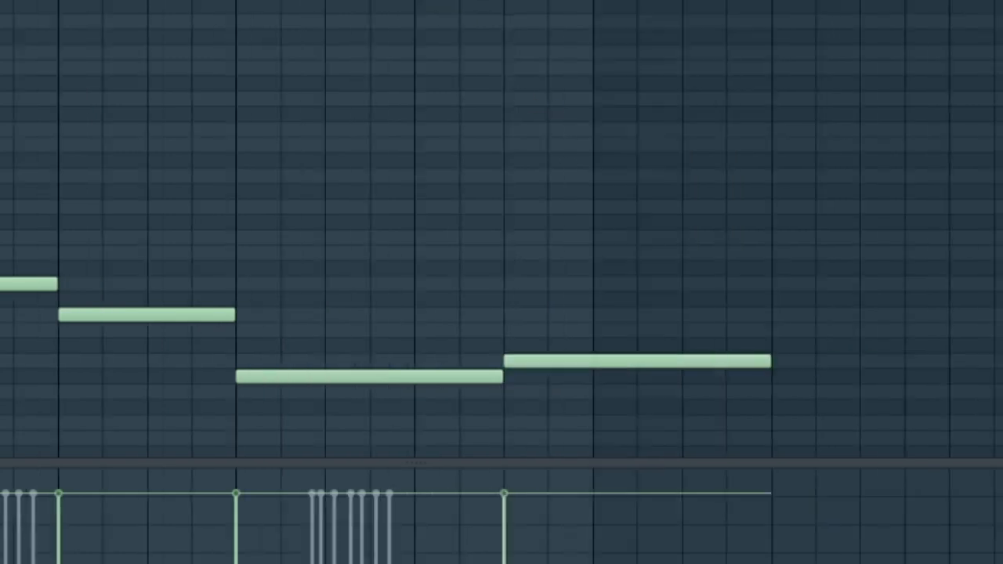
{"action": "left_click_drag", "start_coordinate": [296, 377], "coordinate": [298, 361]}
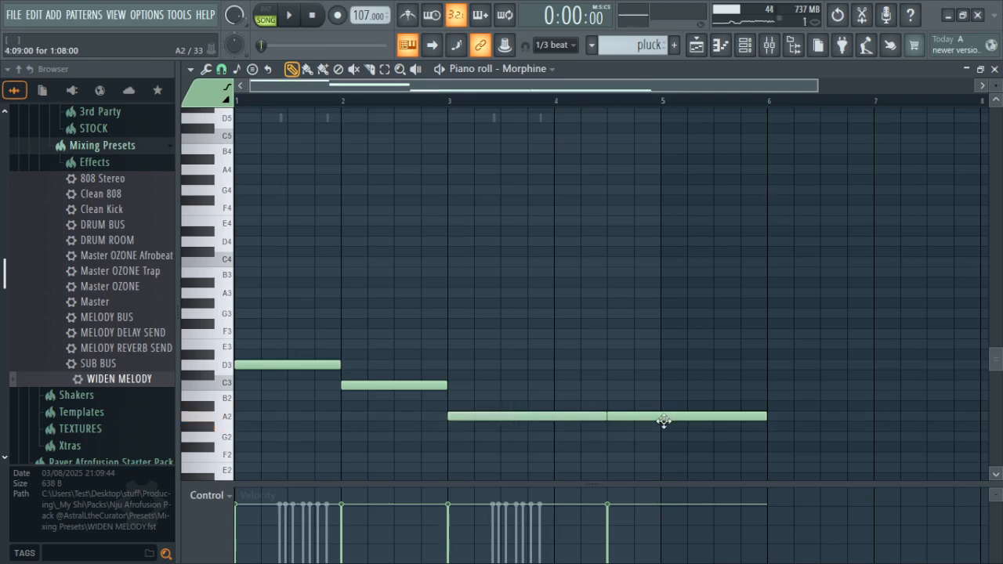
{"action": "left_click_drag", "start_coordinate": [663, 421], "coordinate": [664, 410]}
{"action": "key", "text": "space"}
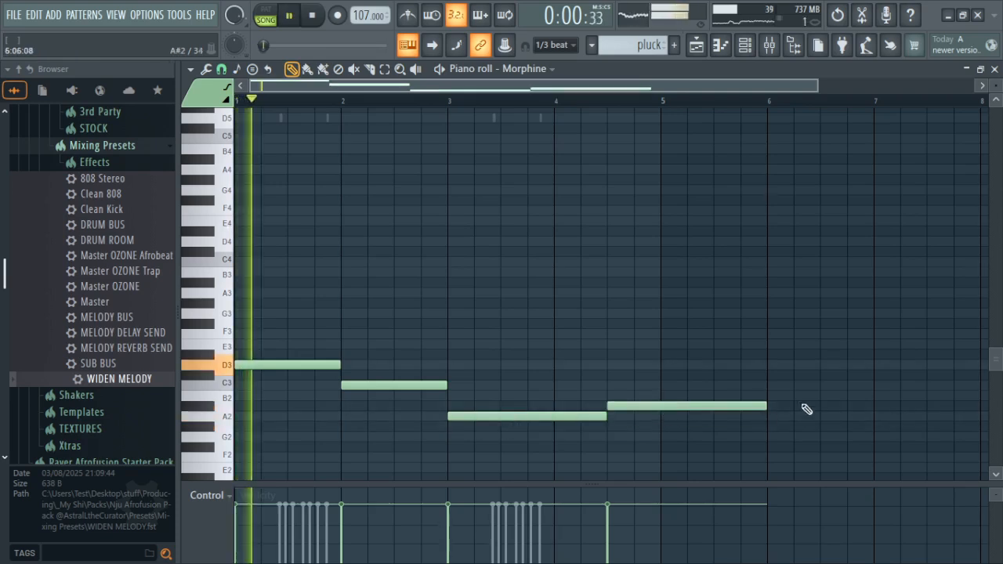
{"action": "left_click_drag", "start_coordinate": [765, 406], "coordinate": [655, 407]}
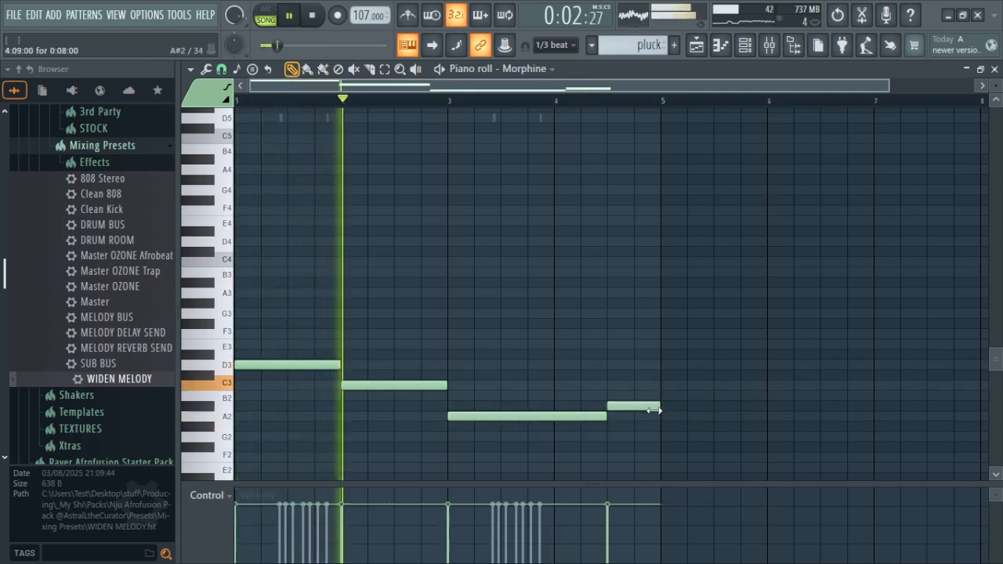
- Transpose the Morphine bass line up one octave, check it by playback, and close the piano roll
{"action": "key", "text": "space"}
{"action": "key", "text": "ctrl+Up"}
{"action": "key", "text": "space"}
{"action": "left_click", "coordinate": [995, 67]}
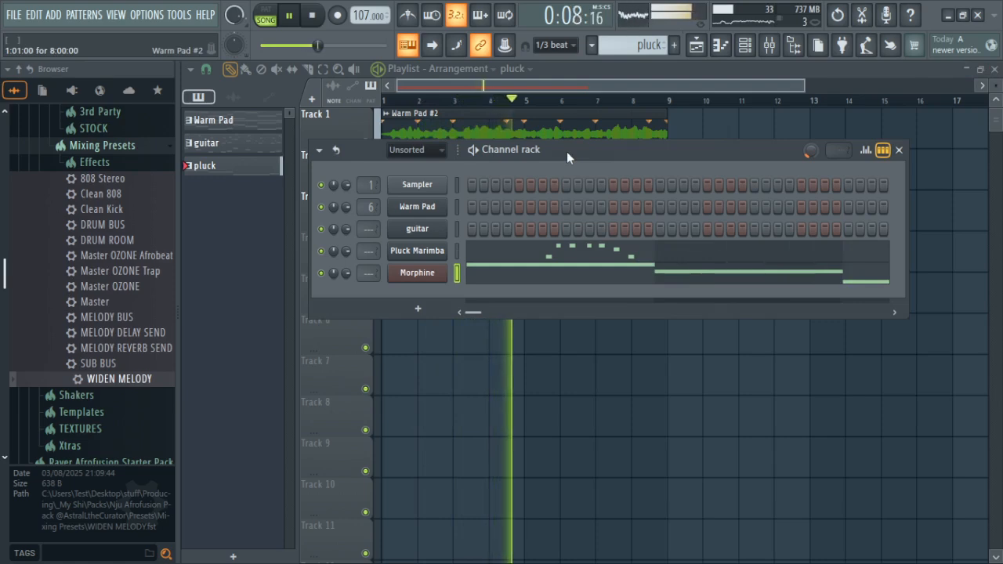
- Replay the arrangement, reopen Morphine's piano roll, and duplicate the four-bar bass line into bars 5 to 8
{"action": "key", "text": "space"}
{"action": "key", "text": "space"}
{"action": "left_click", "coordinate": [722, 53]}
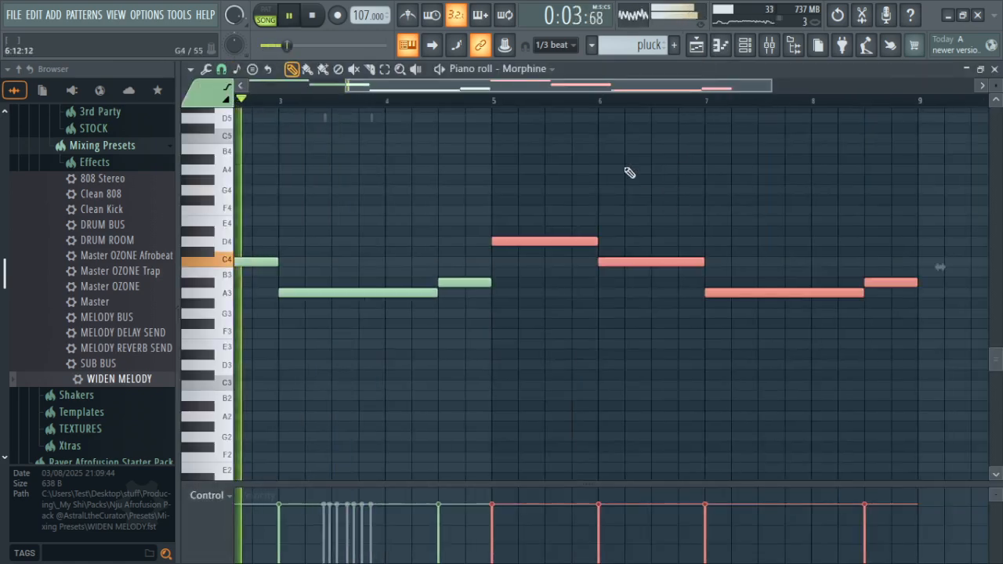
- Switch to the Pluck Marimba notes, duplicate bars 1 to 4 of the melody into bars 5 to 8, and close the piano roll
{"action": "scroll", "coordinate": [564, 155], "scroll_direction": "up", "scroll_amount": 3}
{"action": "double_click", "coordinate": [373, 206]}
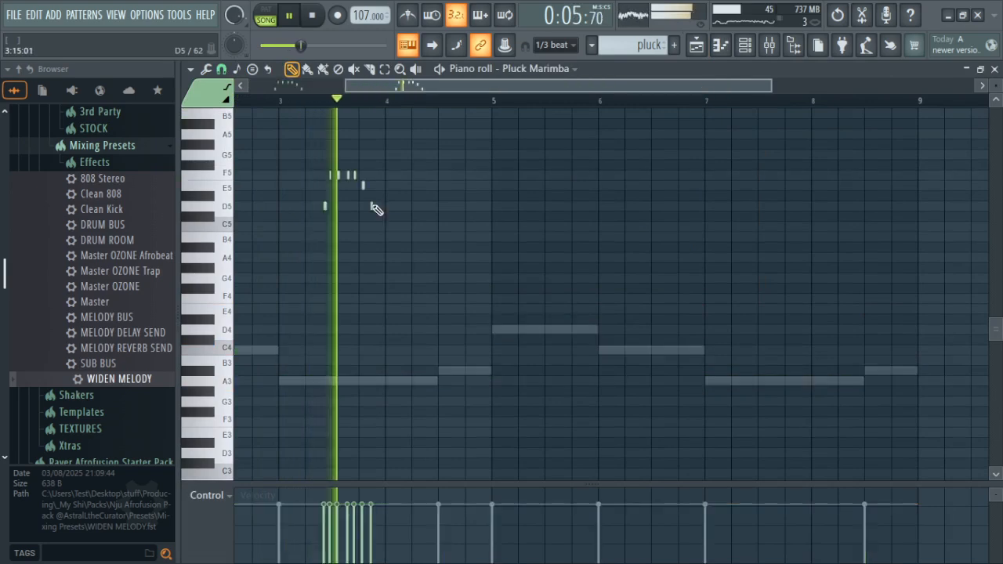
{"action": "left_click_drag", "start_coordinate": [495, 102], "coordinate": [31, 140]}
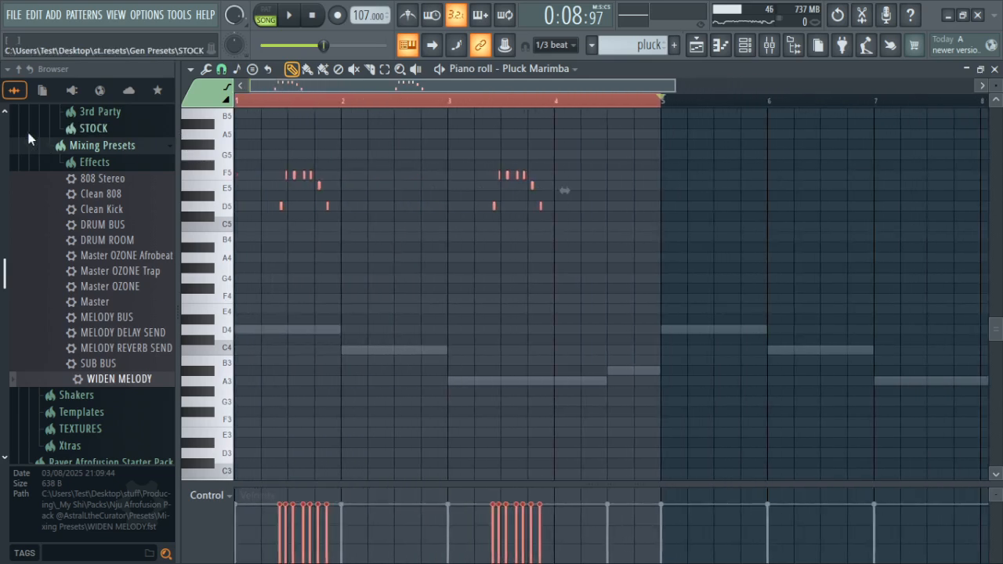
{"action": "key", "text": "ctrl+b"}
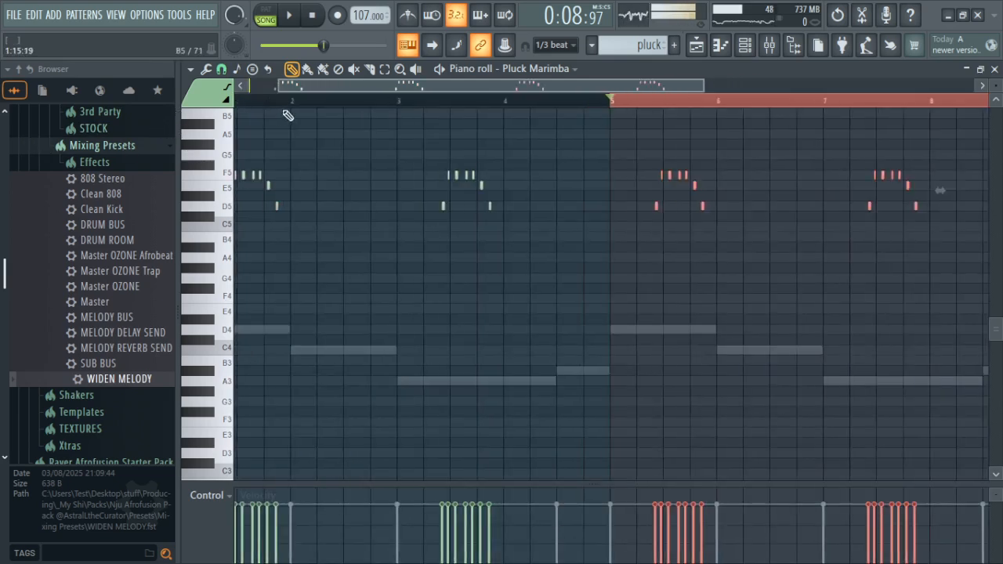
{"action": "scroll", "coordinate": [293, 112], "scroll_direction": "down", "scroll_amount": 2}
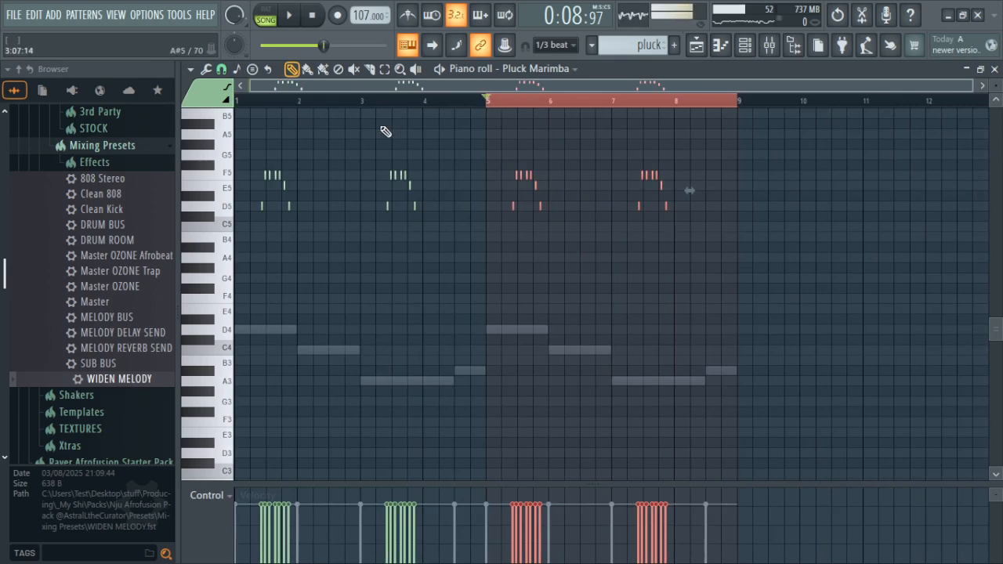
{"action": "left_click", "coordinate": [993, 69]}
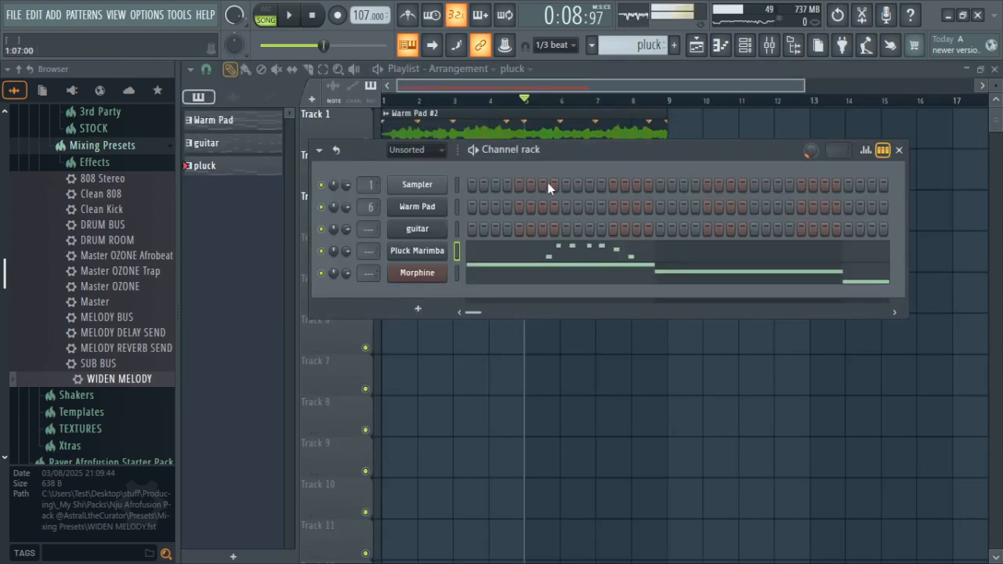
- Cut the Morphine notes out of the pluck pattern and paste them into a new pattern named bass
{"action": "left_click", "coordinate": [457, 279]}
{"action": "key", "text": "ctrl+x"}
{"action": "left_click", "coordinate": [674, 45]}
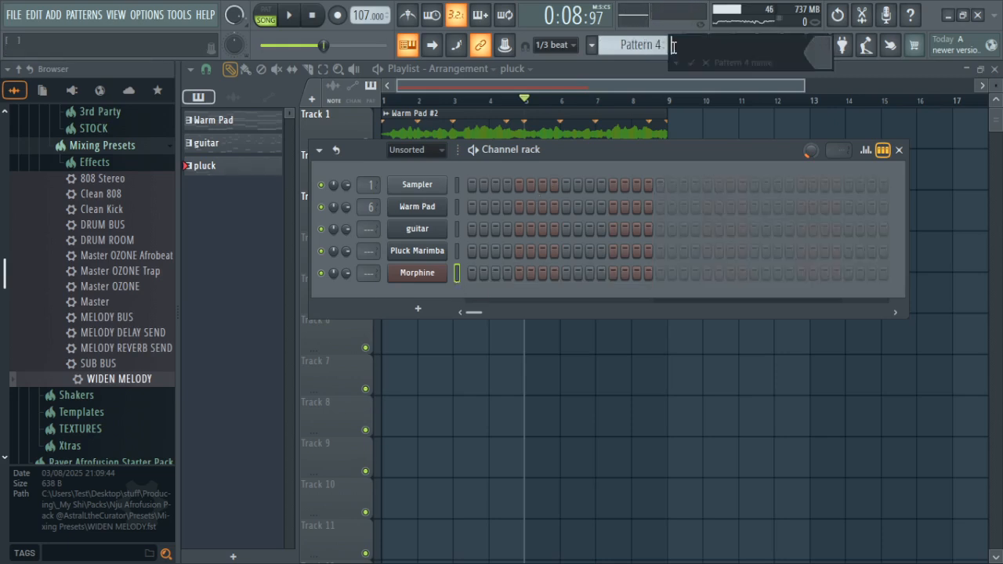
{"action": "key", "text": "Return"}
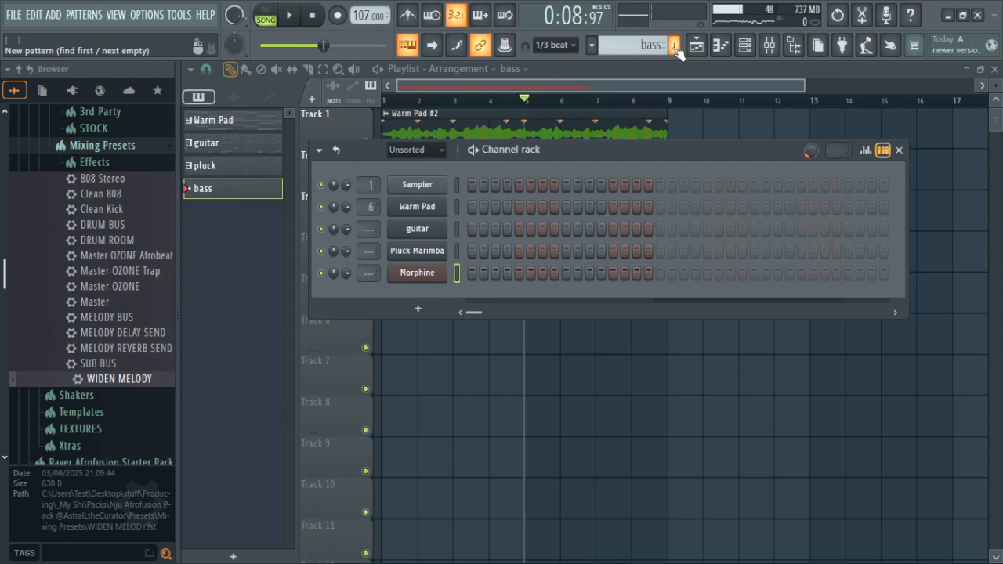
{"action": "key", "text": "ctrl+v"}
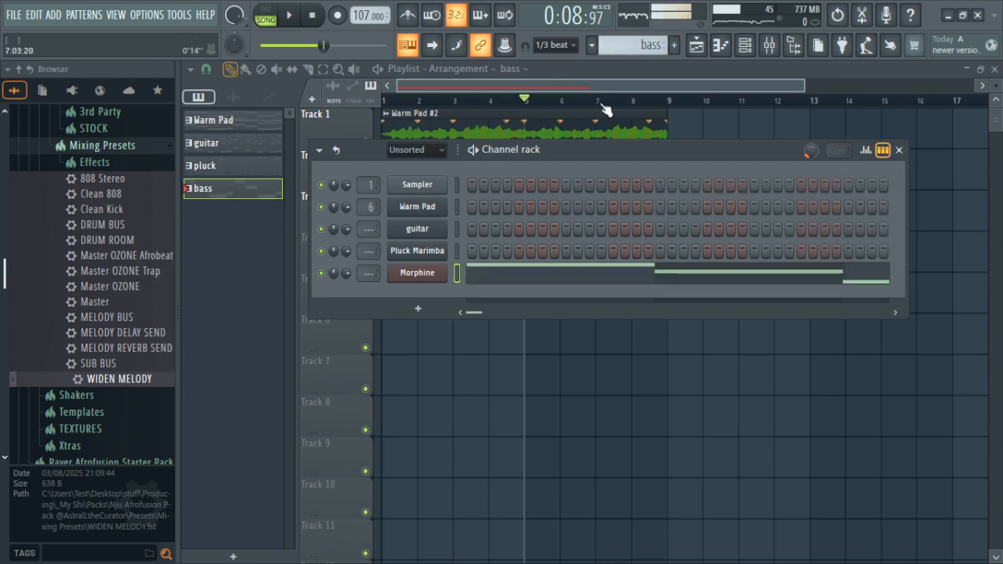
- Close the channel rack, place the bass pattern on Track 4 from bar 1, and play the arrangement
{"action": "left_click", "coordinate": [898, 149]}
{"action": "left_click_drag", "start_coordinate": [224, 205], "coordinate": [422, 239]}
{"action": "key", "text": "space"}
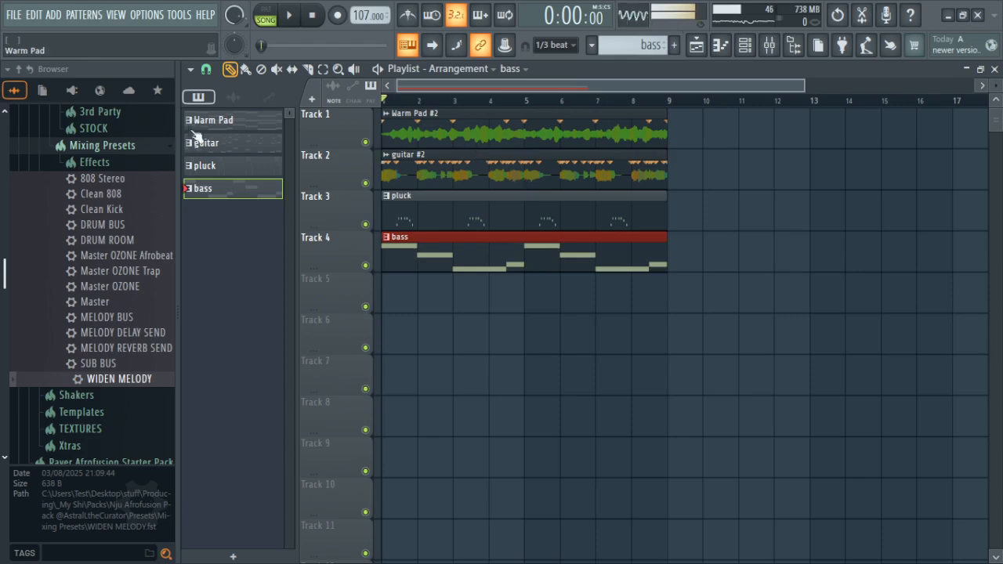
{"action": "left_click", "coordinate": [754, 47]}
{"action": "left_click", "coordinate": [754, 47]}
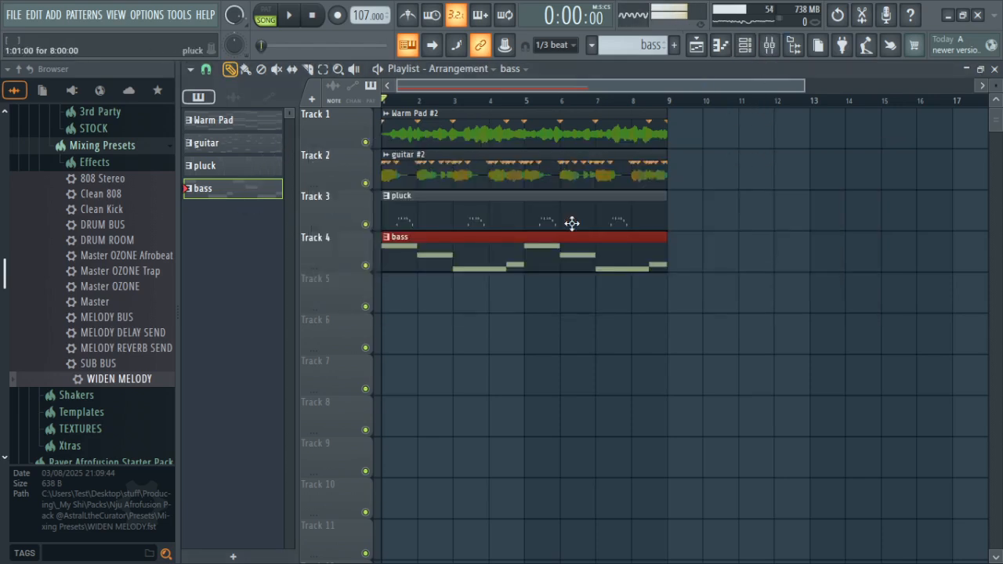
{"action": "left_click", "coordinate": [133, 154]}
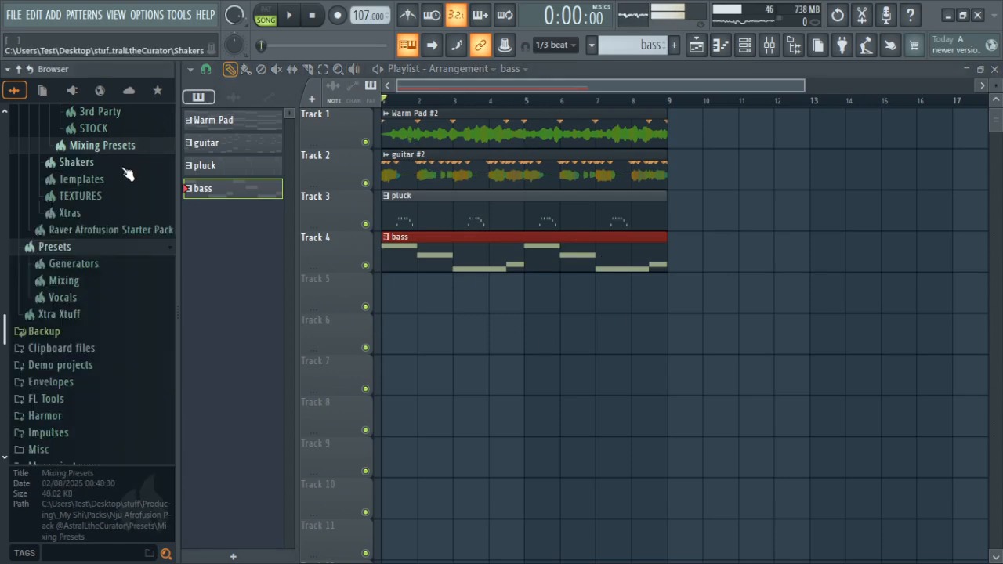
{"action": "scroll", "coordinate": [125, 174], "scroll_direction": "up", "scroll_amount": 4}
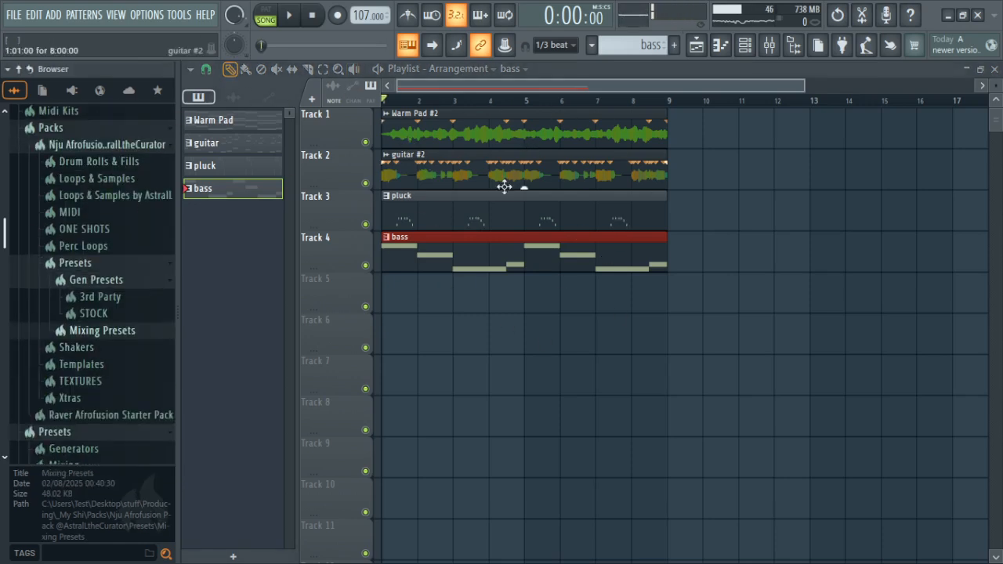
- Create a new pattern named sine bass
{"action": "left_click", "coordinate": [240, 557]}
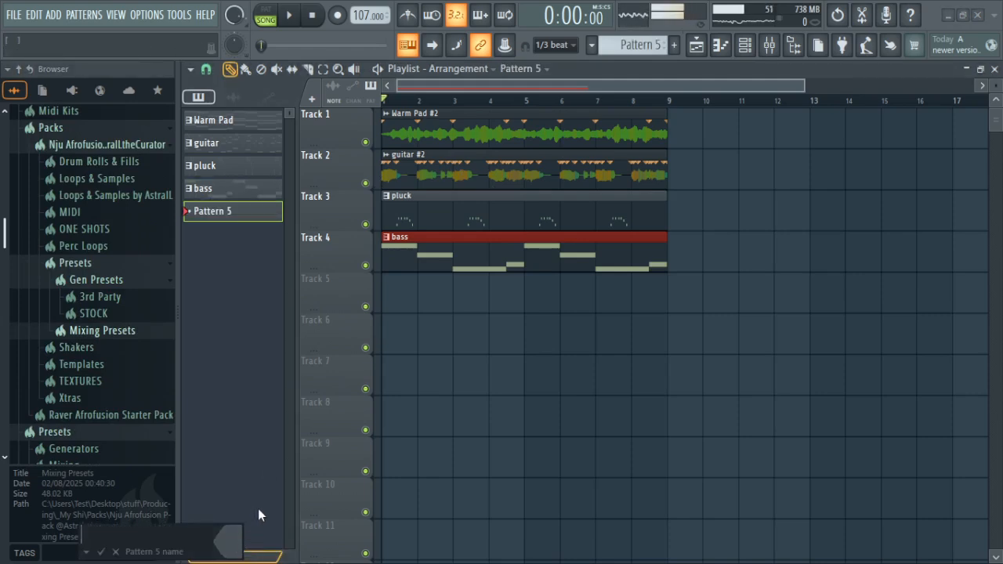
{"action": "type", "text": "sine bass"}
{"action": "key", "text": "Return"}
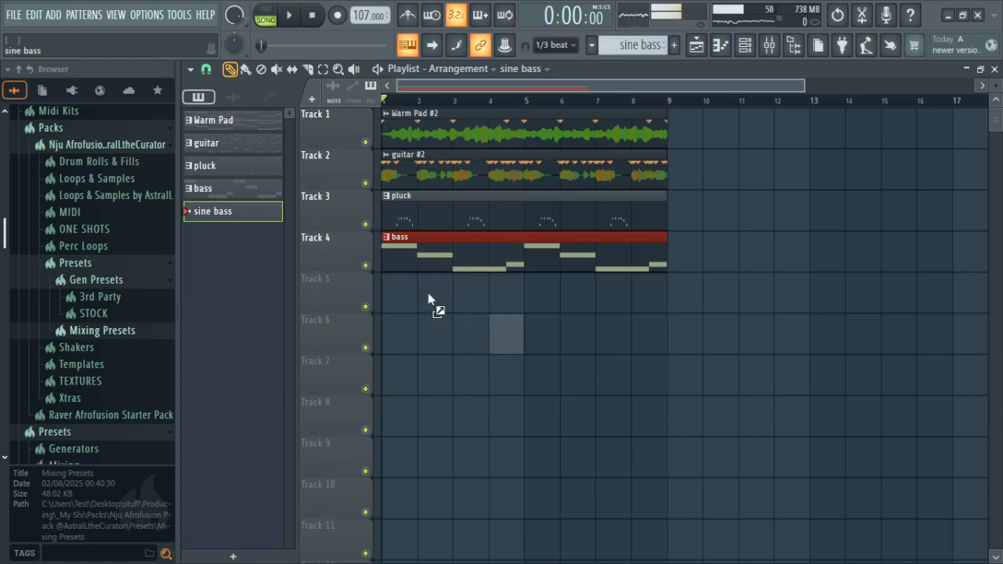
{"action": "left_click_drag", "start_coordinate": [434, 302], "coordinate": [665, 329]}
- Add a Fruity DX10 channel to the channel rack, load its Sine Bass preset, and close the plugin window
{"action": "left_click", "coordinate": [744, 45]}
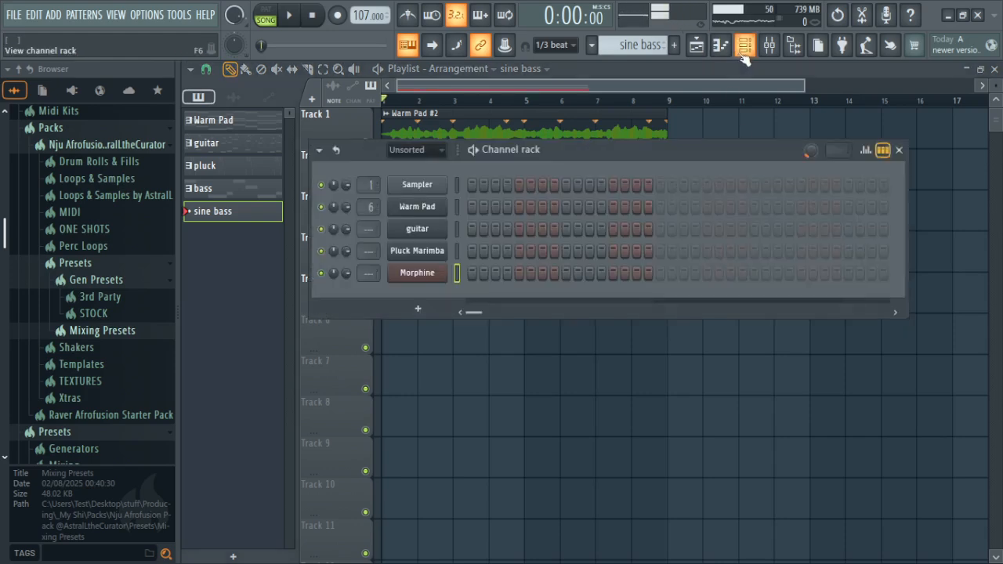
{"action": "left_click", "coordinate": [417, 308]}
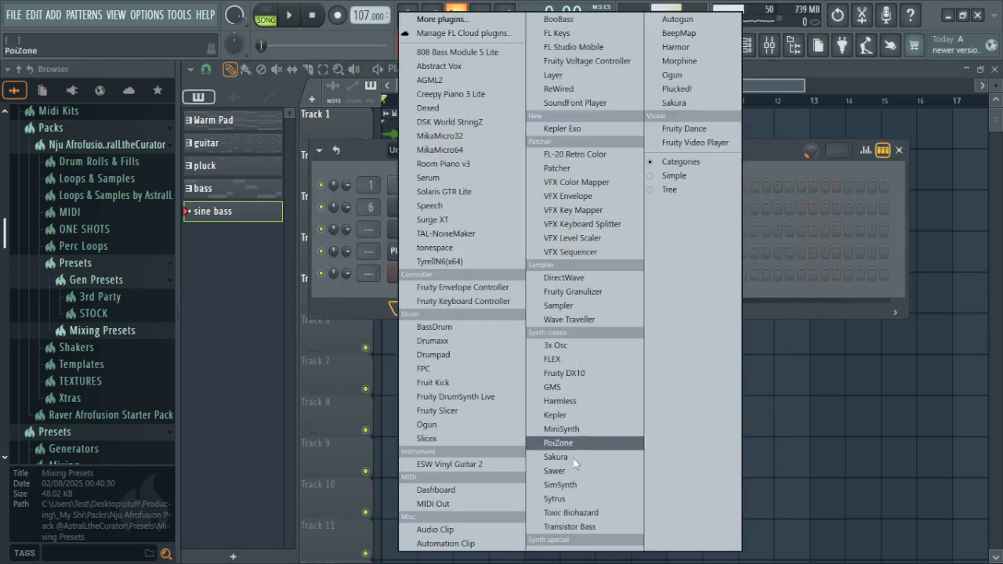
{"action": "left_click", "coordinate": [589, 375]}
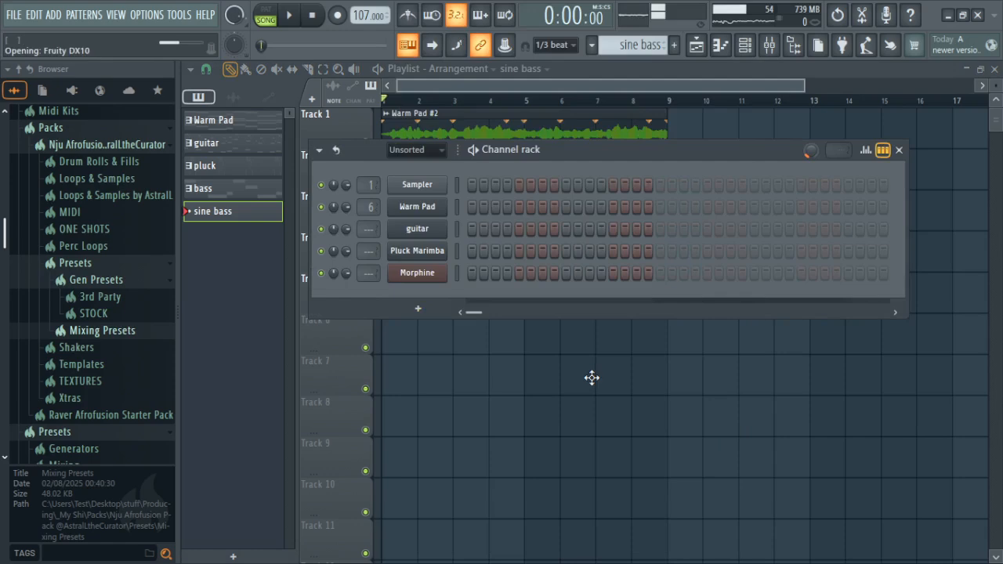
{"action": "left_click", "coordinate": [521, 139]}
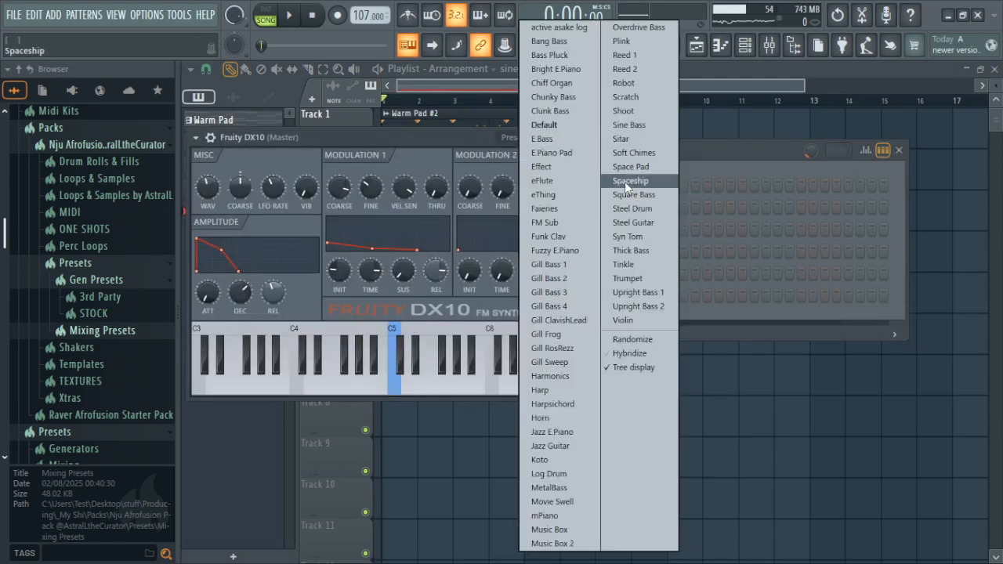
{"action": "left_click", "coordinate": [628, 124]}
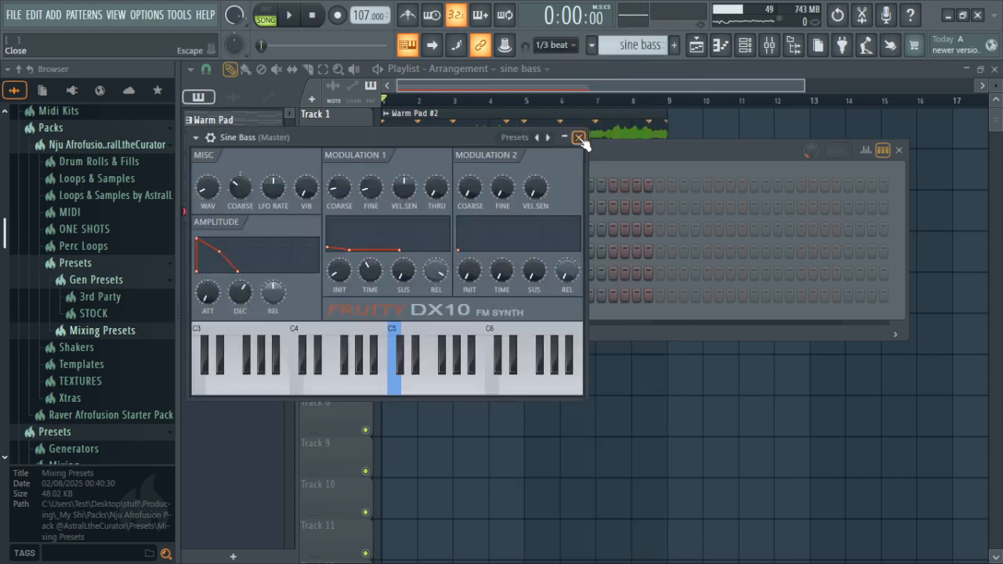
{"action": "left_click", "coordinate": [578, 139]}
- Open the Sine Bass channel's piano roll and set the grid snap to 1/2 beat
{"action": "right_click", "coordinate": [415, 296]}
{"action": "left_click", "coordinate": [477, 296]}
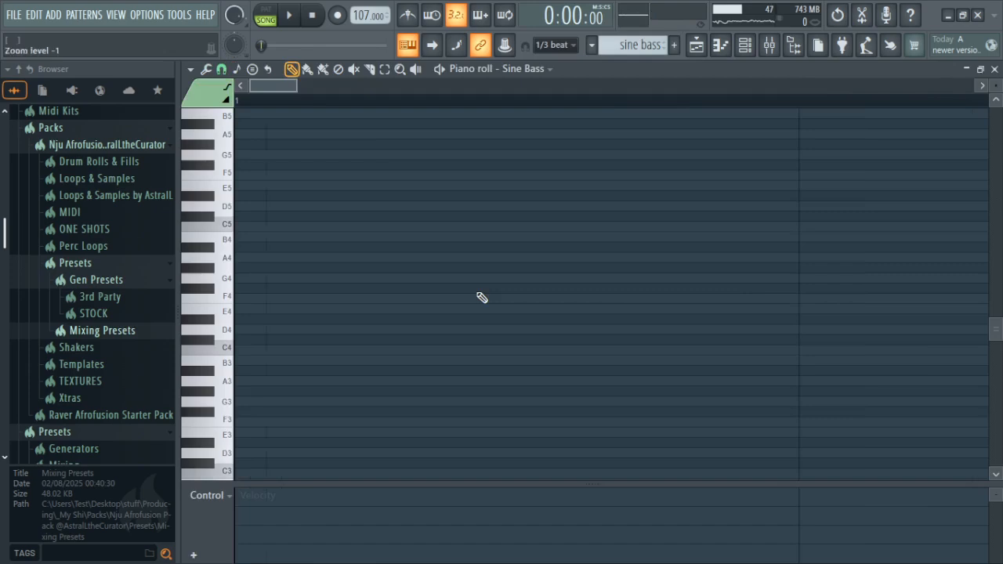
{"action": "scroll", "coordinate": [241, 106], "scroll_direction": "up", "scroll_amount": 1}
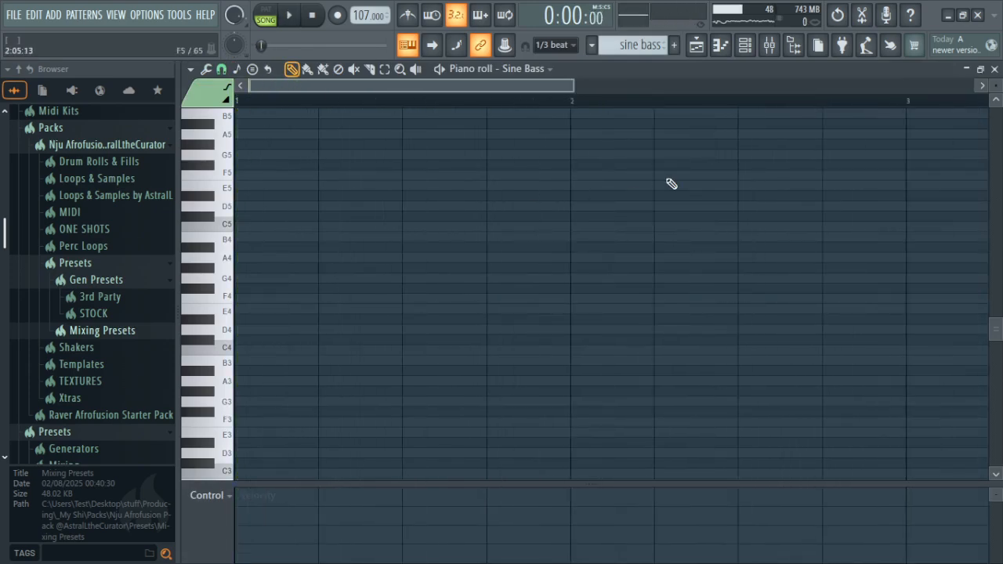
{"action": "left_click", "coordinate": [222, 69]}
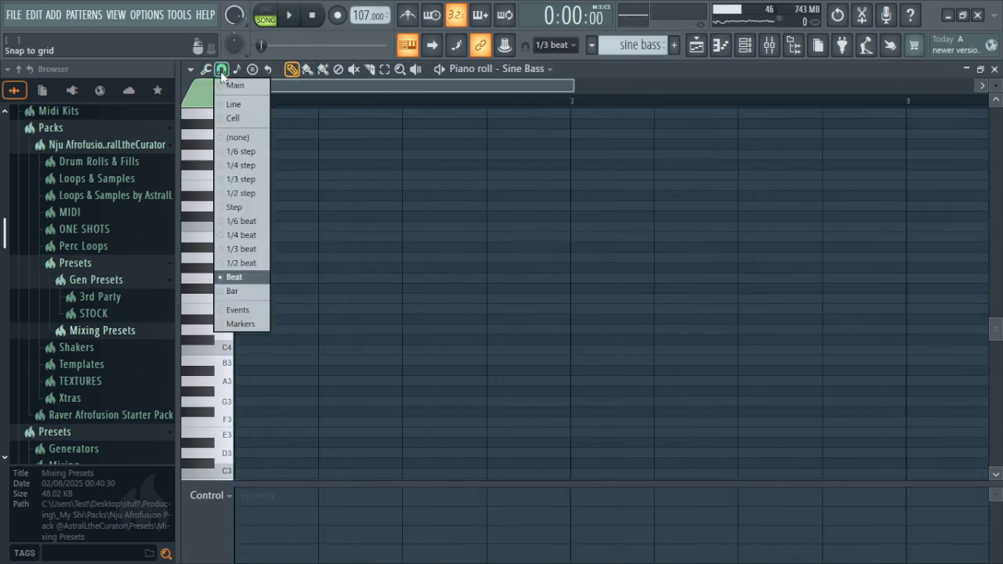
{"action": "left_click", "coordinate": [243, 265]}
- Place half-beat notes at A4 and C4 in bar 1 of the Sine Bass piano roll, and set the grid snap to 1/4 beat
{"action": "left_click_drag", "start_coordinate": [284, 228], "coordinate": [344, 260]}
{"action": "key", "text": "space"}
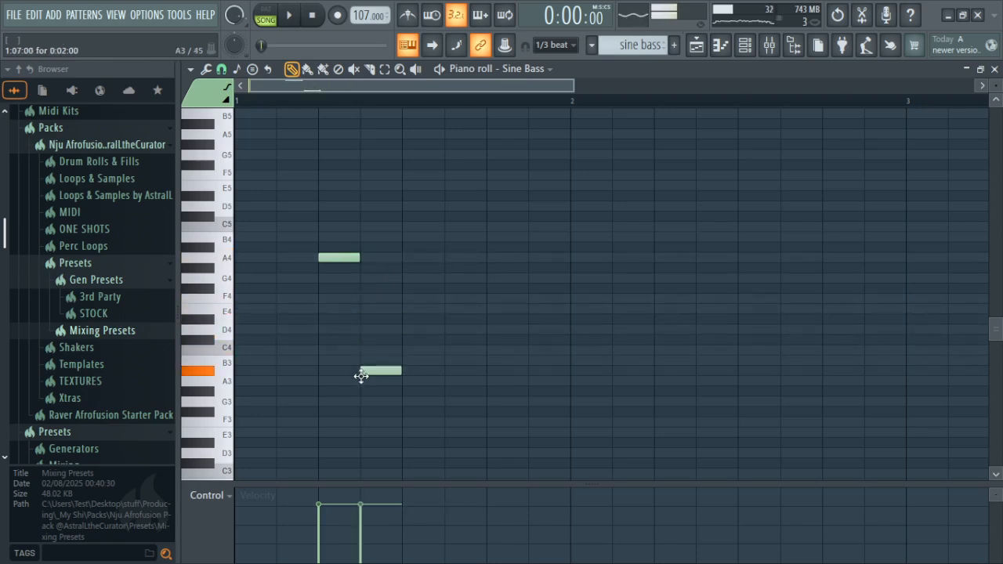
{"action": "key", "text": "space"}
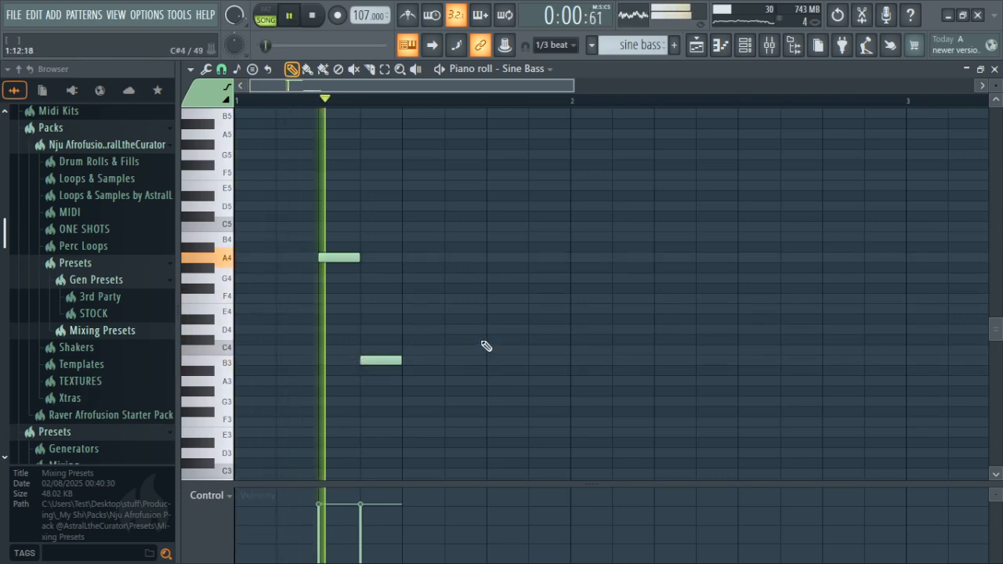
{"action": "key", "text": "space"}
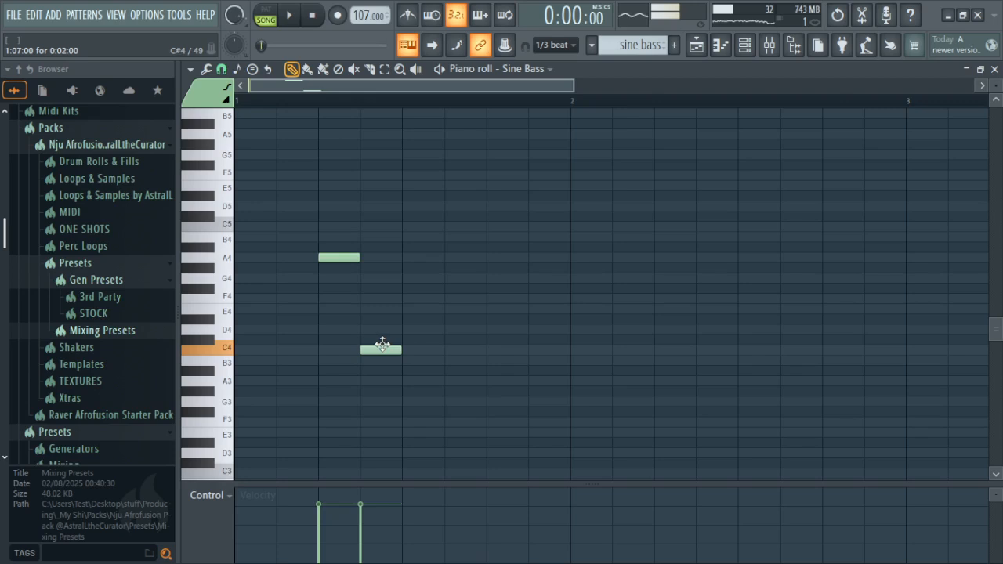
{"action": "left_click", "coordinate": [222, 70]}
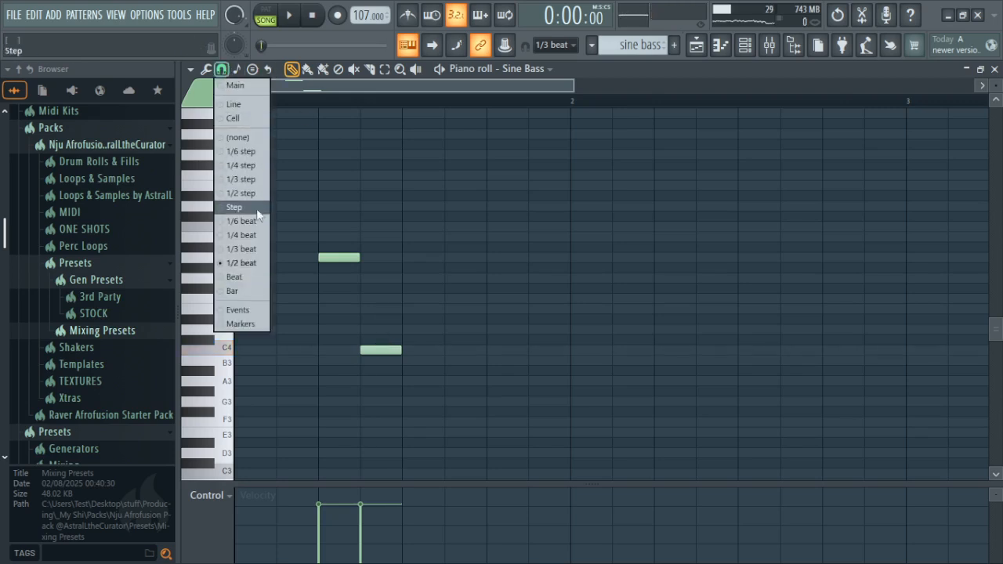
{"action": "left_click", "coordinate": [250, 236]}
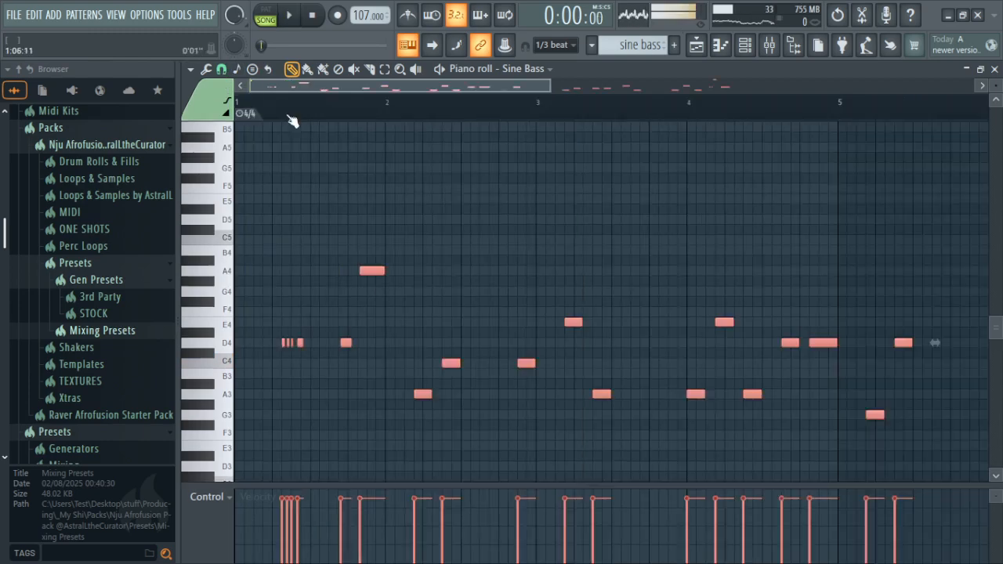
- Review the full Sine Bass melody in the piano roll and play it from the start
{"action": "scroll", "coordinate": [290, 117], "scroll_direction": "down", "scroll_amount": 3}
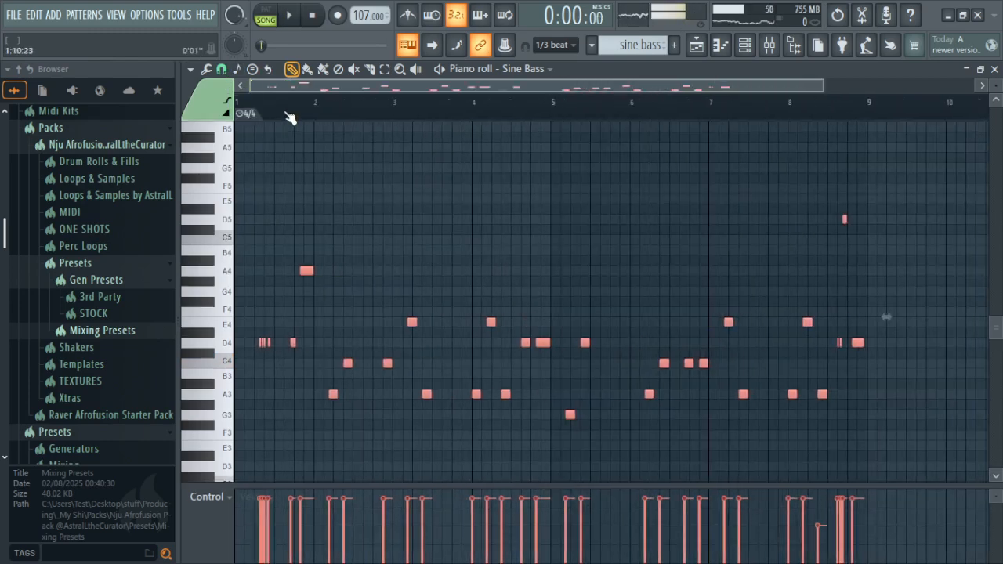
{"action": "scroll", "coordinate": [290, 118], "scroll_direction": "down", "scroll_amount": 2}
{"action": "scroll", "coordinate": [379, 185], "scroll_direction": "down", "scroll_amount": 3}
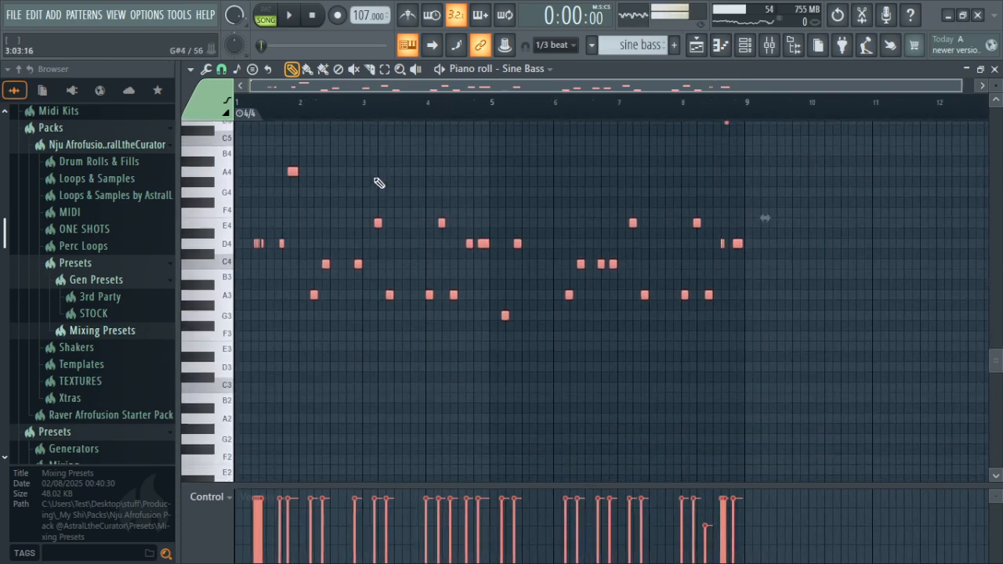
{"action": "scroll", "coordinate": [391, 179], "scroll_direction": "up", "scroll_amount": 1}
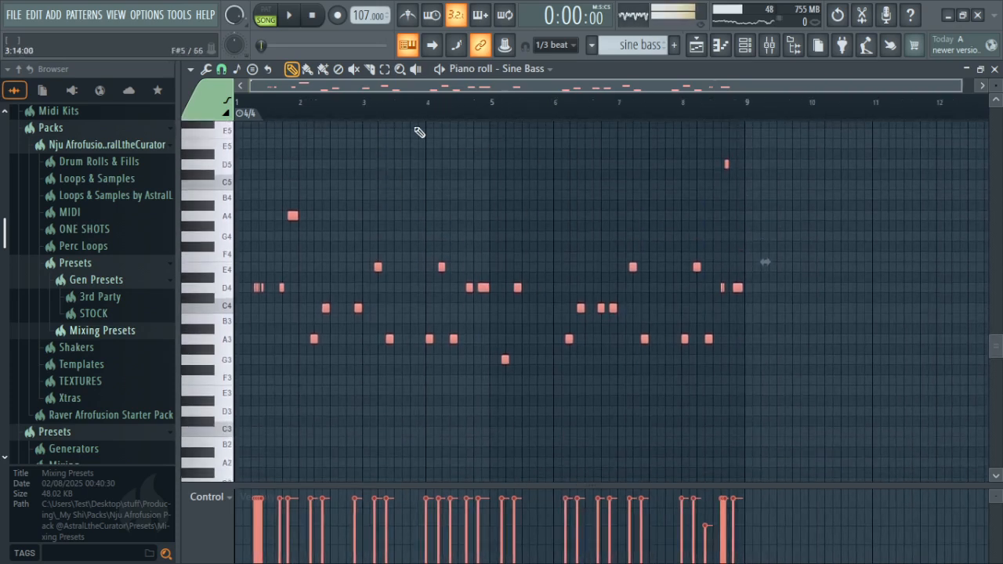
{"action": "key", "text": "space"}
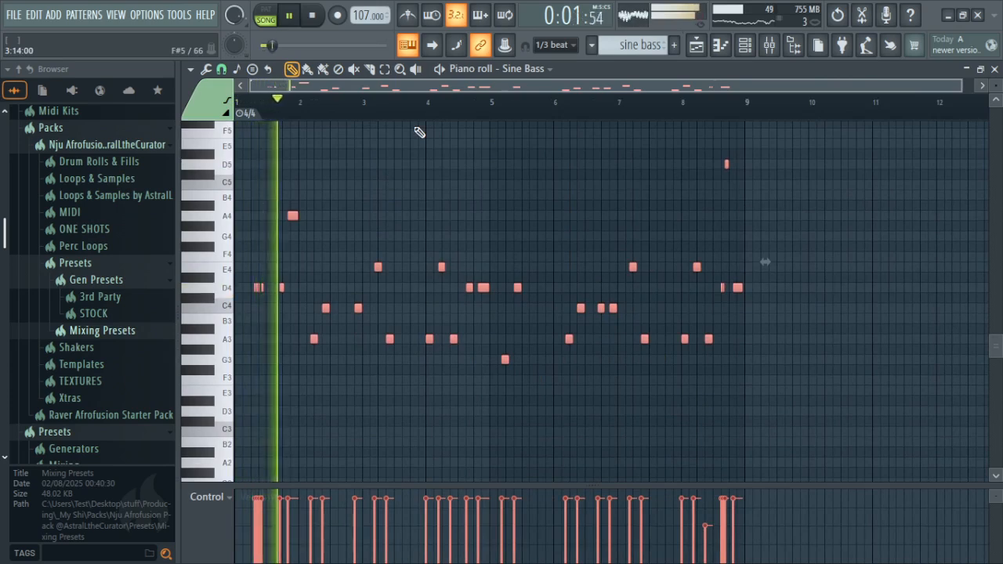
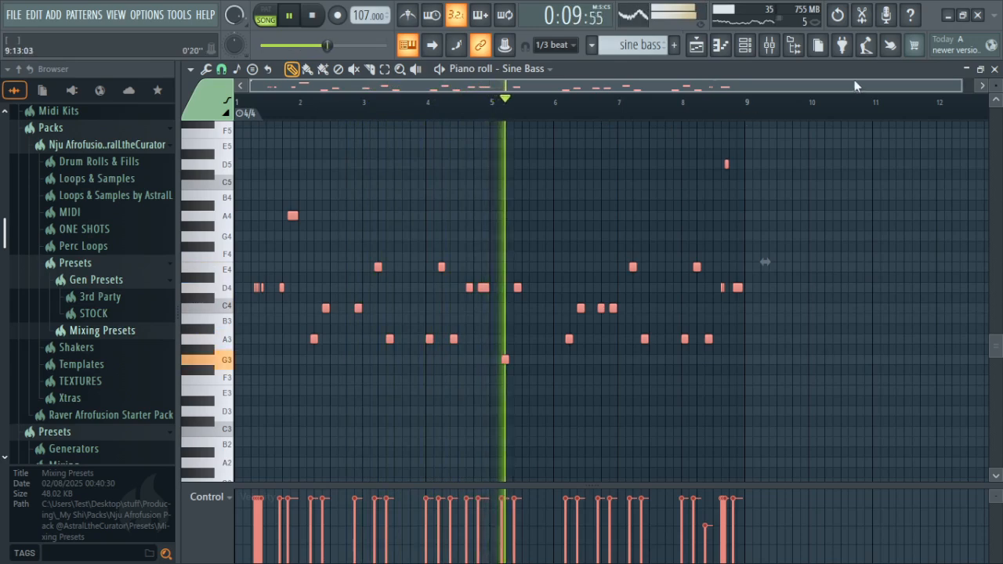
{"action": "key", "text": "space"}
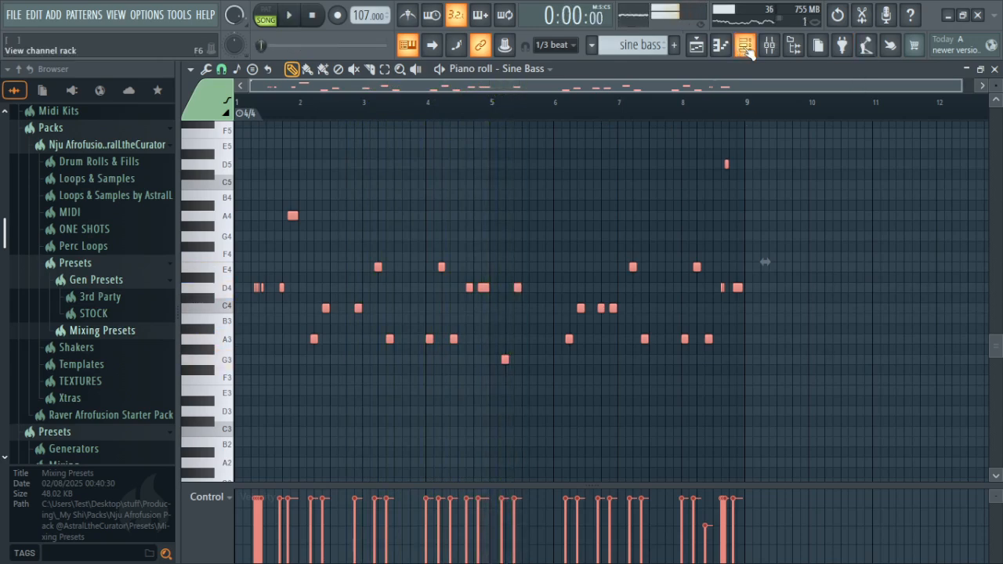
- Switch to the pluck pattern with its Pluck Marimba notes in the piano roll, and close the channel rack
{"action": "left_click", "coordinate": [745, 46]}
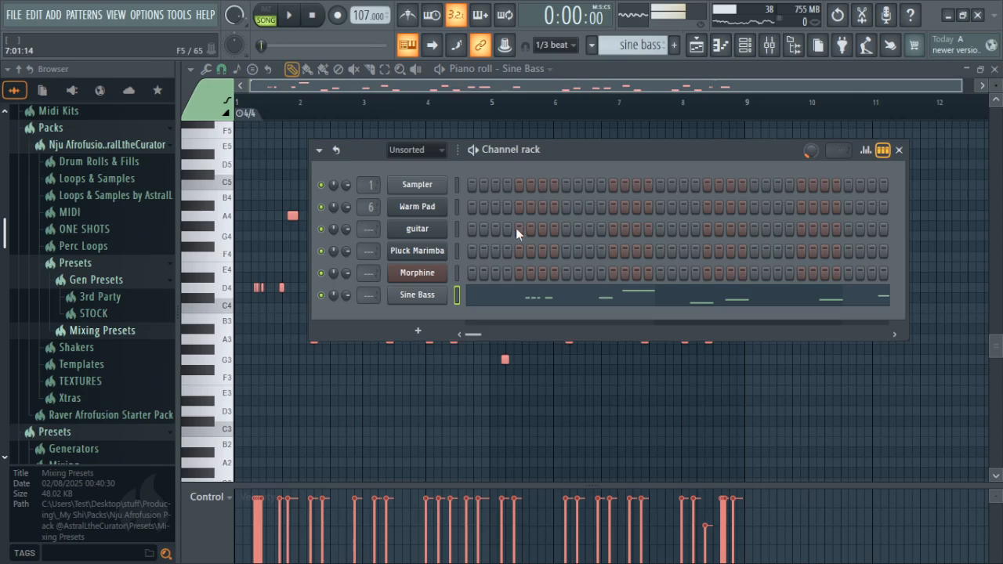
{"action": "left_click", "coordinate": [589, 45]}
{"action": "left_click", "coordinate": [610, 91]}
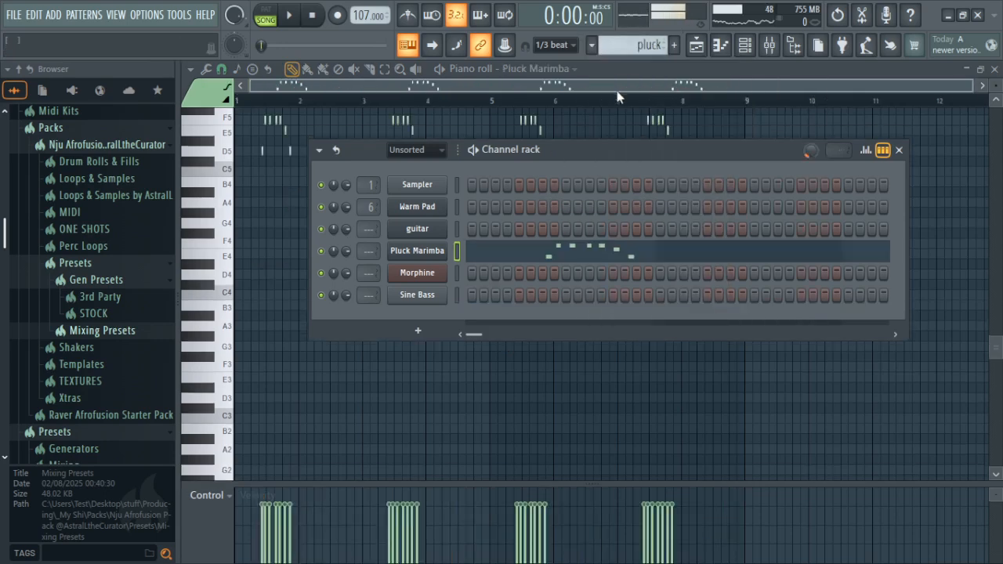
{"action": "left_click", "coordinate": [899, 150]}
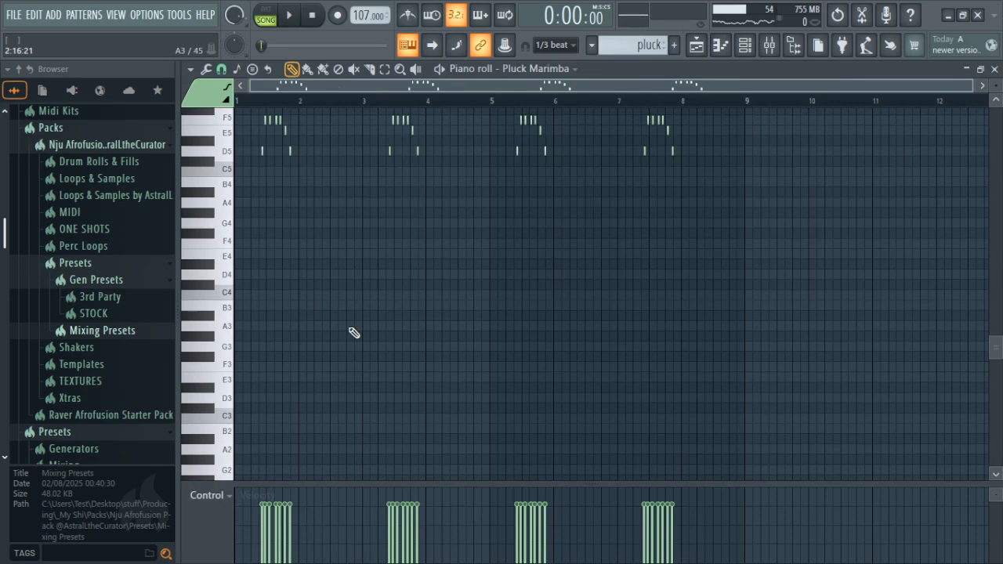
- Play the first Pluck Marimba phrase in bar 1 to check its notes
{"action": "scroll", "coordinate": [251, 101], "scroll_direction": "up", "scroll_amount": 4}
{"action": "scroll", "coordinate": [320, 227], "scroll_direction": "up", "scroll_amount": 3}
{"action": "scroll", "coordinate": [278, 98], "scroll_direction": "up", "scroll_amount": 2}
{"action": "key", "text": "space"}
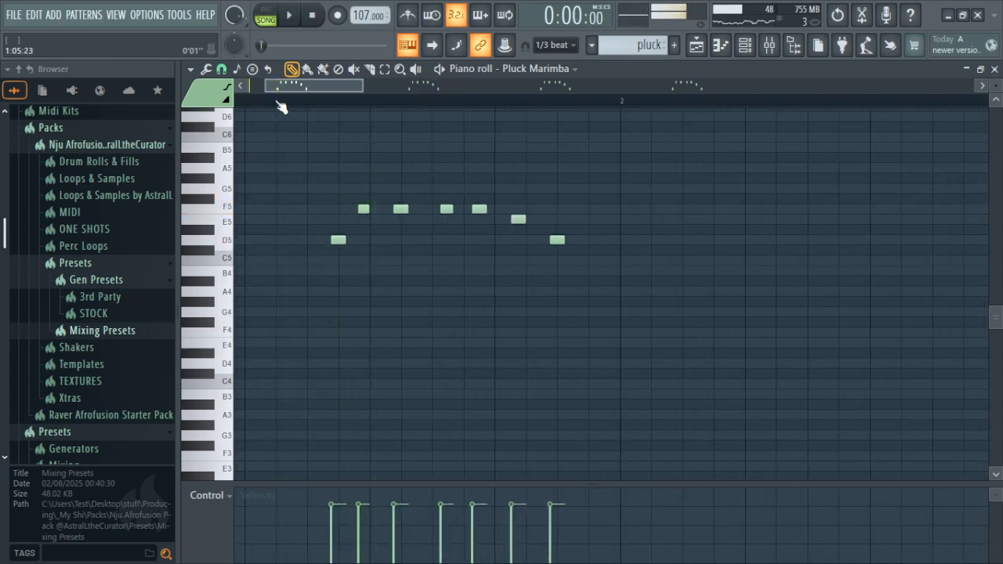
{"action": "key", "text": "space"}
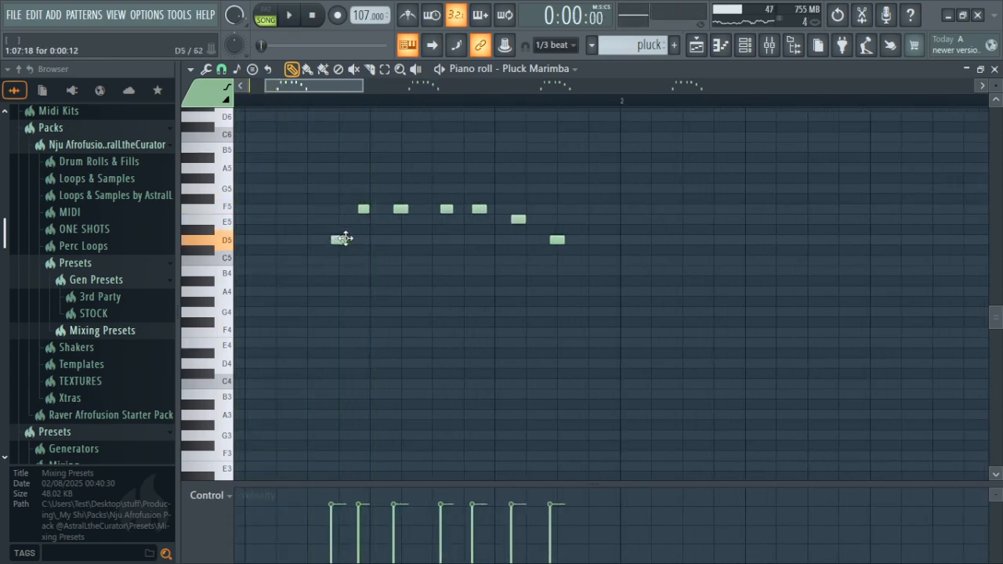
- Raise the last two notes of the bar 3 pluck phrase to F5 and G5
{"action": "scroll", "coordinate": [246, 101], "scroll_direction": "down", "scroll_amount": 5}
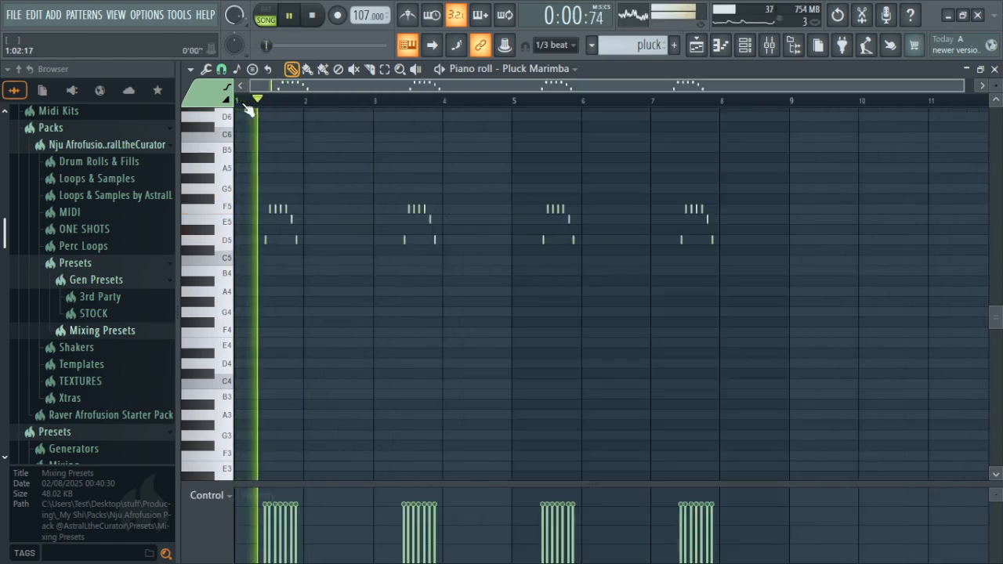
{"action": "left_click", "coordinate": [222, 69]}
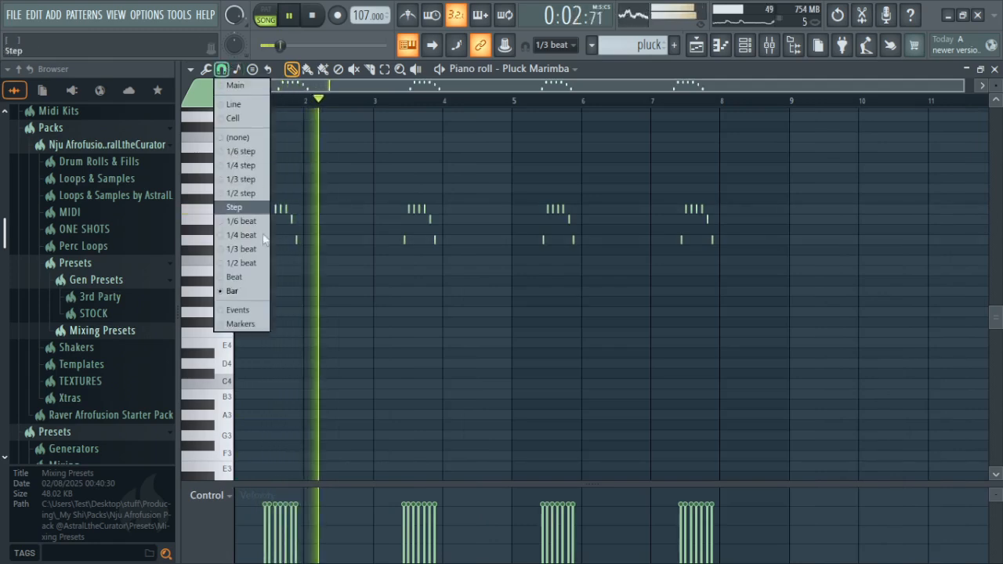
{"action": "left_click", "coordinate": [245, 270]}
{"action": "scroll", "coordinate": [399, 101], "scroll_direction": "up", "scroll_amount": 6}
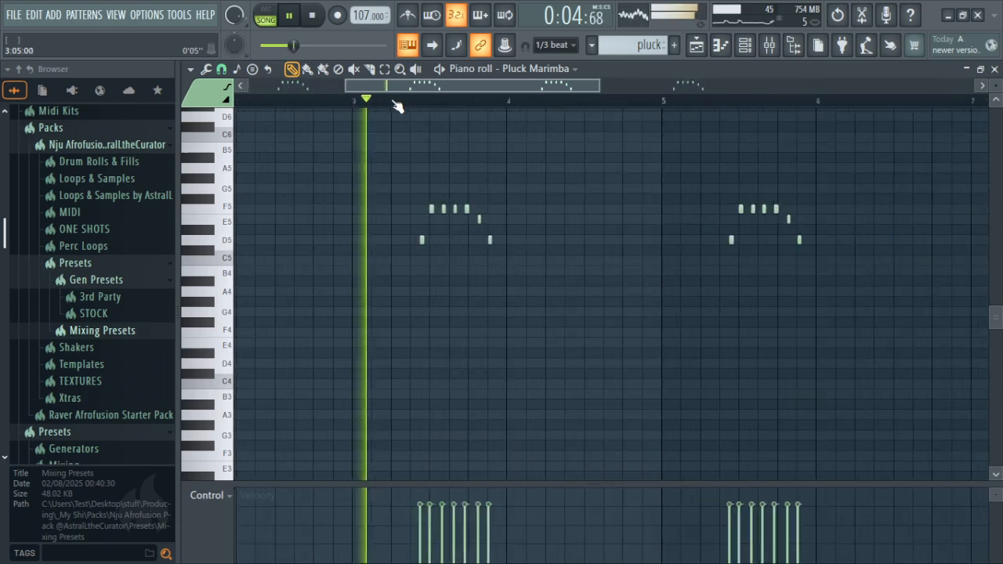
{"action": "key", "text": "space"}
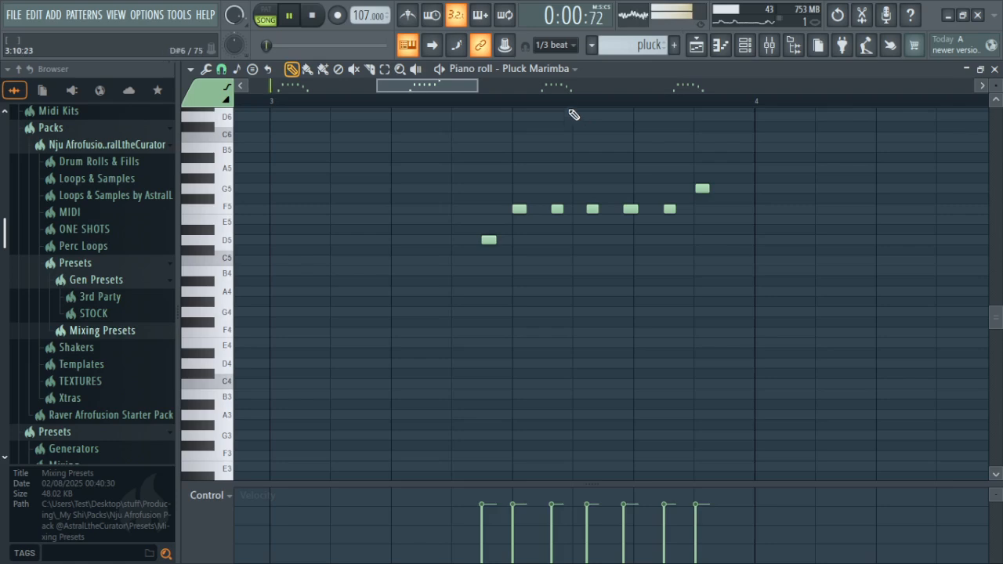
- Replay the bar 1 pluck phrase and nudge its fourth F5 note slightly earlier to fit the rhythm
{"action": "scroll", "coordinate": [565, 108], "scroll_direction": "down", "scroll_amount": 6}
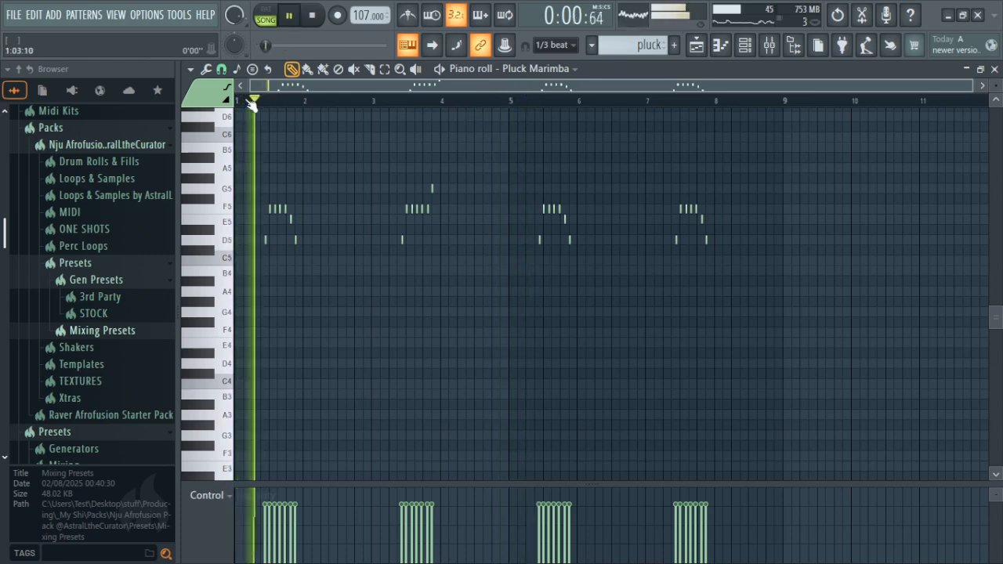
{"action": "scroll", "coordinate": [253, 102], "scroll_direction": "up", "scroll_amount": 4}
{"action": "key", "text": "space"}
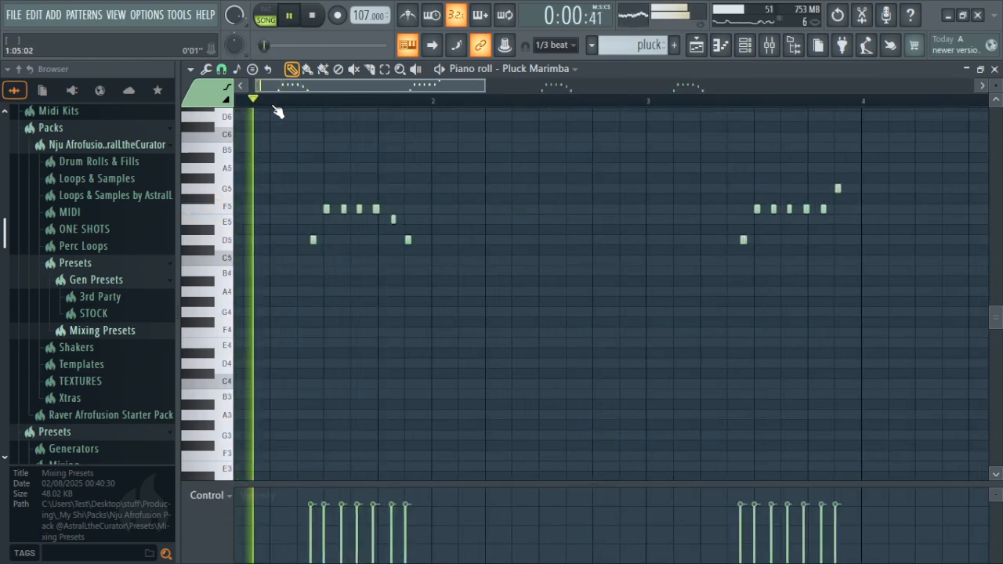
{"action": "scroll", "coordinate": [277, 110], "scroll_direction": "up", "scroll_amount": 3}
{"action": "key", "text": "space"}
{"action": "key", "text": "space"}
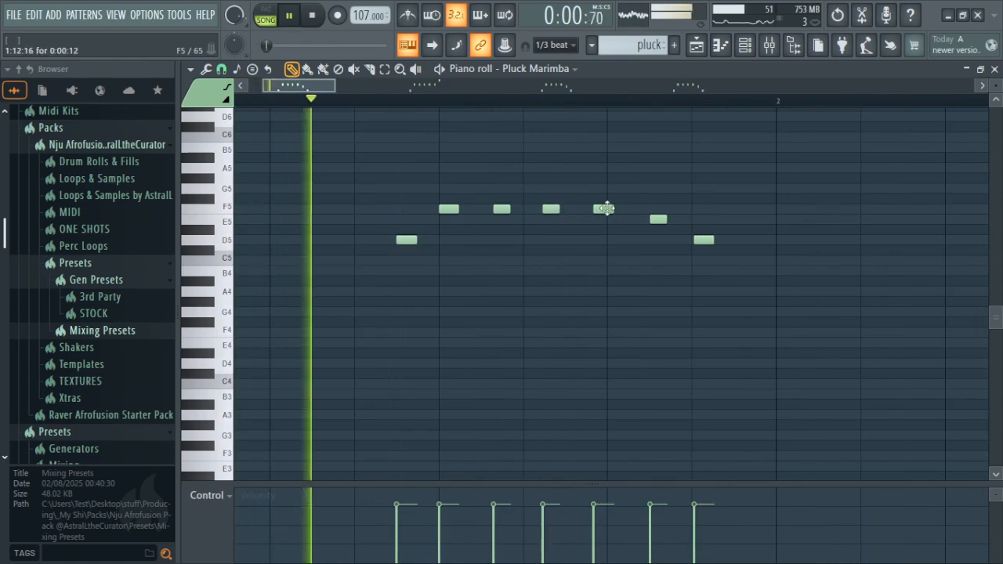
{"action": "key", "text": "space"}
{"action": "key", "text": "space"}
{"action": "left_click_drag", "start_coordinate": [601, 210], "coordinate": [592, 212]}
{"action": "key", "text": "space"}
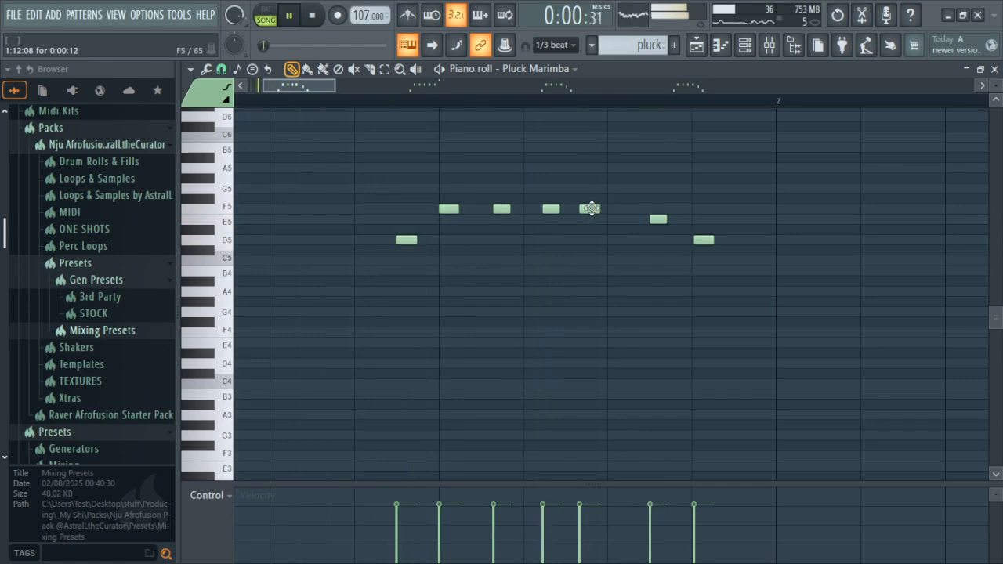
{"action": "left_click_drag", "start_coordinate": [591, 209], "coordinate": [594, 208]}
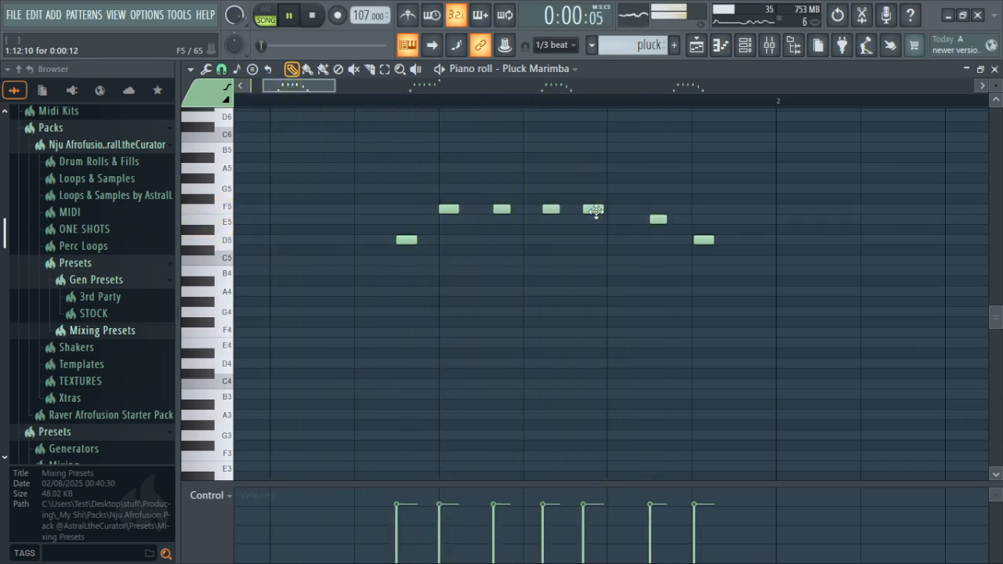
{"action": "left_click_drag", "start_coordinate": [596, 210], "coordinate": [598, 210]}
{"action": "key", "text": "space"}
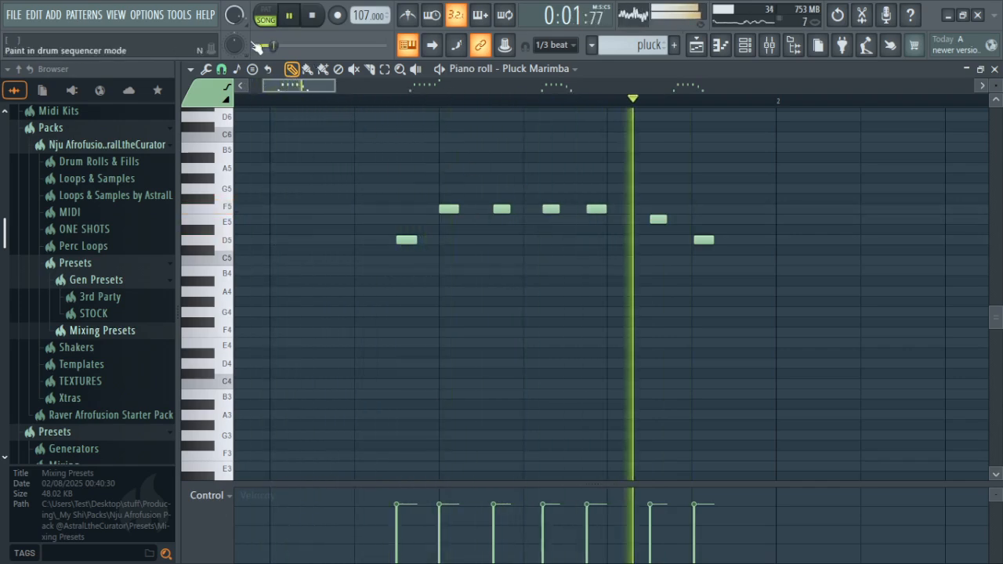
- Set the grid snap to 1/4 beat, check the last notes of the bar 1 pluck phrase, and play the melody
{"action": "left_click", "coordinate": [222, 69]}
{"action": "left_click", "coordinate": [253, 236]}
{"action": "key", "text": "space"}
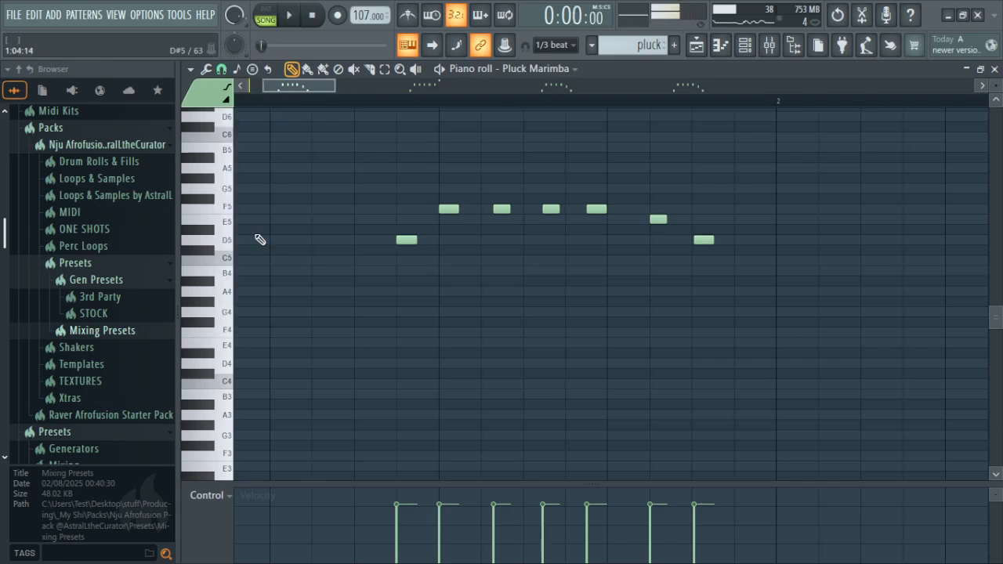
{"action": "left_click_drag", "start_coordinate": [705, 242], "coordinate": [654, 219]}
{"action": "key", "text": "space"}
{"action": "scroll", "coordinate": [601, 112], "scroll_direction": "down", "scroll_amount": 5}
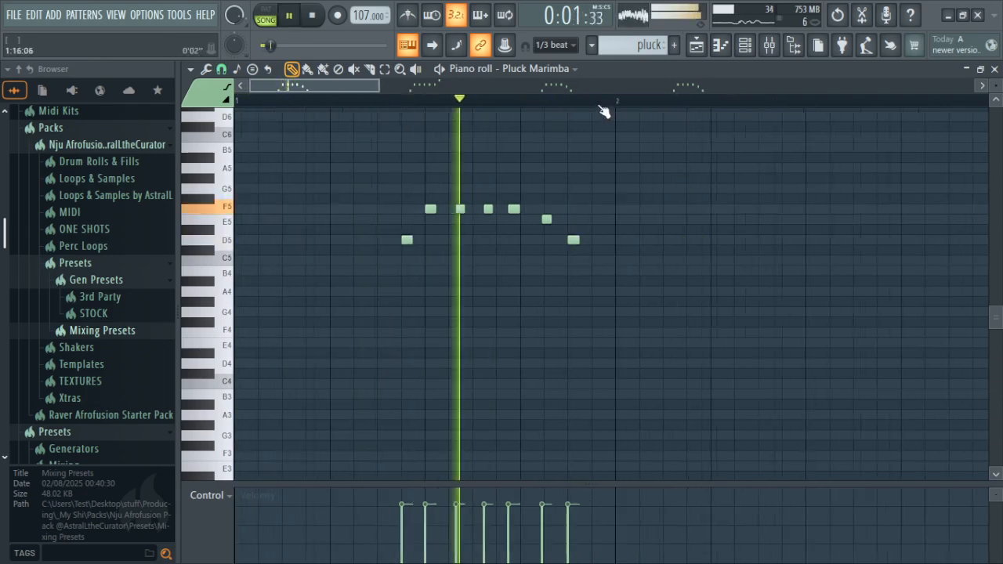
{"action": "scroll", "coordinate": [603, 112], "scroll_direction": "down", "scroll_amount": 3}
{"action": "key", "text": "space"}
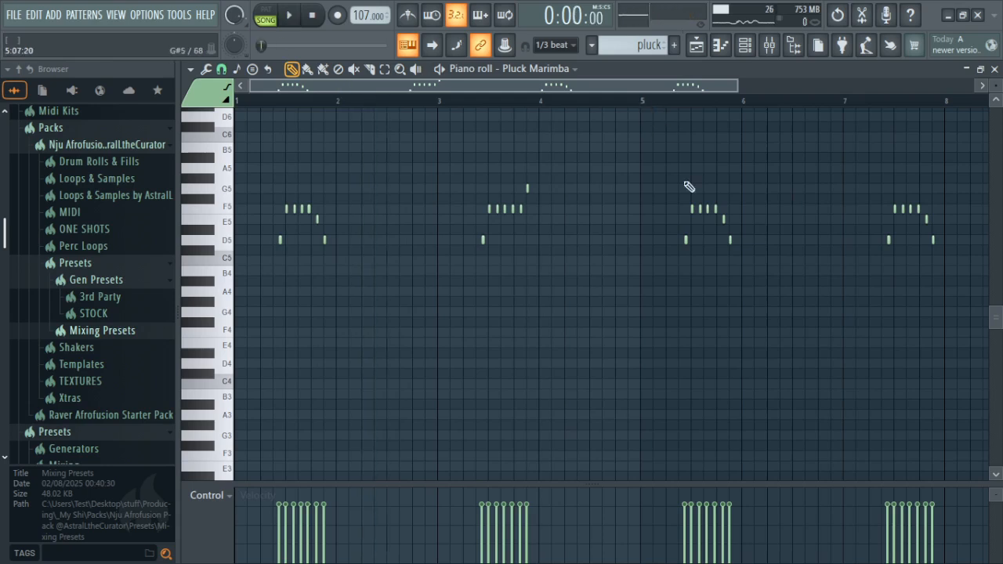
- Delete the pluck phrases in bars 5 and 7, and copy the bar 1 phrase to bar 5 with the snap set to Bar
{"action": "left_click_drag", "start_coordinate": [671, 173], "coordinate": [948, 329]}
{"action": "key", "text": "Delete"}
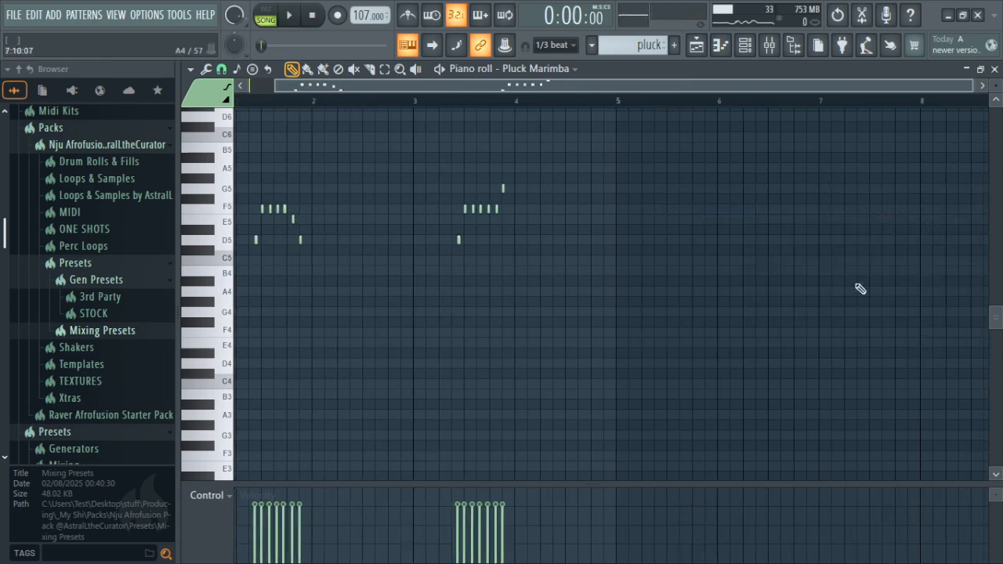
{"action": "left_click", "coordinate": [222, 70]}
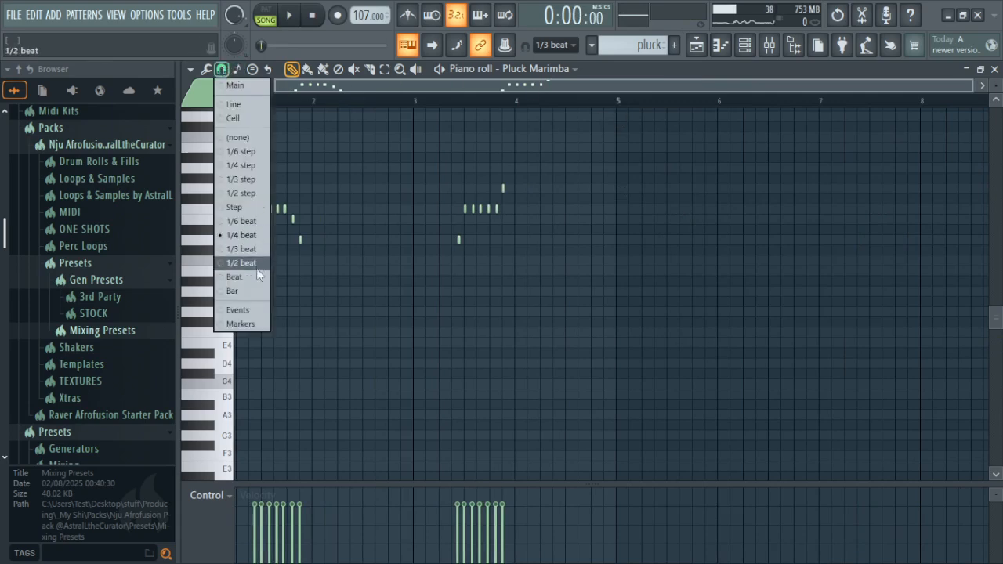
{"action": "left_click", "coordinate": [250, 297]}
{"action": "left_click_drag", "start_coordinate": [617, 100], "coordinate": [133, 140]}
{"action": "left_click_drag", "start_coordinate": [264, 187], "coordinate": [355, 287]}
{"action": "key", "text": "ctrl+b"}
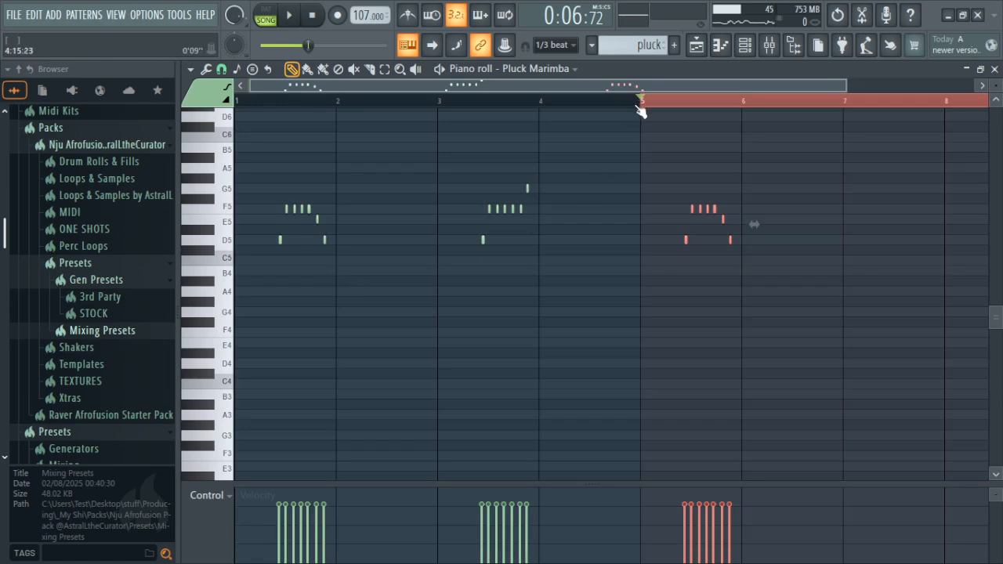
- Duplicate the pluck phrase in bars 5 and 6 into bar 7, and clear the selection
{"action": "left_click_drag", "start_coordinate": [644, 104], "coordinate": [803, 115]}
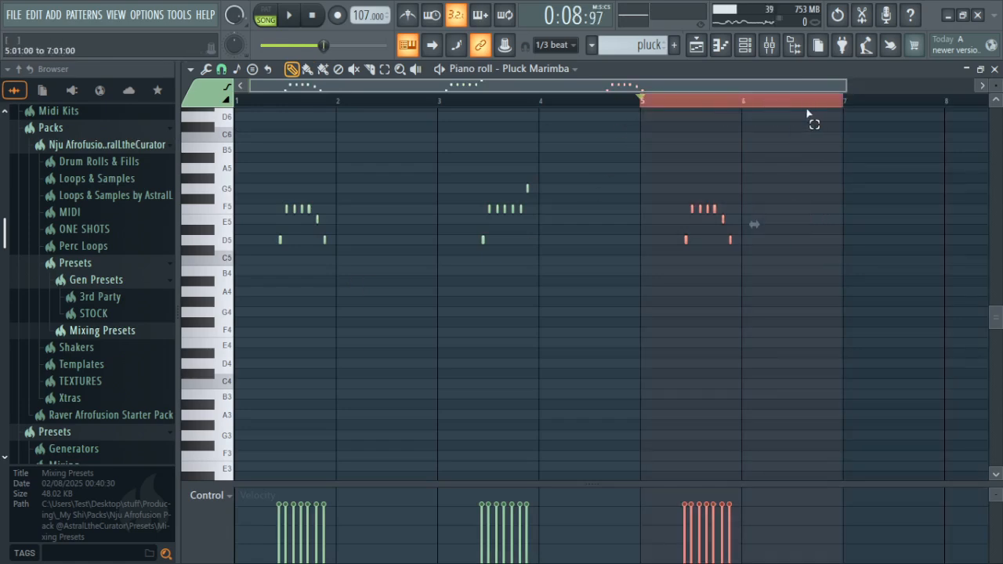
{"action": "key", "text": "ctrl+b"}
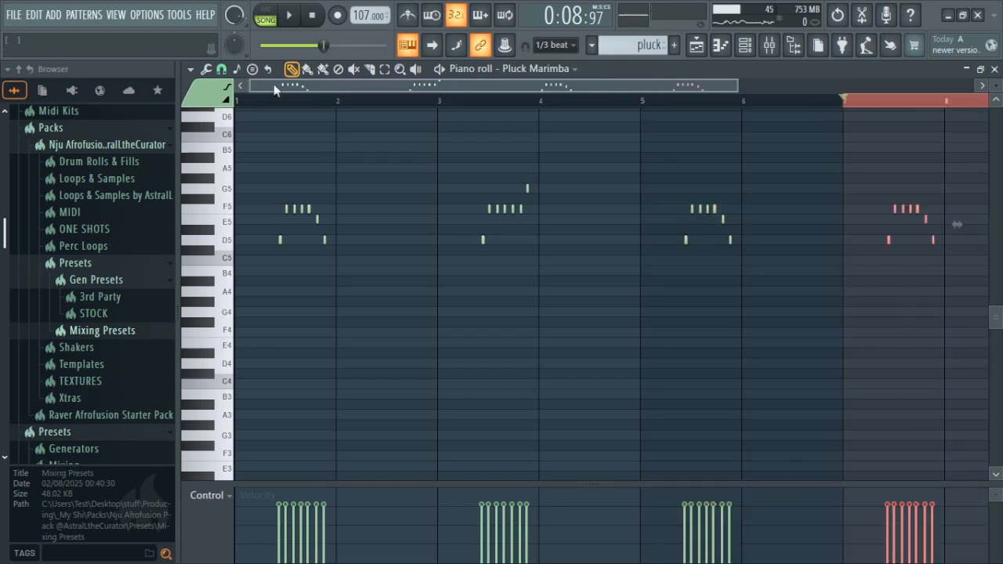
{"action": "left_click", "coordinate": [244, 106]}
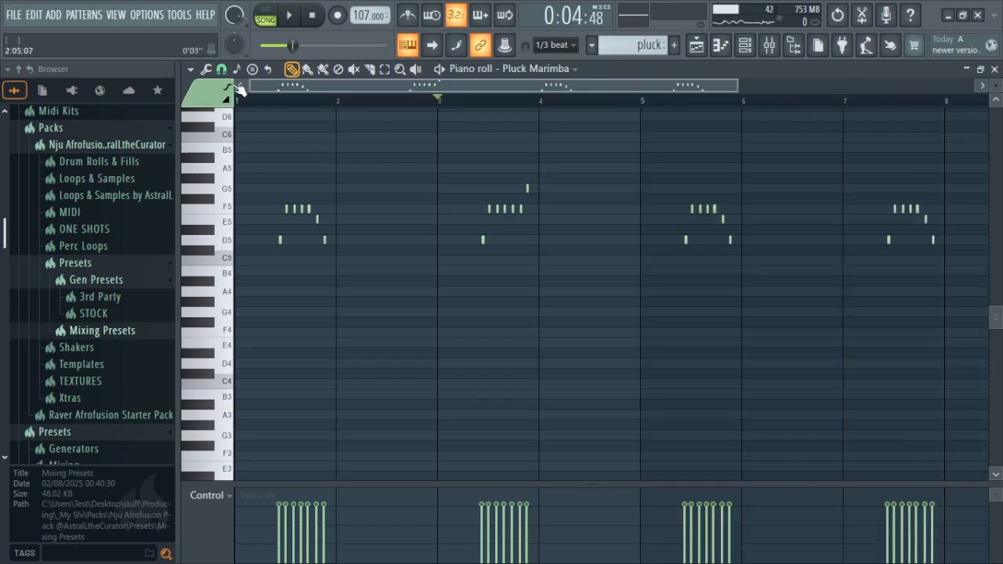
- Set the grid snap to 1/2 beat and nudge the third and fourth F5 notes of the bar 3 pluck phrase slightly earlier
{"action": "left_click", "coordinate": [223, 70]}
{"action": "left_click", "coordinate": [244, 265]}
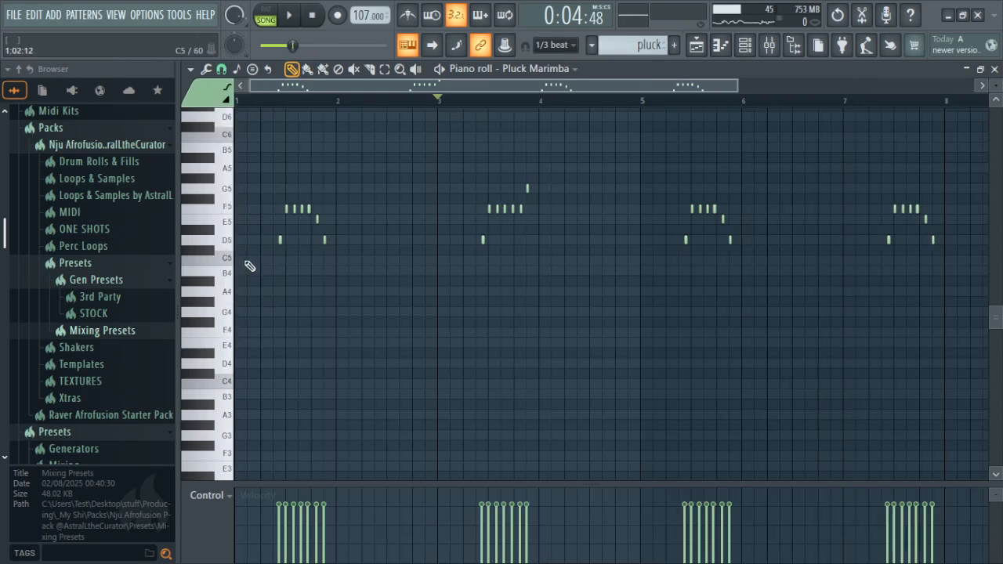
{"action": "key", "text": "space"}
{"action": "scroll", "coordinate": [515, 113], "scroll_direction": "up", "scroll_amount": 5}
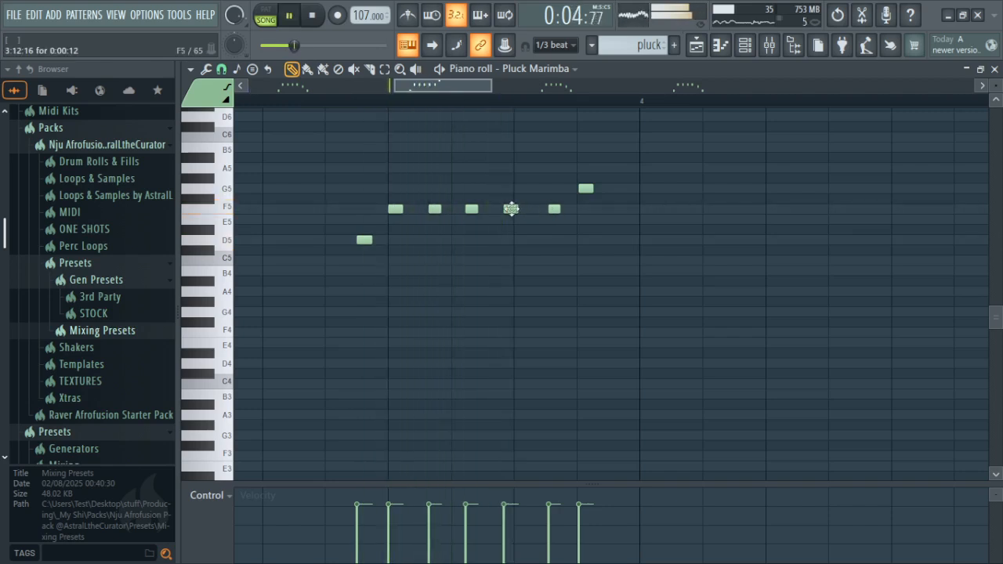
{"action": "key", "text": "space"}
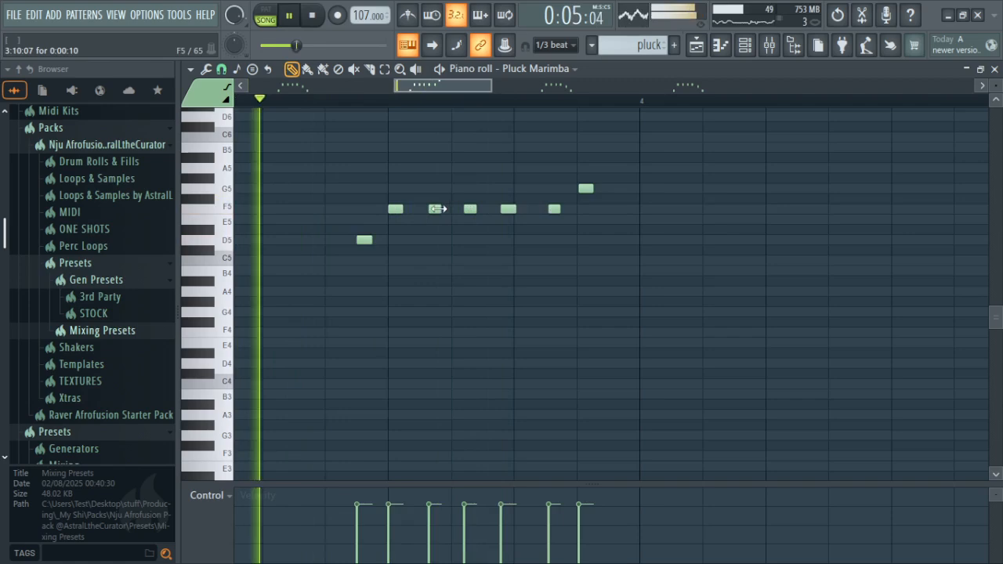
- Replay the bar 3 pluck phrase and fine-tune its second and fifth F5 notes slightly later
{"action": "left_click_drag", "start_coordinate": [437, 209], "coordinate": [431, 209]}
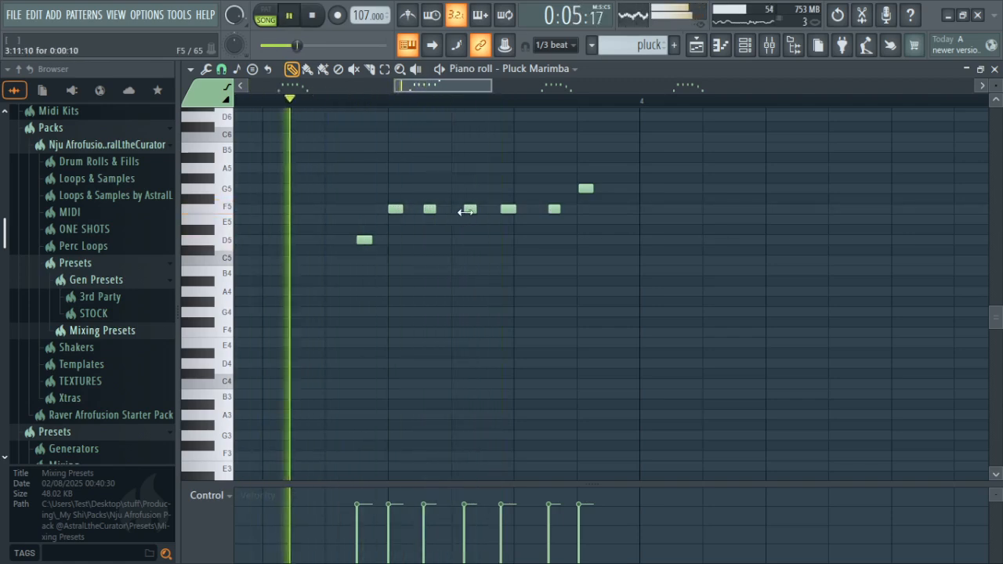
{"action": "key", "text": "space"}
{"action": "left_click_drag", "start_coordinate": [431, 208], "coordinate": [437, 208]}
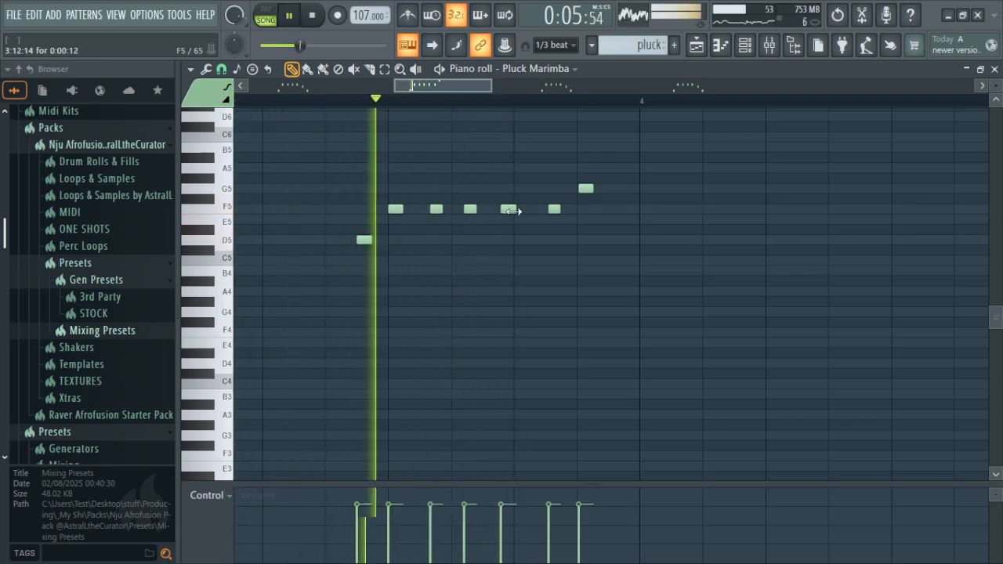
{"action": "key", "text": "space"}
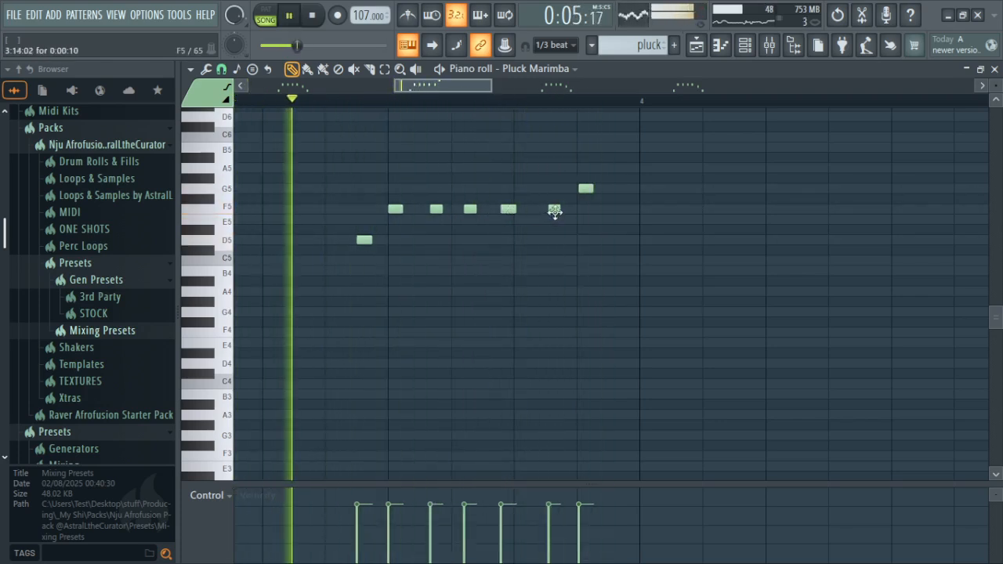
{"action": "key", "text": "space"}
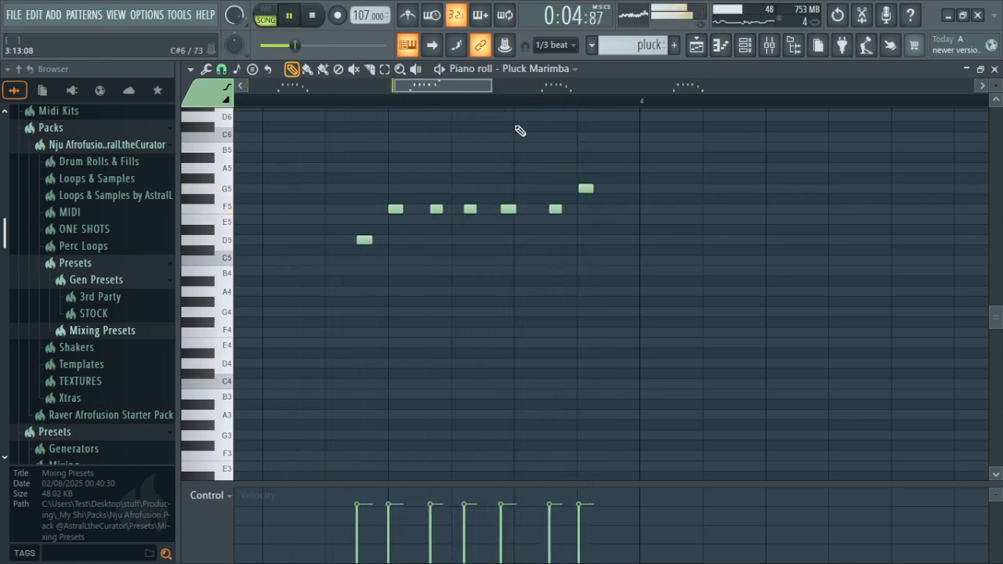
- Play through the whole pluck melody, and replay the bar 1 phrase from the start to check its timing
{"action": "scroll", "coordinate": [497, 102], "scroll_direction": "down", "scroll_amount": 5}
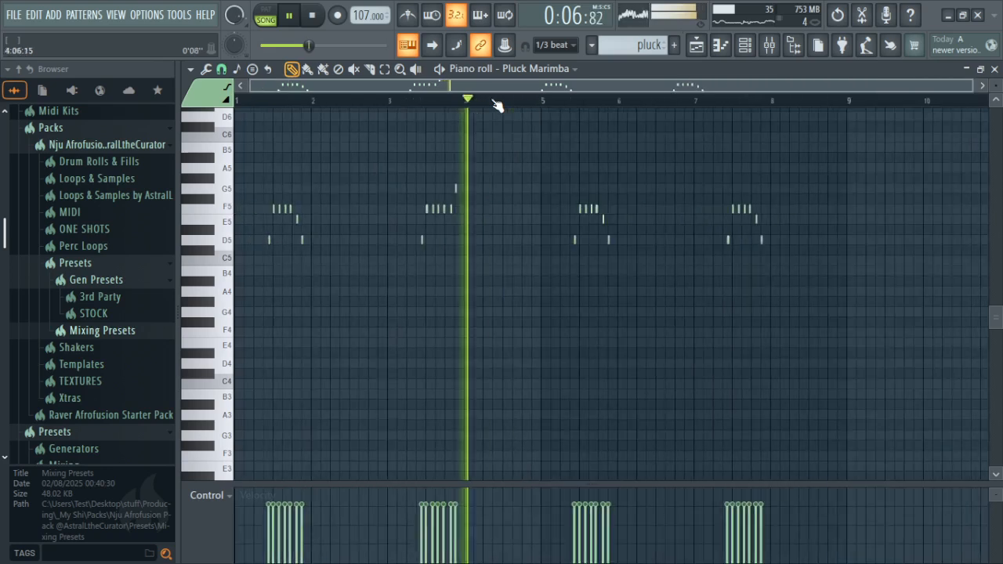
{"action": "scroll", "coordinate": [497, 103], "scroll_direction": "down", "scroll_amount": 1}
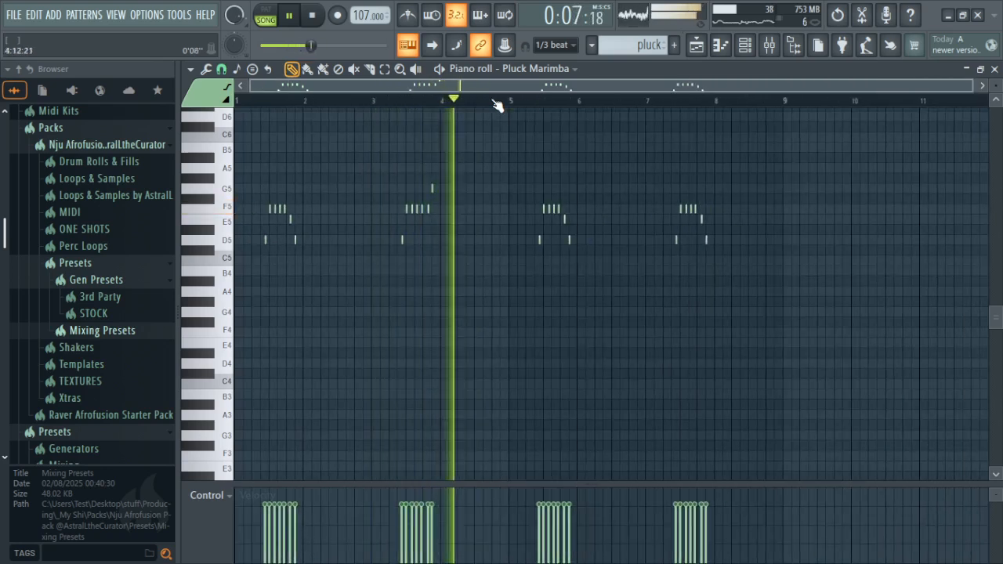
{"action": "key", "text": "space"}
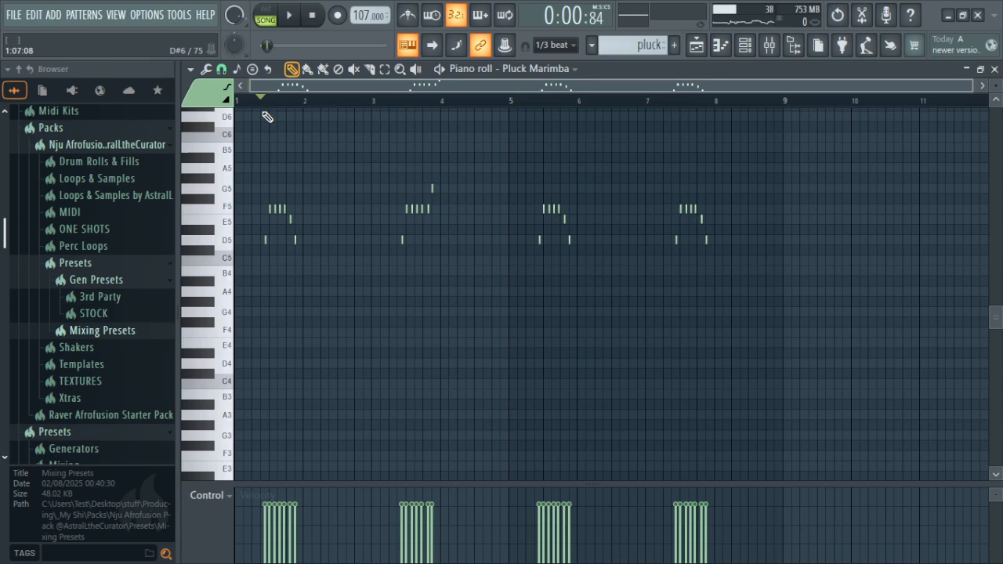
{"action": "key", "text": "space"}
{"action": "scroll", "coordinate": [260, 111], "scroll_direction": "up", "scroll_amount": 6}
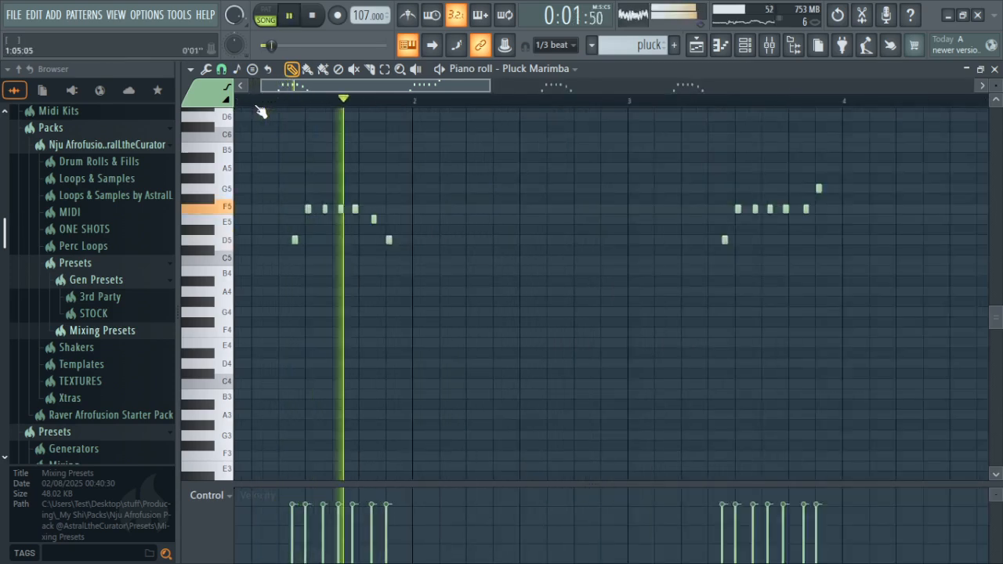
{"action": "key", "text": "space"}
{"action": "left_click_drag", "start_coordinate": [320, 85], "coordinate": [284, 89]}
{"action": "key", "text": "space"}
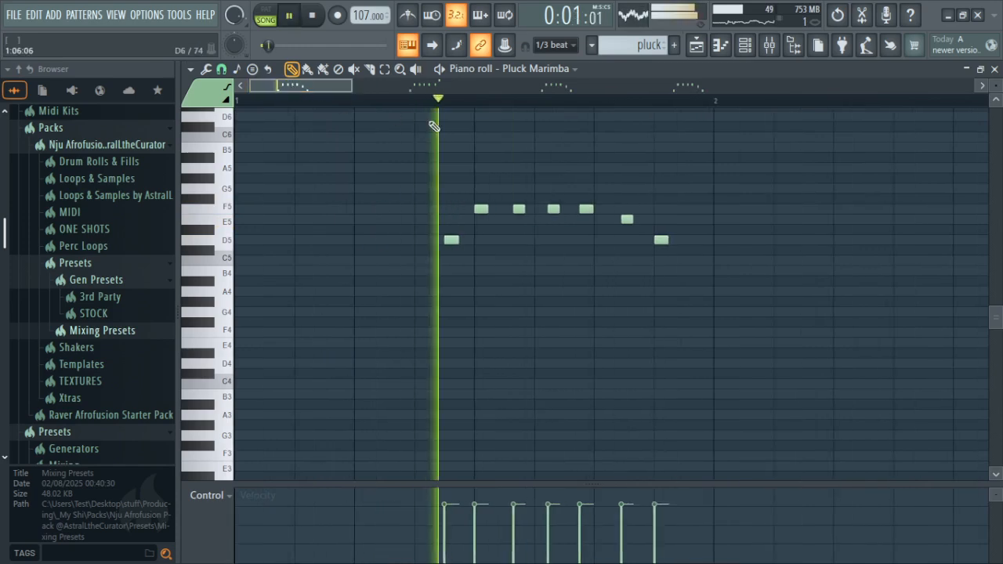
{"action": "key", "text": "space"}
{"action": "key", "text": "Home"}
{"action": "key", "text": "space"}
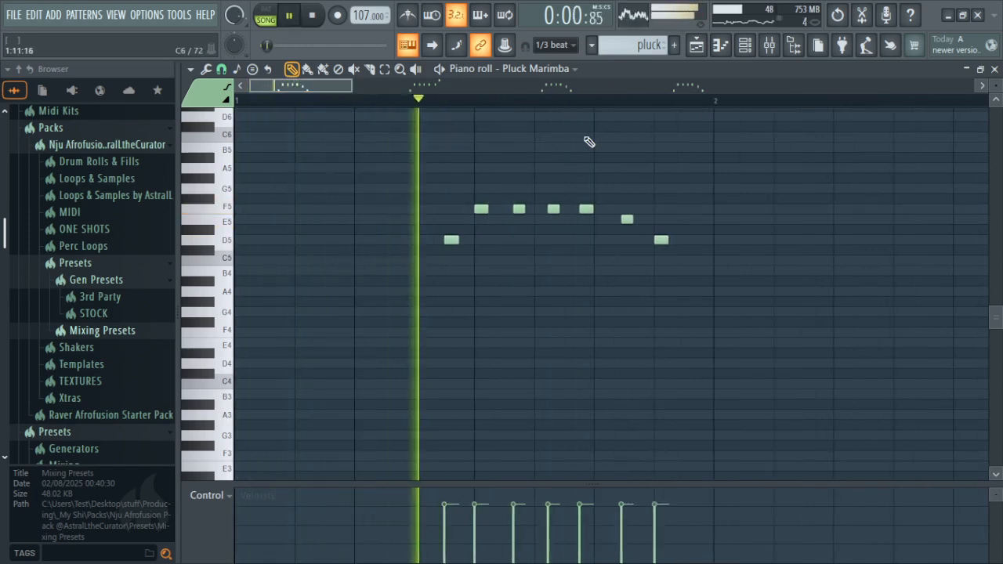
- Try moving the opening D5 note of the bar 1 pluck phrase later, and replay the phrase
{"action": "left_click_drag", "start_coordinate": [454, 237], "coordinate": [468, 240]}
{"action": "key", "text": "space"}
{"action": "key", "text": "space"}
{"action": "key", "text": "space"}
{"action": "key", "text": "space"}
{"action": "key", "text": "space"}
{"action": "key", "text": "space"}
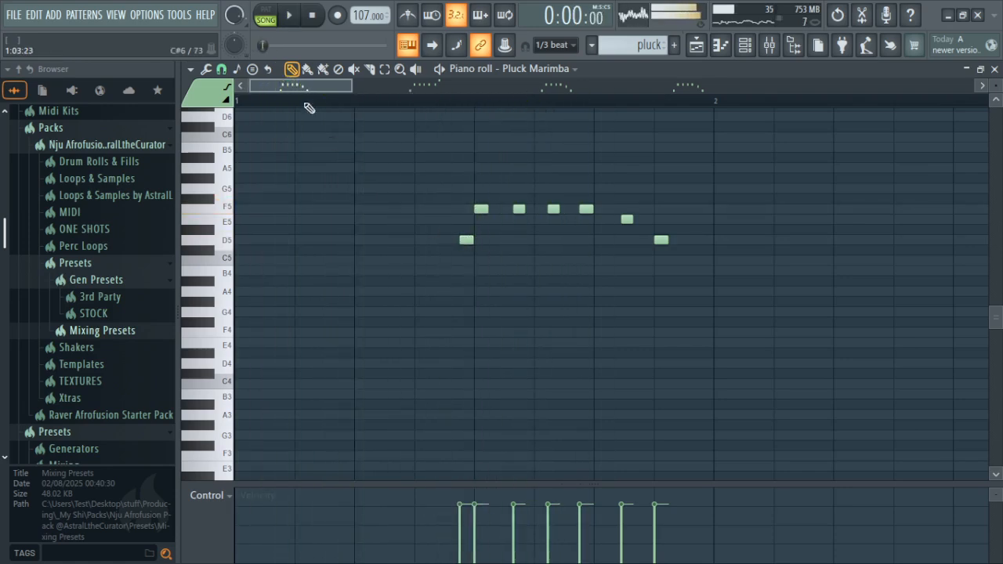
{"action": "key", "text": "space"}
- Set the grid snap to 1/4 beat, move the opening D5 note of bar 1 back earlier, and replay the phrase
{"action": "left_click", "coordinate": [222, 69]}
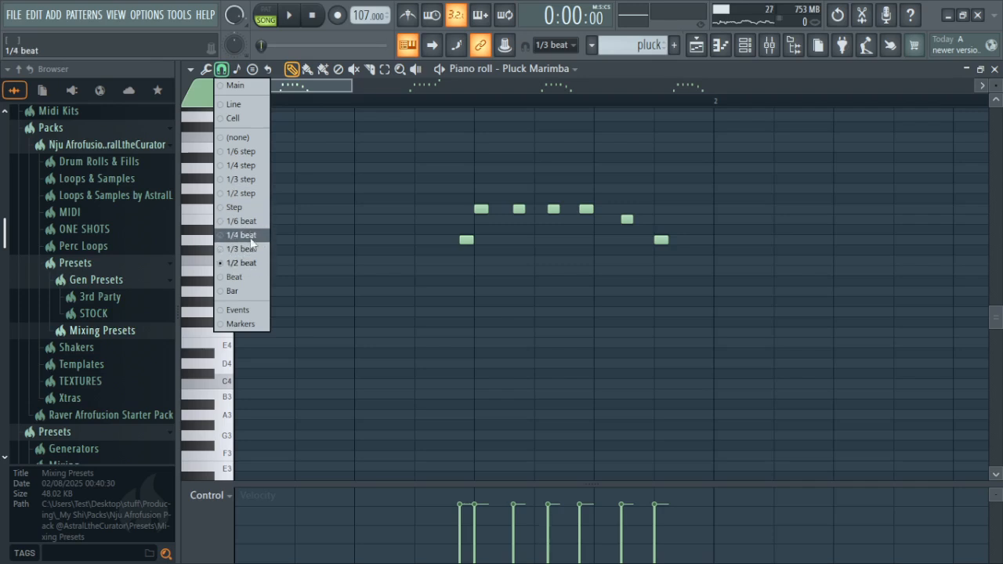
{"action": "left_click", "coordinate": [250, 248]}
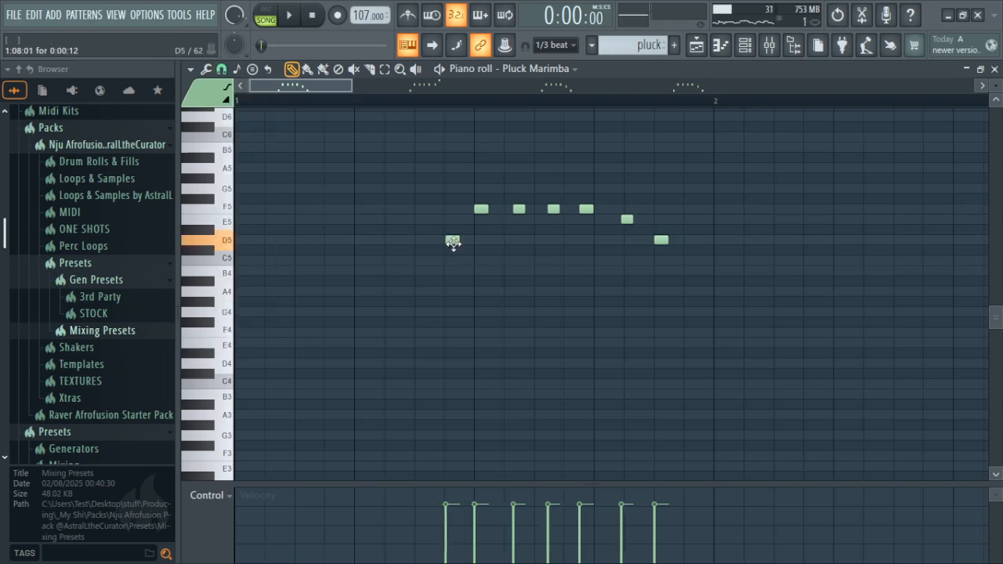
{"action": "key", "text": "space"}
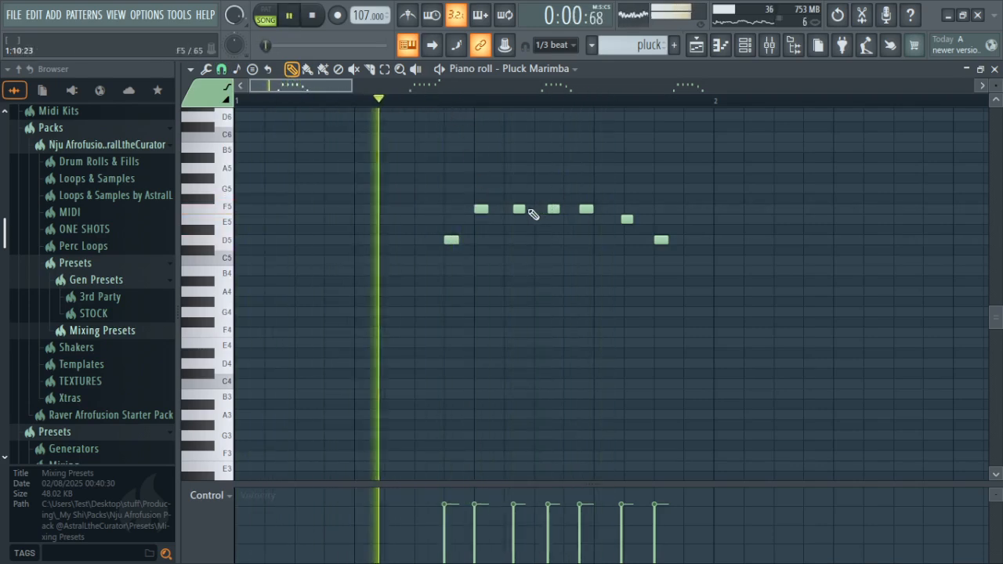
- Nudge the second and third F5 notes of bar 1 earlier and the E5 note slightly later while replaying the phrase
{"action": "left_click_drag", "start_coordinate": [520, 209], "coordinate": [550, 209]}
{"action": "key", "text": "space"}
{"action": "key", "text": "space"}
{"action": "key", "text": "space"}
{"action": "key", "text": "space"}
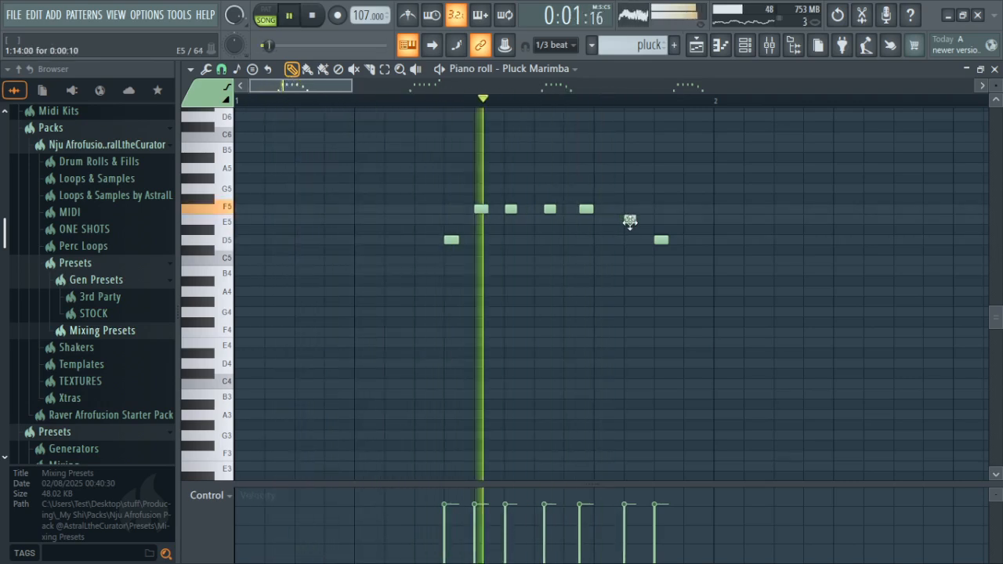
- Replay the bar 1 phrase and shift its second, third and fourth F5 notes and its E5 note slightly later
{"action": "key", "text": "space"}
{"action": "key", "text": "space"}
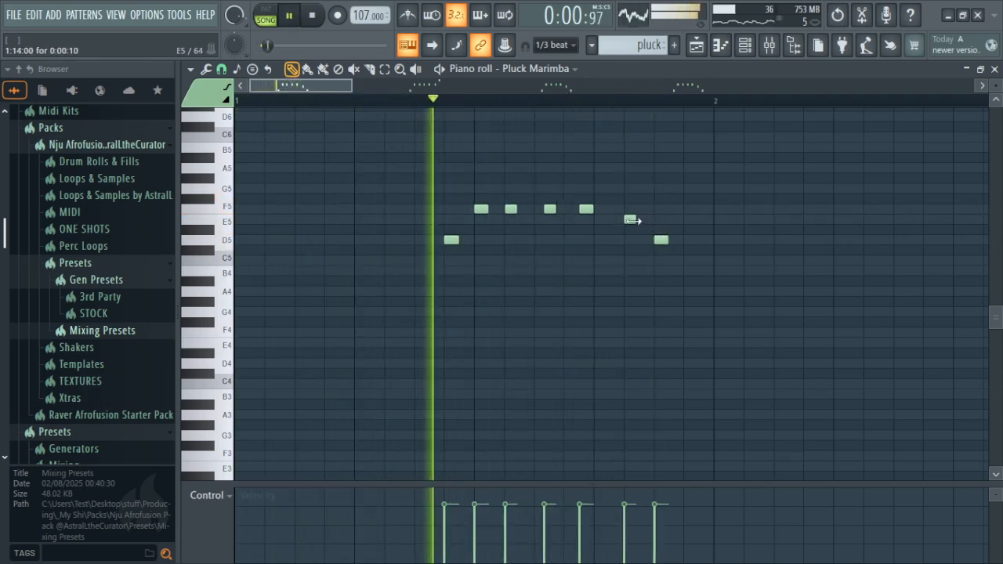
{"action": "left_click_drag", "start_coordinate": [630, 220], "coordinate": [625, 222]}
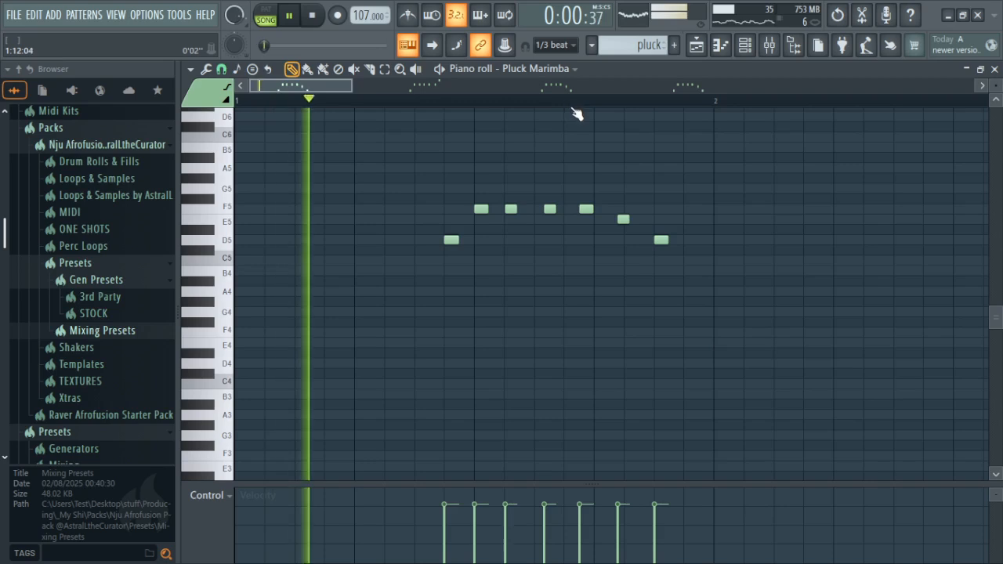
{"action": "left_click_drag", "start_coordinate": [623, 222], "coordinate": [627, 219]}
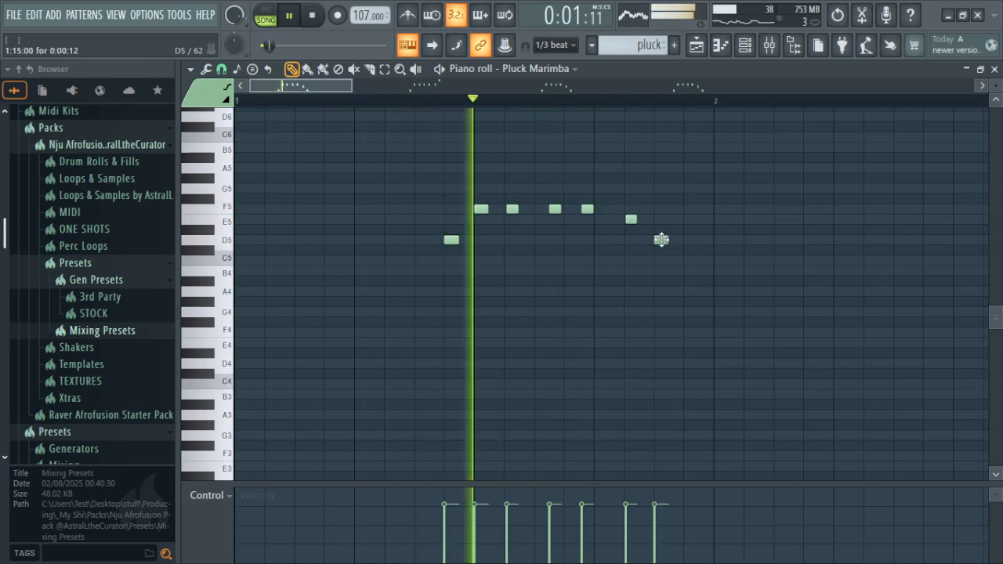
- Play through the Pluck Marimba melody, stop playback and delete all its notes from bar 5 onward
{"action": "key", "text": "space"}
{"action": "key", "text": "space"}
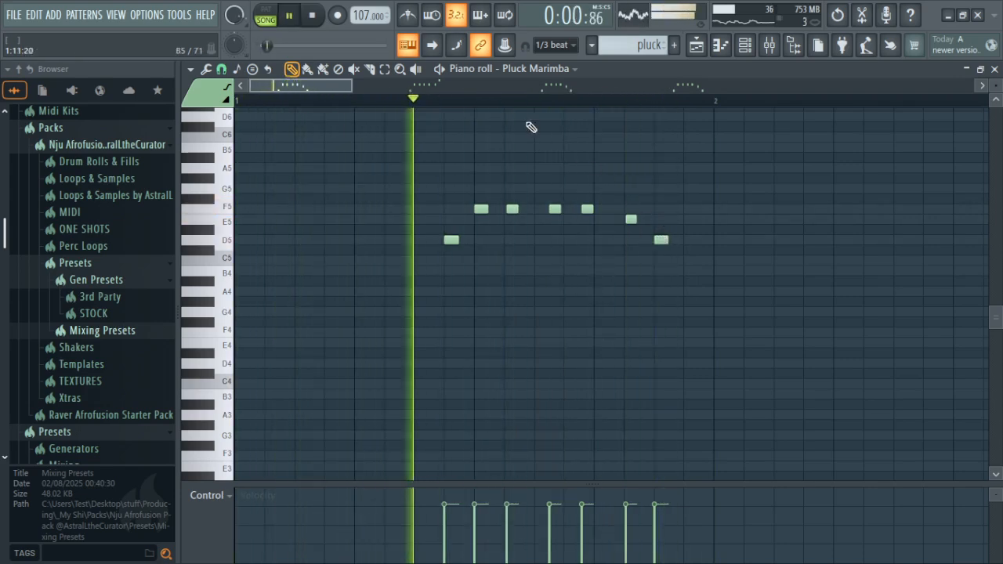
{"action": "scroll", "coordinate": [519, 110], "scroll_direction": "down", "scroll_amount": 2}
{"action": "scroll", "coordinate": [519, 109], "scroll_direction": "down", "scroll_amount": 4}
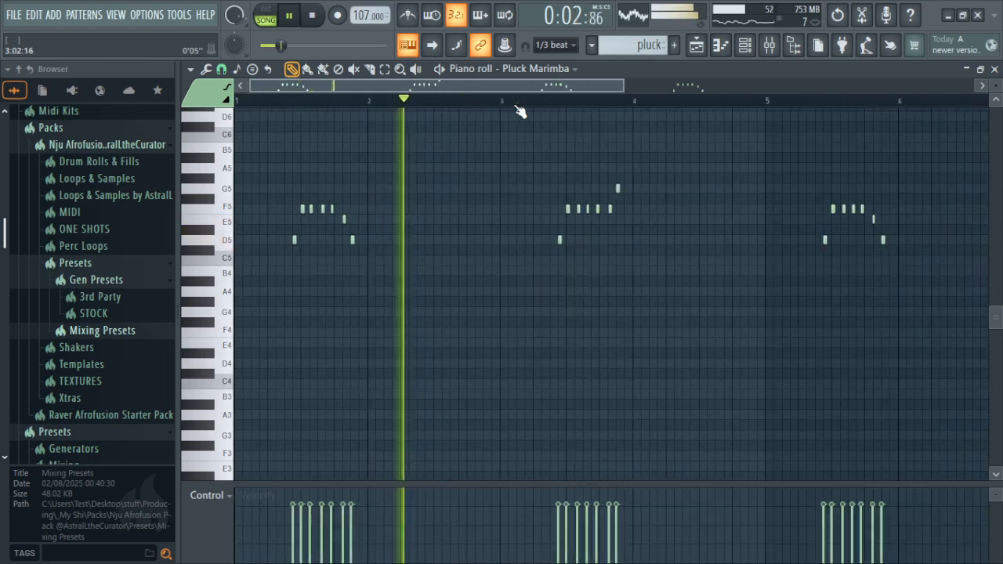
{"action": "key", "text": "space"}
{"action": "scroll", "coordinate": [519, 109], "scroll_direction": "down", "scroll_amount": 1}
{"action": "left_click_drag", "start_coordinate": [524, 185], "coordinate": [789, 306]}
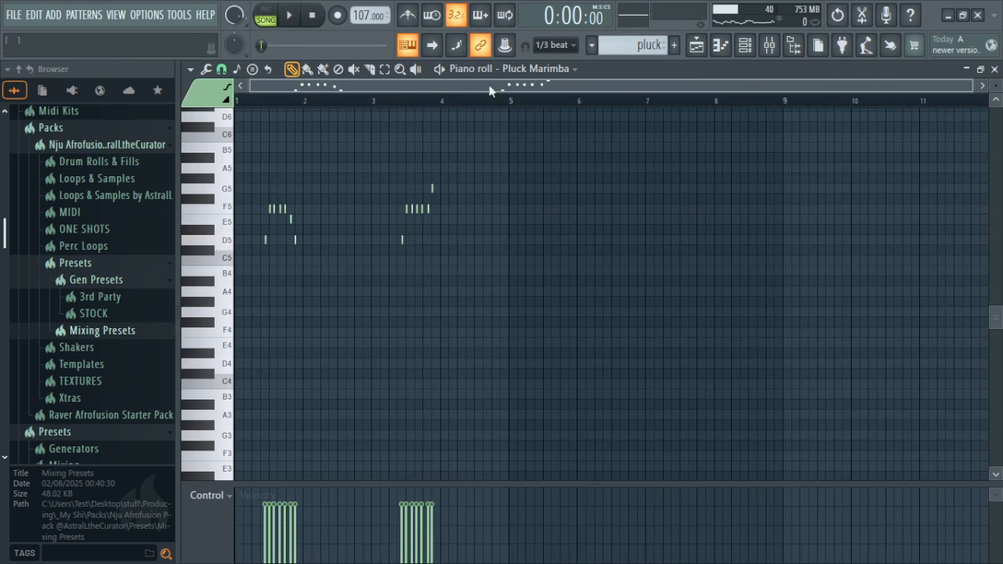
- Set the piano roll snap to Bar and duplicate the melody of bars 1 to 4 into bars 5 to 8
{"action": "left_click", "coordinate": [224, 72]}
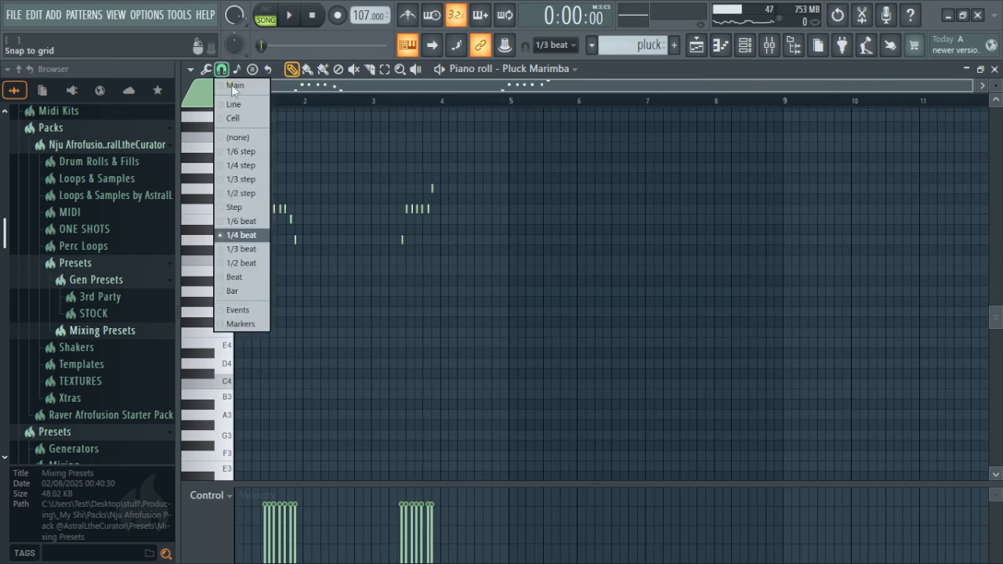
{"action": "left_click", "coordinate": [251, 291]}
{"action": "left_click_drag", "start_coordinate": [511, 105], "coordinate": [163, 159]}
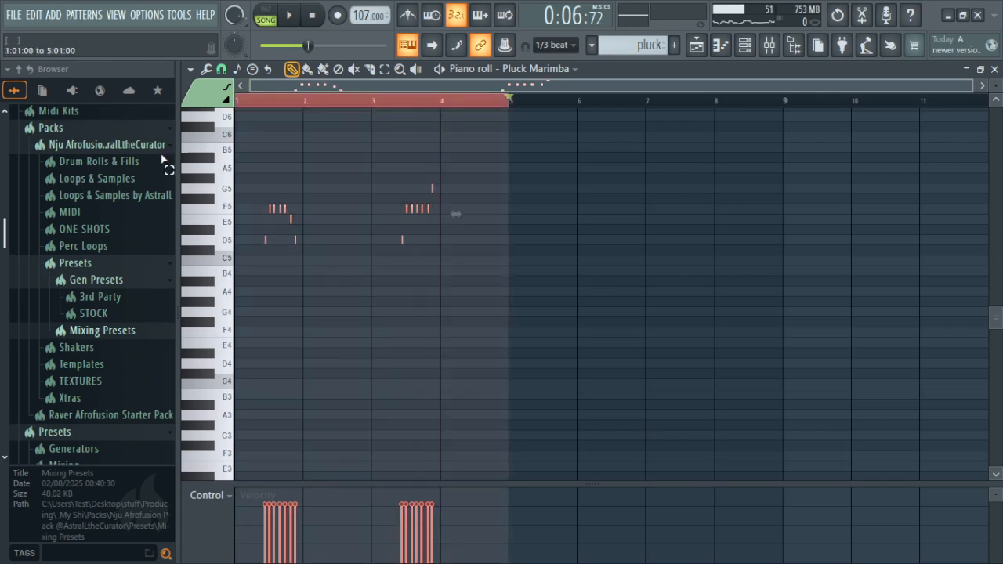
{"action": "key", "text": "ctrl+b"}
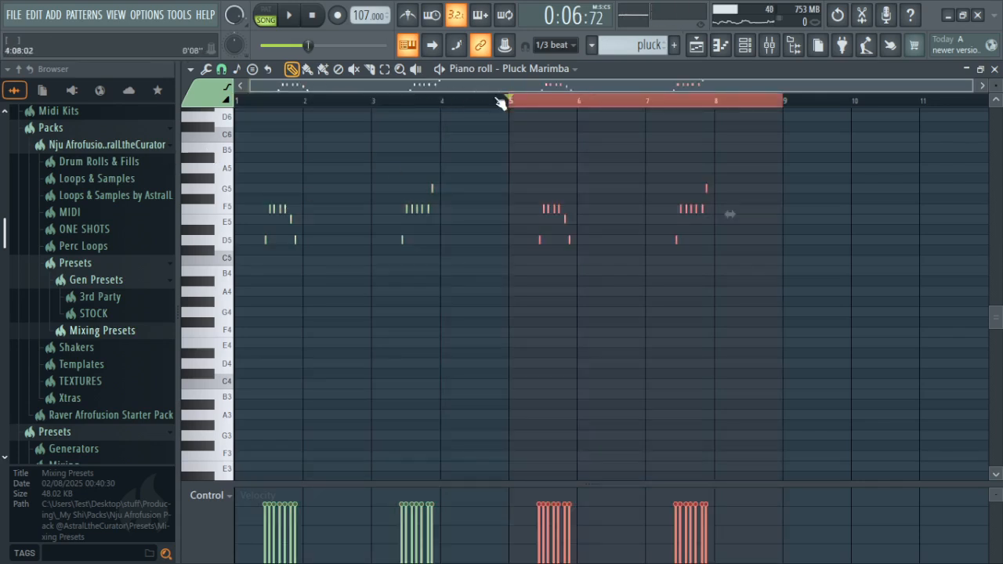
- Replace the marimba notes in bars 7 and 8 with a duplicate of bars 5 and 6, and clear the selection
{"action": "left_click_drag", "start_coordinate": [663, 174], "coordinate": [741, 269]}
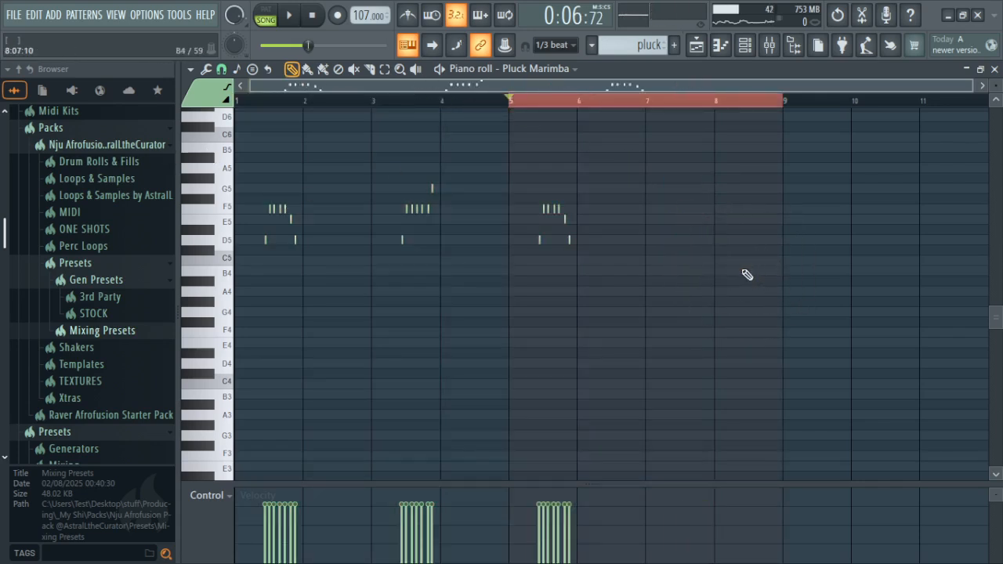
{"action": "left_click", "coordinate": [649, 102]}
{"action": "left_click_drag", "start_coordinate": [649, 102], "coordinate": [512, 110]}
{"action": "key", "text": "ctrl+b"}
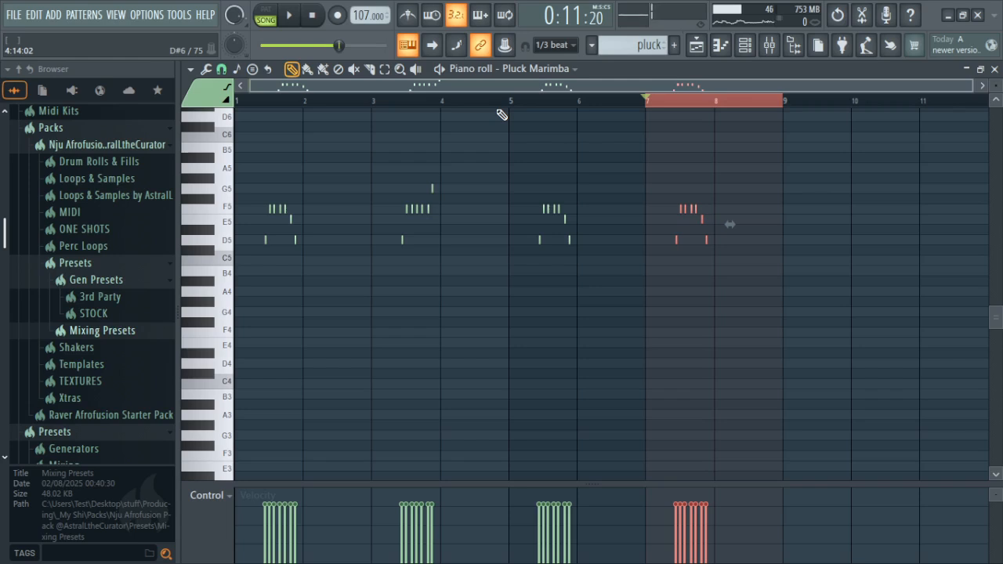
{"action": "left_click", "coordinate": [244, 104]}
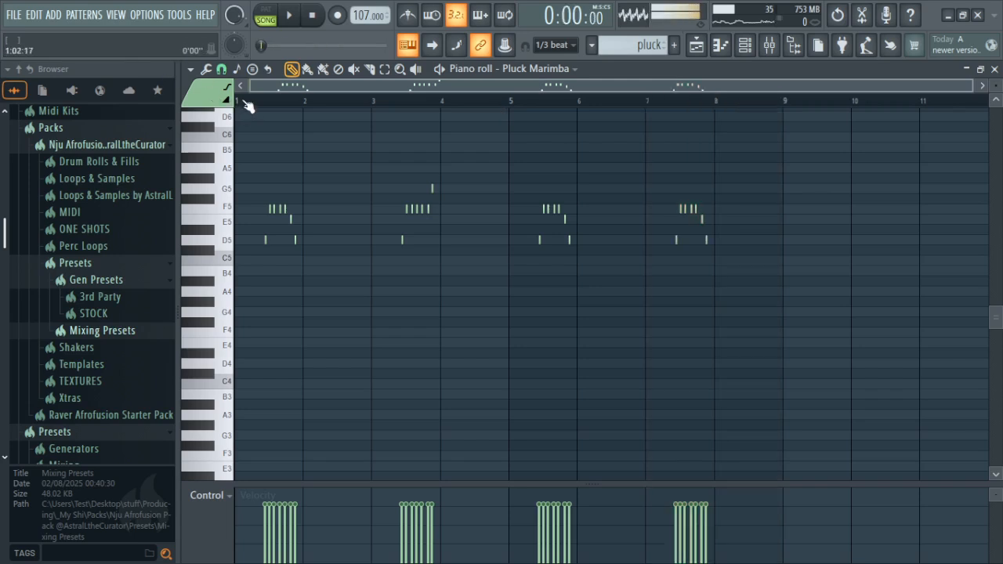
{"action": "key", "text": "F5"}
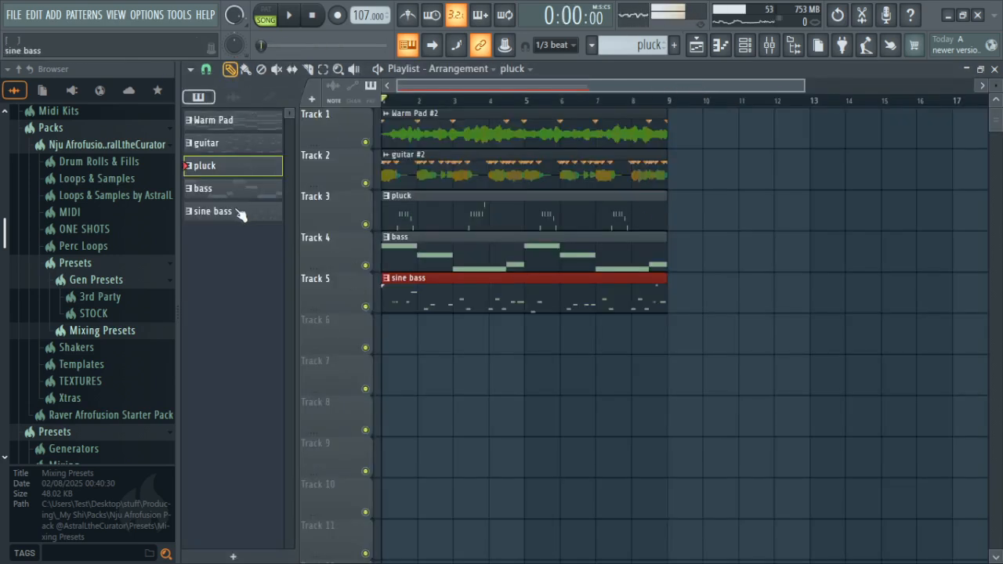
{"action": "left_click", "coordinate": [745, 47]}
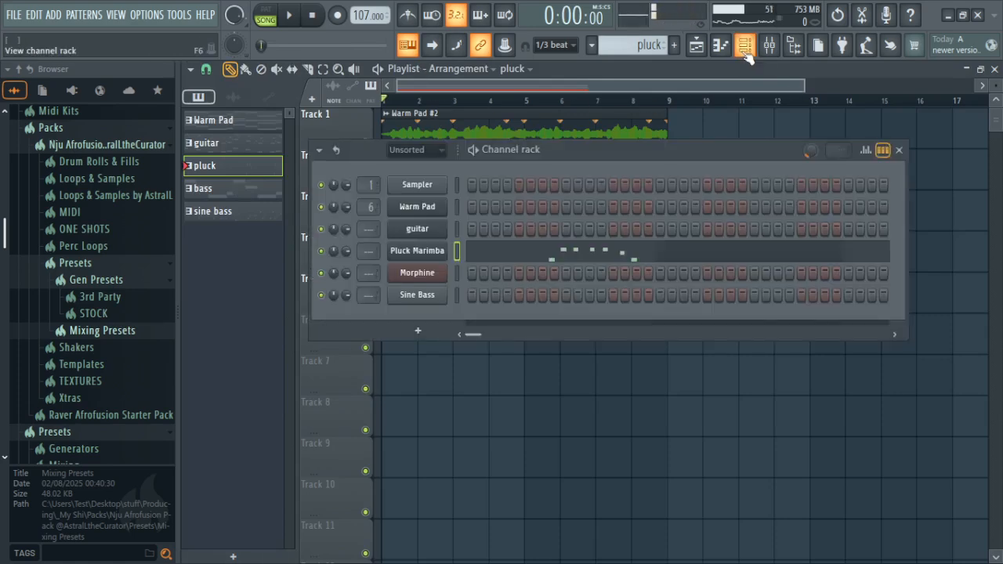
{"action": "left_click", "coordinate": [419, 331]}
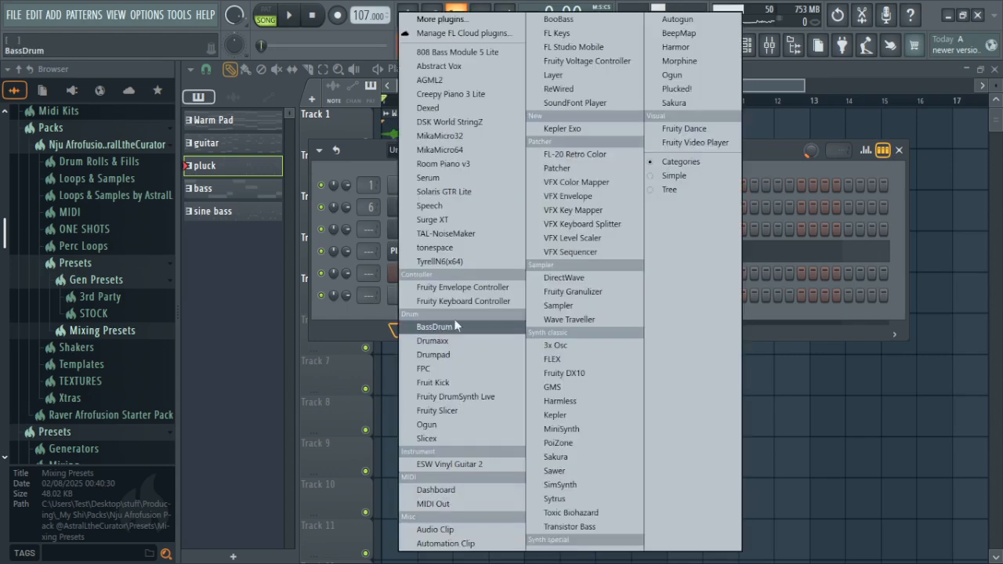
{"action": "left_click", "coordinate": [373, 330]}
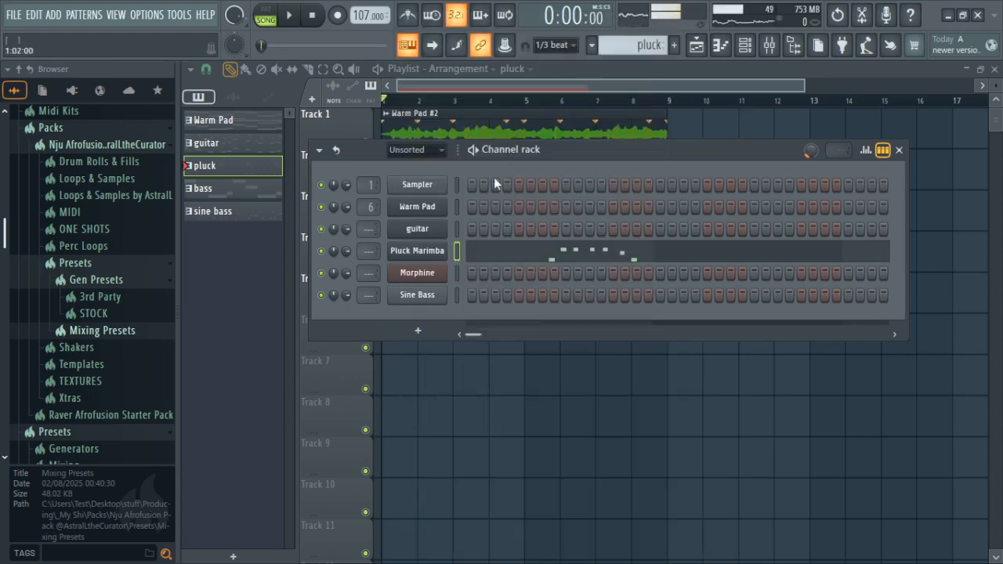
- Add Fruity Soft Clipper to the first effect slot of the Master mixer track
{"action": "left_click", "coordinate": [767, 48]}
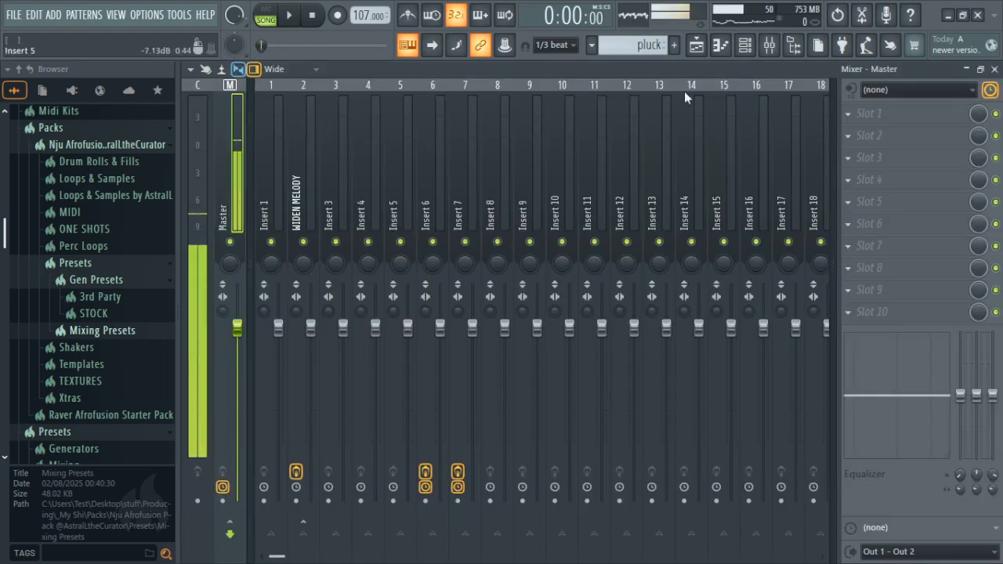
{"action": "left_click", "coordinate": [912, 119]}
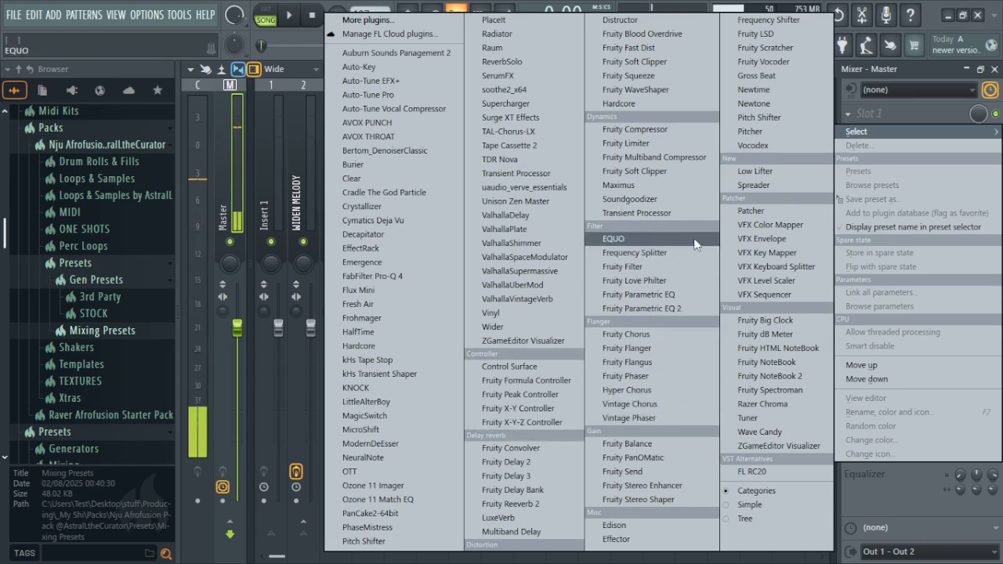
{"action": "left_click", "coordinate": [662, 171]}
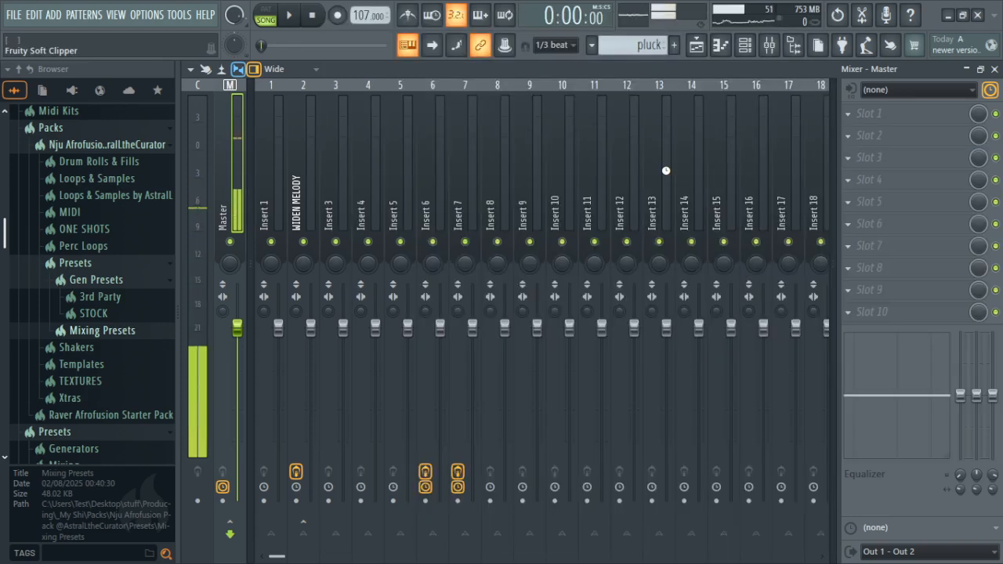
- Add Maximus to the Master's second effect slot and load its Clear master mastering preset
{"action": "left_click", "coordinate": [892, 141]}
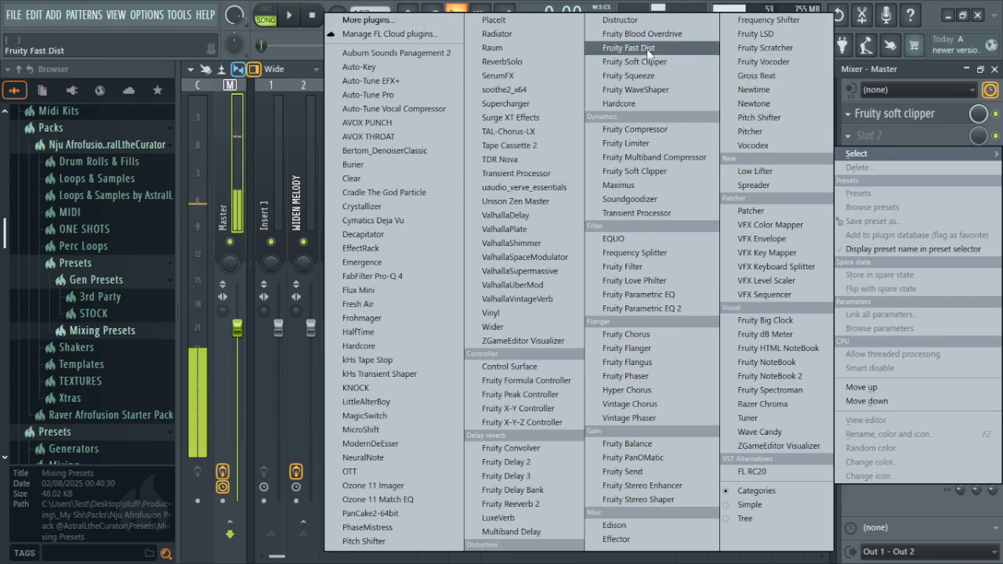
{"action": "left_click", "coordinate": [649, 186]}
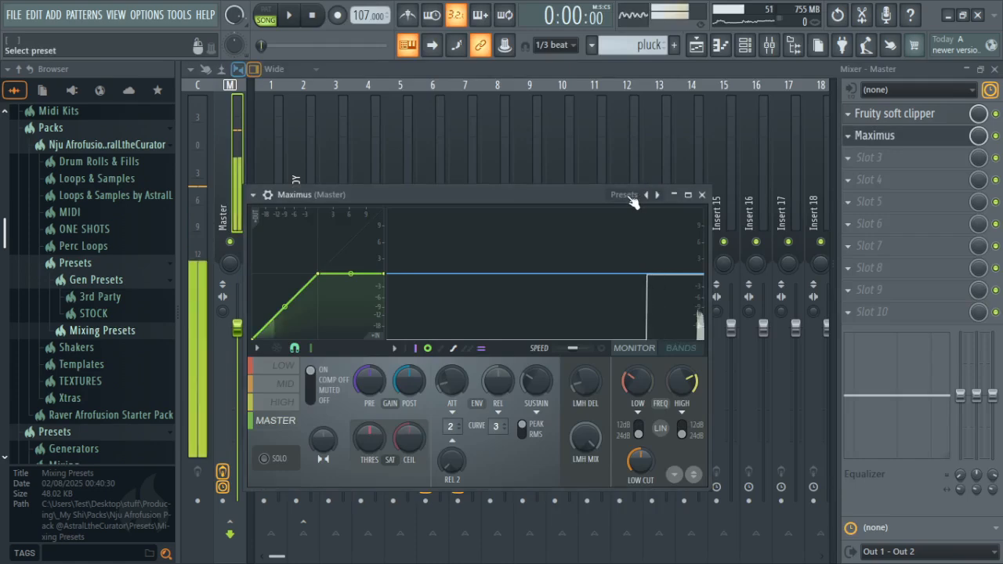
{"action": "left_click", "coordinate": [626, 195]}
{"action": "mouse_move", "coordinate": [694, 247]}
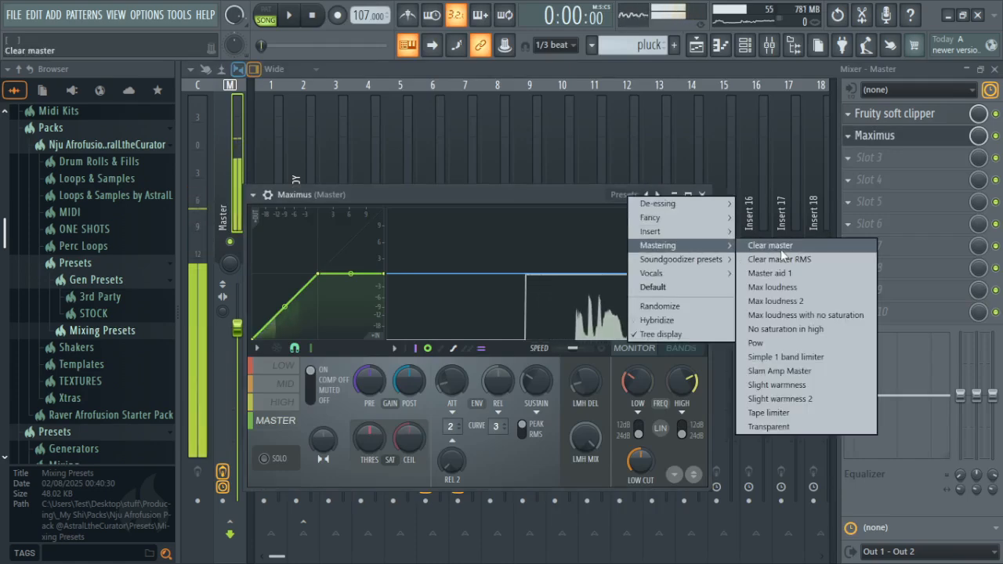
{"action": "left_click", "coordinate": [781, 248]}
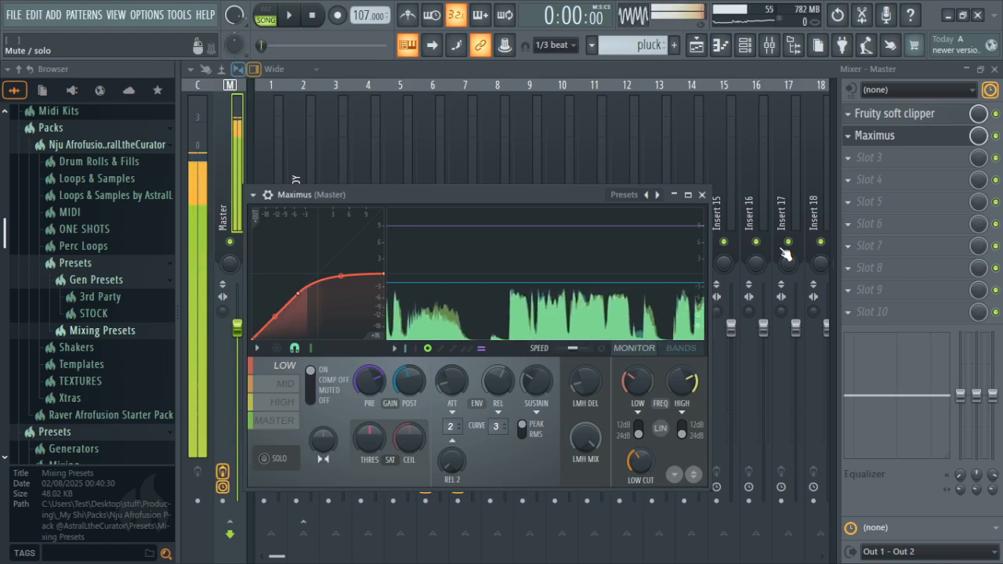
{"action": "left_click", "coordinate": [919, 137]}
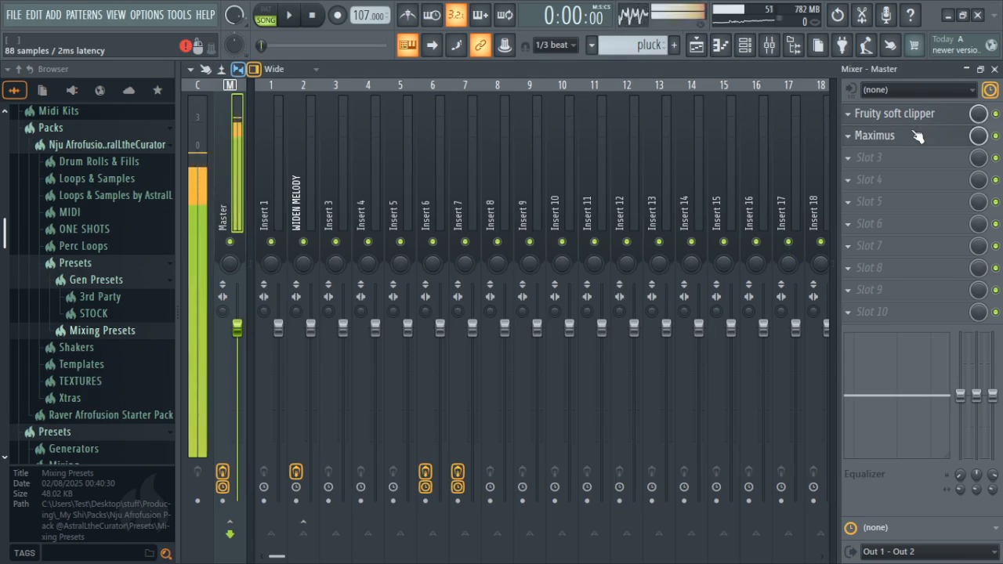
{"action": "key", "text": "F9"}
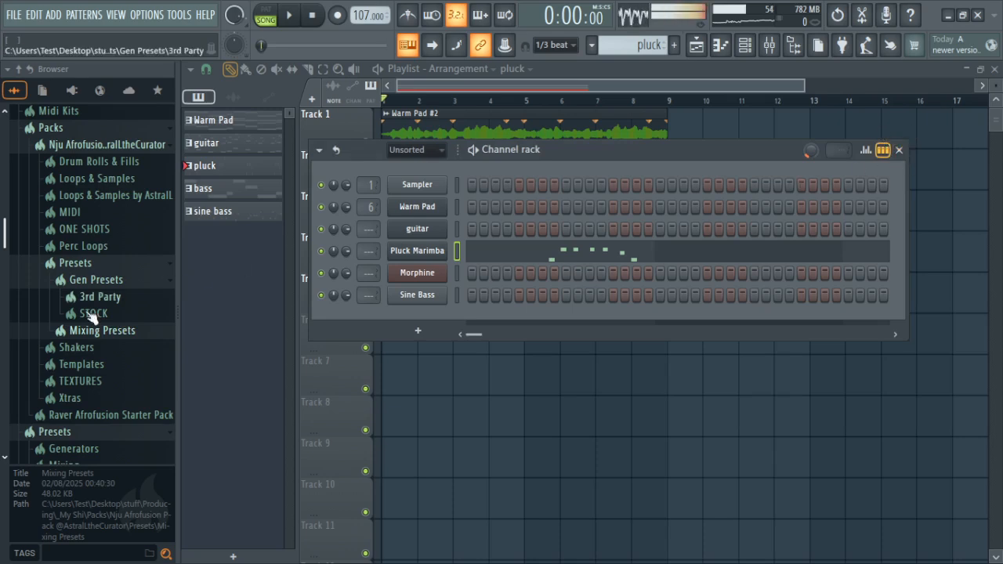
- Browse the Nju Afrofusion pack's ONE SHOTS to the Rims folder and audition cant say, Cass, Cow Rim and Full cowl
{"action": "left_click", "coordinate": [114, 263]}
{"action": "left_click", "coordinate": [109, 230]}
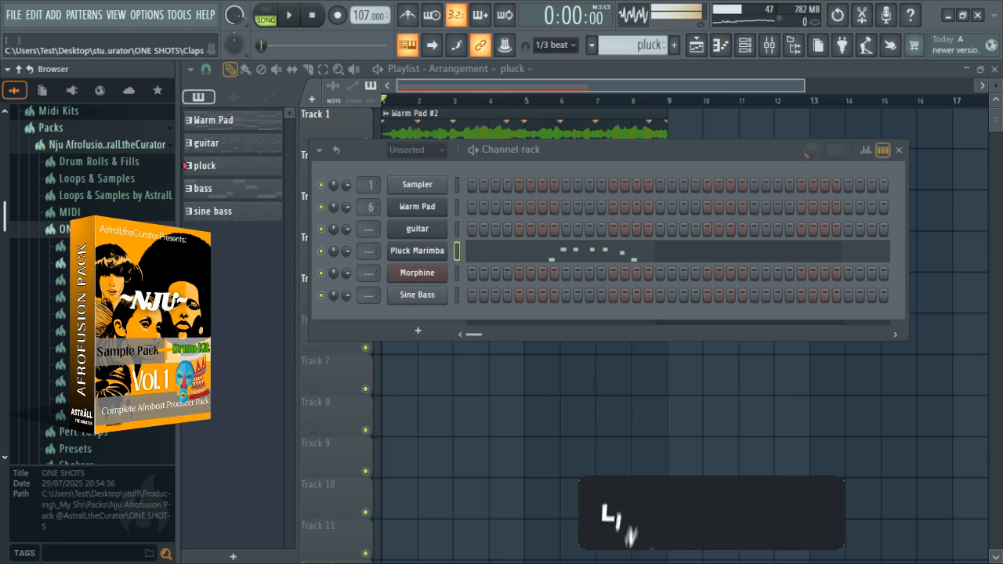
{"action": "left_click", "coordinate": [110, 263]}
{"action": "left_click", "coordinate": [110, 263]}
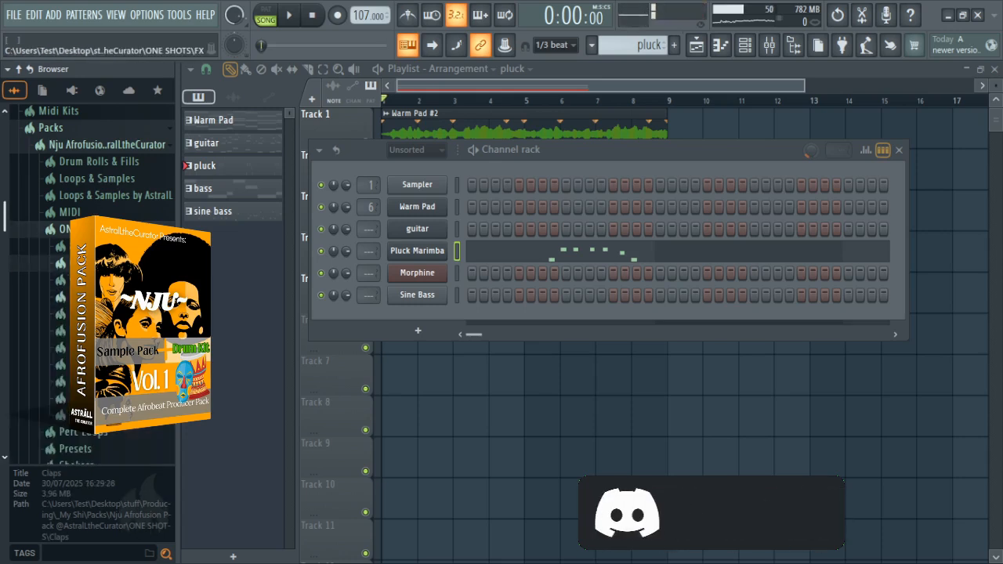
{"action": "scroll", "coordinate": [110, 281], "scroll_direction": "down", "scroll_amount": 4}
{"action": "left_click", "coordinate": [105, 214]}
{"action": "left_click", "coordinate": [109, 245]}
{"action": "left_click", "coordinate": [112, 260]}
{"action": "left_click", "coordinate": [111, 275]}
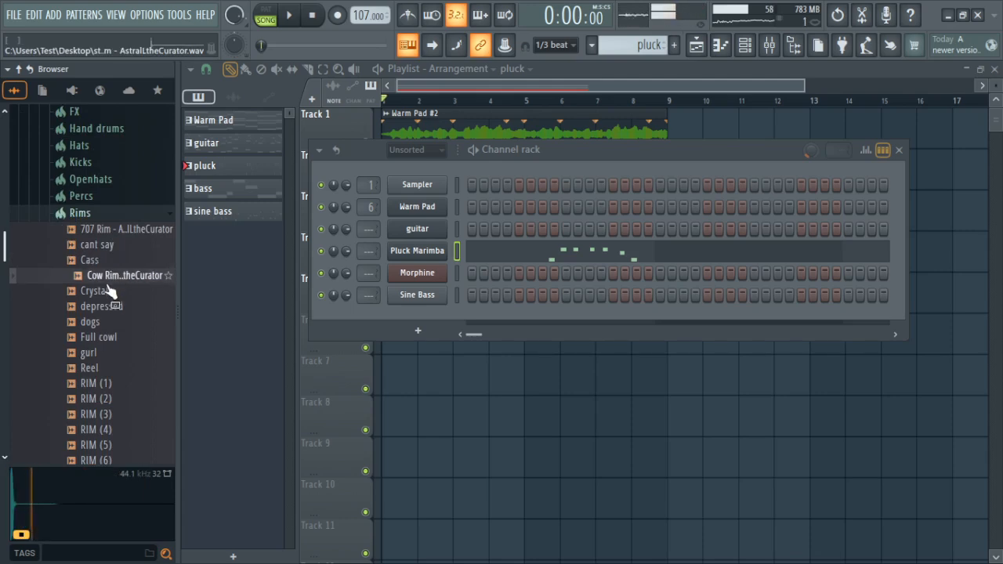
{"action": "left_click", "coordinate": [125, 337]}
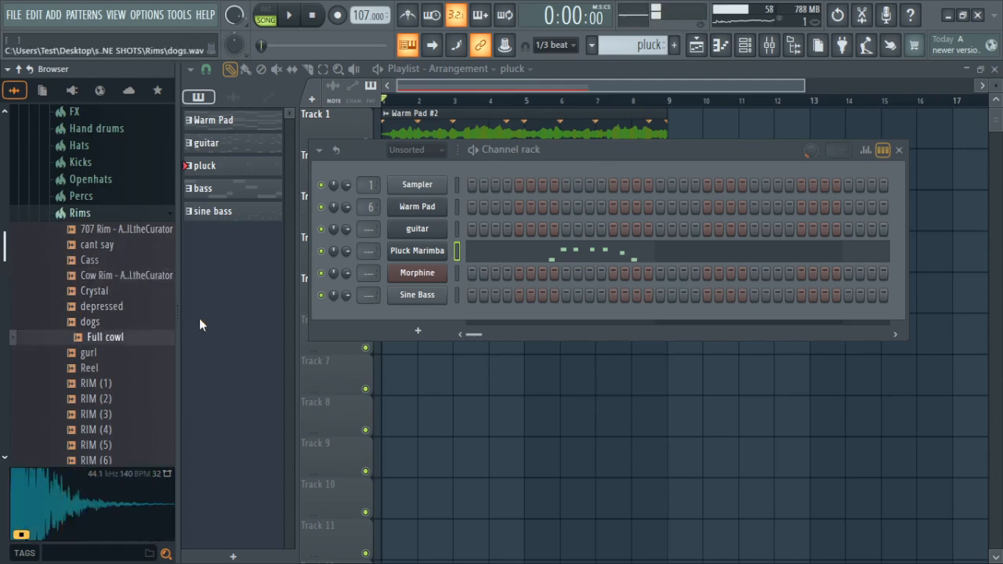
- Examine the master, high, mid and low band settings of Maximus on the Master track while playing the song
{"action": "left_click", "coordinate": [771, 46]}
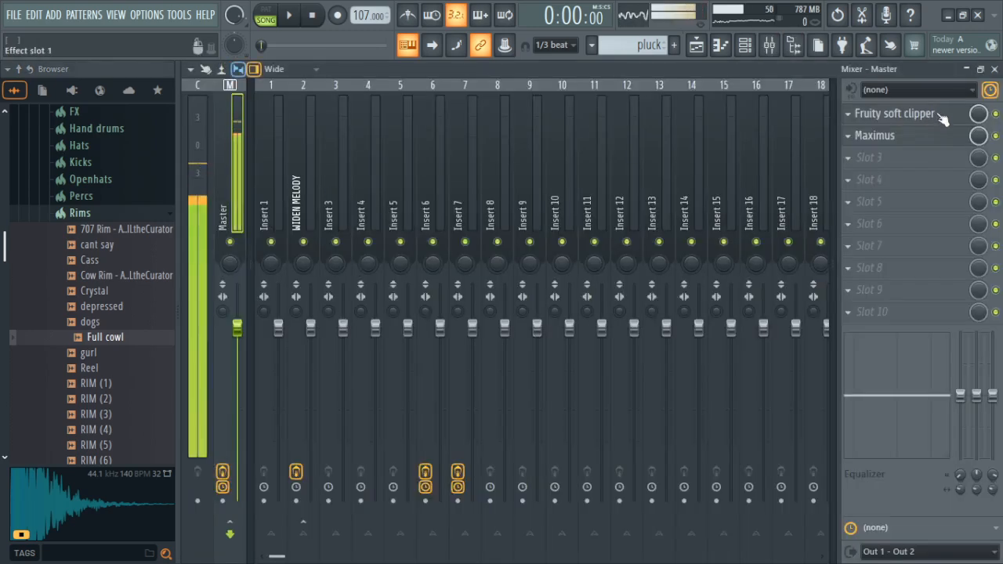
{"action": "left_click", "coordinate": [901, 138]}
{"action": "left_click", "coordinate": [278, 421]}
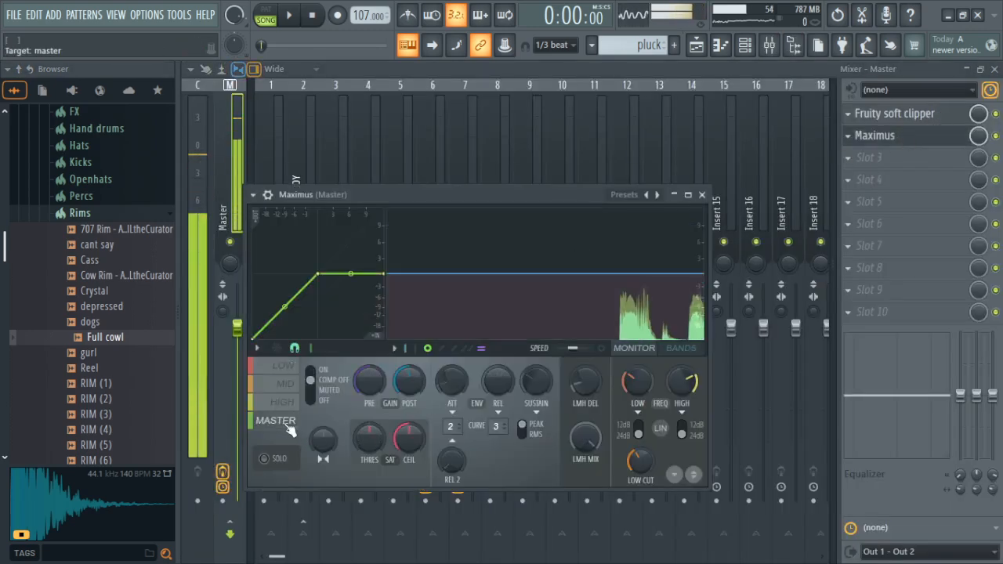
{"action": "left_click", "coordinate": [282, 401]}
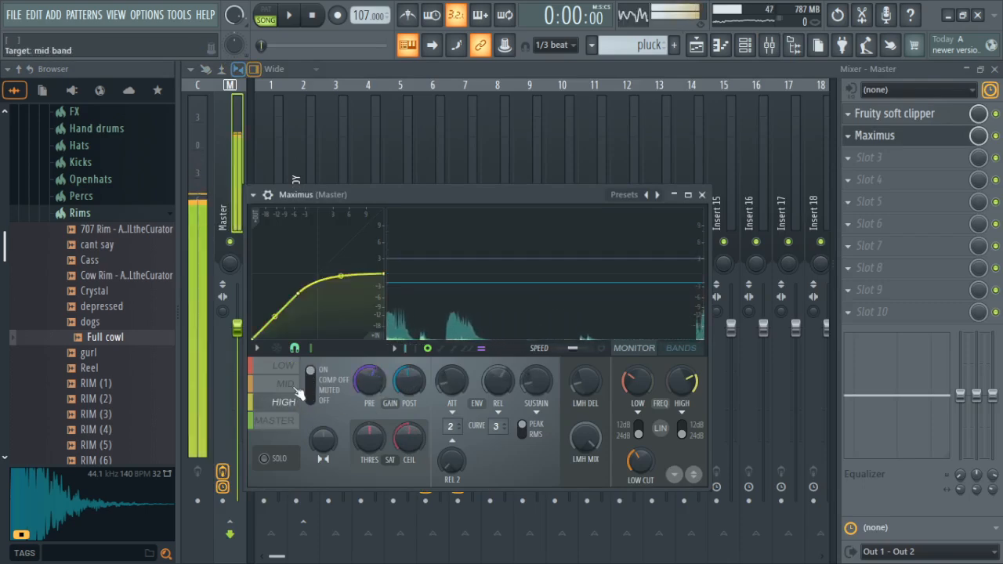
{"action": "left_click", "coordinate": [283, 384]}
{"action": "key", "text": "space"}
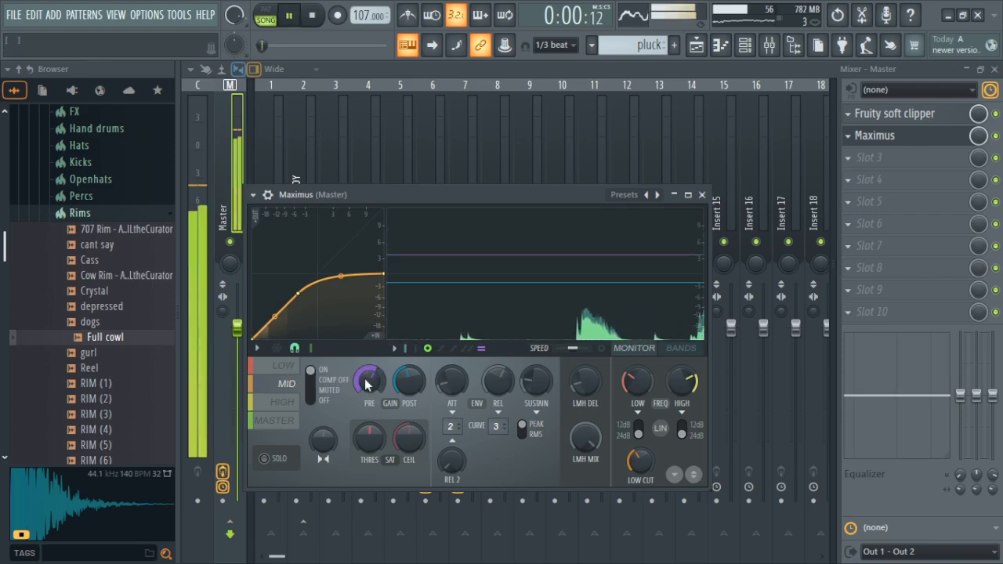
{"action": "left_click", "coordinate": [282, 368]}
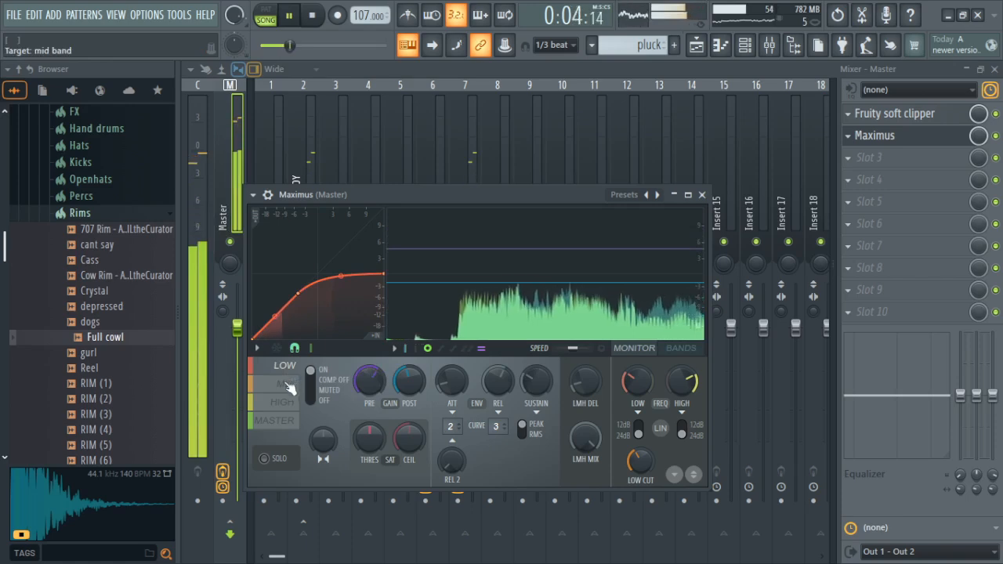
{"action": "left_click", "coordinate": [286, 384]}
{"action": "left_click", "coordinate": [701, 194]}
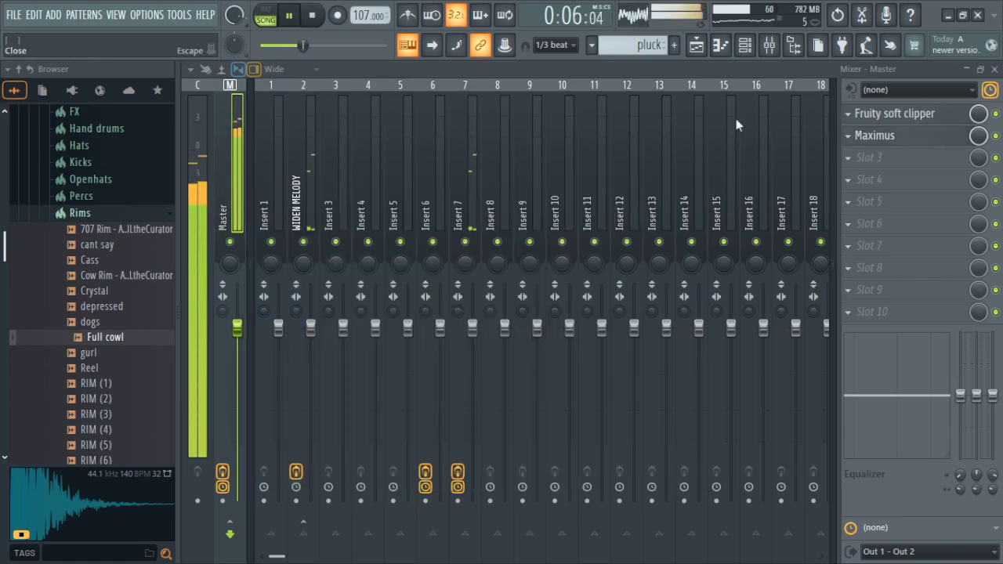
{"action": "key", "text": "space"}
- Bring up the channel rack over the piano roll and audition the Reel rim sample
{"action": "left_click", "coordinate": [721, 45]}
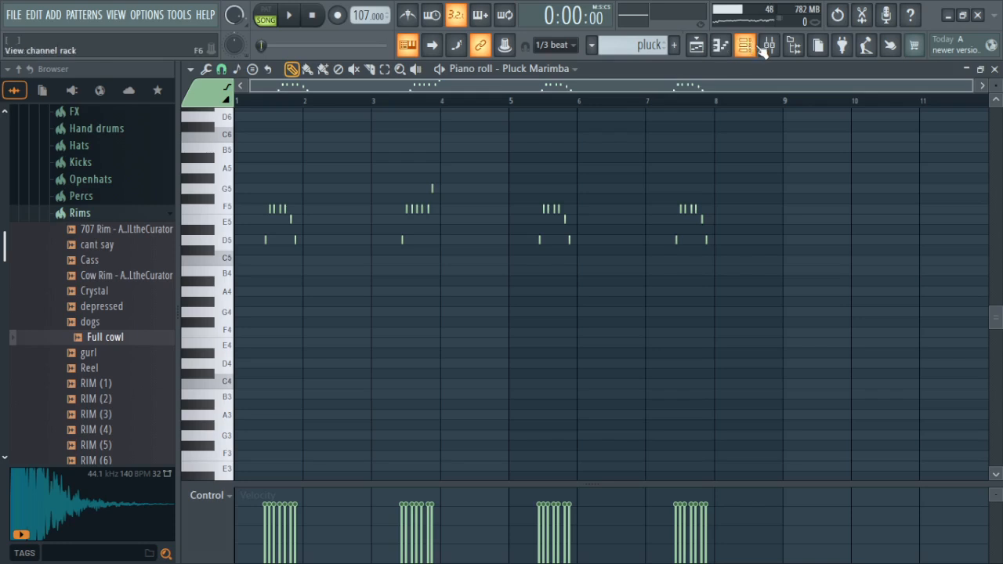
{"action": "left_click", "coordinate": [761, 47]}
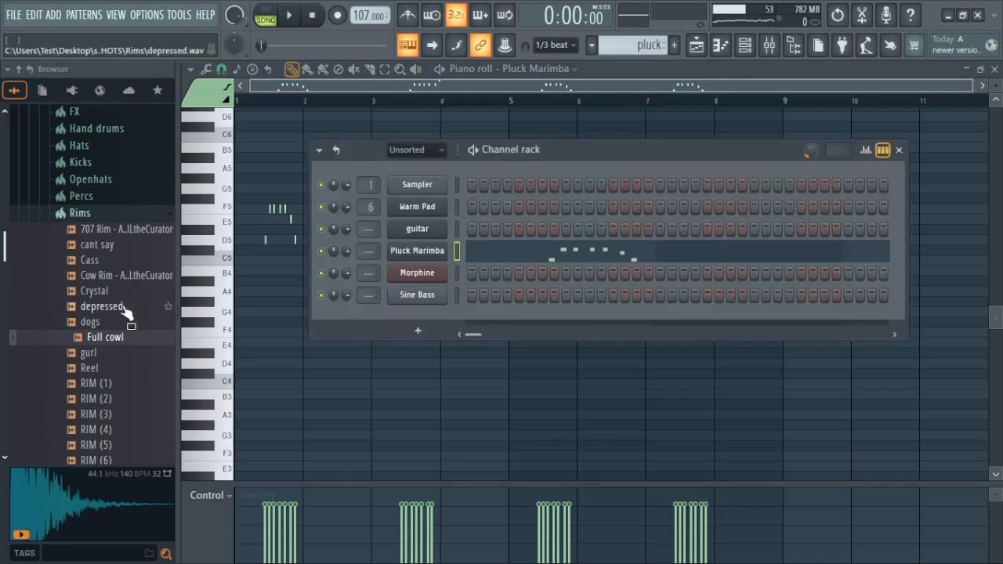
{"action": "left_click", "coordinate": [118, 368]}
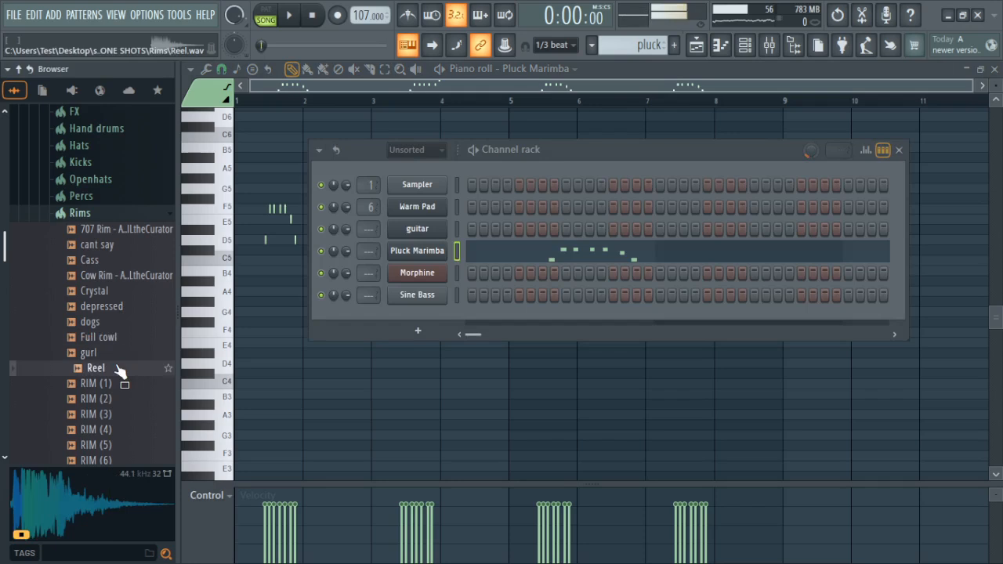
- Add the Full cowl rim as a new channel and place its hits on steps 4, 7, 11, 13, 20, 23, 27 and 29
{"action": "left_click", "coordinate": [118, 339]}
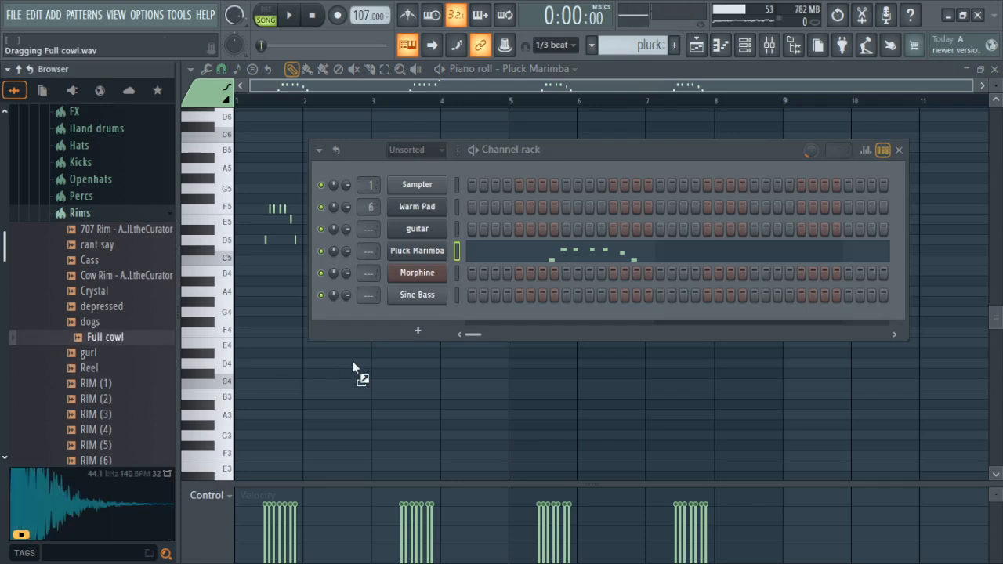
{"action": "left_click_drag", "start_coordinate": [417, 323], "coordinate": [418, 325]}
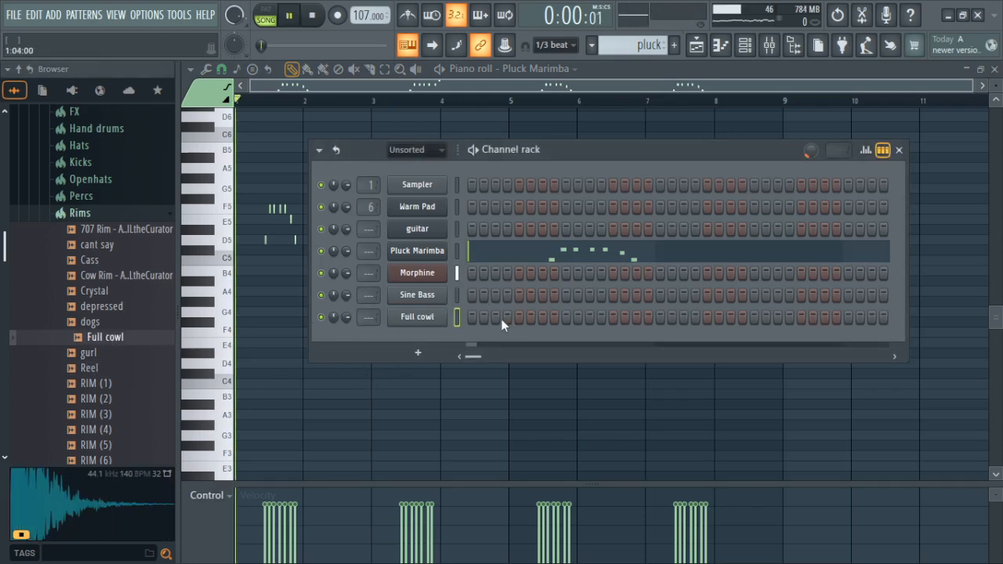
{"action": "left_click", "coordinate": [505, 318]}
{"action": "left_click", "coordinate": [543, 318]}
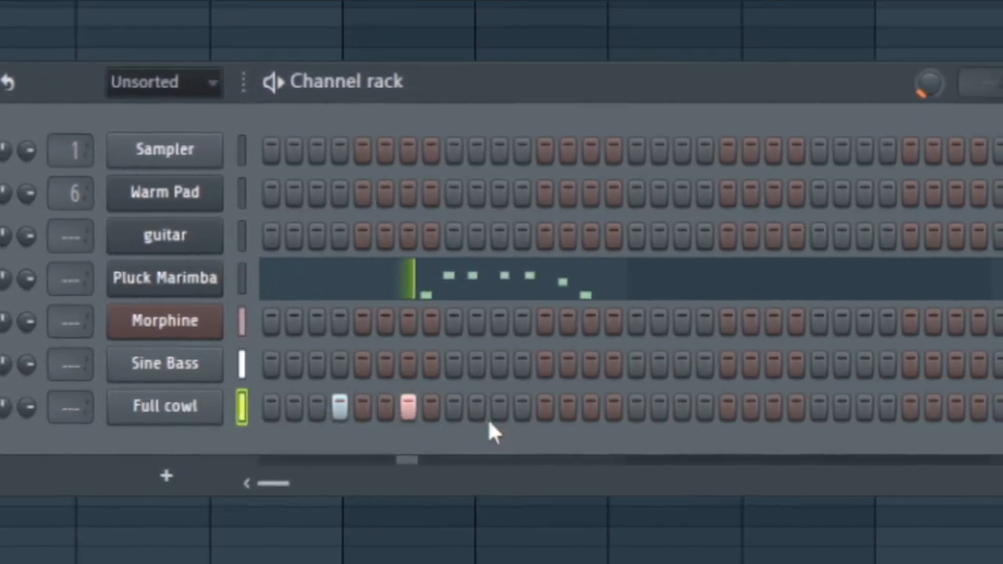
{"action": "left_click", "coordinate": [500, 408]}
{"action": "left_click", "coordinate": [545, 407]}
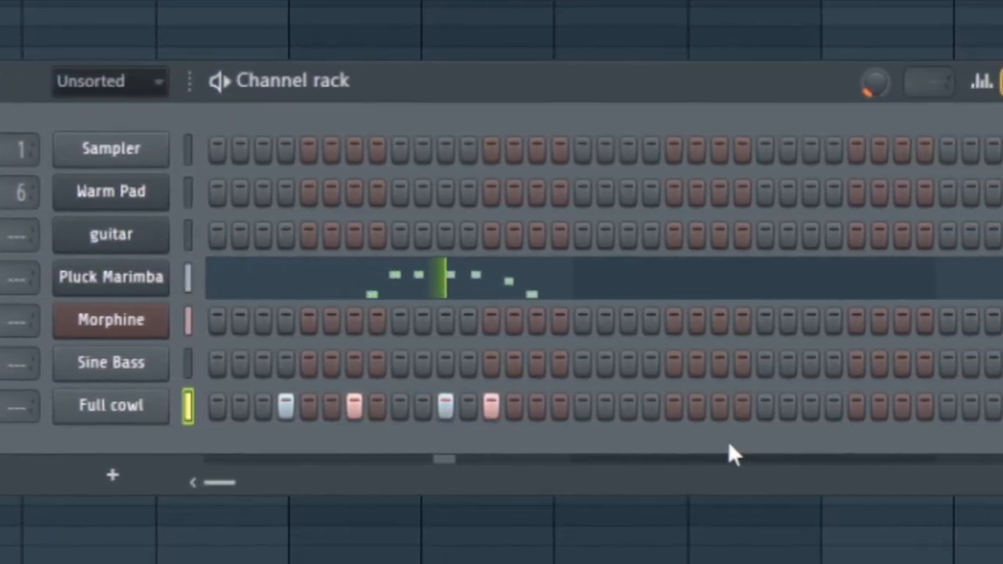
{"action": "left_click", "coordinate": [652, 405]}
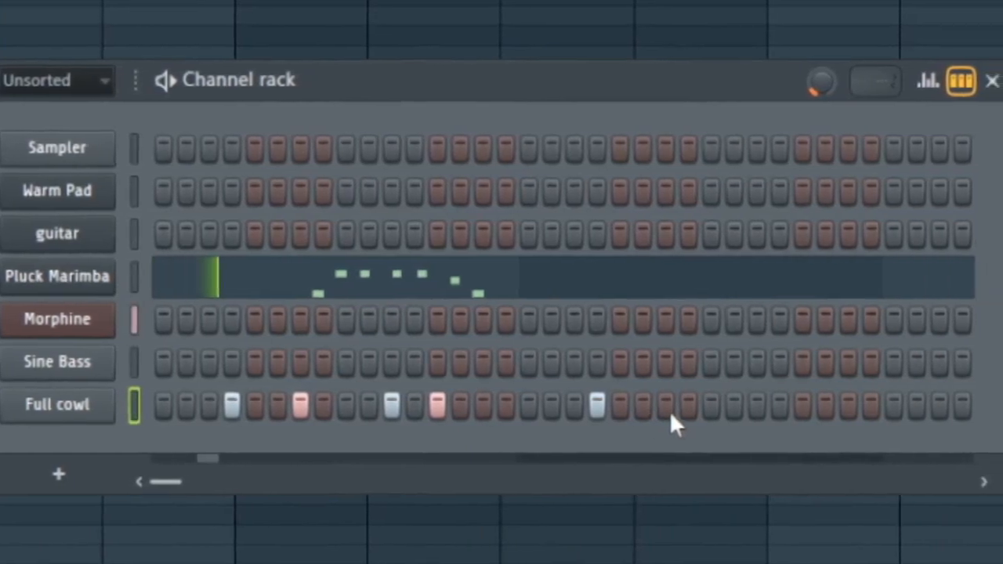
{"action": "left_click", "coordinate": [667, 405]}
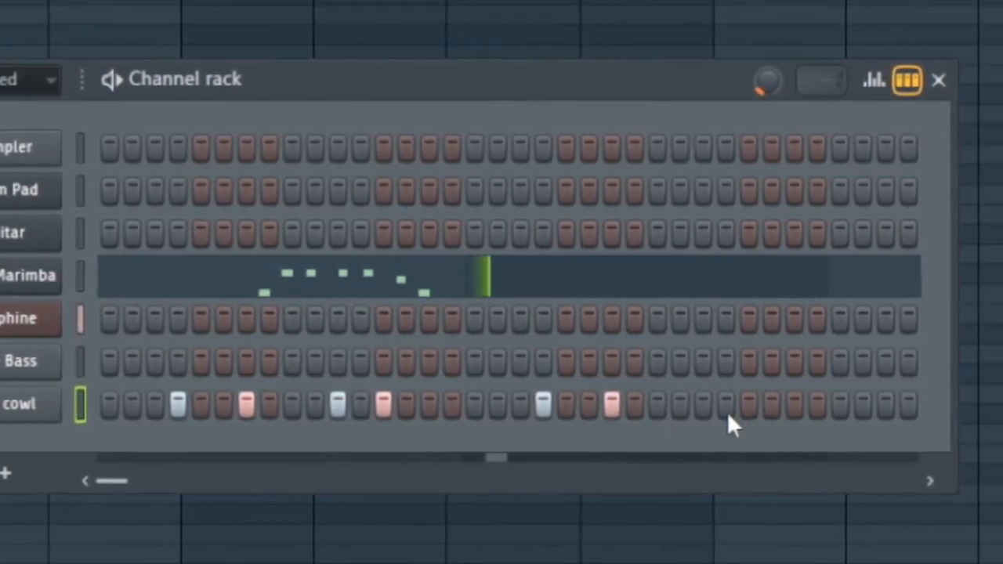
{"action": "left_click", "coordinate": [703, 406]}
{"action": "left_click", "coordinate": [749, 406]}
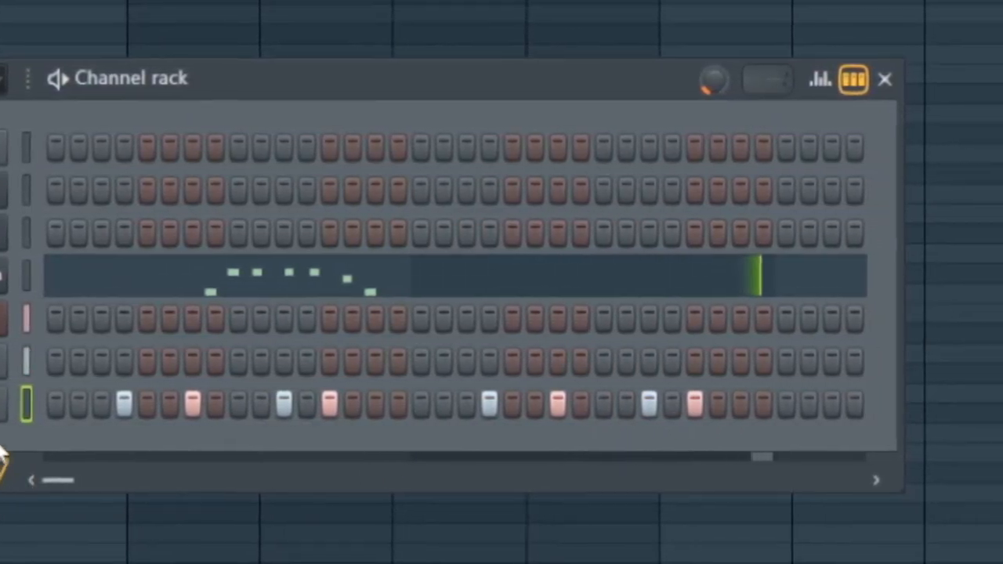
- Duplicate the two-bar Full cowl rhythm in the piano roll until it fills eight bars
{"action": "right_click", "coordinate": [414, 318]}
{"action": "left_click", "coordinate": [353, 315]}
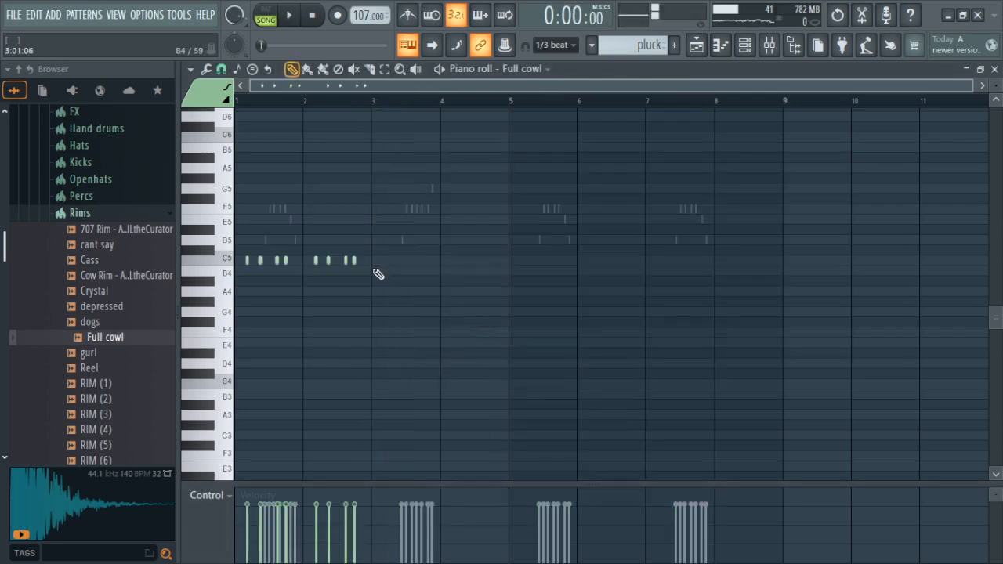
{"action": "left_click_drag", "start_coordinate": [227, 241], "coordinate": [227, 242]}
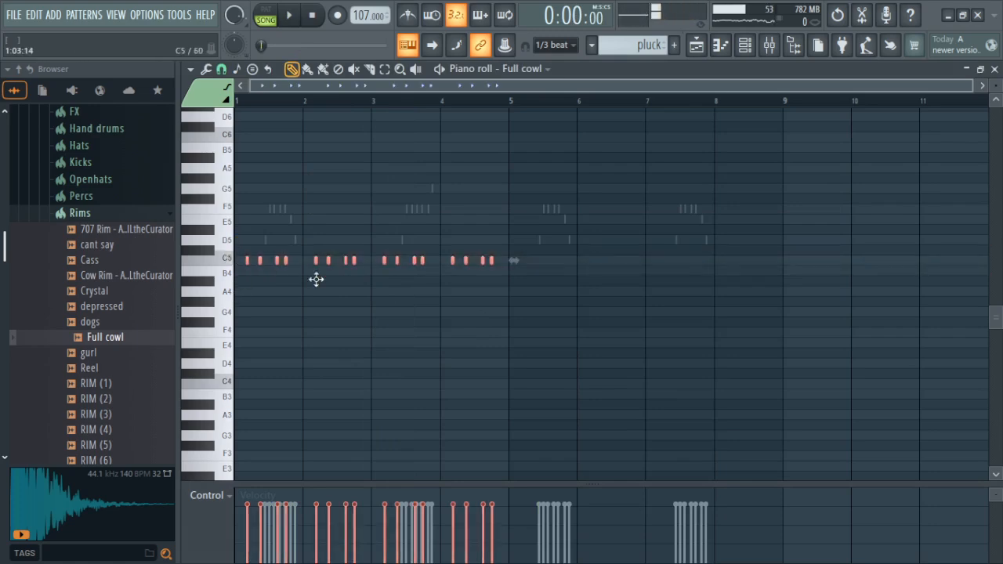
{"action": "key", "text": "ctrl+b"}
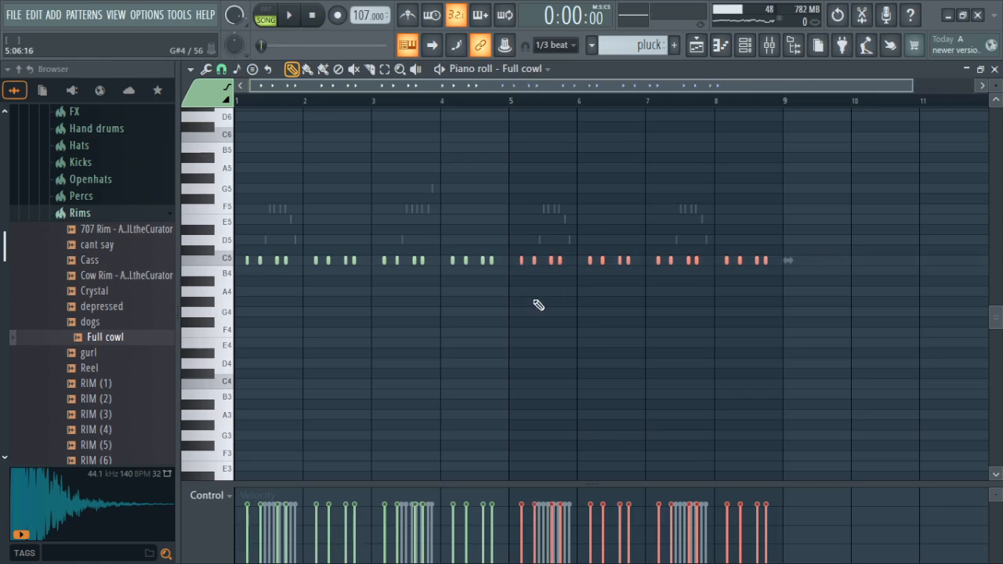
- Bring up the channel rack and mixer and audition the depressed, Full cowl, dogs, Reel, RIM (1) and RIM (2) samples
{"action": "key", "text": "F6"}
{"action": "key", "text": "F9"}
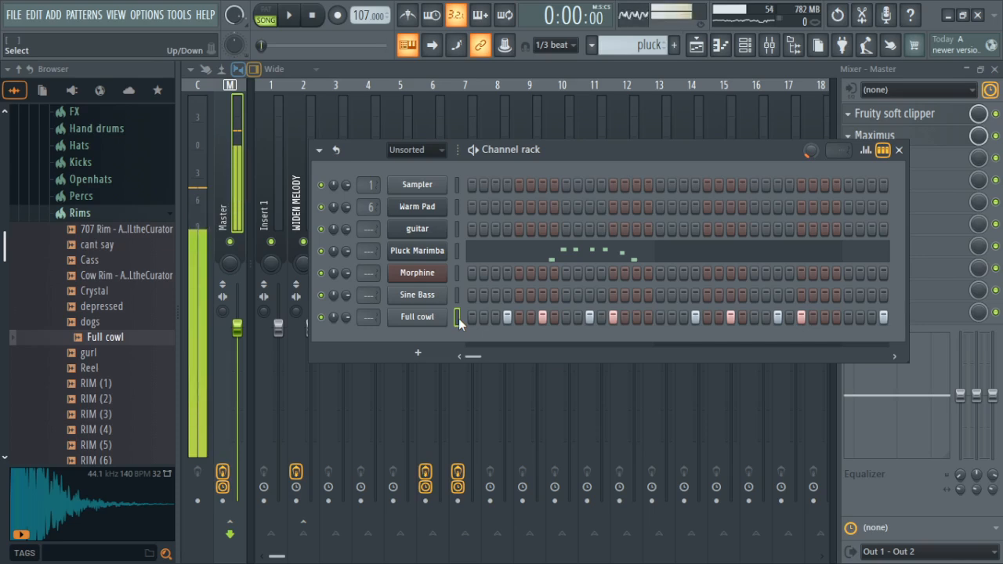
{"action": "left_click", "coordinate": [122, 308]}
{"action": "left_click", "coordinate": [120, 311]}
{"action": "left_click", "coordinate": [119, 338]}
{"action": "left_click", "coordinate": [115, 326]}
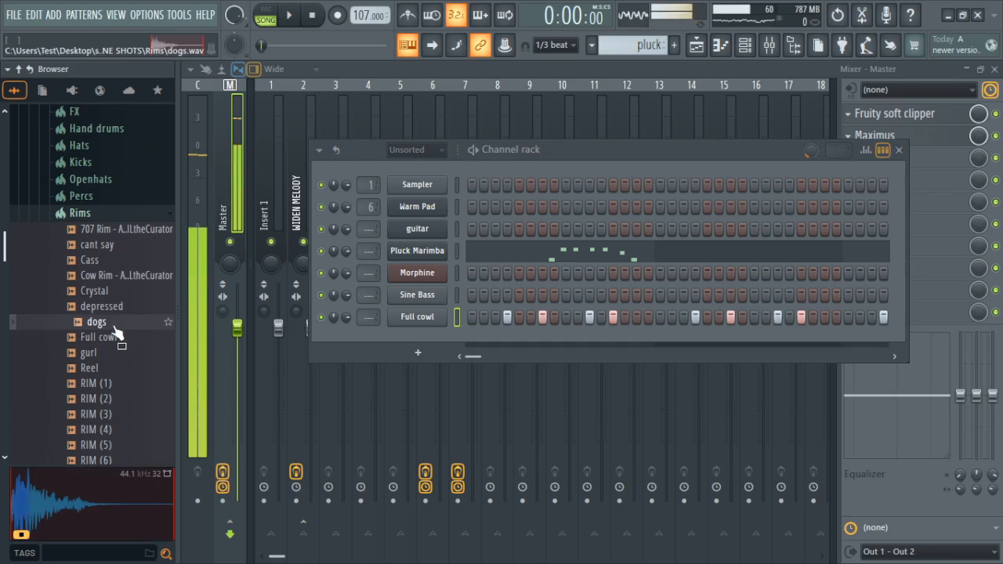
{"action": "left_click", "coordinate": [112, 368]}
{"action": "left_click", "coordinate": [114, 384]}
{"action": "left_click", "coordinate": [114, 399]}
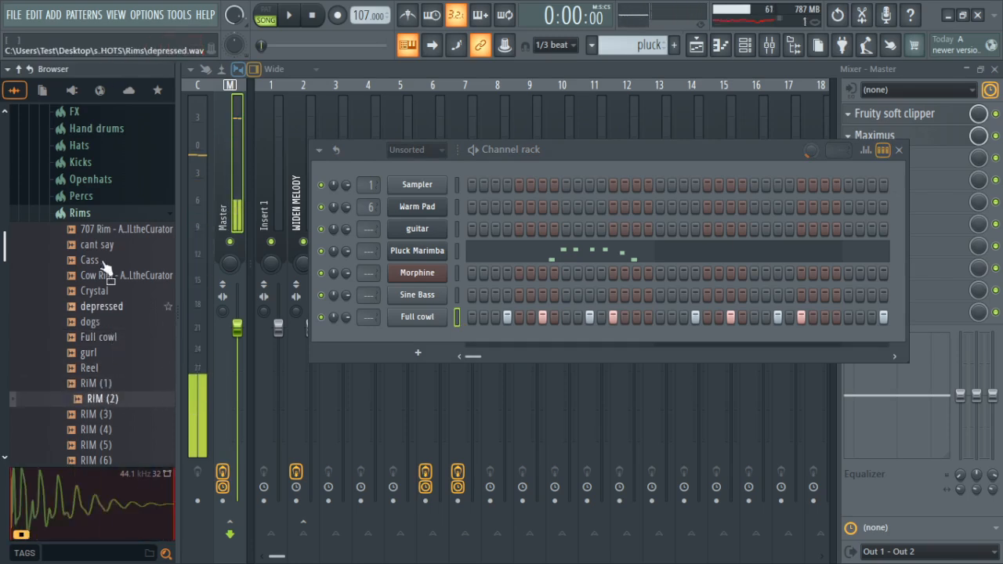
- Audition more rim samples, including 707 Rim, cant say, Cass, Crystal, gurl, undertaker and RIM (5) to RIM (8)
{"action": "left_click", "coordinate": [102, 229]}
{"action": "left_click", "coordinate": [102, 245]}
{"action": "left_click", "coordinate": [100, 260]}
{"action": "left_click", "coordinate": [99, 291]}
{"action": "left_click", "coordinate": [94, 355]}
{"action": "left_click", "coordinate": [96, 400]}
{"action": "scroll", "coordinate": [100, 379], "scroll_direction": "down", "scroll_amount": 4}
{"action": "left_click", "coordinate": [93, 263]}
{"action": "left_click", "coordinate": [93, 294]}
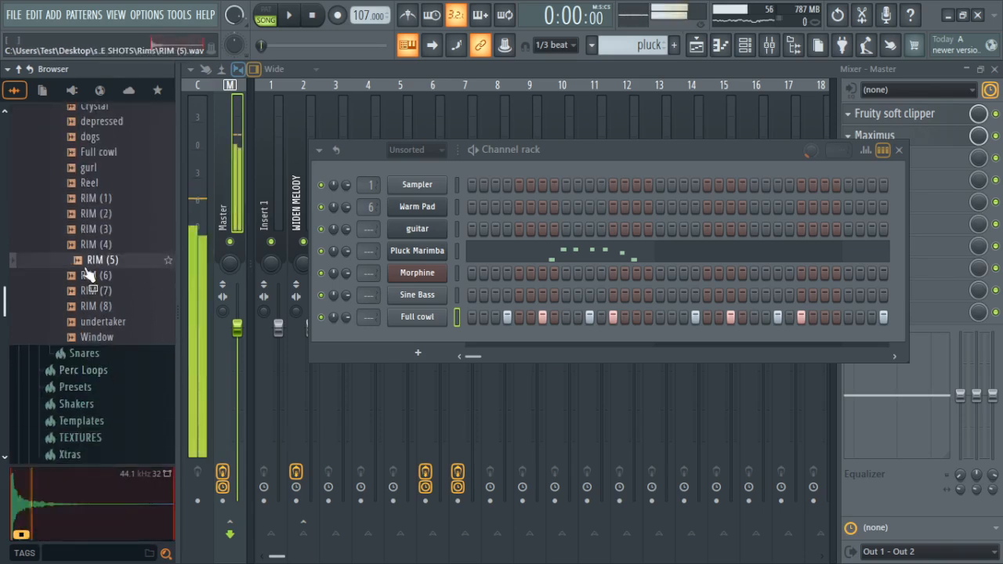
{"action": "left_click", "coordinate": [98, 321]}
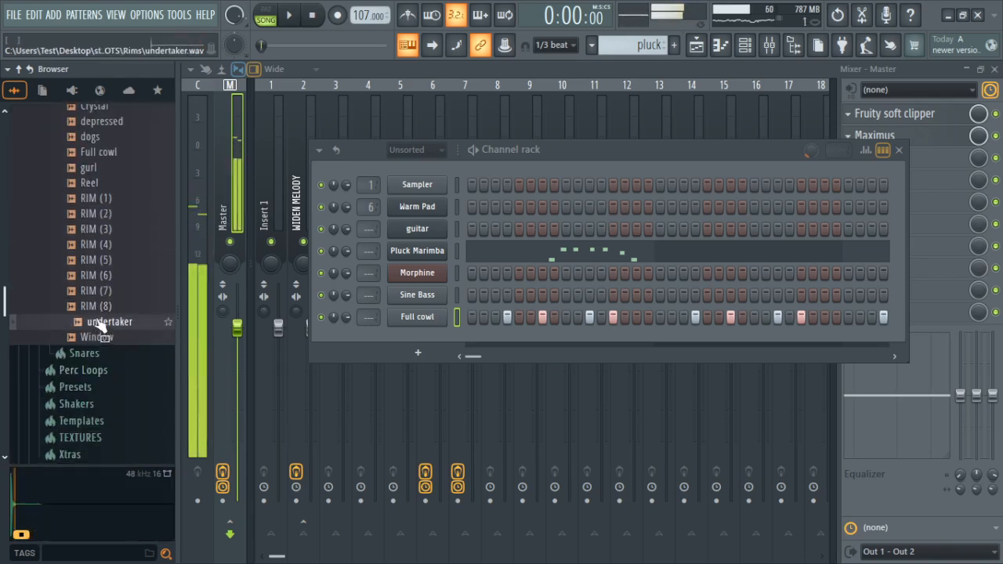
{"action": "left_click", "coordinate": [97, 278]}
{"action": "left_click", "coordinate": [103, 306]}
{"action": "scroll", "coordinate": [92, 244], "scroll_direction": "up", "scroll_amount": 10}
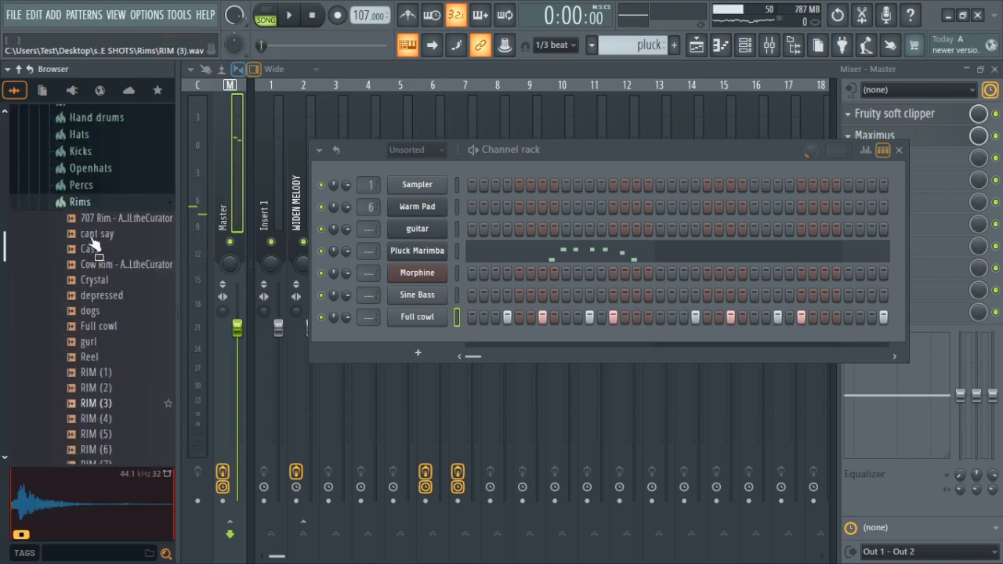
- Browse to the pack's Percs folder and audition a range of percussion samples from PERC (4) to PERC (15)
{"action": "left_click", "coordinate": [107, 382]}
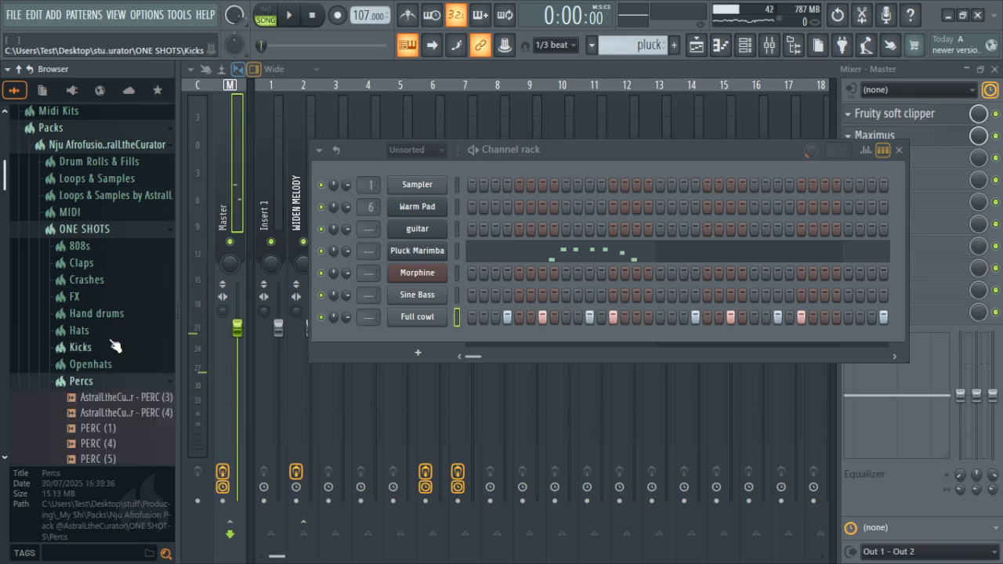
{"action": "scroll", "coordinate": [112, 365], "scroll_direction": "down", "scroll_amount": 3}
{"action": "left_click", "coordinate": [110, 260]}
{"action": "left_click", "coordinate": [111, 292]}
{"action": "left_click", "coordinate": [112, 306]}
{"action": "left_click", "coordinate": [112, 335]}
{"action": "left_click", "coordinate": [115, 352]}
{"action": "left_click", "coordinate": [118, 382]}
{"action": "left_click", "coordinate": [112, 397]}
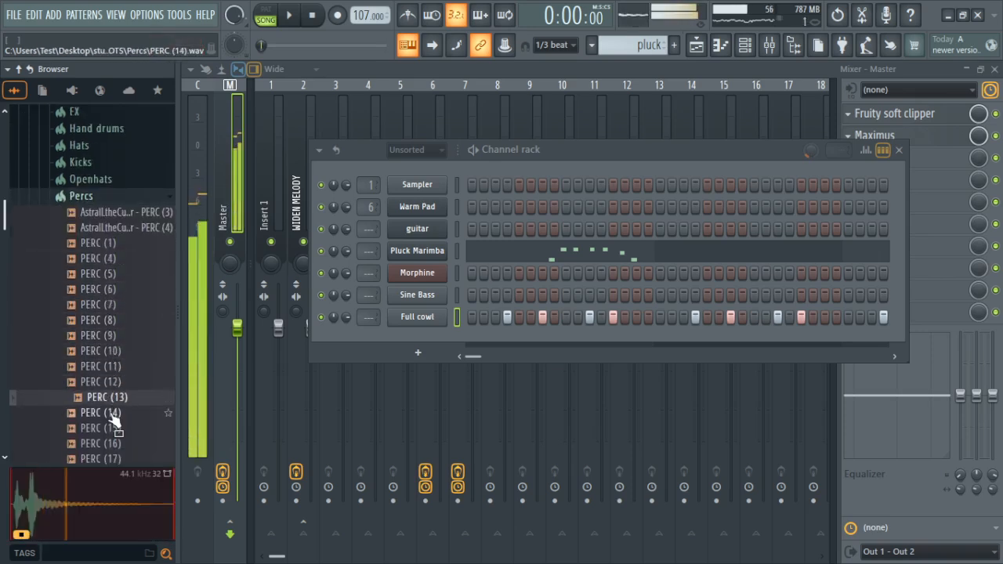
{"action": "left_click", "coordinate": [107, 428]}
- Add PERC (15) as a new channel and copy the Full cowl pattern onto it
{"action": "left_click_drag", "start_coordinate": [103, 432], "coordinate": [443, 340]}
{"action": "left_click", "coordinate": [456, 317]}
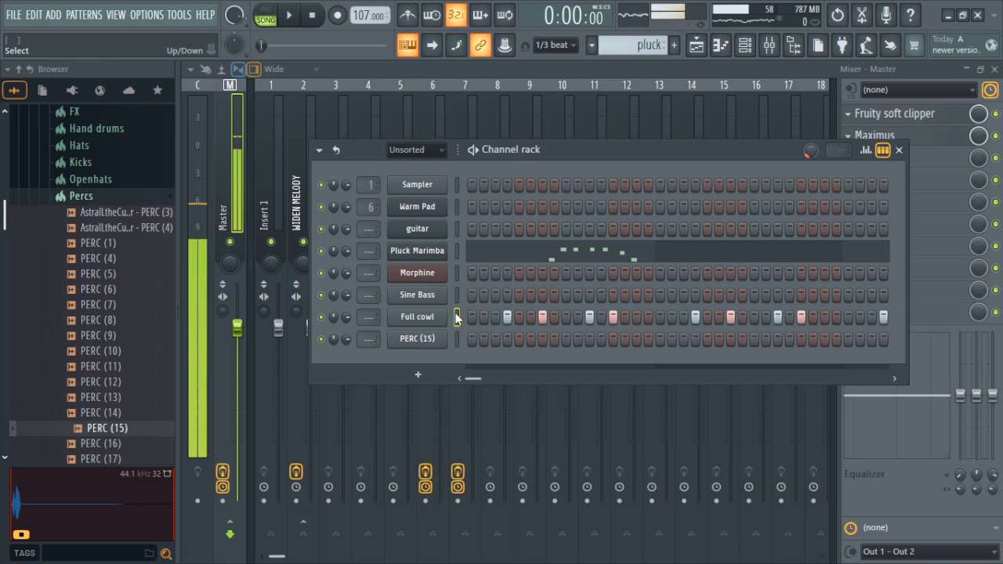
{"action": "key", "text": "ctrl+c"}
{"action": "left_click", "coordinate": [457, 339]}
{"action": "key", "text": "ctrl+v"}
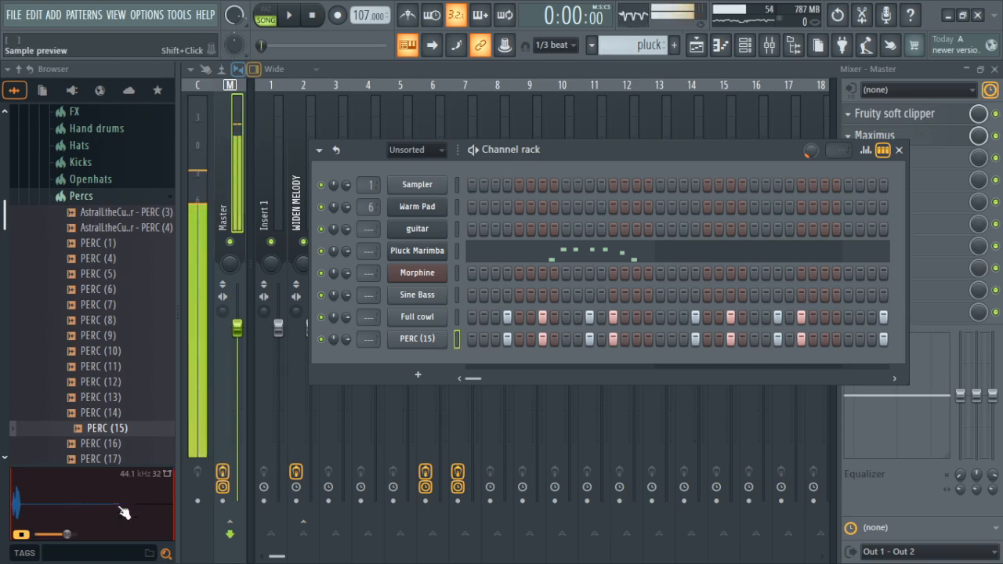
- In the PERC (15) sampler settings, turn off loop points, set the sample start offset to 2% and normalize the sample
{"action": "left_click", "coordinate": [427, 340]}
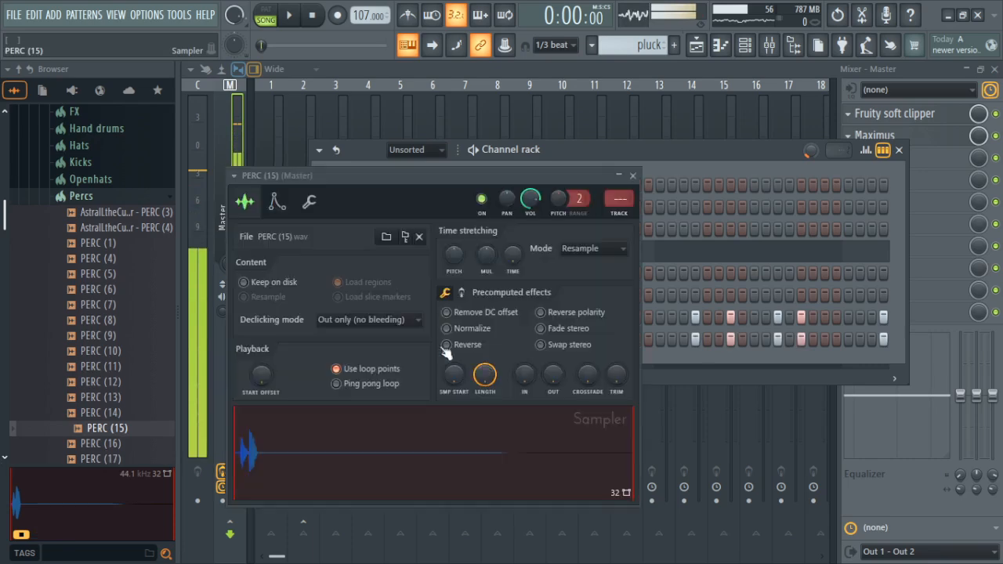
{"action": "left_click", "coordinate": [372, 369]}
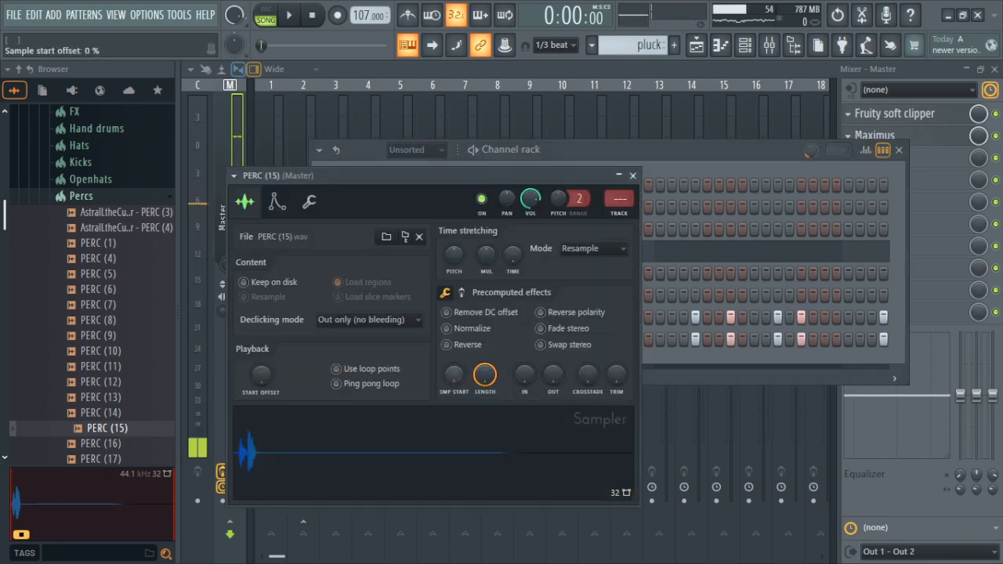
{"action": "key", "text": "space"}
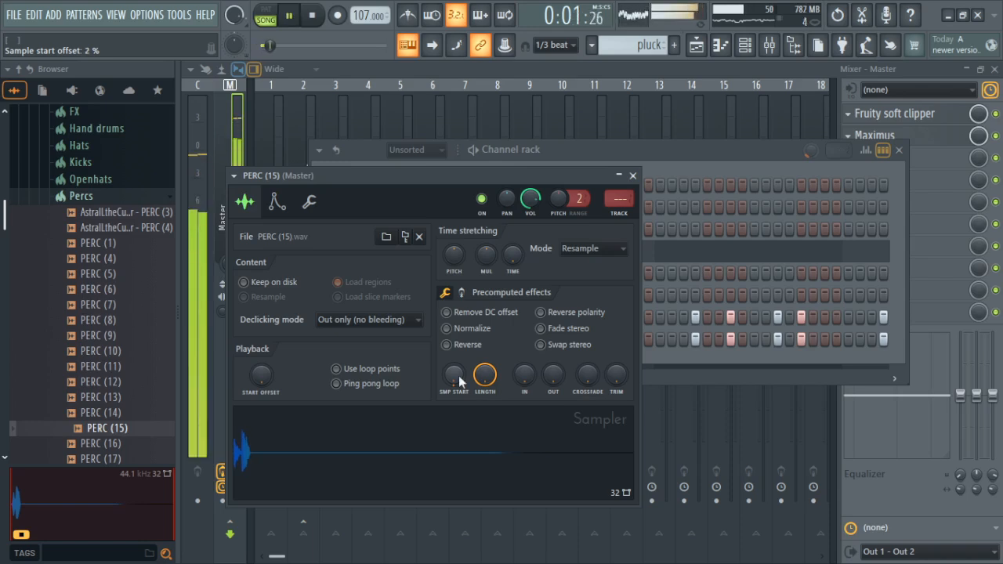
{"action": "left_click", "coordinate": [475, 328]}
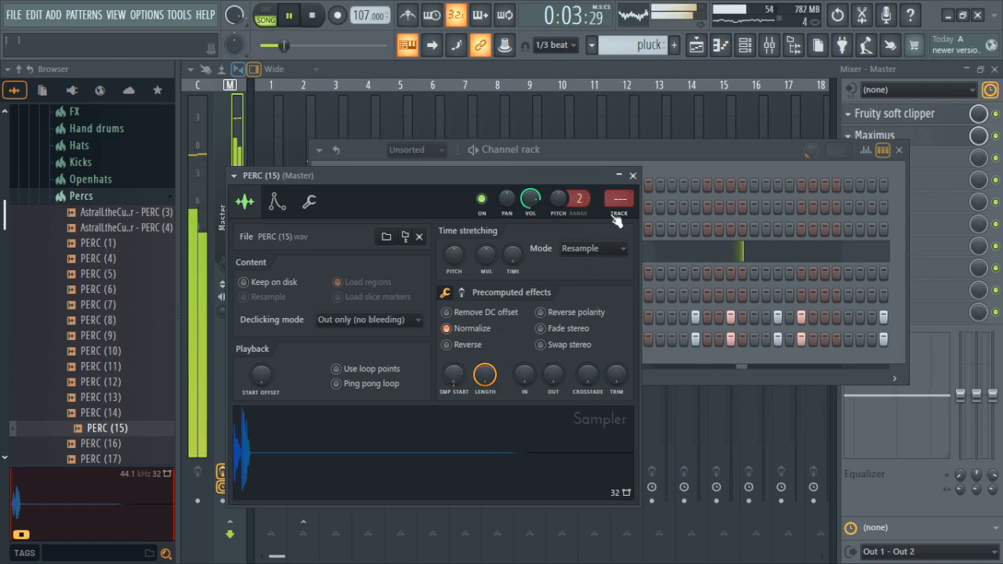
{"action": "left_click", "coordinate": [633, 176]}
- Try lower PERC (15) channel volumes, including 45% and 10%, while playing the song, and reset the volume to default
{"action": "scroll", "coordinate": [350, 338], "scroll_direction": "down", "scroll_amount": 5}
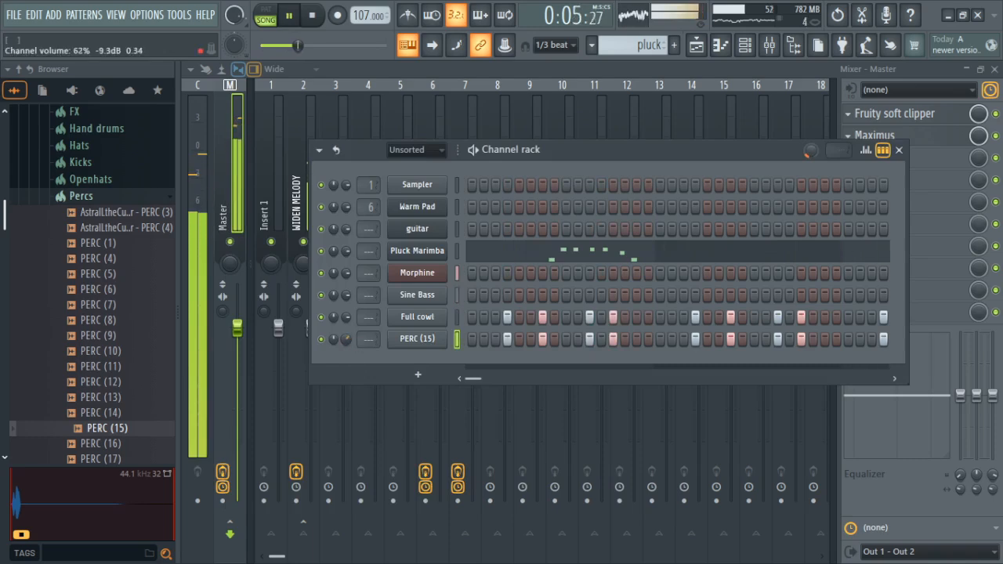
{"action": "key", "text": "space"}
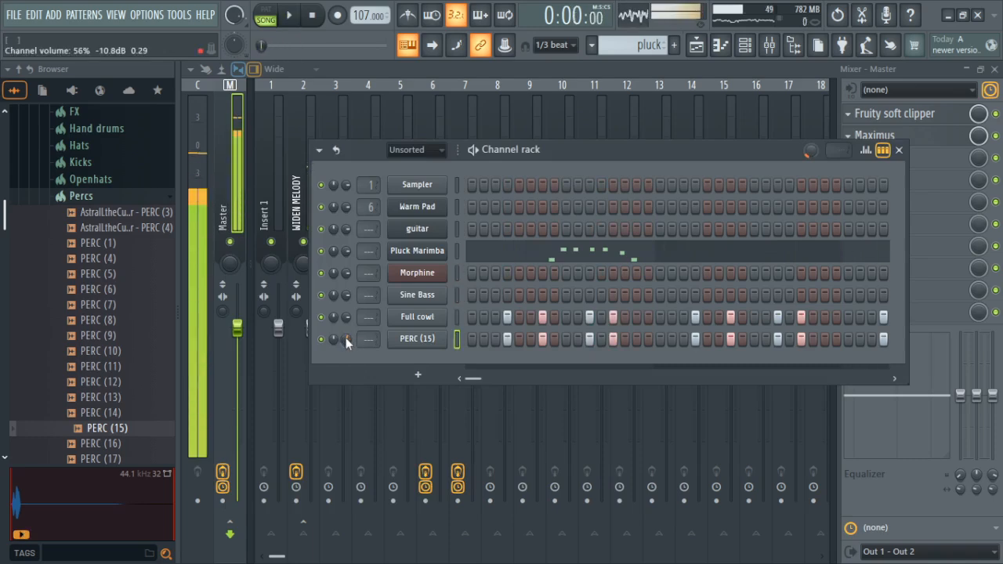
{"action": "scroll", "coordinate": [352, 334], "scroll_direction": "down", "scroll_amount": 5}
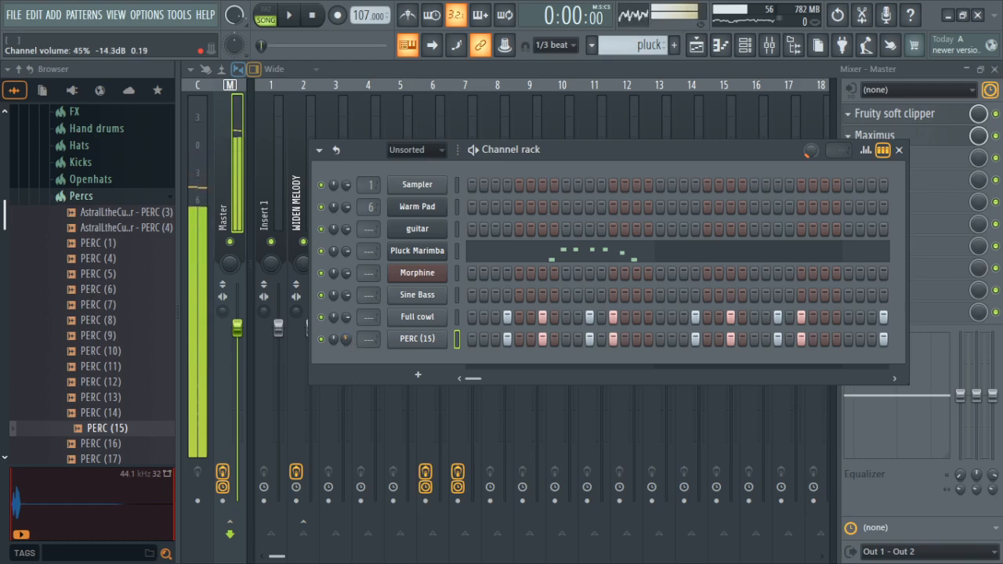
{"action": "key", "text": "space"}
{"action": "scroll", "coordinate": [346, 338], "scroll_direction": "up", "scroll_amount": 10}
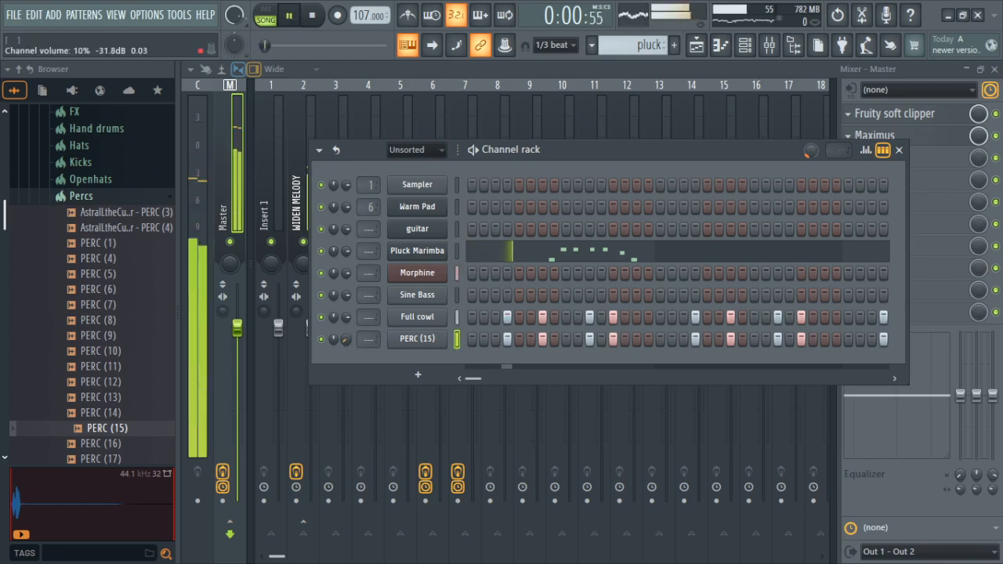
{"action": "right_click", "coordinate": [345, 338]}
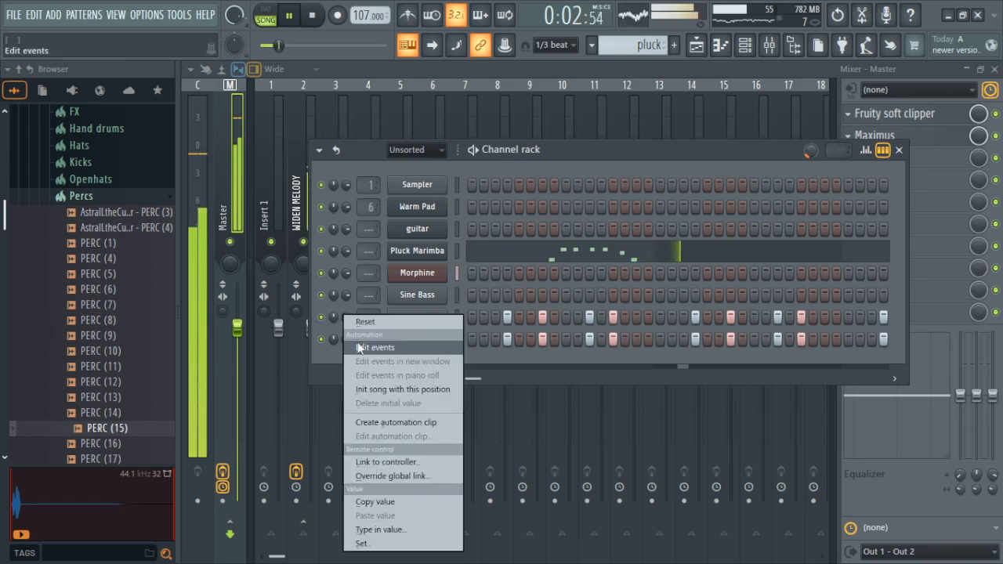
{"action": "left_click", "coordinate": [357, 325]}
{"action": "key", "text": "space"}
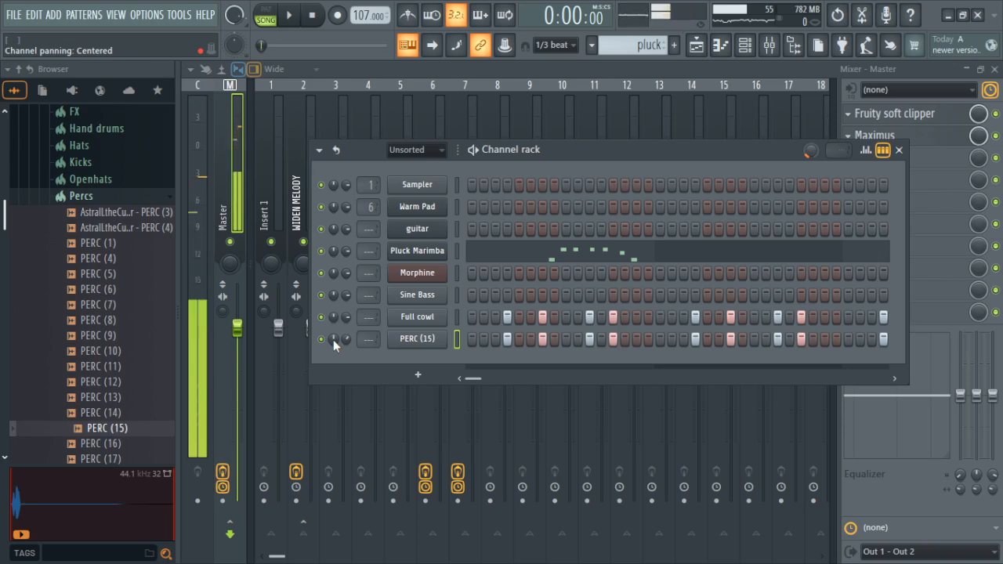
- Try panning the PERC (15) channel while playing the song and reset the panning to centre
{"action": "key", "text": "space"}
{"action": "left_click_drag", "start_coordinate": [333, 338], "coordinate": [334, 306]}
{"action": "right_click", "coordinate": [332, 339]}
{"action": "left_click", "coordinate": [345, 323]}
{"action": "key", "text": "space"}
{"action": "right_click", "coordinate": [334, 316]}
{"action": "left_click", "coordinate": [349, 320]}
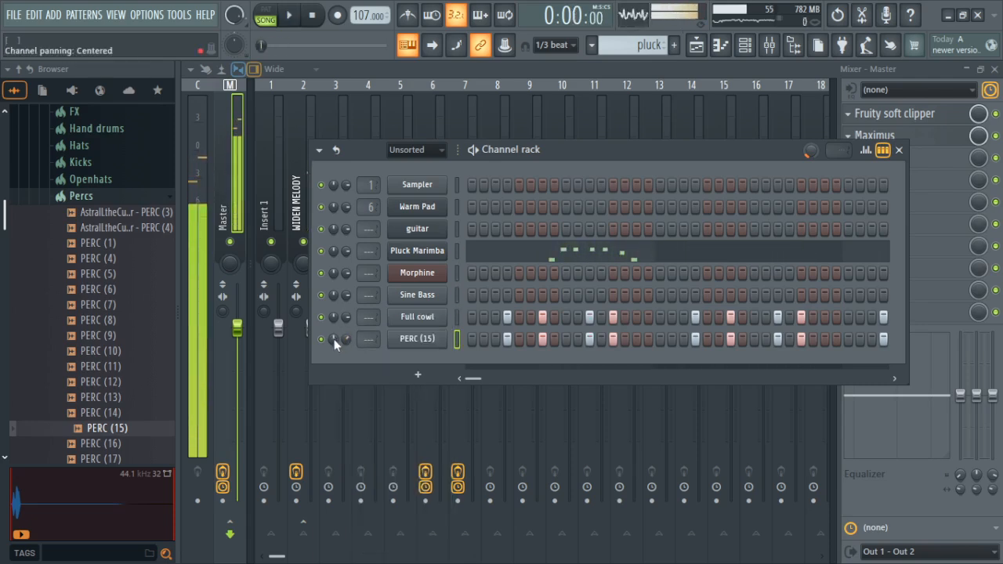
{"action": "right_click", "coordinate": [335, 316]}
{"action": "left_click", "coordinate": [342, 324]}
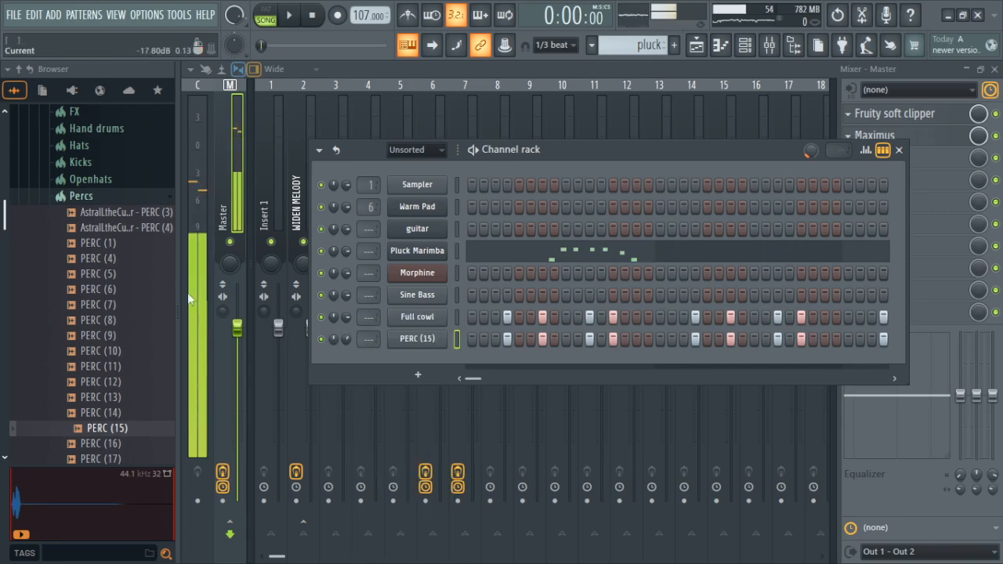
- Add the RACK KICK sample from the Kicks folder as a new channel, place a hit on step 1 and play the song
{"action": "left_click", "coordinate": [122, 202]}
{"action": "left_click", "coordinate": [108, 162]}
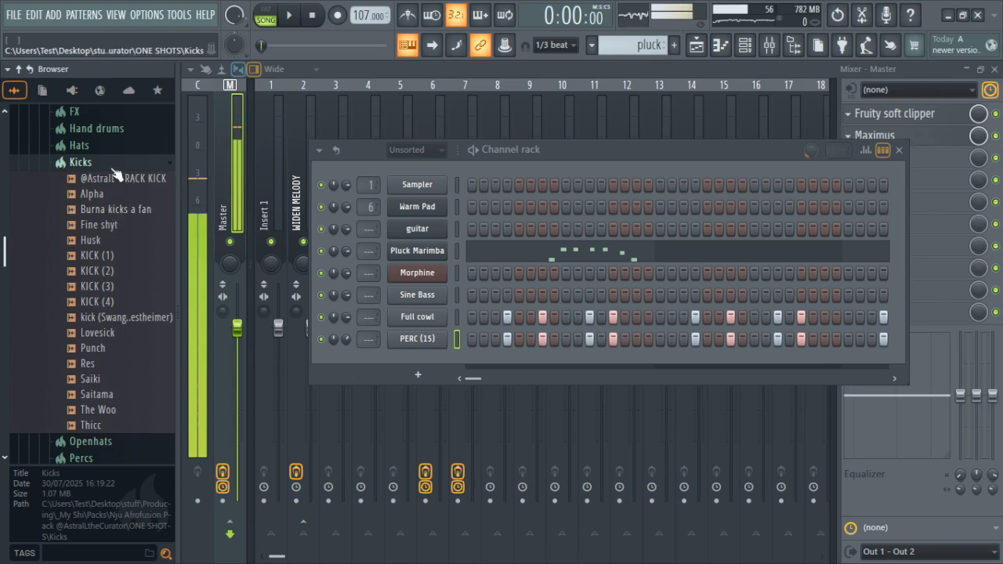
{"action": "left_click_drag", "start_coordinate": [112, 181], "coordinate": [420, 367]}
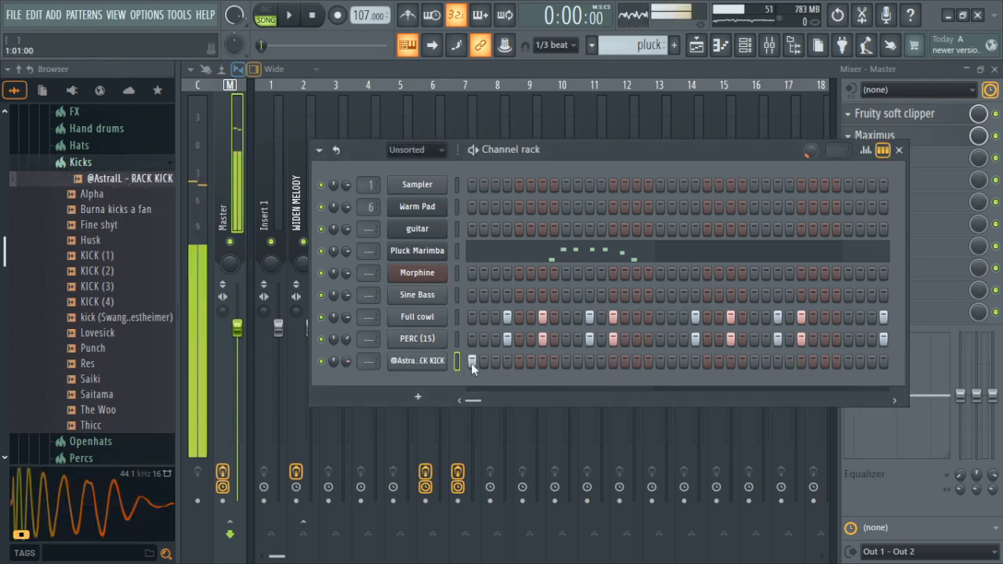
{"action": "key", "text": "space"}
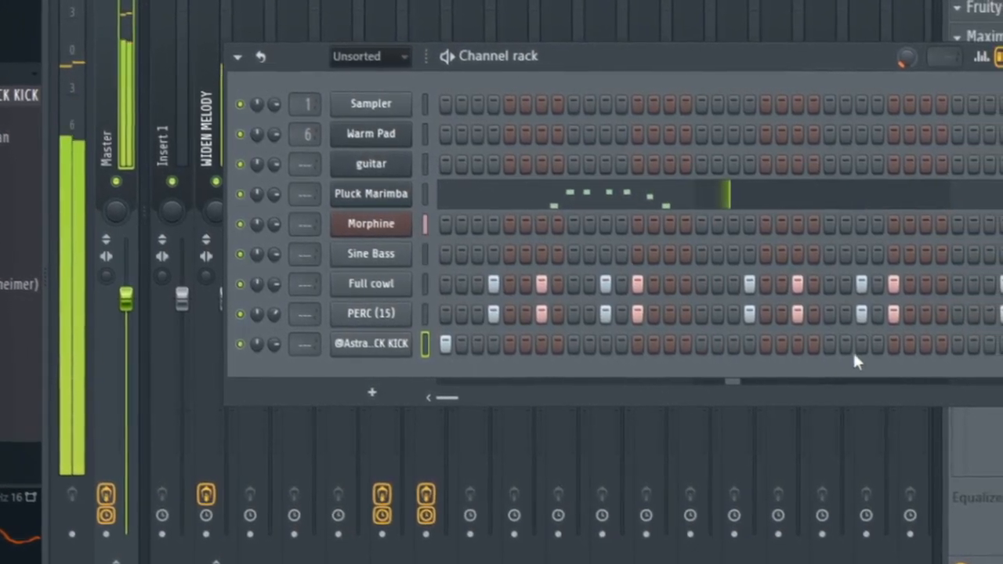
- Add further RACK KICK hits on steps 27 and 33 of the pluck pattern
{"action": "left_click", "coordinate": [887, 340]}
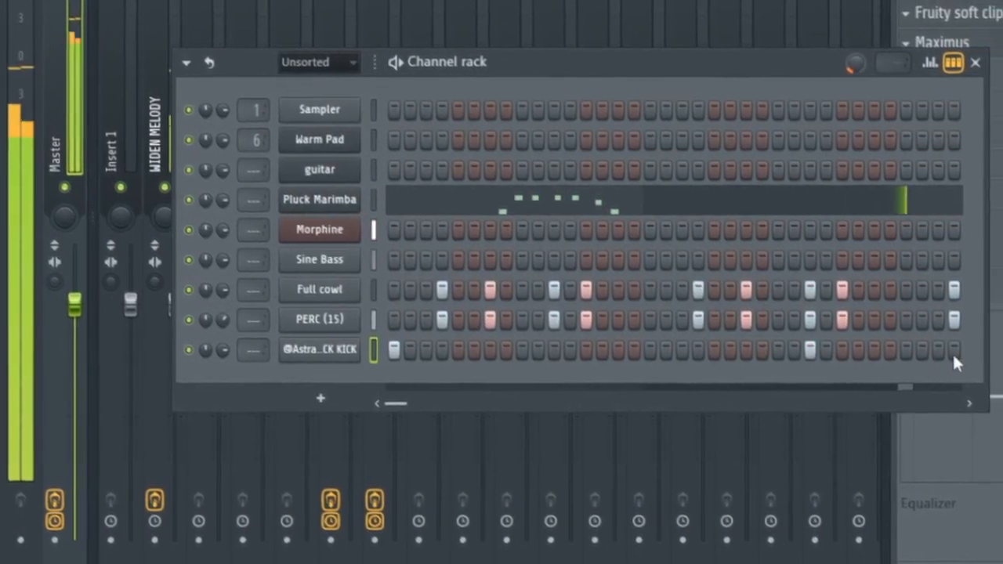
{"action": "left_click", "coordinate": [933, 348]}
{"action": "left_click_drag", "start_coordinate": [375, 408], "coordinate": [381, 409]}
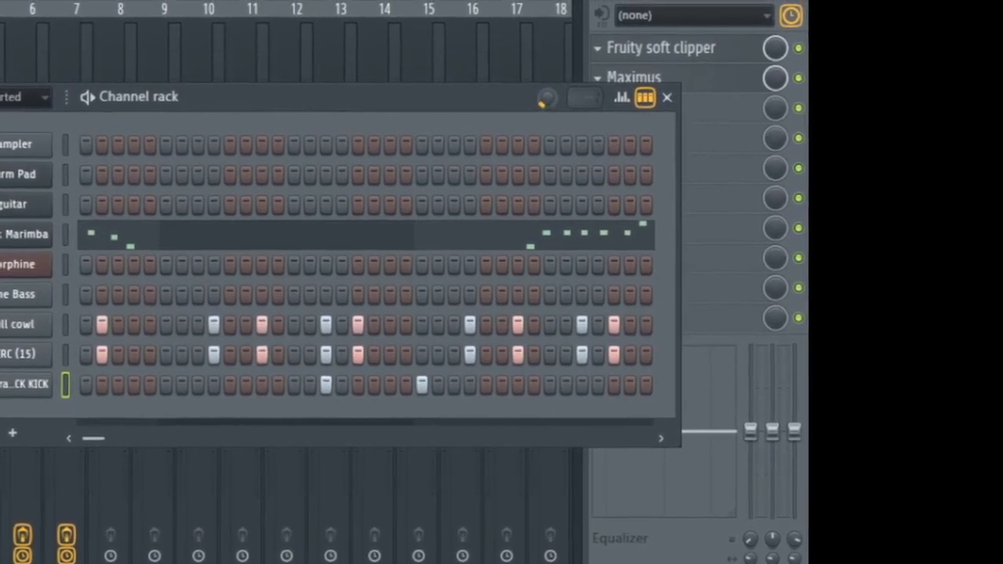
- Compare main swing amounts of 78%, 100% and 0% during playback, and set the swing to 15%
{"action": "key", "text": "space"}
{"action": "scroll", "coordinate": [810, 155], "scroll_direction": "up", "scroll_amount": 1}
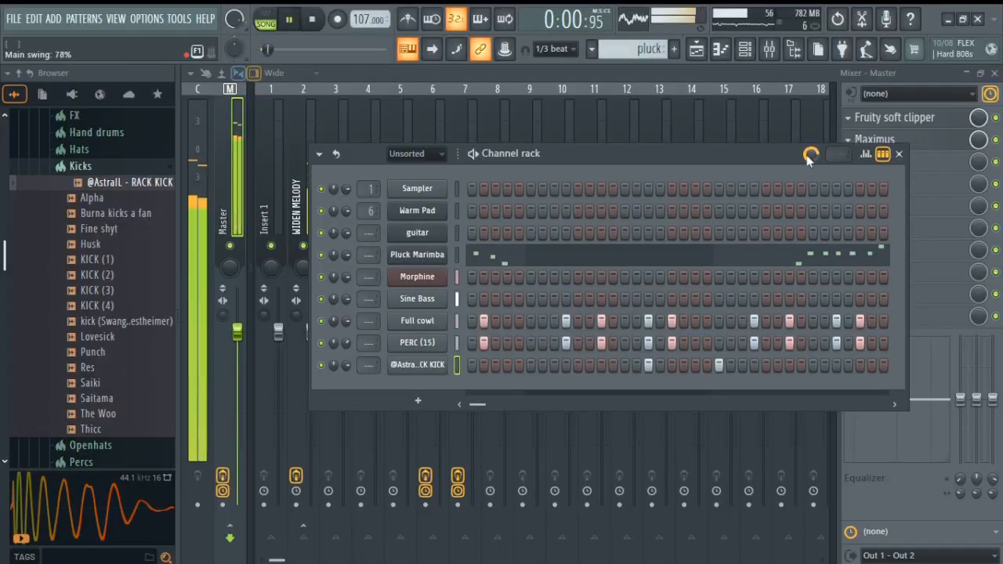
{"action": "left_click_drag", "start_coordinate": [810, 155], "coordinate": [810, 141]}
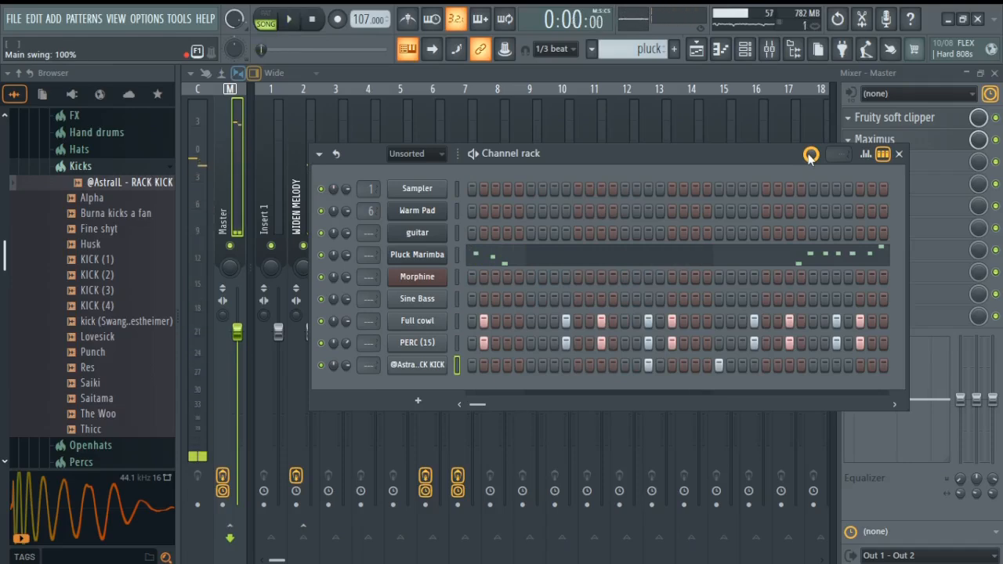
{"action": "key", "text": "space"}
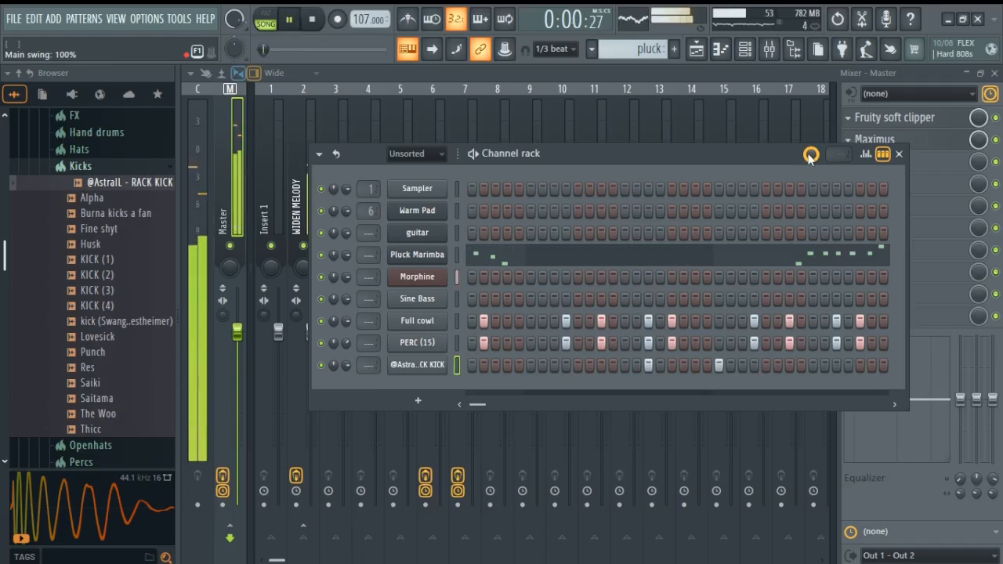
{"action": "key", "text": "space"}
{"action": "key", "text": "space"}
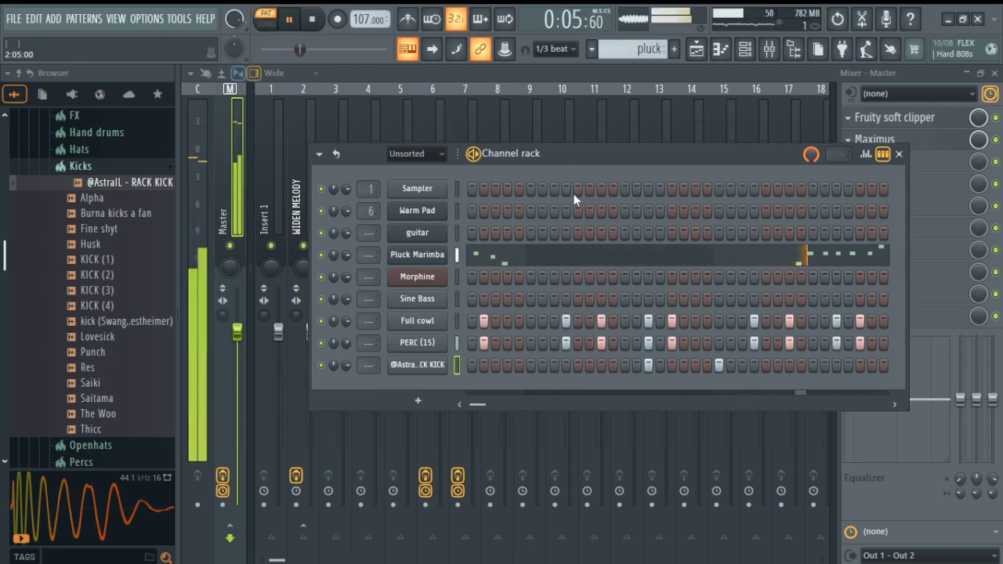
{"action": "key", "text": "space"}
{"action": "left_click_drag", "start_coordinate": [810, 155], "coordinate": [810, 196]}
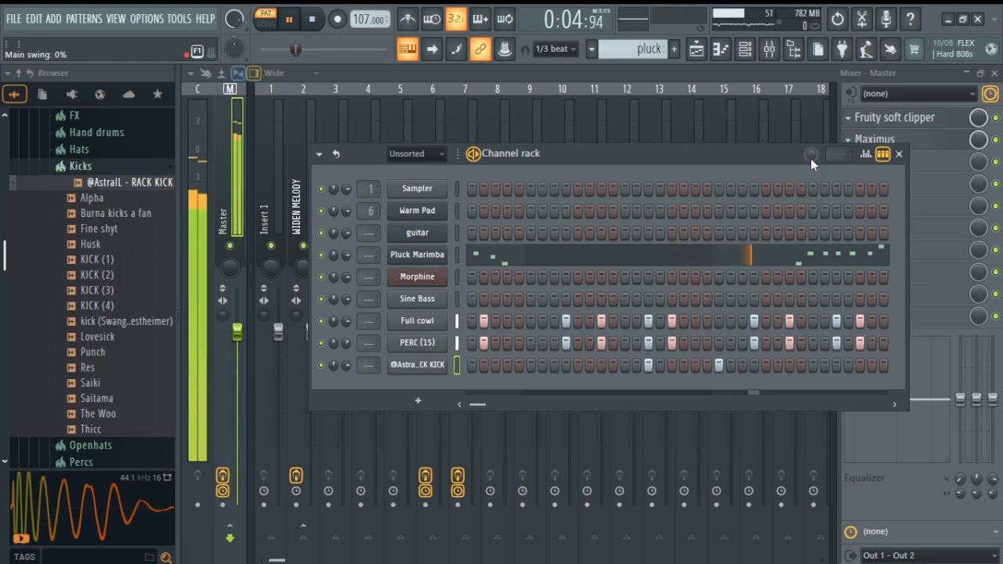
{"action": "key", "text": "space"}
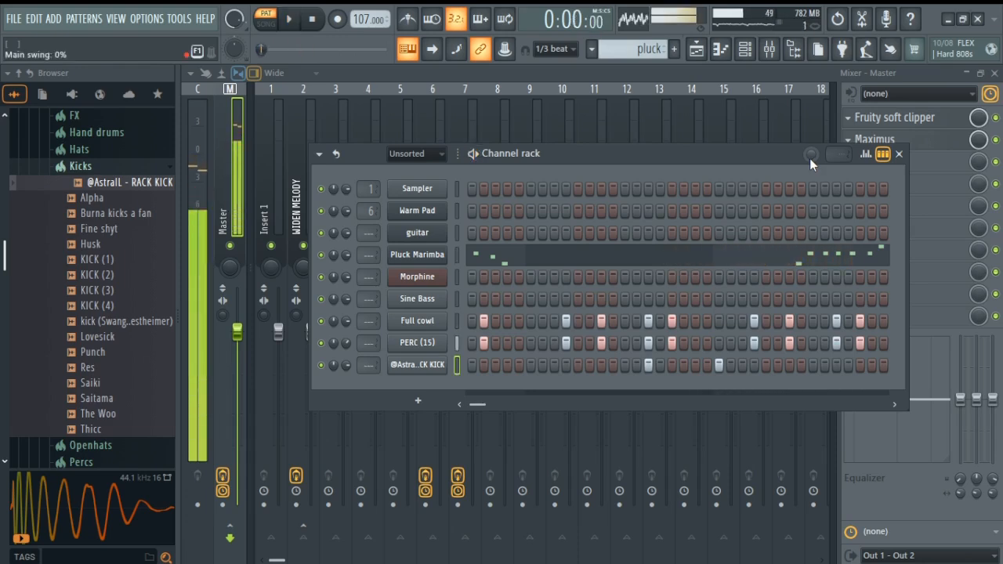
{"action": "scroll", "coordinate": [809, 157], "scroll_direction": "up", "scroll_amount": 4}
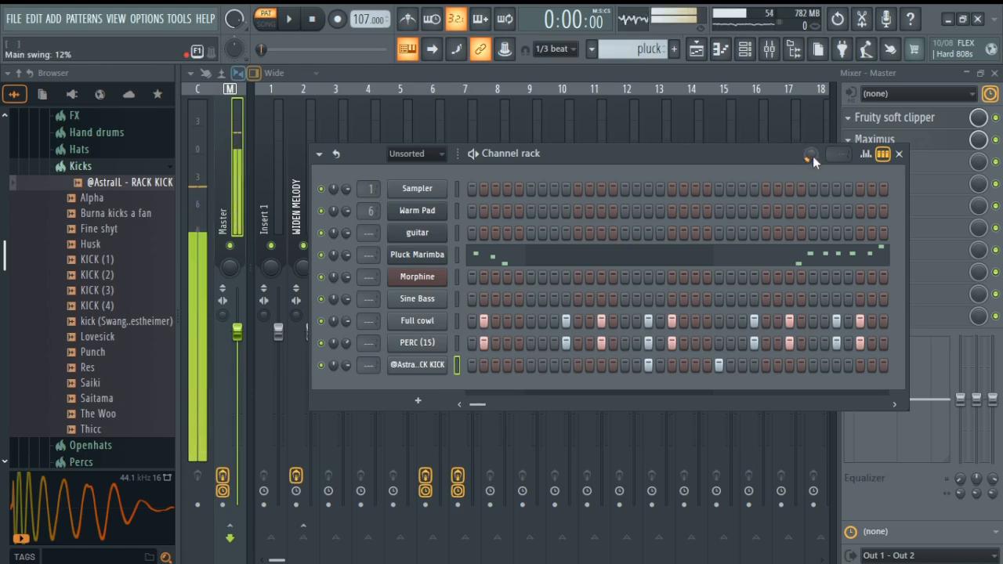
{"action": "left_click_drag", "start_coordinate": [813, 156], "coordinate": [813, 149]}
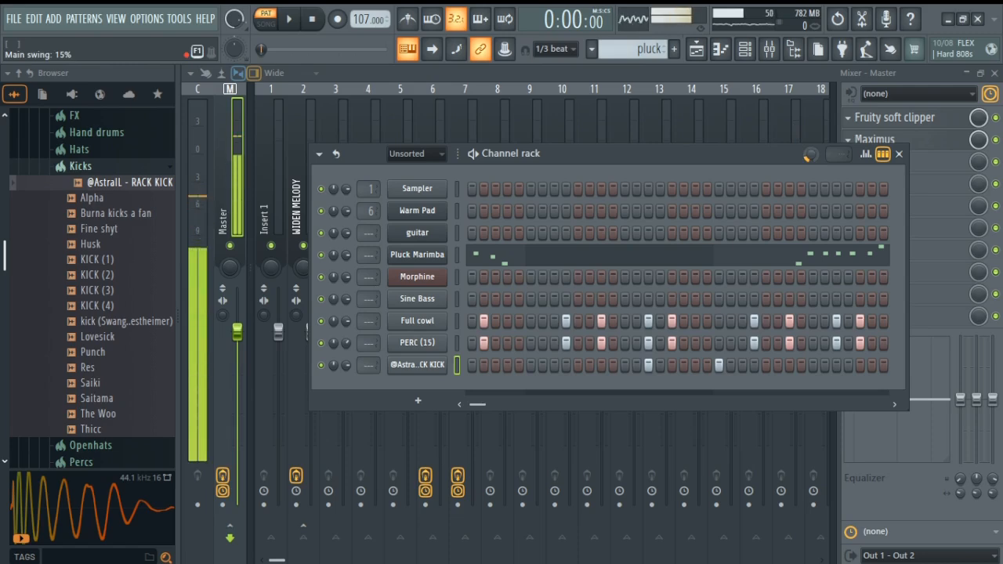
- Play the pluck pattern and add a RACK KICK hit on step 59
{"action": "left_click_drag", "start_coordinate": [479, 406], "coordinate": [479, 405]}
{"action": "key", "text": "space"}
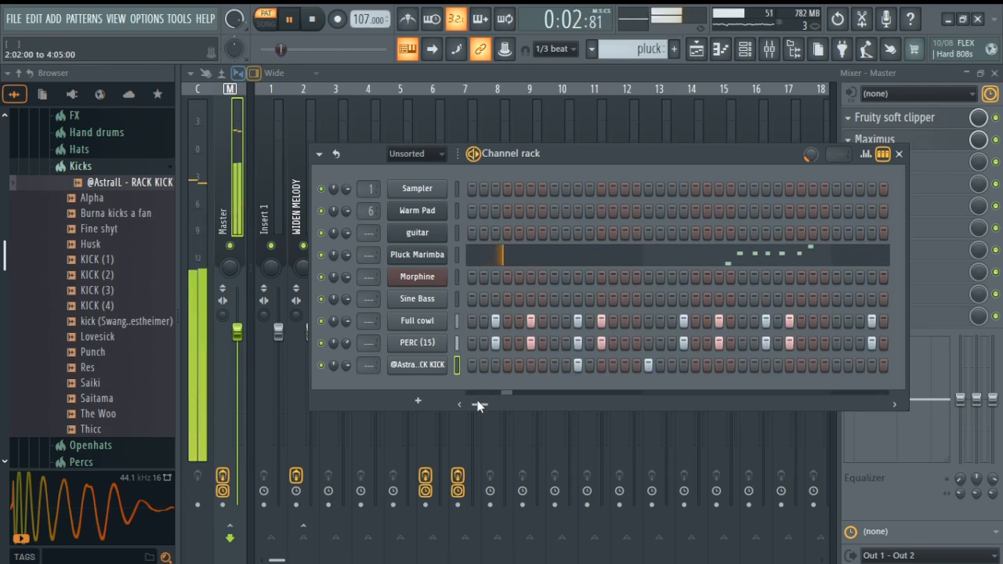
{"action": "left_click_drag", "start_coordinate": [479, 405], "coordinate": [488, 405]}
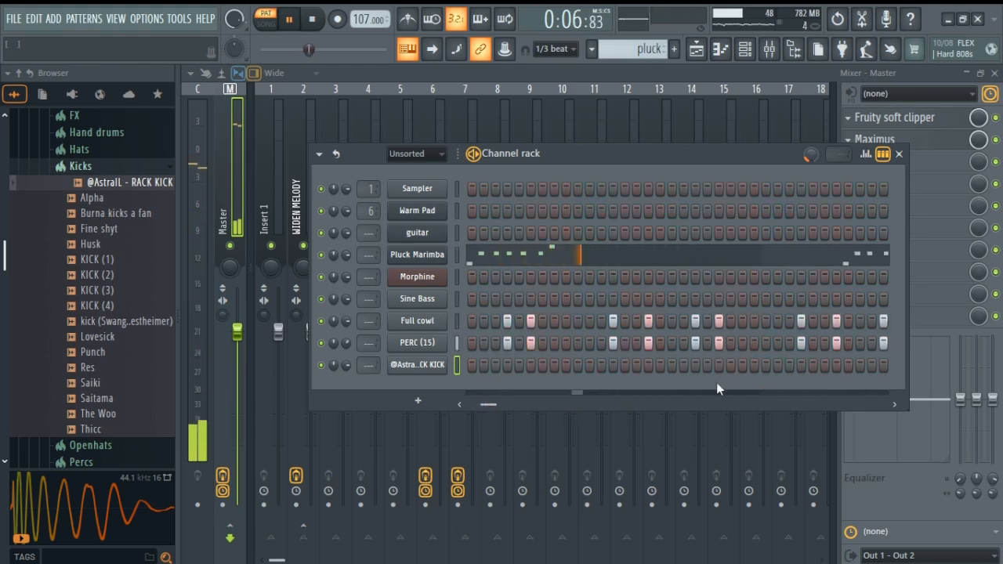
{"action": "left_click", "coordinate": [695, 365]}
{"action": "left_click", "coordinate": [766, 366]}
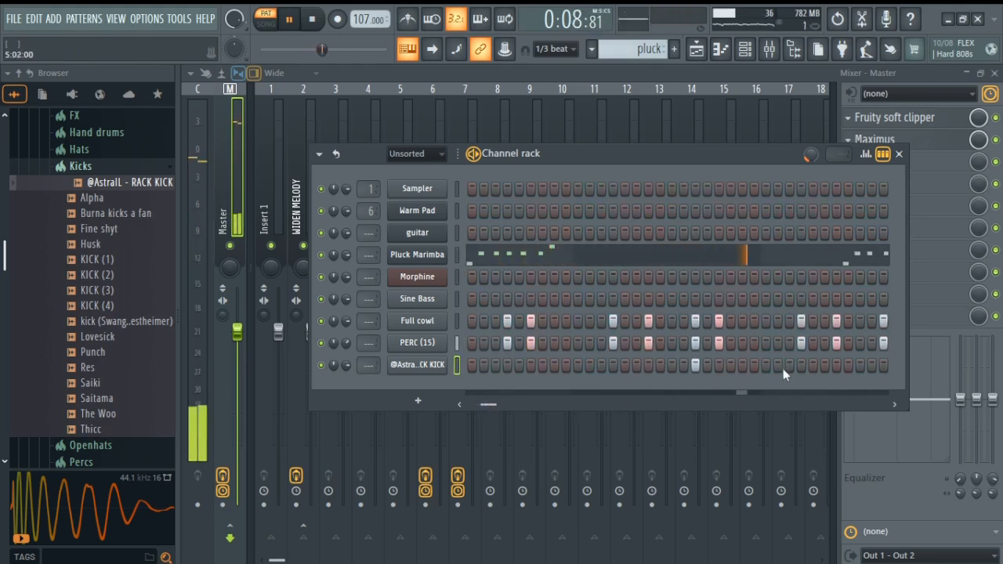
{"action": "key", "text": "space"}
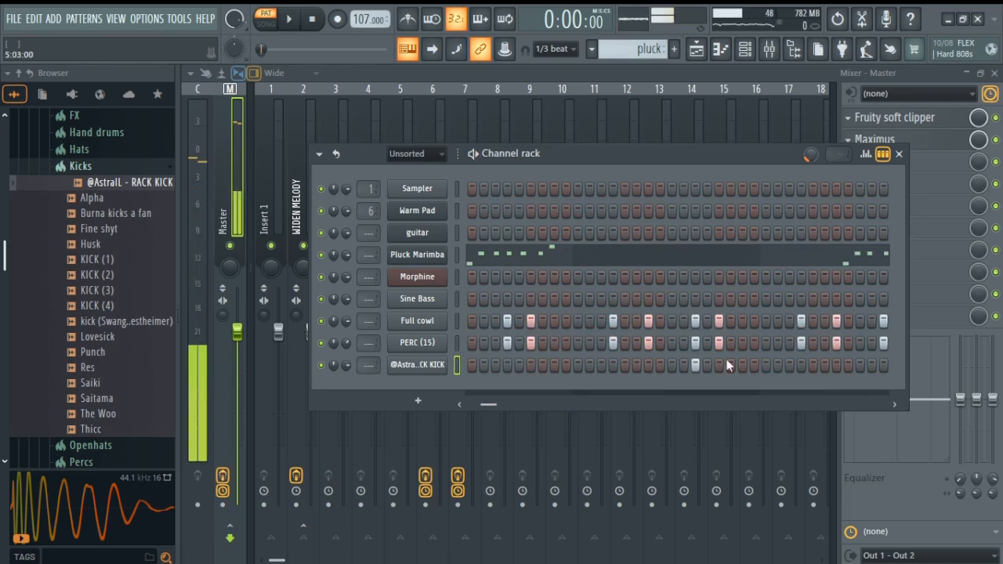
- Duplicate all RACK KICK notes of the first four bars in the piano roll so they repeat from bar 5
{"action": "right_click", "coordinate": [440, 365]}
{"action": "left_click", "coordinate": [502, 345]}
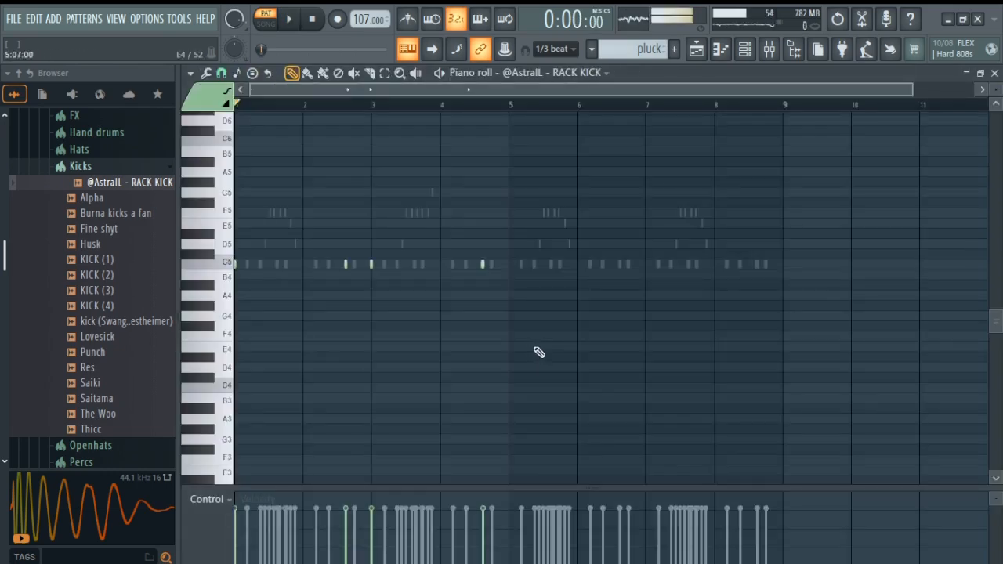
{"action": "left_click_drag", "start_coordinate": [527, 319], "coordinate": [233, 218]}
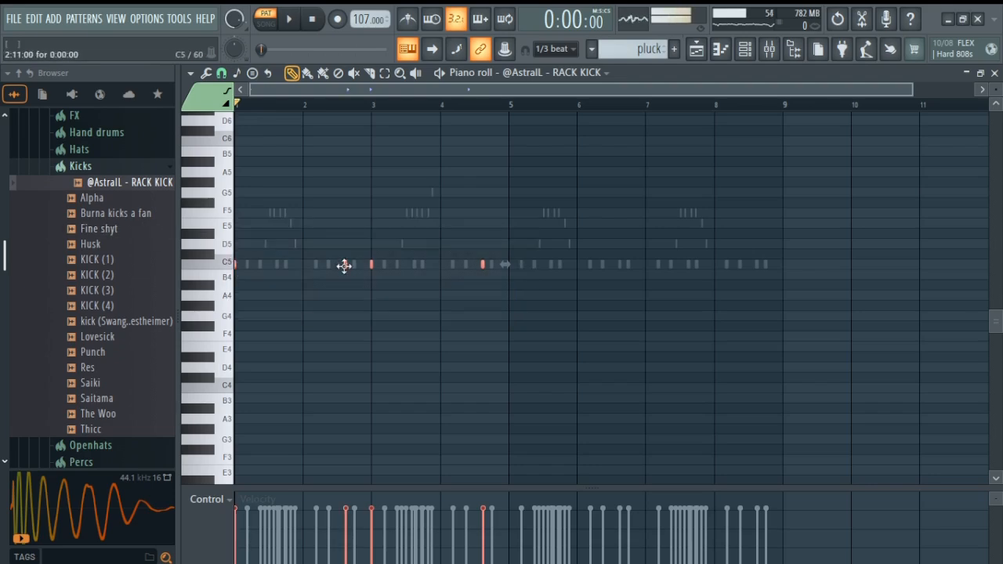
{"action": "key", "text": "ctrl+b"}
{"action": "key", "text": "F7"}
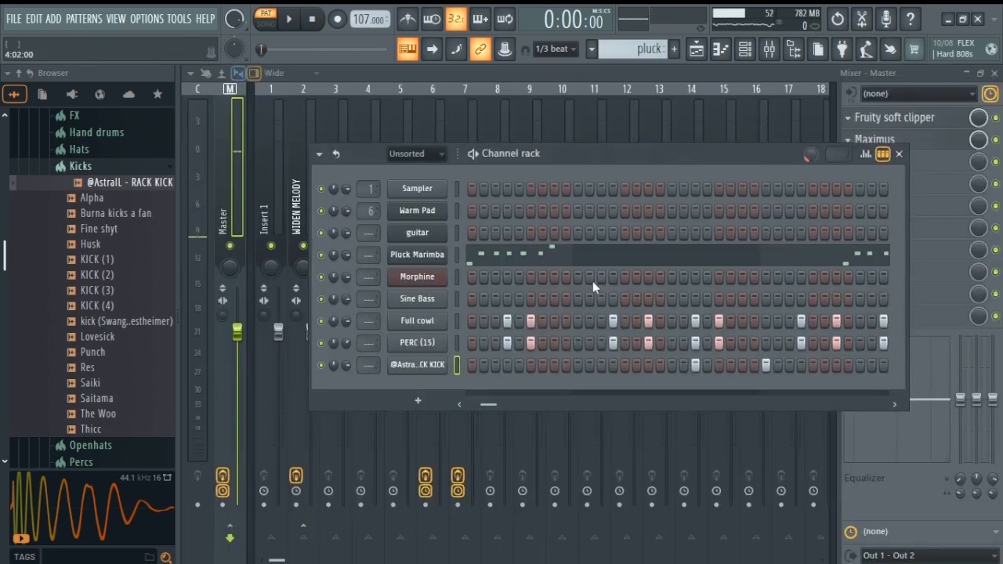
- Select the sine bass pattern in the playlist and route its Sine Bass channel to its own mixer track
{"action": "left_click", "coordinate": [994, 73]}
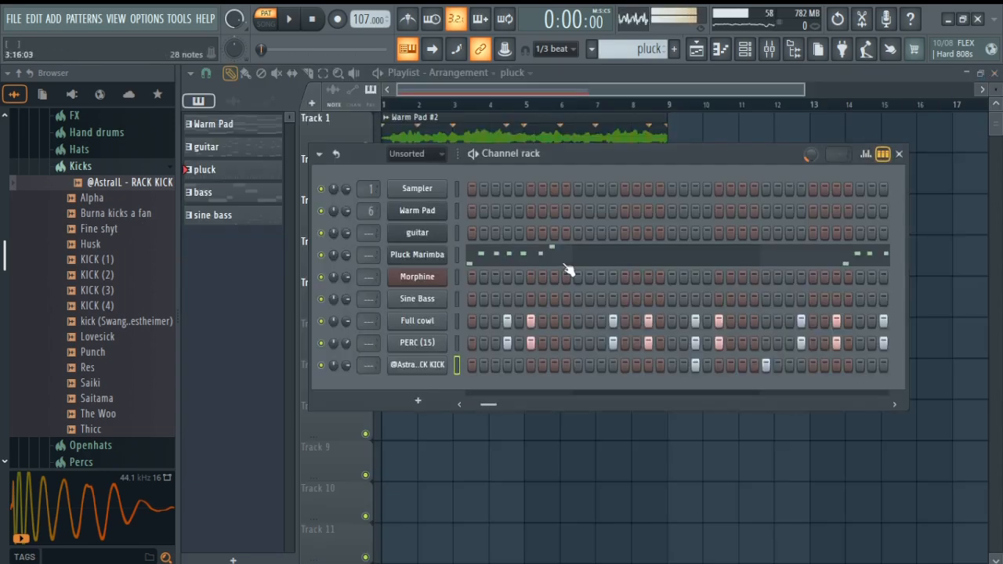
{"action": "left_click", "coordinate": [900, 154]}
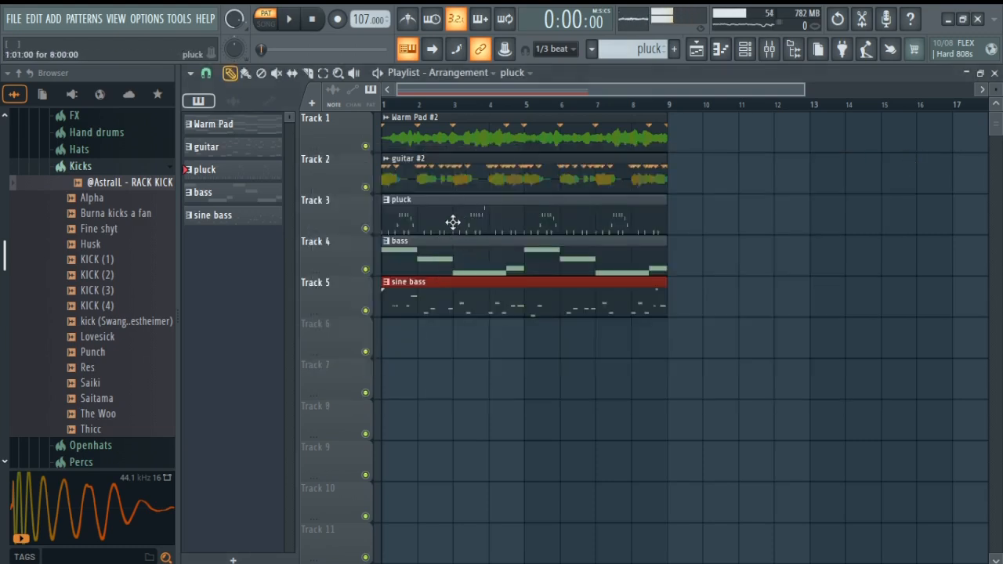
{"action": "left_click", "coordinate": [433, 301]}
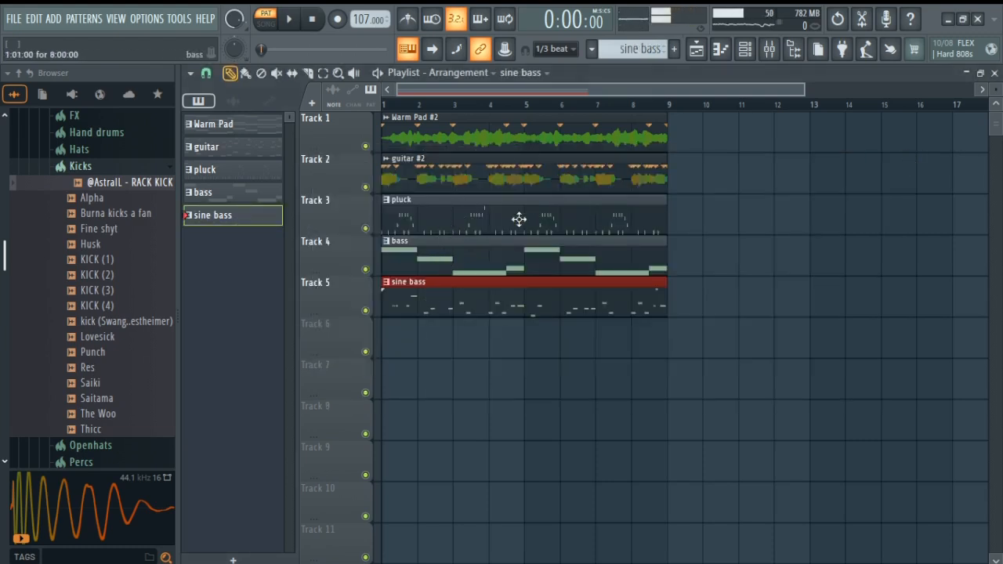
{"action": "left_click", "coordinate": [748, 53]}
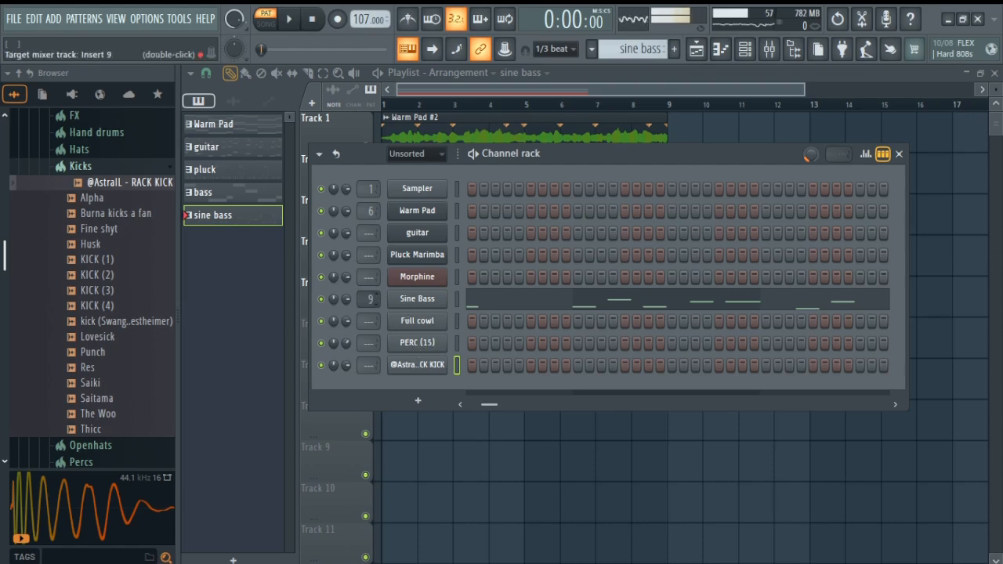
{"action": "double_click", "coordinate": [369, 298]}
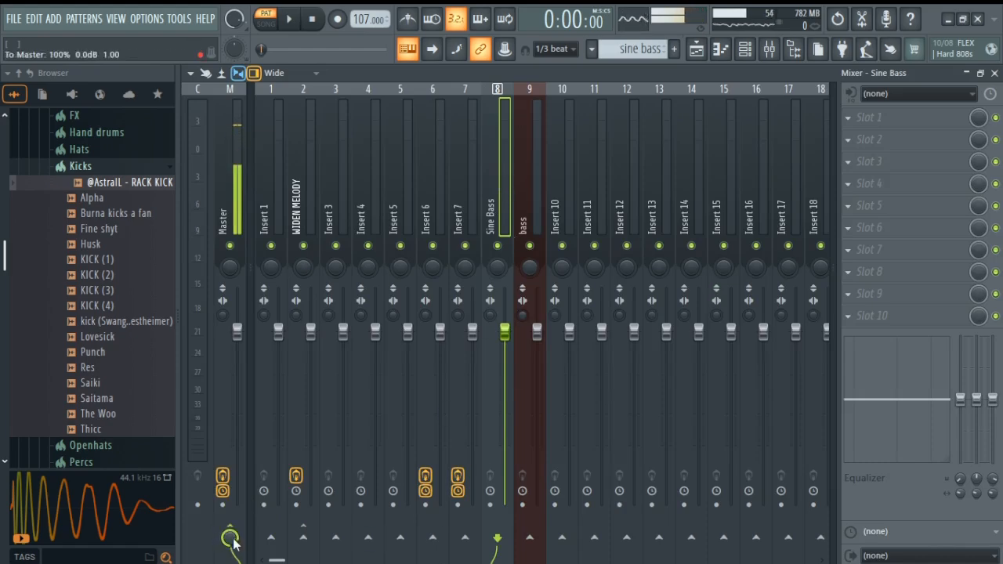
- Sidechain the Sine Bass mixer track to the bass mixer track and select the bass track
{"action": "right_click", "coordinate": [530, 541]}
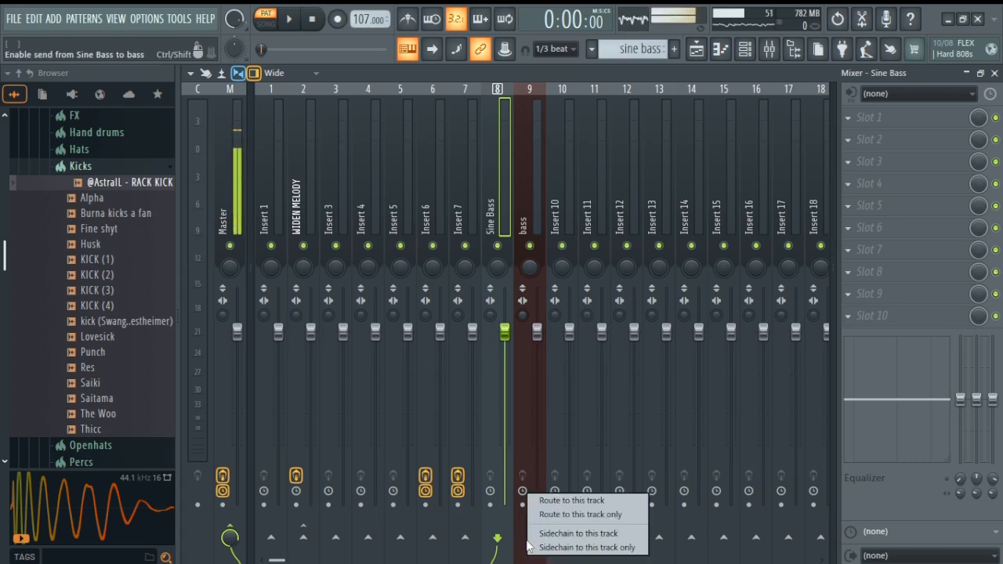
{"action": "left_click", "coordinate": [583, 534]}
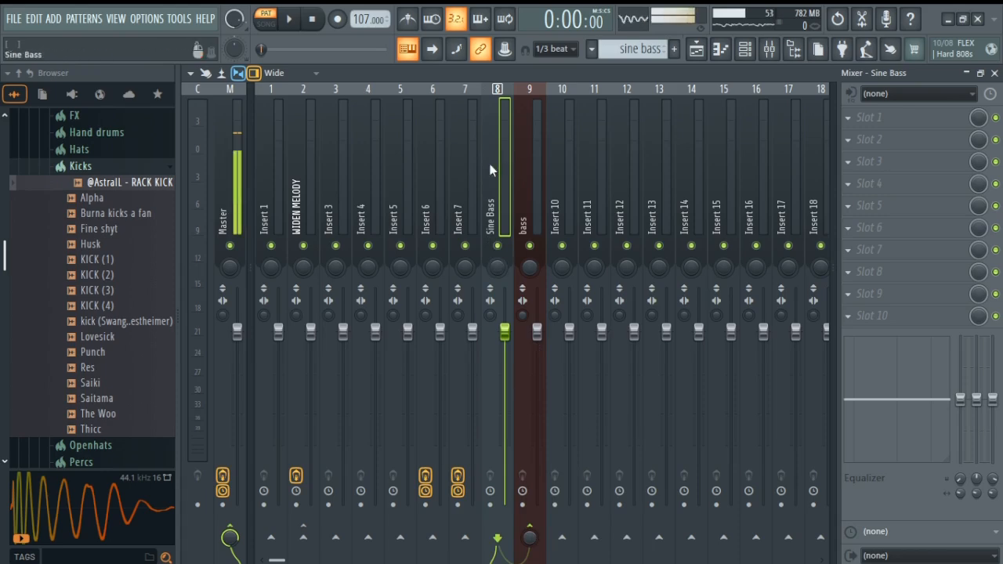
{"action": "left_click", "coordinate": [533, 186]}
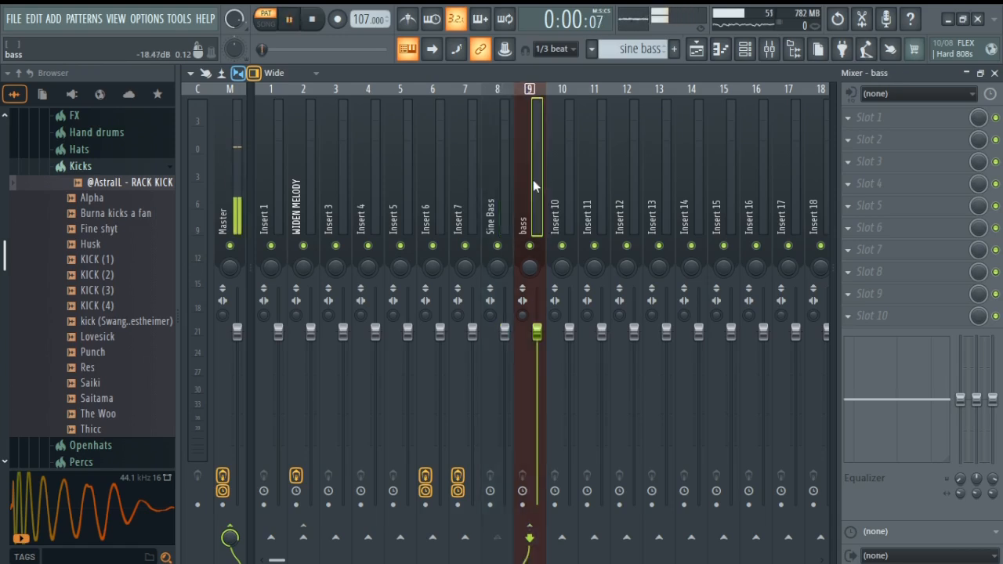
{"action": "key", "text": "space"}
- Isolate the bass and sine bass playlist tracks in song mode, play them briefly and return to the mixer
{"action": "left_click", "coordinate": [696, 48]}
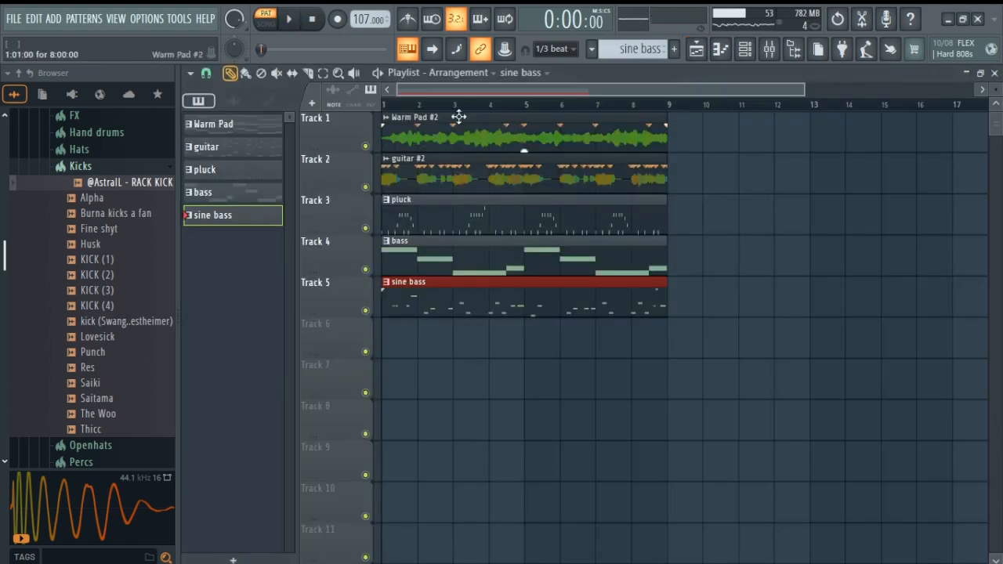
{"action": "key", "text": "l"}
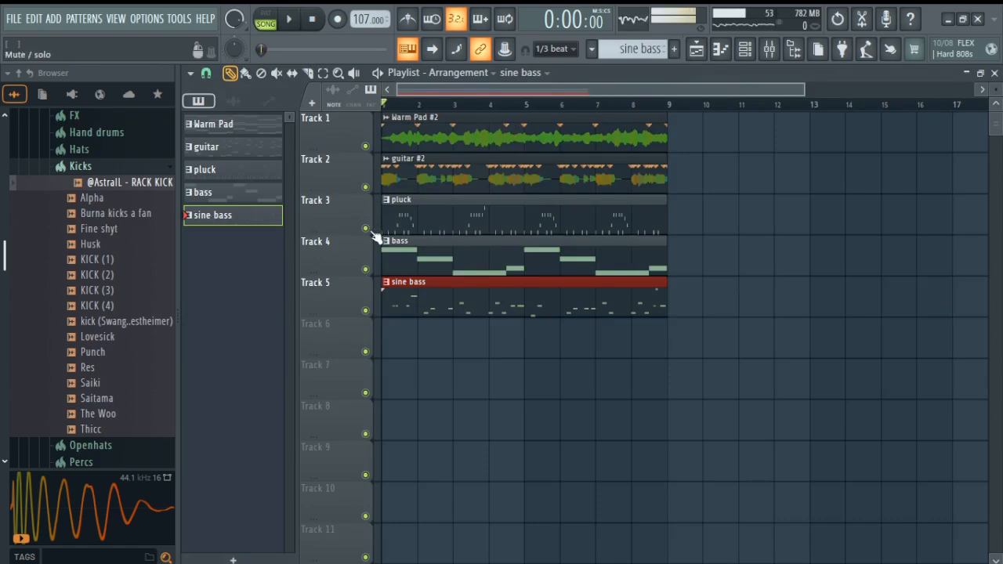
{"action": "right_click", "coordinate": [365, 269]}
{"action": "left_click", "coordinate": [366, 310]}
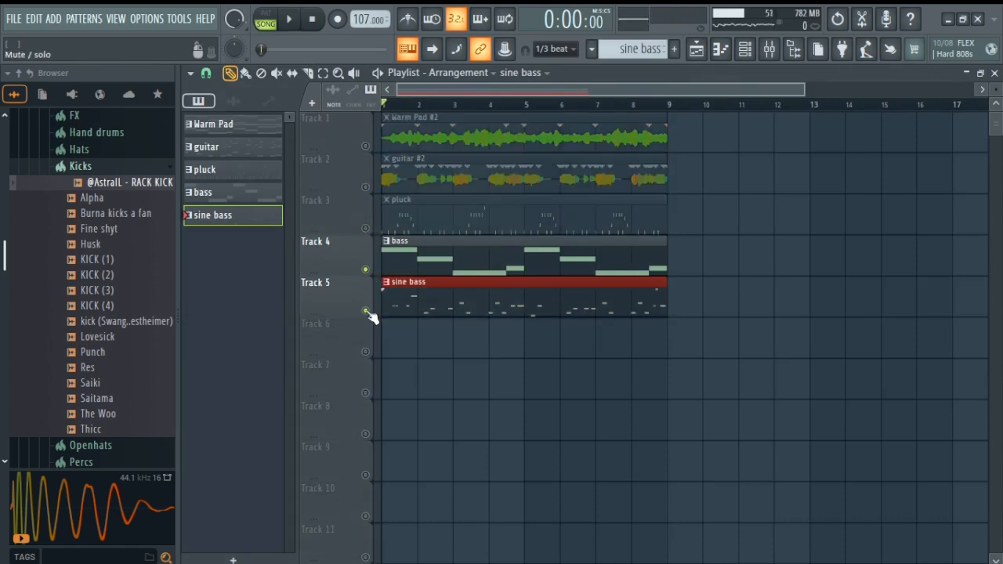
{"action": "key", "text": "space"}
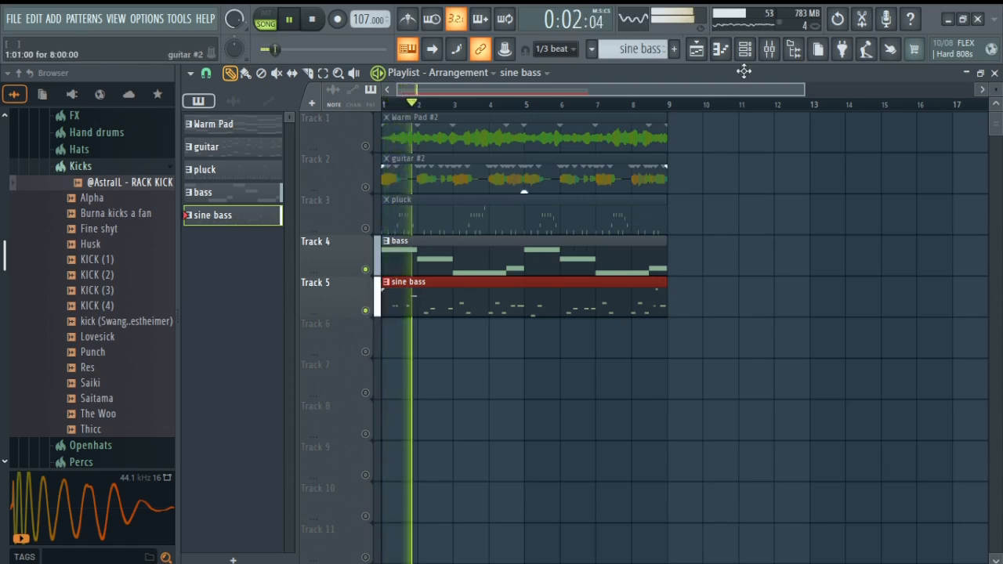
{"action": "left_click", "coordinate": [770, 50]}
{"action": "key", "text": "space"}
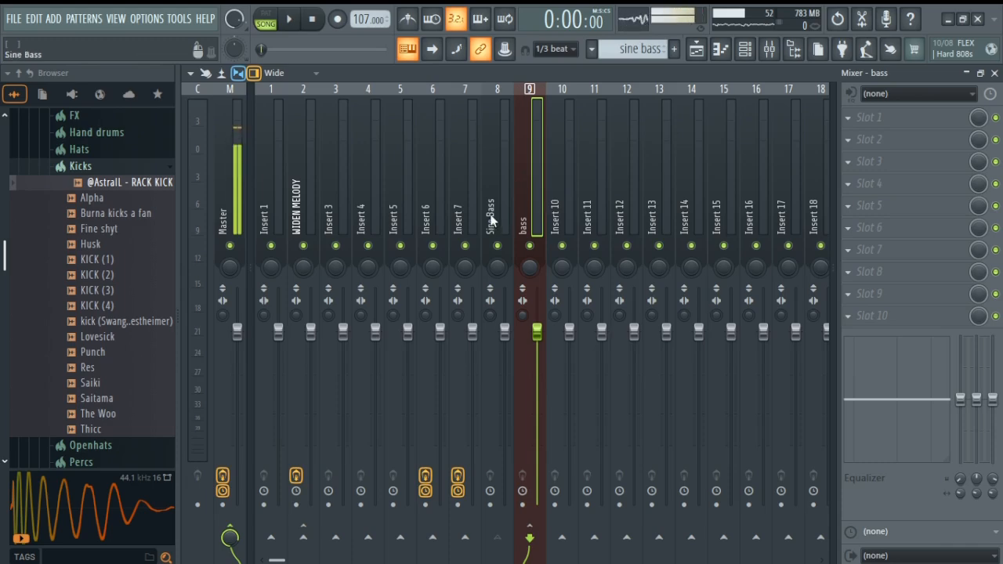
- Load Fruity Limiter in slot 1 of the bass mixer track and use compressor mode with Sine Bass as sidechain source
{"action": "left_click", "coordinate": [871, 116]}
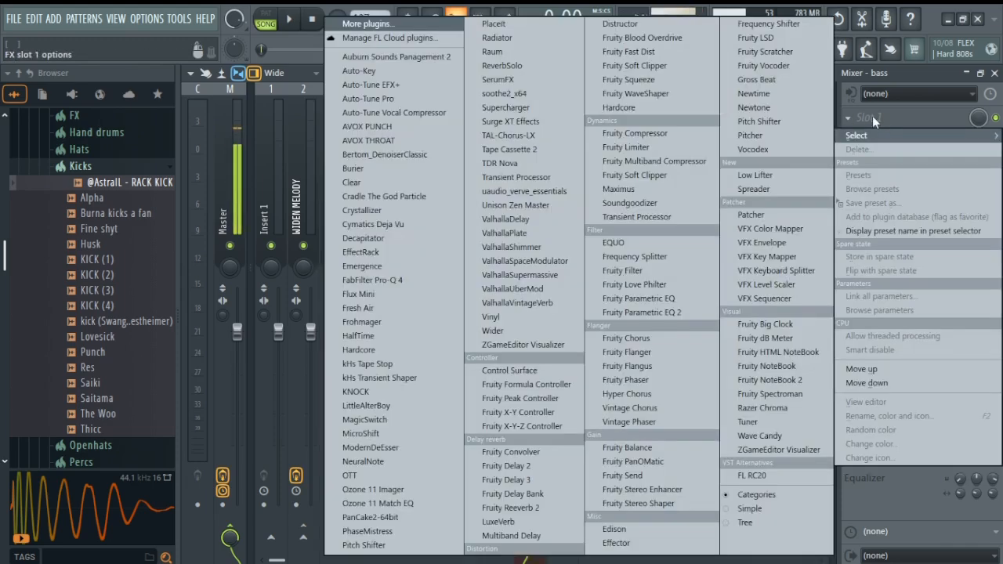
{"action": "left_click", "coordinate": [656, 151]}
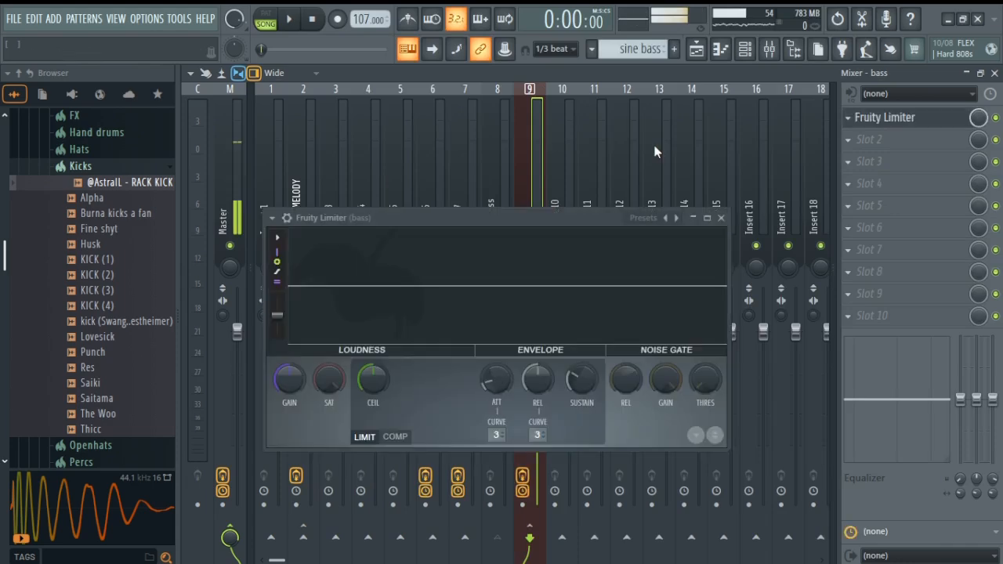
{"action": "left_click", "coordinate": [397, 438]}
{"action": "left_click", "coordinate": [538, 437]}
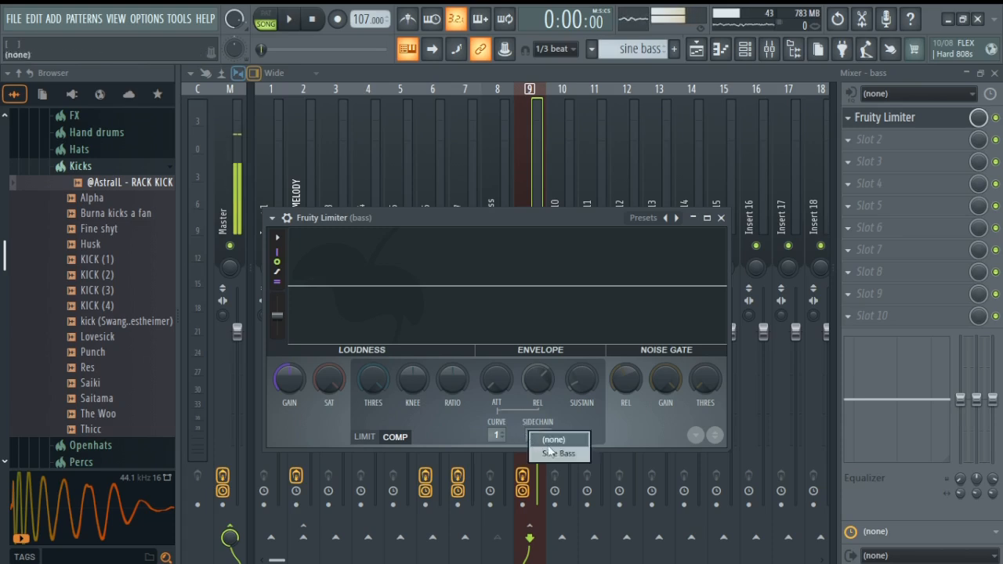
{"action": "left_click", "coordinate": [557, 454]}
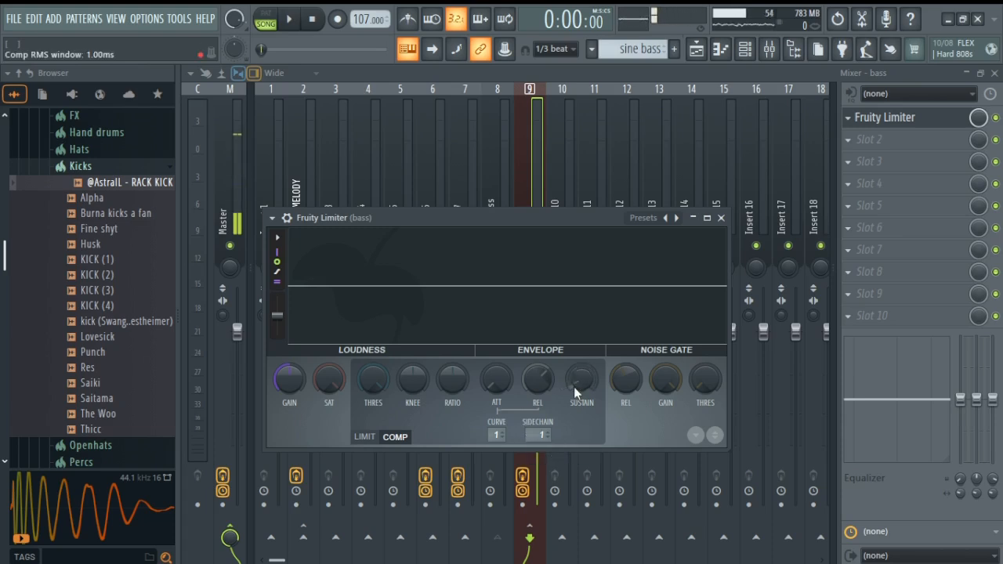
- Set the bass limiter's compressor ratio to 2.0:1 and lower its threshold to about -22.1 dB while playing the song
{"action": "left_click_drag", "start_coordinate": [378, 379], "coordinate": [378, 396]}
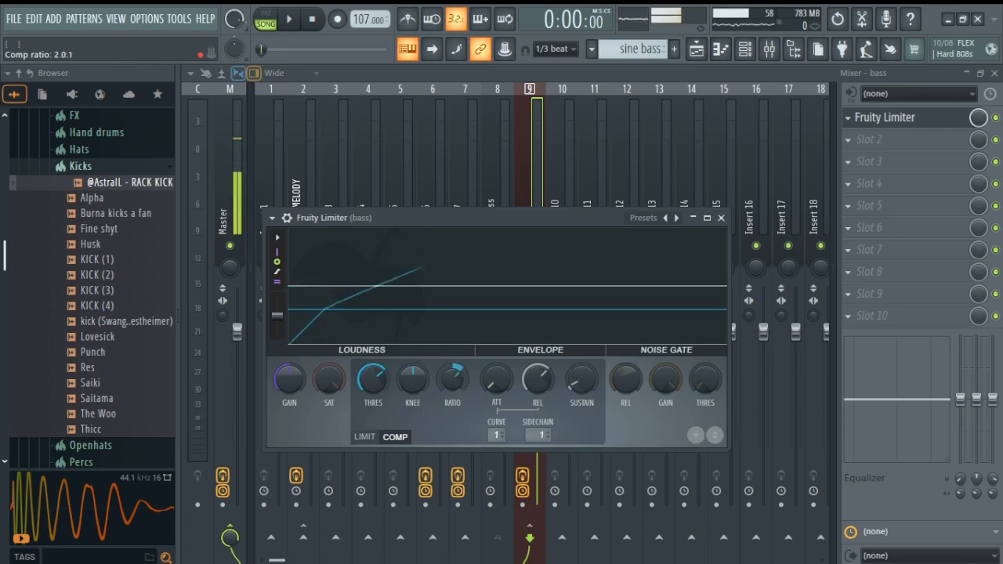
{"action": "key", "text": "space"}
{"action": "left_click_drag", "start_coordinate": [382, 398], "coordinate": [381, 416]}
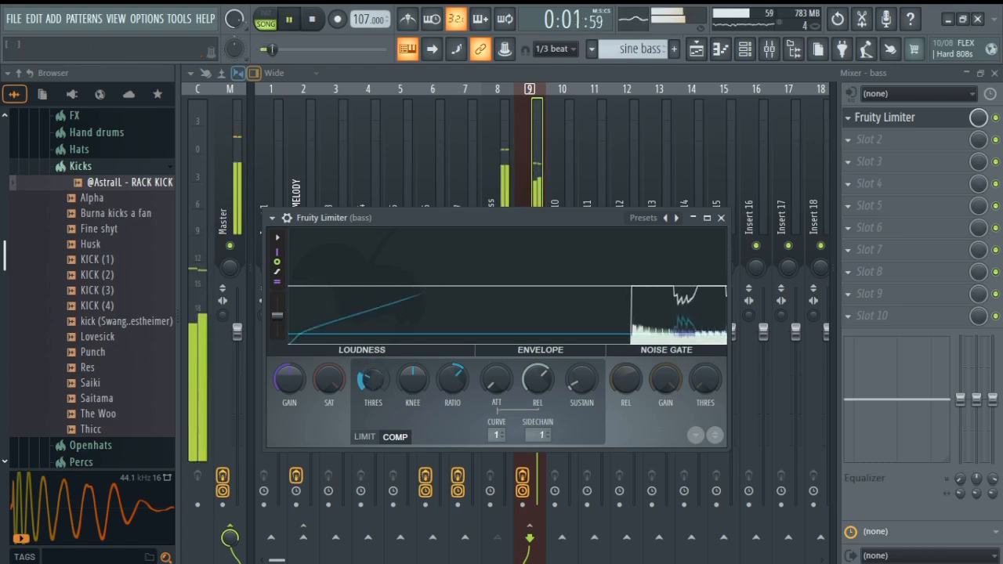
{"action": "key", "text": "space"}
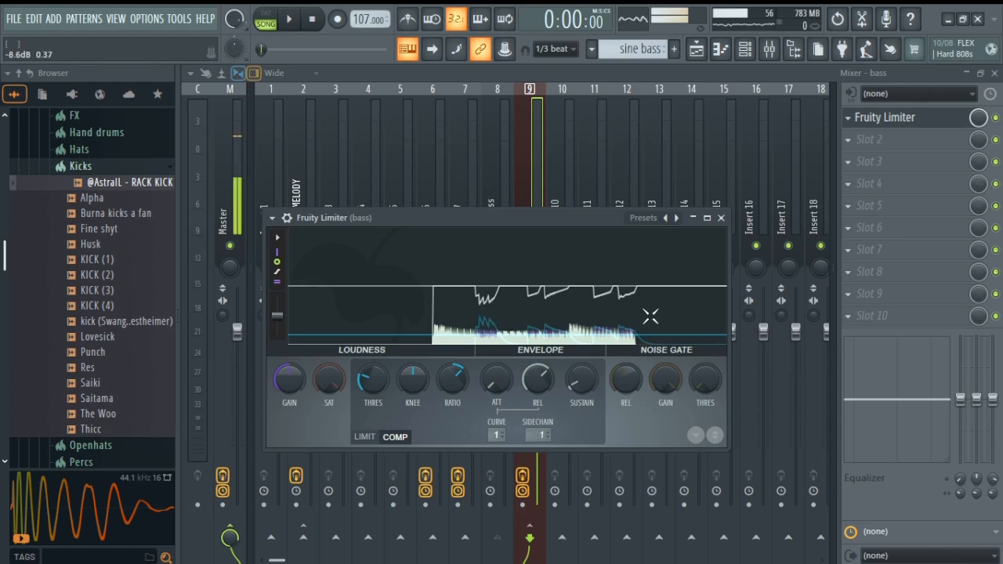
{"action": "key", "text": "space"}
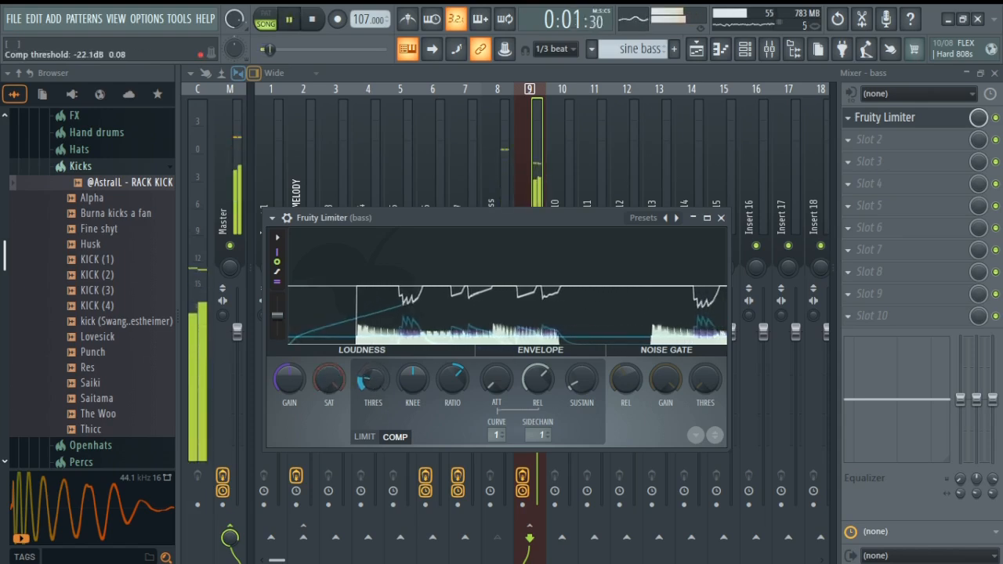
{"action": "key", "text": "space"}
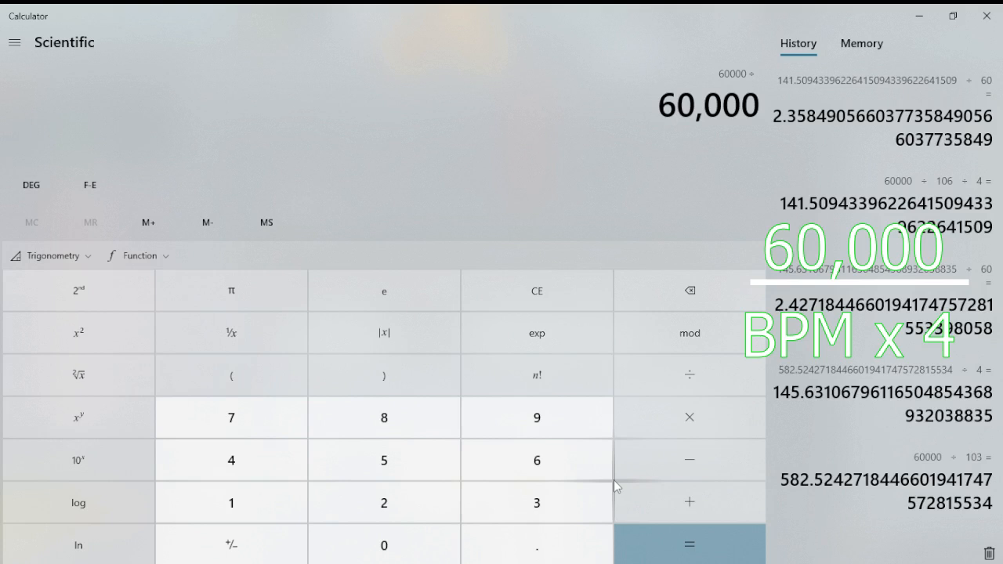
- In Calculator, work out the compressor release time as 60000 ÷ 107 ÷ 4, and divide that result by 60
{"action": "type", "text": "10"}
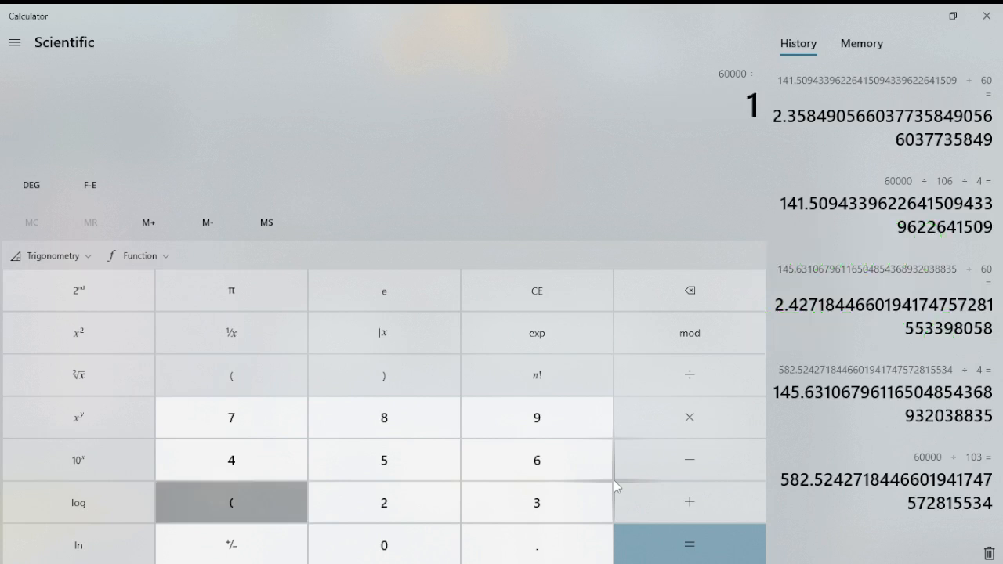
{"action": "type", "text": "7/4"}
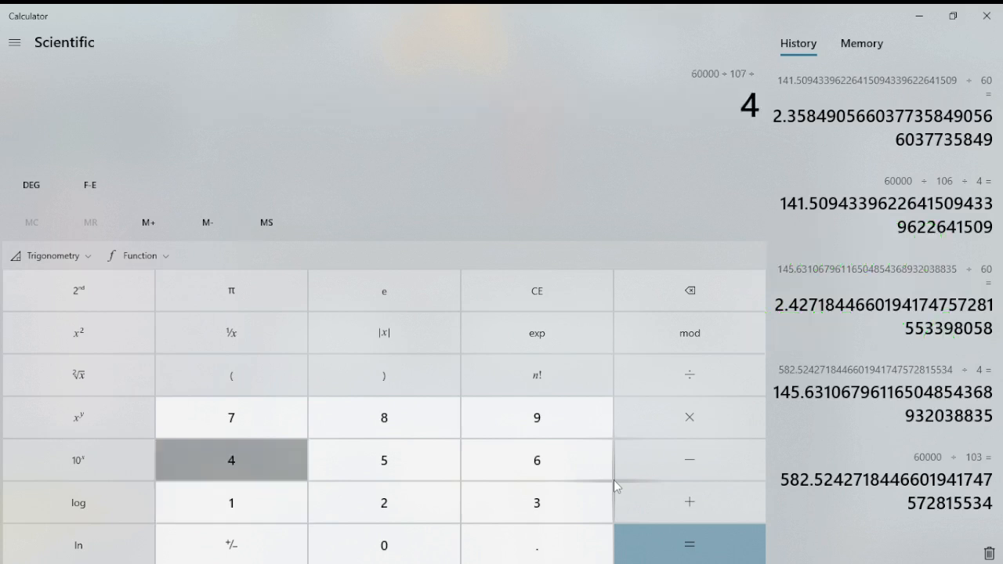
{"action": "key", "text": "Return"}
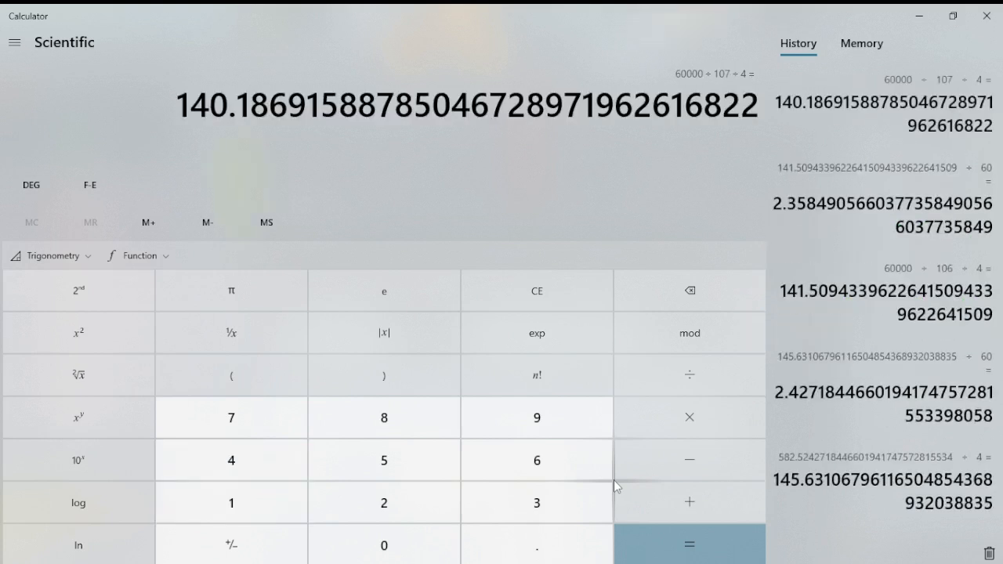
{"action": "type", "text": "/60"}
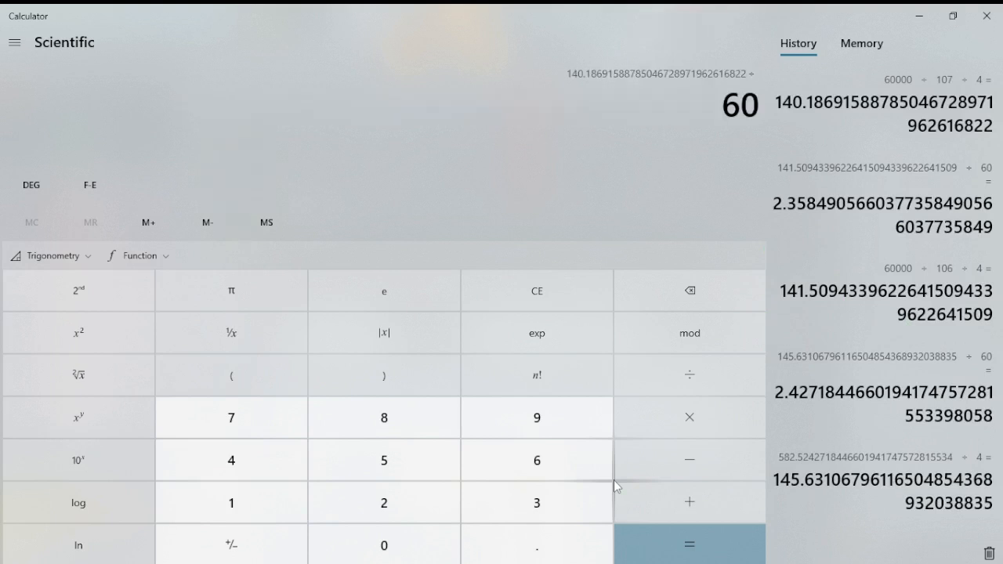
{"action": "key", "text": "Return"}
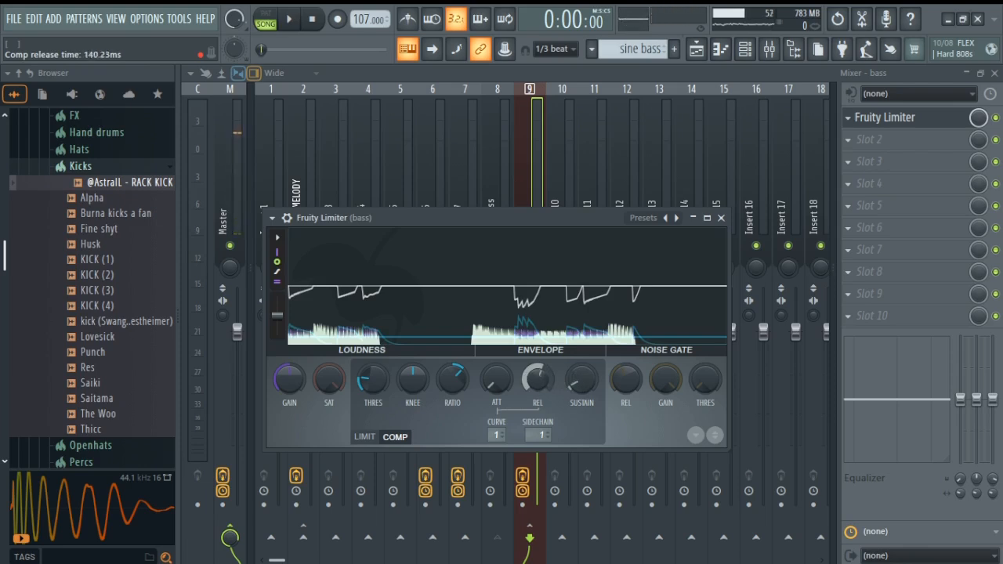
- Lower the bass compressor threshold to about -24.2 dB while auditioning the song, and close Fruity Limiter
{"action": "key", "text": "space"}
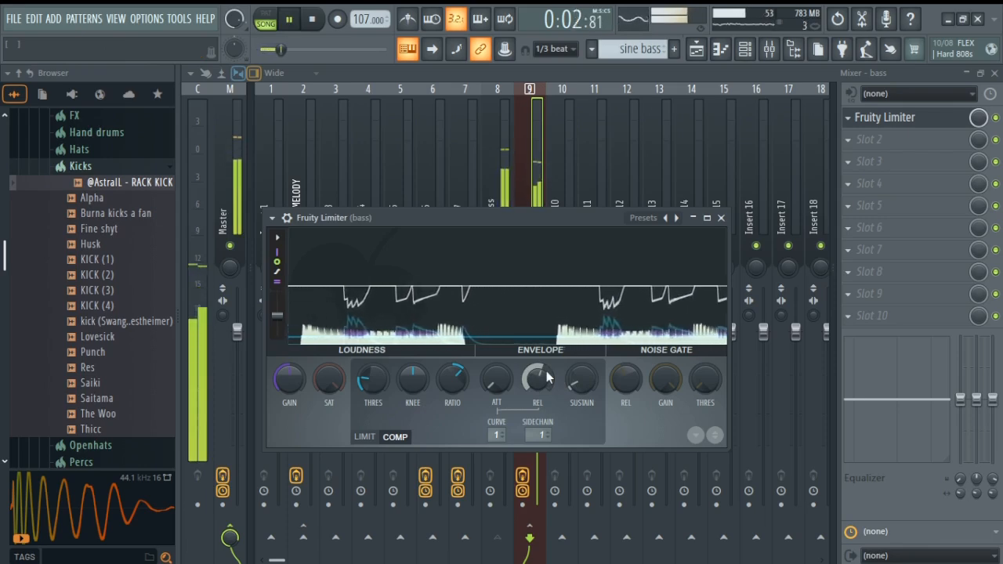
{"action": "key", "text": "space"}
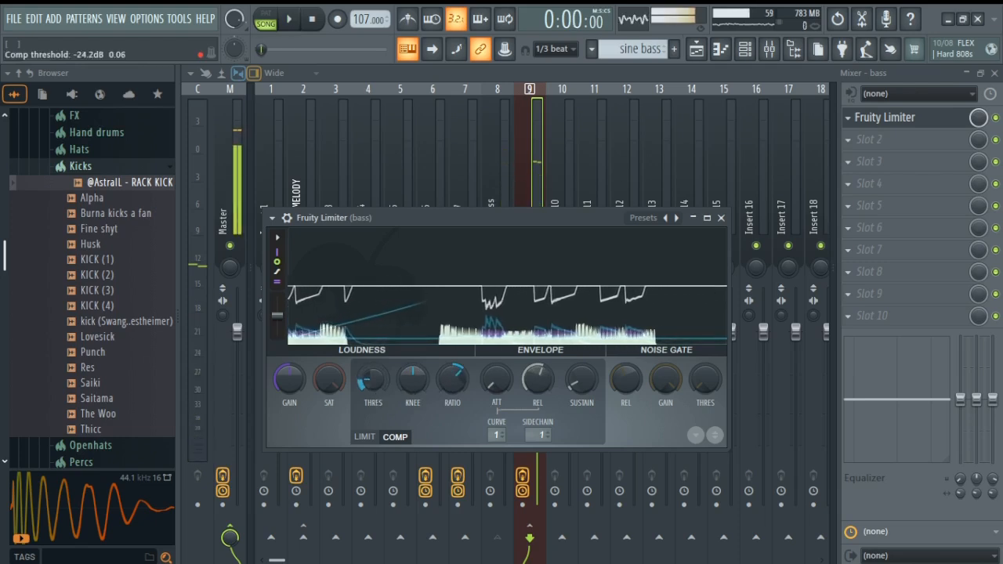
{"action": "key", "text": "space"}
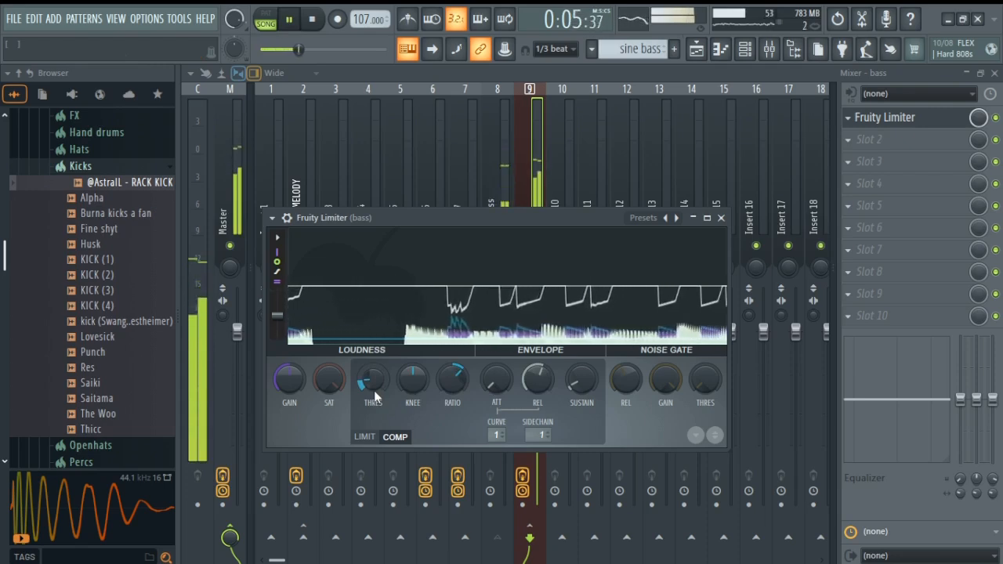
{"action": "left_click", "coordinate": [721, 218]}
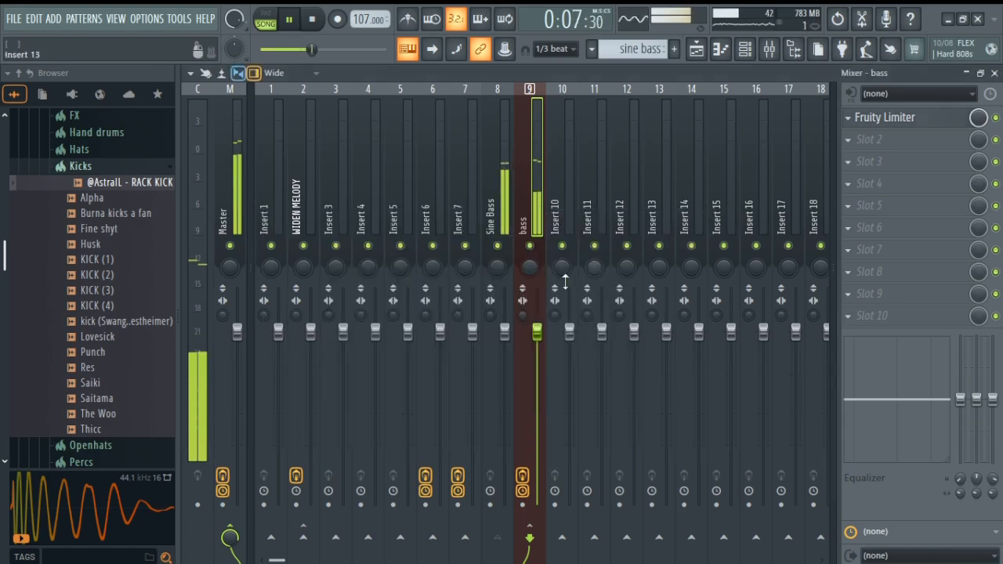
- Raise the Sine Bass and bass mixer faders, and re-enable all the tracks in the playlist with playback stopped
{"action": "left_click_drag", "start_coordinate": [507, 330], "coordinate": [538, 330]}
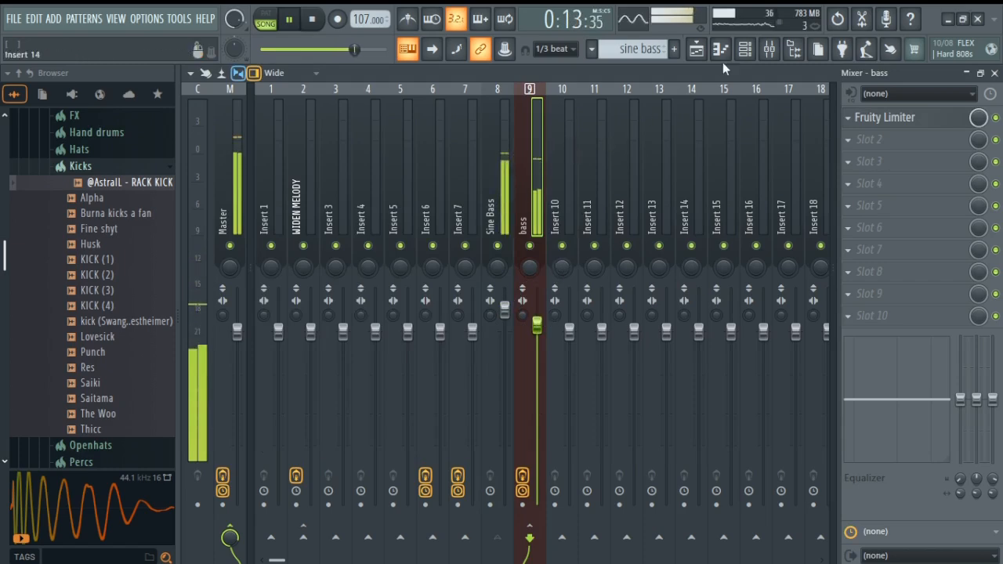
{"action": "left_click", "coordinate": [696, 48]}
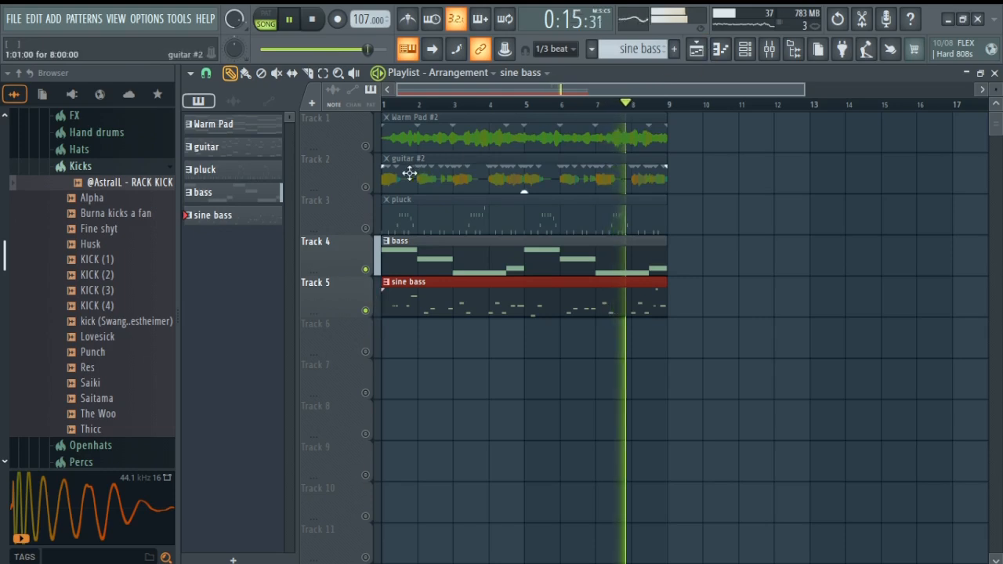
{"action": "key", "text": "space"}
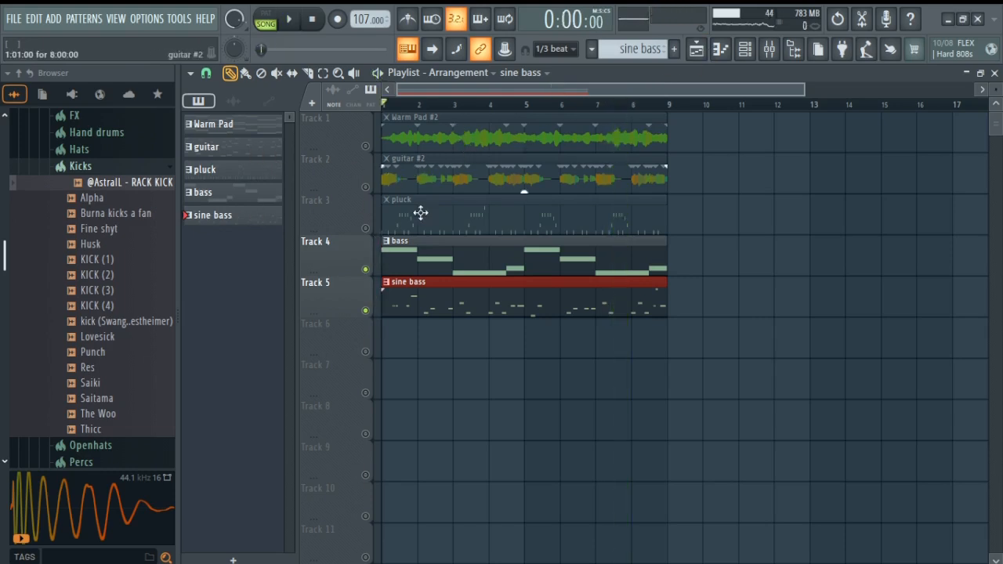
{"action": "right_click", "coordinate": [366, 228]}
{"action": "right_click", "coordinate": [366, 228]}
- Move the kick, Full cowl and PERC (15) steps from the pluck pattern into a new pattern and place it on playlist track 6
{"action": "left_click", "coordinate": [752, 51]}
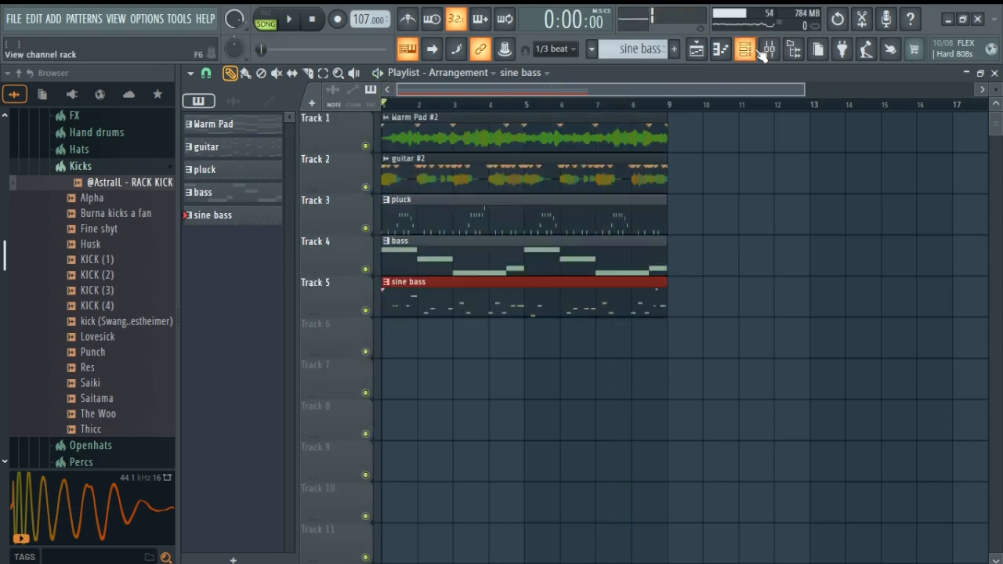
{"action": "left_click_drag", "start_coordinate": [636, 52], "coordinate": [636, 59]}
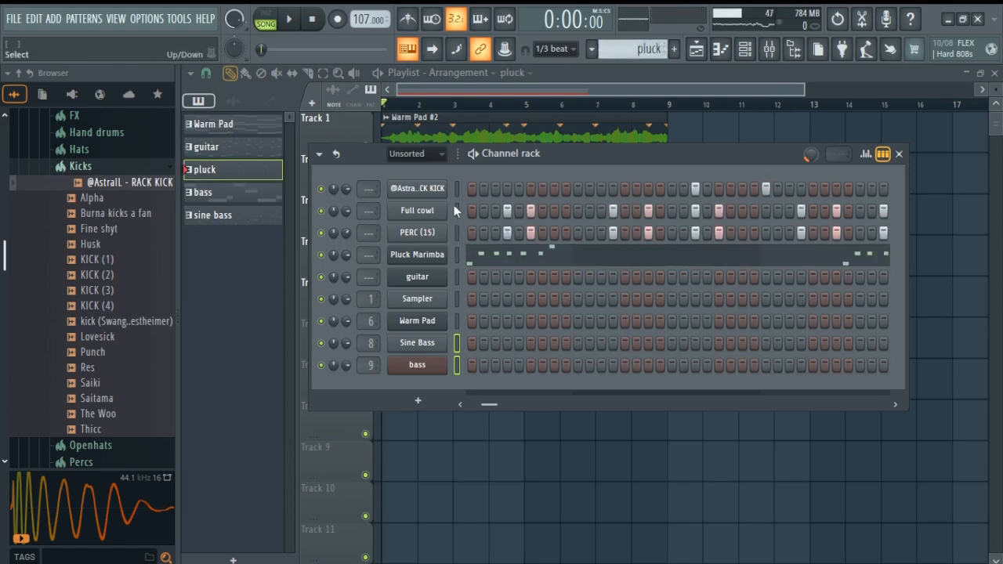
{"action": "left_click_drag", "start_coordinate": [458, 188], "coordinate": [458, 235]}
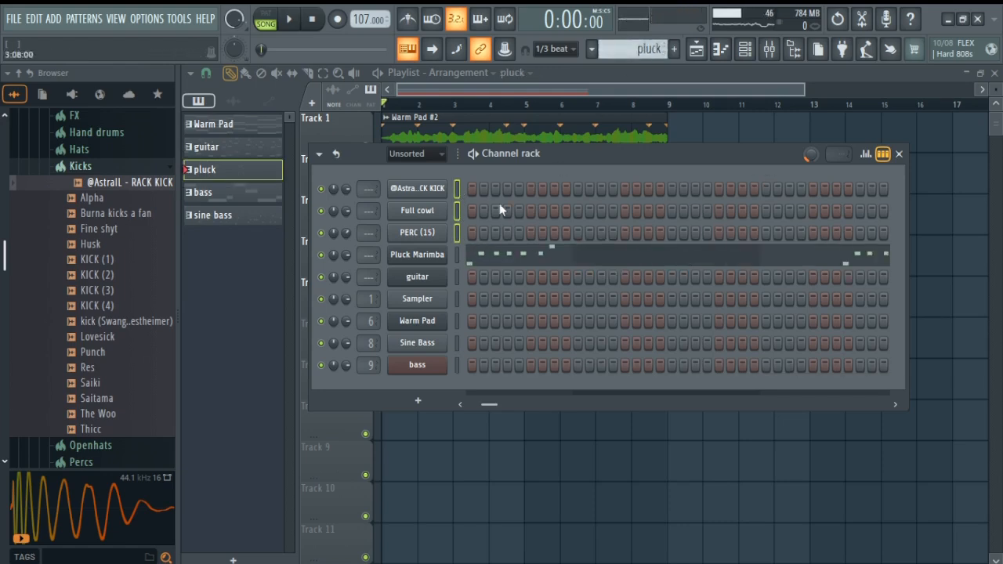
{"action": "left_click", "coordinate": [674, 48]}
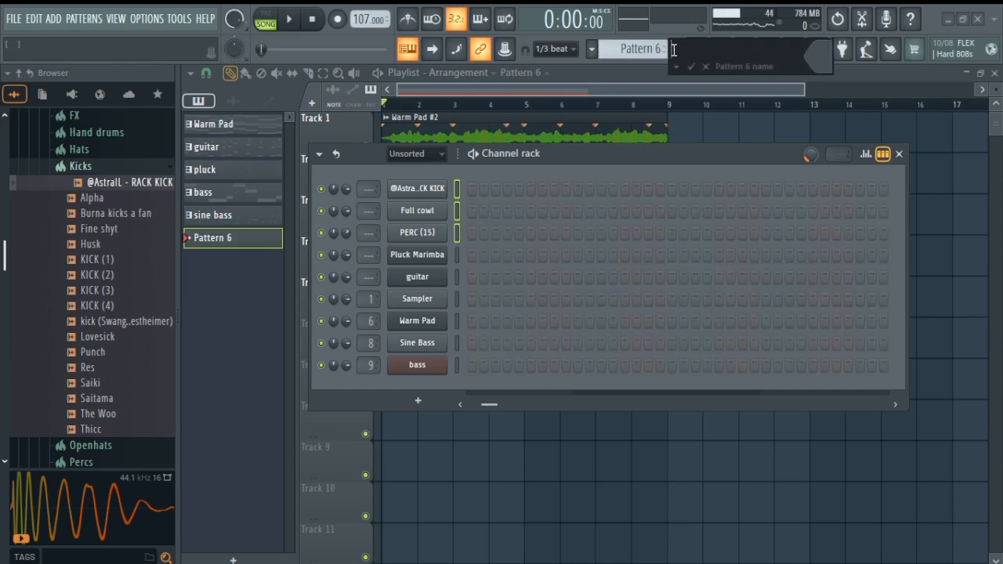
{"action": "key", "text": "Return"}
{"action": "key", "text": "ctrl+v"}
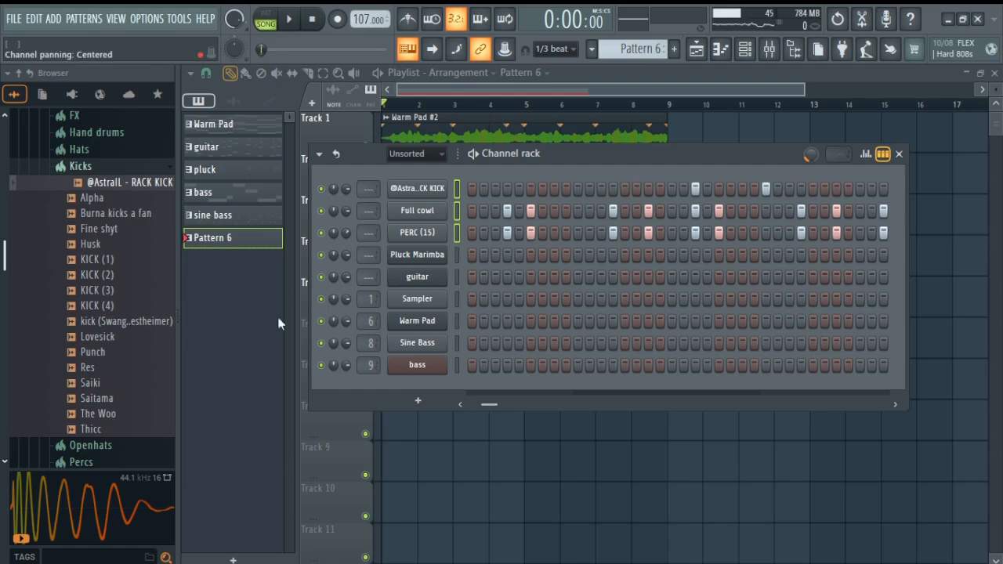
{"action": "key", "text": "F6"}
{"action": "left_click_drag", "start_coordinate": [426, 352], "coordinate": [377, 342]}
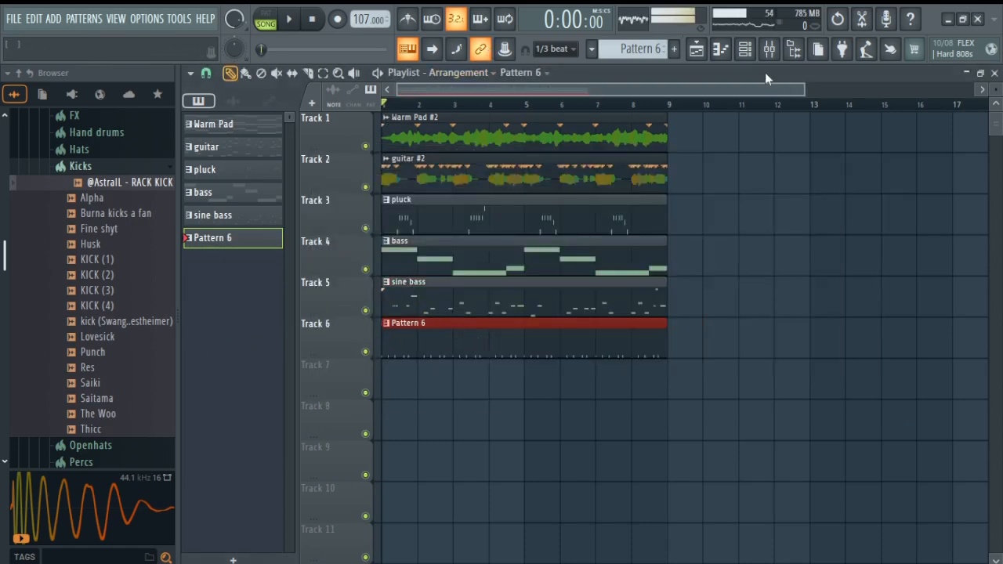
- Audition samples in the Hats folder and add HH (1) to the channel rack below PERC (15)
{"action": "left_click", "coordinate": [743, 55]}
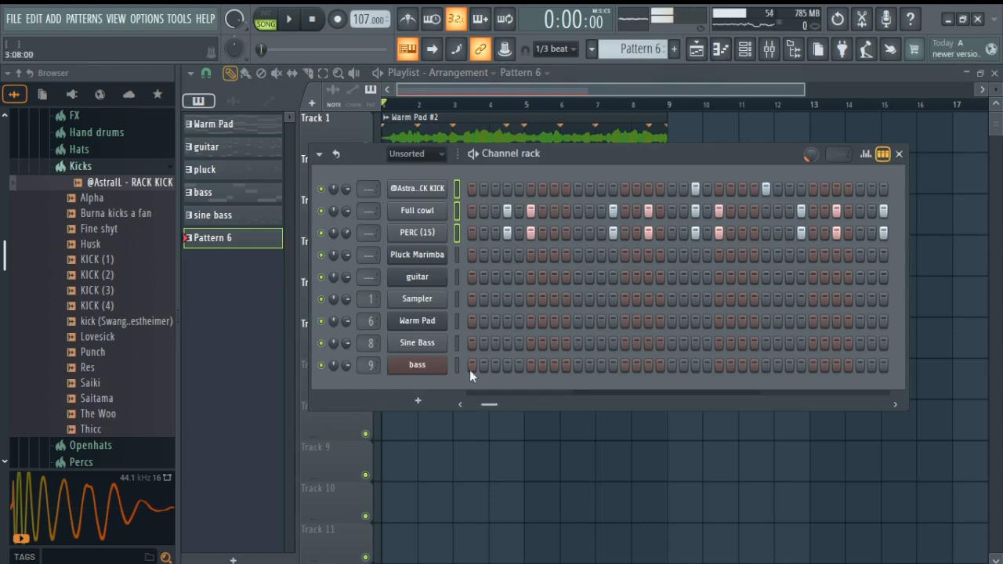
{"action": "left_click_drag", "start_coordinate": [498, 405], "coordinate": [455, 413]}
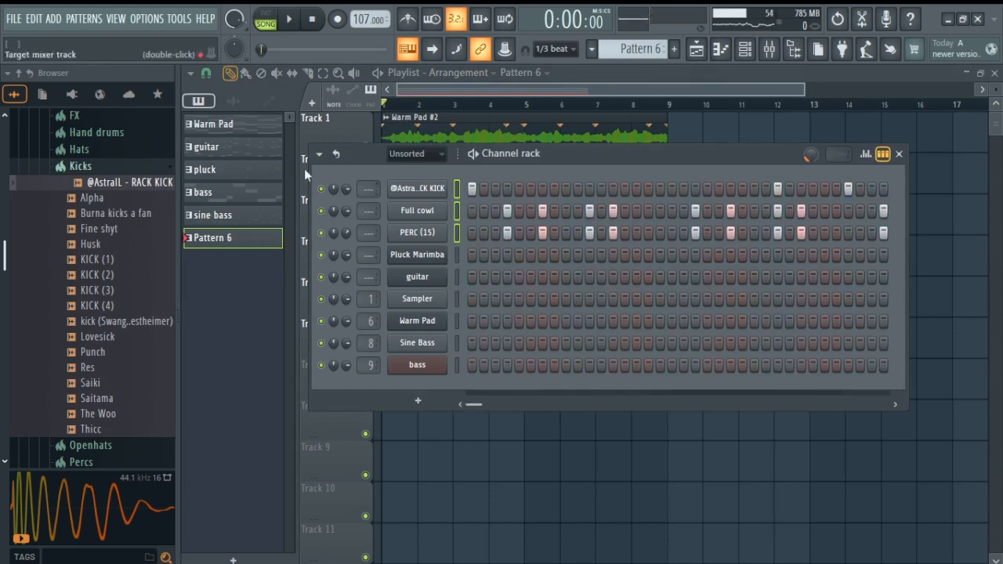
{"action": "left_click", "coordinate": [108, 167]}
{"action": "left_click", "coordinate": [79, 149]}
{"action": "left_click", "coordinate": [110, 197]}
{"action": "left_click", "coordinate": [114, 199]}
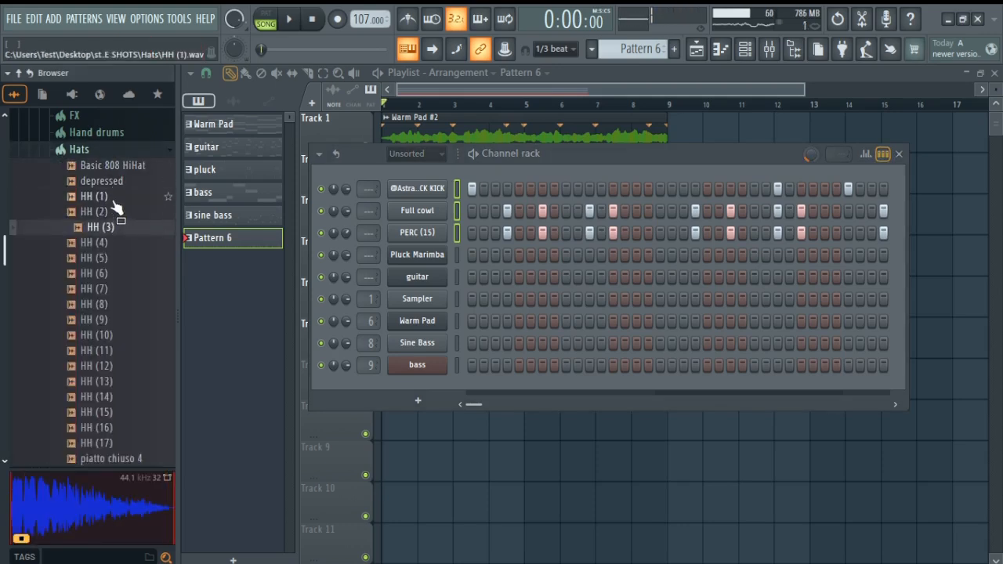
{"action": "left_click_drag", "start_coordinate": [118, 205], "coordinate": [422, 248]}
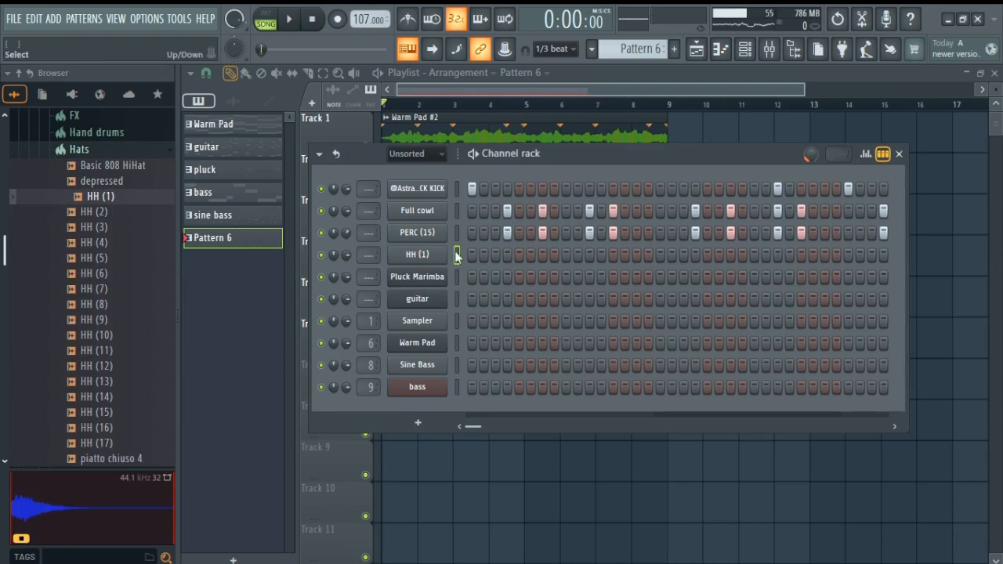
- Normalize the HH (1) sample in its channel settings and close them
{"action": "left_click", "coordinate": [439, 256]}
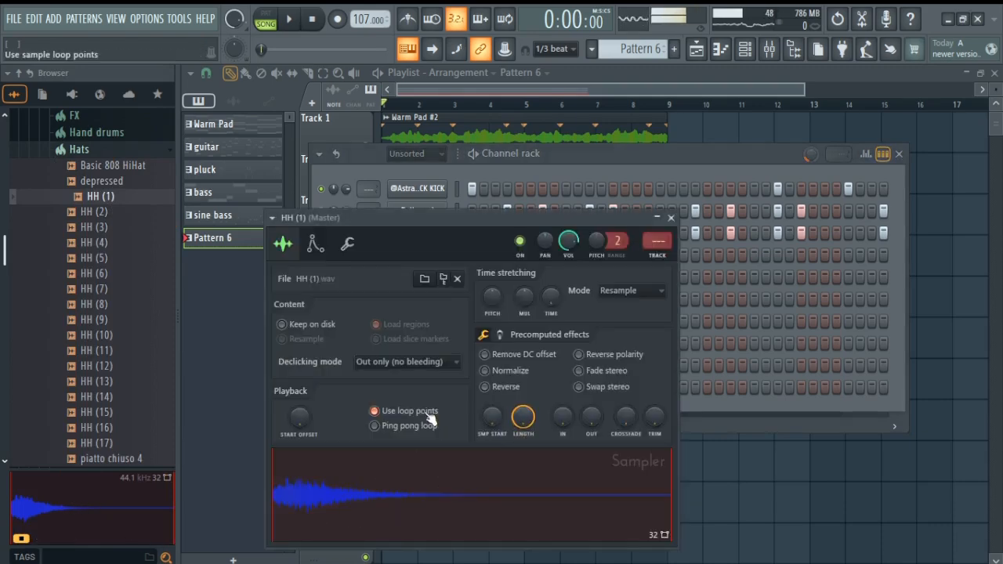
{"action": "left_click", "coordinate": [507, 371]}
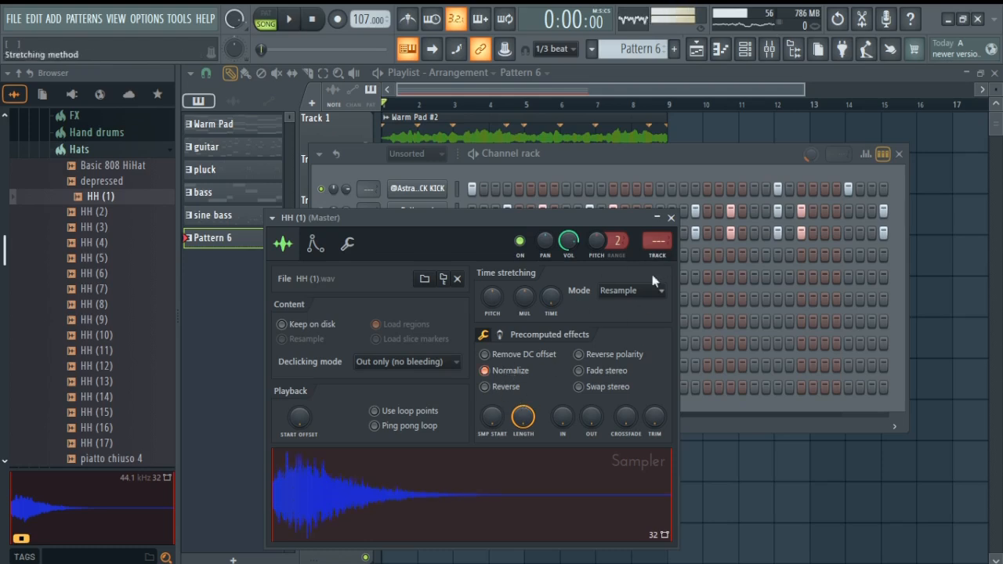
{"action": "left_click", "coordinate": [671, 218]}
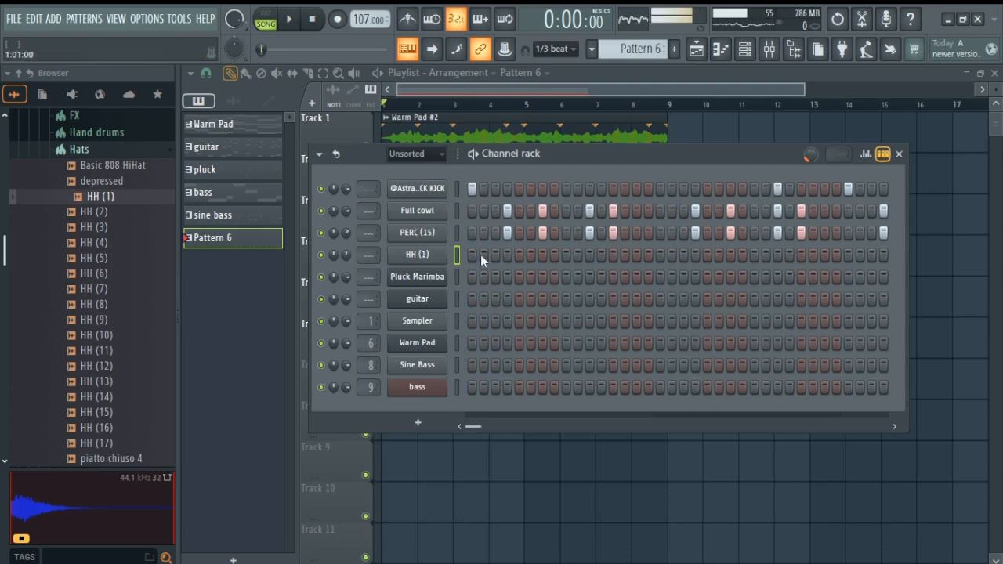
- Place HH (1) hits under the first Full cowl hit and a later percussion hit, auditioning them with the song
{"action": "key", "text": "space"}
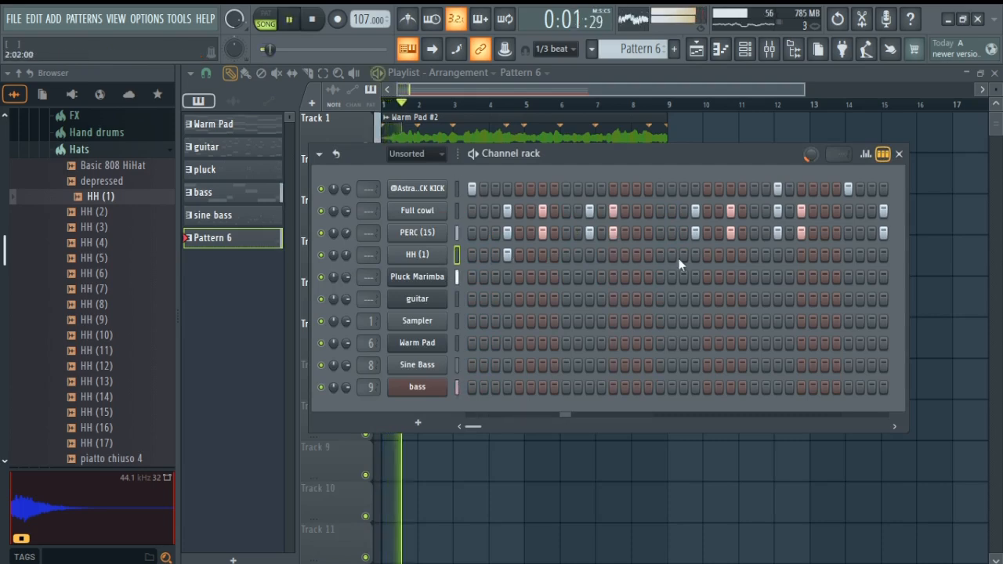
{"action": "key", "text": "space"}
{"action": "key", "text": "space"}
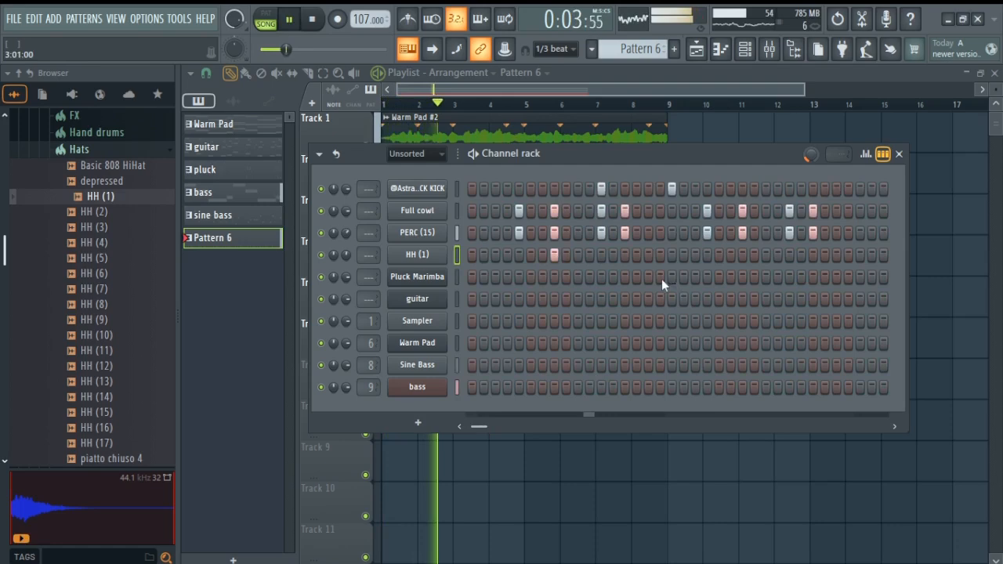
{"action": "key", "text": "space"}
{"action": "key", "text": "space"}
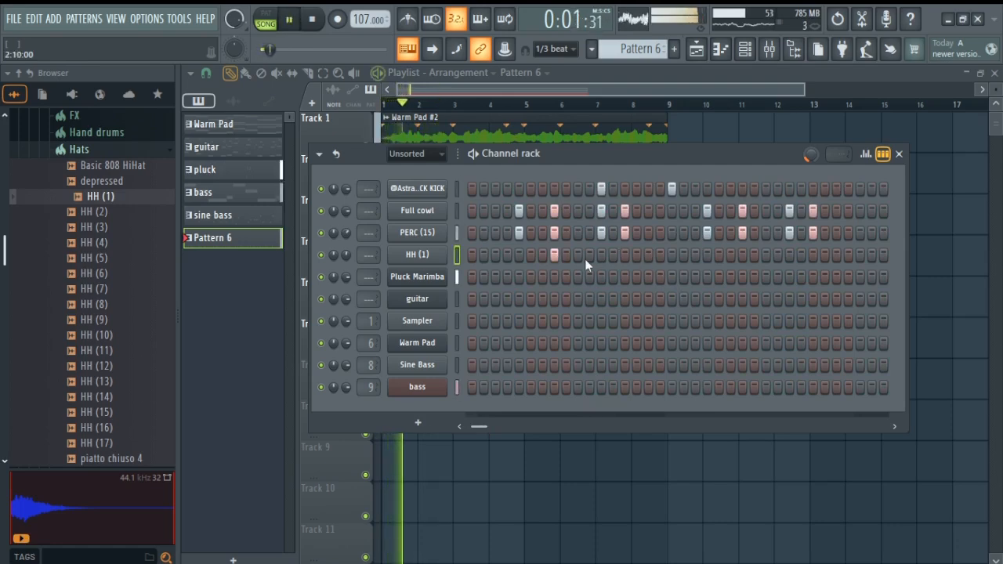
{"action": "key", "text": "space"}
{"action": "key", "text": "space"}
- Remove the misplaced later HH (1) hit and add hits under the Full cowl hits at 2:11, 3:04 and 4:07
{"action": "left_click", "coordinate": [554, 255]}
{"action": "left_click", "coordinate": [601, 255]}
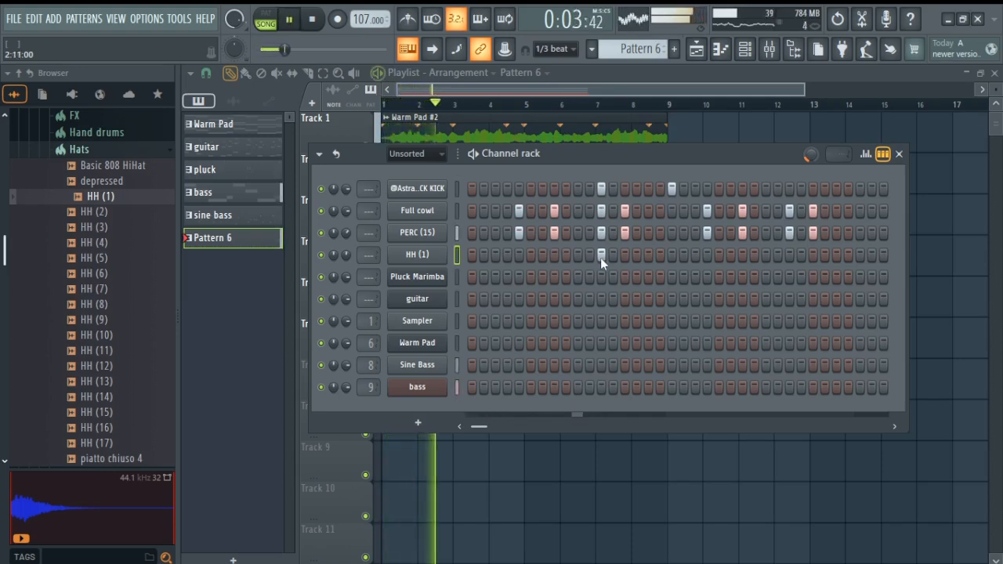
{"action": "left_click", "coordinate": [707, 254]}
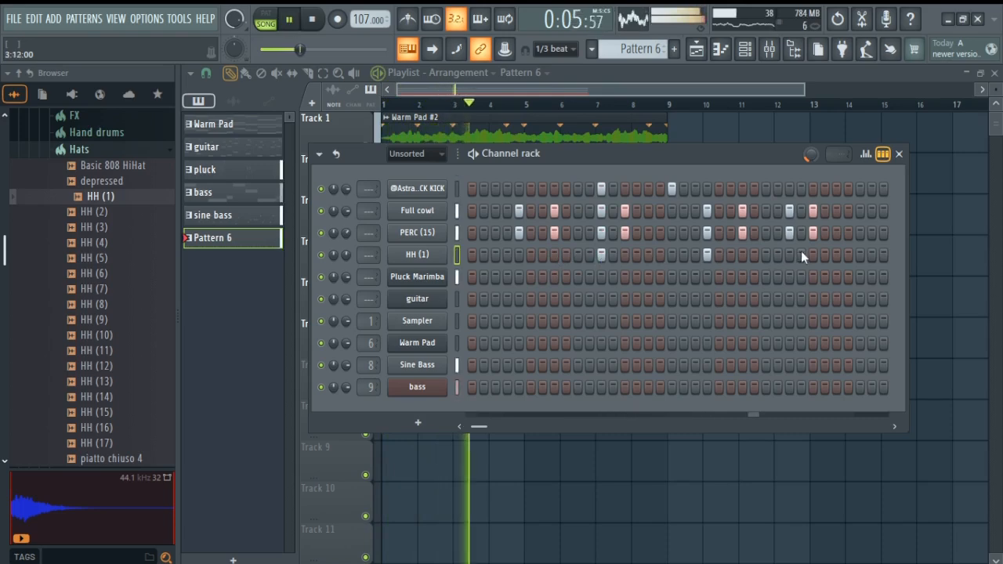
{"action": "left_click_drag", "start_coordinate": [481, 426], "coordinate": [497, 425]}
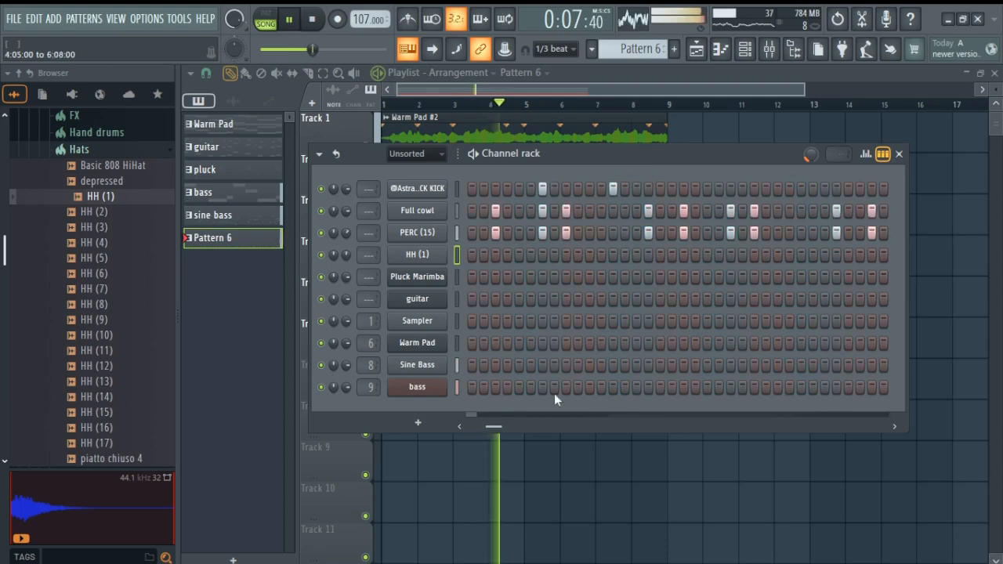
{"action": "left_click", "coordinate": [496, 254]}
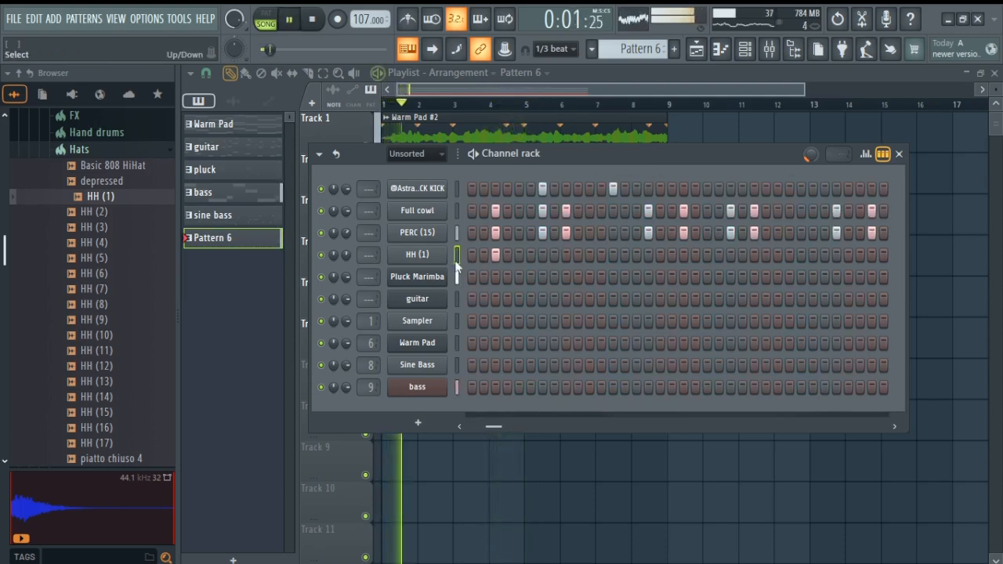
- Duplicate all four HH (1) notes four bars later in the piano roll and return to the channel rack with playback stopped
{"action": "left_click_drag", "start_coordinate": [502, 427], "coordinate": [458, 426]}
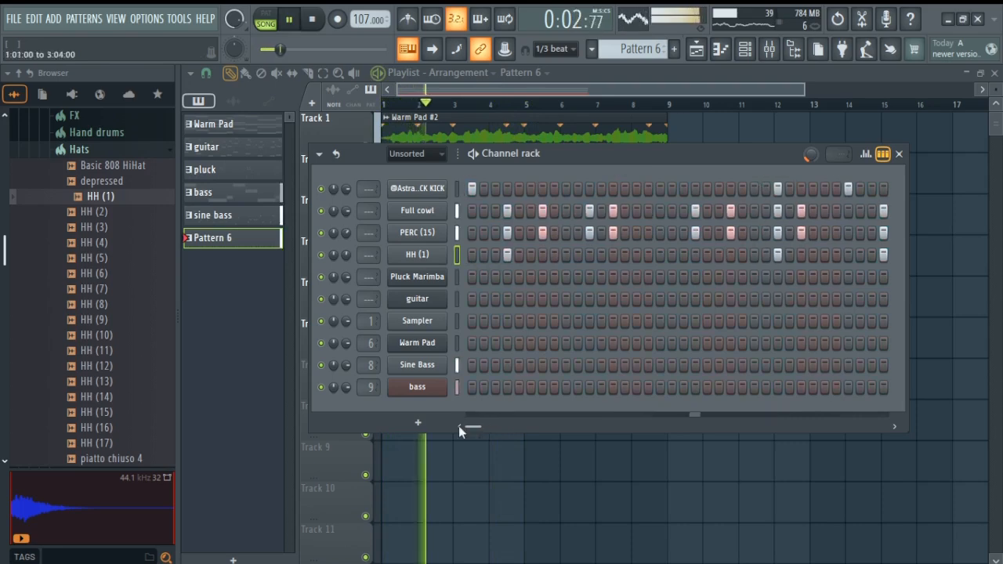
{"action": "right_click", "coordinate": [420, 262]}
{"action": "left_click", "coordinate": [474, 256]}
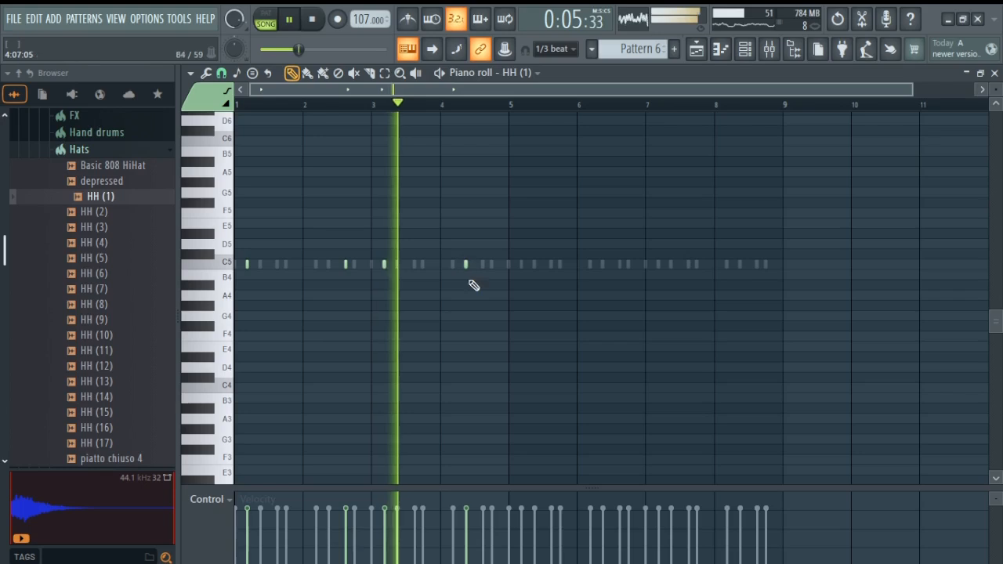
{"action": "left_click_drag", "start_coordinate": [500, 296], "coordinate": [237, 230]}
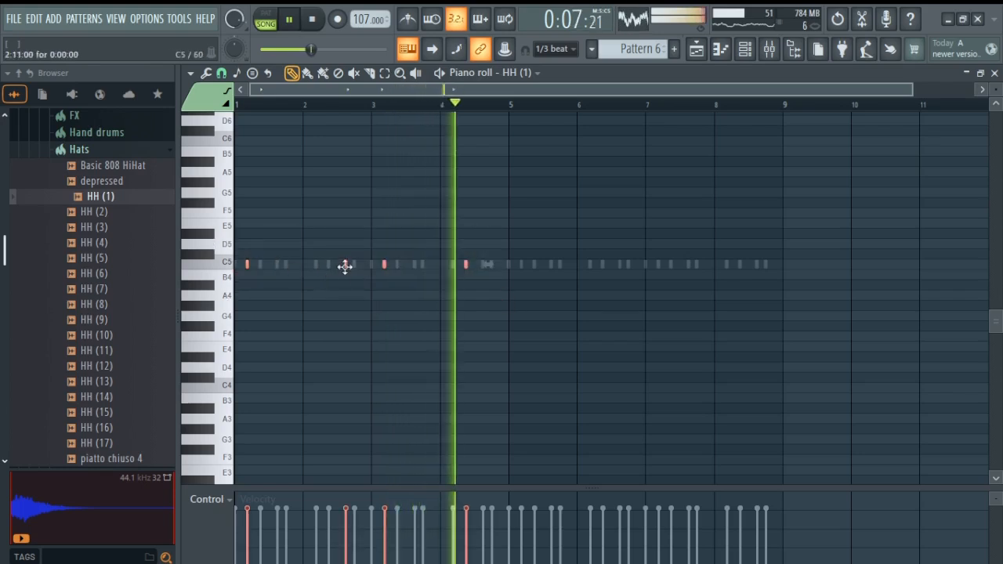
{"action": "left_click_drag", "start_coordinate": [344, 266], "coordinate": [629, 278]}
{"action": "key", "text": "F6"}
{"action": "key", "text": "F5"}
{"action": "key", "text": "space"}
- Audition the conga samples in the Hand drums folder and add Conga 08 to the channel rack below HH (1)
{"action": "left_click", "coordinate": [112, 149]}
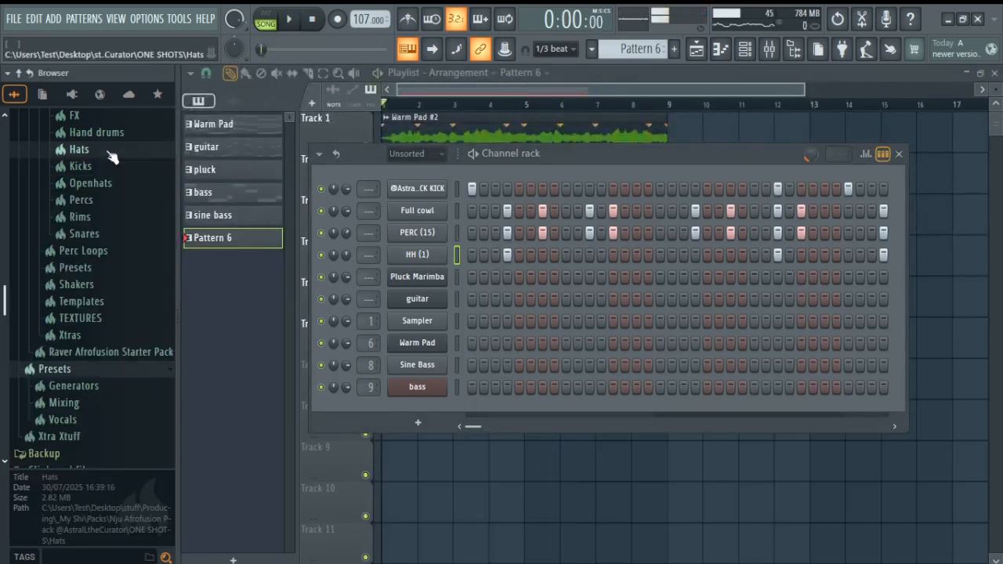
{"action": "left_click", "coordinate": [111, 139]}
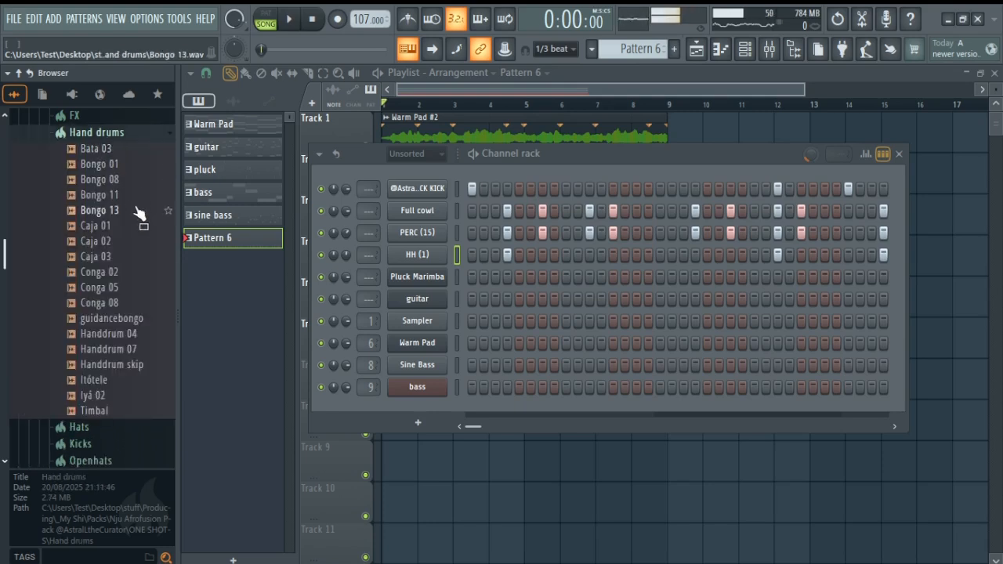
{"action": "left_click", "coordinate": [121, 276]}
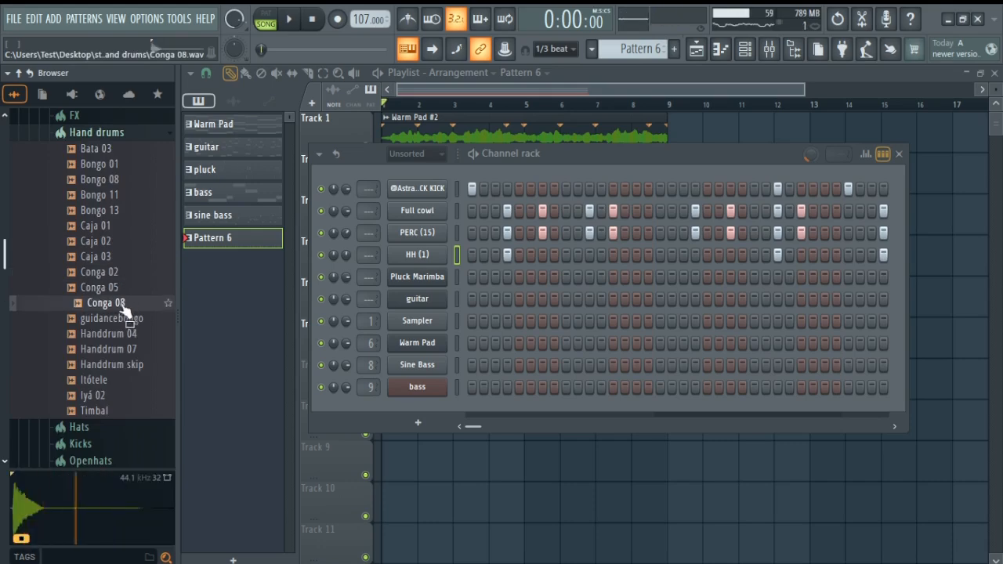
{"action": "left_click", "coordinate": [118, 292]}
{"action": "left_click", "coordinate": [114, 276]}
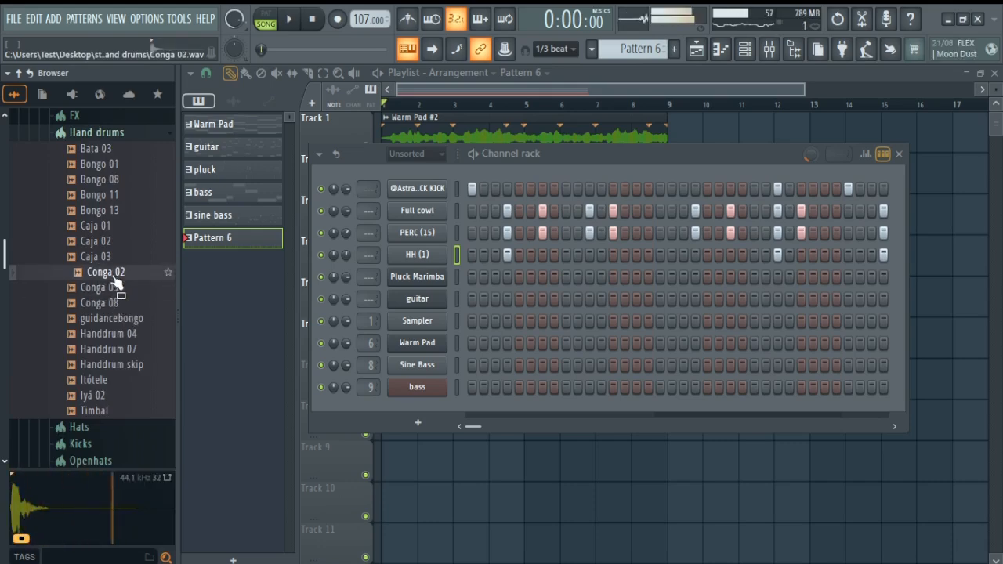
{"action": "left_click_drag", "start_coordinate": [125, 303], "coordinate": [439, 268]}
- Place a Conga 08 hit at 1:04, pan the channel about 43% right and audition it with the song
{"action": "left_click", "coordinate": [506, 277]}
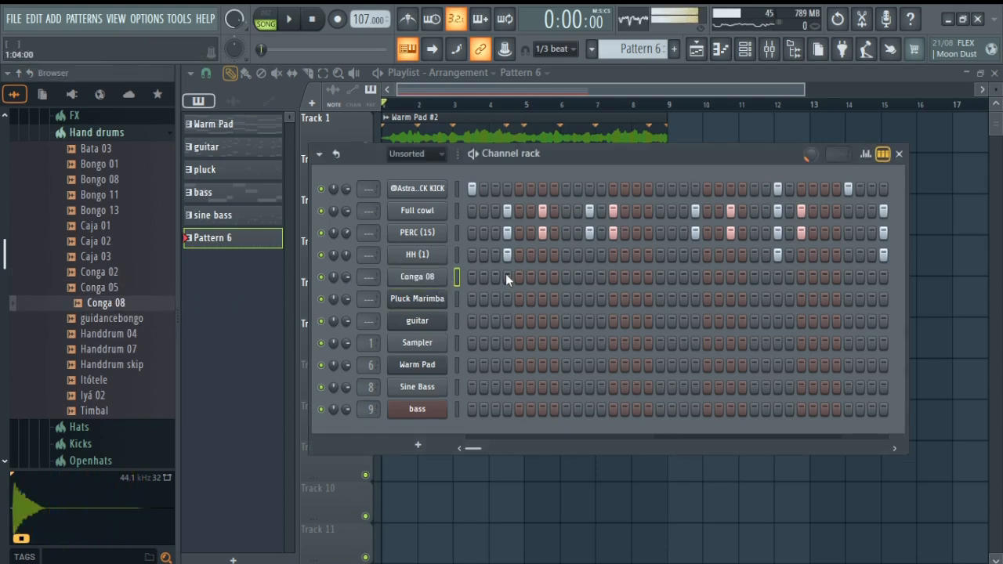
{"action": "key", "text": "space"}
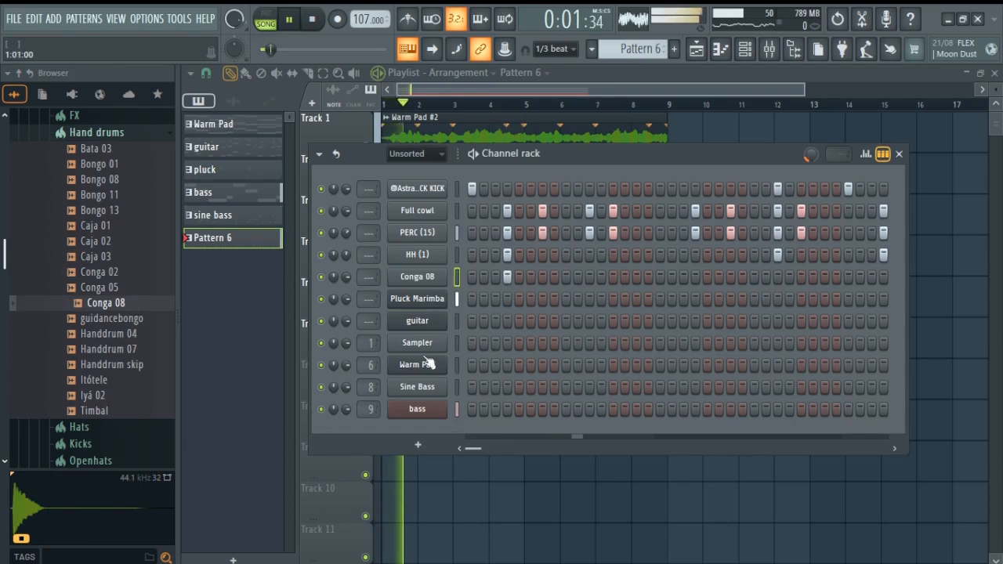
{"action": "key", "text": "space"}
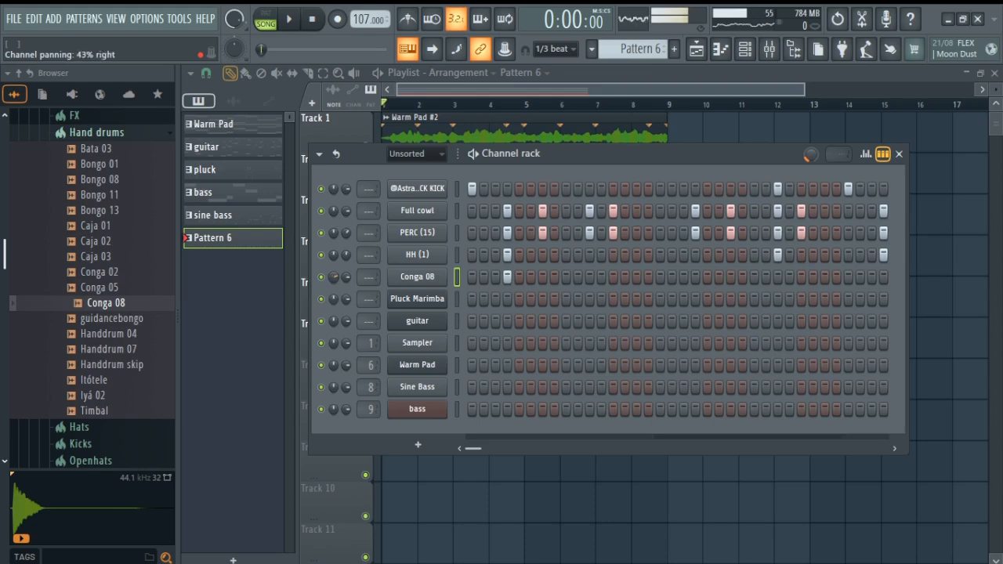
{"action": "key", "text": "space"}
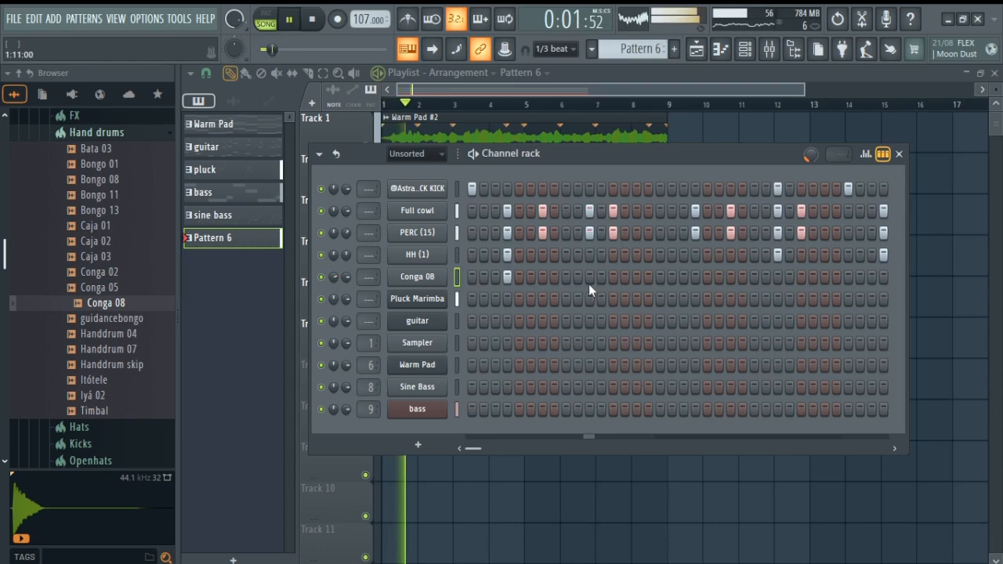
- Add Conga 08 hits at 2:13, 2:15 and 5:04 and restart the song to hear them
{"action": "left_click", "coordinate": [801, 277]}
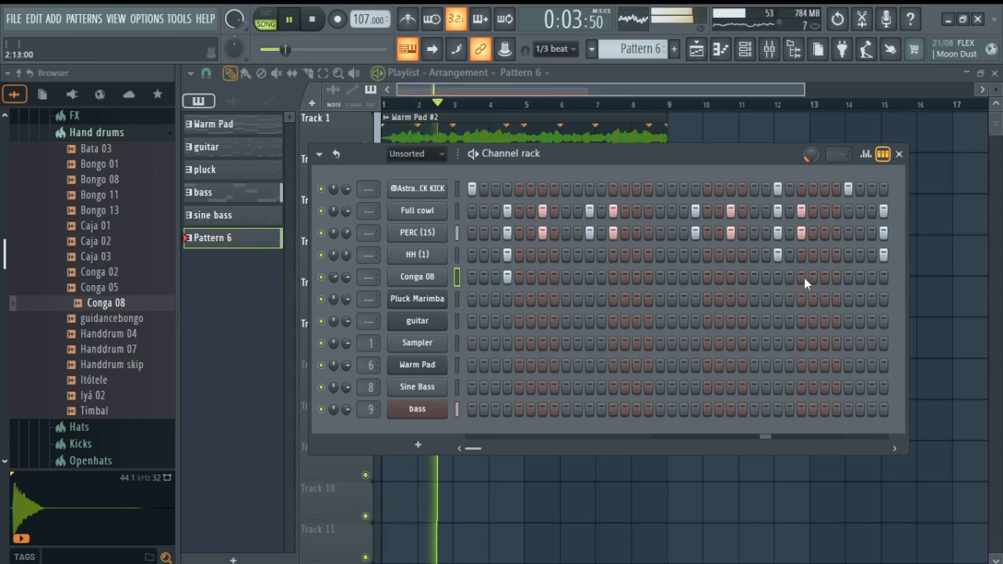
{"action": "left_click", "coordinate": [824, 276]}
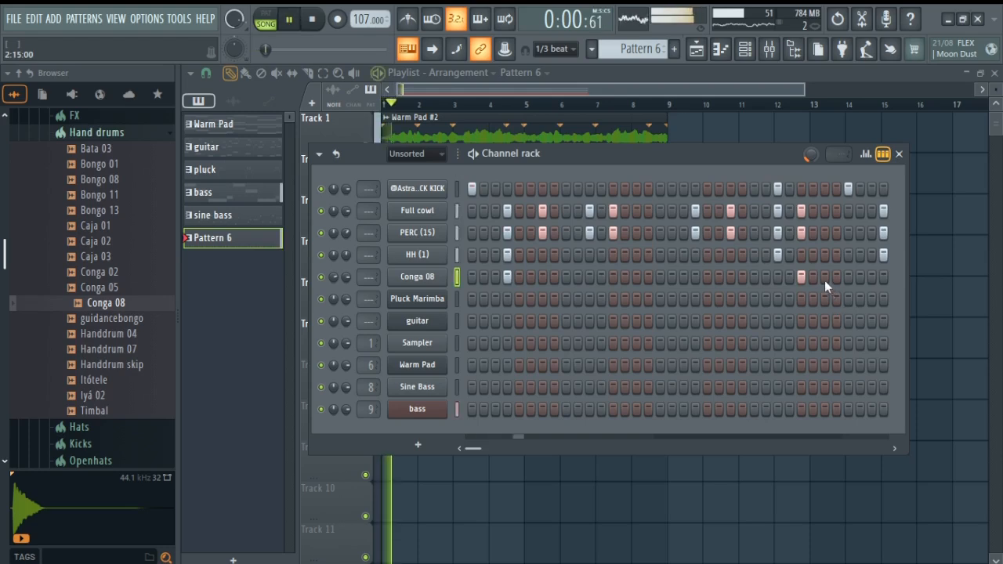
{"action": "left_click_drag", "start_coordinate": [474, 448], "coordinate": [479, 451]}
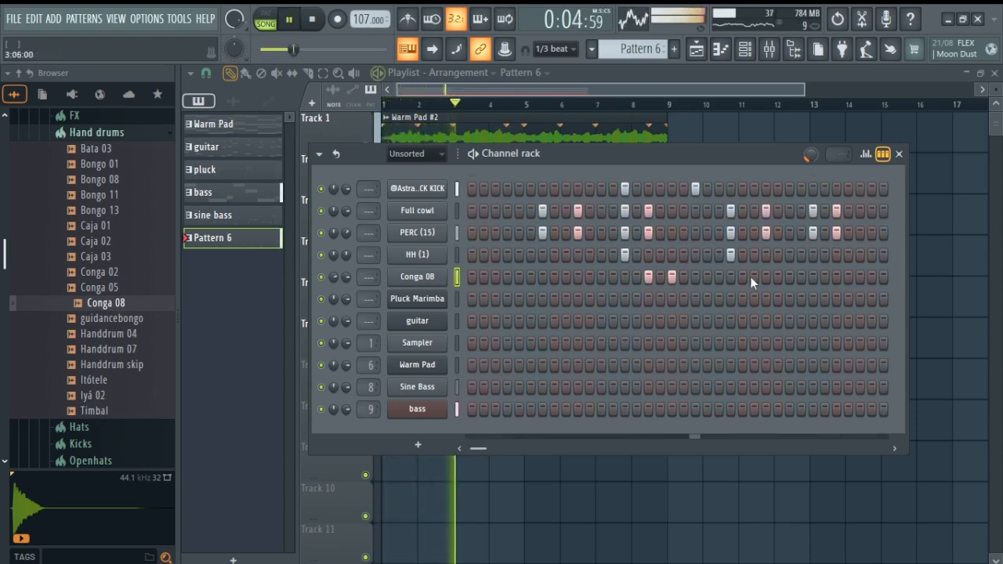
{"action": "left_click_drag", "start_coordinate": [480, 449], "coordinate": [493, 450]}
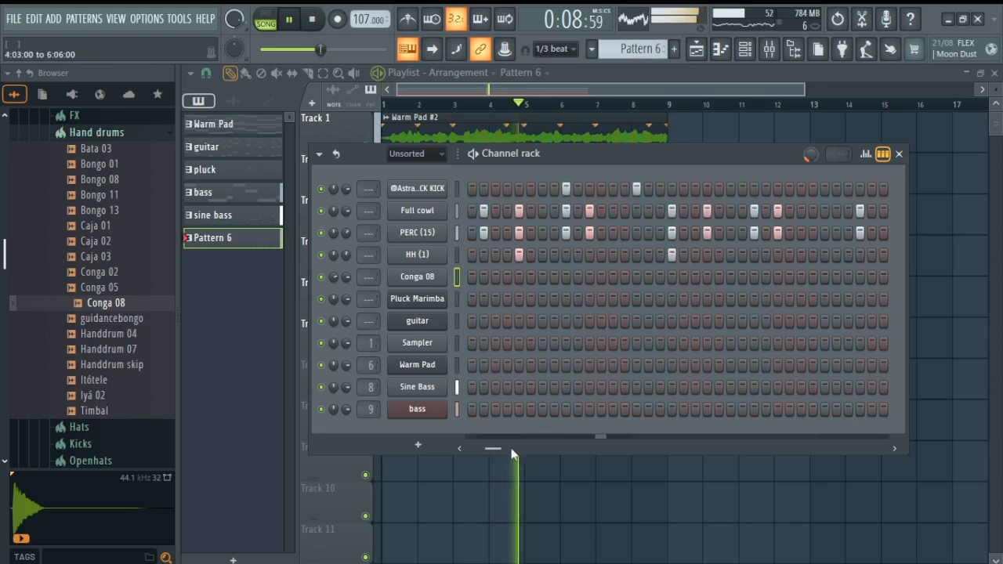
{"action": "left_click", "coordinate": [672, 277]}
{"action": "key", "text": "space"}
{"action": "key", "text": "space"}
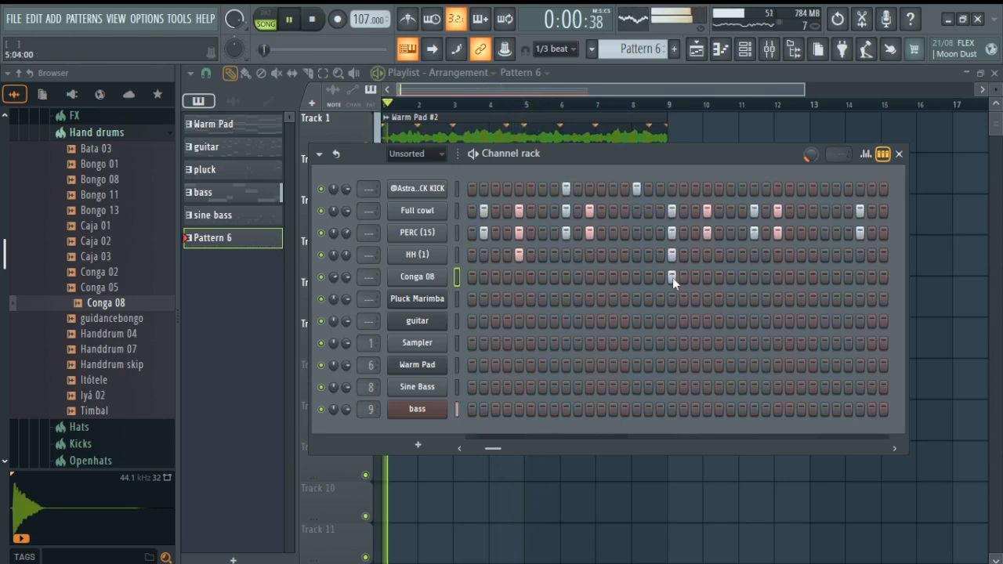
- Normalize the Conga 08 sample in its channel settings and close them
{"action": "left_click_drag", "start_coordinate": [492, 449], "coordinate": [467, 449]}
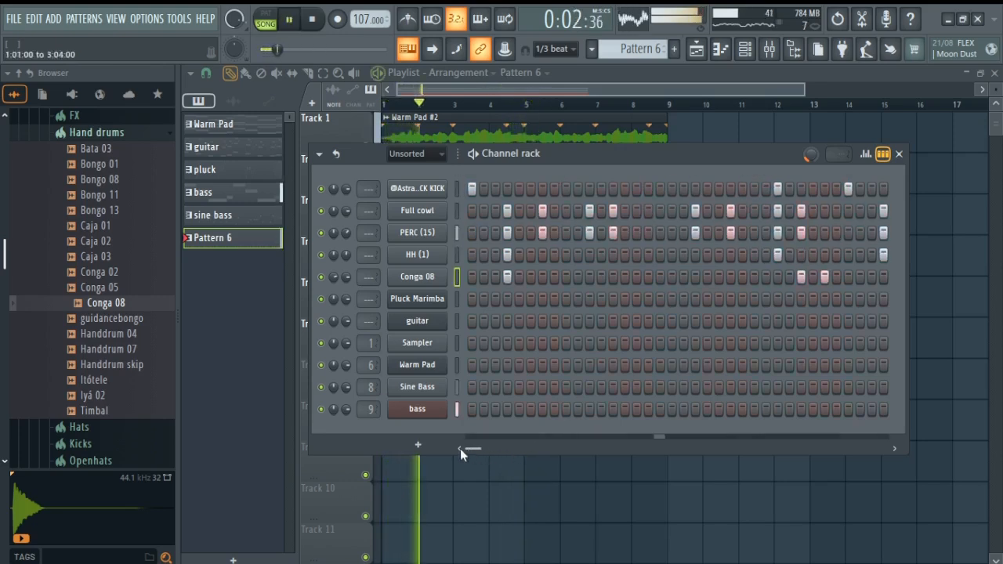
{"action": "left_click", "coordinate": [417, 277]}
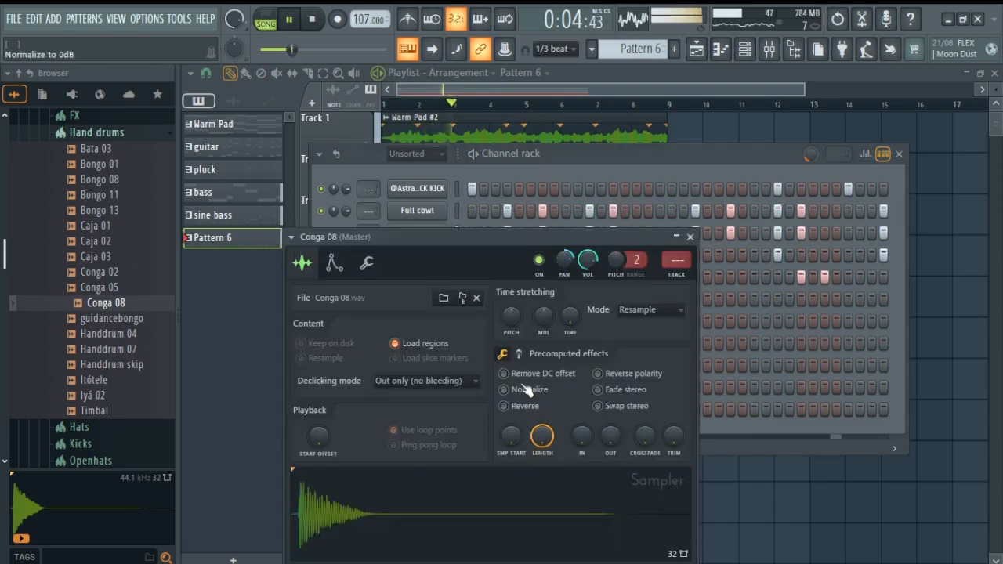
{"action": "left_click", "coordinate": [689, 237]}
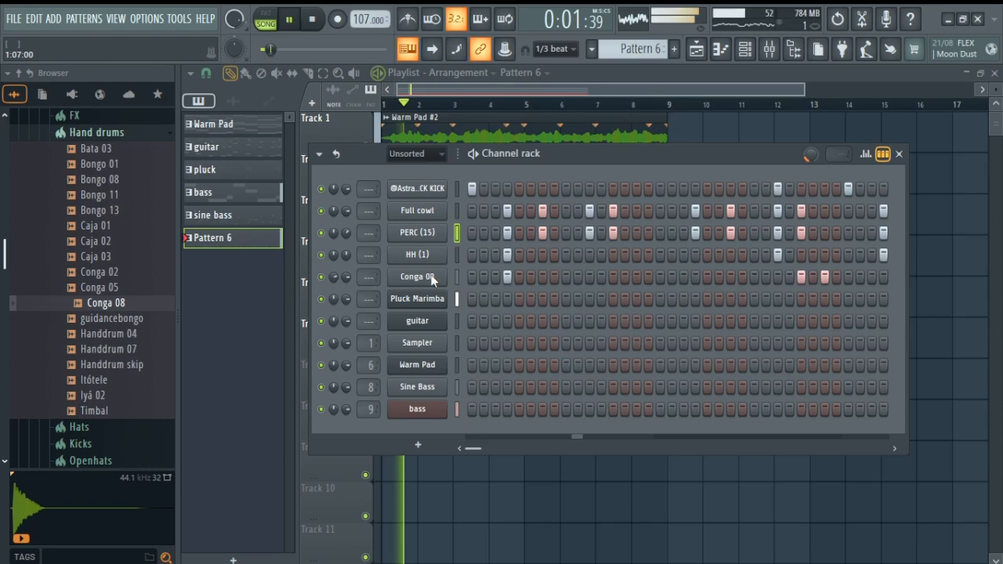
- Stop playback, audition the Handdrum samples and add Handdrum 07 to the channel rack below Conga 08
{"action": "key", "text": "space"}
{"action": "left_click", "coordinate": [118, 334]}
{"action": "left_click", "coordinate": [125, 351]}
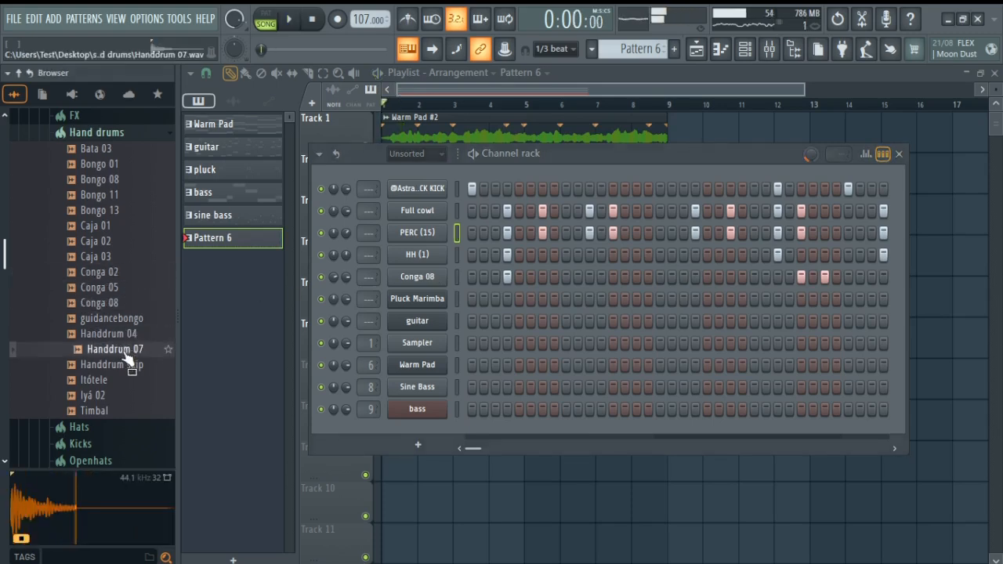
{"action": "left_click_drag", "start_coordinate": [127, 352], "coordinate": [425, 290]}
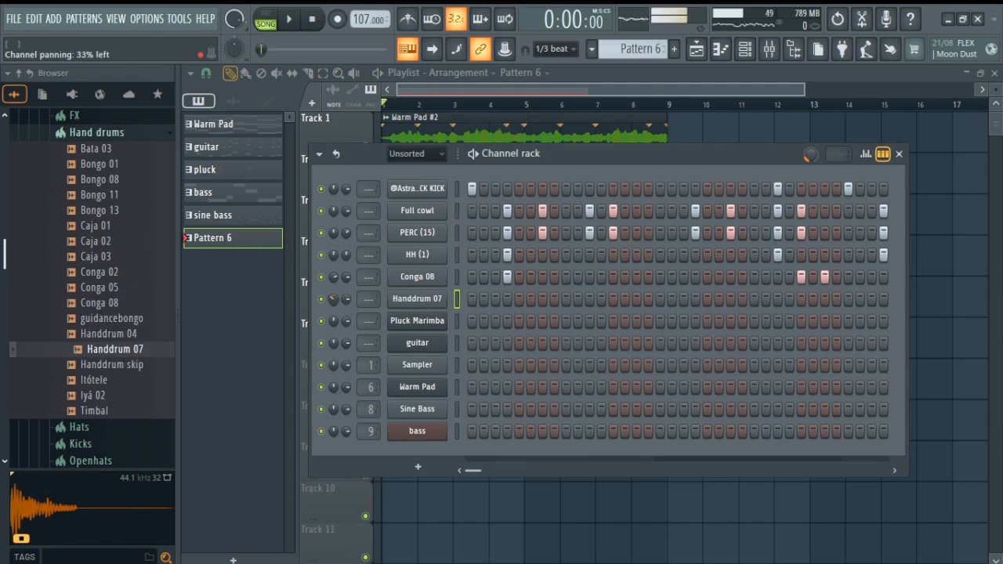
- Pan Handdrum 07 about 33% left and place hits at 1:02 and under the third Full cowl hit
{"action": "left_click", "coordinate": [495, 299]}
{"action": "key", "text": "space"}
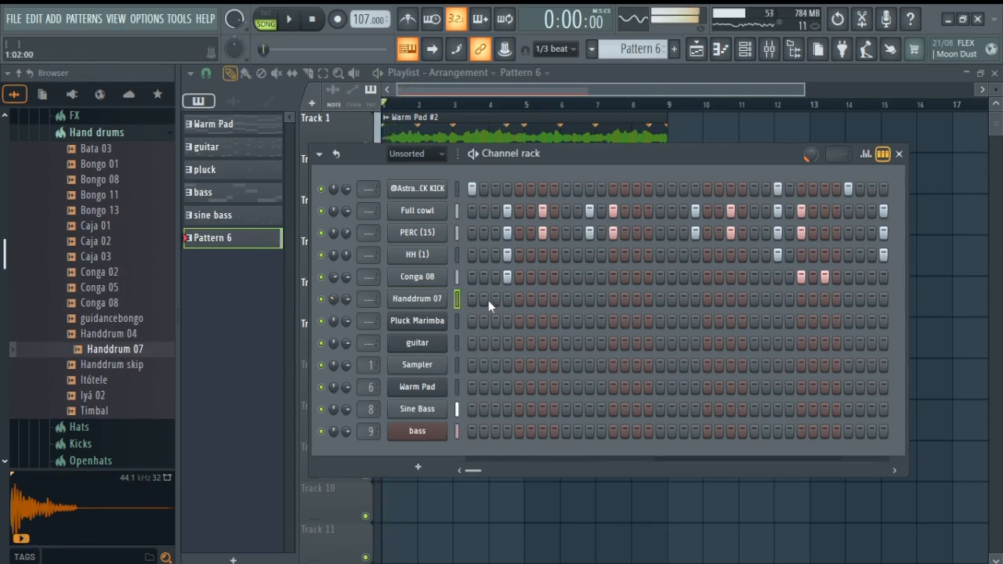
{"action": "left_click", "coordinate": [485, 299]}
{"action": "left_click", "coordinate": [495, 299]}
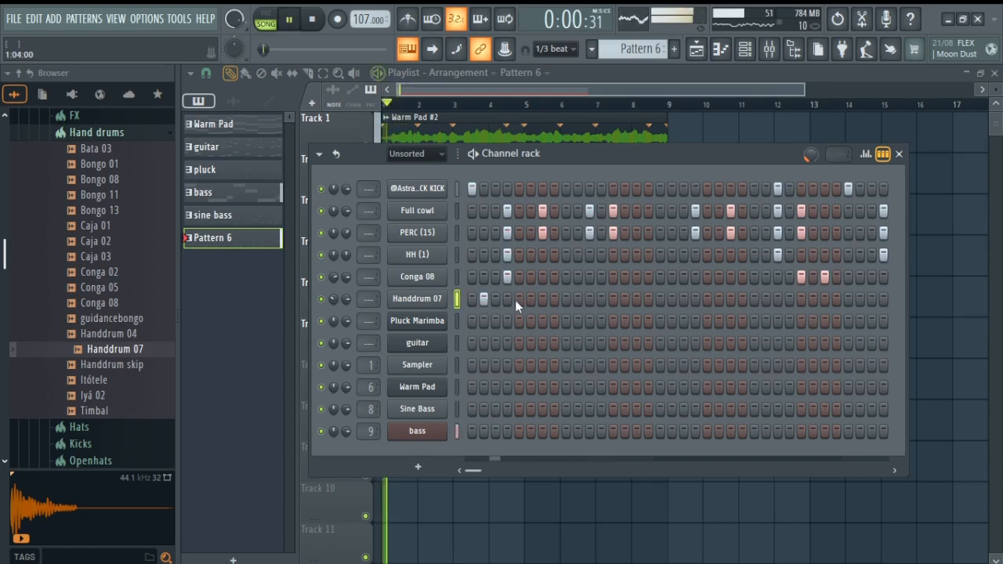
{"action": "left_click", "coordinate": [589, 301]}
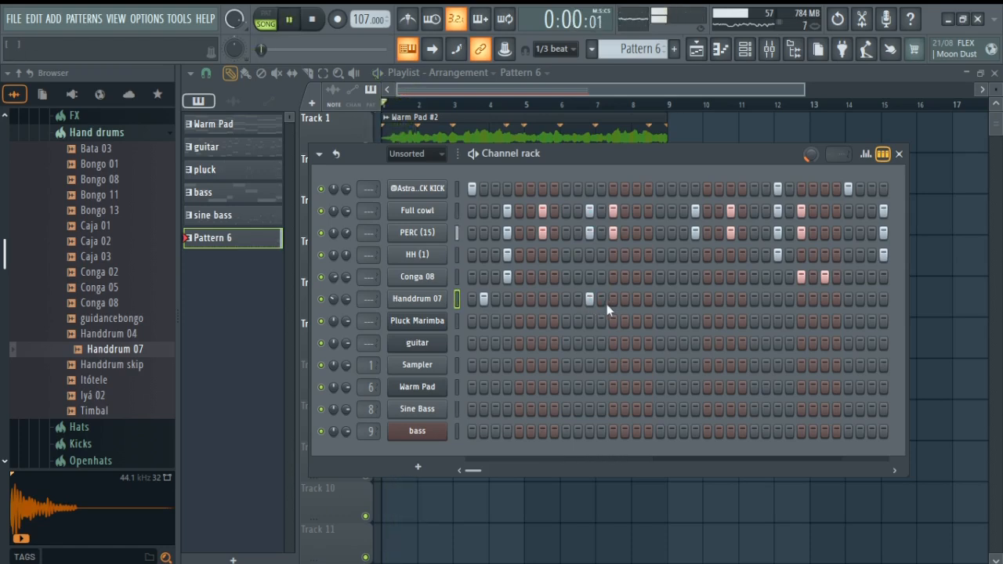
- Normalize the Handdrum 07 sample, close its settings and move its second hit to 2:01
{"action": "left_click", "coordinate": [444, 300]}
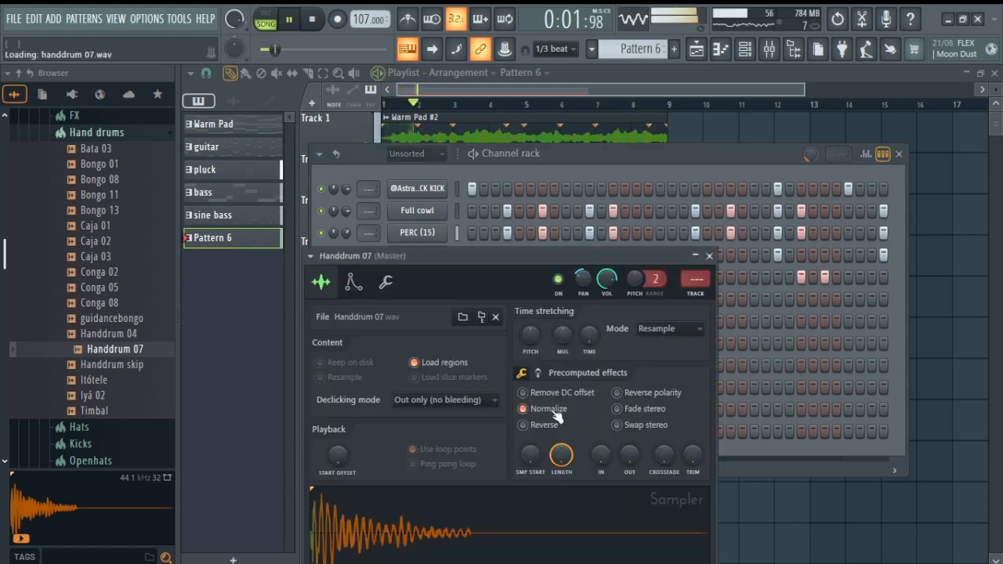
{"action": "left_click", "coordinate": [708, 256]}
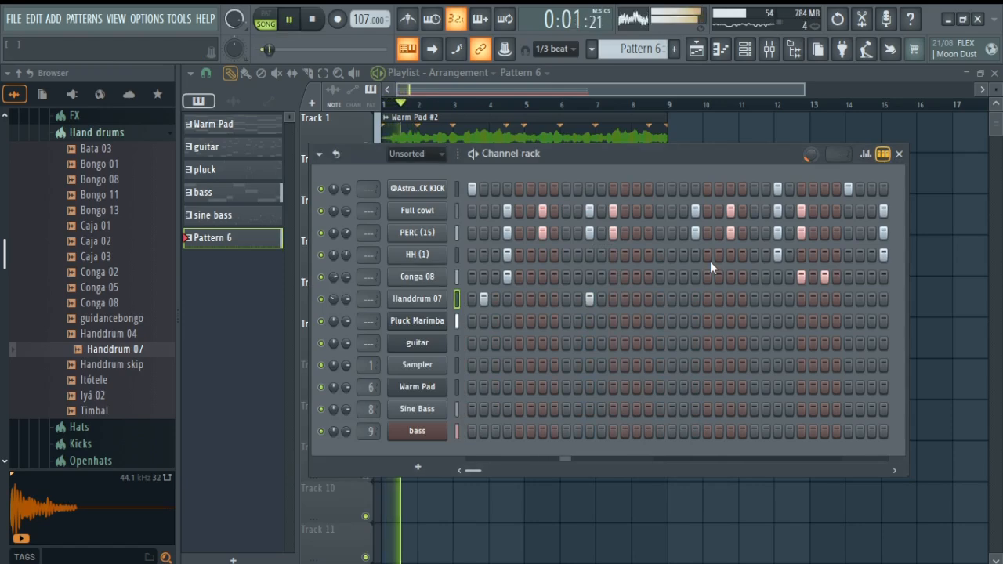
{"action": "key", "text": "space"}
{"action": "left_click", "coordinate": [613, 298]}
{"action": "left_click", "coordinate": [663, 301]}
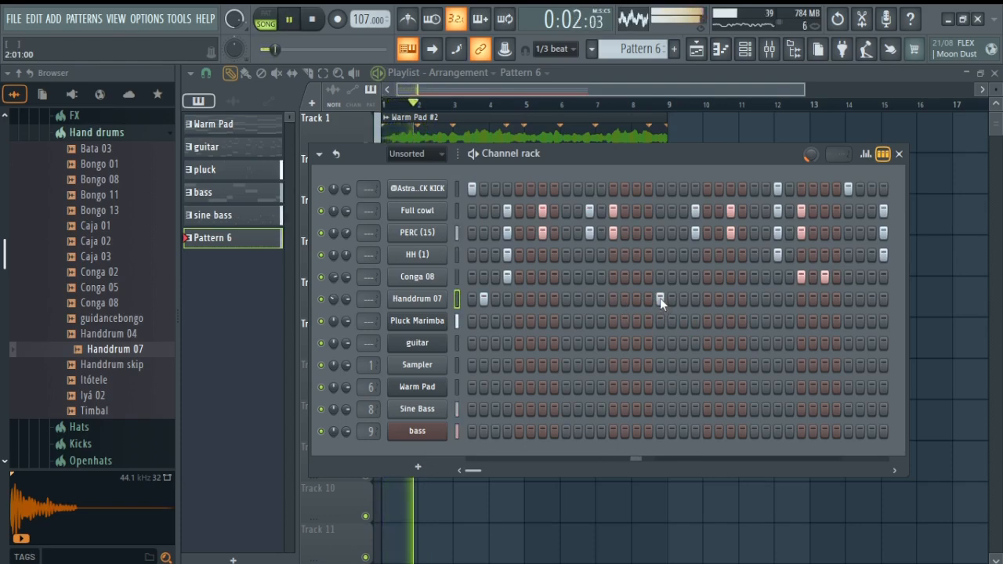
- Try an extra Handdrum 07 hit at 2:03 and at 2:04 against the song, and remove it
{"action": "key", "text": "space"}
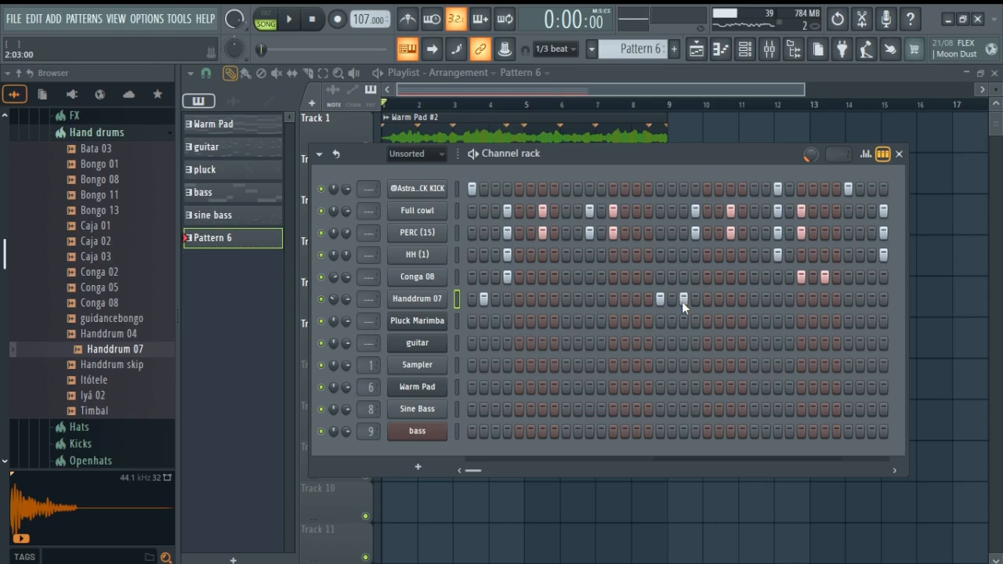
{"action": "key", "text": "space"}
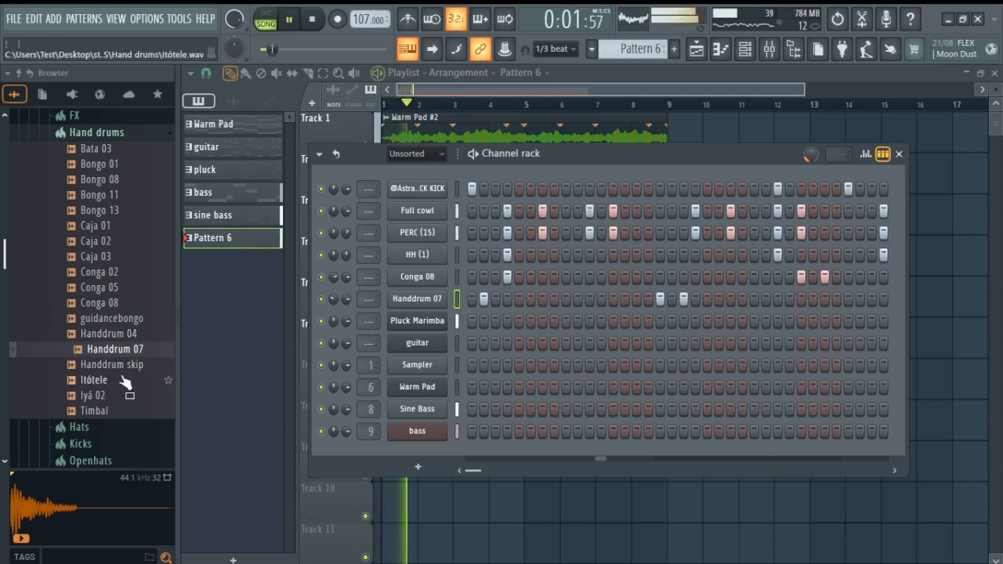
{"action": "left_click", "coordinate": [684, 298]}
{"action": "left_click", "coordinate": [695, 299]}
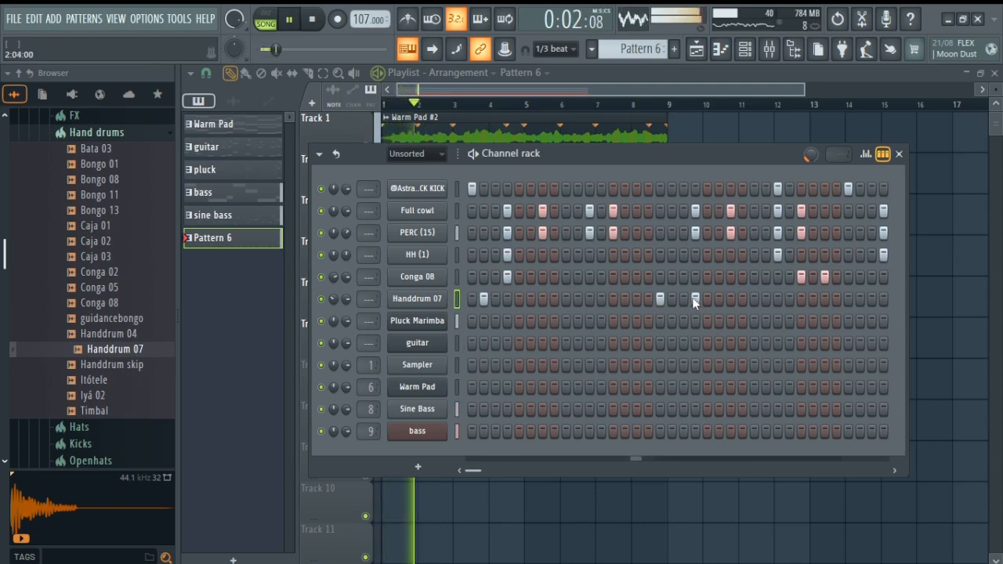
{"action": "left_click", "coordinate": [695, 299]}
{"action": "key", "text": "space"}
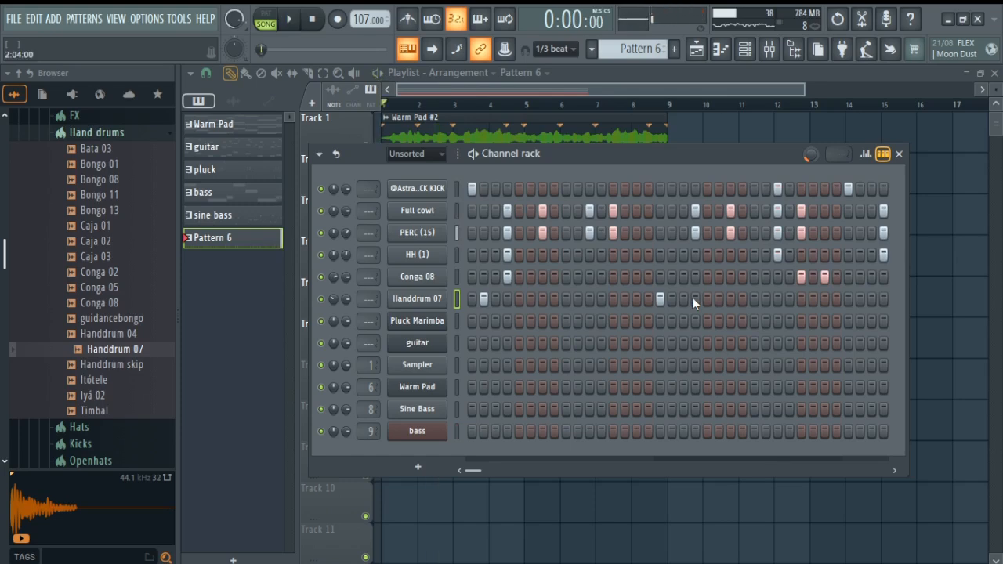
- Audition the conga, caja and bongo samples and add Bongo 13 to the channel rack below Handdrum 07
{"action": "left_click", "coordinate": [118, 257]}
{"action": "left_click", "coordinate": [102, 226]}
{"action": "left_click", "coordinate": [118, 211]}
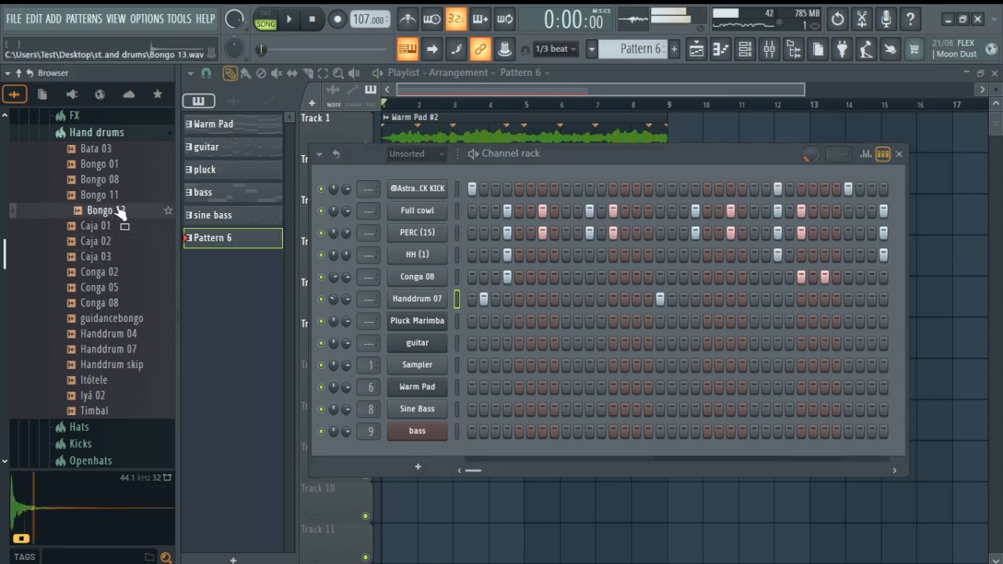
{"action": "left_click", "coordinate": [121, 196]}
{"action": "left_click", "coordinate": [119, 180]}
{"action": "left_click", "coordinate": [121, 212]}
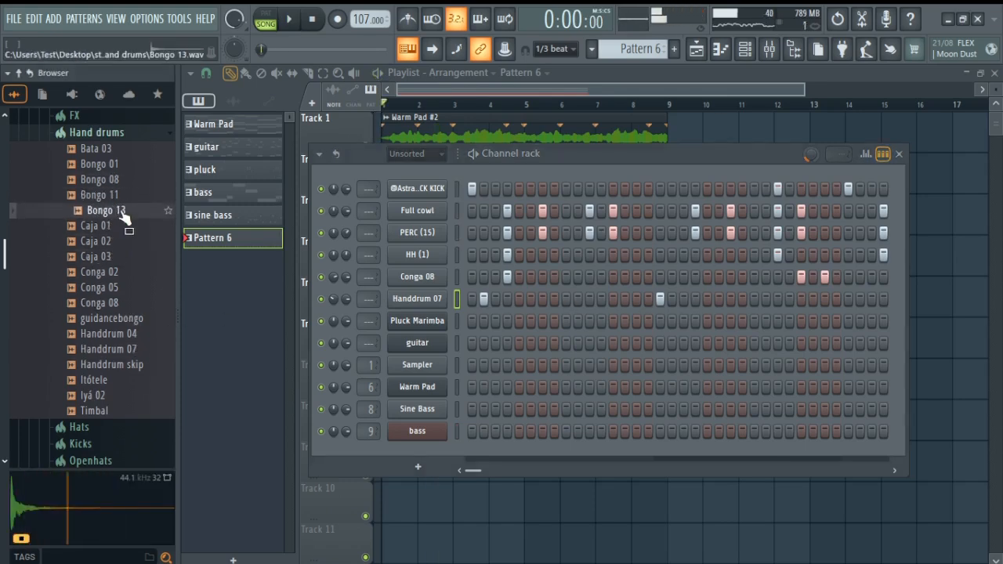
{"action": "left_click_drag", "start_coordinate": [122, 213], "coordinate": [416, 317]}
- Place a Bongo 13 hit at 2:04 and check it against the song
{"action": "key", "text": "space"}
{"action": "left_click", "coordinate": [695, 321]}
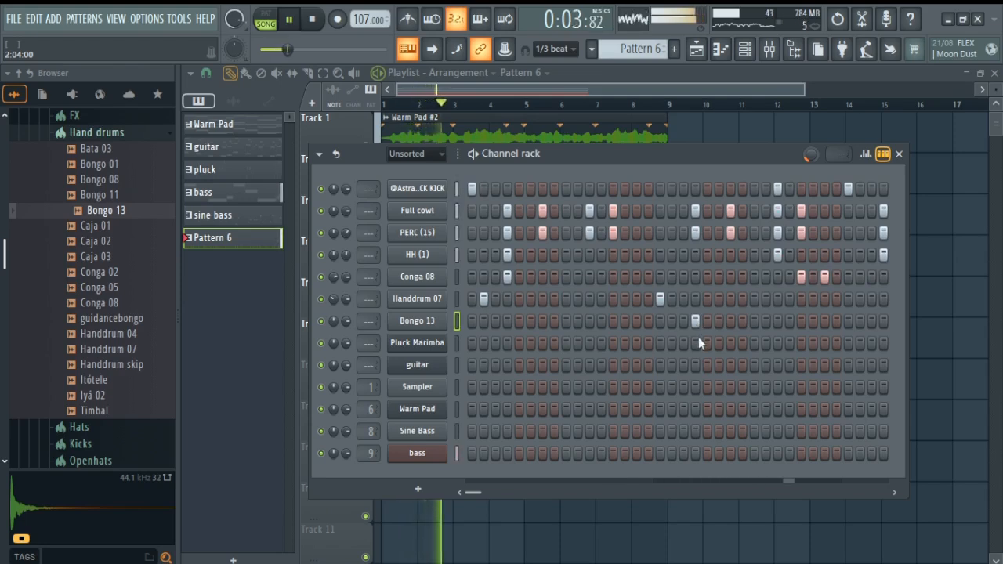
{"action": "left_click_drag", "start_coordinate": [475, 492], "coordinate": [485, 493]}
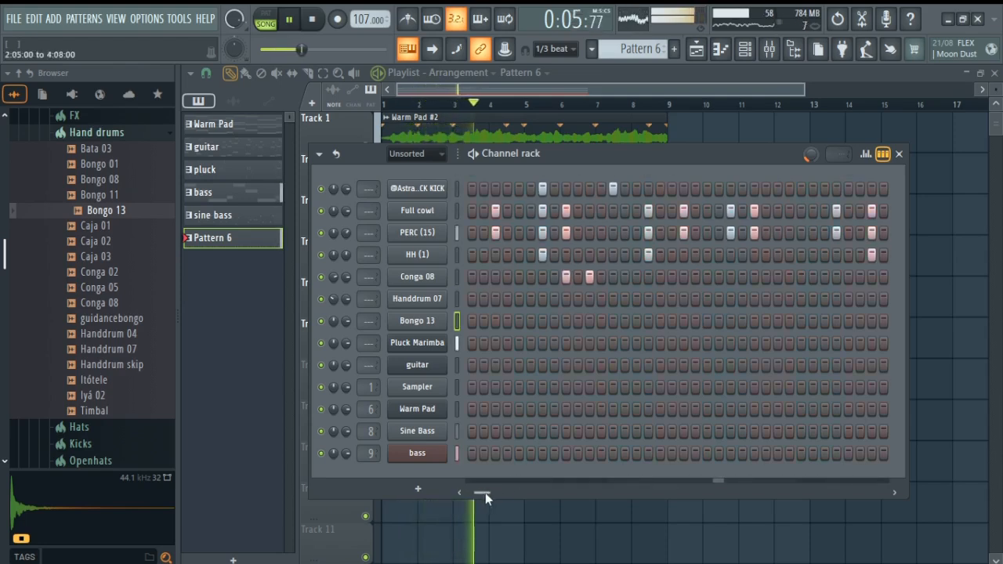
{"action": "key", "text": "space"}
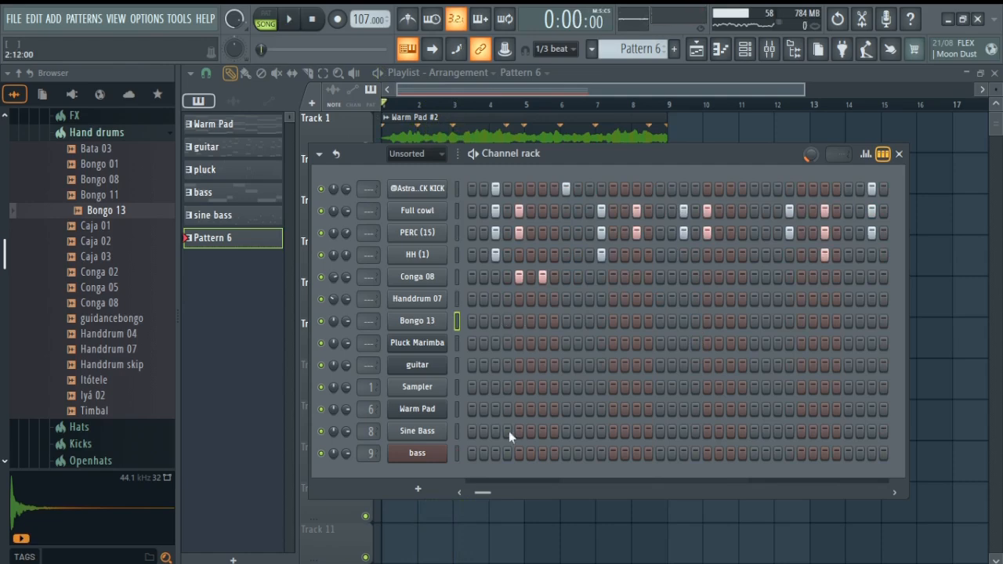
{"action": "left_click_drag", "start_coordinate": [482, 492], "coordinate": [465, 492]}
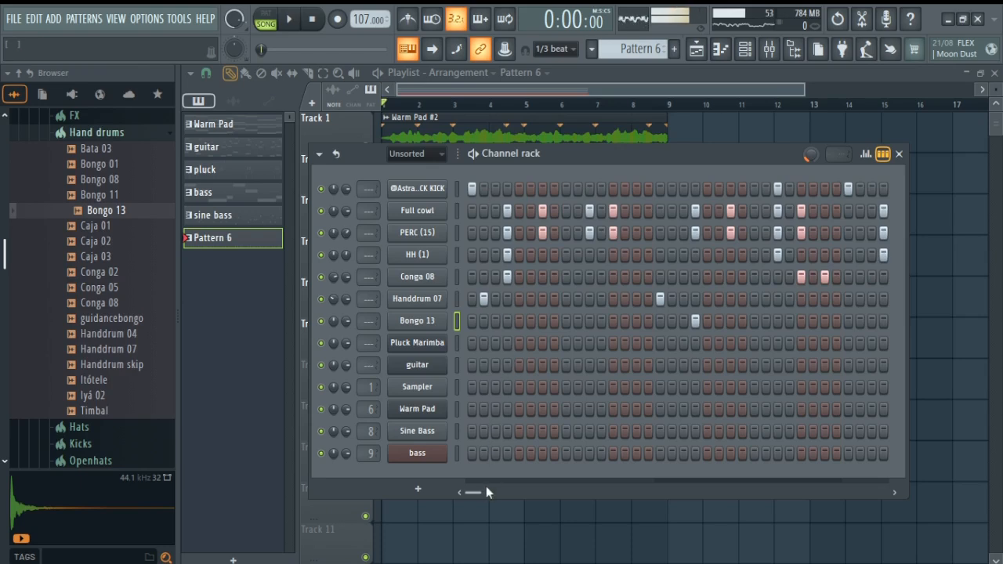
- Pan Bongo 13 about 24% right and play the song to check the placement
{"action": "left_click_drag", "start_coordinate": [474, 491], "coordinate": [478, 491]}
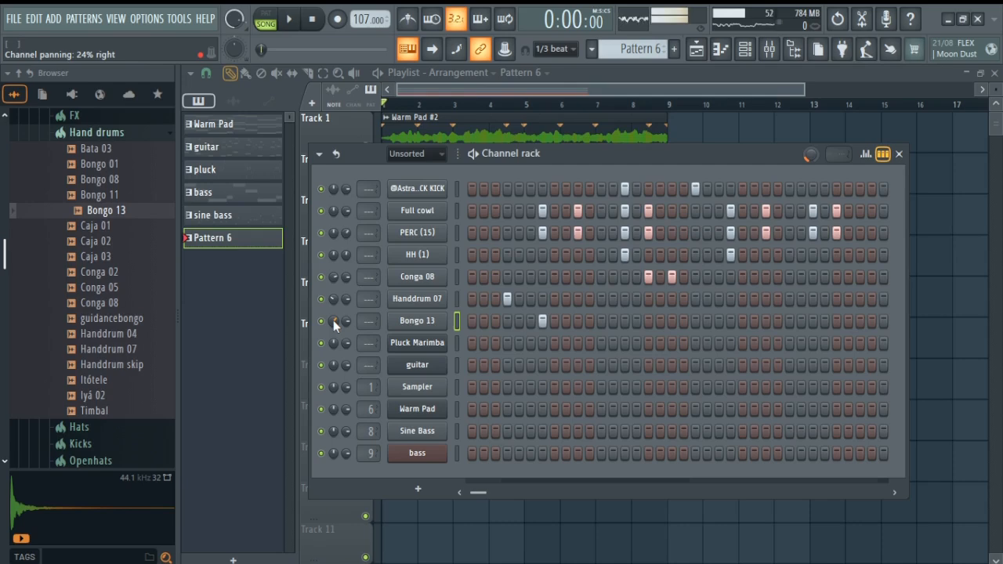
{"action": "key", "text": "space"}
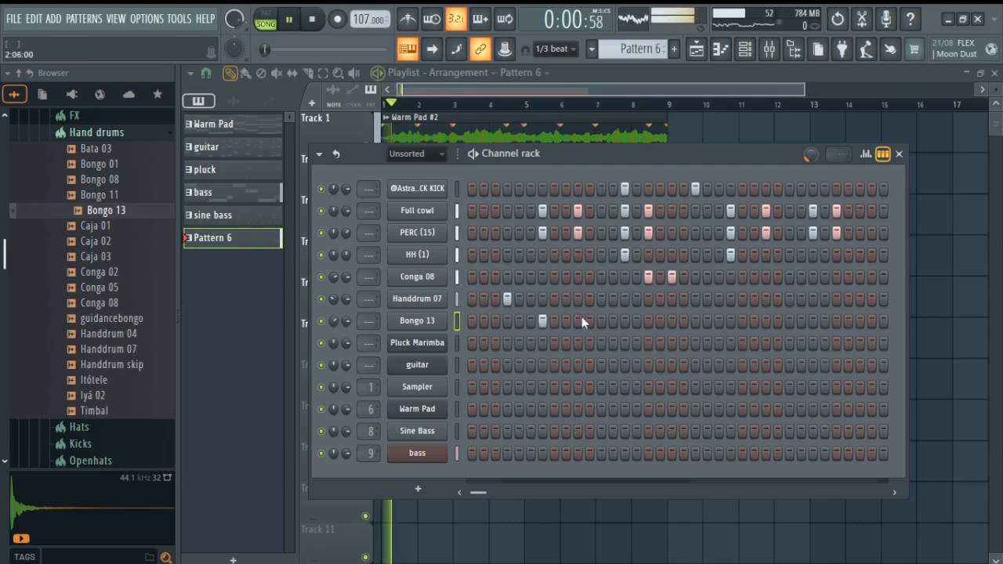
{"action": "key", "text": "space"}
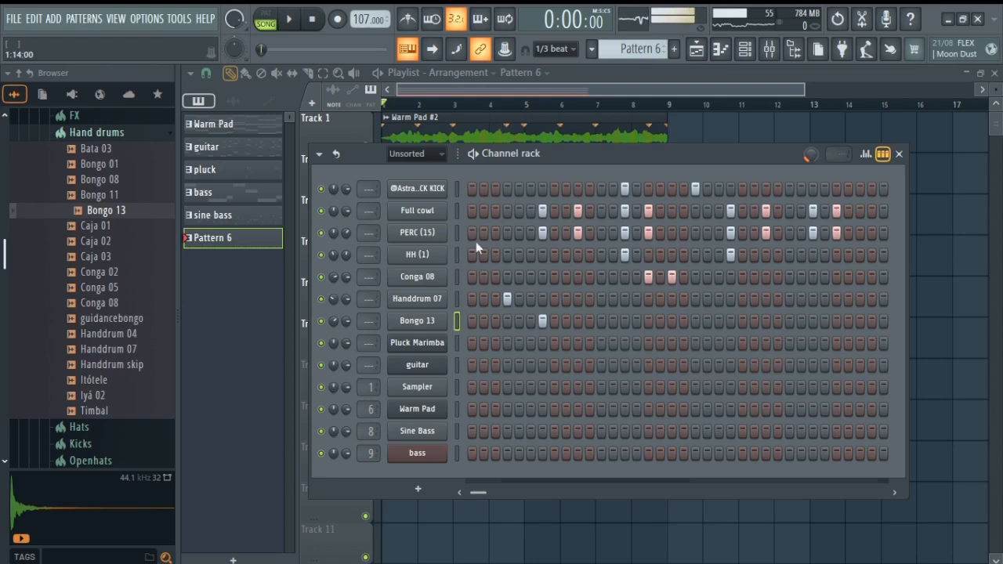
- Delete the Conga 08 note near the start of bar 5 in its piano roll and play the song to check
{"action": "mouse_move", "coordinate": [470, 491]}
{"action": "left_mouse_down"}
{"action": "mouse_move", "coordinate": [503, 494]}
{"action": "mouse_move", "coordinate": [468, 492]}
{"action": "left_mouse_up"}
{"action": "right_click", "coordinate": [419, 284]}
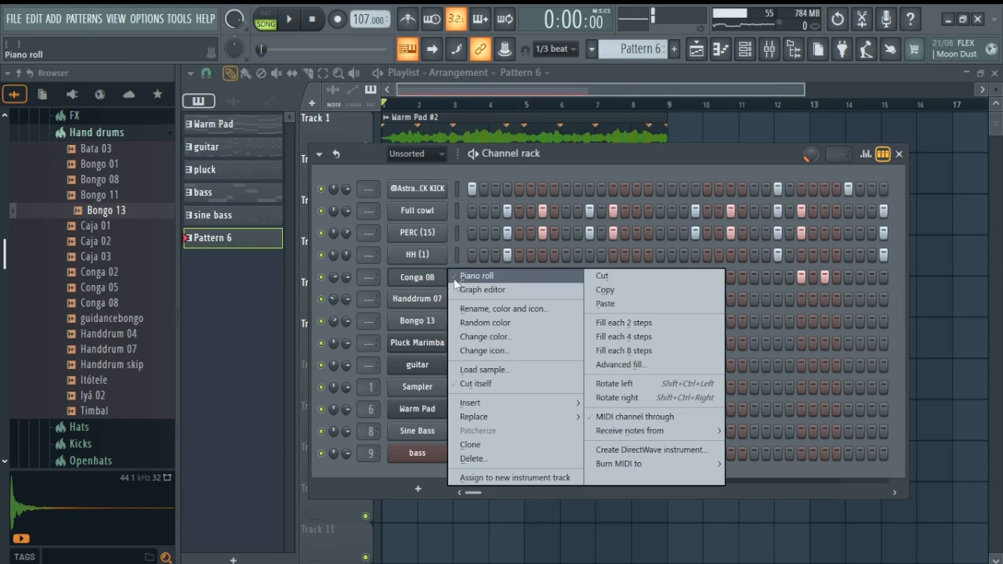
{"action": "left_click", "coordinate": [460, 274]}
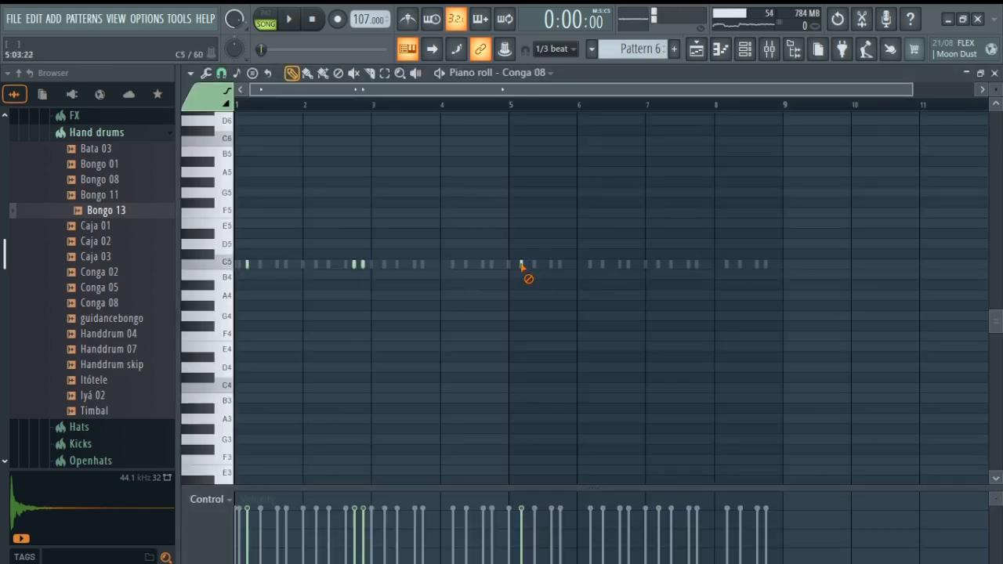
{"action": "left_click_drag", "start_coordinate": [505, 292], "coordinate": [509, 262]}
{"action": "key", "text": "F7"}
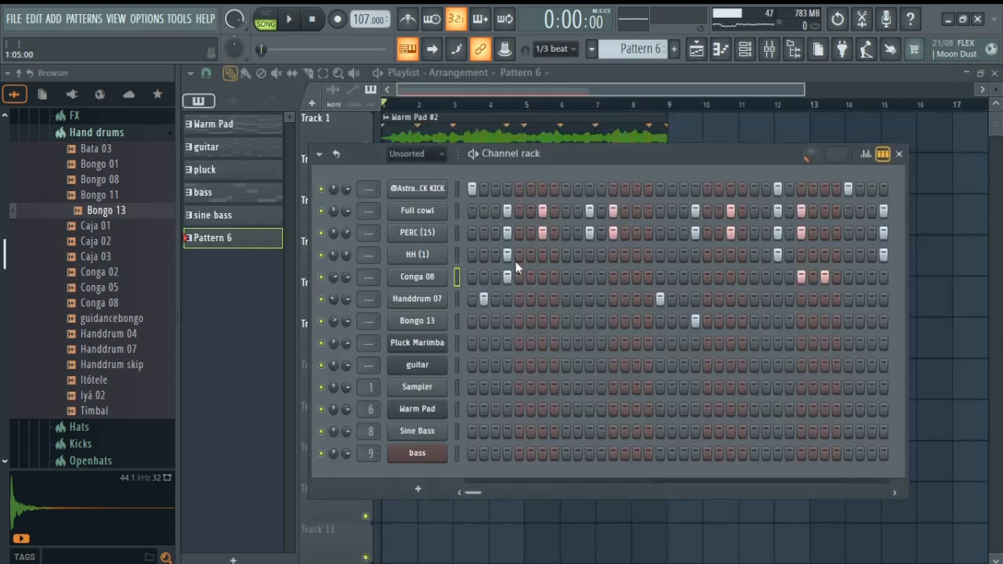
{"action": "key", "text": "space"}
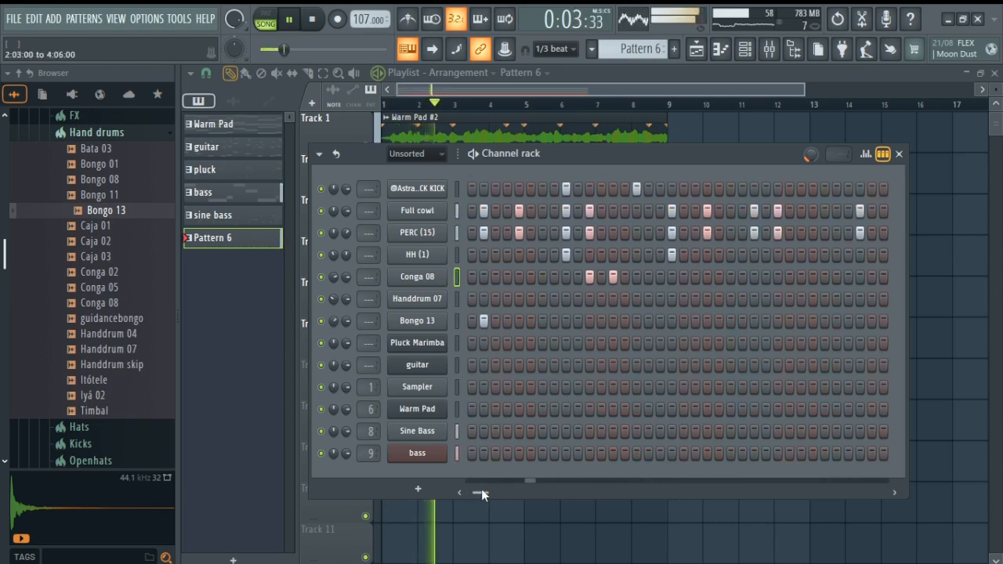
{"action": "left_click_drag", "start_coordinate": [480, 489], "coordinate": [464, 490]}
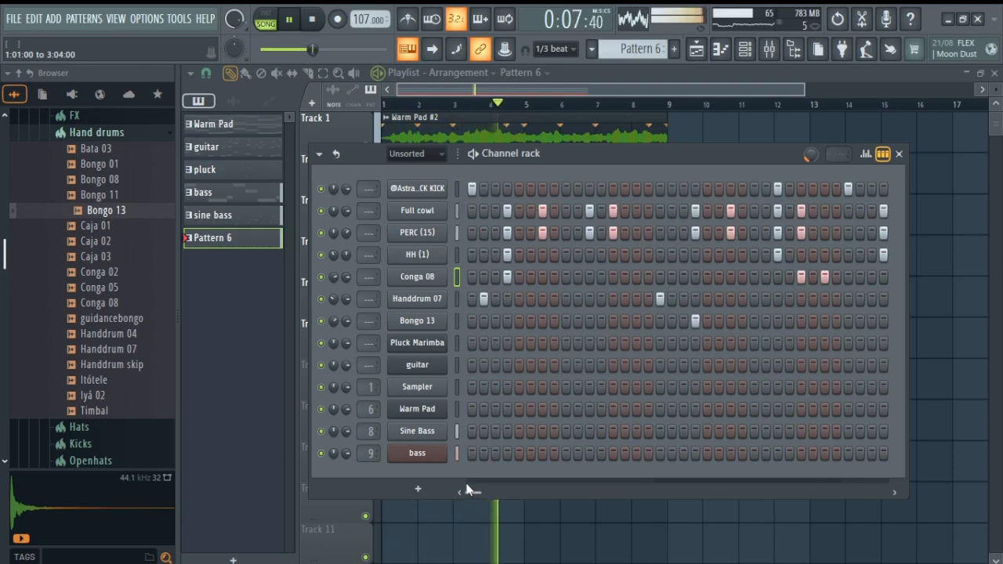
{"action": "key", "text": "space"}
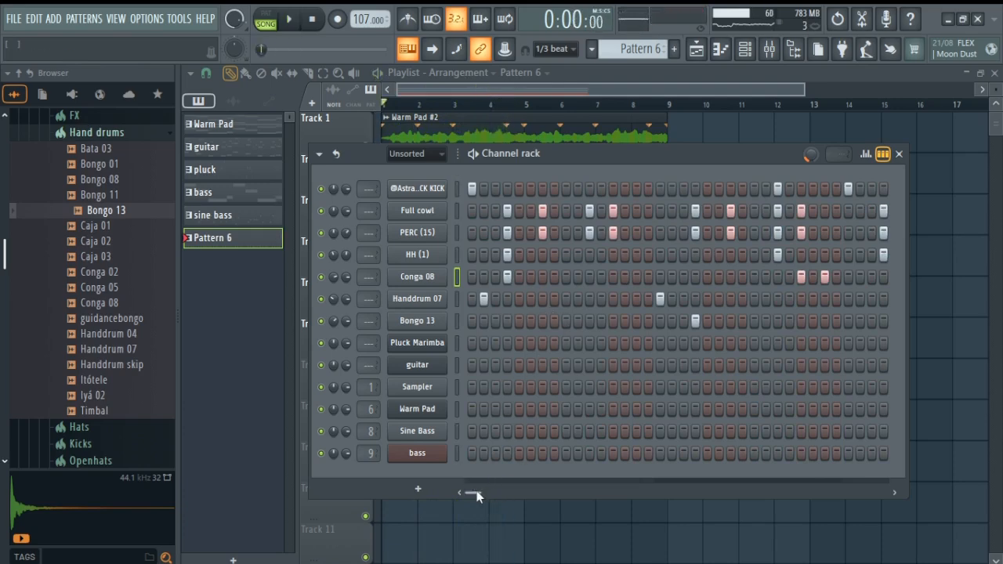
- Audition HH (3) from the Hats folder, add it below Bongo 13 and look over its sampler settings
{"action": "left_click", "coordinate": [88, 133]}
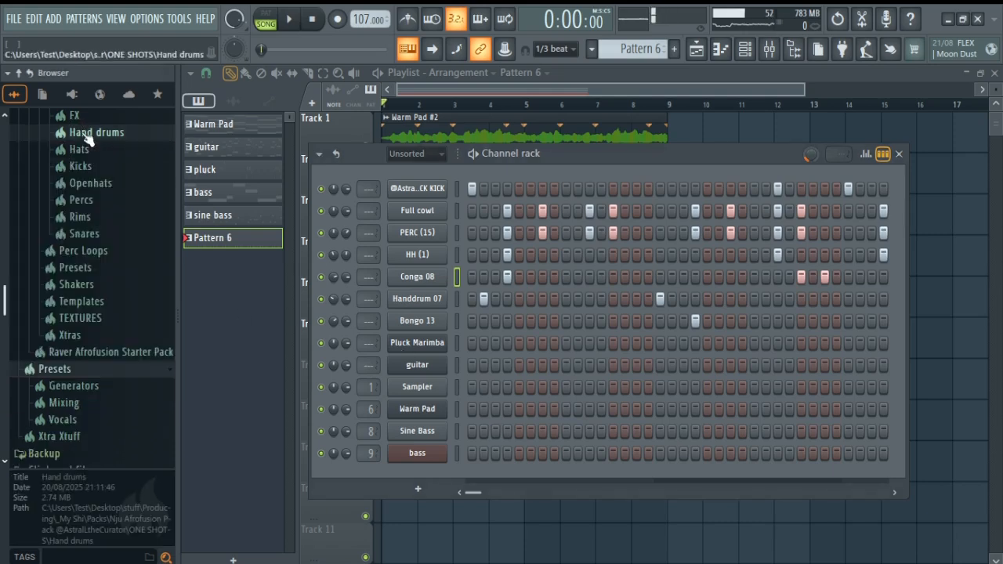
{"action": "left_click", "coordinate": [100, 151]}
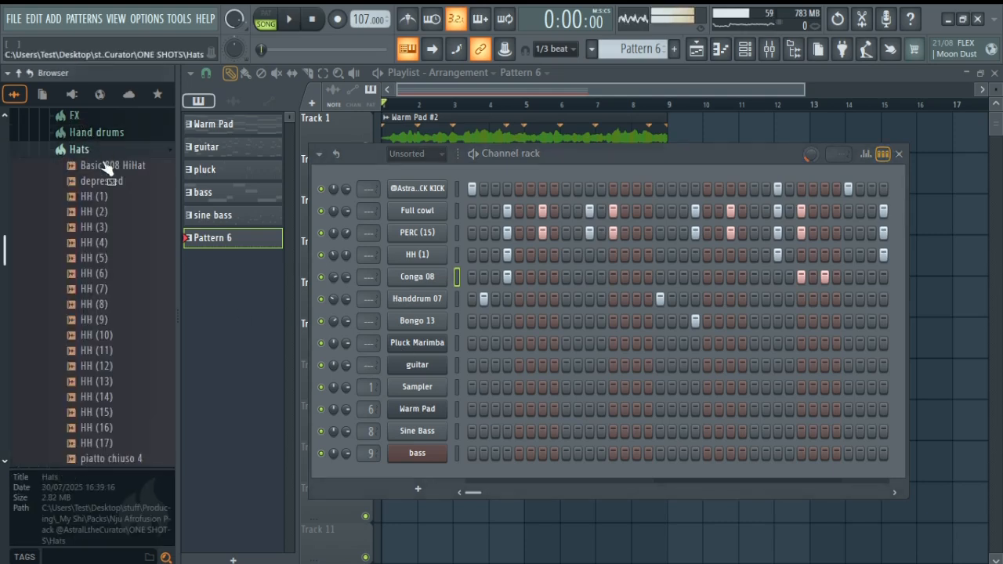
{"action": "left_click", "coordinate": [108, 229]}
{"action": "left_click_drag", "start_coordinate": [109, 235], "coordinate": [436, 336]}
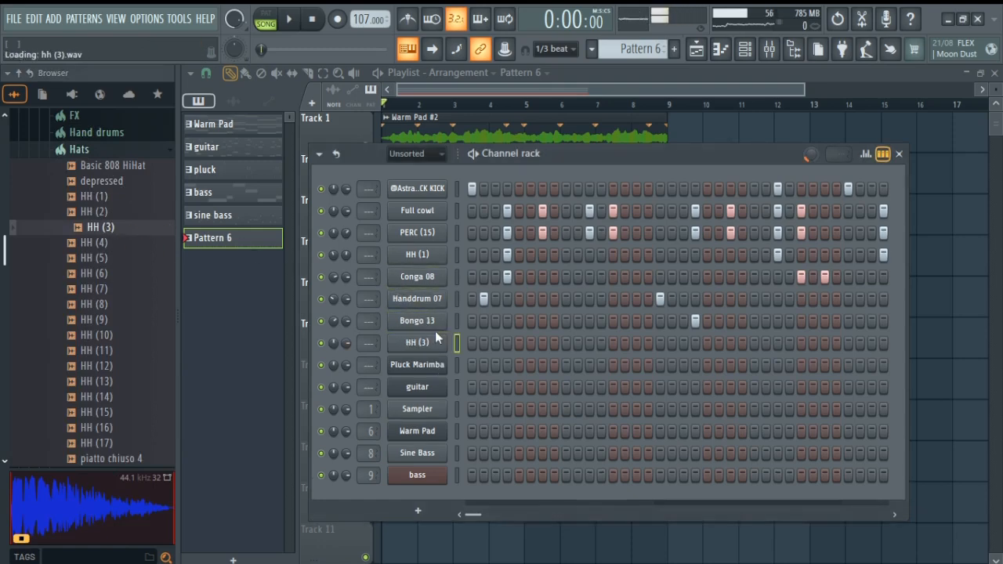
{"action": "left_click", "coordinate": [437, 343]}
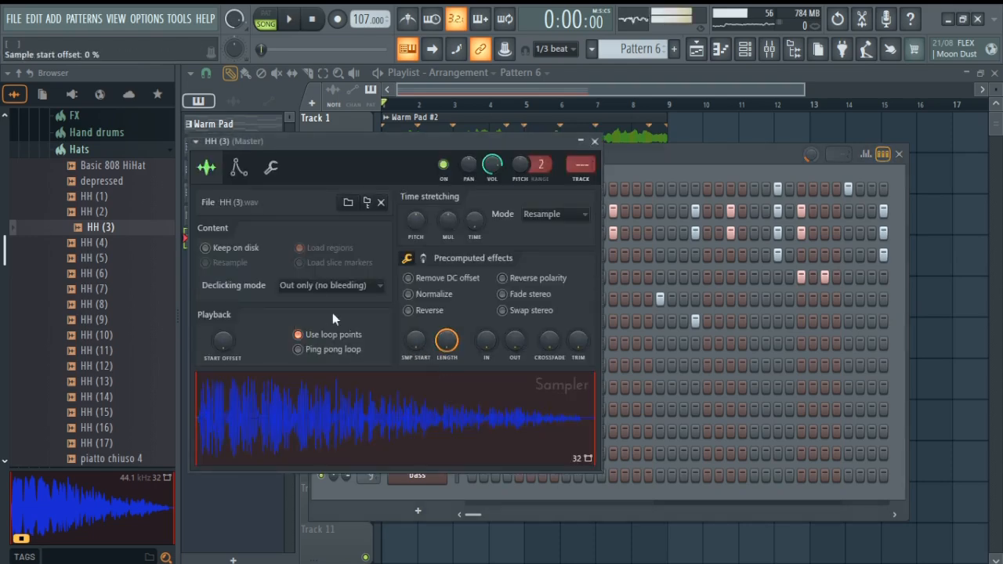
{"action": "left_click", "coordinate": [594, 142]}
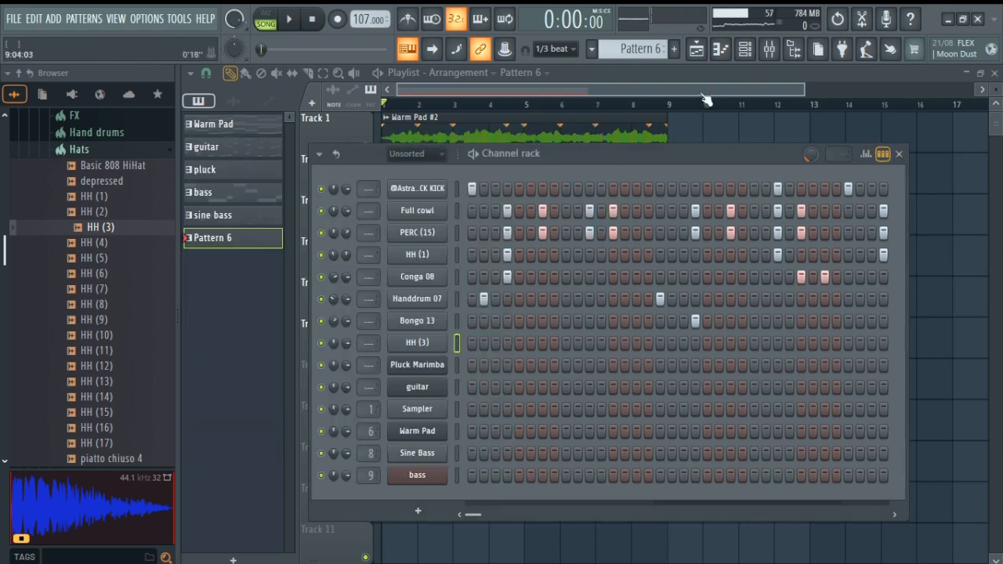
- Open HH (3) in the piano roll, choose a finer snap and place a C5 note at 1:01
{"action": "left_click", "coordinate": [720, 47]}
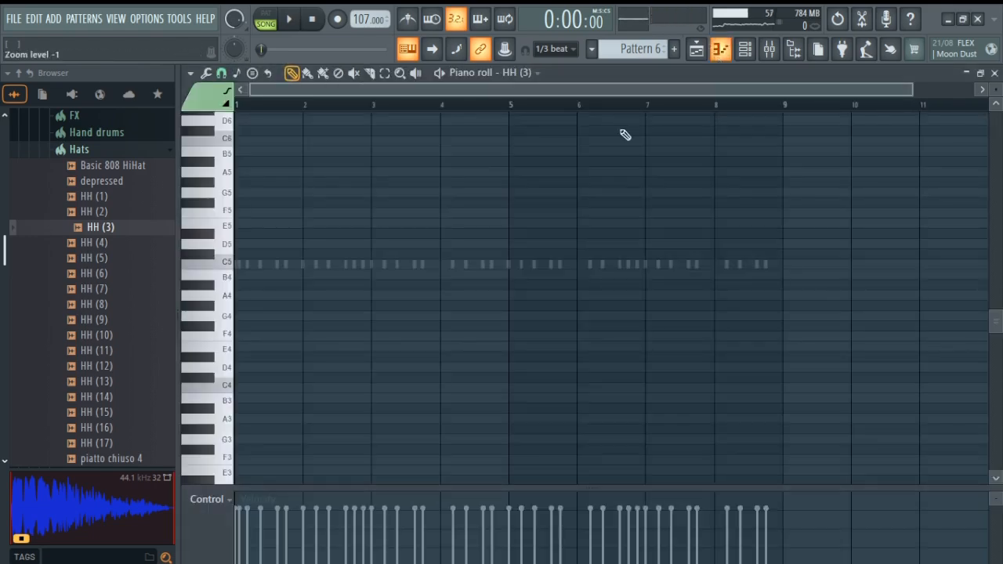
{"action": "left_click", "coordinate": [223, 74]}
{"action": "left_click", "coordinate": [242, 268]}
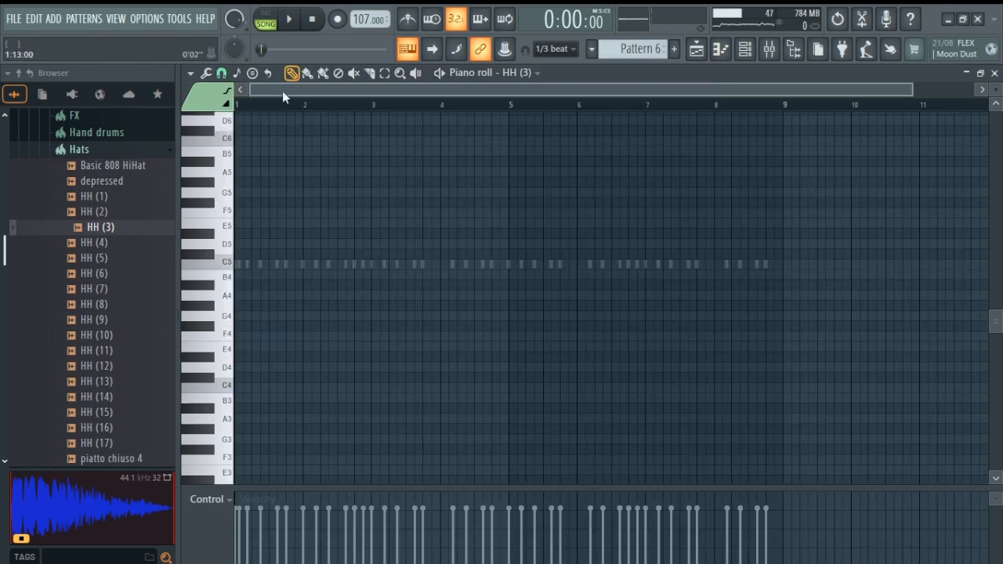
{"action": "scroll", "coordinate": [261, 90], "scroll_direction": "up", "scroll_amount": 3}
{"action": "left_click", "coordinate": [247, 90]}
{"action": "left_click_drag", "start_coordinate": [256, 264], "coordinate": [178, 269]}
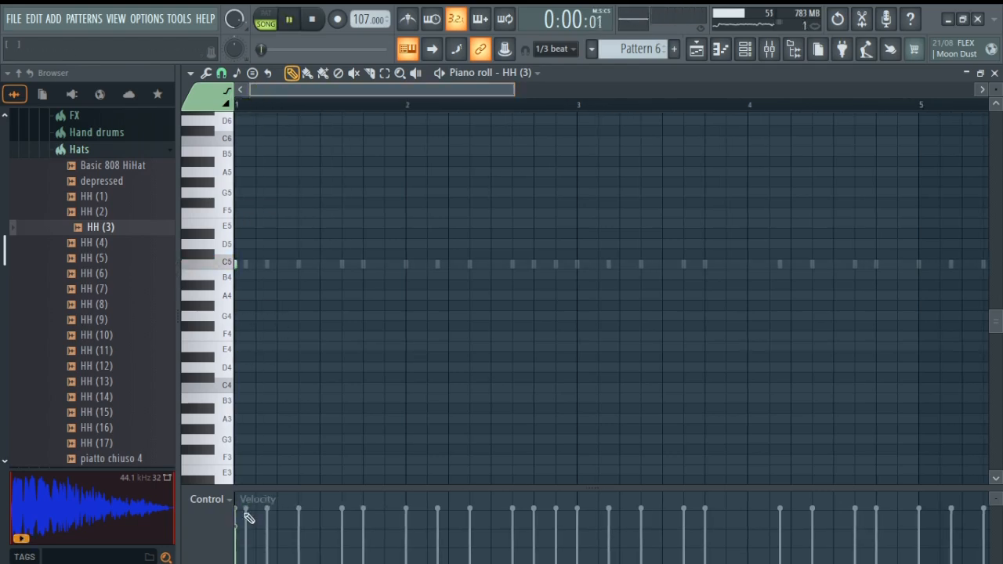
- Add an HH (3) note on A4 at 1:07 and preview it with the song
{"action": "left_click", "coordinate": [276, 296]}
{"action": "left_click_drag", "start_coordinate": [277, 298], "coordinate": [305, 300]}
{"action": "key", "text": "space"}
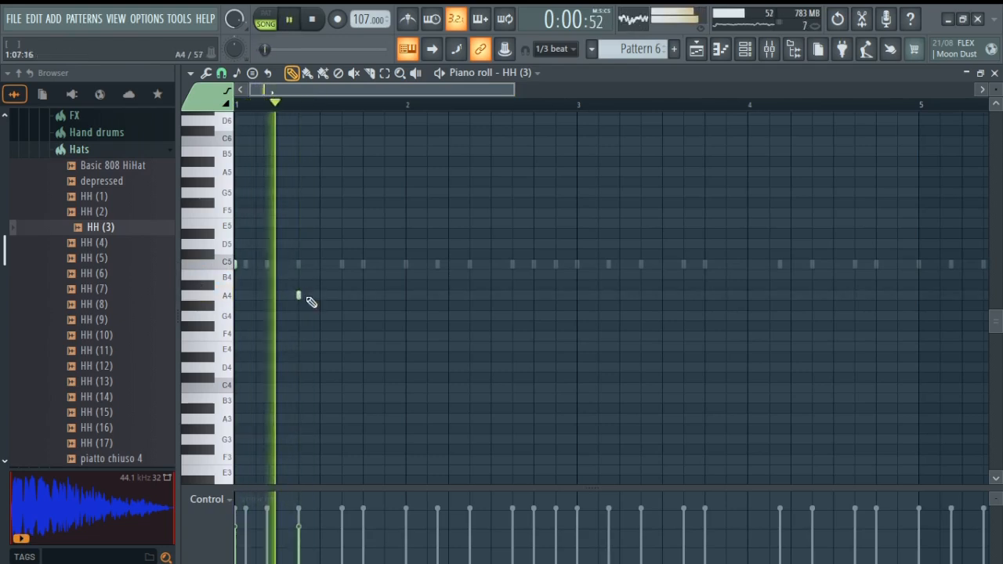
{"action": "key", "text": "space"}
{"action": "scroll", "coordinate": [276, 104], "scroll_direction": "up", "scroll_amount": 3}
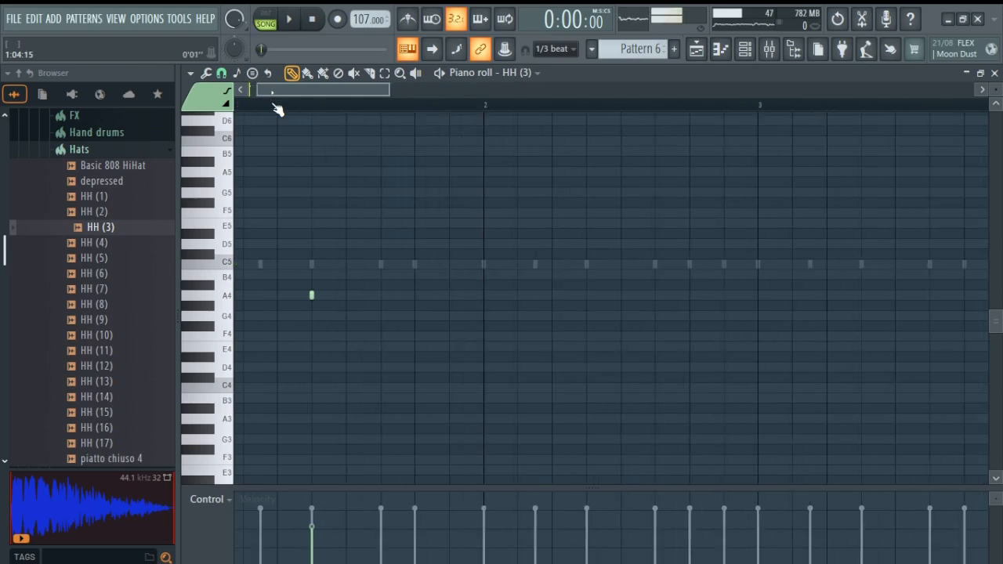
- Add a second HH (3) note shortly after 1:07 and raise both notes to B4 while checking against the song
{"action": "left_click", "coordinate": [348, 294]}
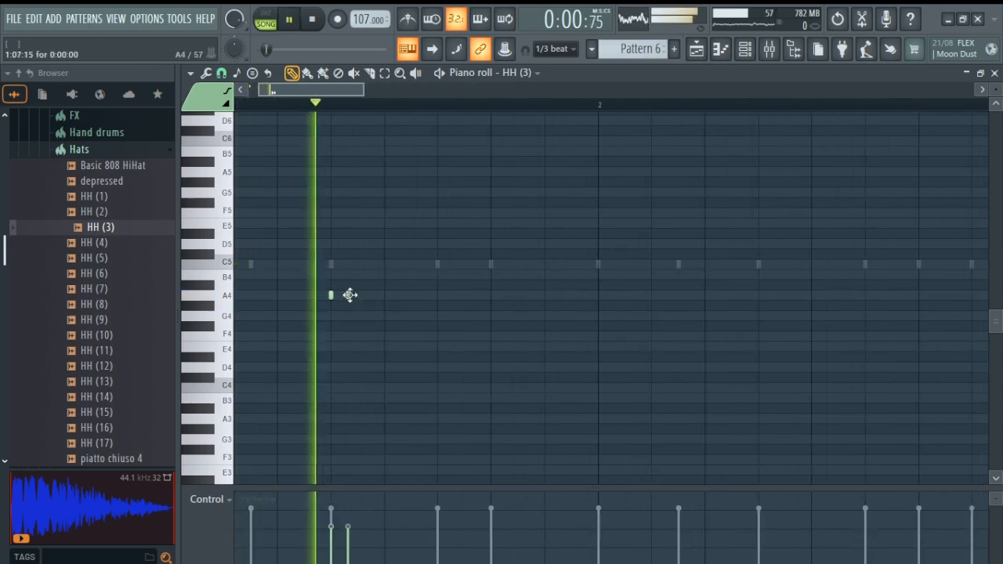
{"action": "left_click_drag", "start_coordinate": [349, 295], "coordinate": [303, 280]}
{"action": "key", "text": "space"}
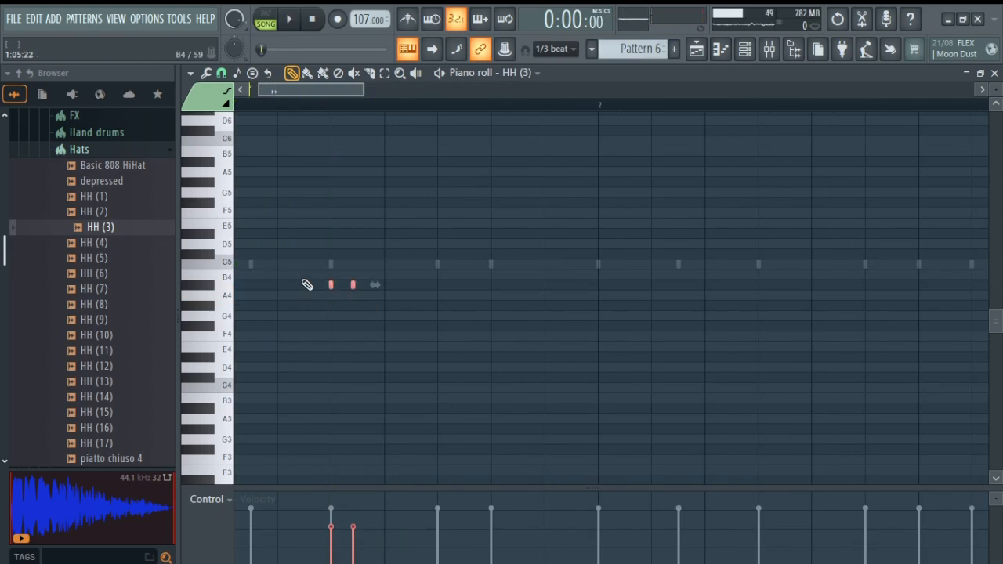
{"action": "key", "text": "space"}
{"action": "key", "text": "shift+Up"}
{"action": "key", "text": "space"}
{"action": "key", "text": "space"}
{"action": "left_click", "coordinate": [349, 288], "text": "ctrl"}
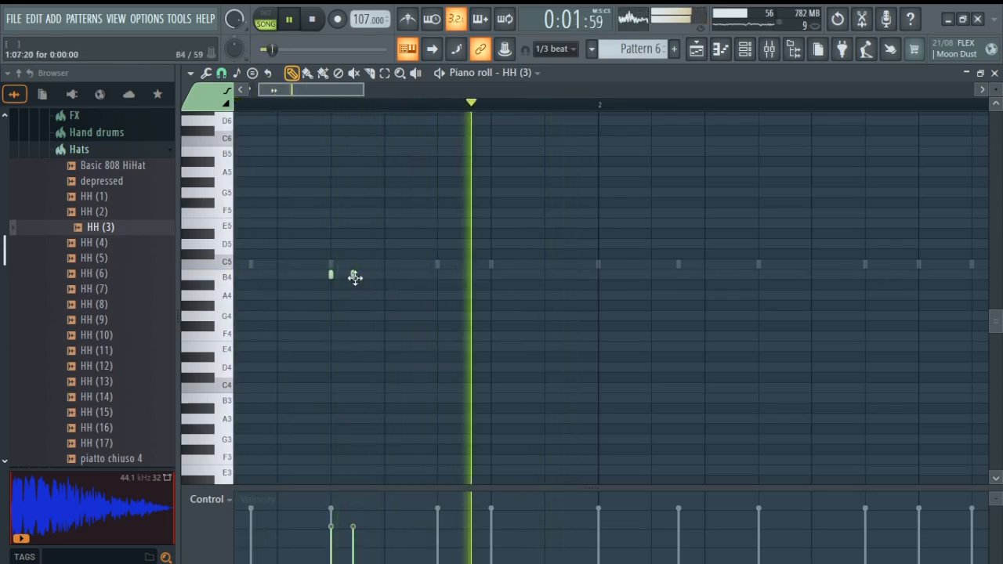
{"action": "key", "text": "space"}
{"action": "key", "text": "space"}
- Try an extra HH (3) note on C5 at 1:13 against the song
{"action": "scroll", "coordinate": [338, 112], "scroll_direction": "down", "scroll_amount": 3}
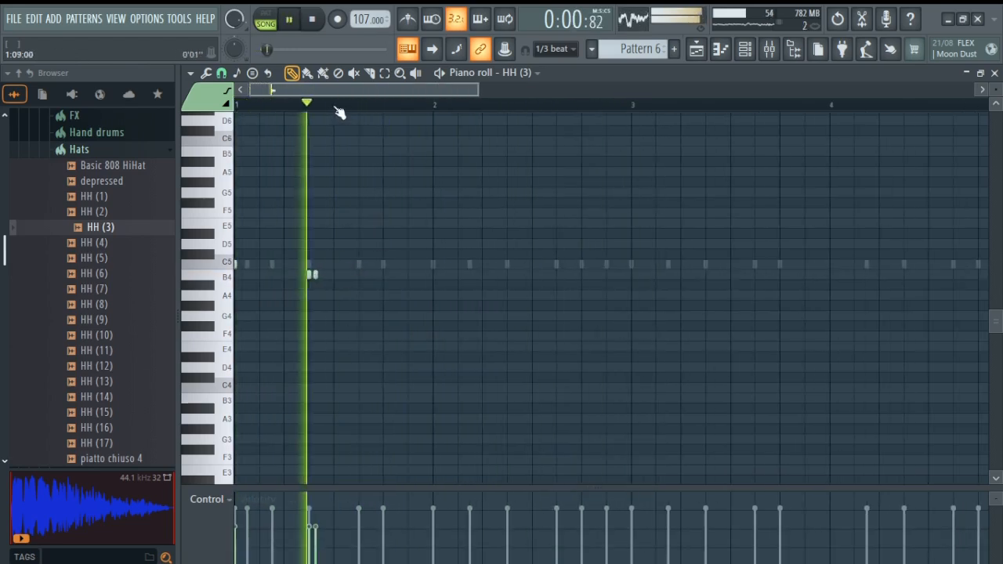
{"action": "key", "text": "space"}
{"action": "key", "text": "space"}
{"action": "left_click", "coordinate": [383, 264]}
{"action": "key", "text": "space"}
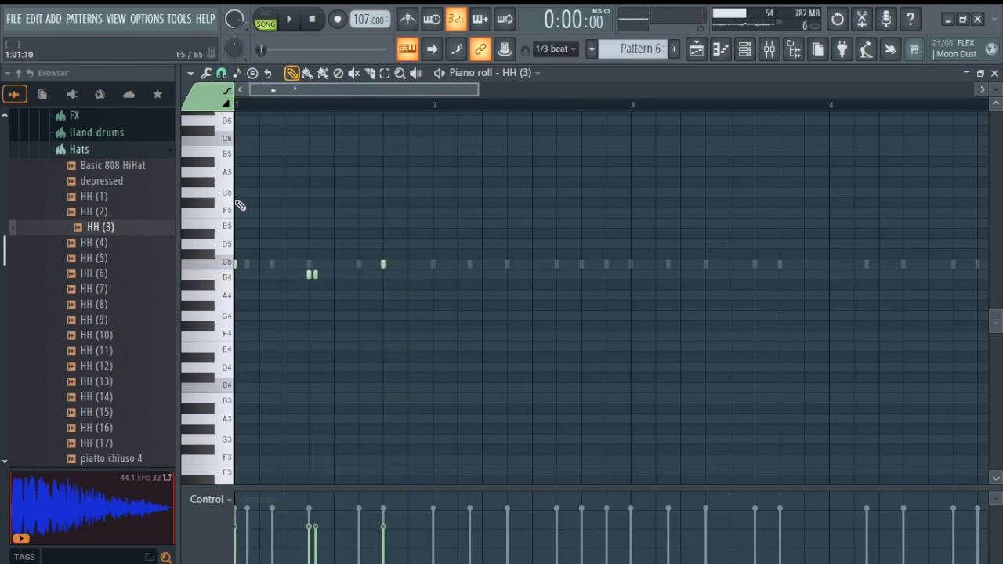
- Switch to a finer snap, paint a fast HH (3) roll on C5 at 1:11 and shape the roll's velocities
{"action": "left_click", "coordinate": [222, 73]}
{"action": "left_click", "coordinate": [252, 227]}
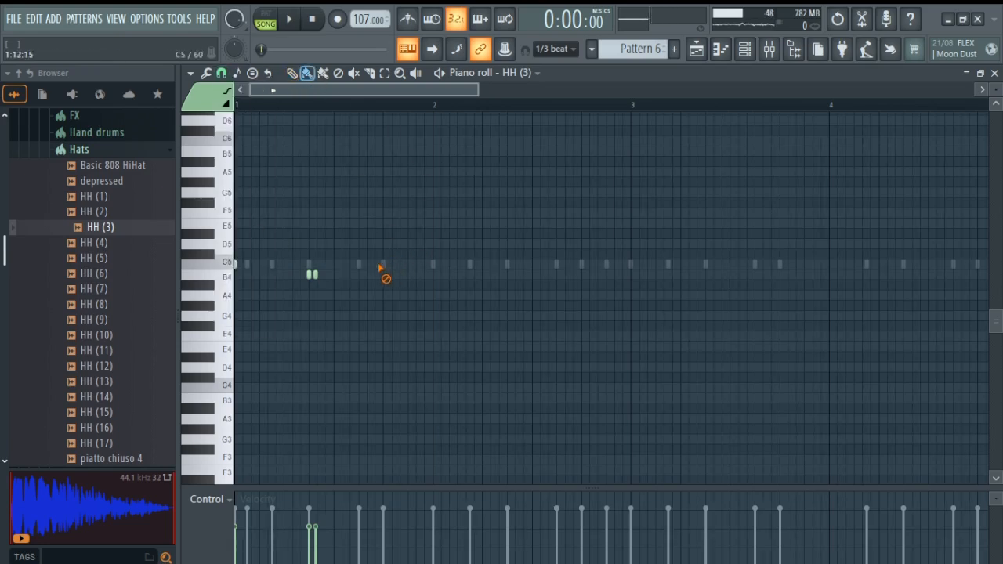
{"action": "left_click_drag", "start_coordinate": [350, 265], "coordinate": [367, 265]}
{"action": "key", "text": "space"}
{"action": "left_click_drag", "start_coordinate": [347, 543], "coordinate": [385, 509]}
{"action": "key", "text": "space"}
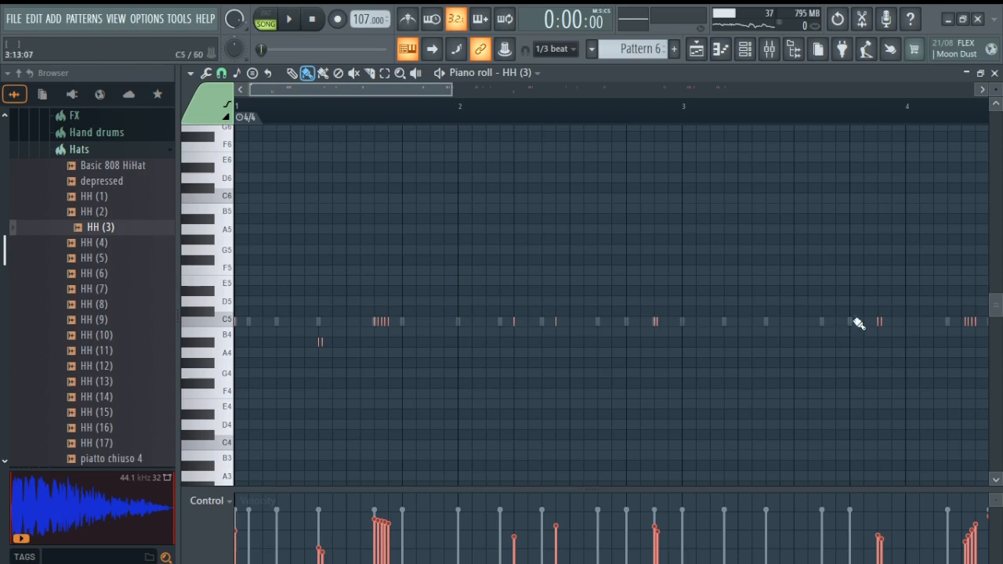
{"action": "scroll", "coordinate": [766, 271], "scroll_direction": "down", "scroll_amount": 4}
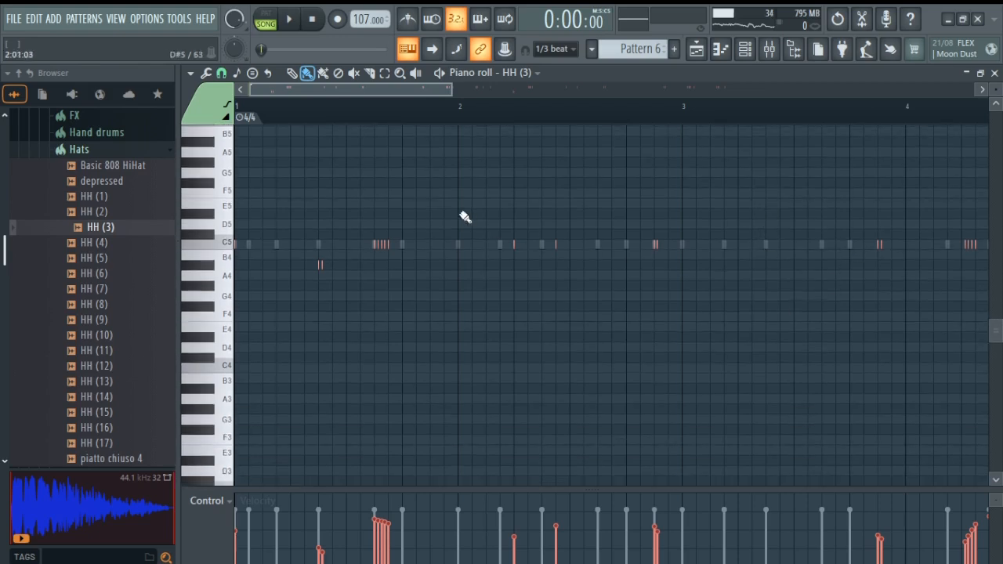
{"action": "scroll", "coordinate": [376, 125], "scroll_direction": "down", "scroll_amount": 6}
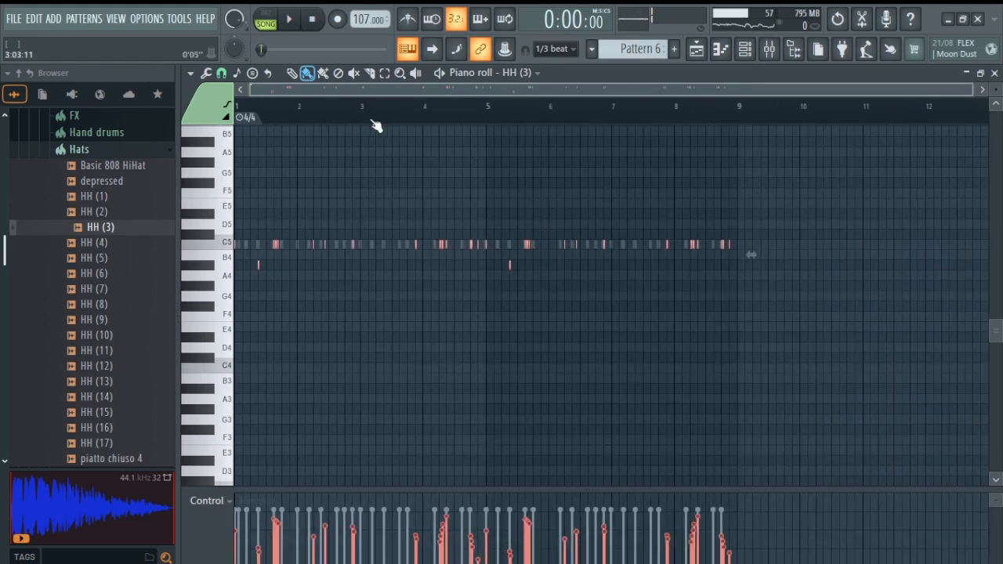
{"action": "scroll", "coordinate": [377, 125], "scroll_direction": "up", "scroll_amount": 1}
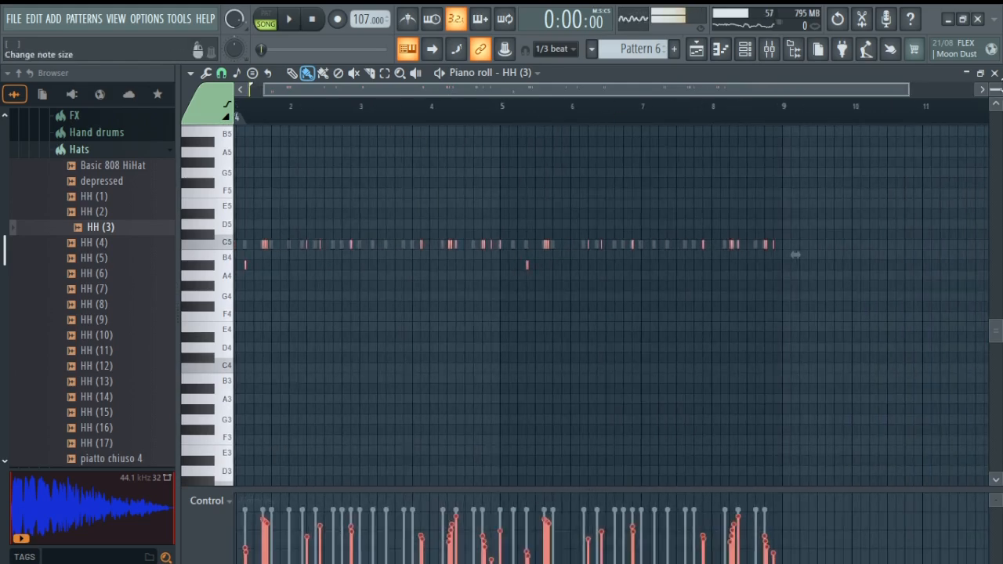
- Close the piano roll and channel rack, and play the arrangement from the start to check the full beat
{"action": "left_click", "coordinate": [995, 73]}
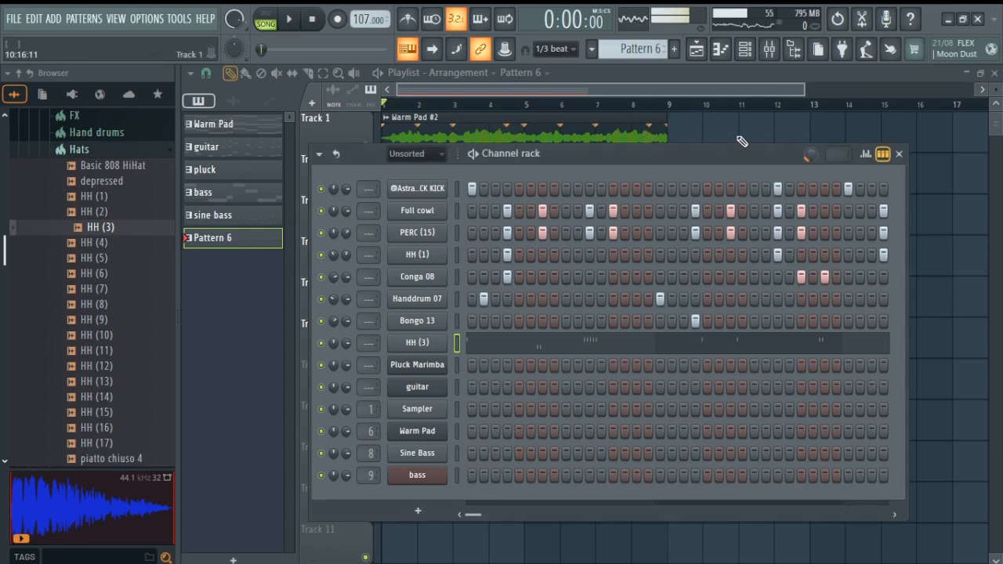
{"action": "left_click", "coordinate": [898, 155]}
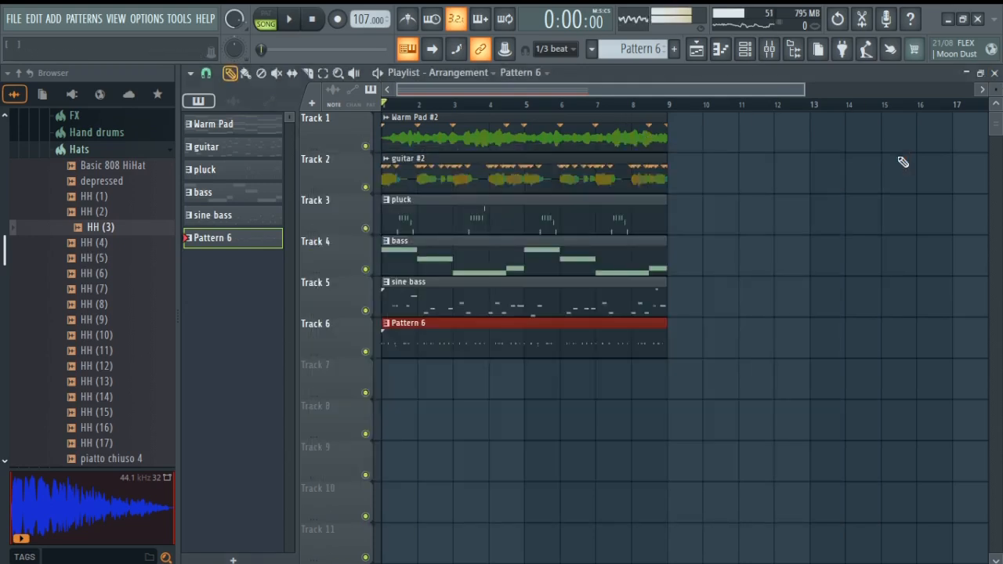
{"action": "key", "text": "space"}
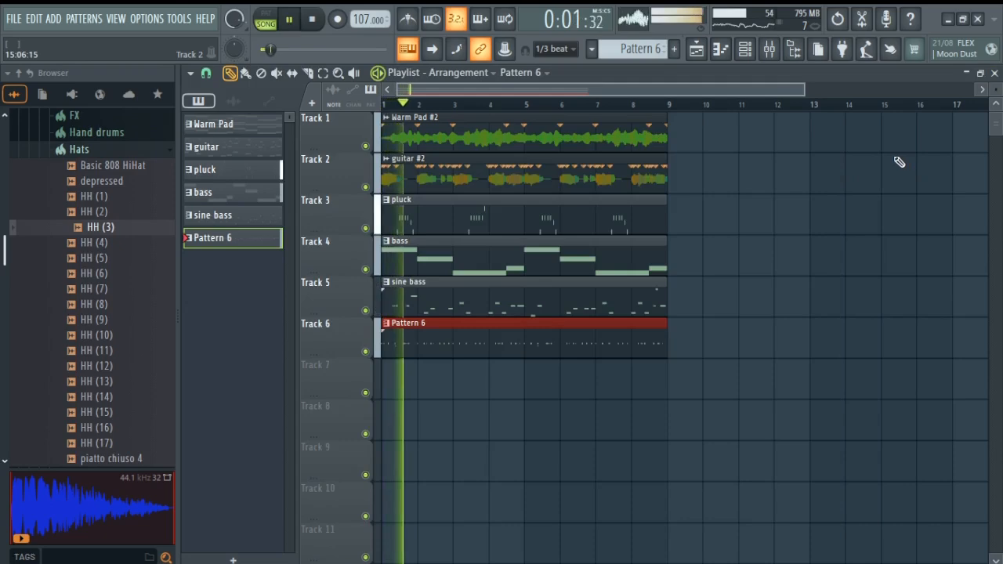
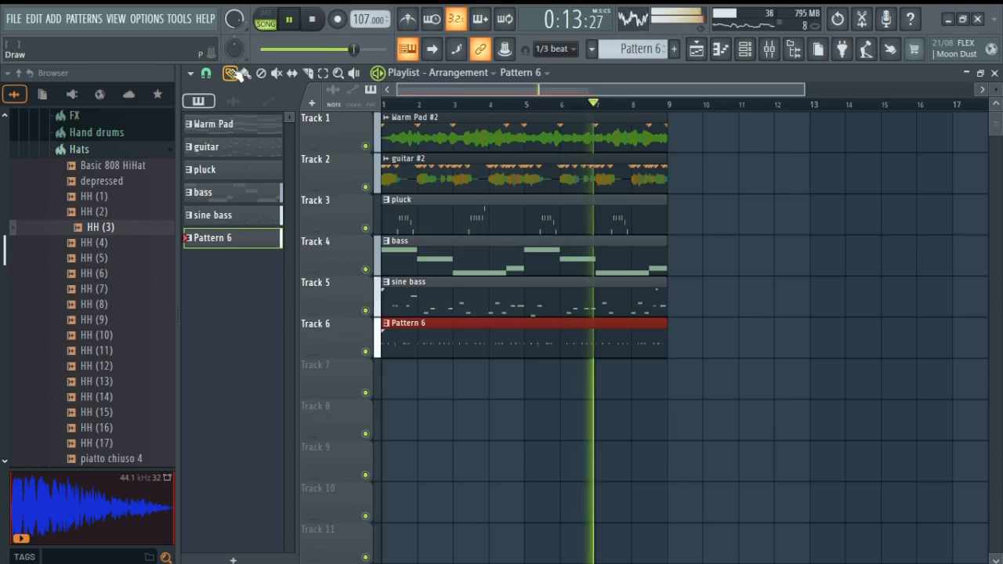
{"action": "key", "text": "space"}
- Select all clips on Tracks 1 to 6 and duplicate them twice so the arrangement extends to bar 25
{"action": "left_click_drag", "start_coordinate": [703, 140], "coordinate": [450, 385]}
{"action": "key", "text": "ctrl+b"}
{"action": "key", "text": "ctrl+b"}
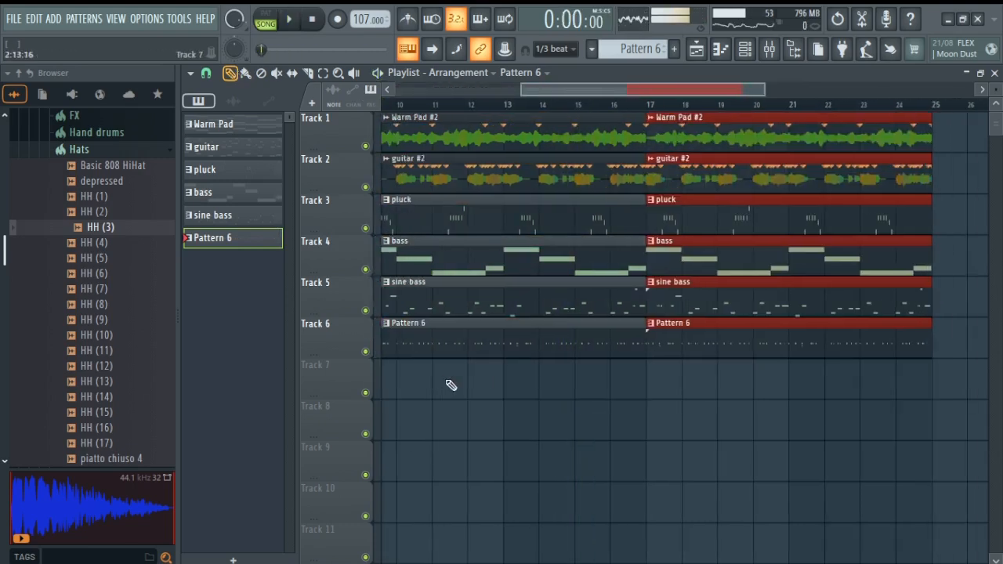
{"action": "scroll", "coordinate": [554, 108], "scroll_direction": "down", "scroll_amount": 4}
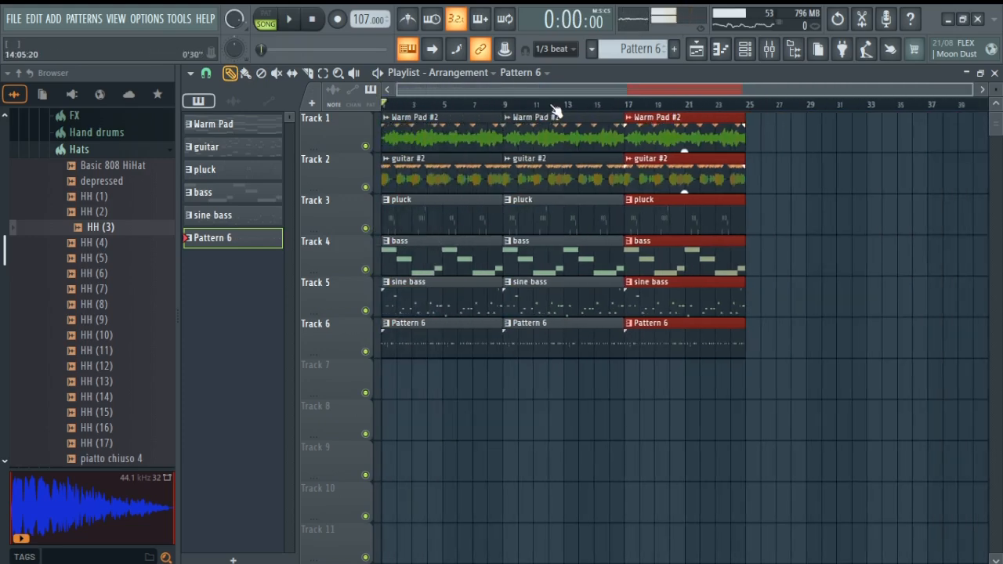
{"action": "left_click", "coordinate": [760, 138]}
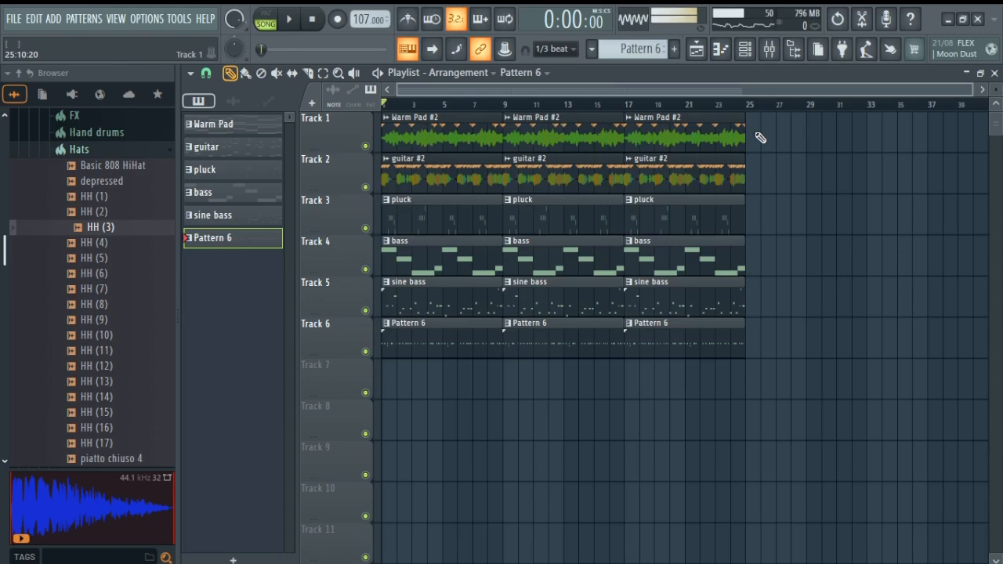
- Look into the Warm Pad #2 clip's settings, and load Fruity Delay 3 in slot 3 of the guitar #2 clip's mixer insert
{"action": "double_click", "coordinate": [474, 138]}
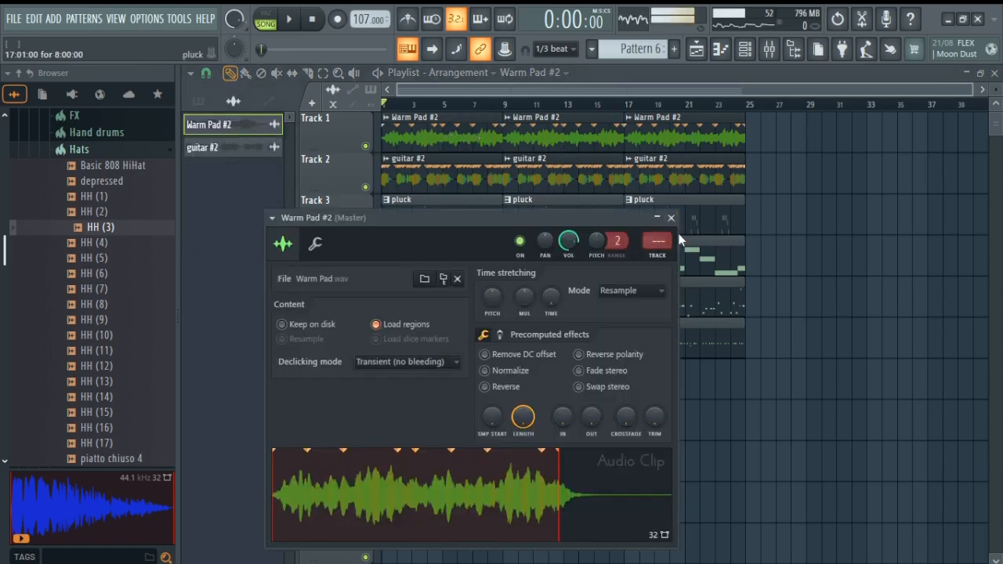
{"action": "left_click", "coordinate": [671, 218]}
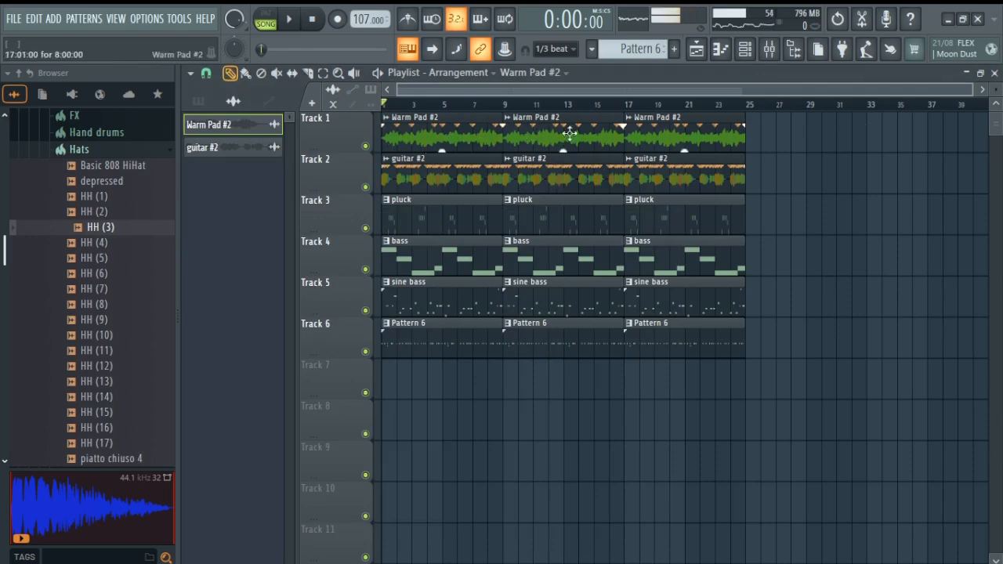
{"action": "double_click", "coordinate": [455, 177]}
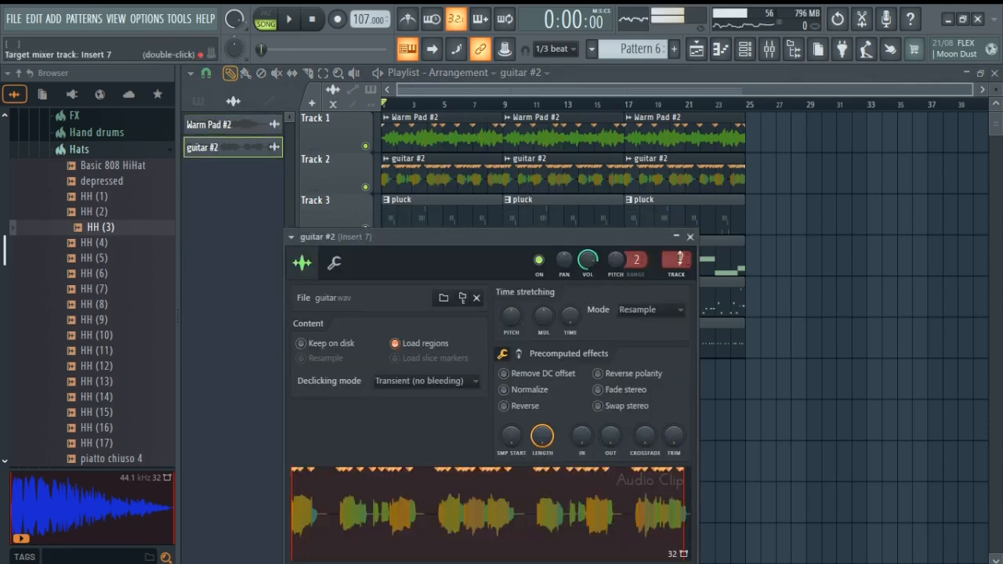
{"action": "double_click", "coordinate": [679, 261]}
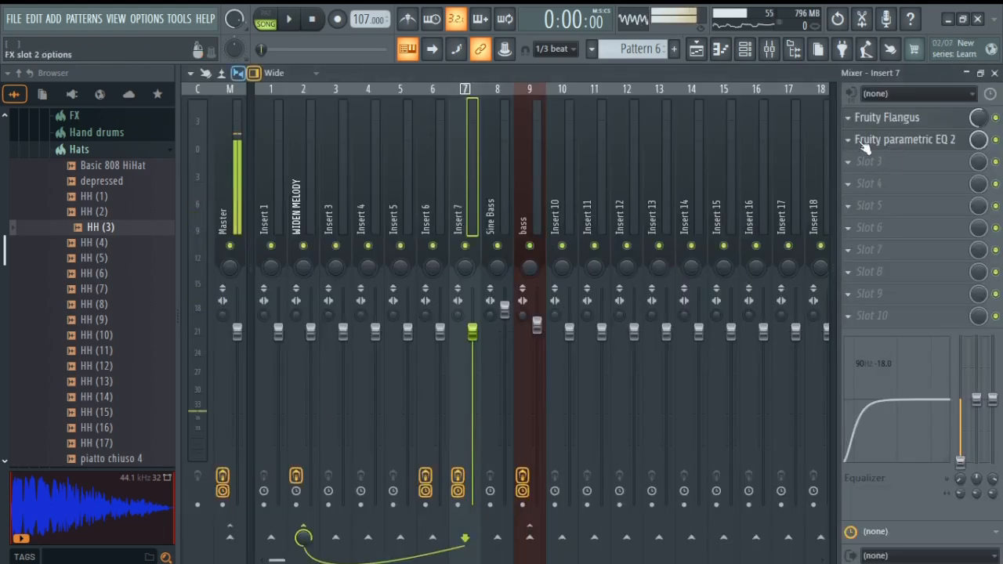
{"action": "left_click", "coordinate": [892, 159]}
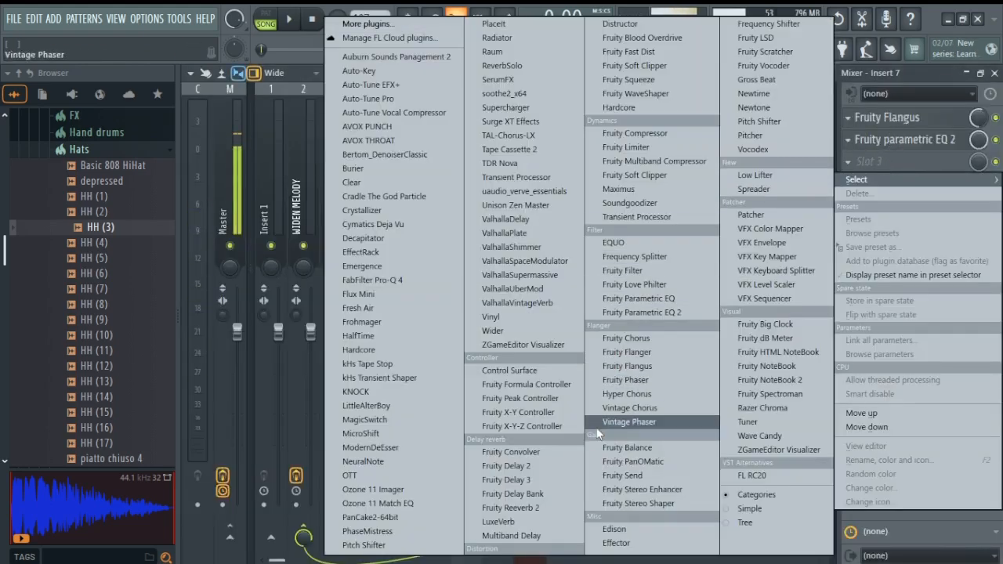
{"action": "left_click", "coordinate": [543, 478]}
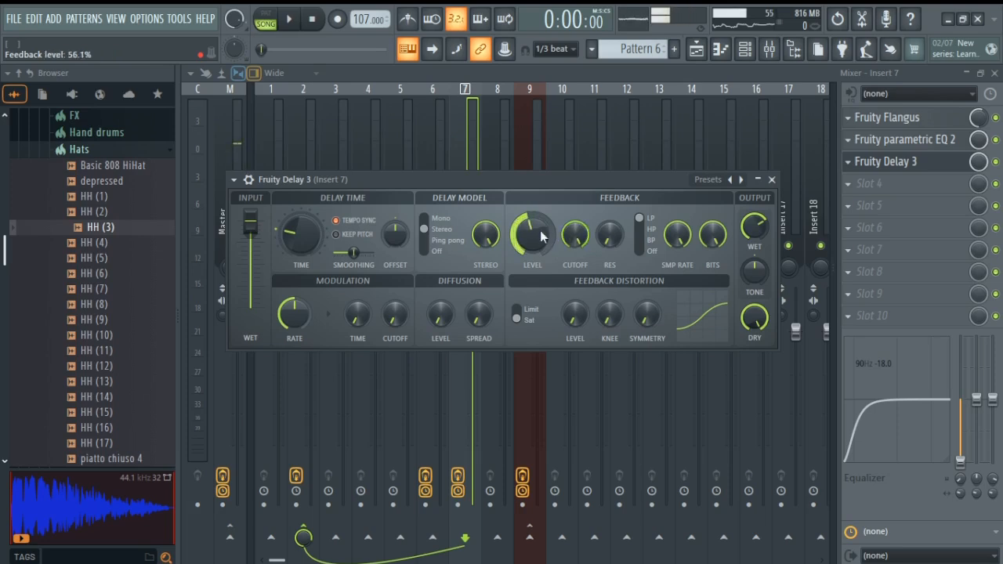
- Lower the Fruity Delay 3 feedback level while listening to the song, and close the plugin
{"action": "key", "text": "space"}
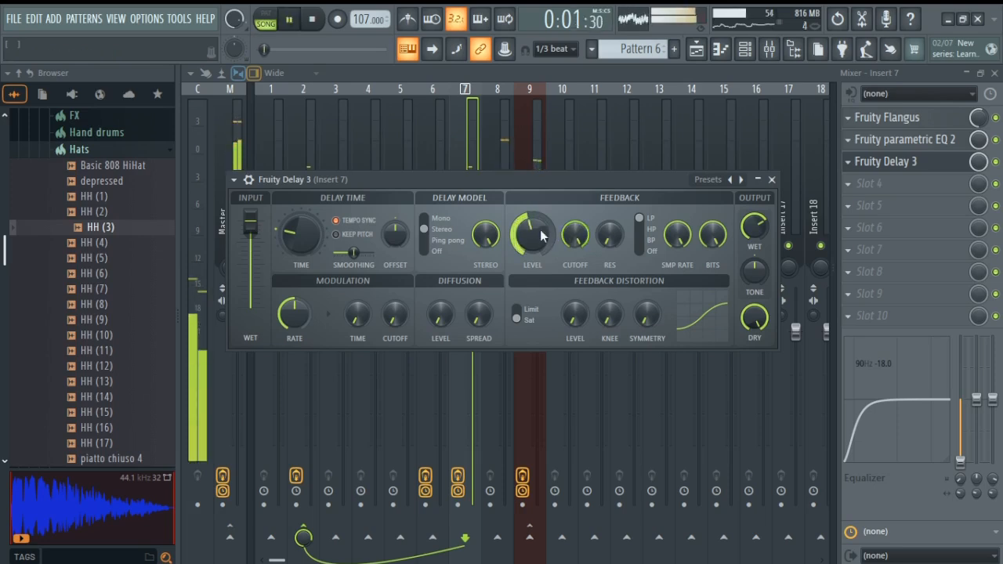
{"action": "left_click_drag", "start_coordinate": [515, 227], "coordinate": [536, 237]}
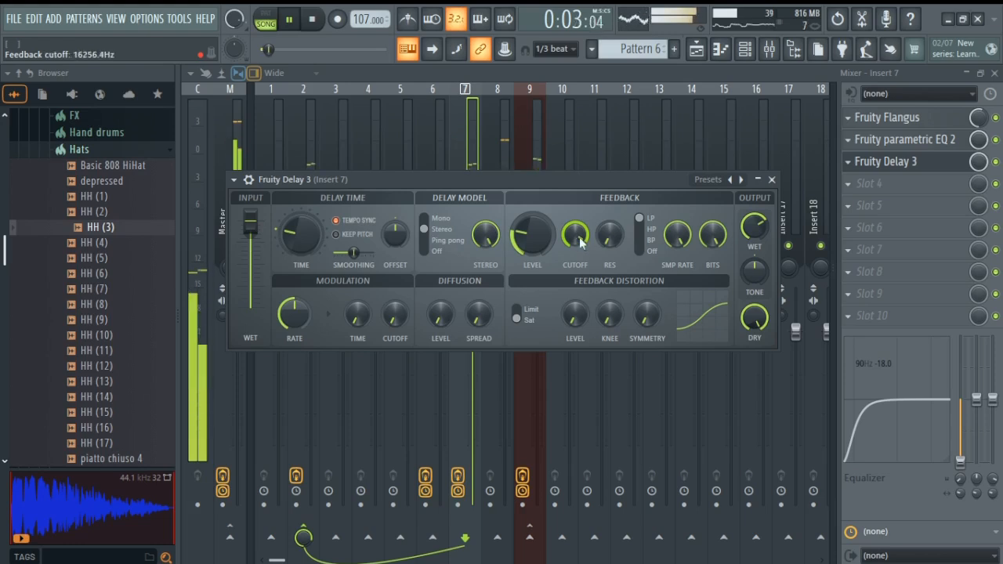
{"action": "key", "text": "space"}
{"action": "left_click", "coordinate": [890, 164]}
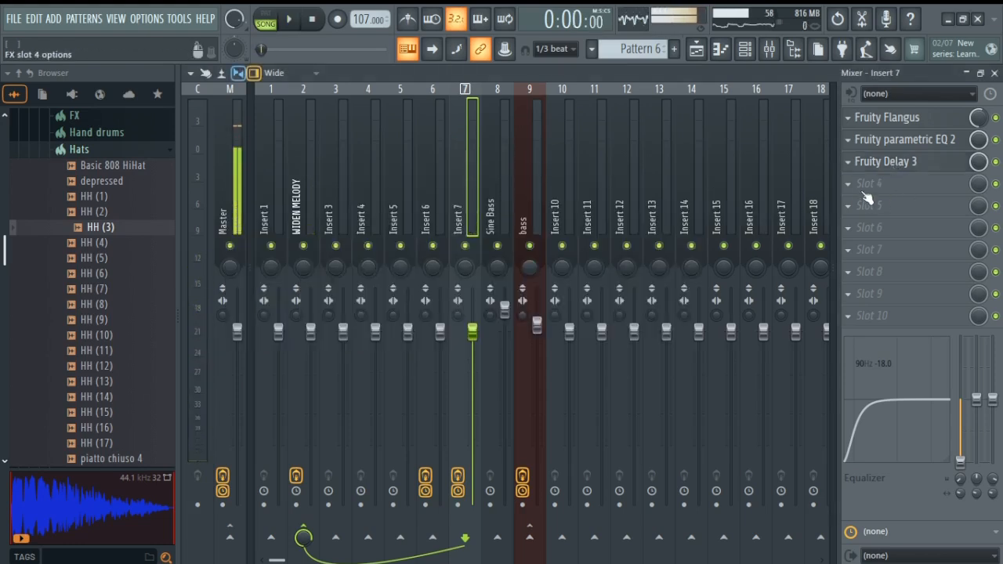
- Load Fruity peak controller in slot 4 of Insert 7 and move it above Fruity Delay 3
{"action": "left_click", "coordinate": [883, 184]}
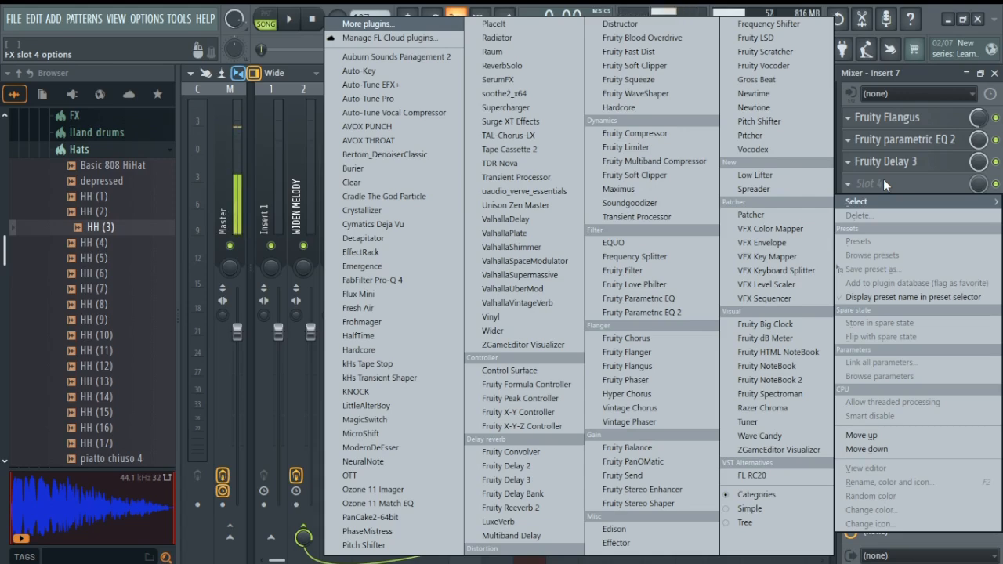
{"action": "left_click", "coordinate": [540, 398]}
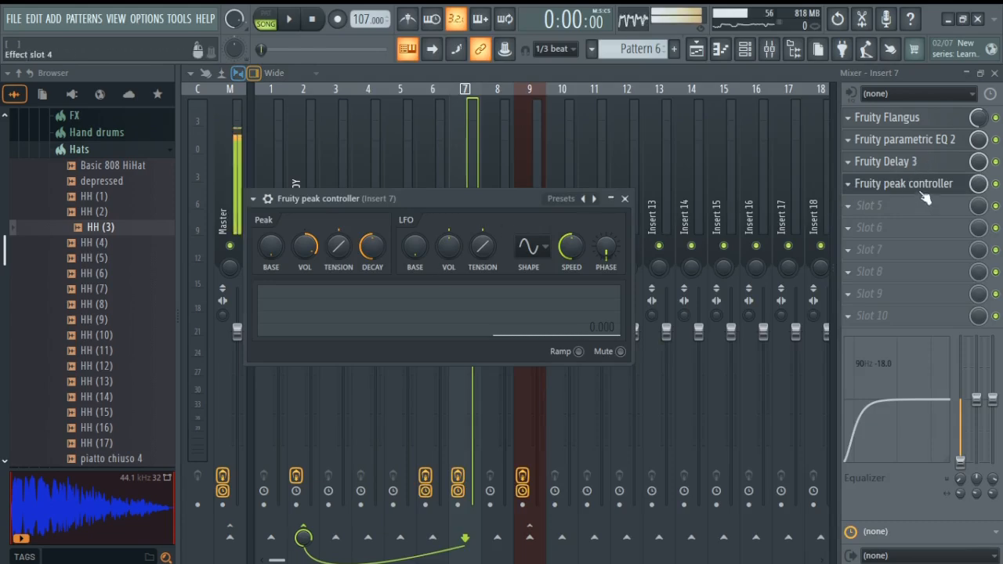
{"action": "left_click_drag", "start_coordinate": [925, 191], "coordinate": [925, 169]}
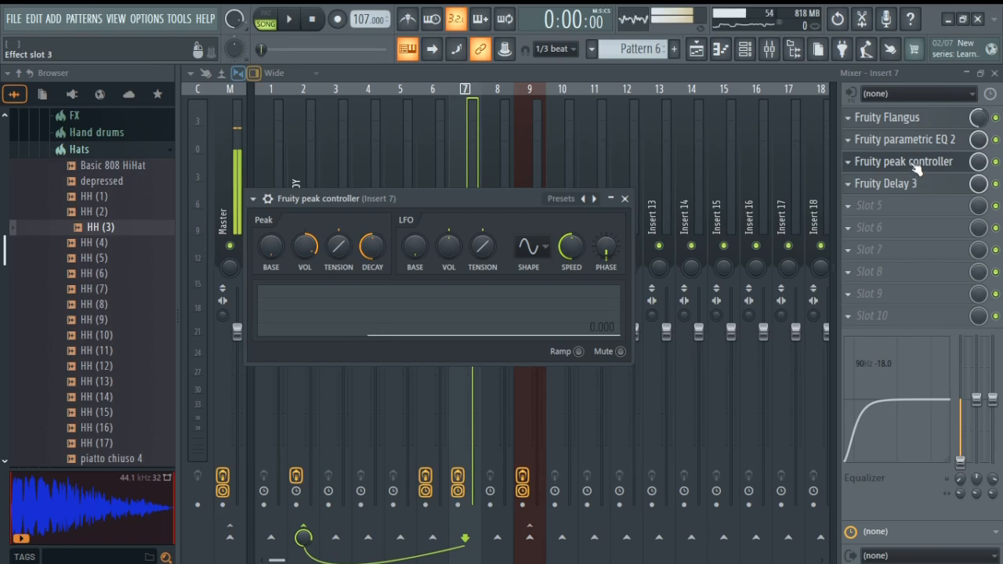
{"action": "left_click", "coordinate": [920, 162]}
{"action": "left_click", "coordinate": [913, 186]}
{"action": "left_click", "coordinate": [931, 165]}
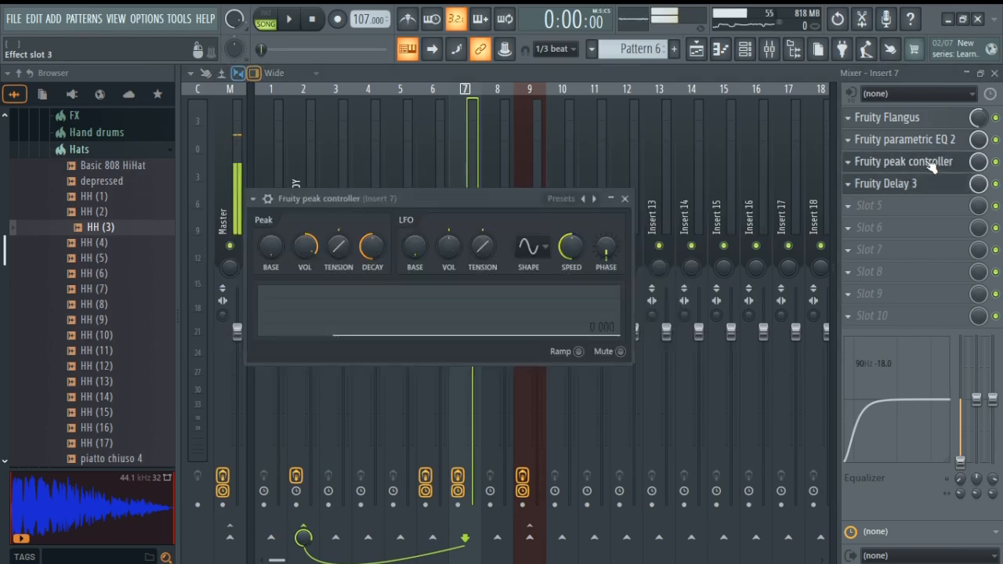
- Link the Fruity Delay 3 output wet level to Peak ctrl - Peak with an inverted (1-Input) mapping formula
{"action": "left_click", "coordinate": [923, 185]}
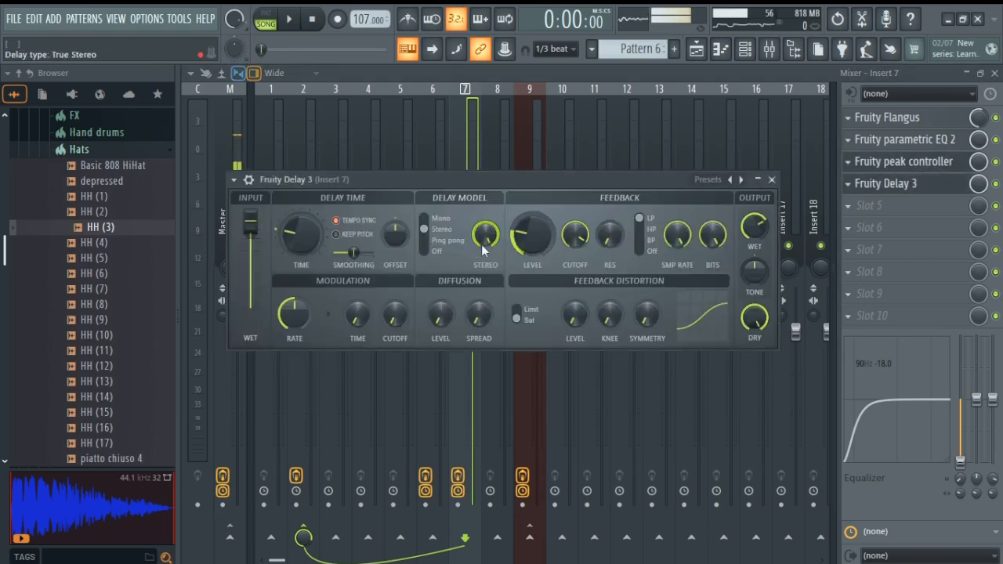
{"action": "right_click", "coordinate": [760, 227]}
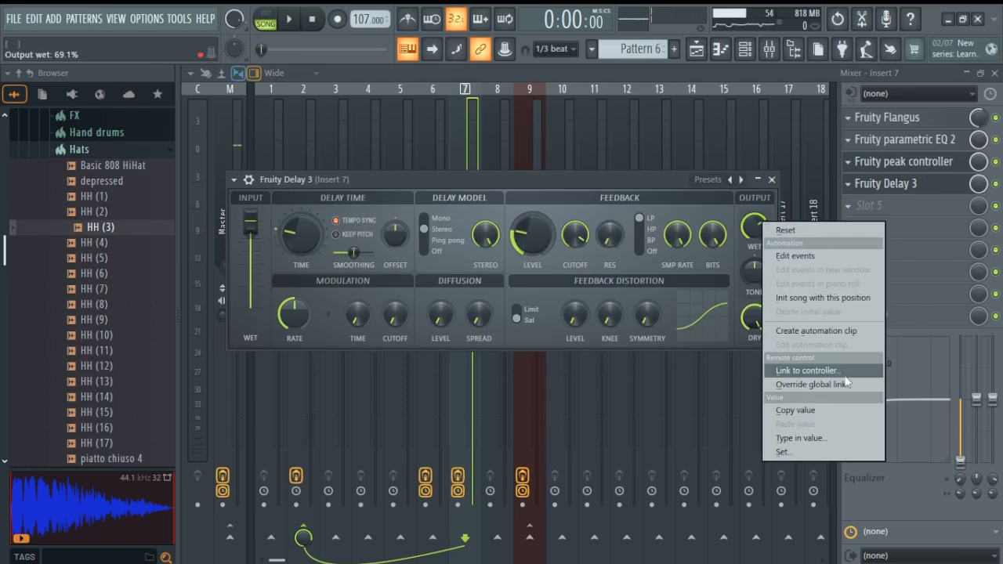
{"action": "left_click", "coordinate": [840, 370]}
{"action": "left_click", "coordinate": [508, 271]}
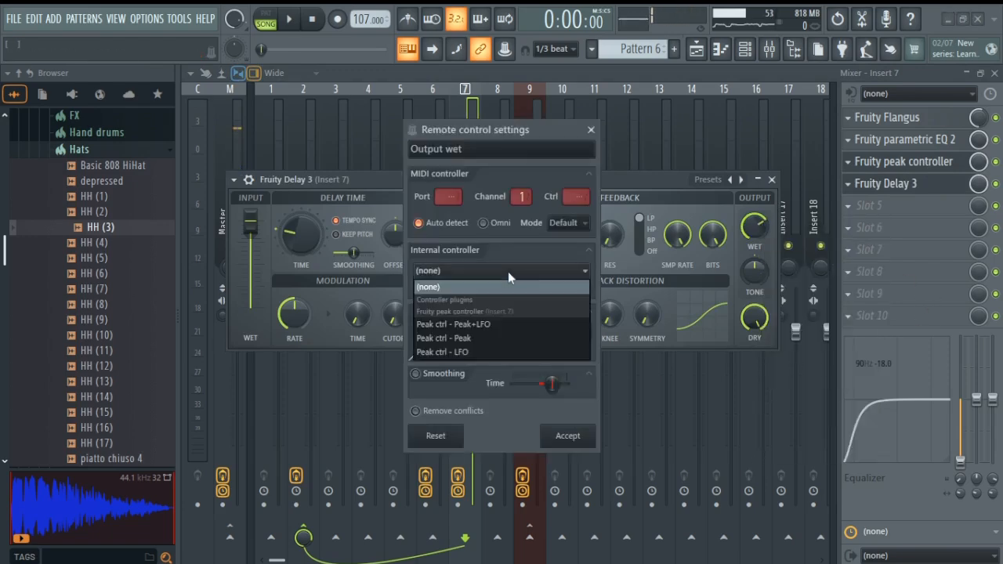
{"action": "left_click", "coordinate": [479, 342]}
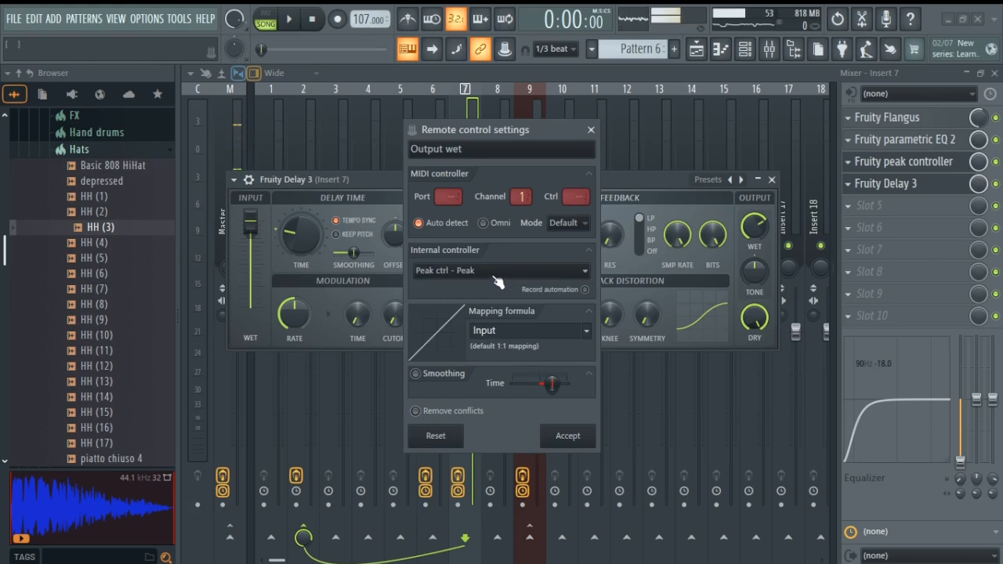
{"action": "left_click", "coordinate": [495, 279]}
{"action": "left_click", "coordinate": [481, 340]}
{"action": "left_click", "coordinate": [586, 331]}
{"action": "left_click", "coordinate": [607, 359]}
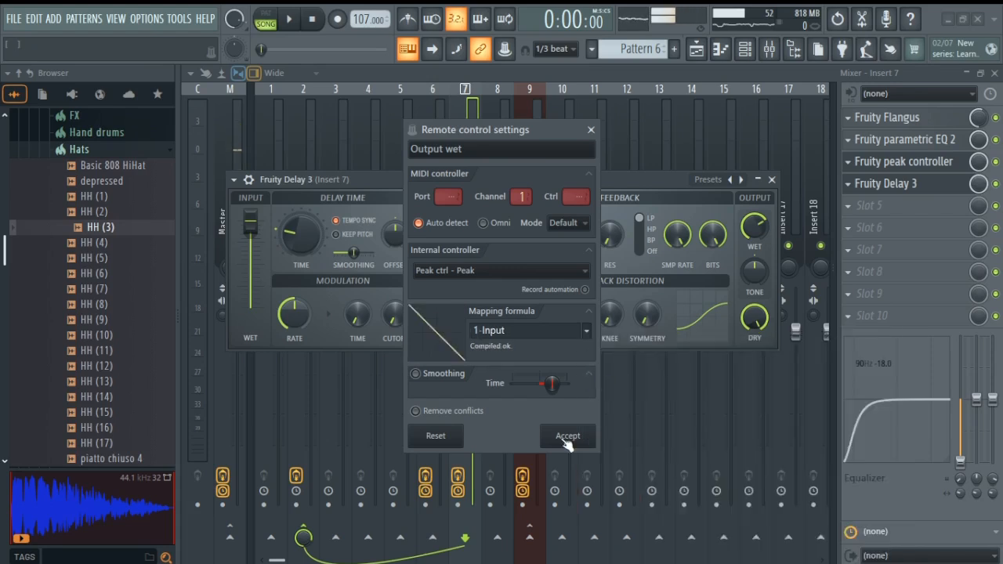
{"action": "left_click", "coordinate": [567, 438]}
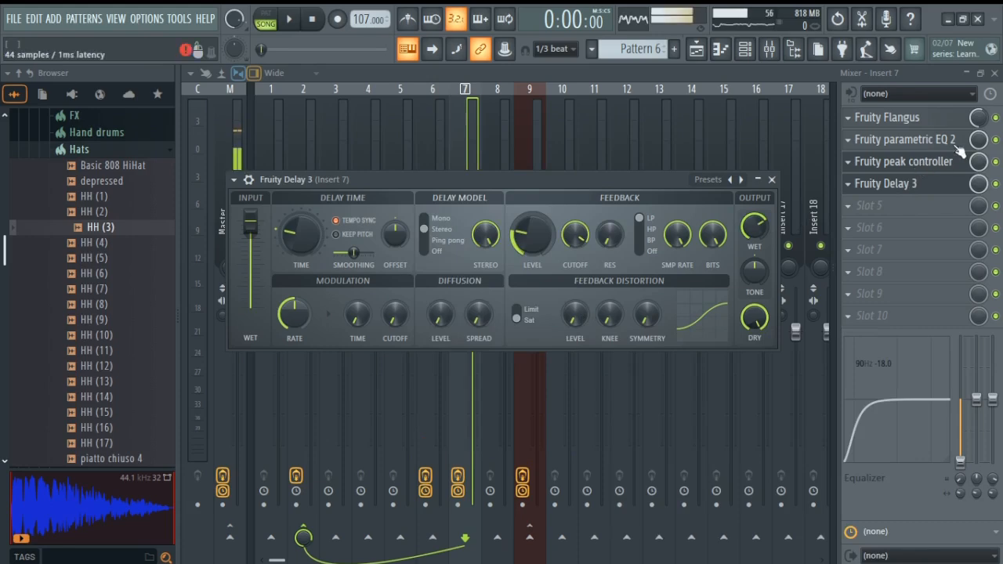
- Close the mixer, arrange the peak controller above the delay window, and play the song briefly to watch the peak response
{"action": "left_click", "coordinate": [995, 72]}
{"action": "left_click_drag", "start_coordinate": [539, 187], "coordinate": [610, 330]}
{"action": "left_click_drag", "start_coordinate": [511, 194], "coordinate": [721, 137]}
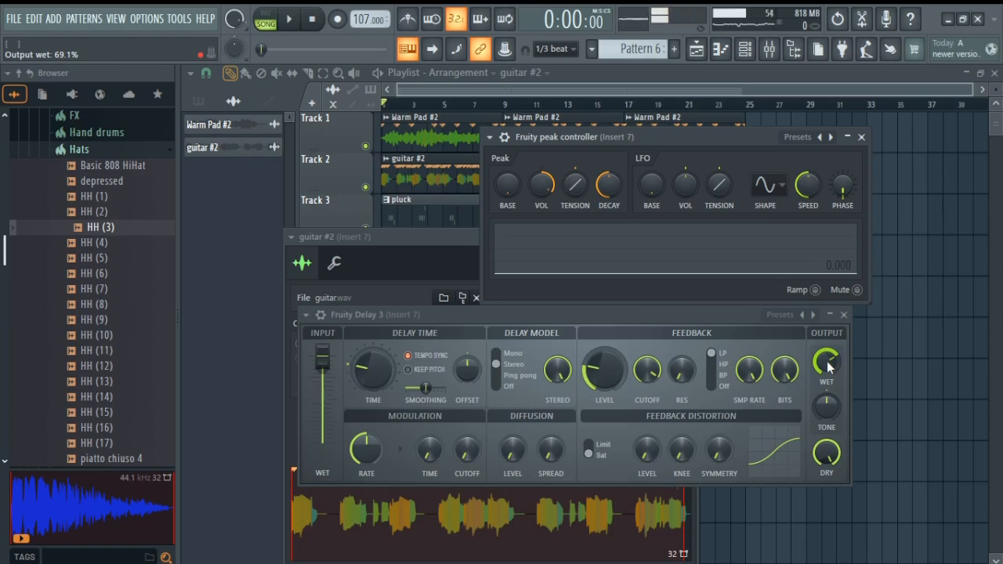
{"action": "key", "text": "space"}
{"action": "key", "text": "space"}
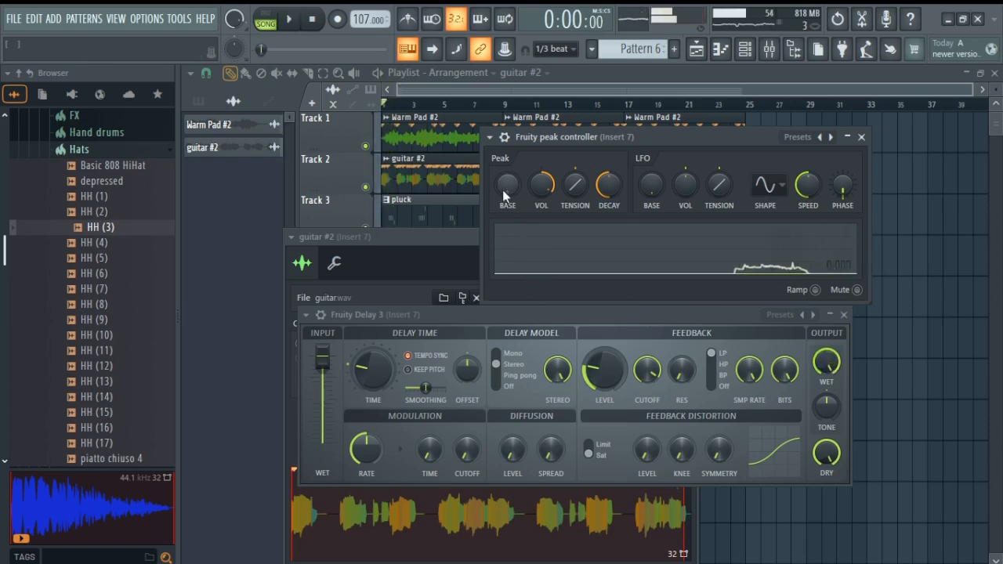
{"action": "key", "text": "space"}
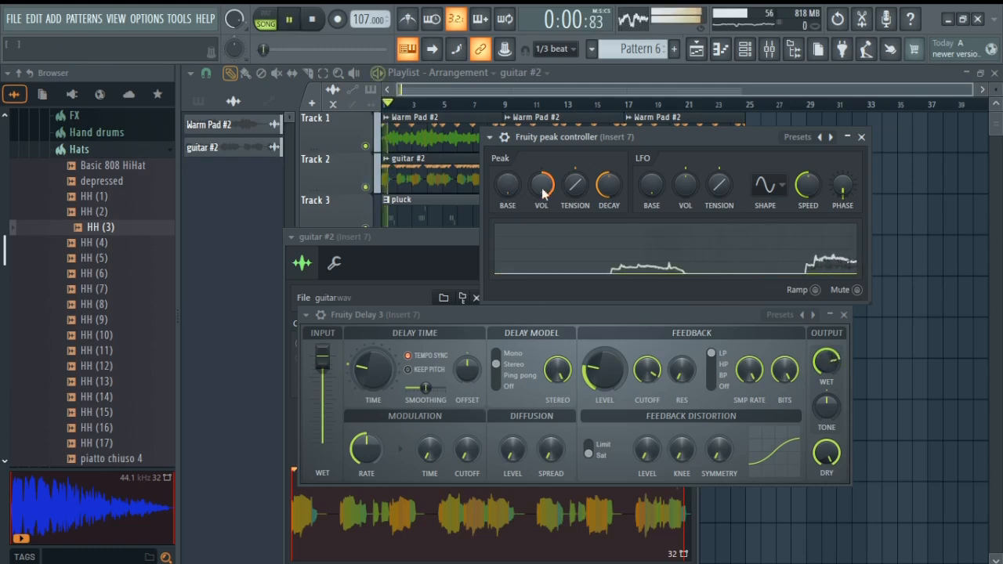
{"action": "key", "text": "space"}
- Raise the peak controller's base level to 23% and check it with a short playback
{"action": "left_click_drag", "start_coordinate": [508, 185], "coordinate": [508, 175]}
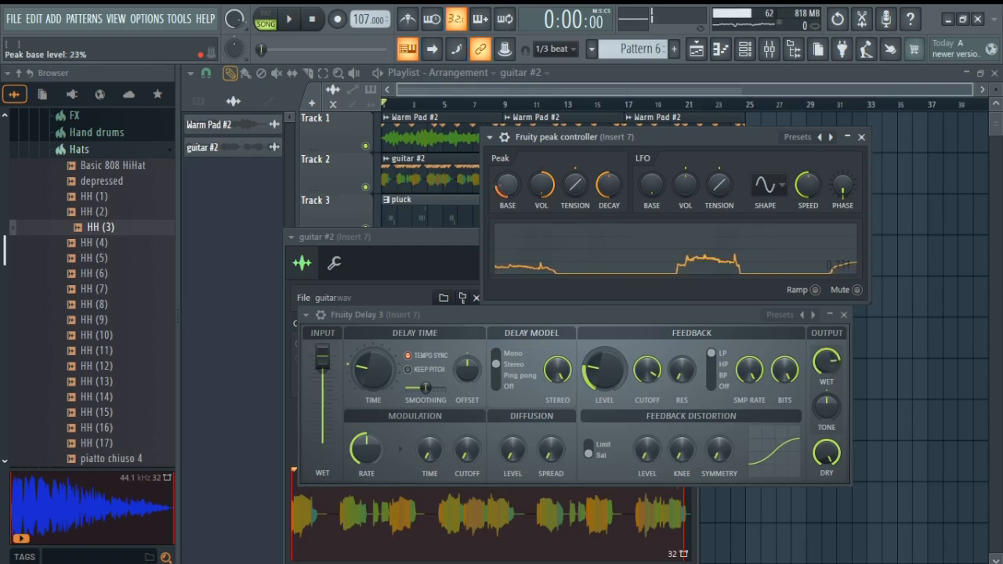
{"action": "key", "text": "space"}
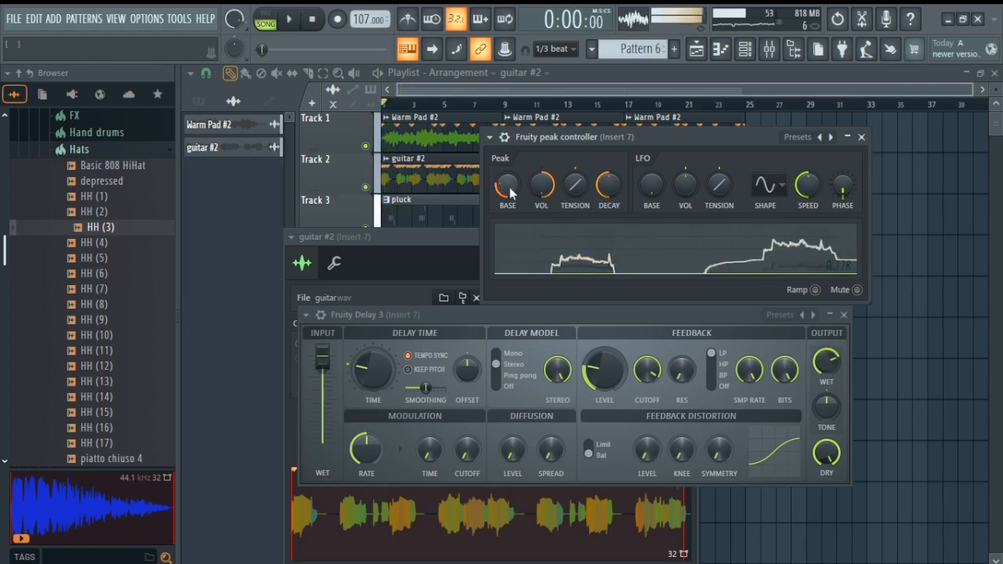
{"action": "key", "text": "space"}
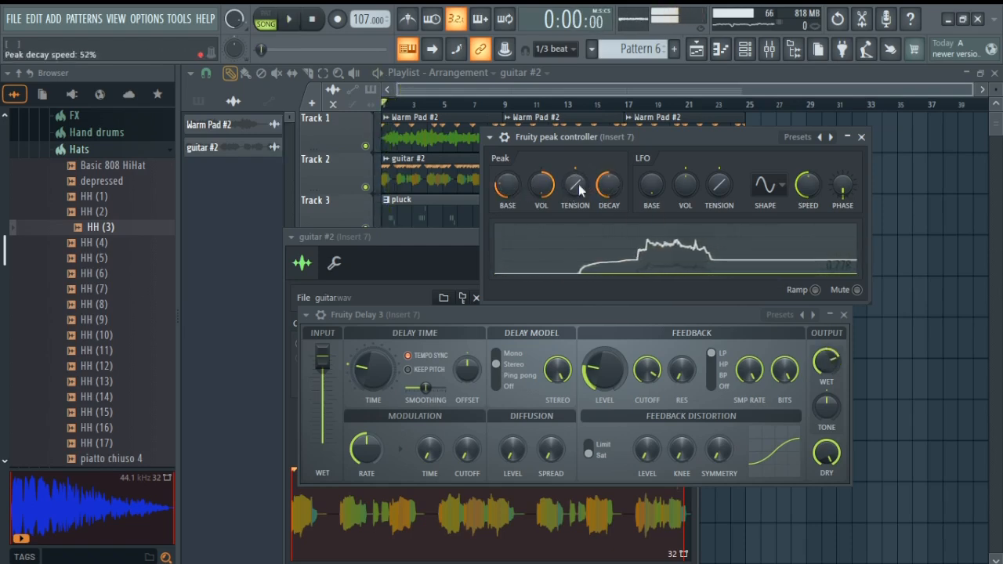
- Try a peak volume of 13% against the song, and raise the peak volume again for another playback
{"action": "left_click_drag", "start_coordinate": [549, 185], "coordinate": [550, 222]}
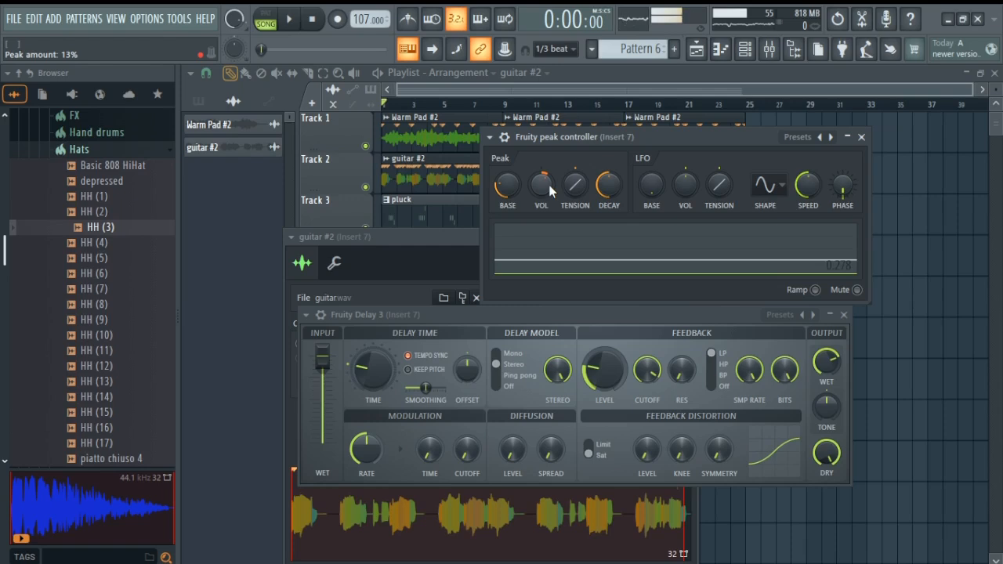
{"action": "key", "text": "space"}
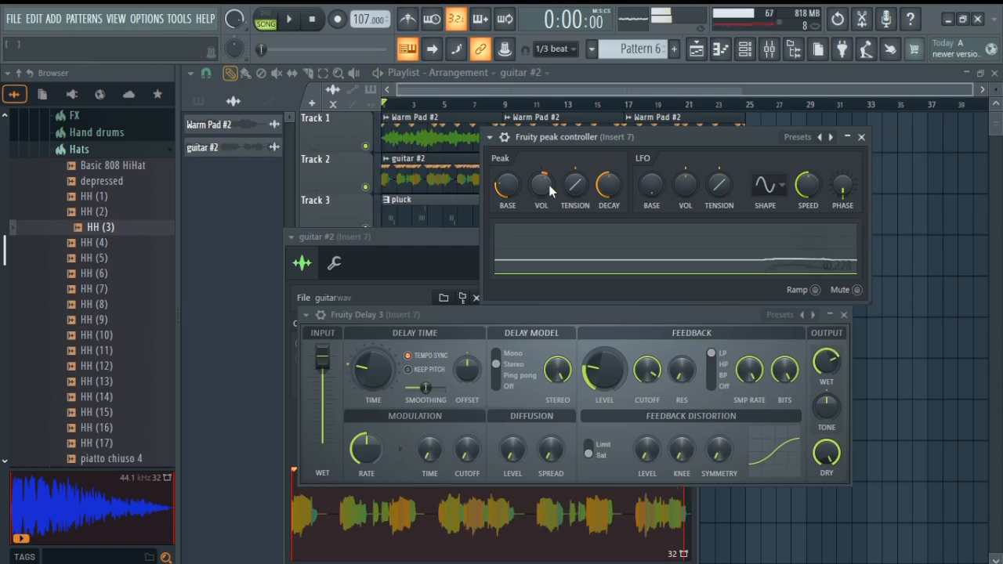
{"action": "scroll", "coordinate": [549, 186], "scroll_direction": "up", "scroll_amount": 5}
{"action": "key", "text": "space"}
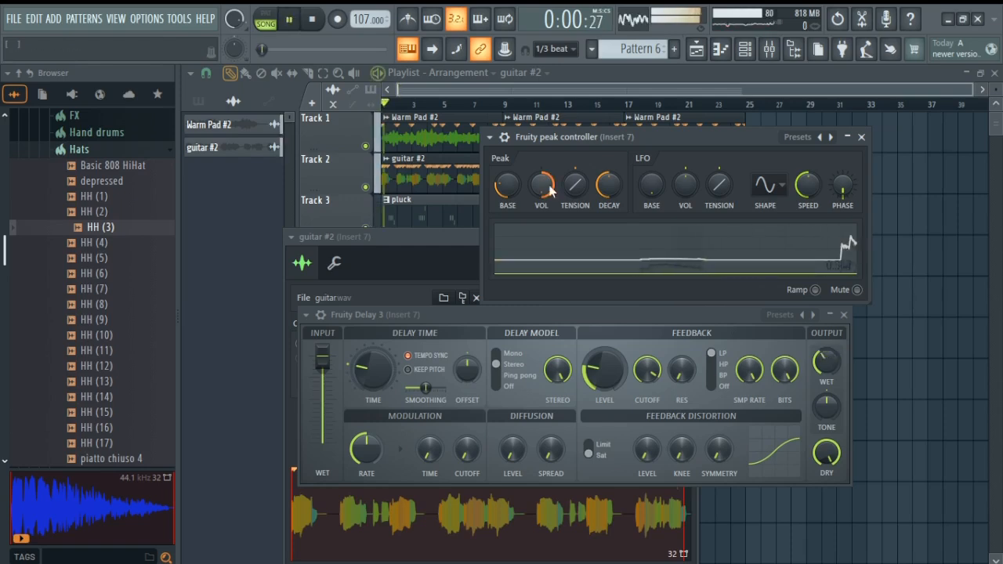
- Raise the peak controller's base level to 36% and check it with a short playback of the song
{"action": "key", "text": "space"}
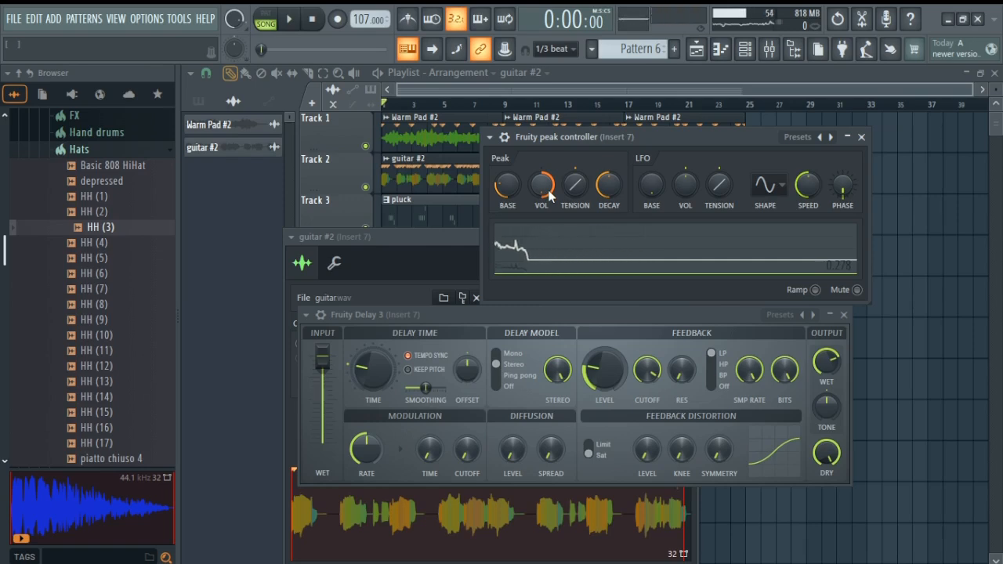
{"action": "left_click_drag", "start_coordinate": [507, 185], "coordinate": [507, 175]}
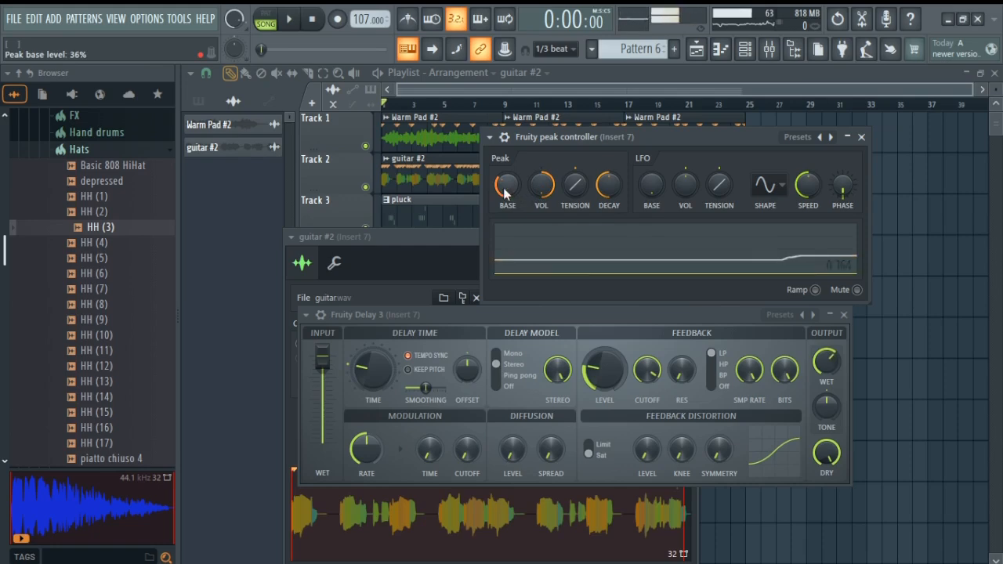
{"action": "key", "text": "space"}
{"action": "key", "text": "space"}
- Raise the peak tension to about 41%, check it against the song, and adjust the peak decay
{"action": "left_click_drag", "start_coordinate": [574, 191], "coordinate": [574, 179]}
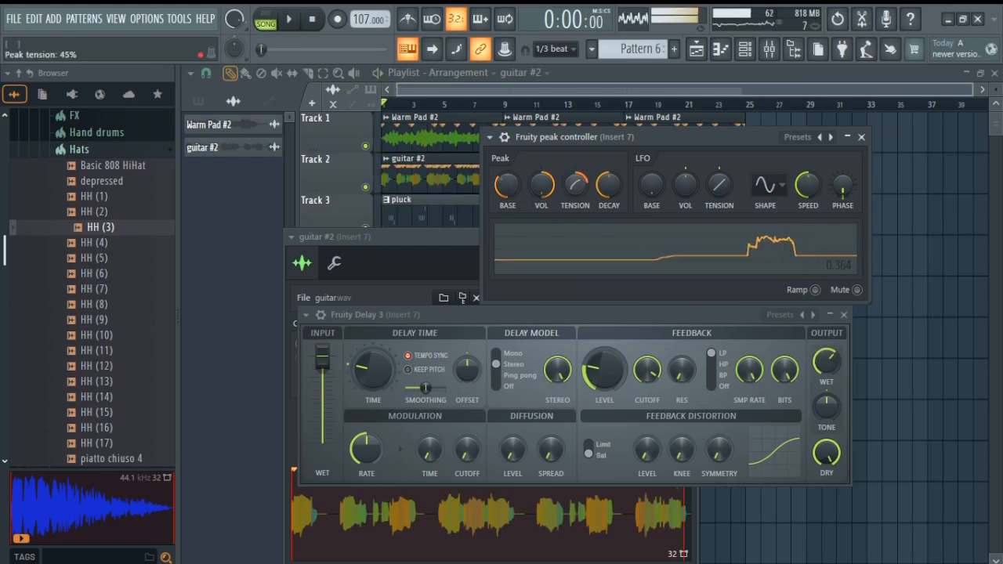
{"action": "key", "text": "space"}
{"action": "key", "text": "space"}
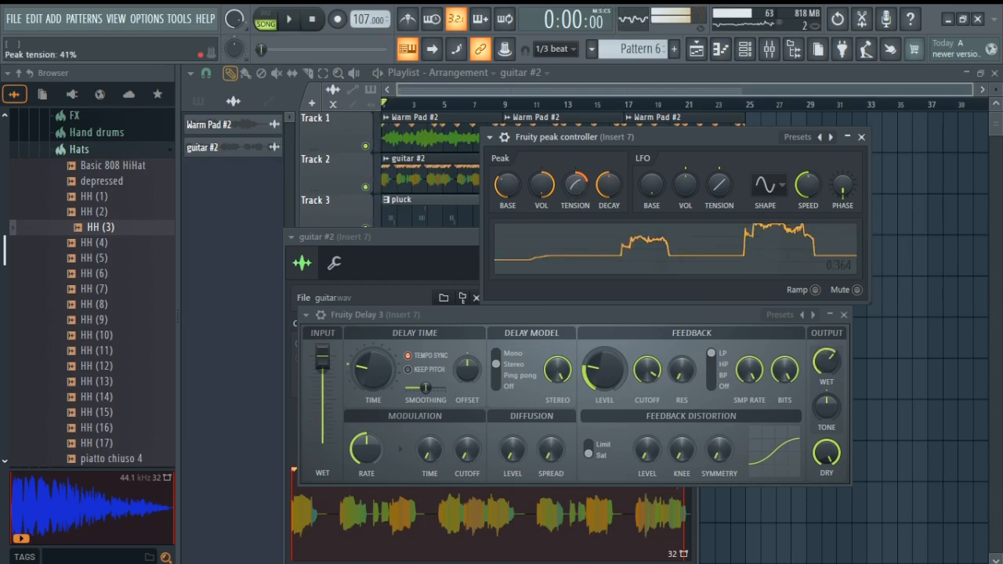
{"action": "left_click_drag", "start_coordinate": [613, 188], "coordinate": [614, 202]}
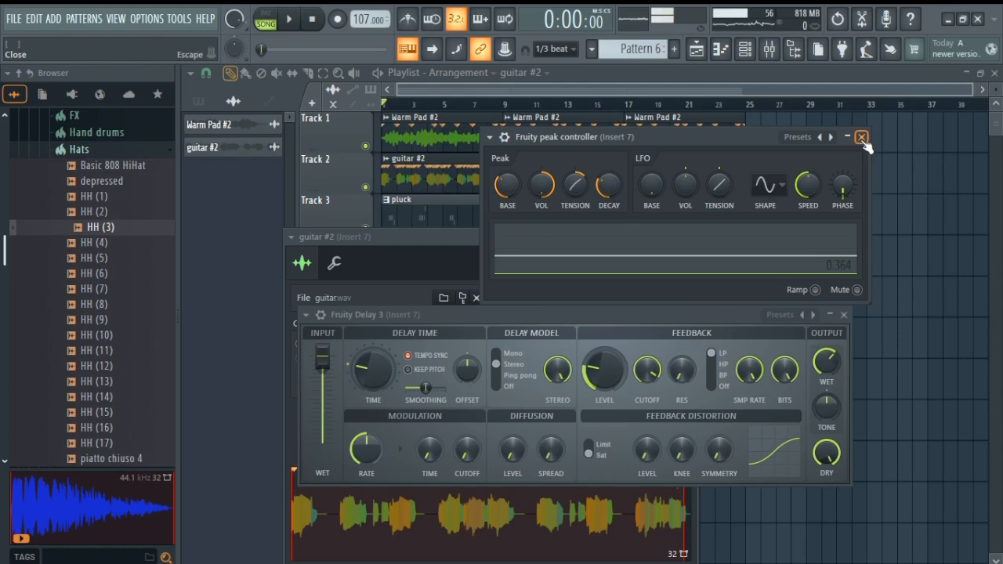
- Bring the whole playlist arrangement into view without the plugin windows and play the song from the start
{"action": "scroll", "coordinate": [876, 166], "scroll_direction": "up", "scroll_amount": 5}
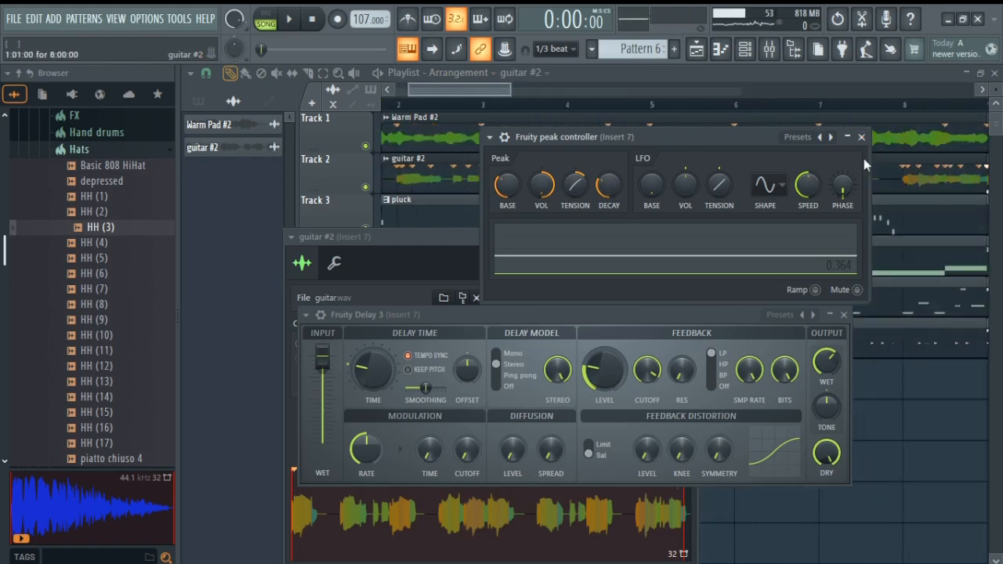
{"action": "left_click_drag", "start_coordinate": [464, 90], "coordinate": [410, 96]}
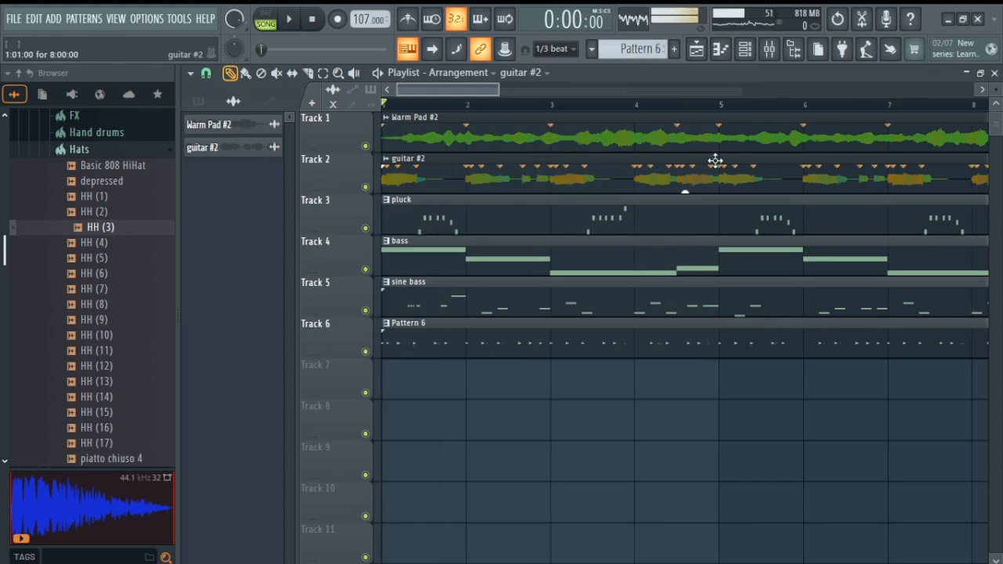
{"action": "scroll", "coordinate": [494, 117], "scroll_direction": "down", "scroll_amount": 5}
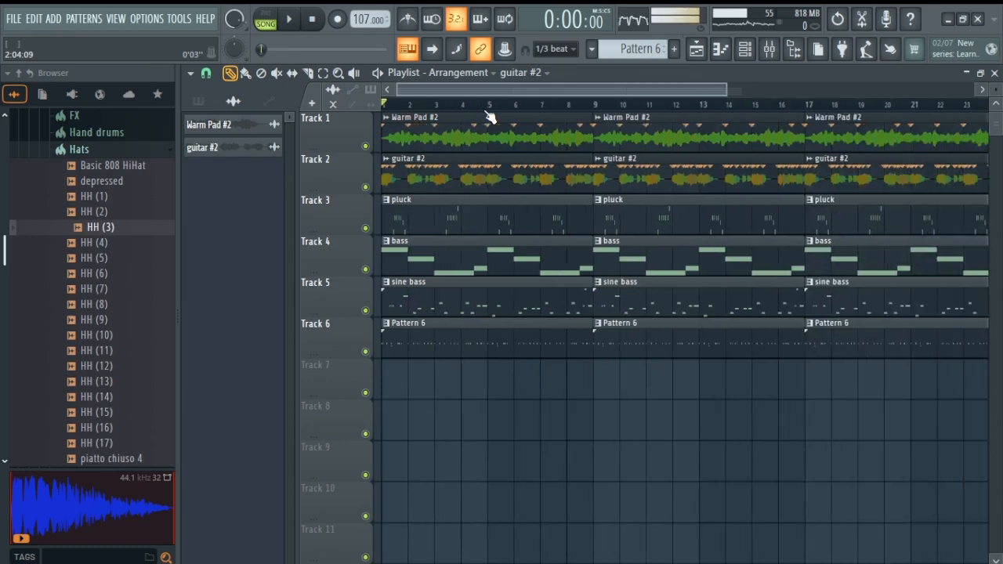
{"action": "scroll", "coordinate": [490, 117], "scroll_direction": "down", "scroll_amount": 2}
{"action": "key", "text": "space"}
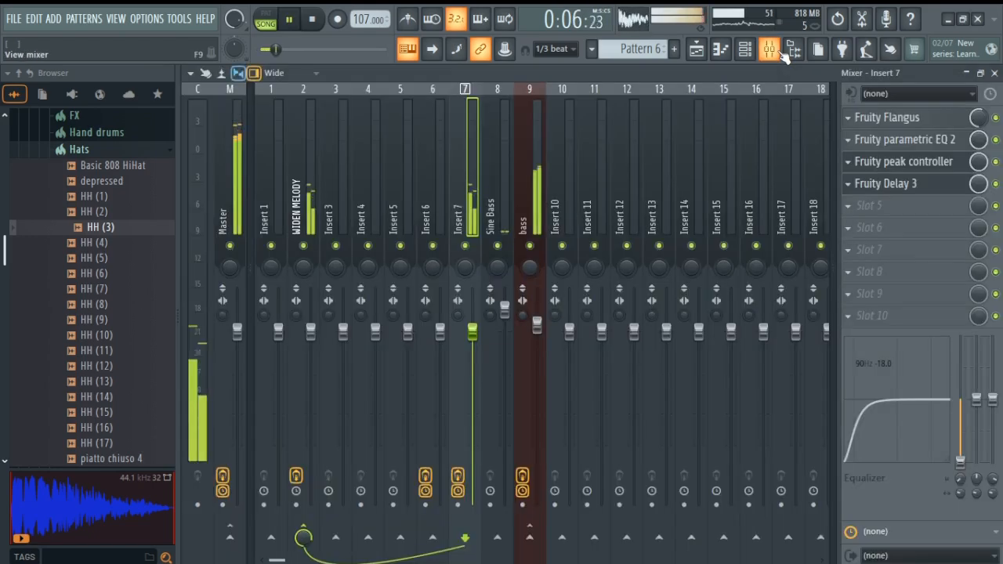
- In Insert 7's Fruity parametric EQ 2, dip band 6 in the high mids and lower the band 7 high shelf frequency
{"action": "left_click", "coordinate": [769, 48]}
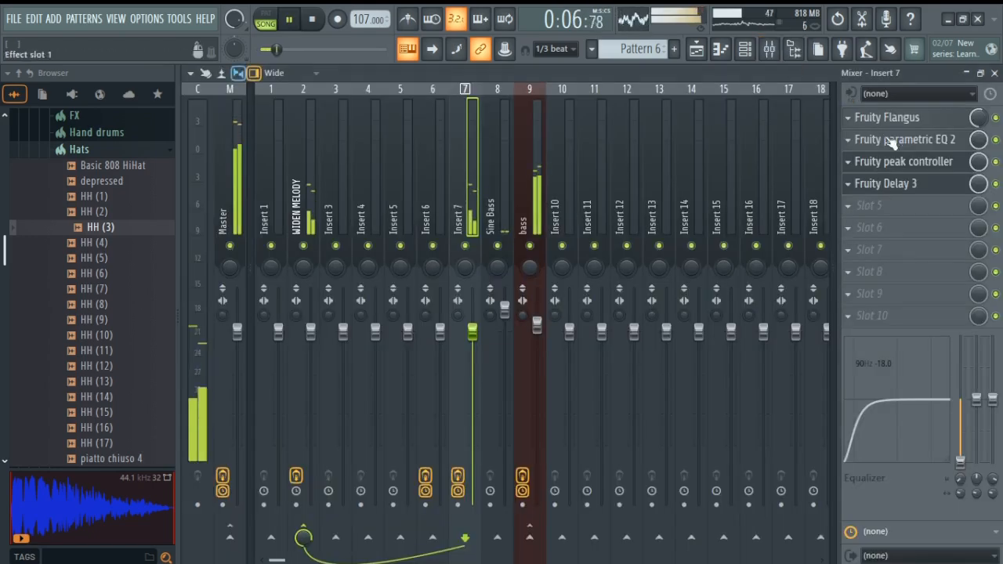
{"action": "left_click", "coordinate": [862, 139]}
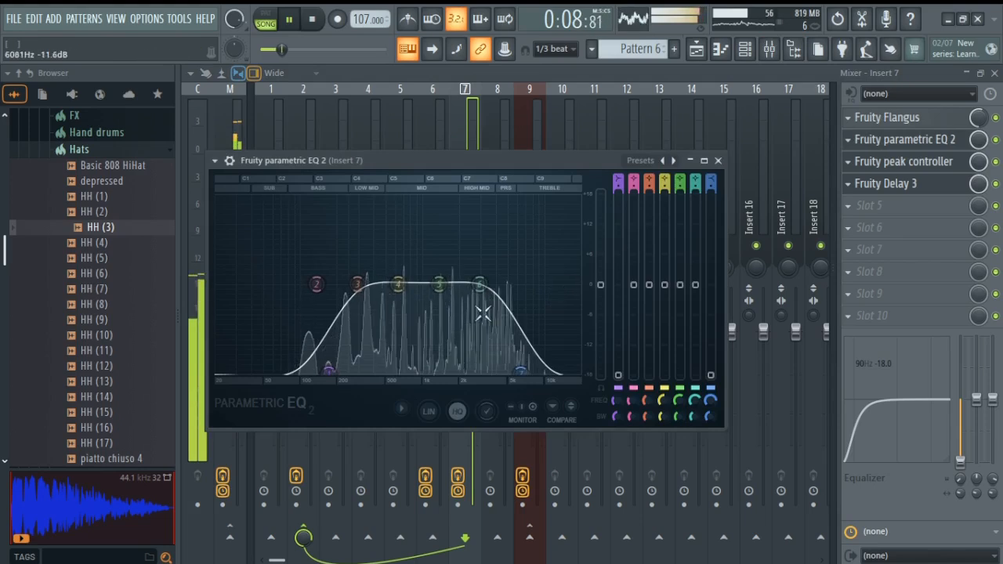
{"action": "left_click_drag", "start_coordinate": [478, 287], "coordinate": [464, 314]}
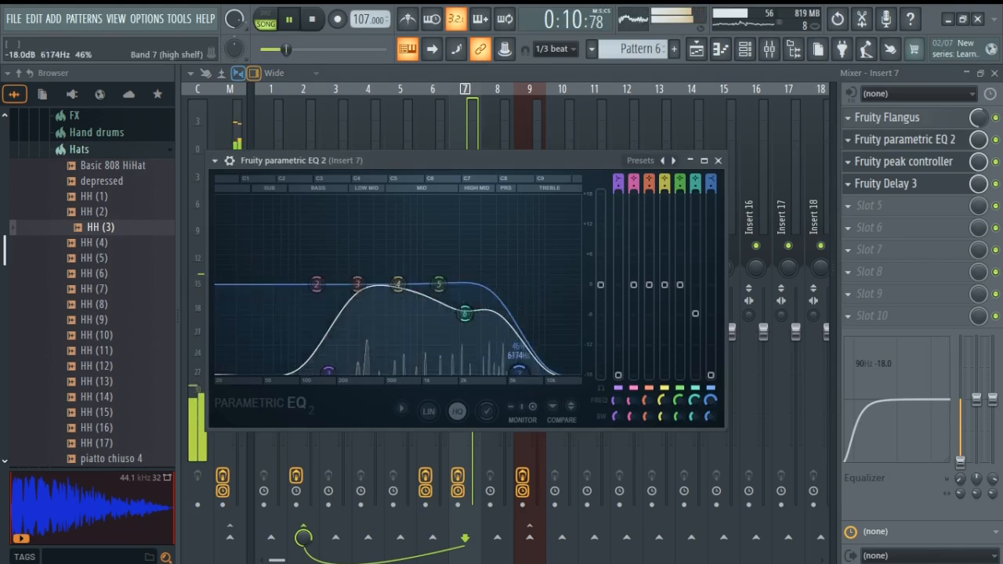
{"action": "left_click_drag", "start_coordinate": [520, 372], "coordinate": [506, 371]}
{"action": "mouse_move", "coordinate": [465, 313]}
{"action": "left_mouse_down"}
{"action": "mouse_move", "coordinate": [474, 320]}
{"action": "mouse_move", "coordinate": [447, 305]}
{"action": "mouse_move", "coordinate": [423, 321]}
{"action": "mouse_move", "coordinate": [458, 312]}
{"action": "left_mouse_up"}
- In Insert 7's Fruity Delay 3, set the feedback level to 16.4%, the delay model to Ping pong and the pan to -100%
{"action": "left_click", "coordinate": [917, 184]}
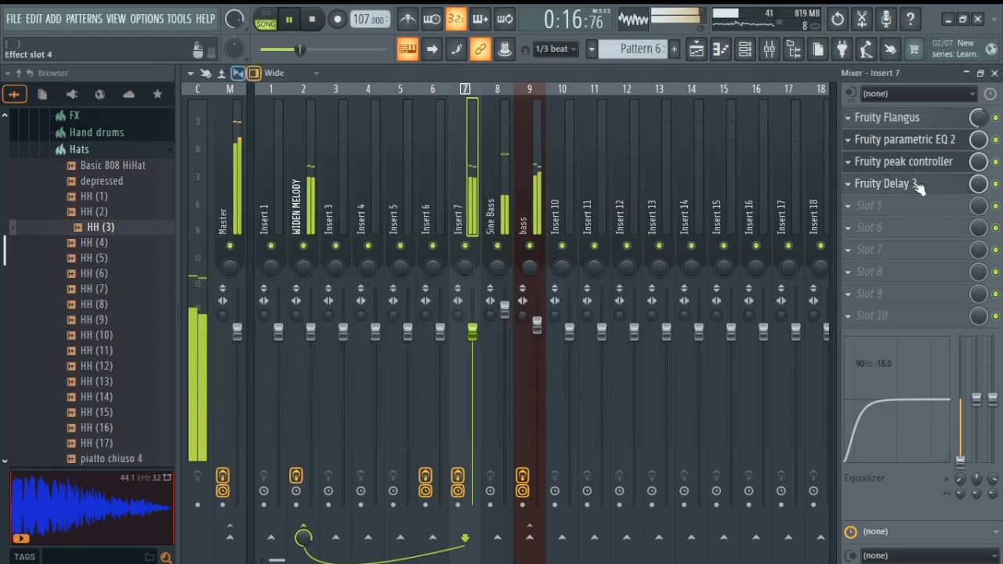
{"action": "key", "text": "space"}
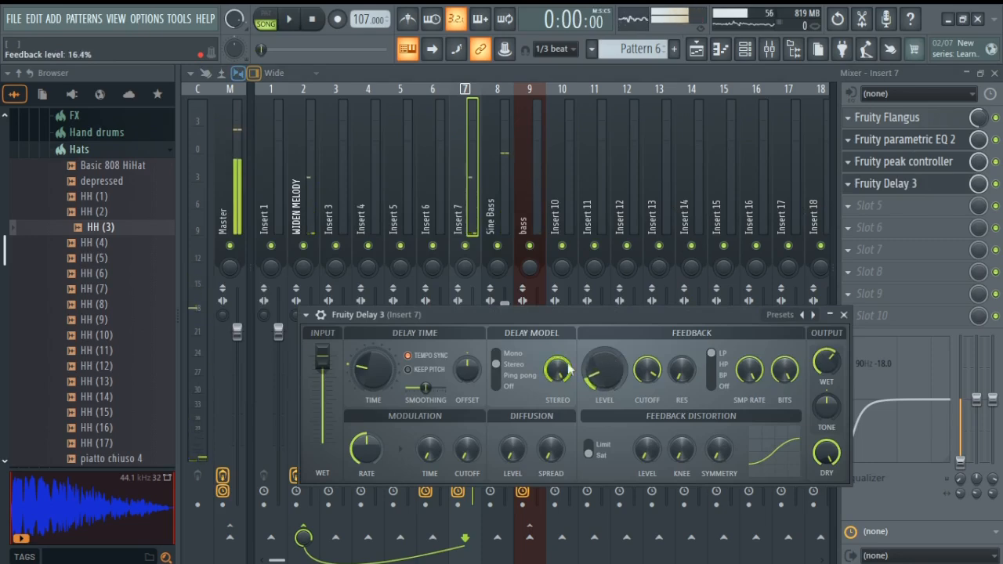
{"action": "left_click", "coordinate": [501, 375]}
{"action": "key", "text": "space"}
{"action": "left_click_drag", "start_coordinate": [468, 368], "coordinate": [471, 373]}
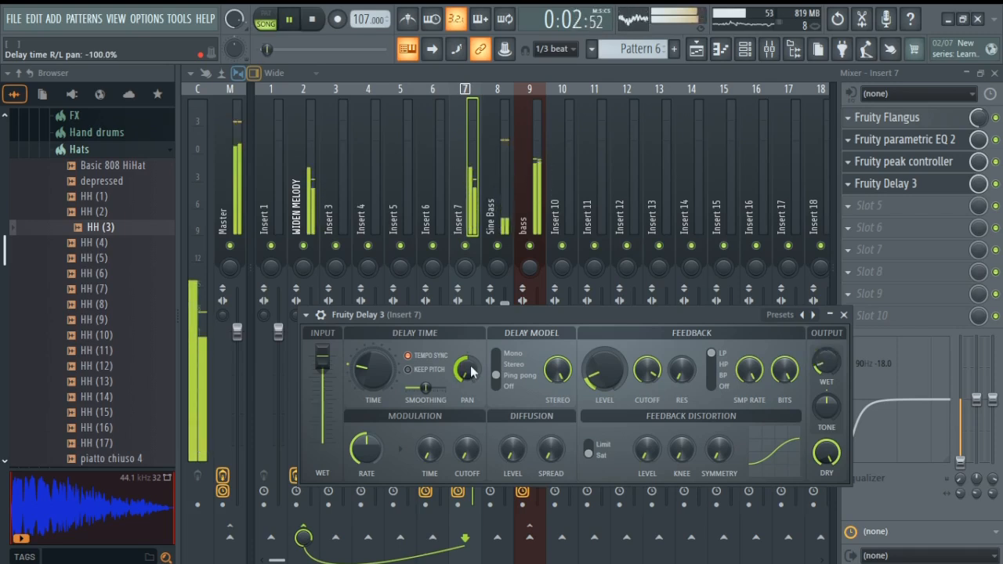
{"action": "left_click", "coordinate": [843, 314]}
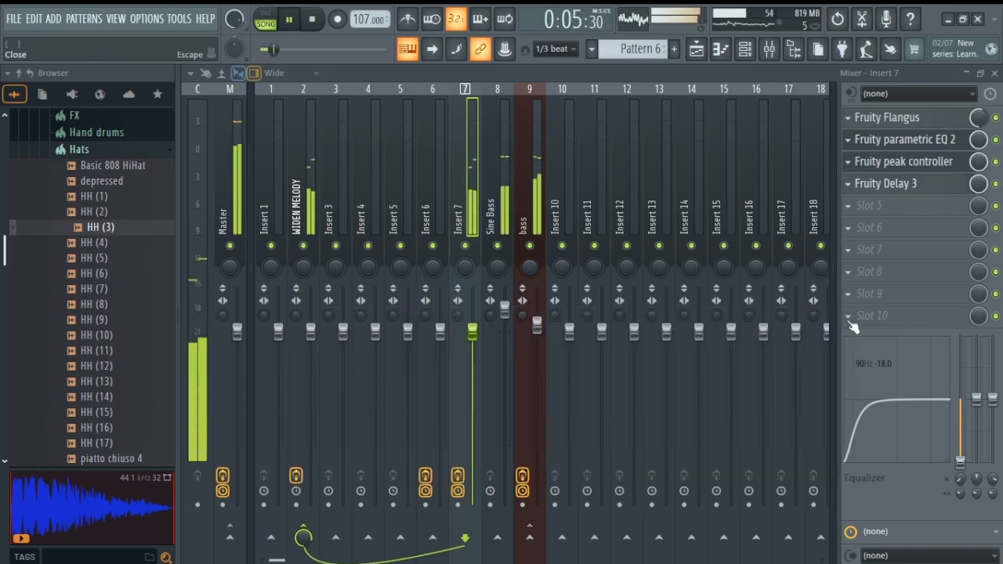
- Reopen Insert 7's parametric EQ 2 and move the band 6 dip down into the mids with a narrower bandwidth
{"action": "left_click", "coordinate": [933, 149]}
{"action": "left_click_drag", "start_coordinate": [619, 368], "coordinate": [508, 362]}
{"action": "scroll", "coordinate": [507, 360], "scroll_direction": "down", "scroll_amount": 3}
{"action": "left_click_drag", "start_coordinate": [459, 312], "coordinate": [462, 300]}
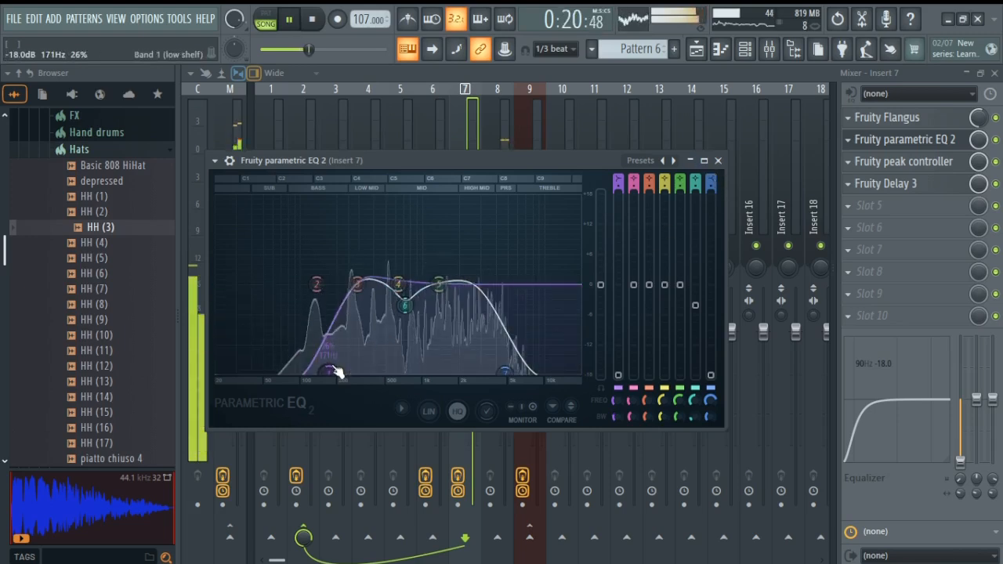
- Set the EQ's band 1 low shelf to 127 Hz and band 7 high shelf to about 5 kHz, and stop playback
{"action": "left_click_drag", "start_coordinate": [310, 382], "coordinate": [318, 383]}
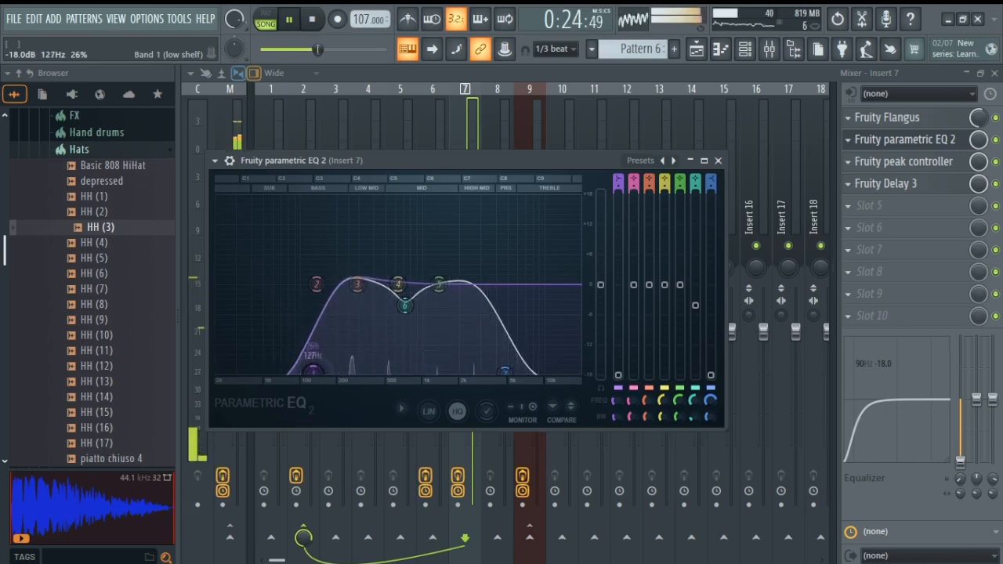
{"action": "mouse_move", "coordinate": [504, 372]}
{"action": "left_mouse_down"}
{"action": "mouse_move", "coordinate": [523, 372]}
{"action": "mouse_move", "coordinate": [509, 372]}
{"action": "left_mouse_up"}
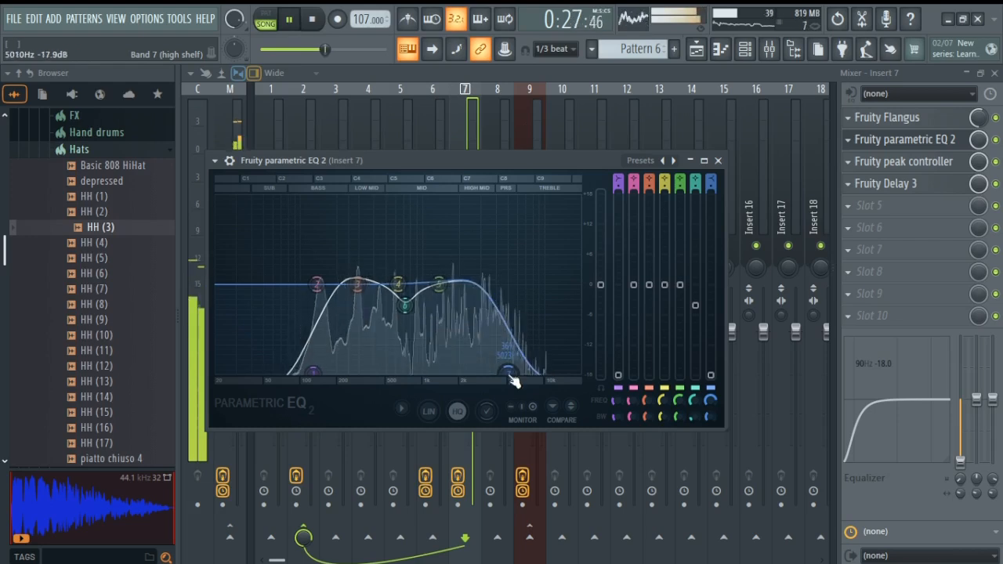
{"action": "left_click", "coordinate": [718, 160]}
{"action": "key", "text": "space"}
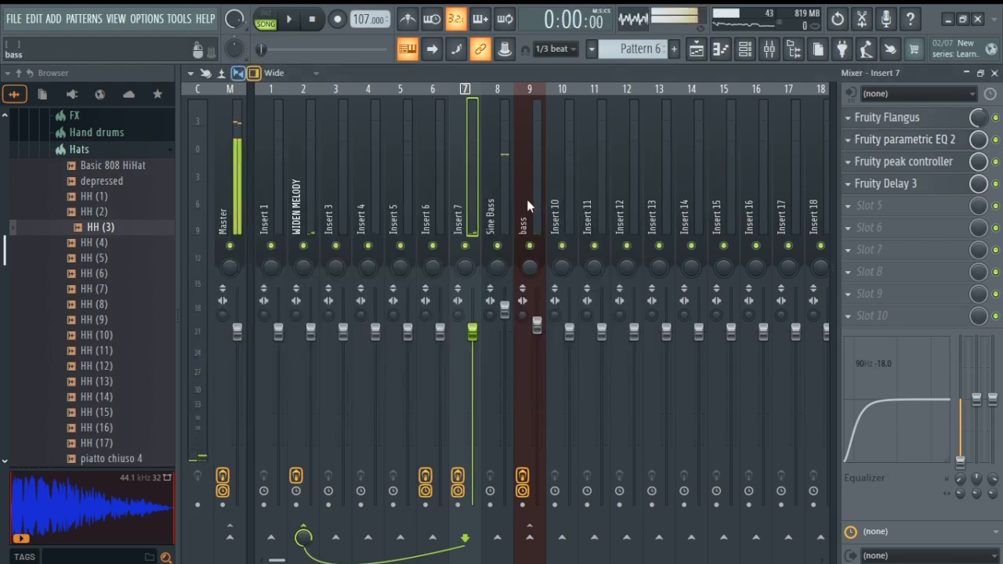
- In the playlist's first eight bars, mute every clip except Warm Pad #2, guitar #2 and bass
{"action": "left_click", "coordinate": [697, 49]}
{"action": "scroll", "coordinate": [448, 108], "scroll_direction": "down", "scroll_amount": 1}
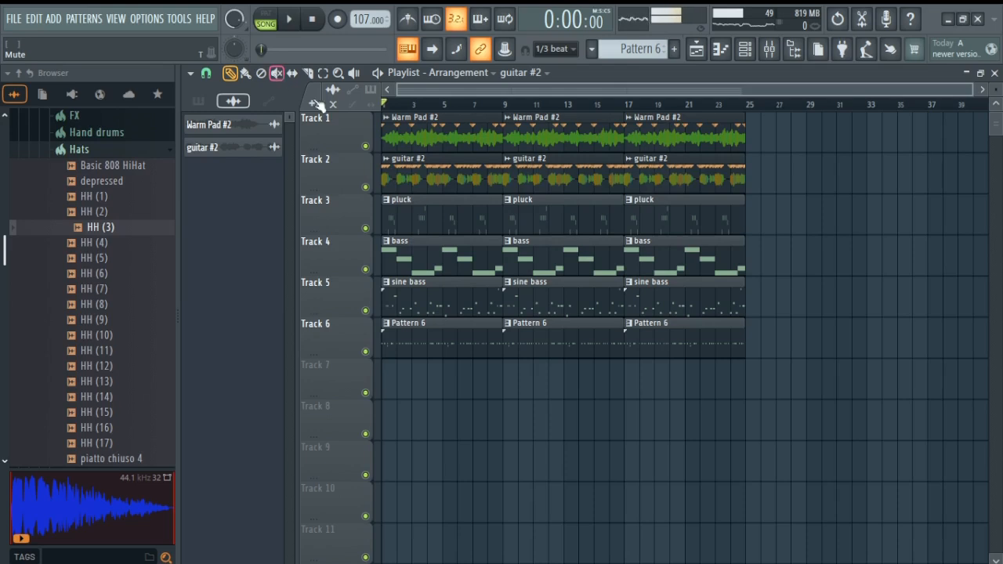
{"action": "right_click", "coordinate": [424, 220]}
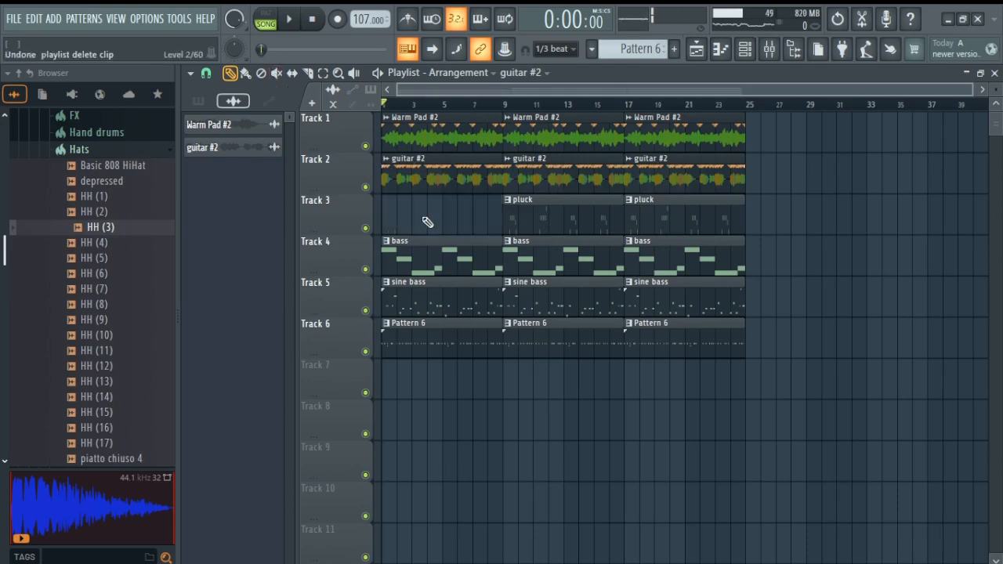
{"action": "key", "text": "ctrl+z"}
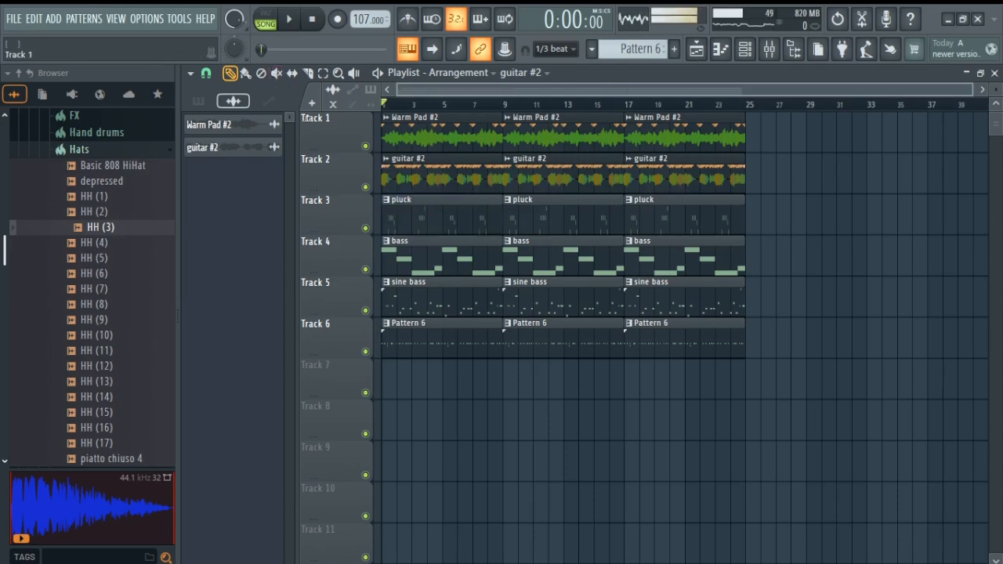
{"action": "left_click", "coordinate": [276, 73]}
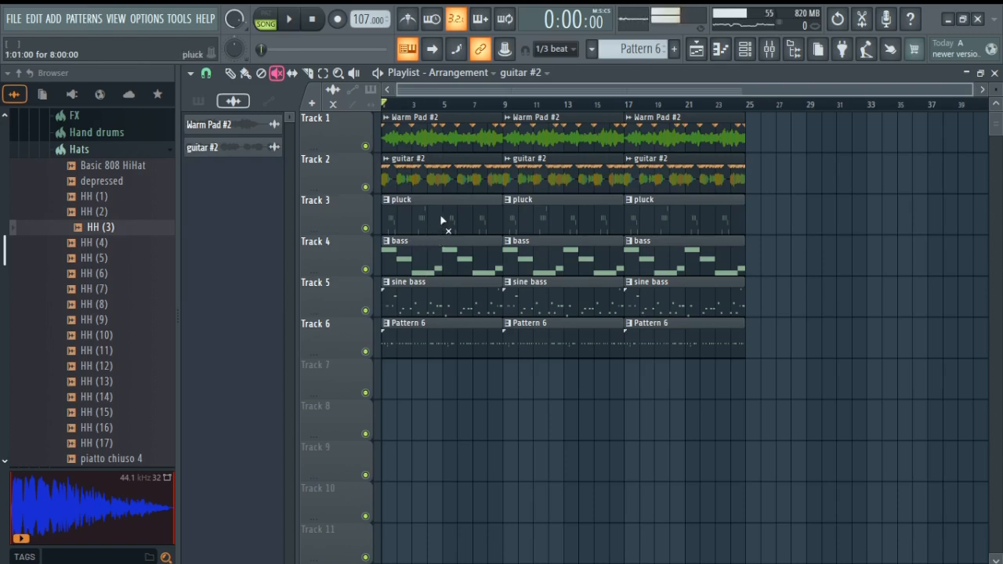
{"action": "left_click_drag", "start_coordinate": [437, 149], "coordinate": [465, 383]}
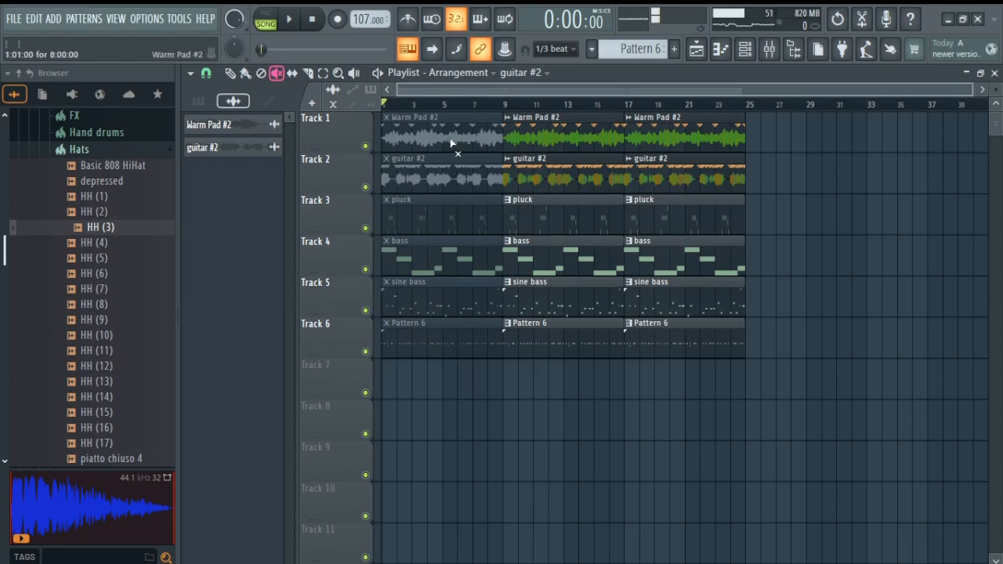
{"action": "left_click", "coordinate": [411, 175]}
{"action": "left_click", "coordinate": [443, 266]}
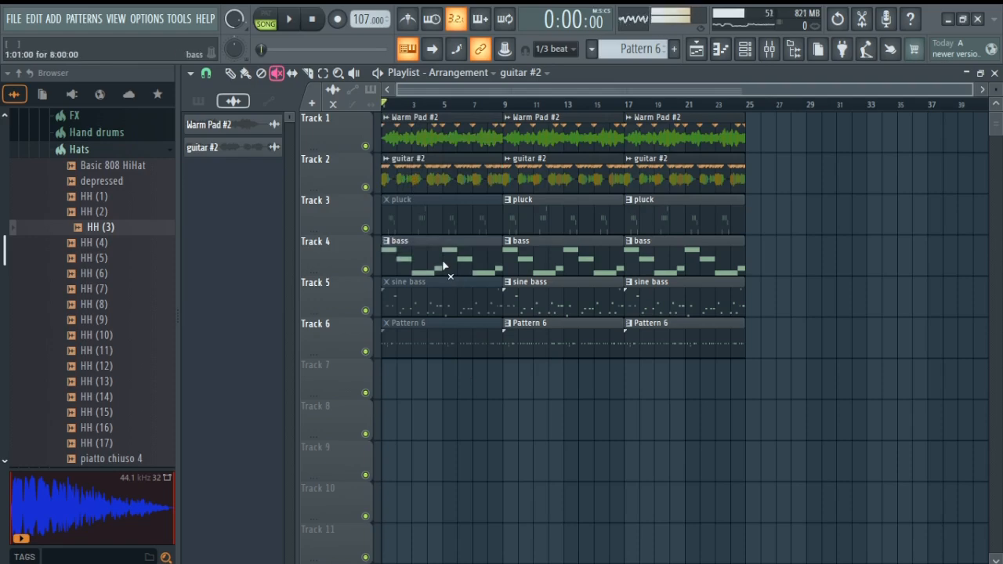
- Delete the muted sine bass, Pattern 6 and pluck clips from the first eight bars and play the intro briefly
{"action": "right_click", "coordinate": [454, 302]}
{"action": "right_click", "coordinate": [453, 354]}
{"action": "right_click", "coordinate": [456, 224]}
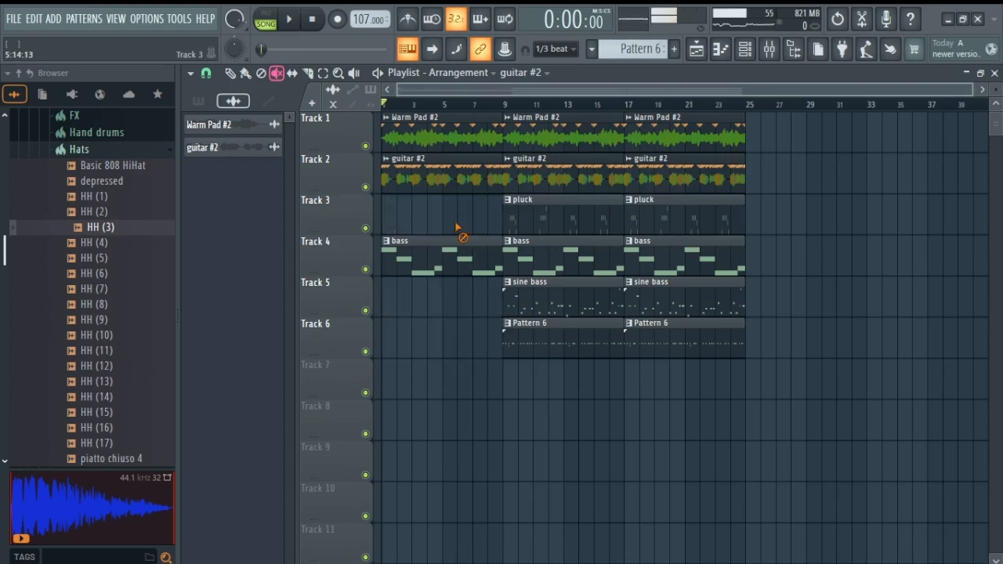
{"action": "key", "text": "space"}
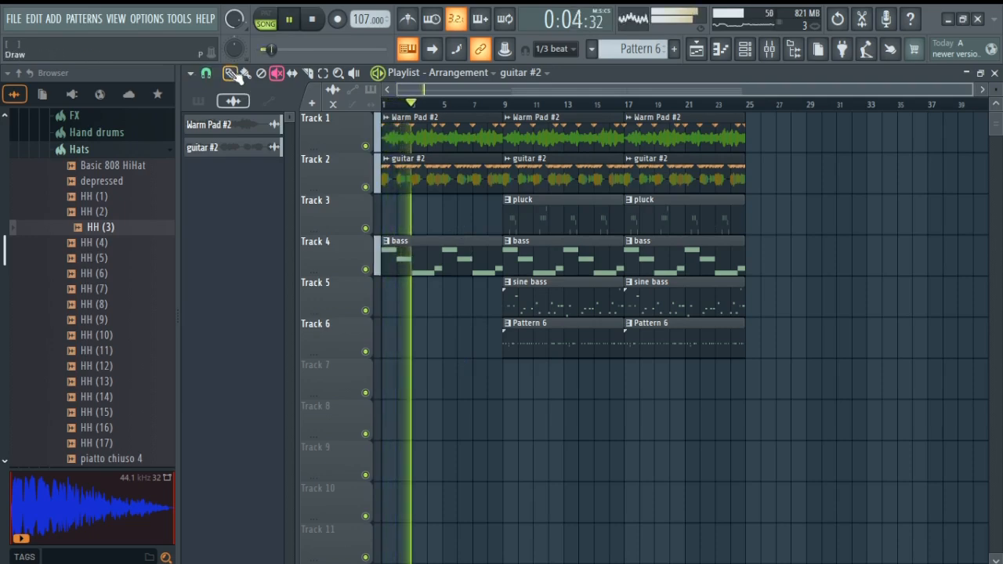
{"action": "key", "text": "space"}
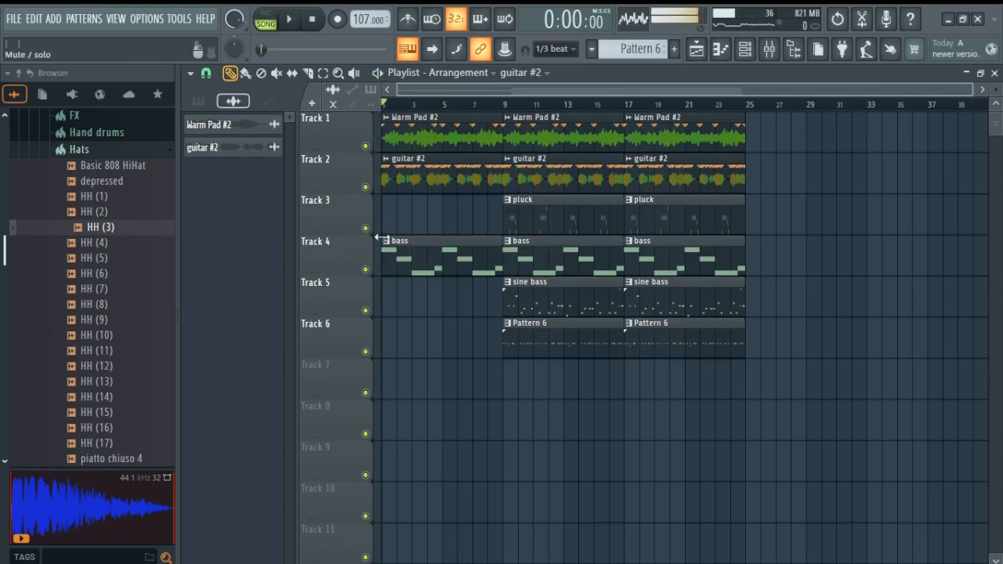
- Split the drum pattern Pattern 6 into separate patterns by channel
{"action": "left_click", "coordinate": [538, 323]}
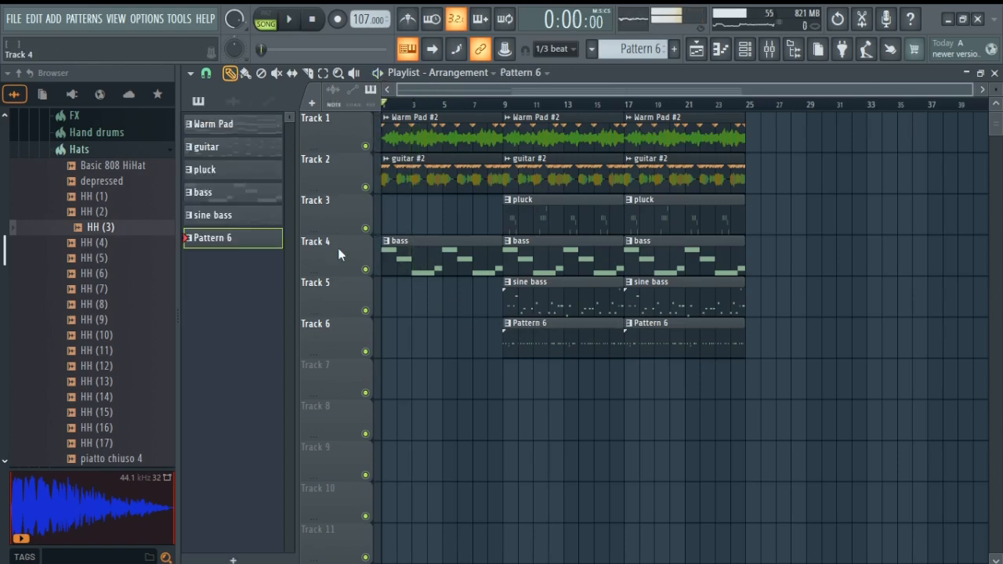
{"action": "right_click", "coordinate": [268, 242]}
{"action": "left_click", "coordinate": [327, 476]}
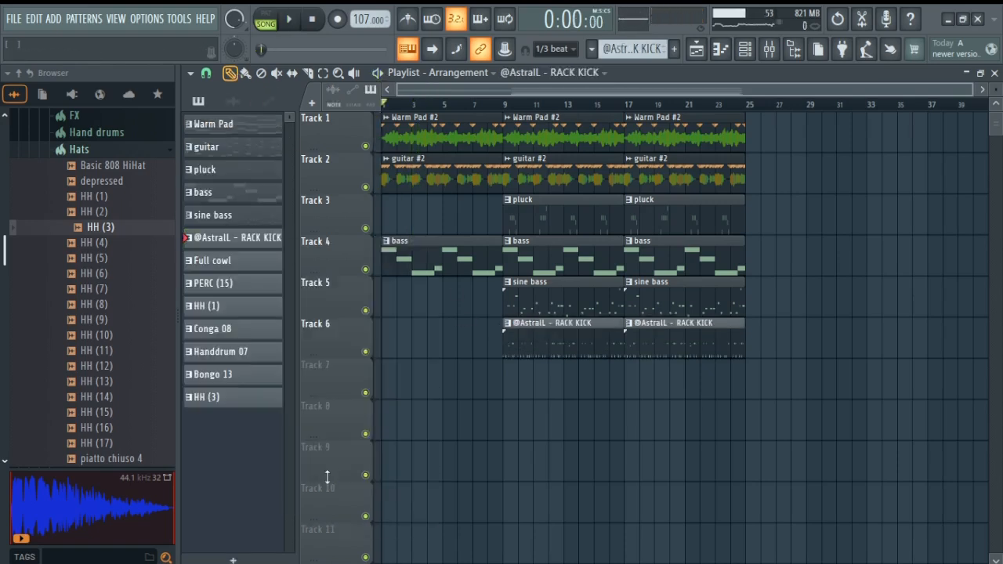
- Clear the drum clips from Track 6 and place the split drum patterns, RACK KICK through HH (3), on separate tracks from bar 9
{"action": "left_click", "coordinate": [376, 352]}
{"action": "key", "text": "Delete"}
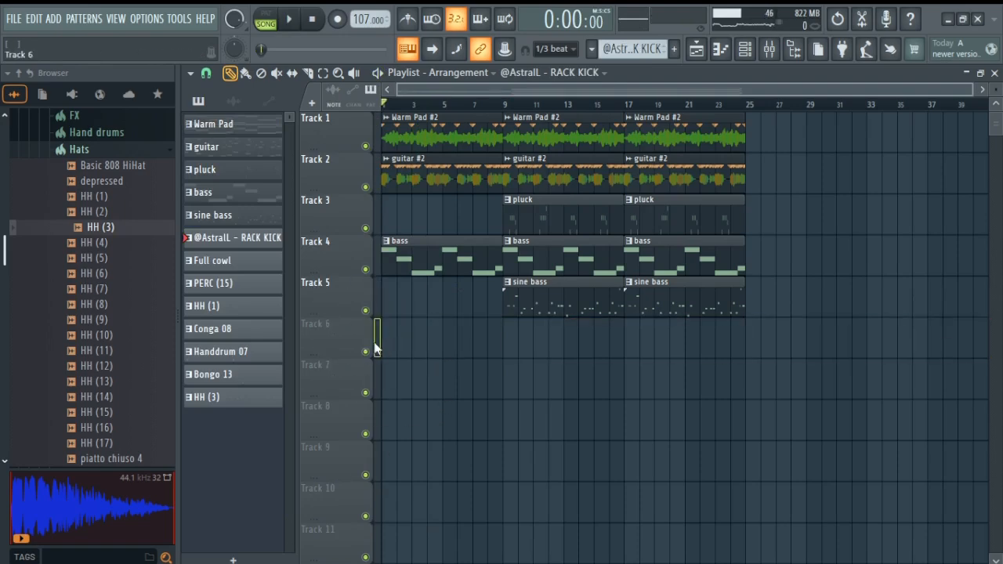
{"action": "left_click", "coordinate": [227, 398], "text": "shift"}
{"action": "left_click_drag", "start_coordinate": [228, 398], "coordinate": [509, 348]}
- Reduce the playlist track height to fit all the tracks, and unmute Tracks 2 and 3
{"action": "scroll", "coordinate": [838, 318], "scroll_direction": "down", "scroll_amount": 2}
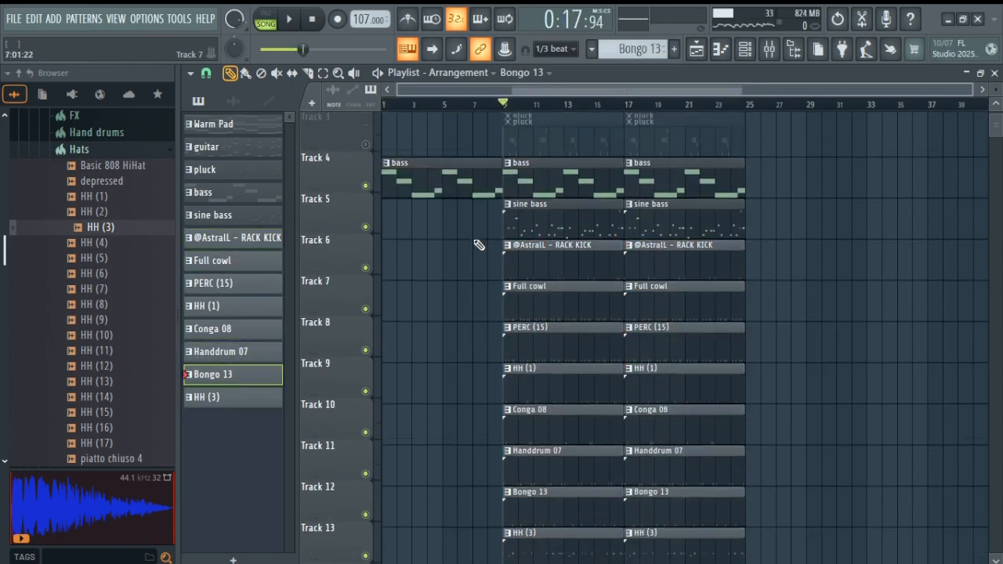
{"action": "scroll", "coordinate": [477, 246], "scroll_direction": "up", "scroll_amount": 2}
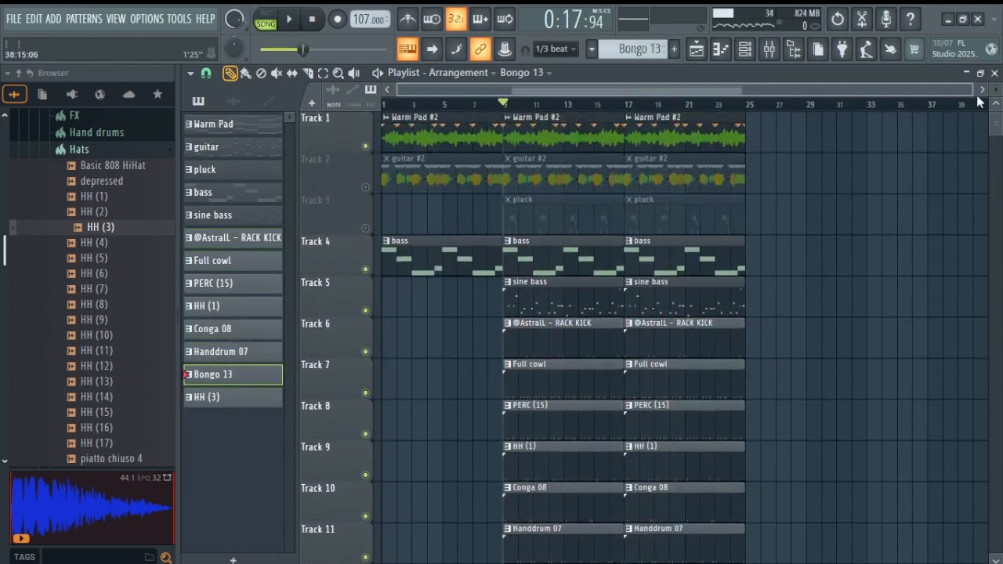
{"action": "scroll", "coordinate": [624, 314], "scroll_direction": "down", "scroll_amount": 2}
{"action": "left_click_drag", "start_coordinate": [365, 149], "coordinate": [368, 176]}
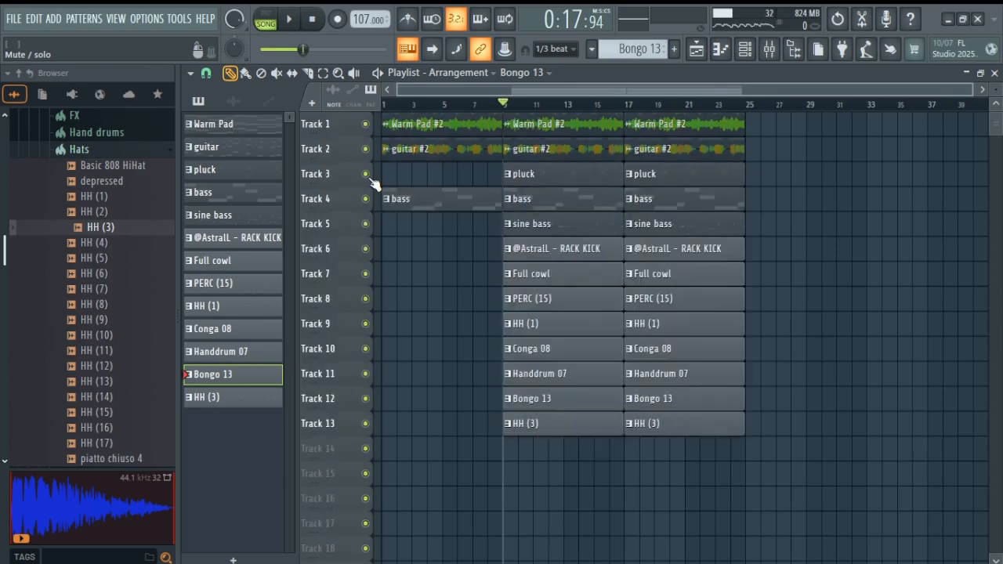
- Return playback to the start and mute the RACK KICK, Full cowl, HH (1), Conga 08, Handdrum 07 and Bongo 13 clips at bar 9 while playing
{"action": "left_click_drag", "start_coordinate": [501, 109], "coordinate": [274, 108]}
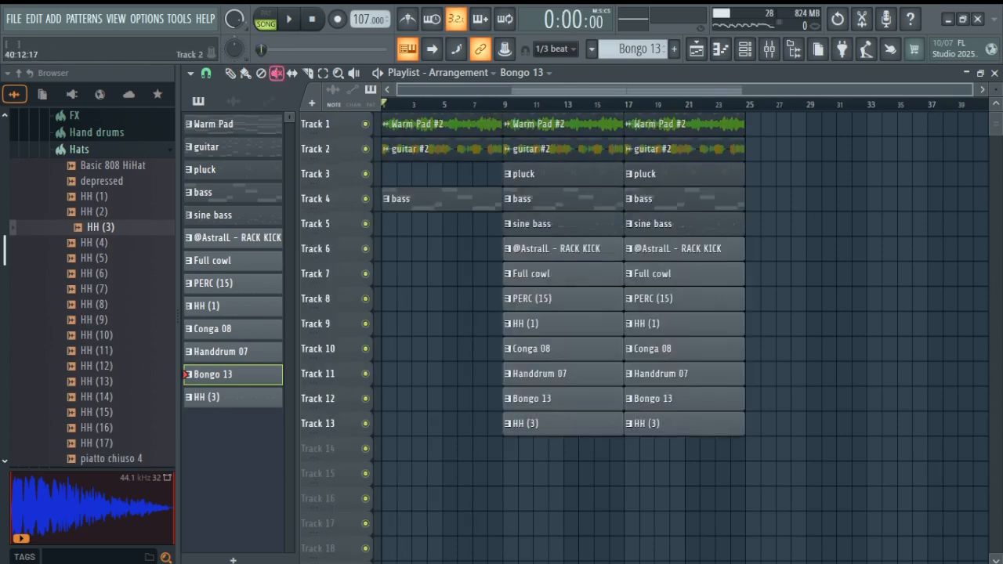
{"action": "scroll", "coordinate": [544, 197], "scroll_direction": "up", "scroll_amount": 2}
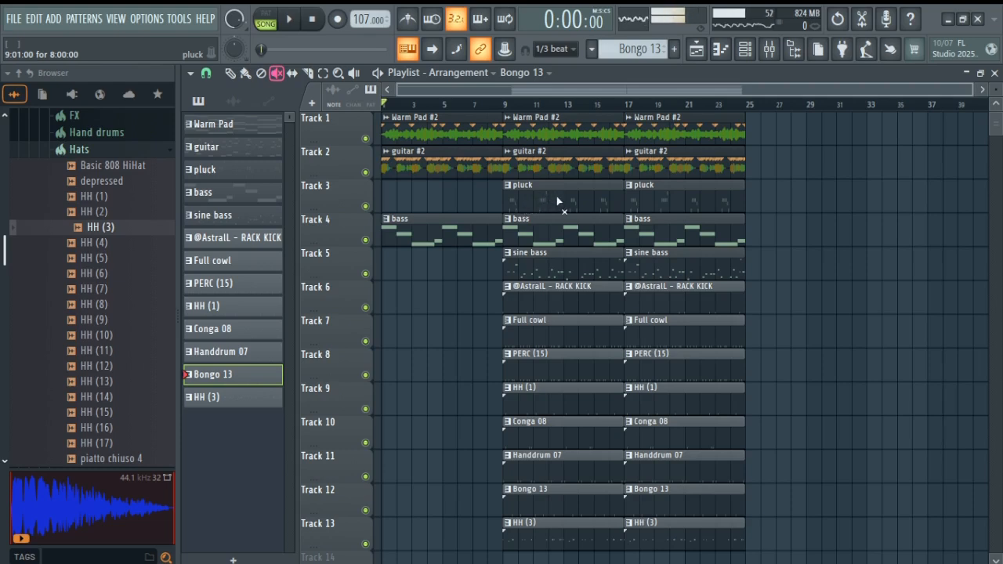
{"action": "scroll", "coordinate": [566, 271], "scroll_direction": "down", "scroll_amount": 1}
{"action": "left_click", "coordinate": [563, 266]}
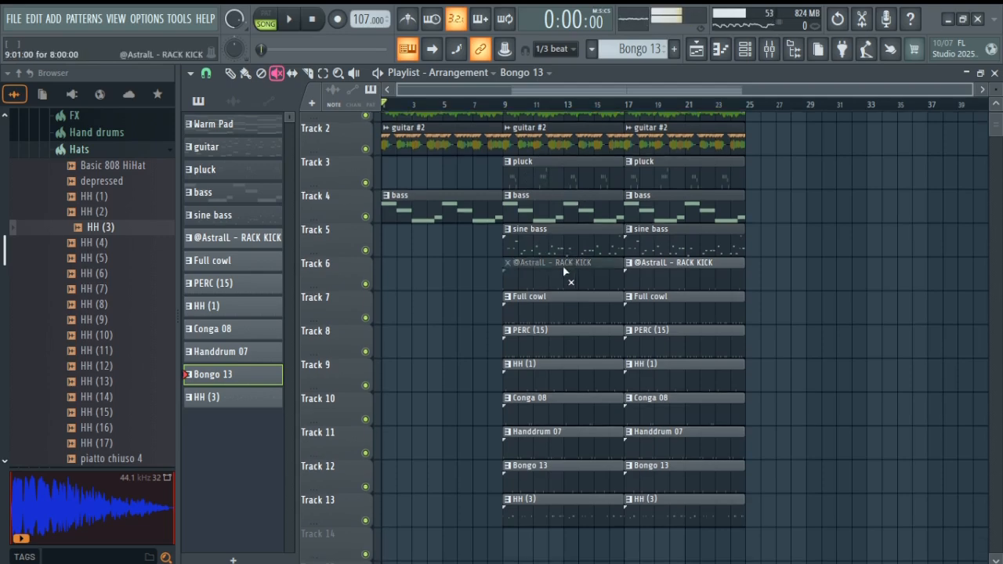
{"action": "left_click", "coordinate": [554, 311]}
{"action": "scroll", "coordinate": [709, 185], "scroll_direction": "down", "scroll_amount": 2}
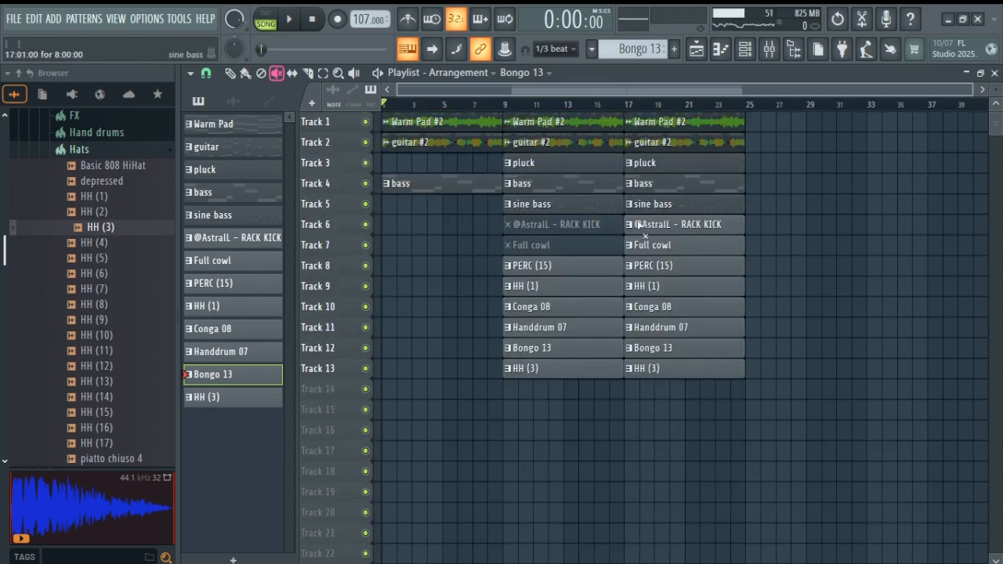
{"action": "left_click", "coordinate": [560, 287]}
{"action": "key", "text": "space"}
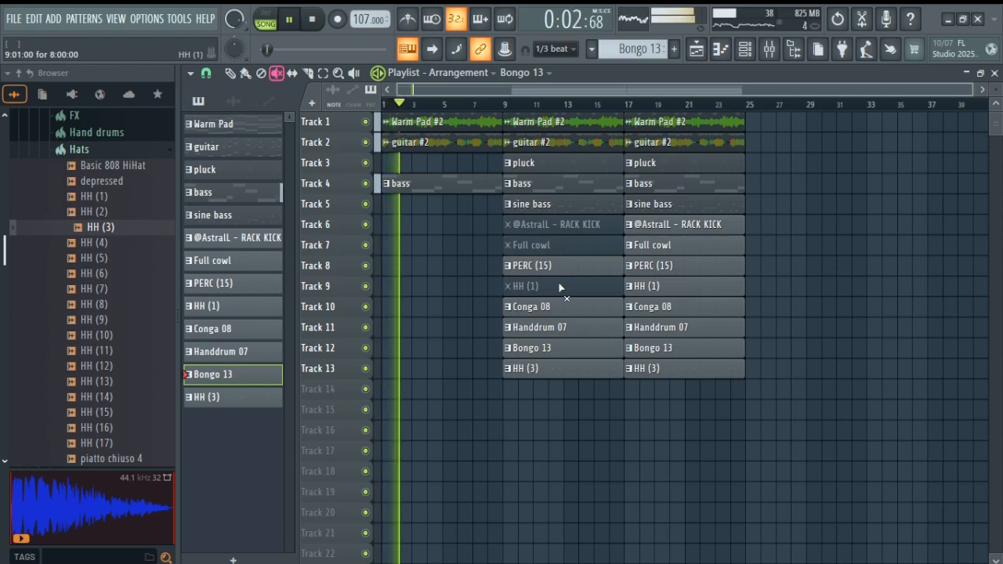
{"action": "left_click_drag", "start_coordinate": [561, 310], "coordinate": [564, 349]}
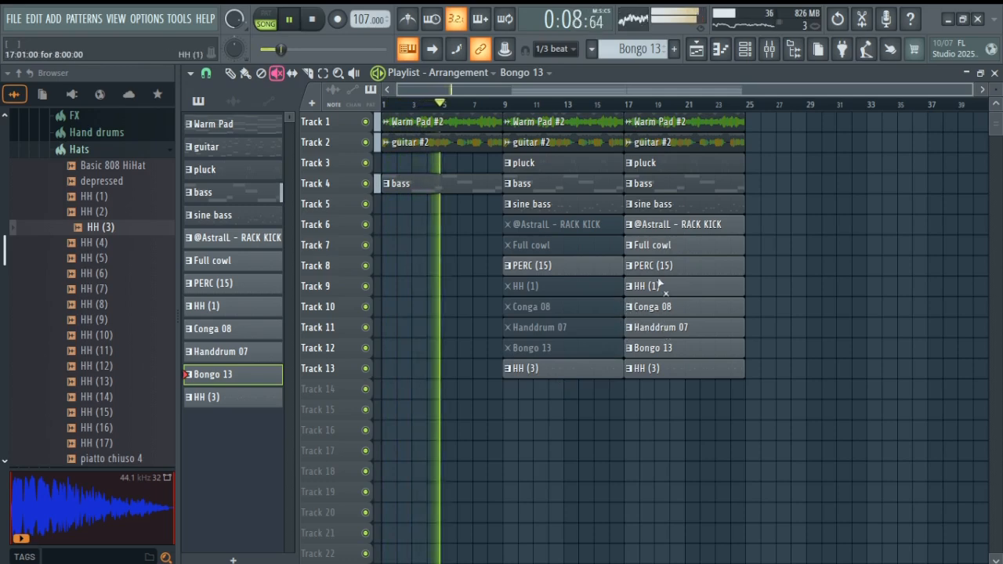
- Mute the guitar #2, pluck and sine bass clips that start at bar 17
{"action": "left_click", "coordinate": [682, 146]}
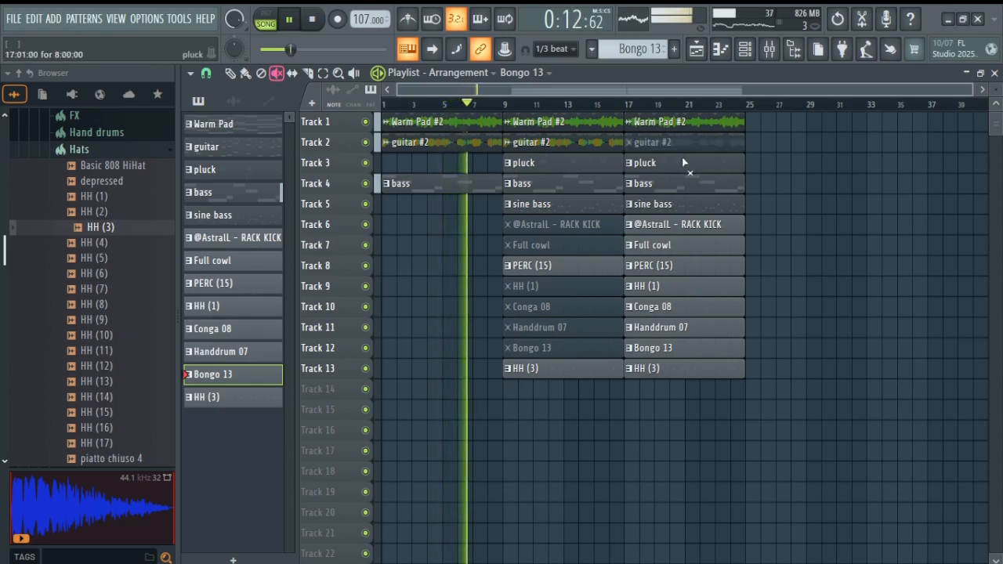
{"action": "left_click", "coordinate": [683, 161]}
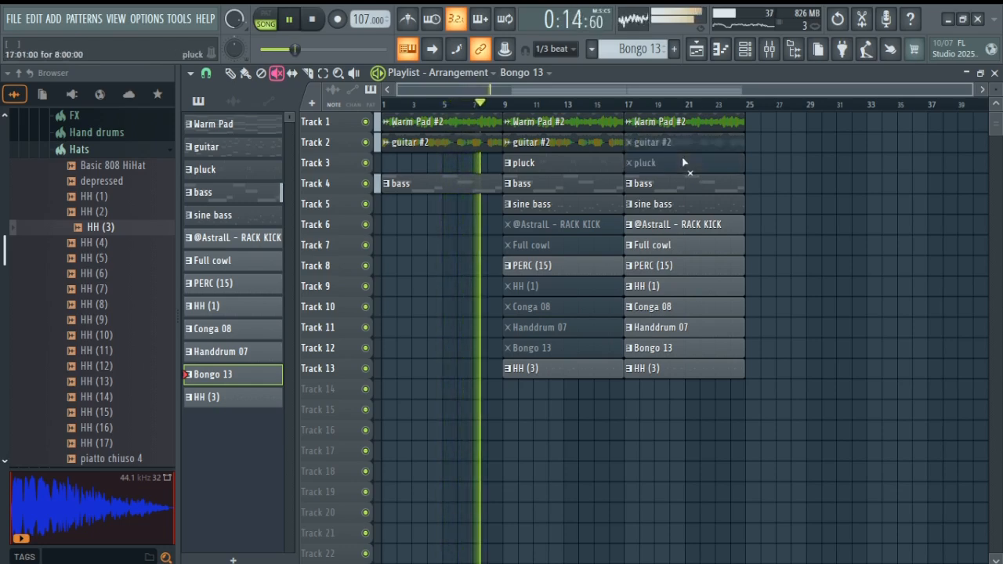
{"action": "left_click", "coordinate": [692, 208]}
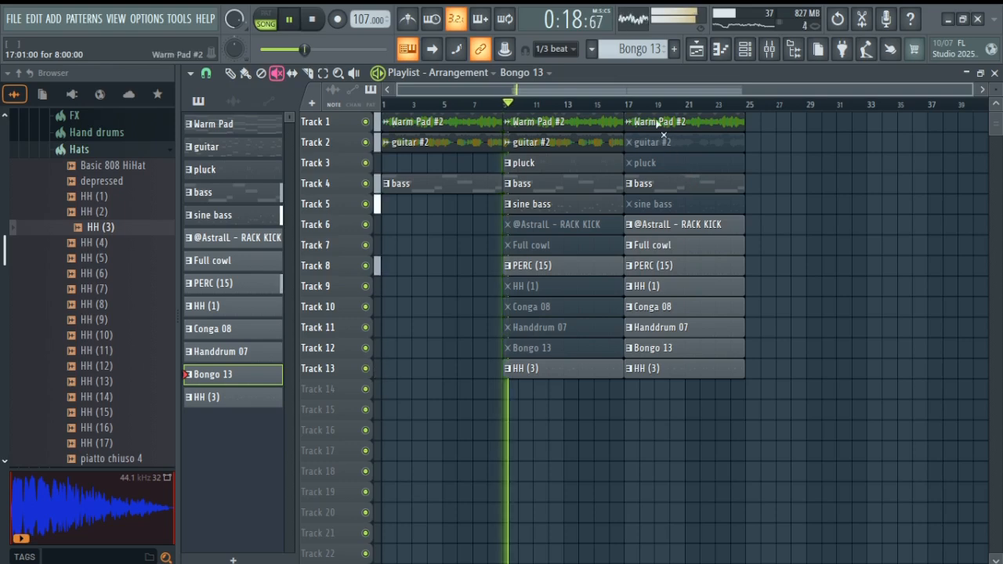
- Unmute the Full cowl clip and mute the PERC (15) clip in the section starting at bar 9
{"action": "scroll", "coordinate": [658, 110], "scroll_direction": "up", "scroll_amount": 3}
{"action": "left_click", "coordinate": [518, 245]}
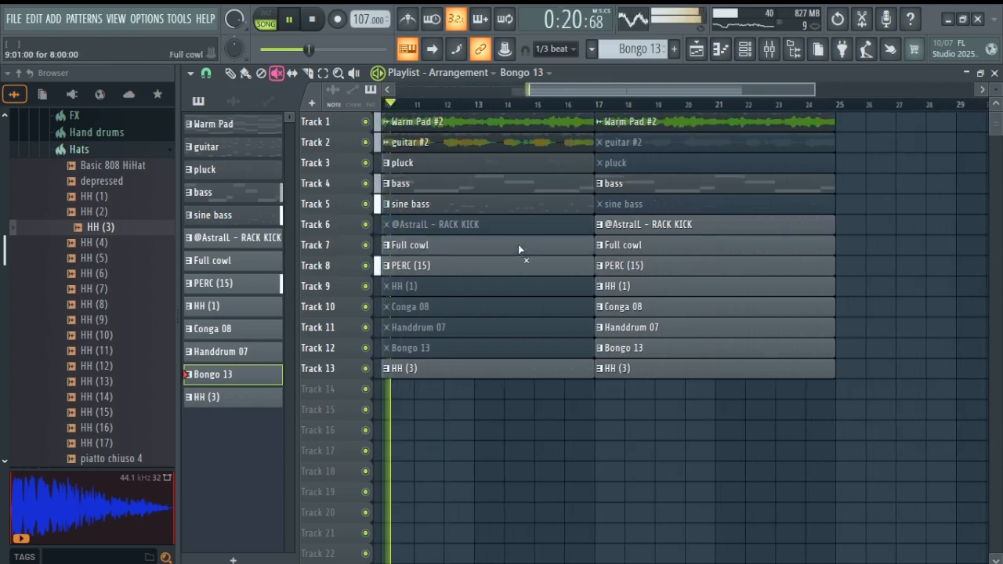
{"action": "left_click", "coordinate": [515, 273]}
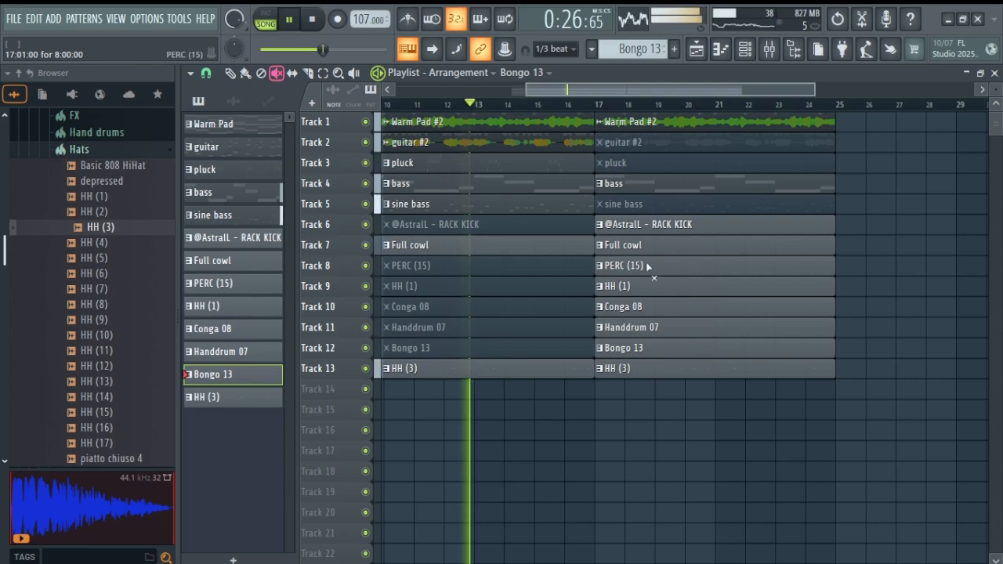
- Listen through the bar 17 section and duplicate all of its clips to bar 25
{"action": "scroll", "coordinate": [913, 232], "scroll_direction": "up", "scroll_amount": 5, "text": "alt"}
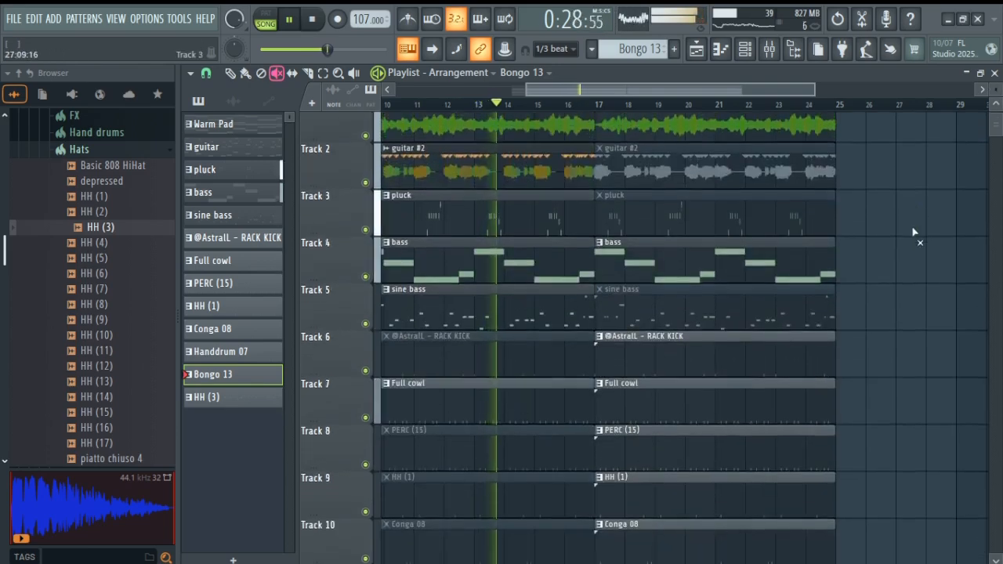
{"action": "scroll", "coordinate": [913, 232], "scroll_direction": "down", "scroll_amount": 3}
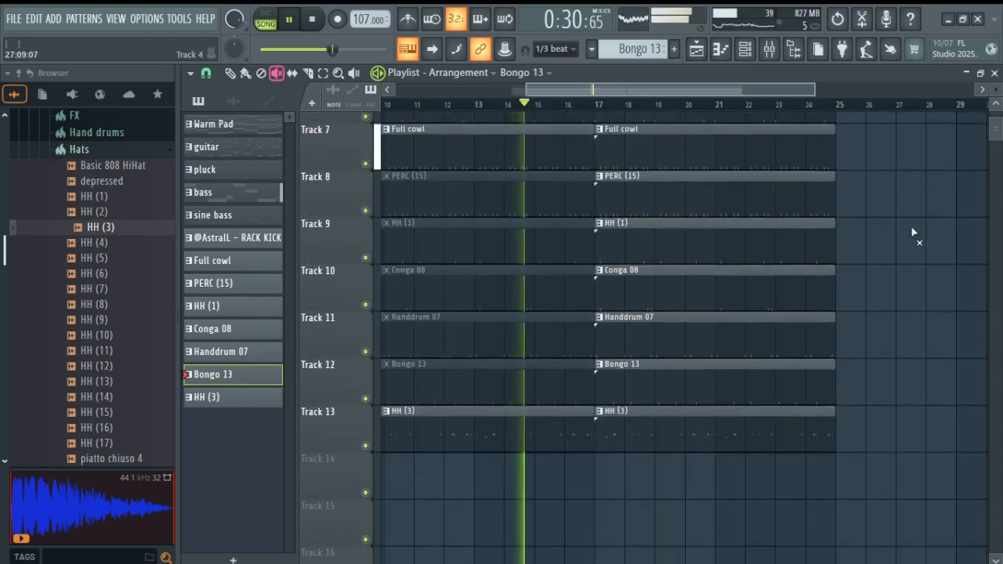
{"action": "scroll", "coordinate": [913, 233], "scroll_direction": "up", "scroll_amount": 2}
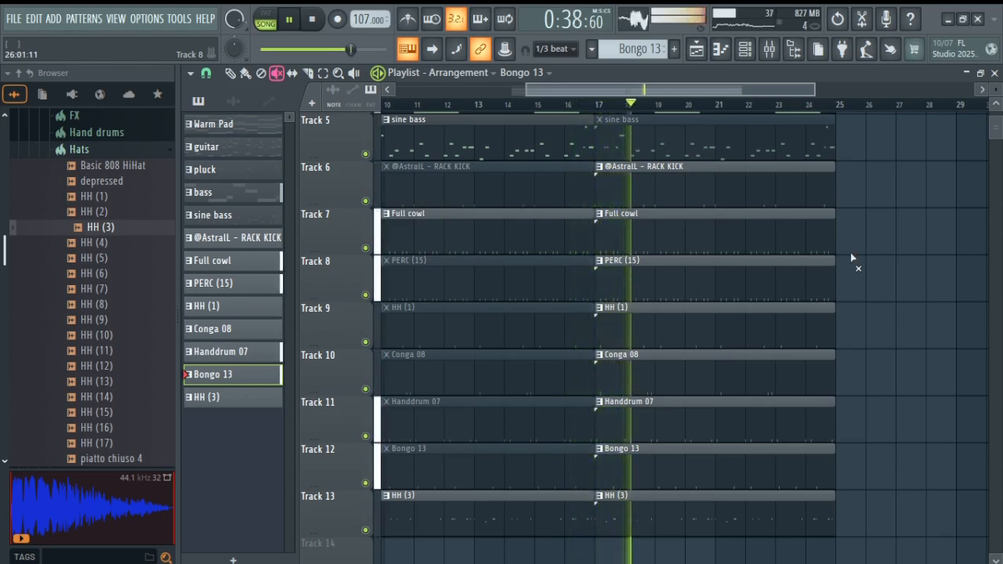
{"action": "scroll", "coordinate": [657, 122], "scroll_direction": "down", "scroll_amount": 3}
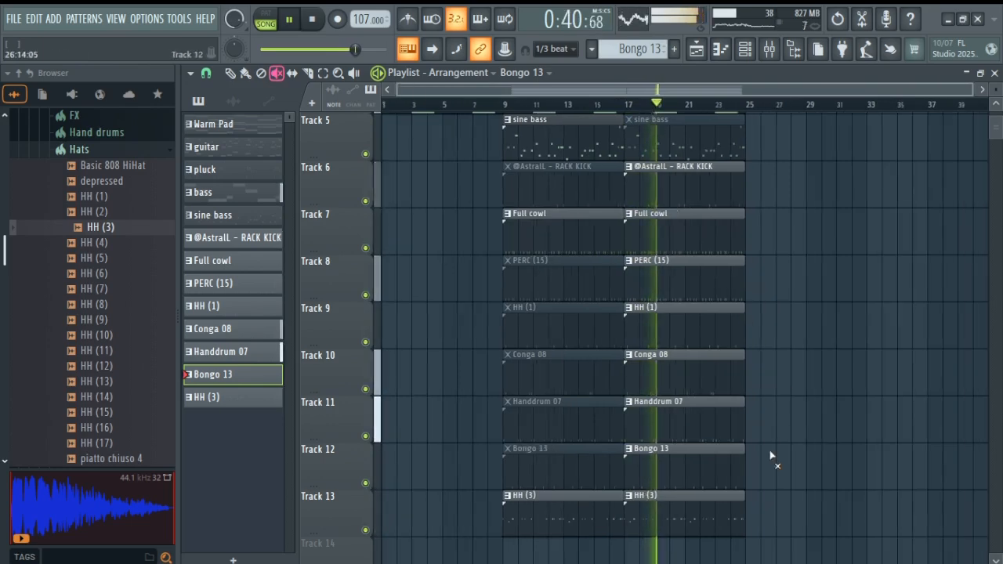
{"action": "left_click_drag", "start_coordinate": [737, 534], "coordinate": [715, 79]}
{"action": "key", "text": "ctrl+b"}
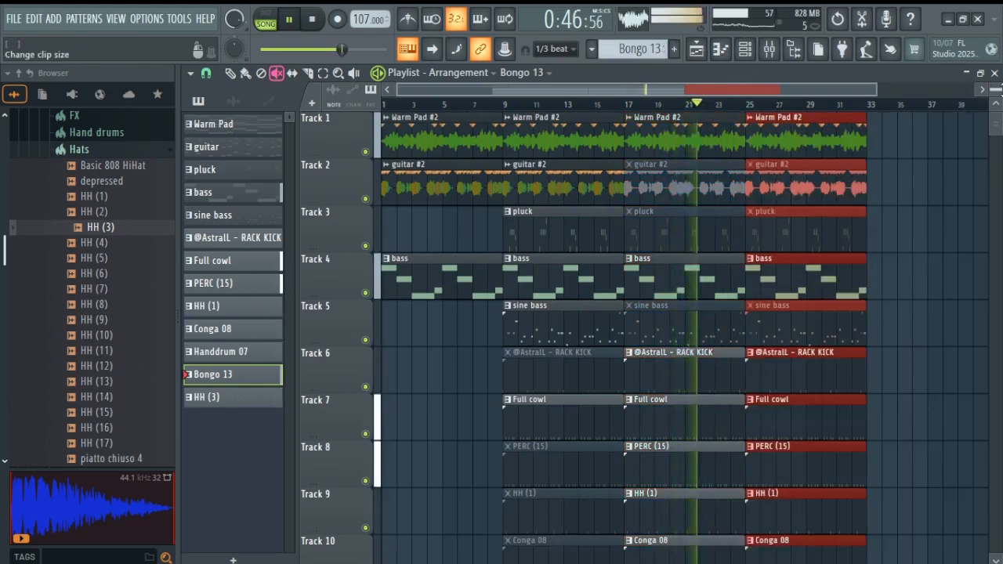
- Reduce the track height and delete the muted guitar #2 and pluck clips from the sections at bars 17 and 25
{"action": "left_click_drag", "start_coordinate": [996, 87], "coordinate": [996, 94]}
{"action": "right_click", "coordinate": [938, 149]}
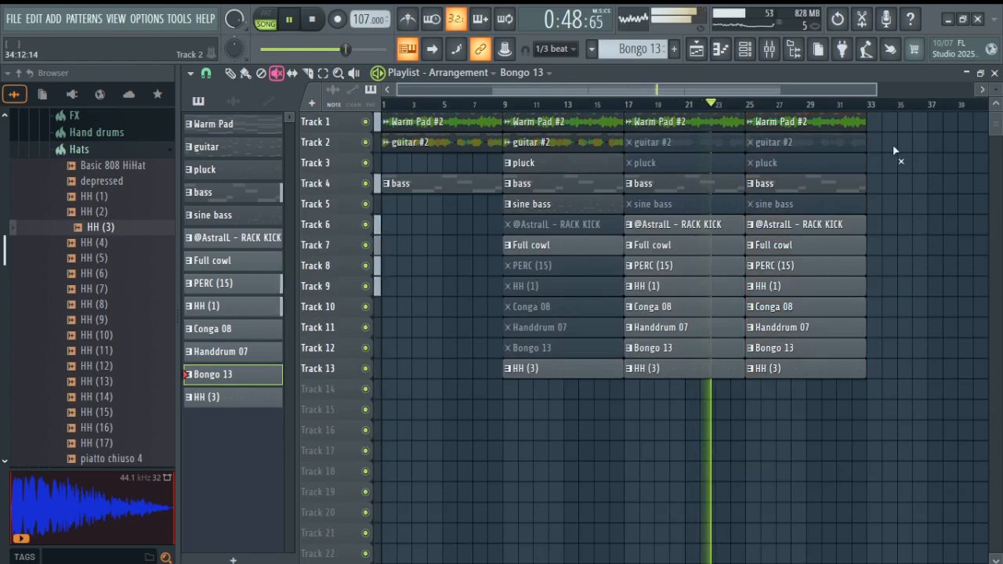
{"action": "right_click", "coordinate": [789, 145]}
{"action": "right_click", "coordinate": [727, 152]}
{"action": "right_click", "coordinate": [731, 165]}
{"action": "right_click", "coordinate": [784, 164]}
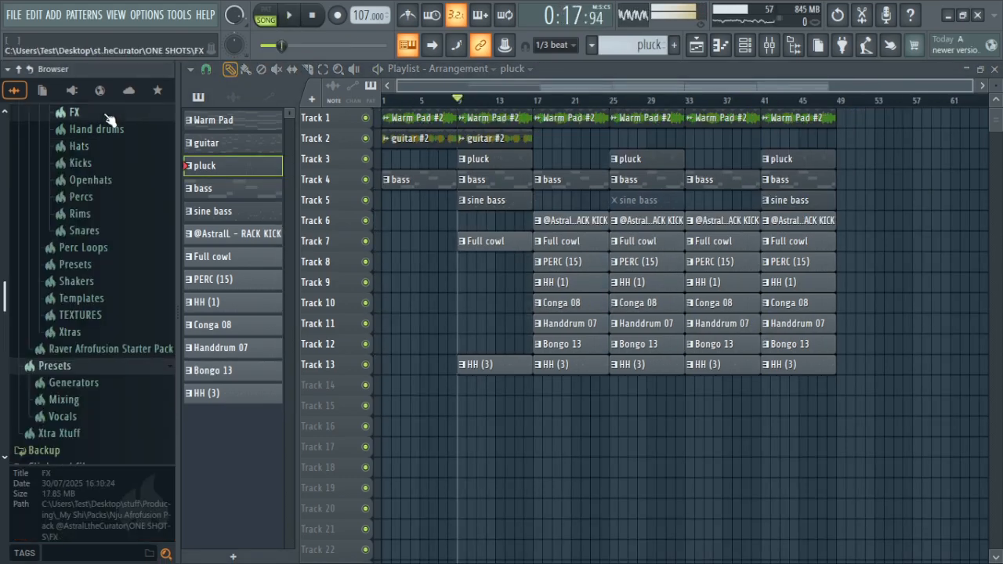
- Find the Crashes one-shots in the sample pack and place the Crash sample on Track 14 at bar 17
{"action": "left_click", "coordinate": [168, 115]}
{"action": "left_click", "coordinate": [110, 115]}
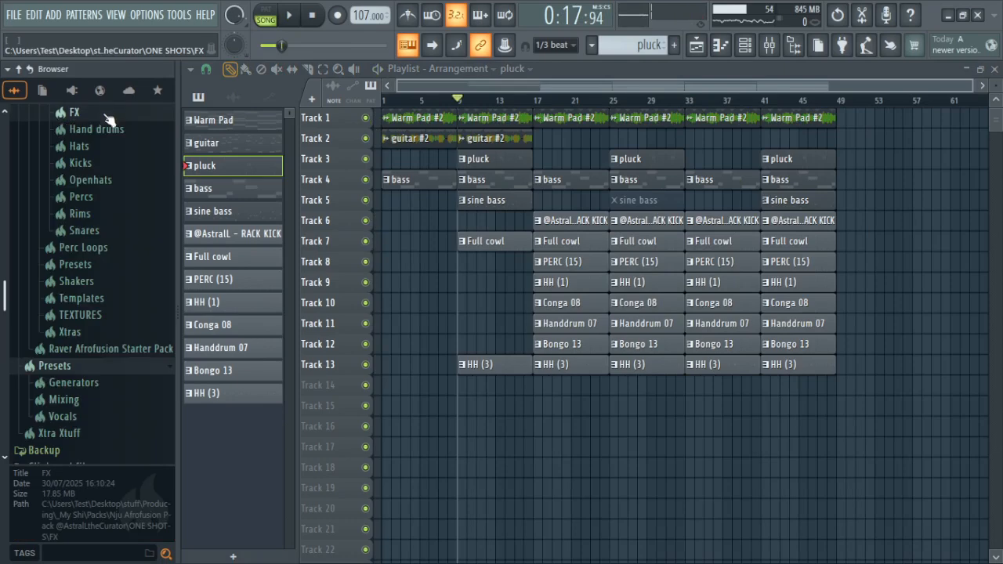
{"action": "scroll", "coordinate": [93, 161], "scroll_direction": "up", "scroll_amount": 5}
{"action": "left_click", "coordinate": [104, 267]}
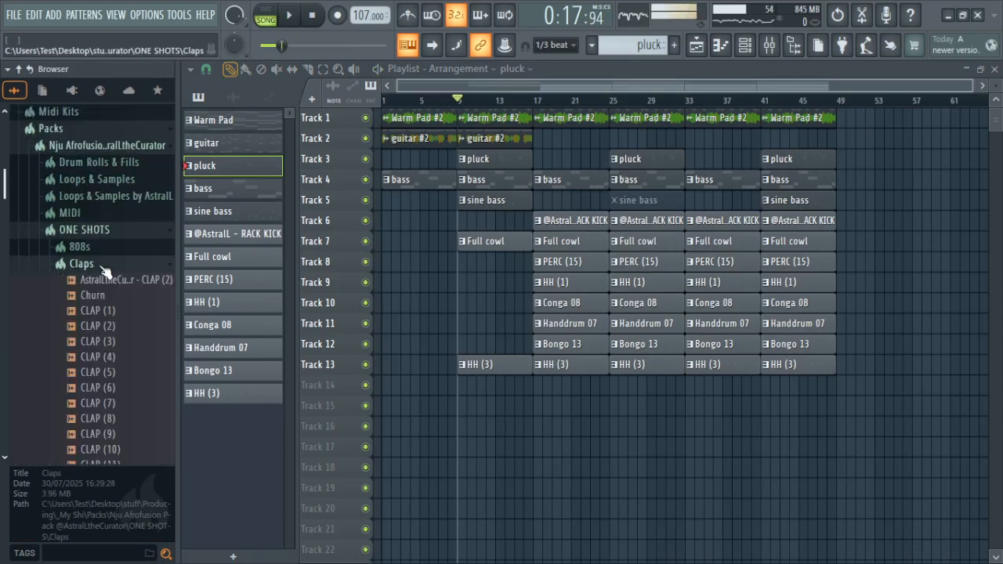
{"action": "left_click", "coordinate": [103, 267]}
{"action": "left_click", "coordinate": [86, 281]}
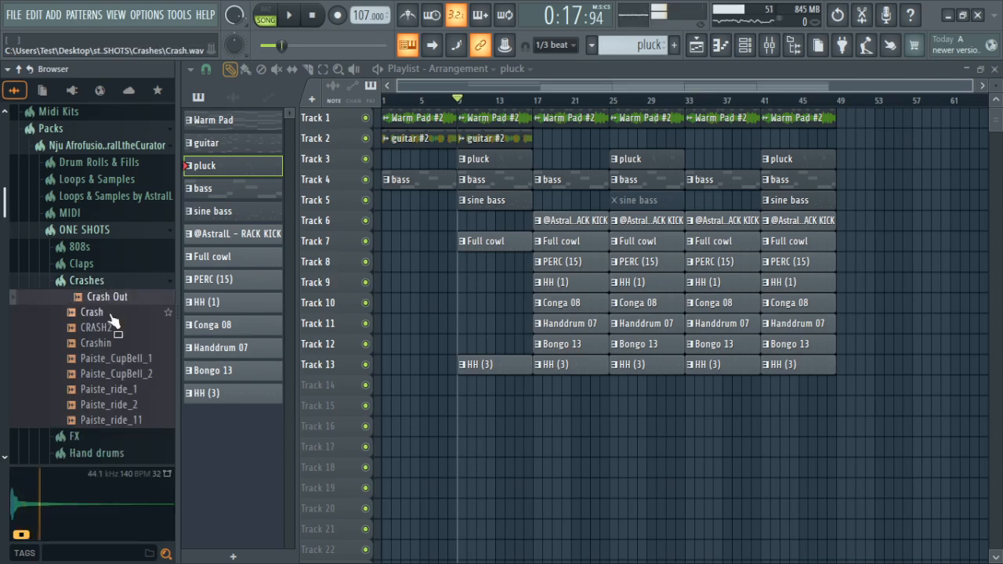
{"action": "left_click", "coordinate": [108, 313]}
{"action": "left_click_drag", "start_coordinate": [113, 317], "coordinate": [471, 392]}
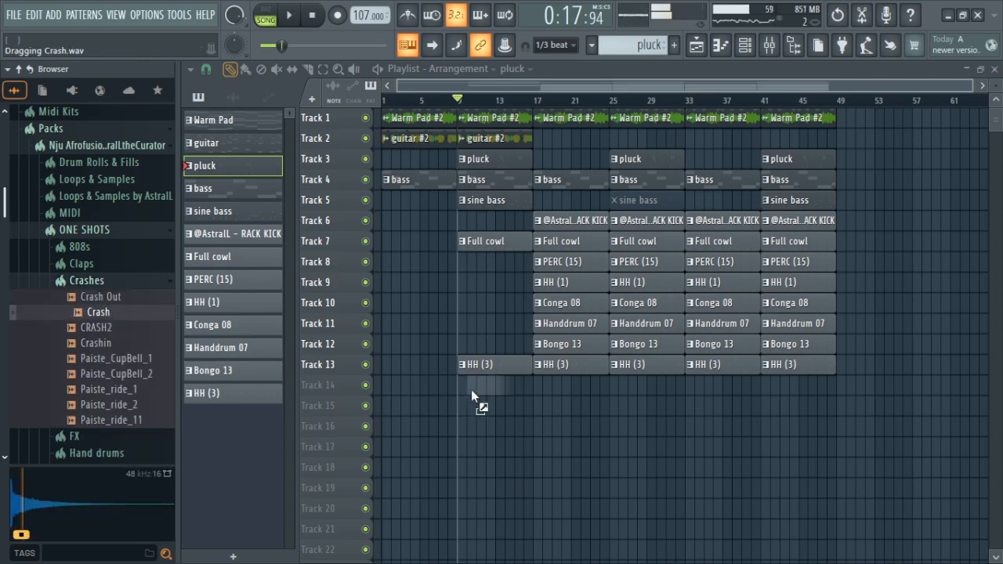
{"action": "left_click_drag", "start_coordinate": [569, 403], "coordinate": [534, 384]}
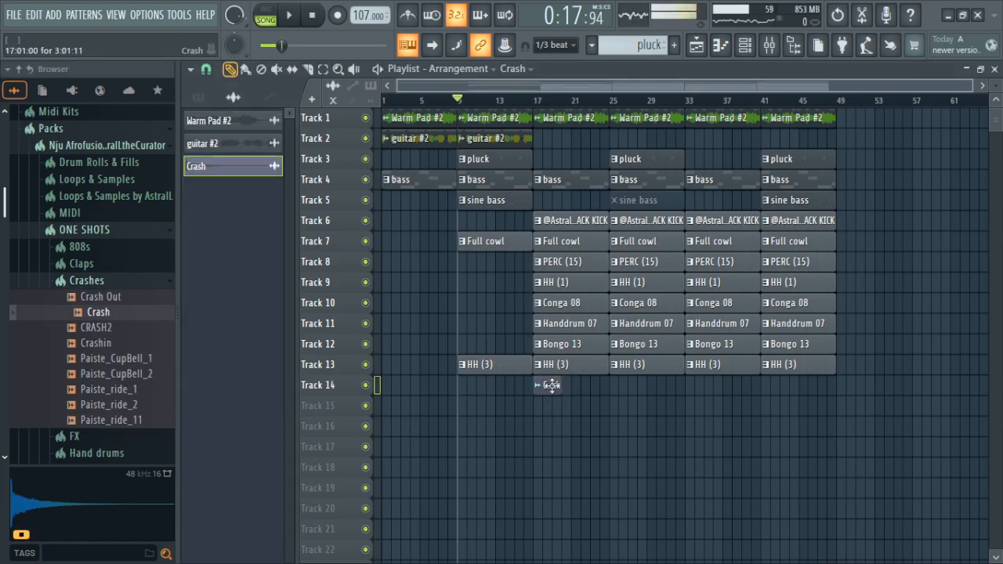
- Place the Crashin sample on Track 14 at bar 1
{"action": "left_click", "coordinate": [110, 346]}
{"action": "left_click_drag", "start_coordinate": [112, 351], "coordinate": [392, 386]}
{"action": "key", "text": "space"}
{"action": "left_click", "coordinate": [391, 388]}
{"action": "left_click", "coordinate": [393, 389]}
{"action": "key", "text": "Return"}
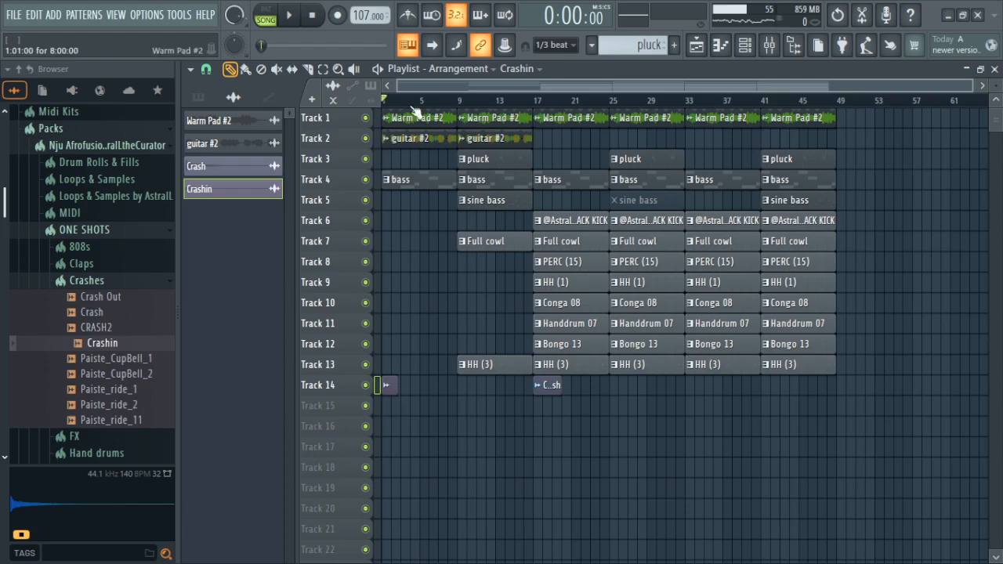
- Open the Crashin clip's settings and set its declicking mode to Transient (bleeding)
{"action": "scroll", "coordinate": [509, 112], "scroll_direction": "up", "scroll_amount": 3}
{"action": "scroll", "coordinate": [402, 103], "scroll_direction": "up", "scroll_amount": 7}
{"action": "left_click_drag", "start_coordinate": [448, 85], "coordinate": [396, 87]}
{"action": "scroll", "coordinate": [380, 276], "scroll_direction": "down", "scroll_amount": 2}
{"action": "scroll", "coordinate": [384, 279], "scroll_direction": "down", "scroll_amount": 5}
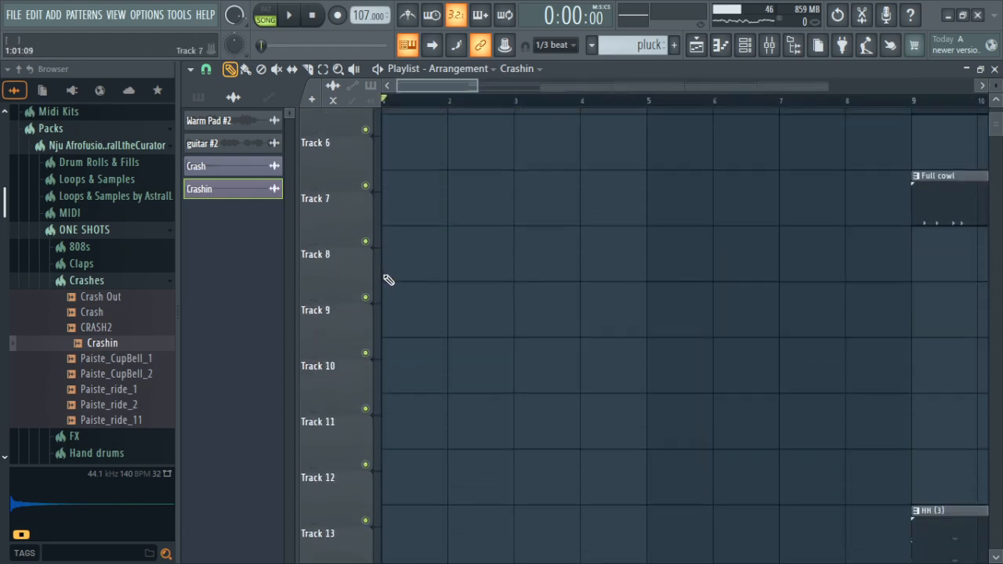
{"action": "double_click", "coordinate": [414, 438]}
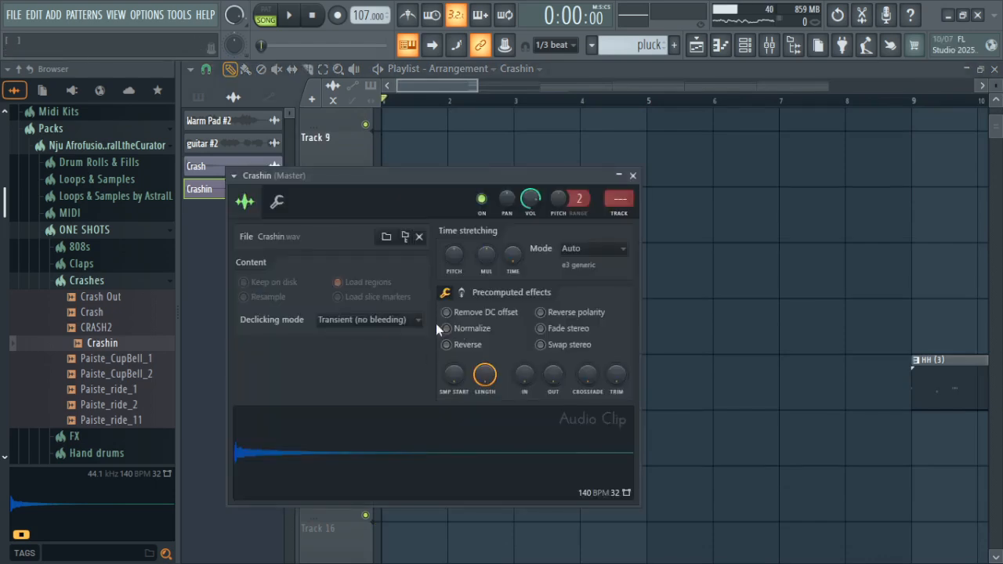
{"action": "left_click", "coordinate": [392, 319]}
{"action": "left_click", "coordinate": [384, 361]}
- Set the Crashin clip's time-stretching mode to Stretch, close its settings and play the intro
{"action": "left_click", "coordinate": [592, 250]}
{"action": "left_click", "coordinate": [585, 290]}
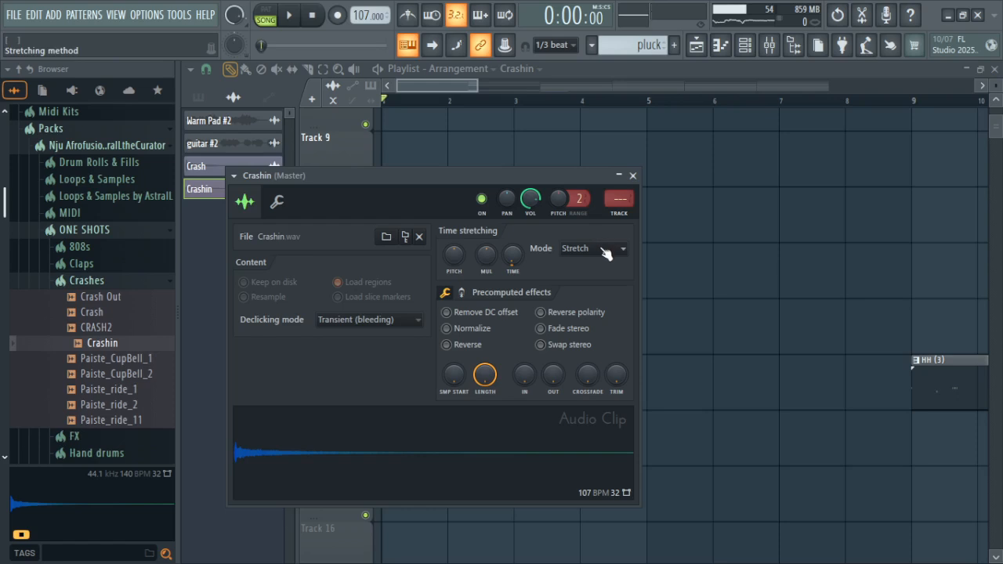
{"action": "left_click", "coordinate": [608, 249]}
{"action": "left_click", "coordinate": [602, 245]}
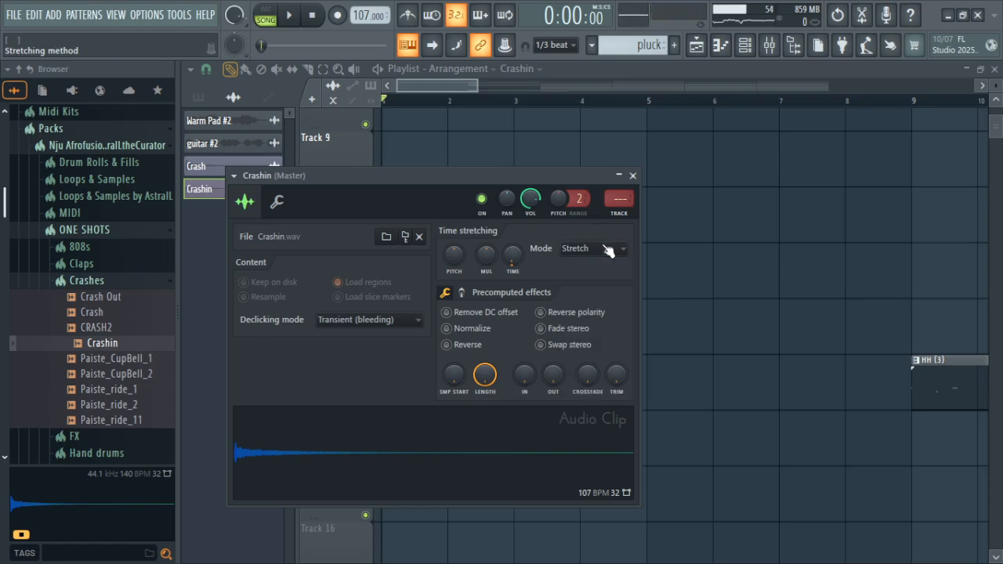
{"action": "left_click", "coordinate": [633, 175]}
{"action": "key", "text": "space"}
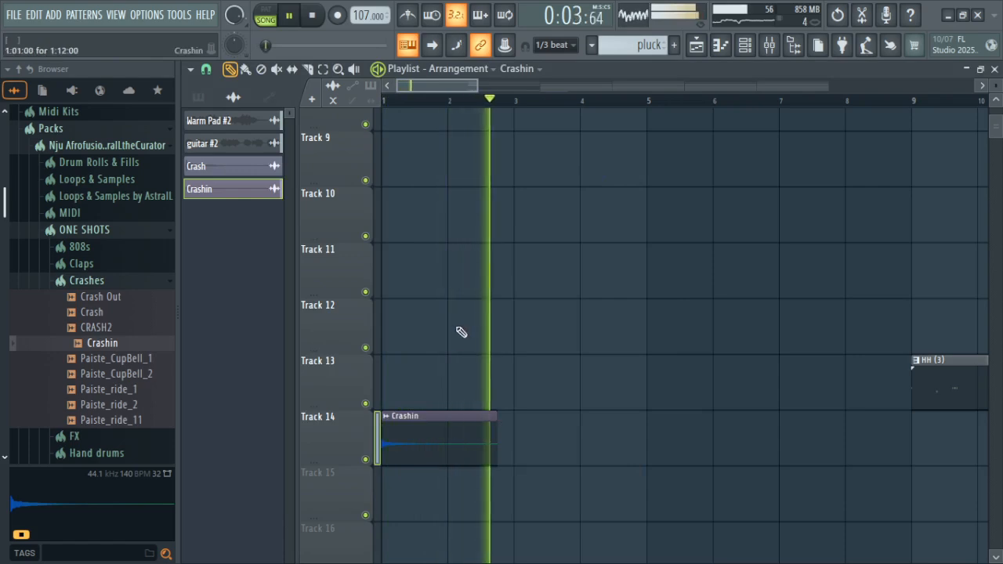
- Place AstralL FX (7) from the FX one-shots on Track 15 near bar 8 and nudge it slightly so its peak meets bar 9
{"action": "scroll", "coordinate": [466, 101], "scroll_direction": "down", "scroll_amount": 4}
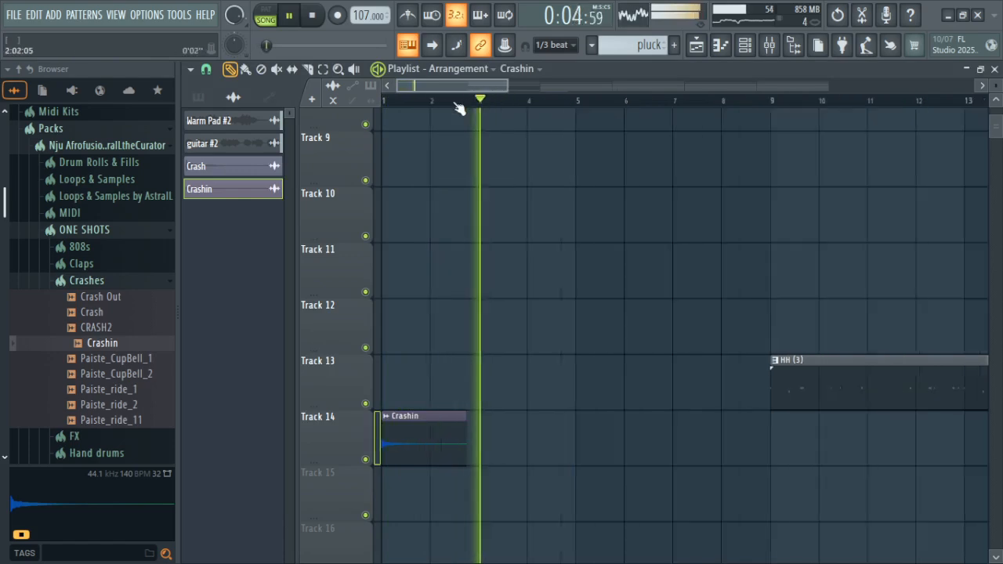
{"action": "left_click", "coordinate": [106, 286]}
{"action": "left_click", "coordinate": [75, 298]}
{"action": "left_click_drag", "start_coordinate": [110, 329], "coordinate": [644, 481]}
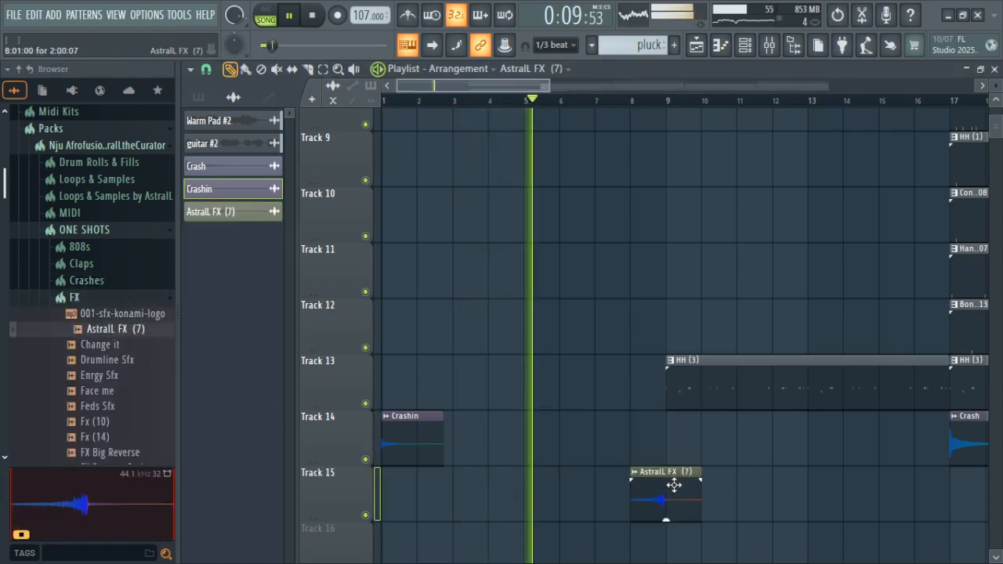
{"action": "left_click_drag", "start_coordinate": [674, 489], "coordinate": [676, 488]}
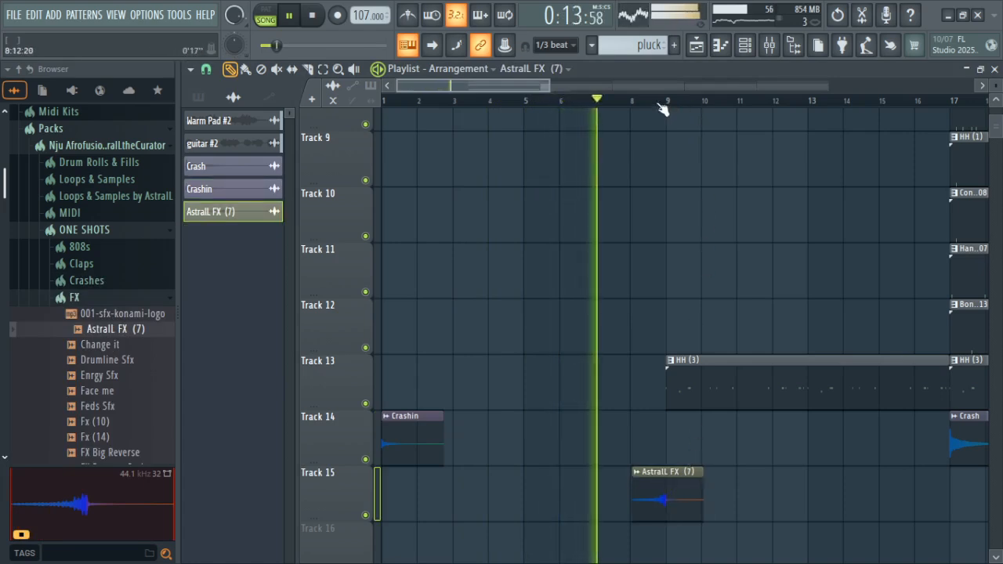
{"action": "scroll", "coordinate": [663, 108], "scroll_direction": "up", "scroll_amount": 2}
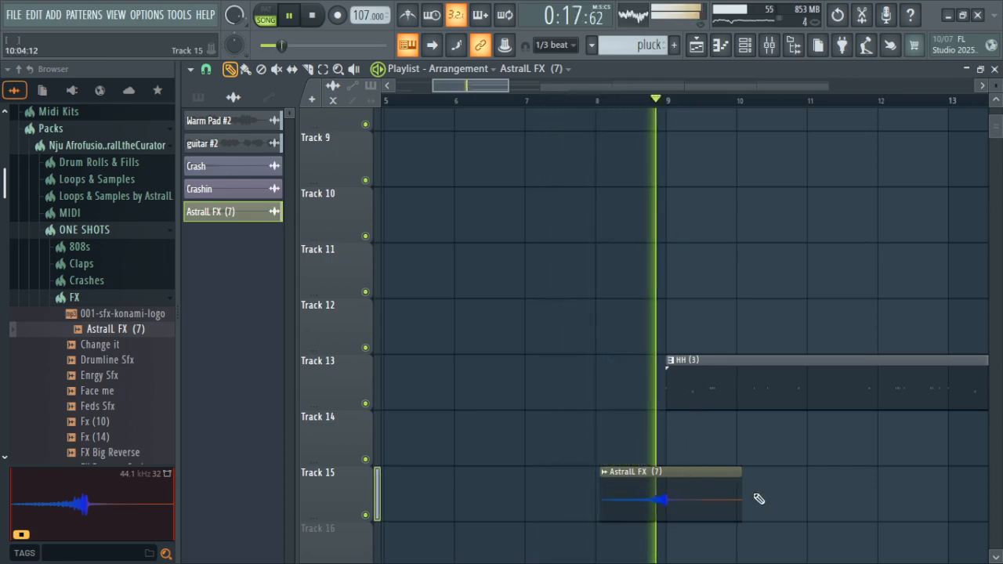
- Place another Crashin clip on Track 14 at bar 9
{"action": "scroll", "coordinate": [692, 100], "scroll_direction": "down", "scroll_amount": 3}
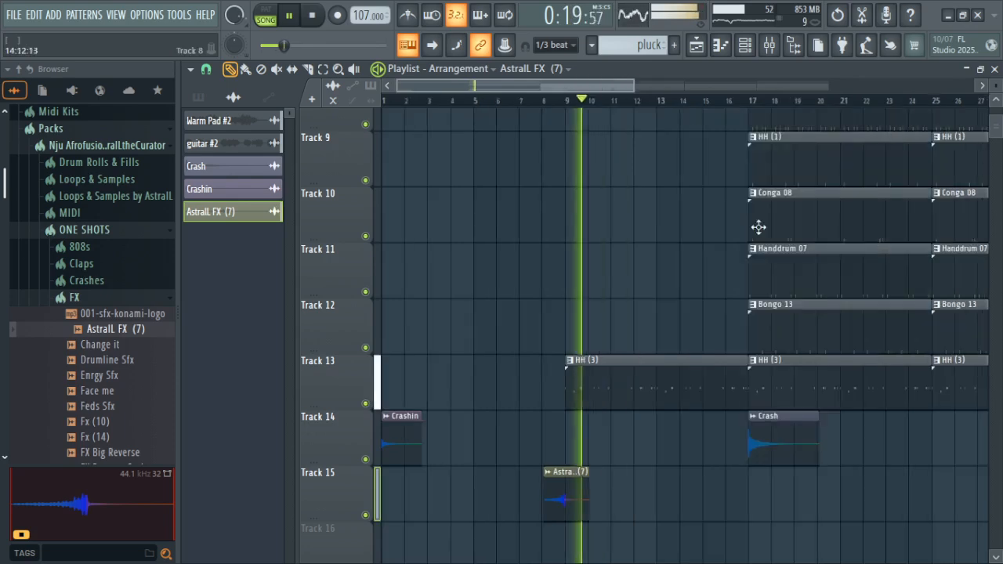
{"action": "left_click", "coordinate": [396, 444]}
{"action": "left_click", "coordinate": [553, 445]}
{"action": "left_click_drag", "start_coordinate": [552, 445], "coordinate": [574, 445]}
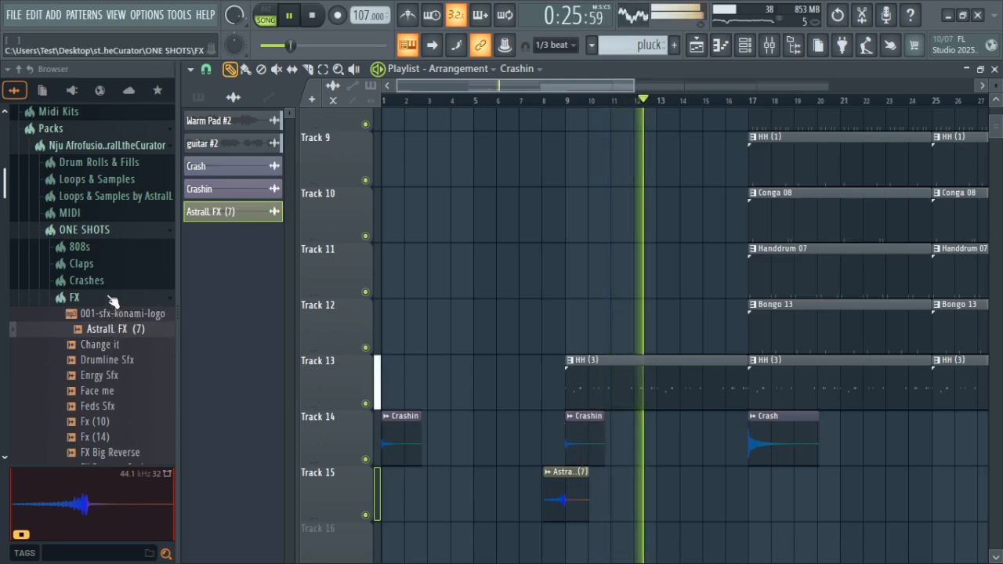
- Place the Reverse Vox one-shot on Track 15 so its peak meets bar 17, and lower its clip gain to -7.3 dB
{"action": "scroll", "coordinate": [112, 302], "scroll_direction": "down", "scroll_amount": 3}
{"action": "scroll", "coordinate": [112, 301], "scroll_direction": "down", "scroll_amount": 6}
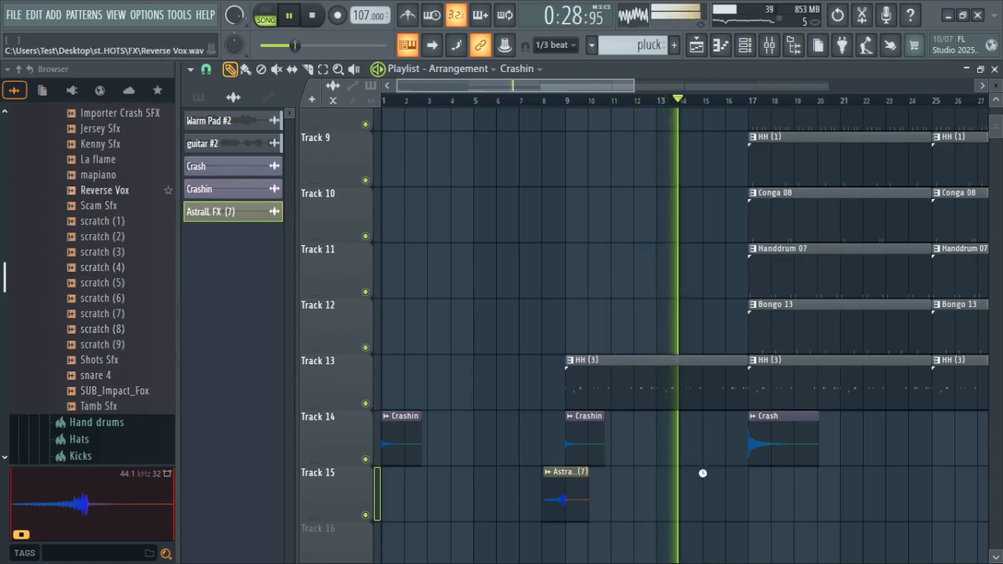
{"action": "left_click_drag", "start_coordinate": [732, 510], "coordinate": [767, 521]}
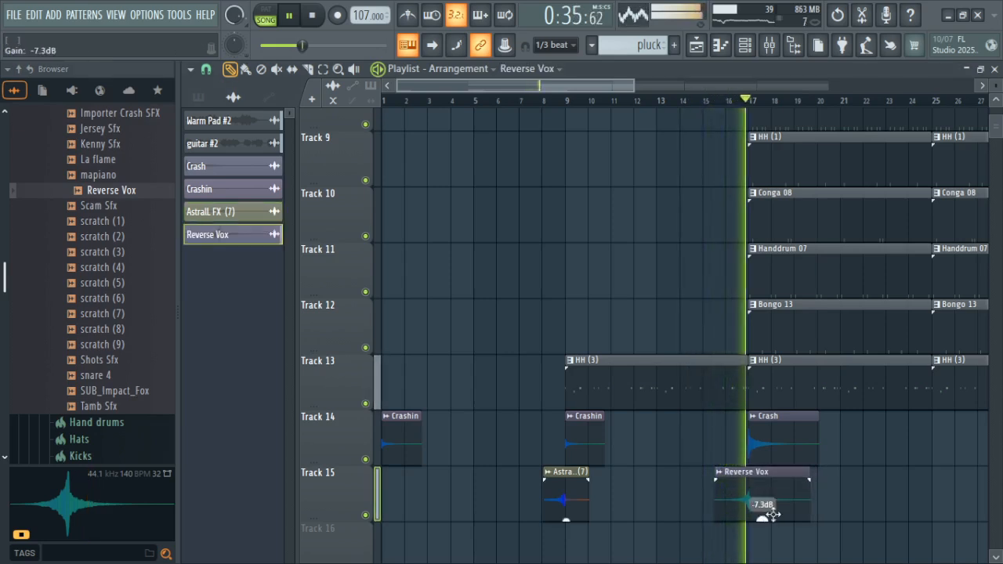
- Copy the Crashin and AstralL FX (7) clips around bar 9 together to the matching position around bar 25
{"action": "scroll", "coordinate": [719, 103], "scroll_direction": "down", "scroll_amount": 4}
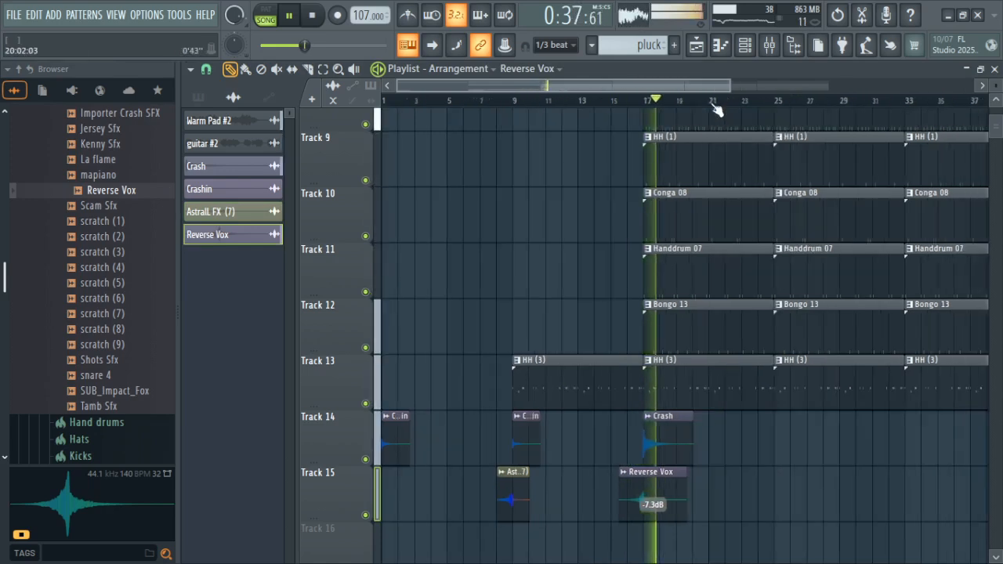
{"action": "scroll", "coordinate": [719, 109], "scroll_direction": "down", "scroll_amount": 3}
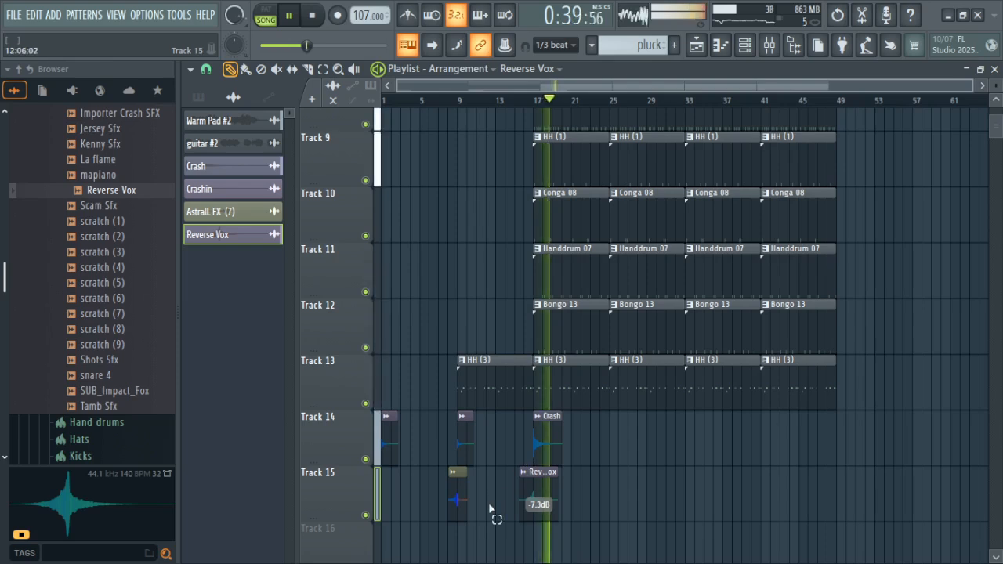
{"action": "left_click_drag", "start_coordinate": [489, 509], "coordinate": [436, 462]}
{"action": "left_click_drag", "start_coordinate": [455, 497], "coordinate": [603, 498], "text": "shift"}
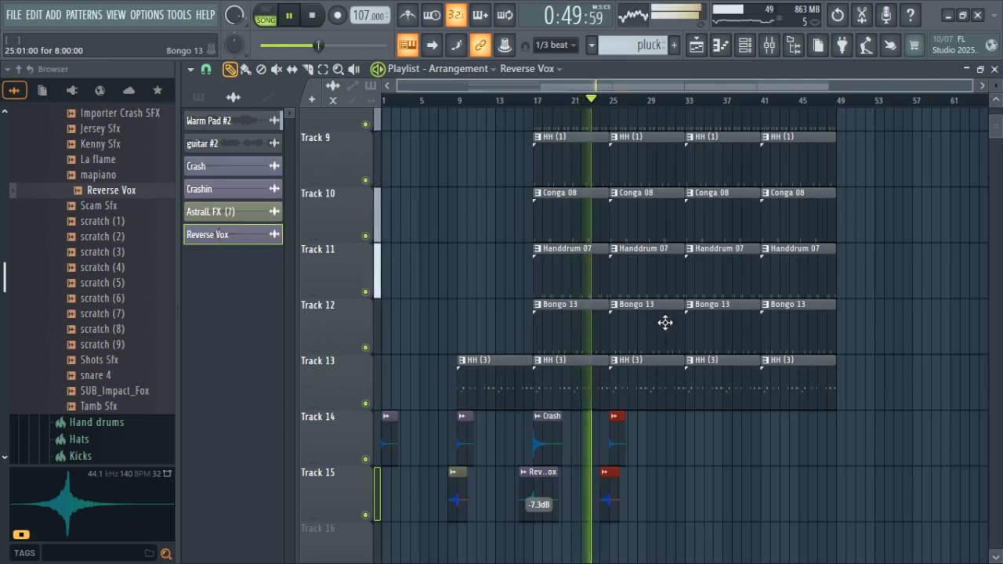
- Mute the Handdrum 07 and Bongo 13 clips that start at bar 17, and reduce the playlist track height
{"action": "left_click", "coordinate": [277, 70]}
{"action": "left_click", "coordinate": [552, 248]}
{"action": "left_click", "coordinate": [584, 313]}
{"action": "scroll", "coordinate": [595, 329], "scroll_direction": "up", "scroll_amount": 1}
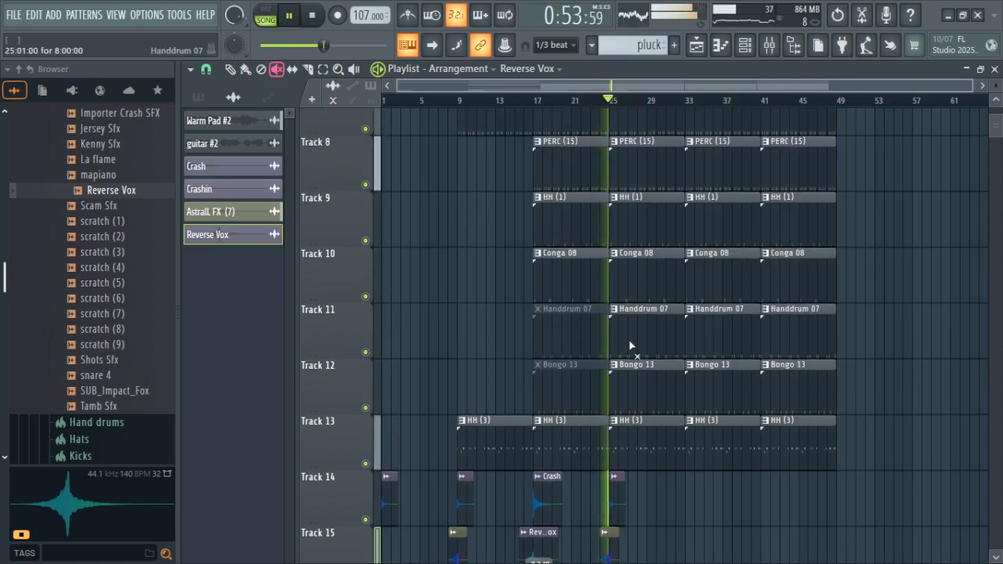
{"action": "left_click_drag", "start_coordinate": [998, 83], "coordinate": [999, 88]}
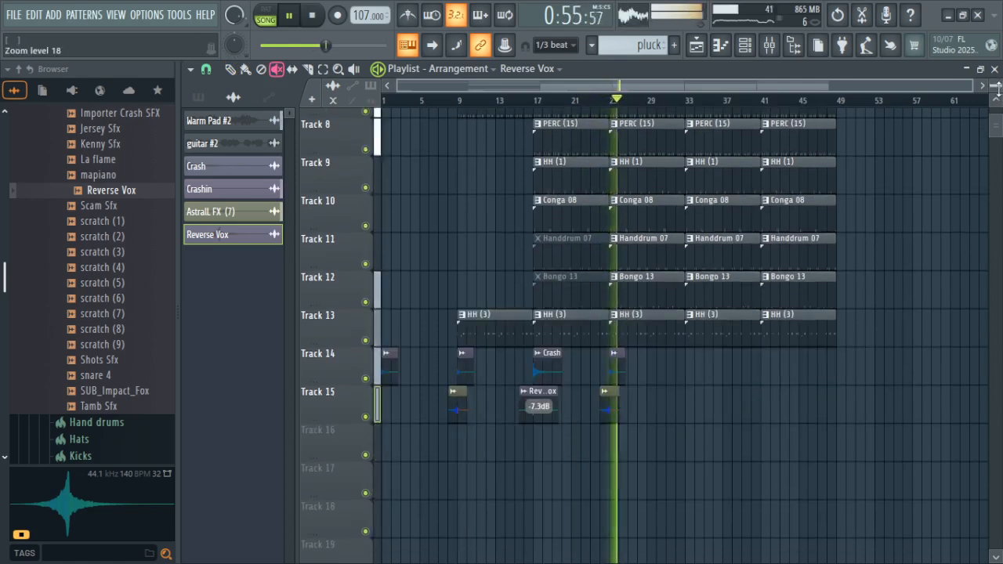
{"action": "scroll", "coordinate": [790, 287], "scroll_direction": "up", "scroll_amount": 3}
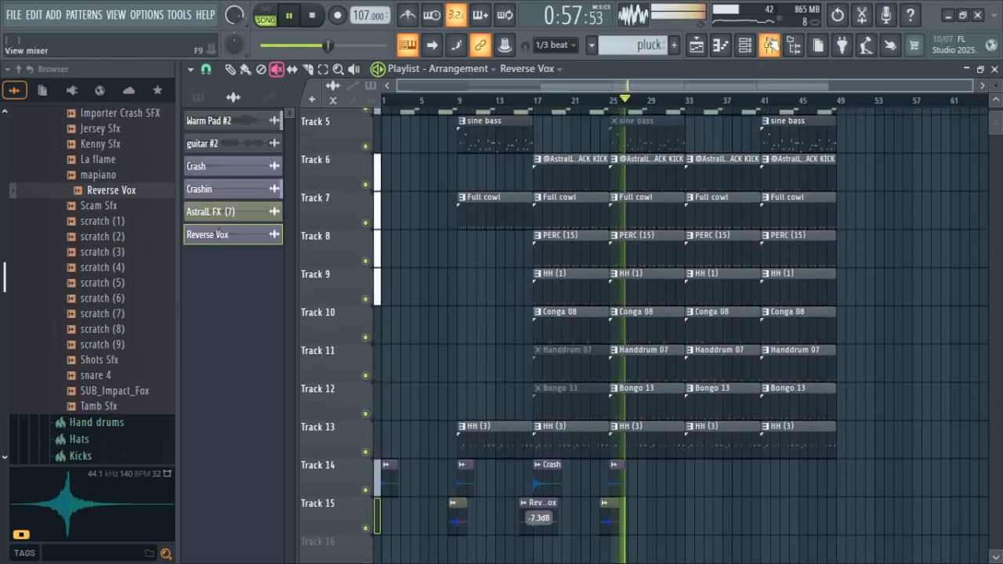
- In Insert 10's Fruity parametric EQ 2, cut high-shelf band 7 to about -18 dB, lower band 1's frequency slightly and narrow band 7's bandwidth
{"action": "left_click", "coordinate": [769, 45]}
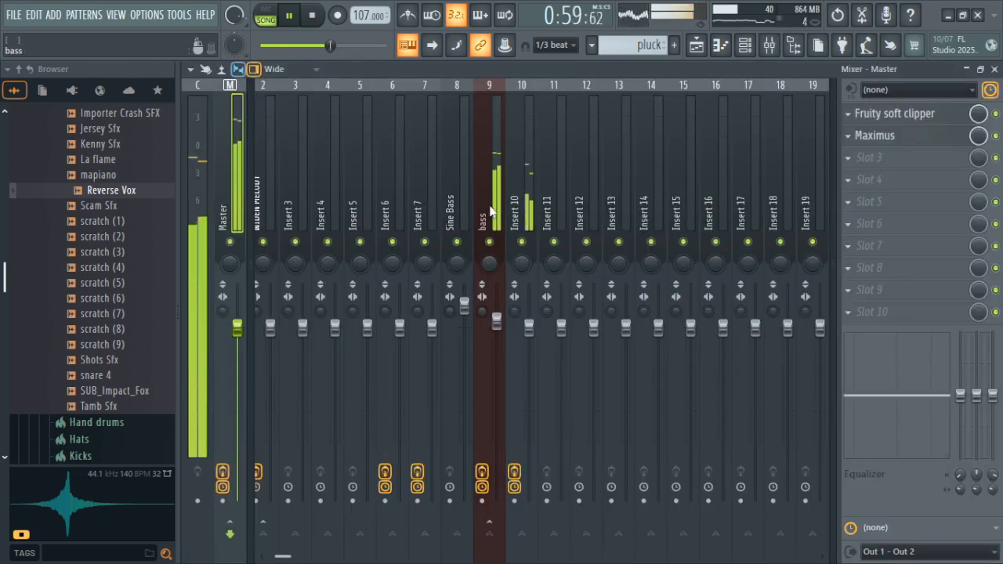
{"action": "left_click", "coordinate": [517, 207]}
{"action": "left_click", "coordinate": [937, 114]}
{"action": "left_click_drag", "start_coordinate": [616, 377], "coordinate": [583, 464]}
{"action": "left_click_drag", "start_coordinate": [467, 467], "coordinate": [453, 468]}
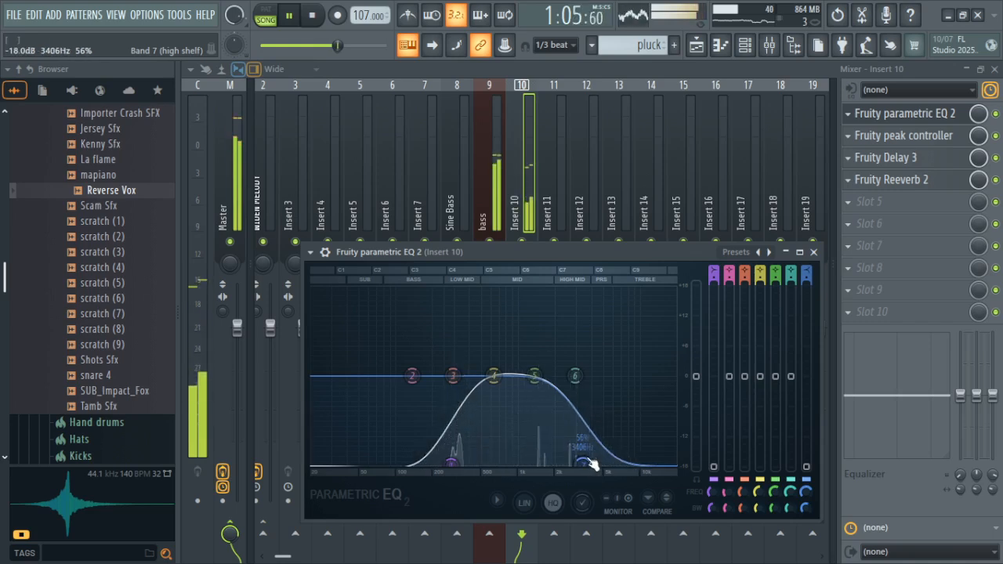
{"action": "scroll", "coordinate": [591, 464], "scroll_direction": "down", "scroll_amount": 4}
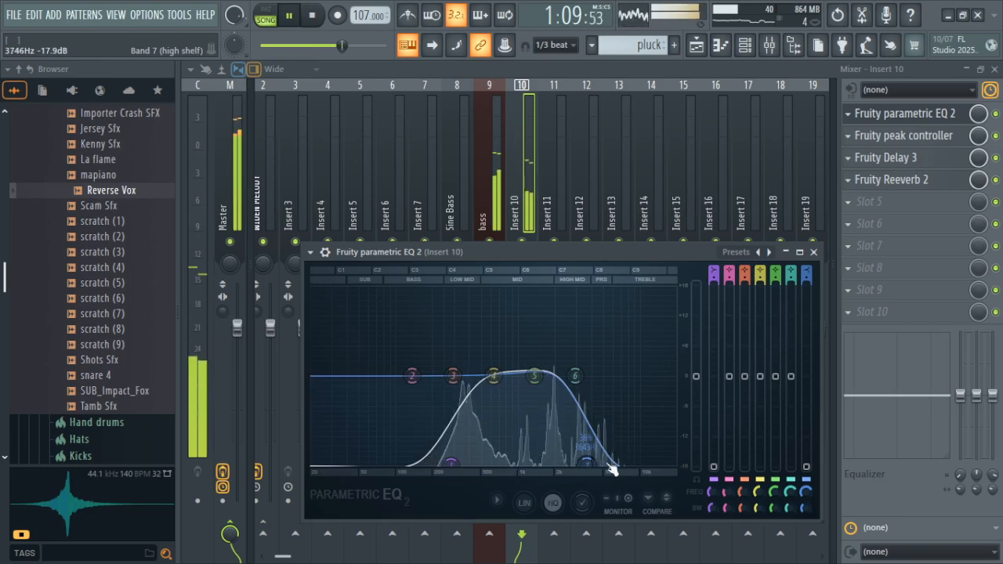
{"action": "left_click", "coordinate": [815, 252]}
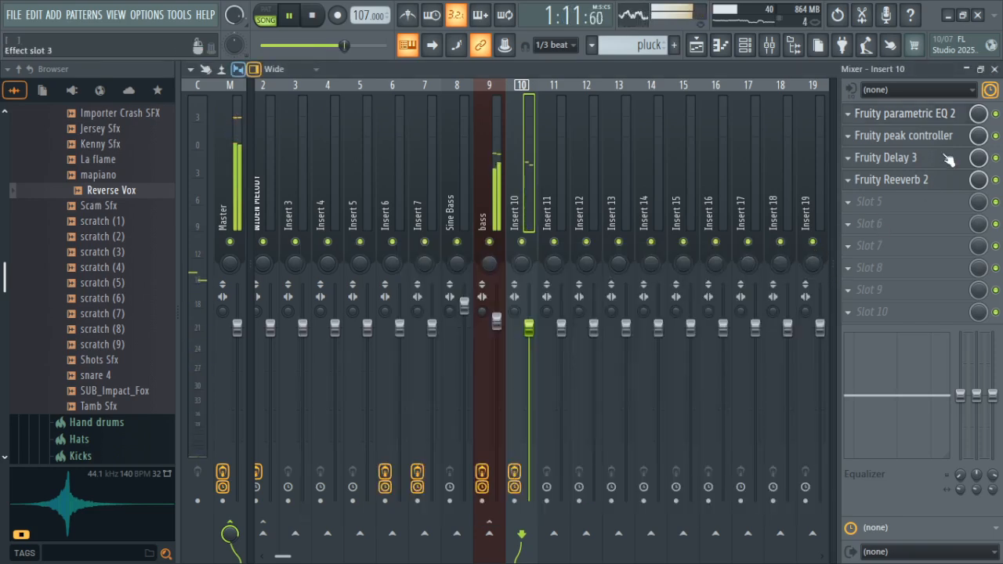
- Set the delay time of Insert 10's Fruity Delay 3 to 6:0, return to the playlist and stop playback
{"action": "left_click", "coordinate": [948, 159]}
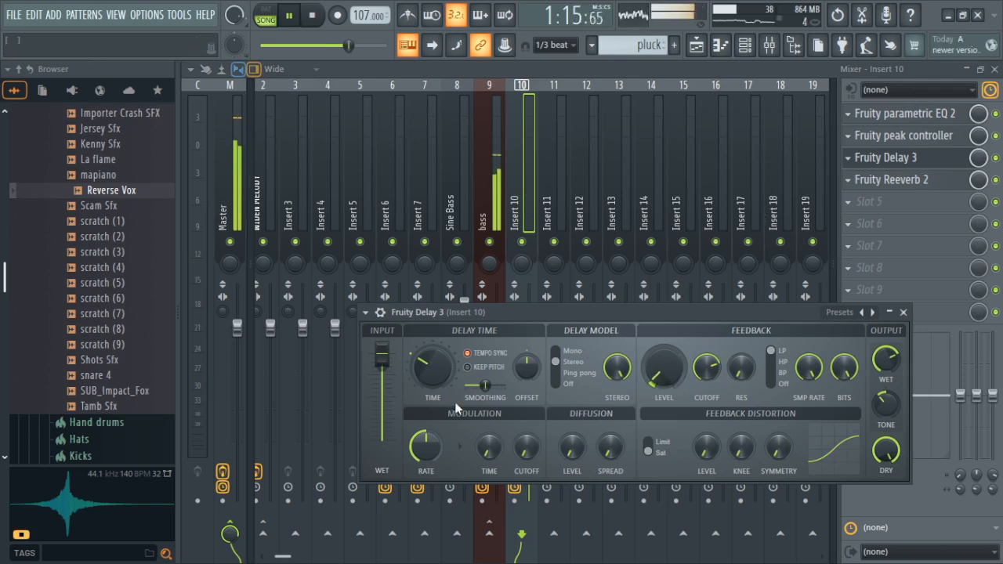
{"action": "left_click_drag", "start_coordinate": [440, 383], "coordinate": [441, 378]}
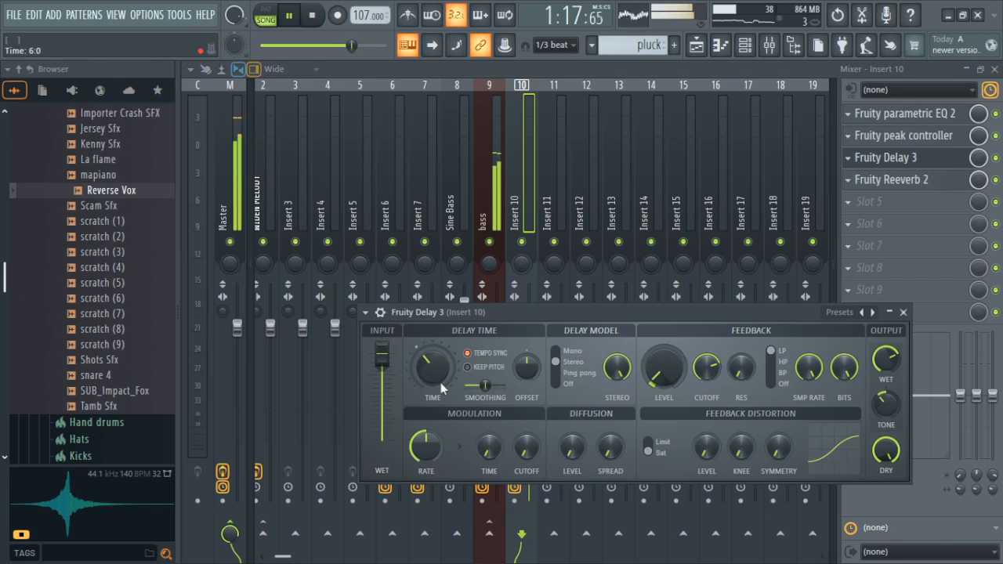
{"action": "left_click", "coordinate": [903, 312]}
{"action": "left_click", "coordinate": [696, 45]}
{"action": "key", "text": "space"}
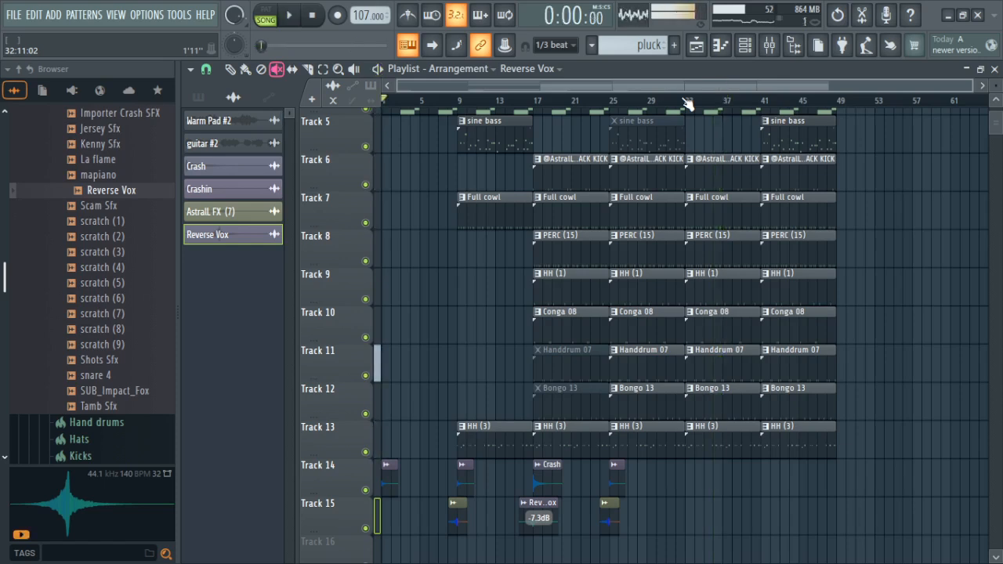